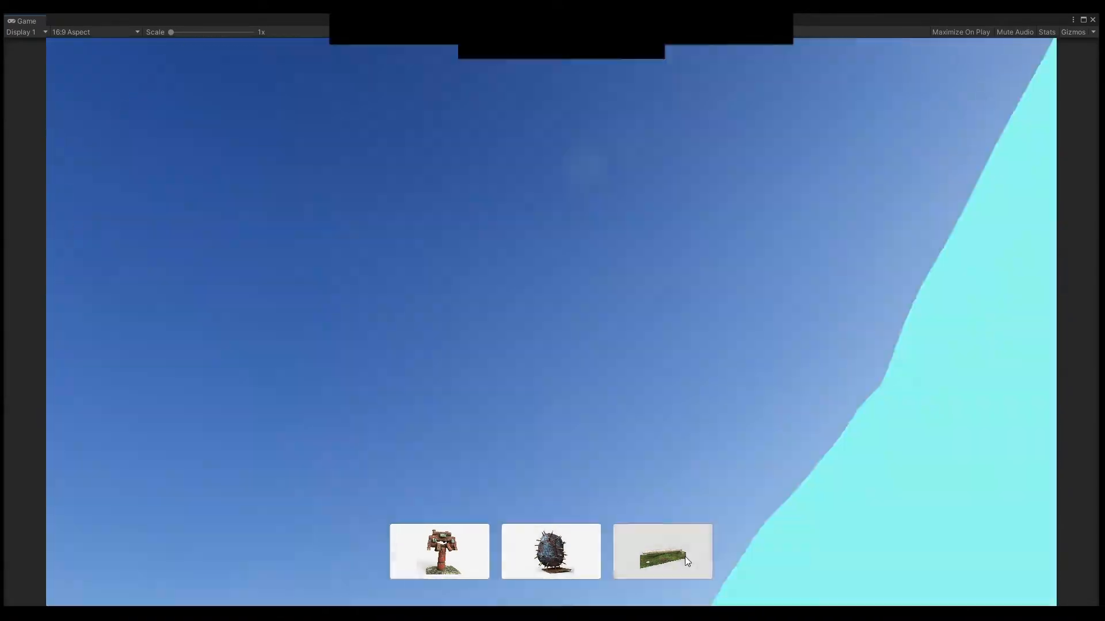
Try out the finished model viewer by choosing a model thumbnail and orbiting around the displayed model.
left_click(686, 561)
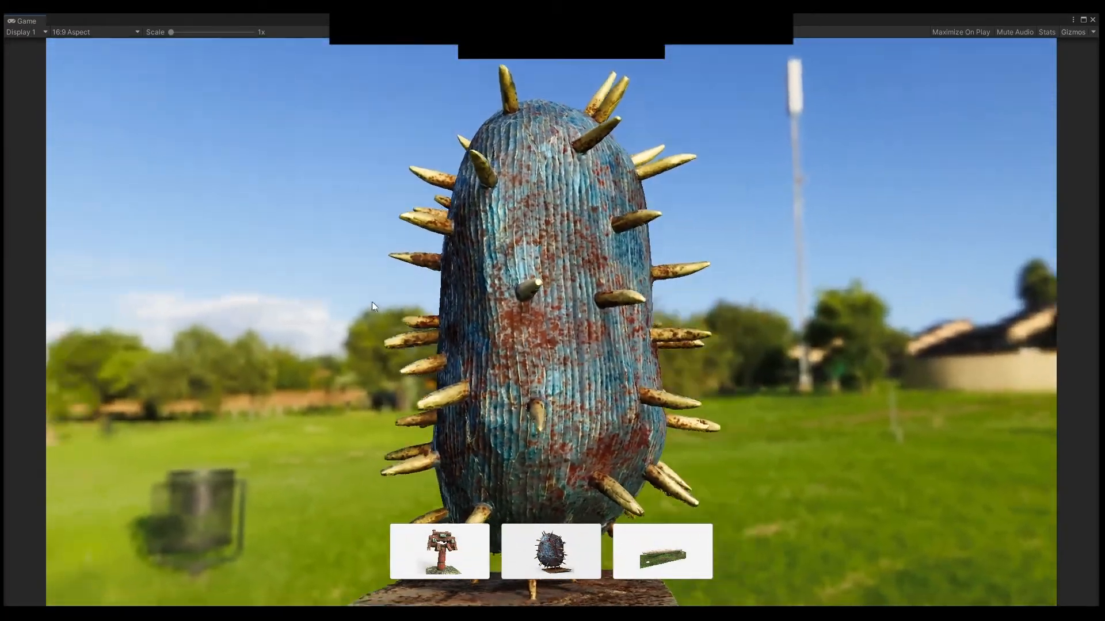
mouse_move(371, 302)
left_mouse_down()
mouse_move(240, 238)
mouse_move(400, 187)
mouse_move(745, 174)
mouse_move(845, 225)
mouse_move(969, 182)
mouse_move(982, 164)
mouse_move(856, 206)
mouse_move(953, 196)
mouse_move(1000, 154)
mouse_move(999, 223)
mouse_move(875, 230)
mouse_move(865, 244)
mouse_move(969, 232)
mouse_move(1008, 222)
mouse_move(969, 217)
mouse_move(919, 150)
mouse_move(959, 85)
mouse_move(1087, 26)
mouse_move(1103, 69)
left_mouse_up()
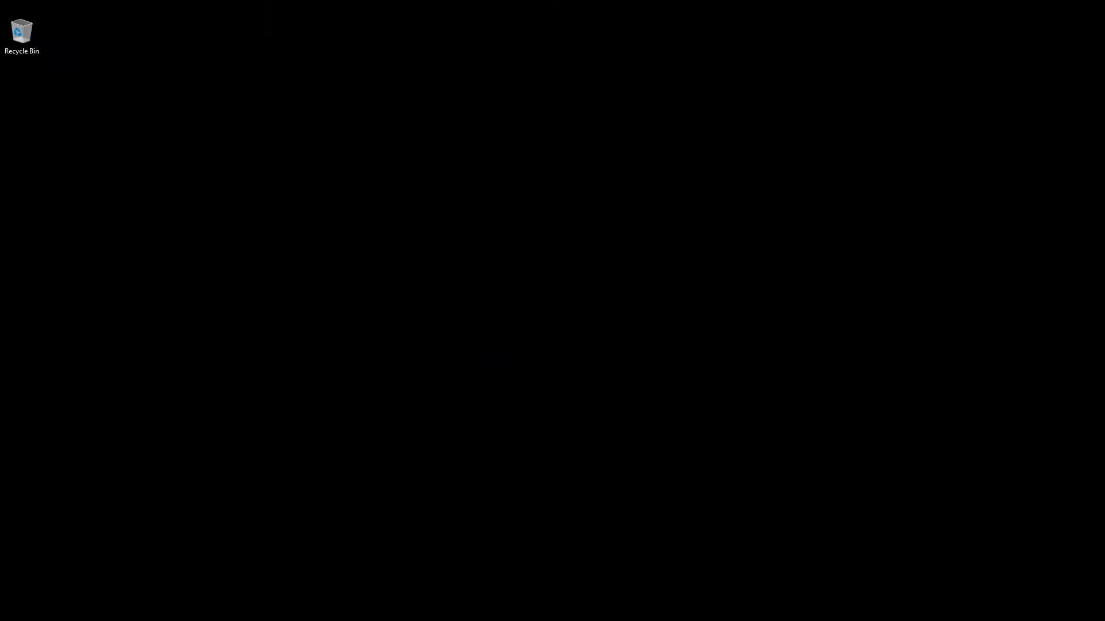
Switch to Unity Hub and move its window near the middle of the screen.
left_click(918, 530)
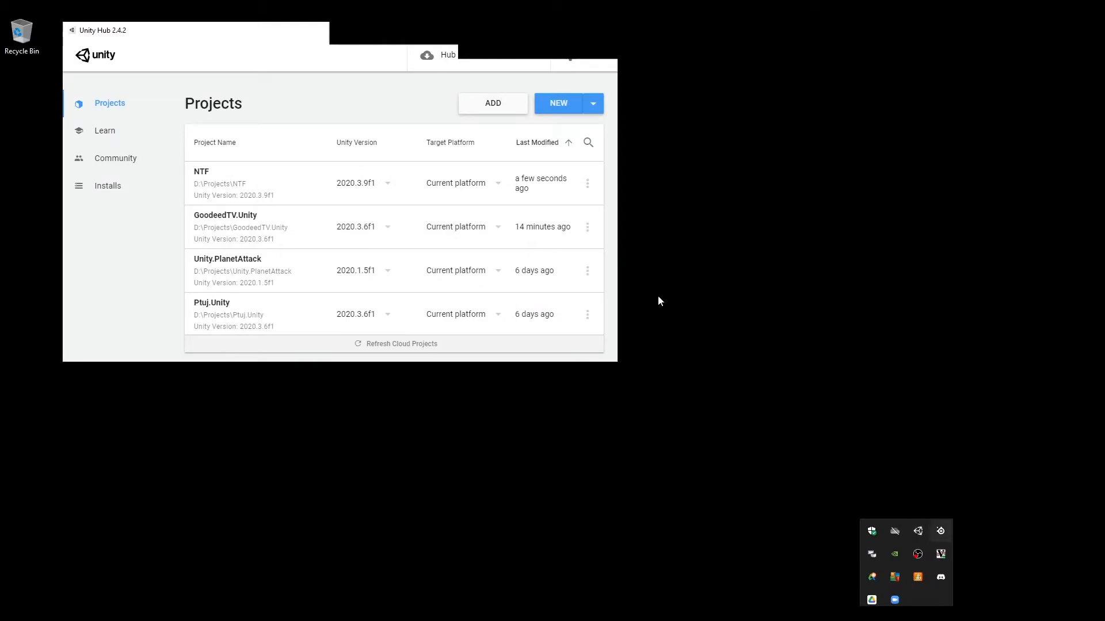
left_click_drag(310, 34, 502, 200)
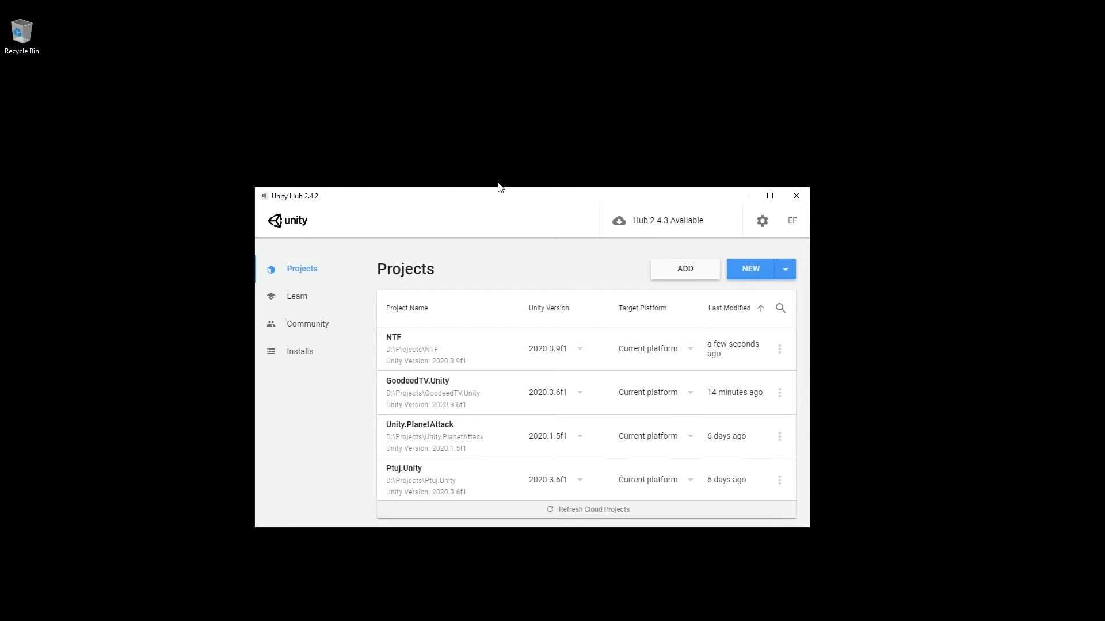
left_click_drag(499, 189, 429, 148)
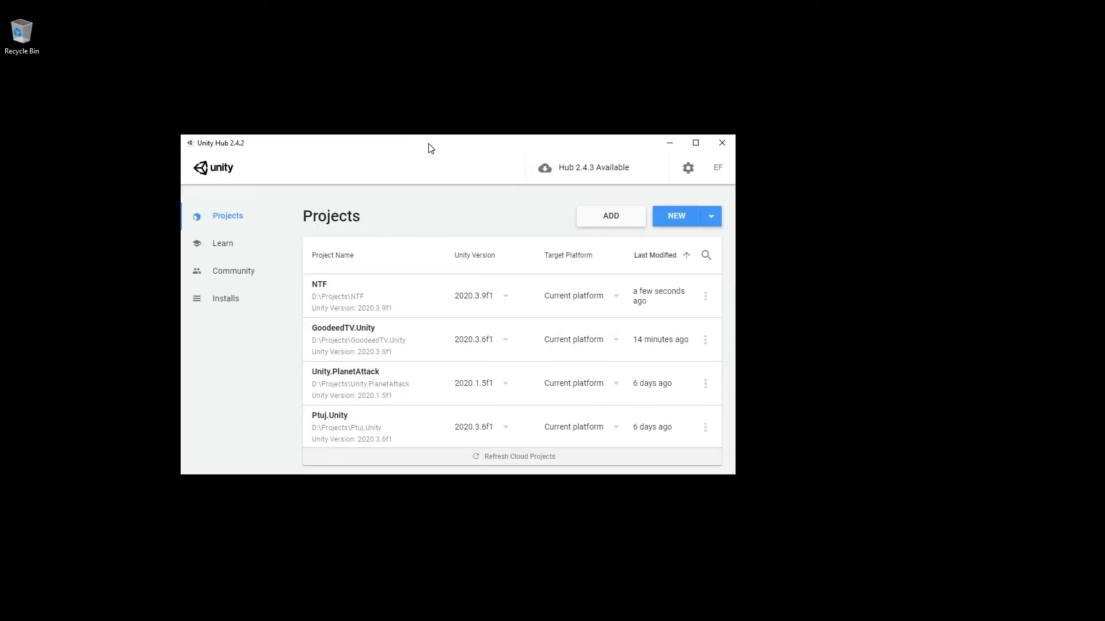
left_click(711, 216)
left_click(643, 225)
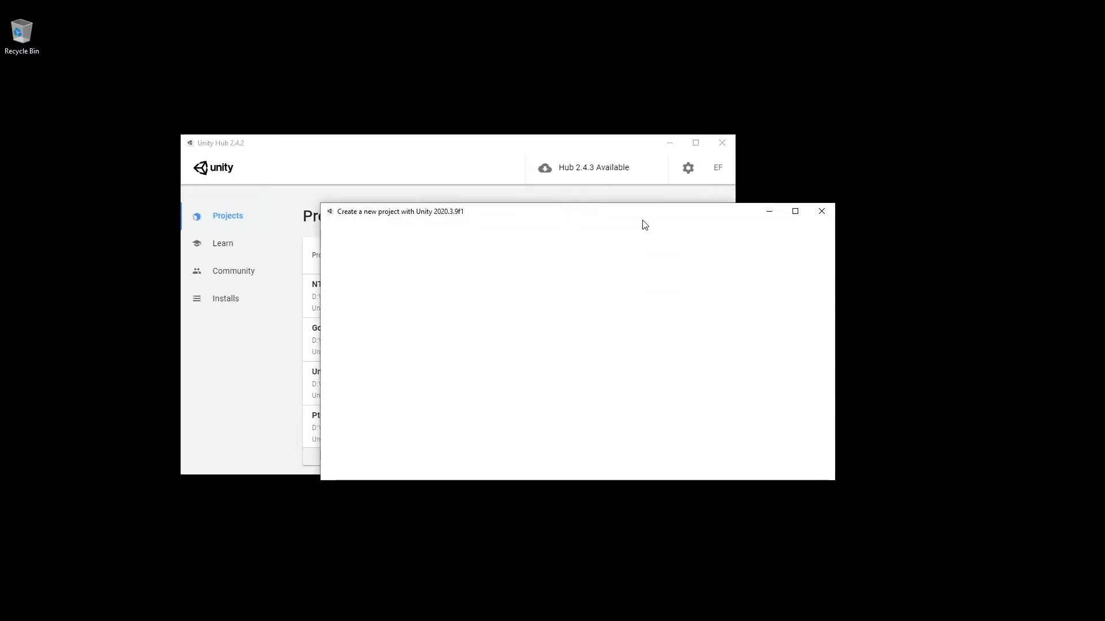
left_click(822, 211)
Start a new Unity 2020.3.9f1 project and look through the save location folder D:\Projects.
left_click(676, 216)
left_click_drag(506, 221, 488, 142)
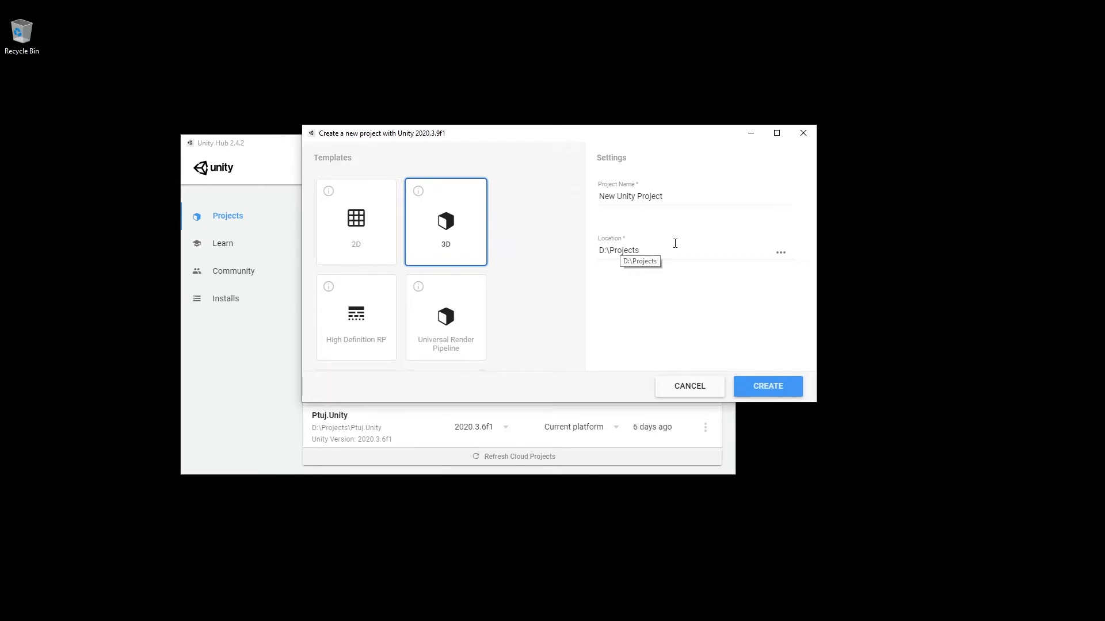
left_click_drag(598, 251, 650, 249)
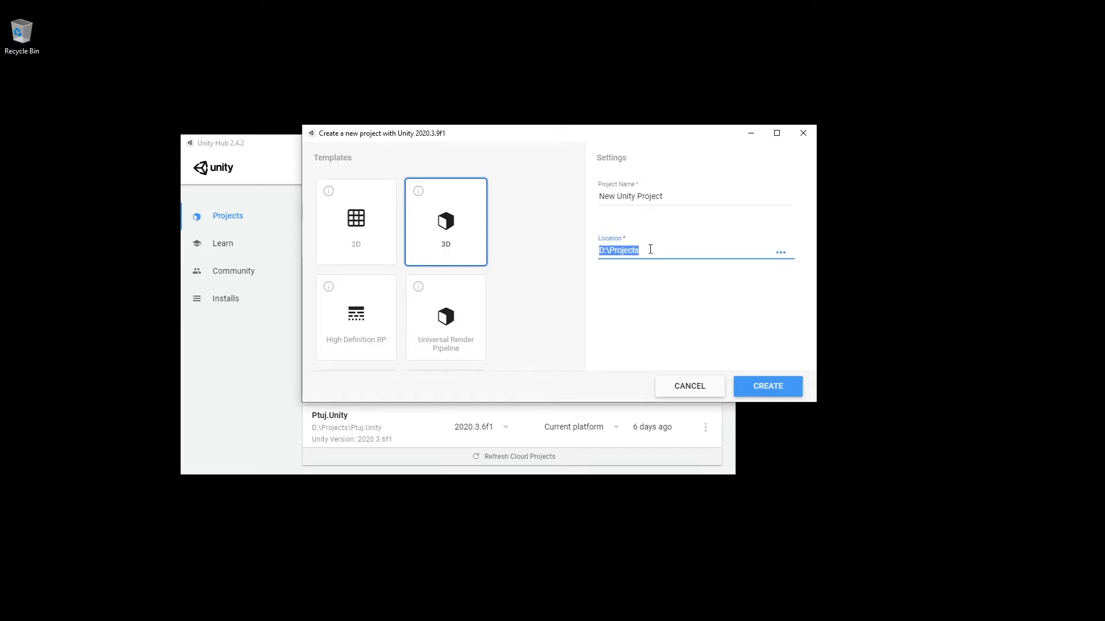
left_click(780, 253)
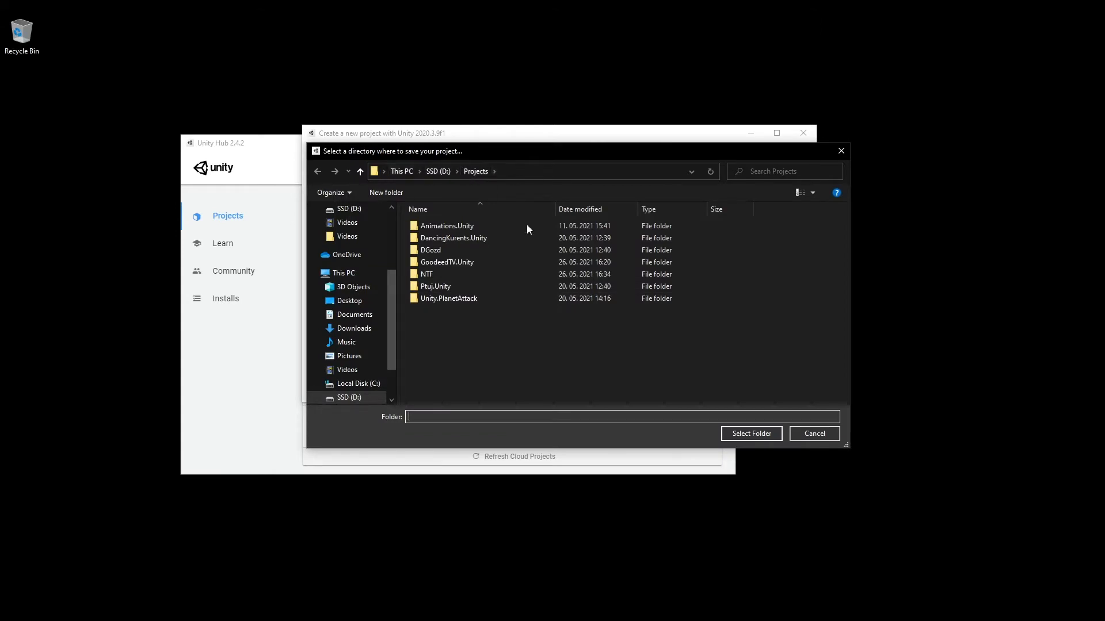
left_click(821, 437)
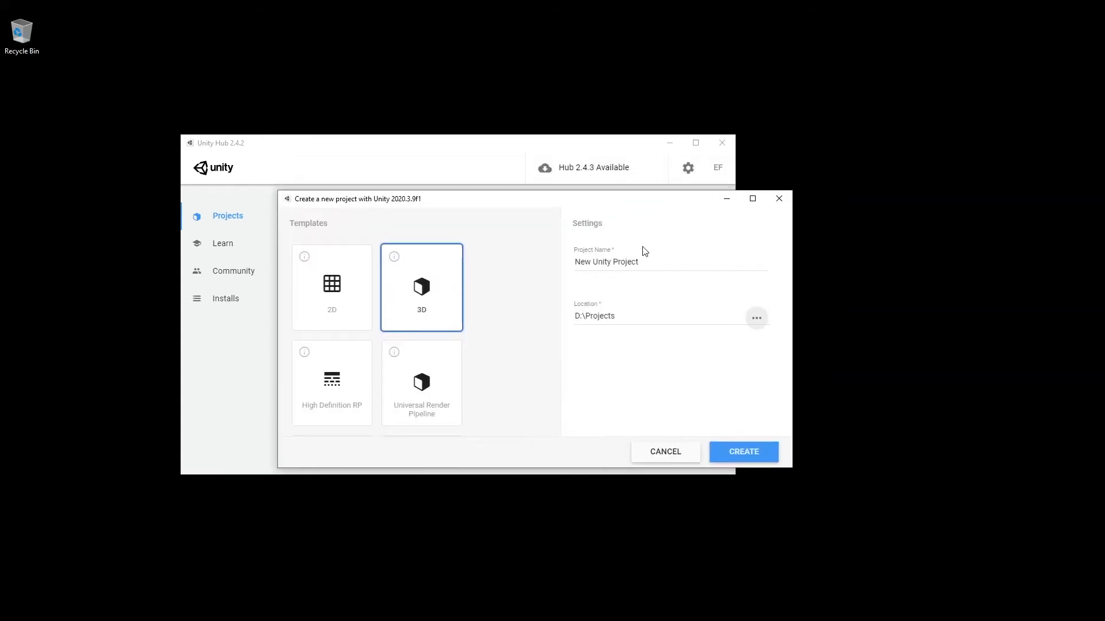
Name the new 3D project NTF.Live and create it in D:\Projects.
left_click(661, 262)
key("ctrl+a")
left_click_drag(583, 202, 720, 198)
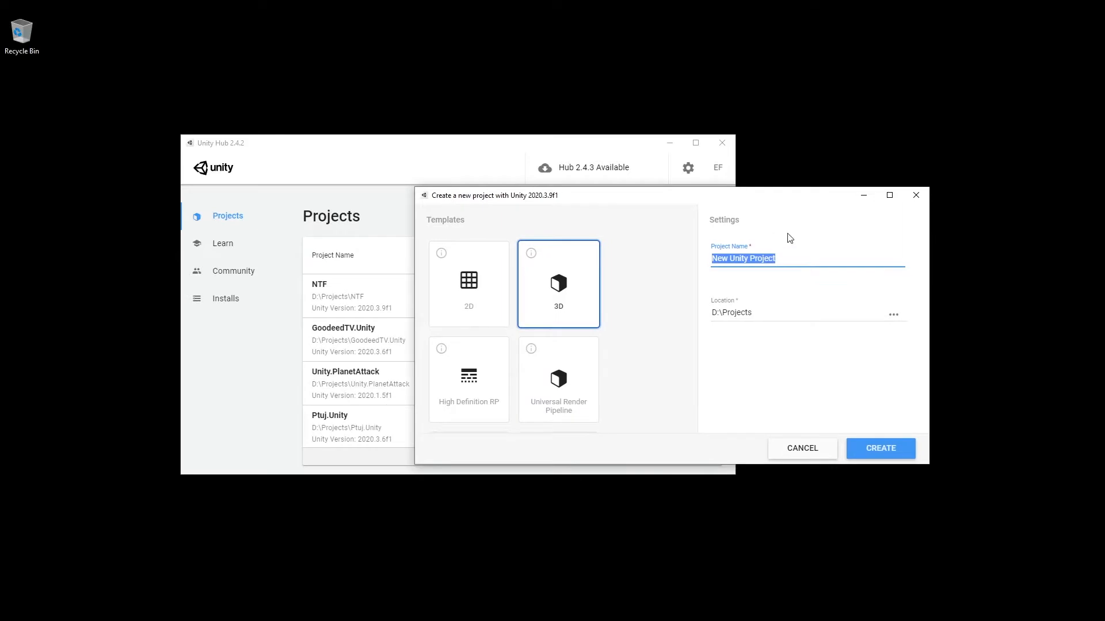
type("NTF")
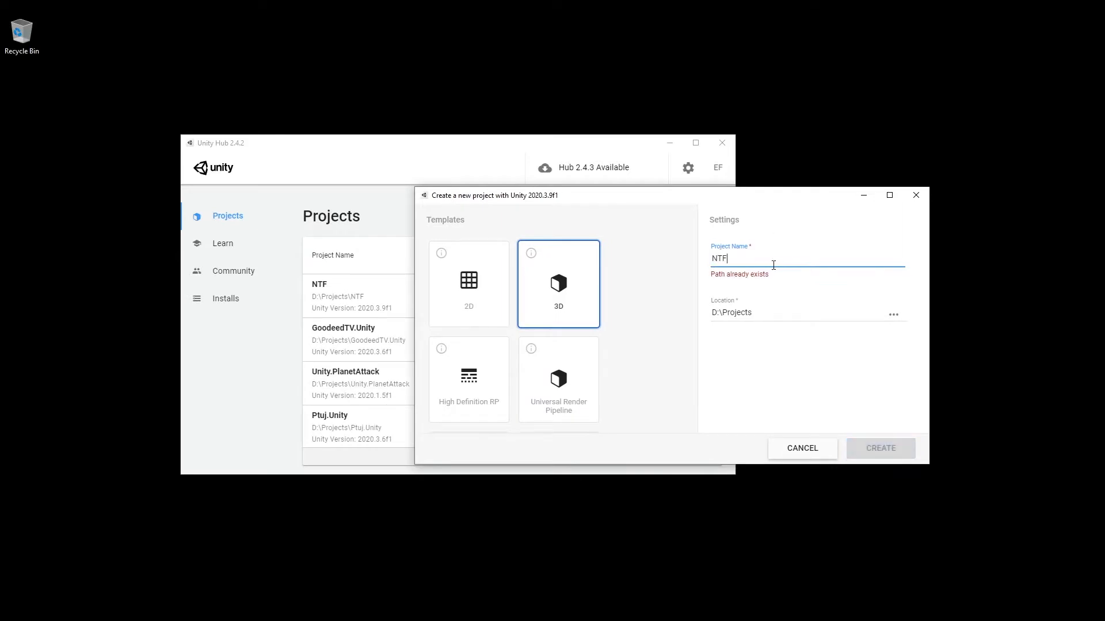
type(".Live")
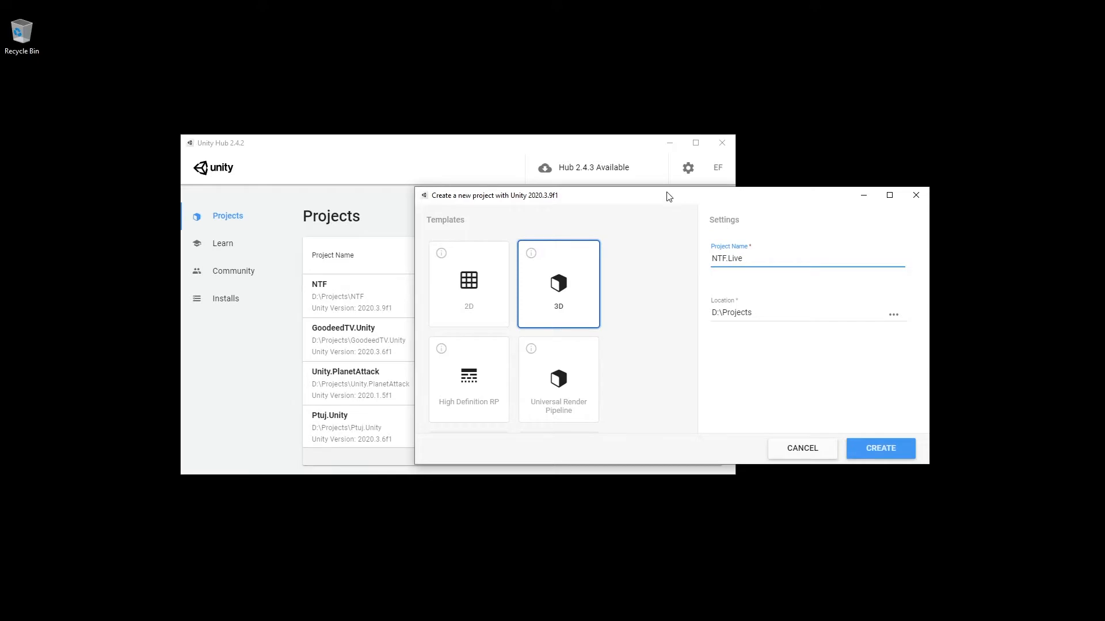
left_click_drag(669, 197, 587, 168)
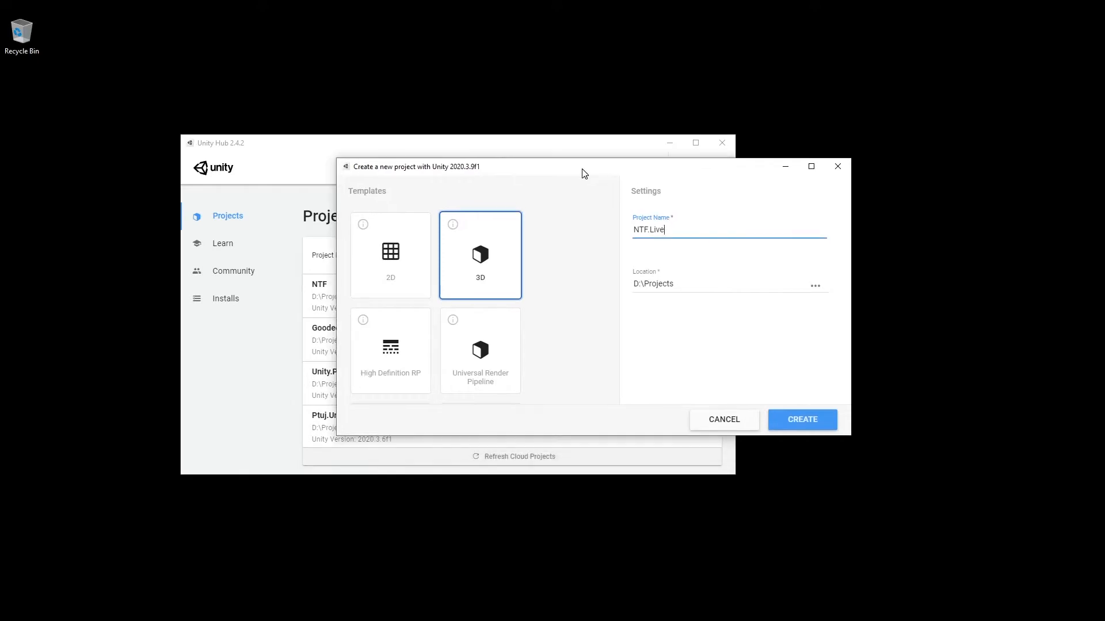
left_click(801, 426)
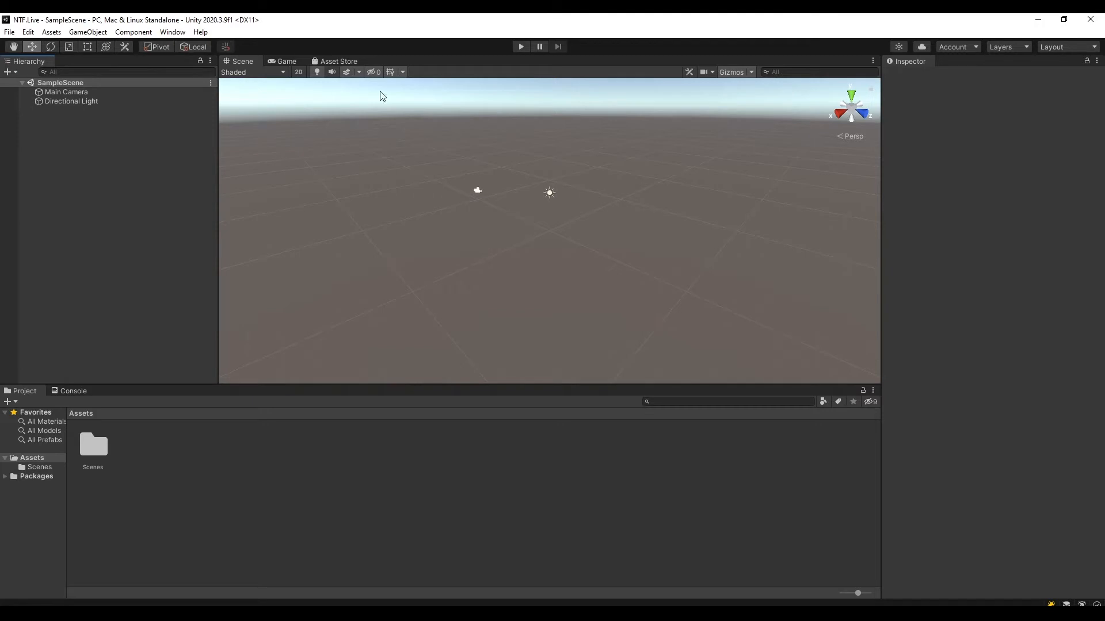
Switch the editor to the 2 by 3 layout and dock the Project window beneath the Hierarchy.
left_click(1060, 46)
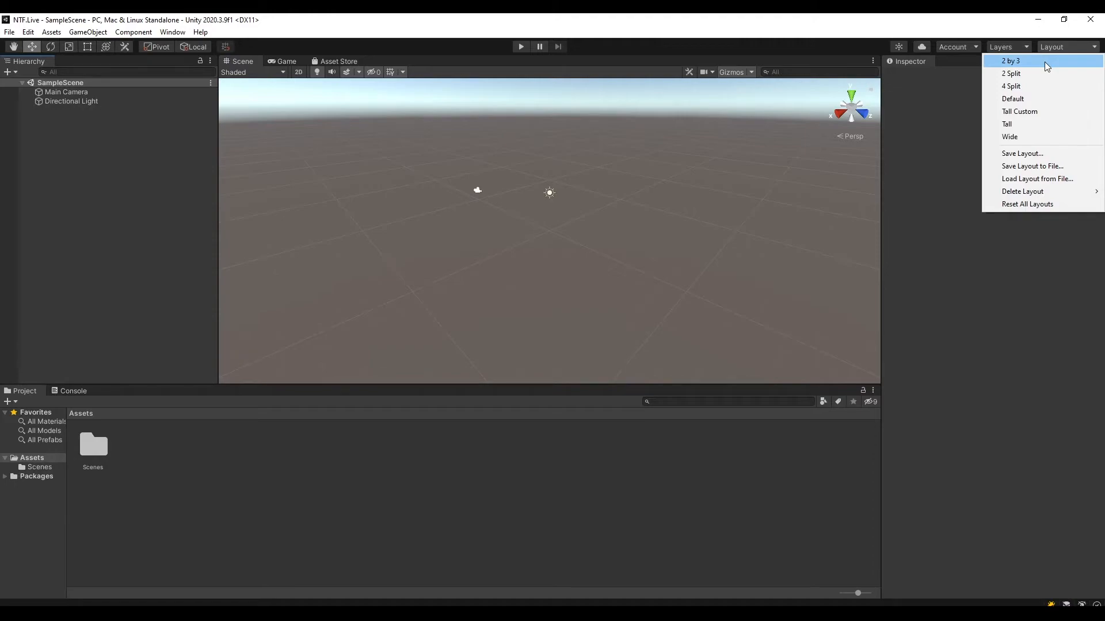
left_click(1044, 61)
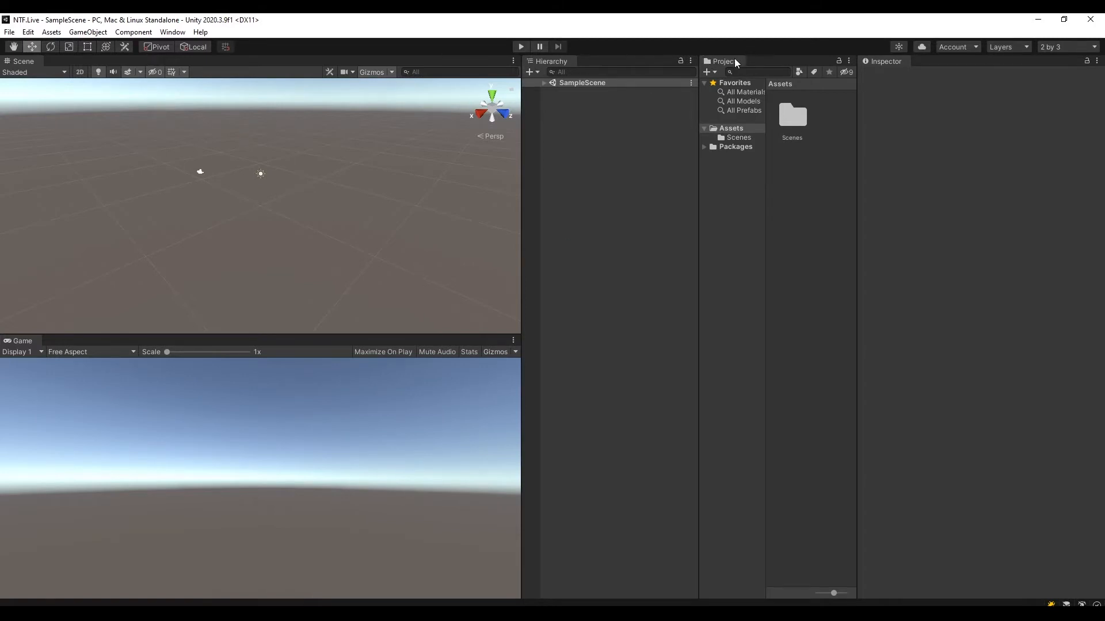
left_click_drag(729, 61, 791, 257)
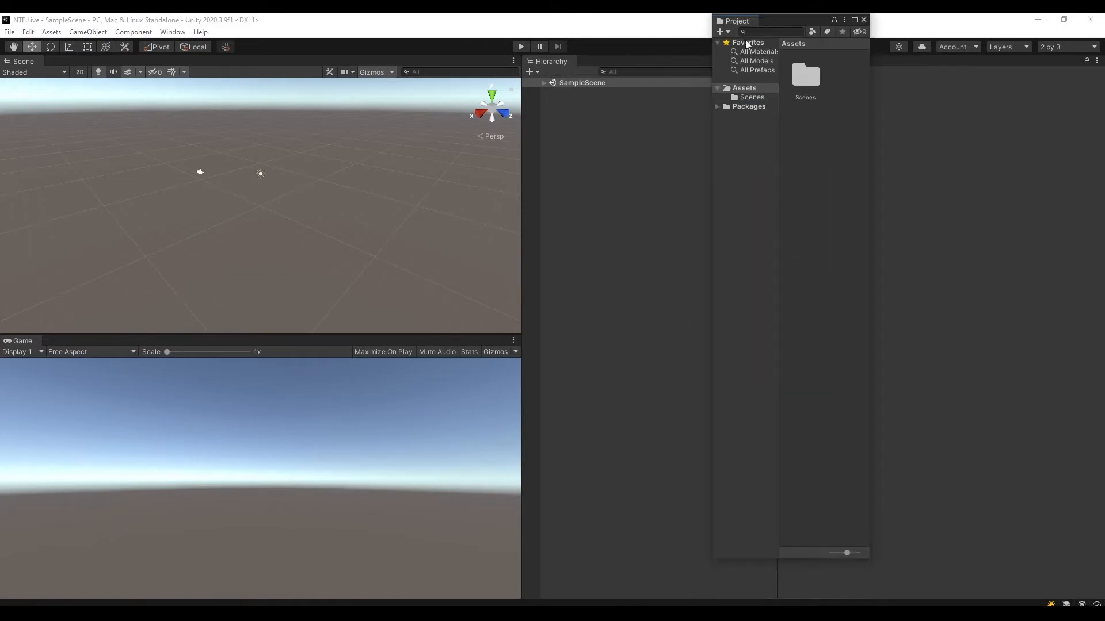
left_click_drag(737, 22, 625, 593)
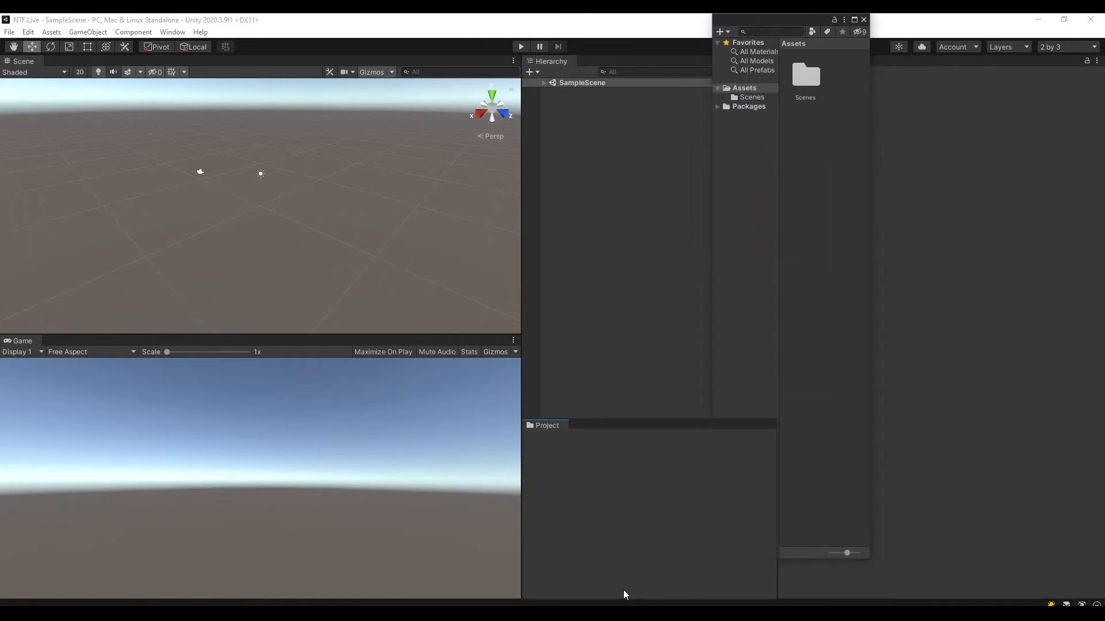
Narrow the Inspector, widen the Scene and Game views, and make the Project window taller.
left_click_drag(778, 347, 864, 345)
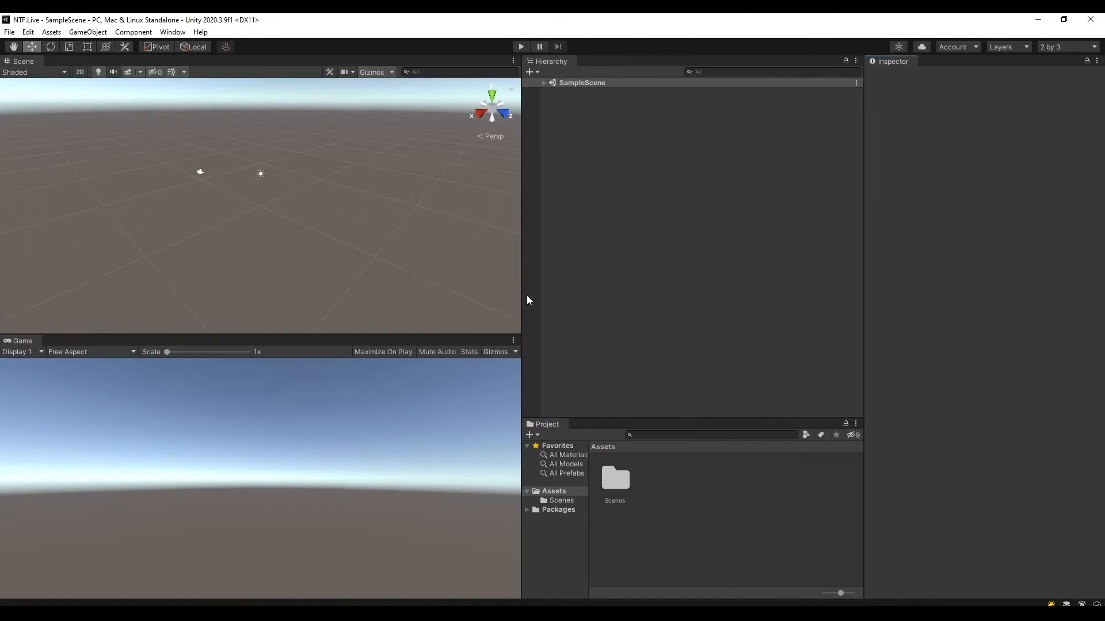
left_click_drag(522, 297, 626, 294)
left_click_drag(734, 419, 742, 333)
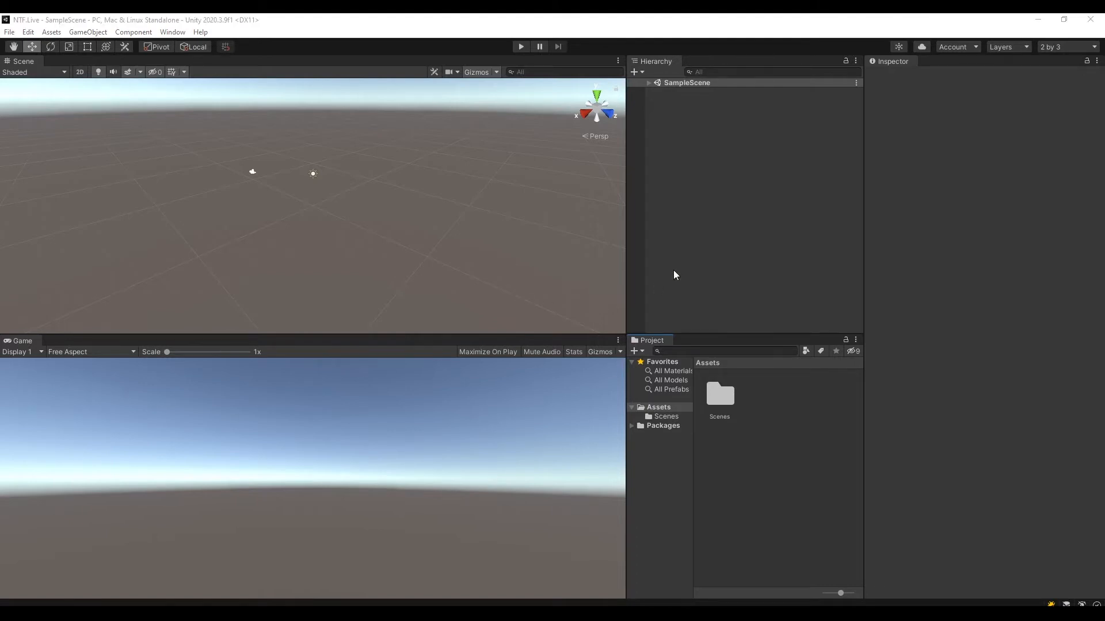
Adjust the split between the Scene and Game views and align the Hierarchy and Project split with it.
left_click(281, 183)
left_click_drag(284, 183, 397, 171, "alt")
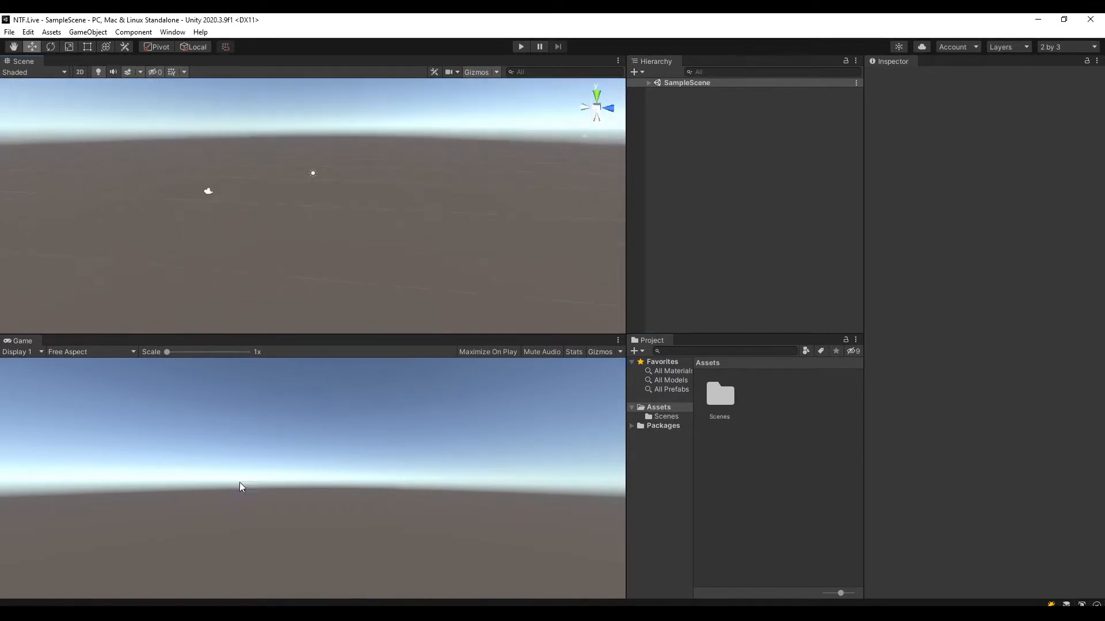
left_click_drag(195, 334, 207, 308)
left_click_drag(732, 335, 732, 305)
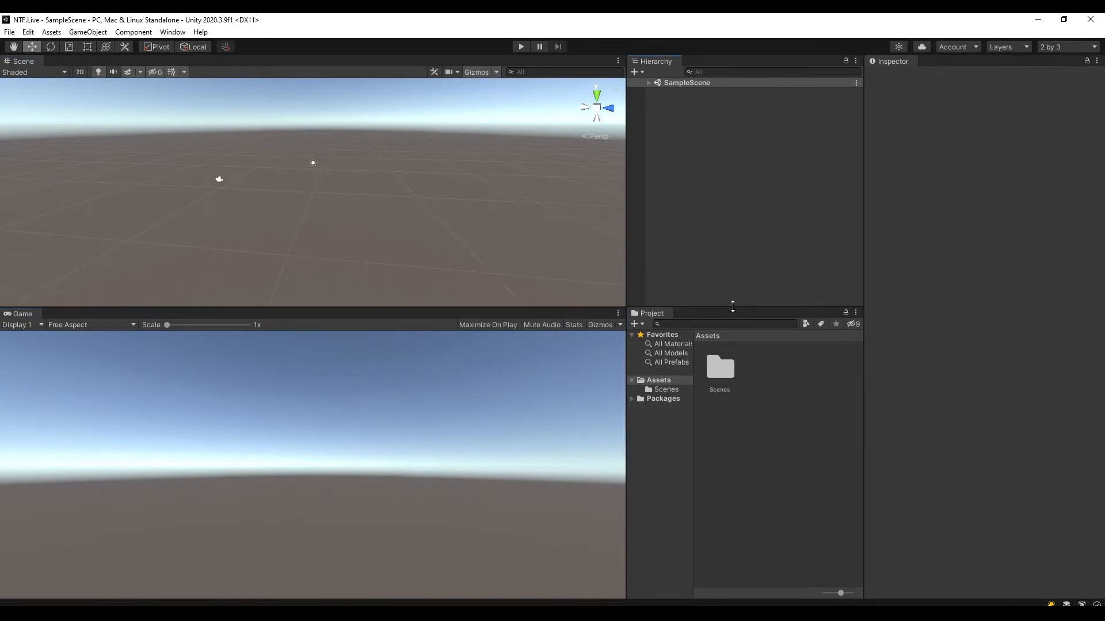
left_click_drag(598, 308, 599, 325)
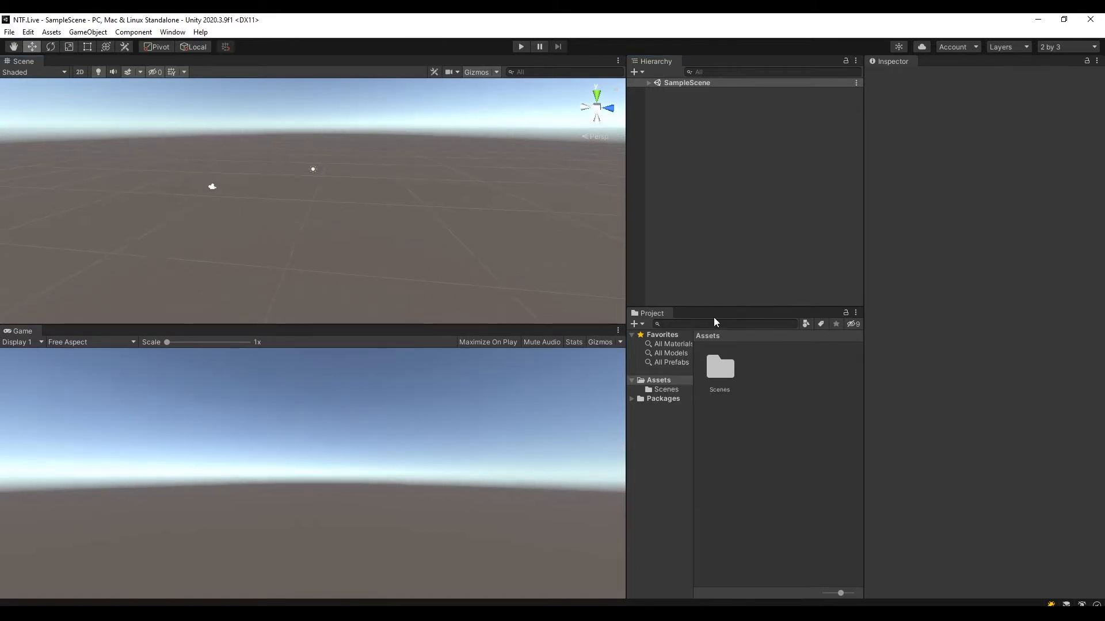
left_click_drag(715, 309, 715, 325)
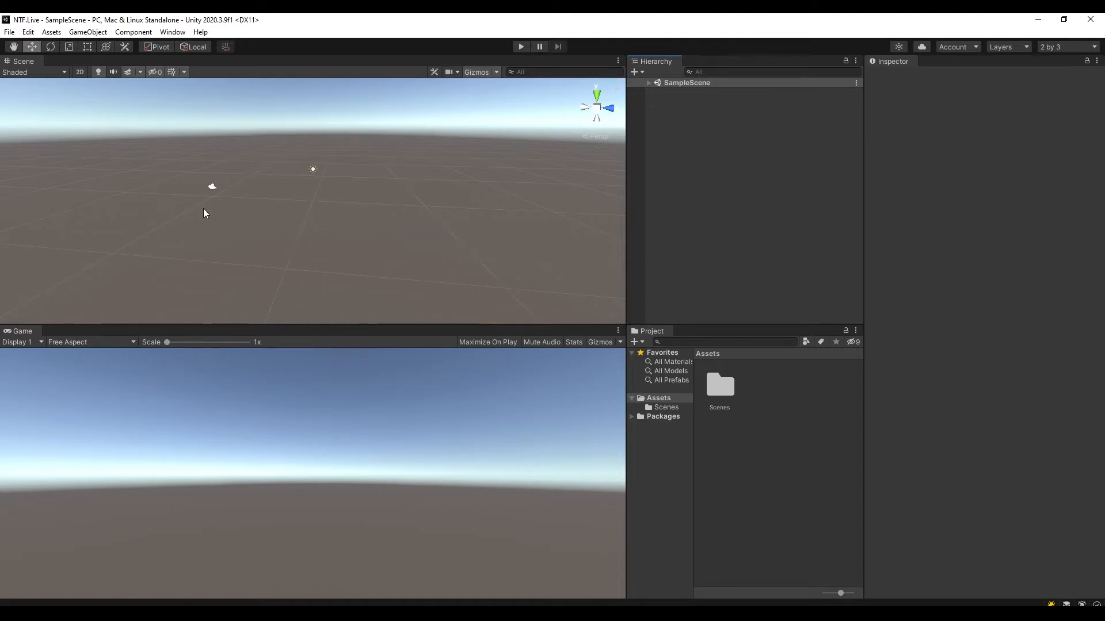
Expand SampleScene and examine the Main Camera and Directional Light in the scene and their component settings.
middle_click_drag(340, 209, 381, 232)
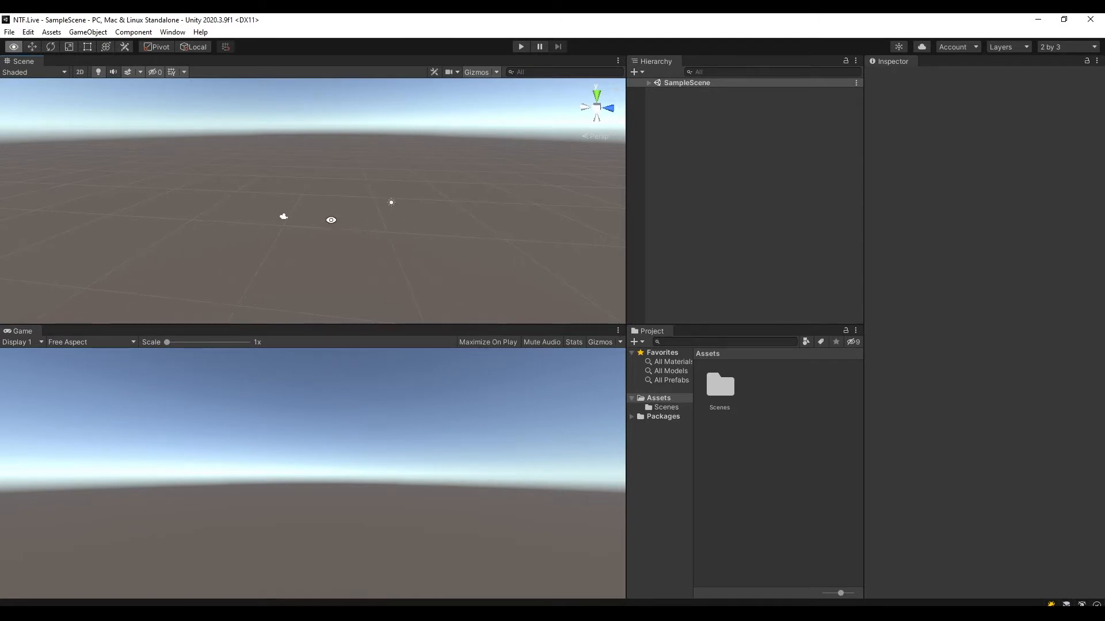
left_click_drag(301, 210, 438, 206, "alt")
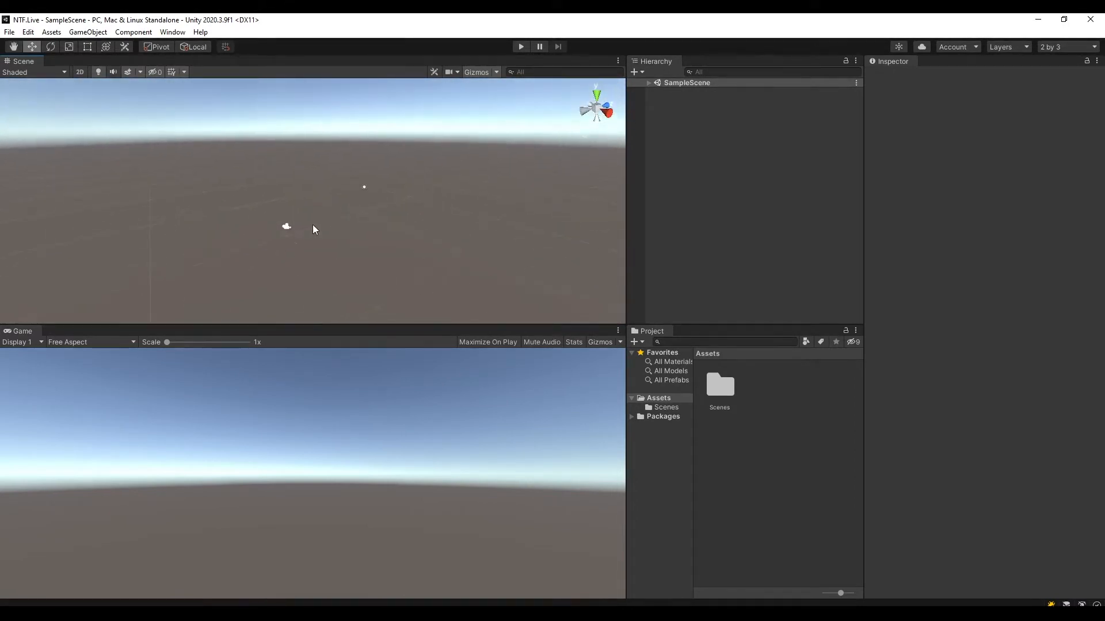
left_click(649, 83)
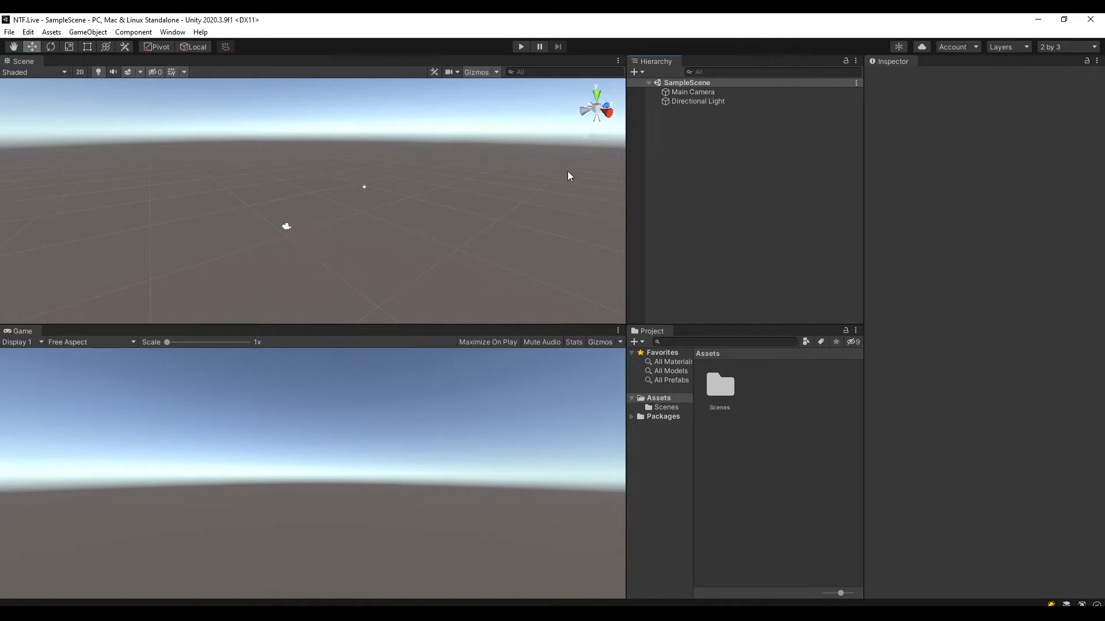
left_click(693, 92)
left_click(703, 102)
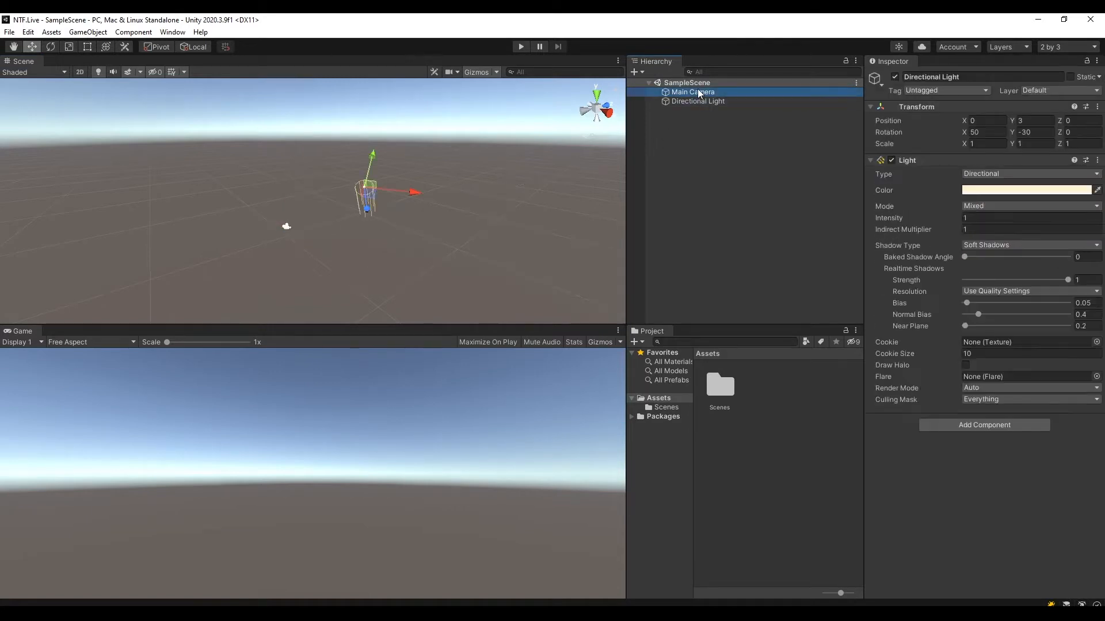
left_click(287, 226)
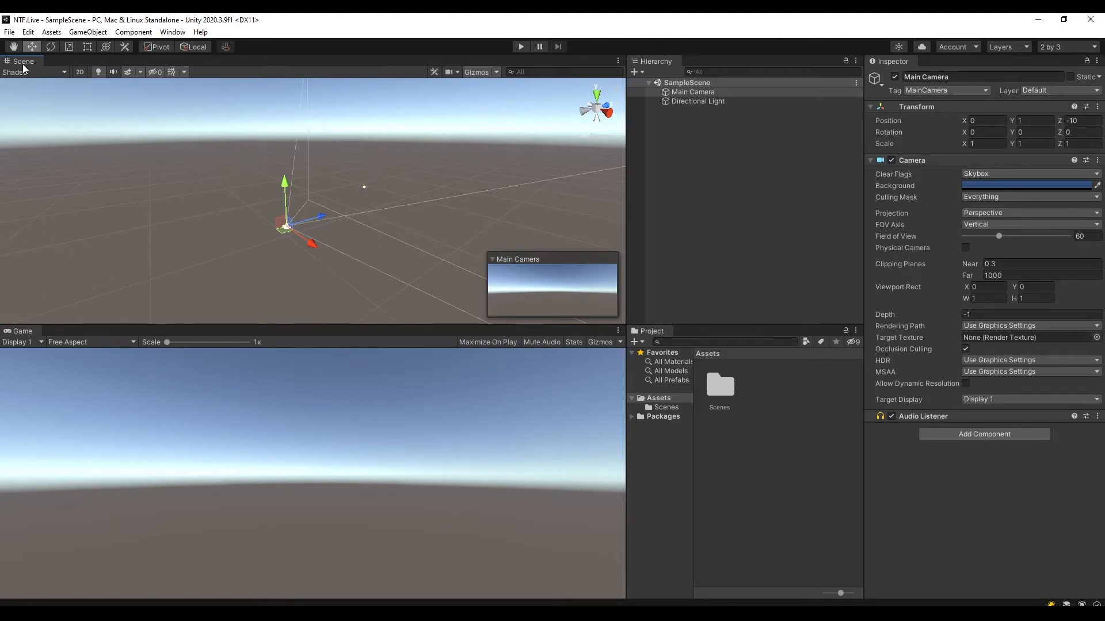
left_click(686, 92)
left_click(692, 101)
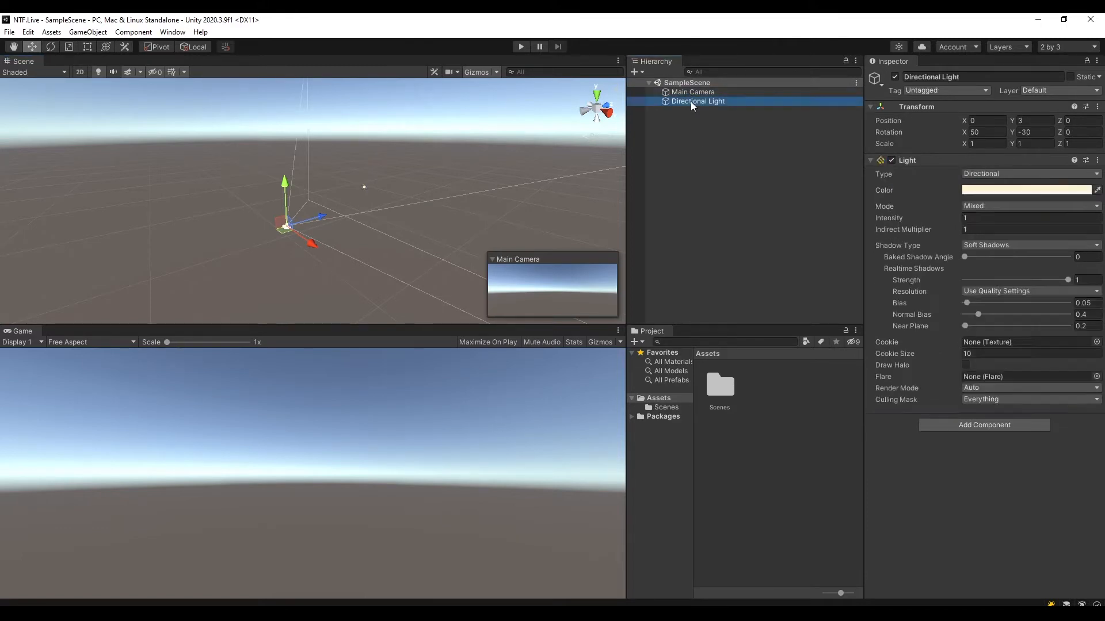
left_click(694, 92)
left_click(694, 101)
Try moving the Directional Light in the Scene view and undo the move.
middle_click_drag(452, 157, 396, 237)
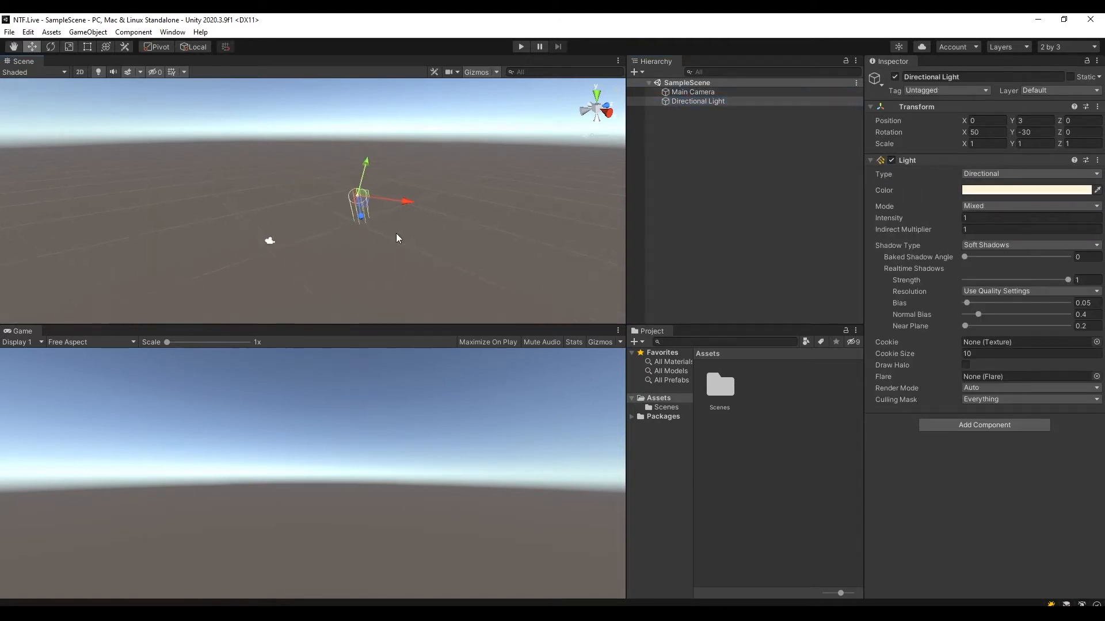
scroll(396, 237, "up", 5)
left_click_drag(371, 213, 414, 169)
key("ctrl+z")
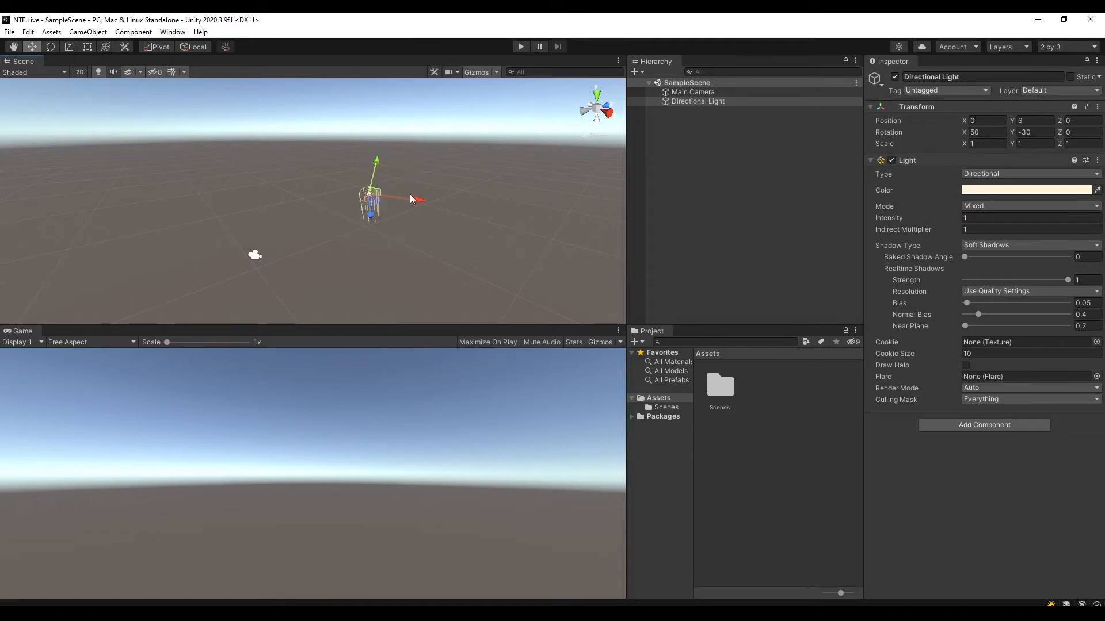
Try rotating the Main Camera in the Scene view and undo the rotation.
left_click(257, 256)
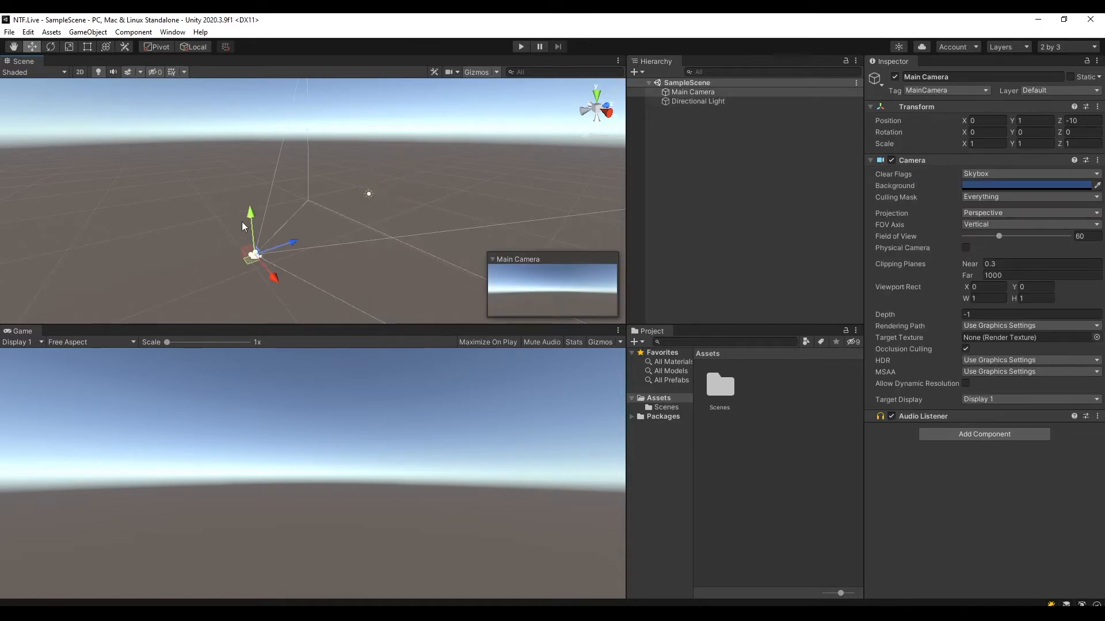
left_click(51, 47)
left_click_drag(255, 288, 315, 277)
key("ctrl+z")
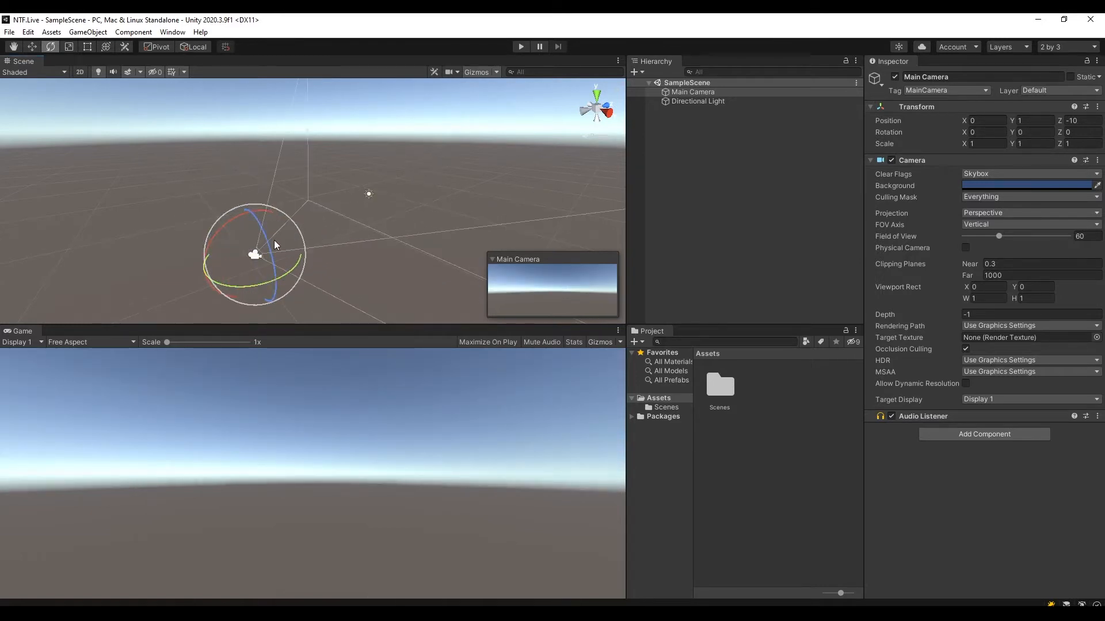
left_click(705, 185)
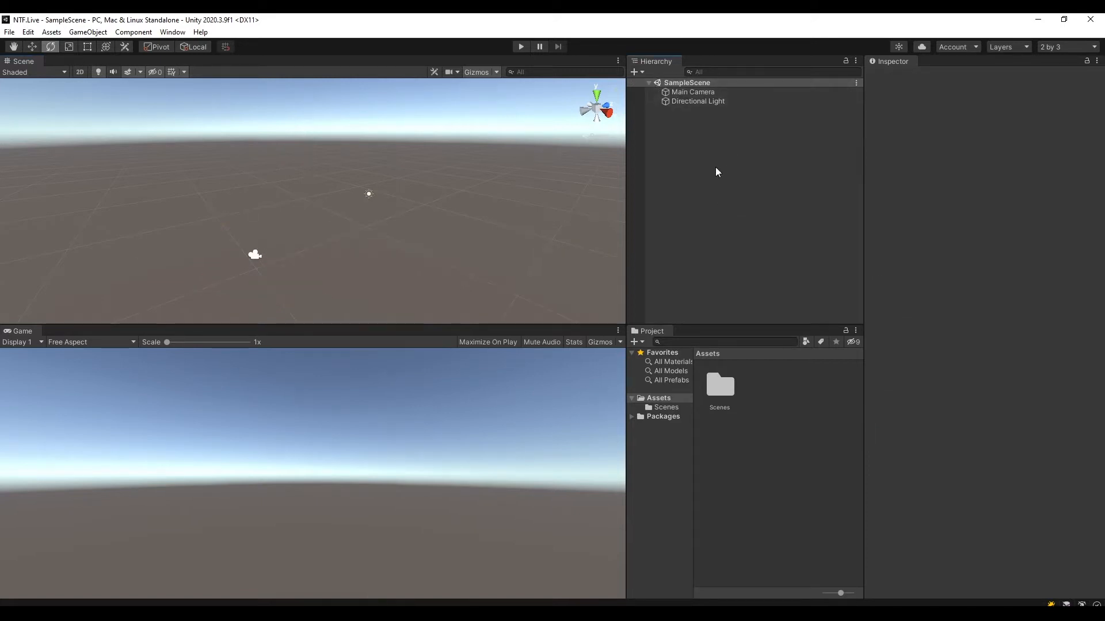
Create a 3D cube object in SampleScene.
right_click(700, 140)
left_click(678, 144)
right_click(717, 149)
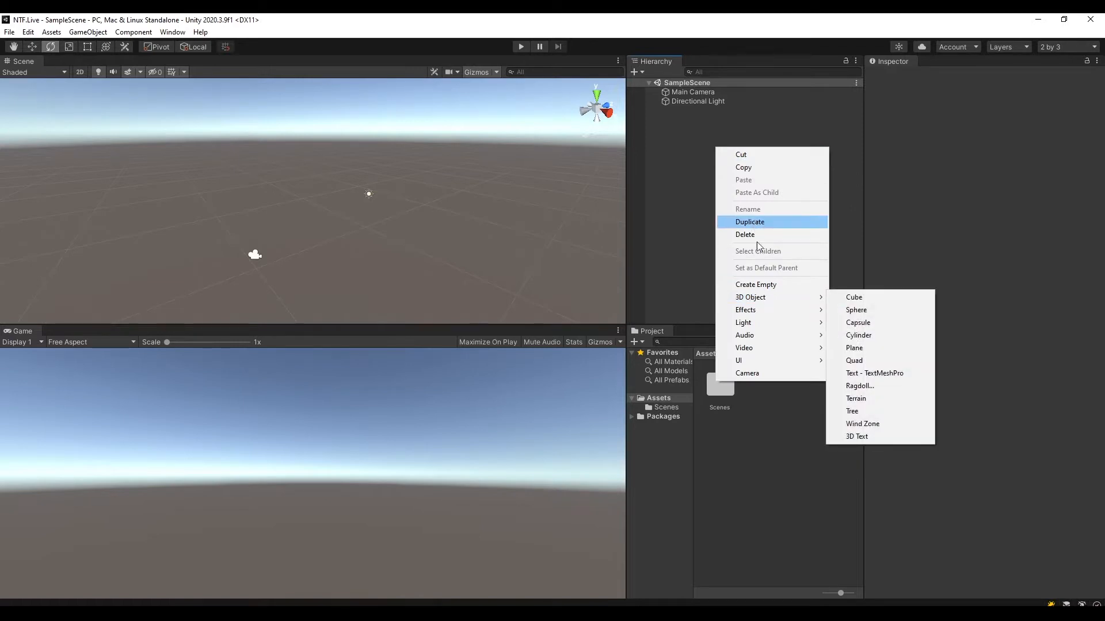
mouse_move(769, 297)
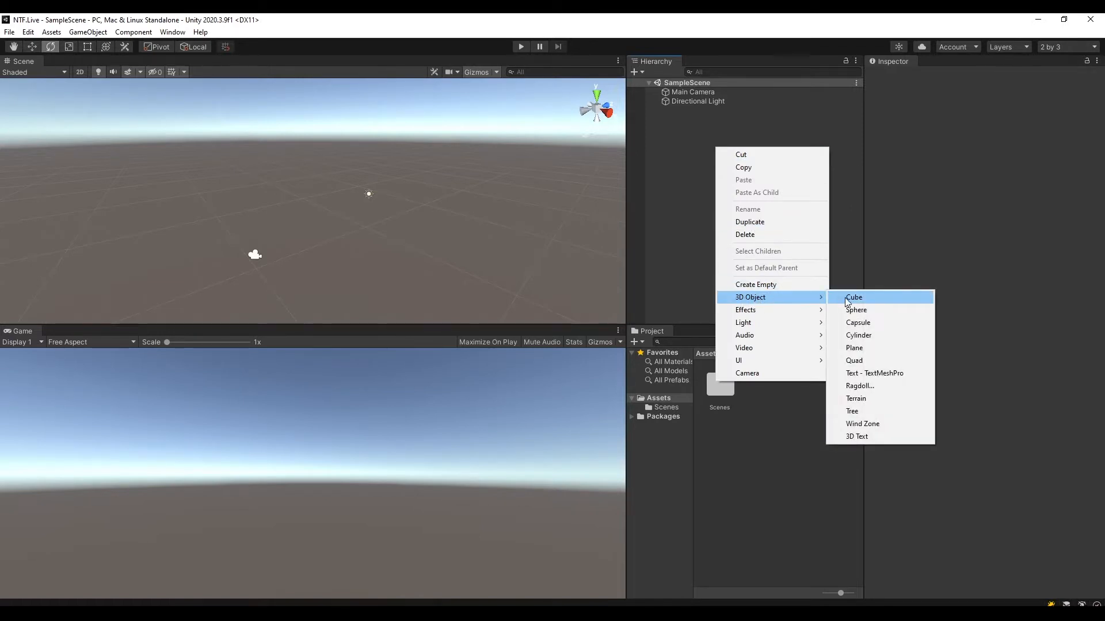
left_click(854, 298)
left_click(771, 247)
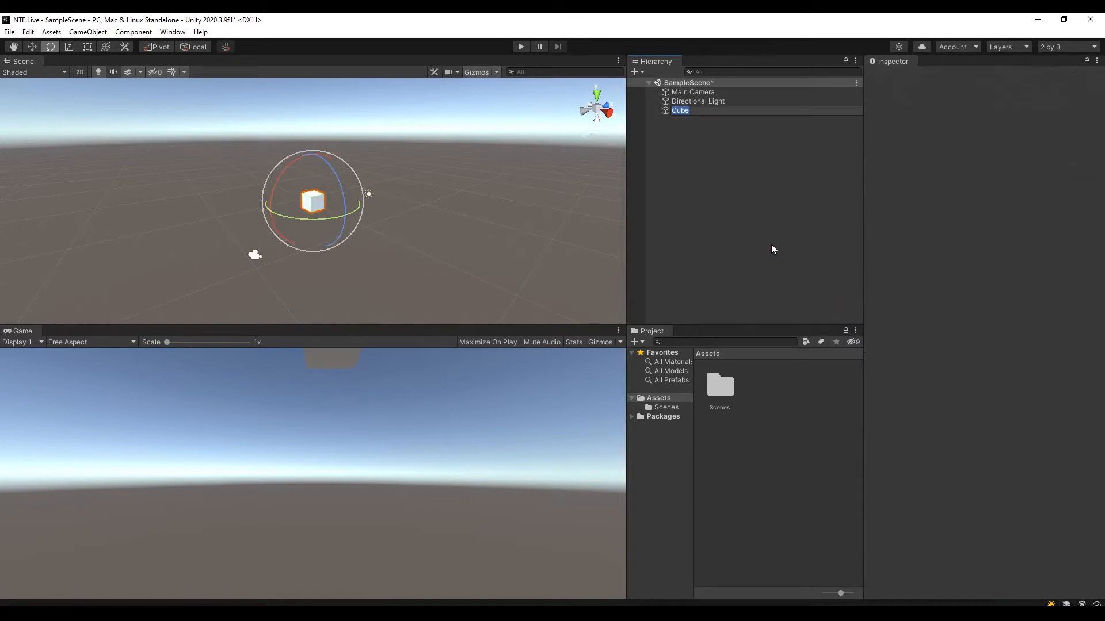
Move the cube in the Scene view to about X 1.99, Y 2.37, Z -4.52.
left_click(679, 111)
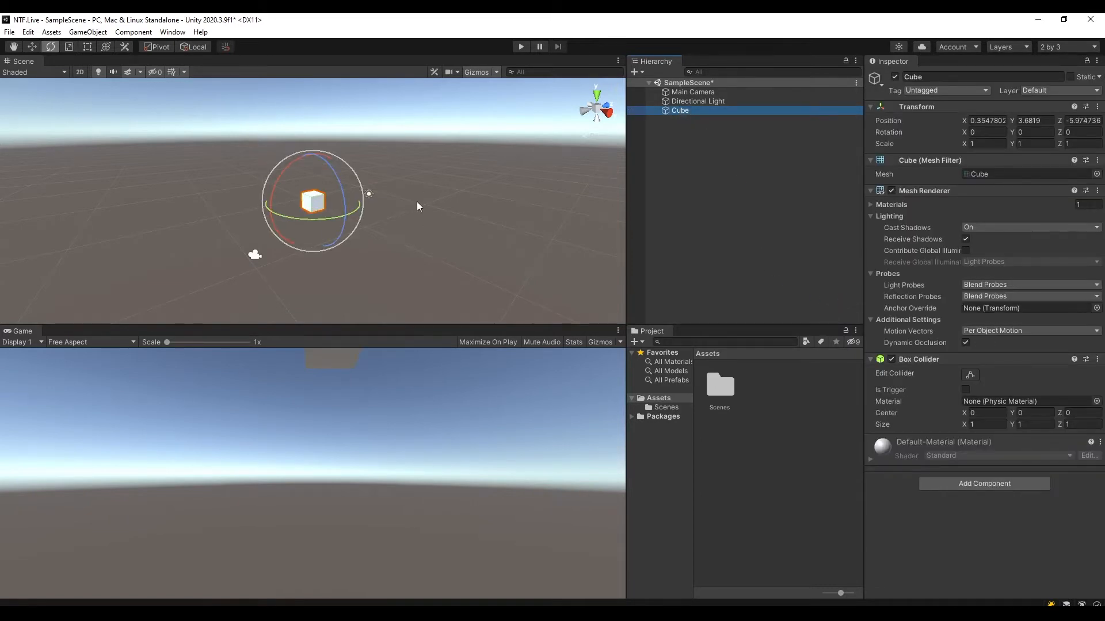
key("w")
left_click_drag(346, 219, 388, 249)
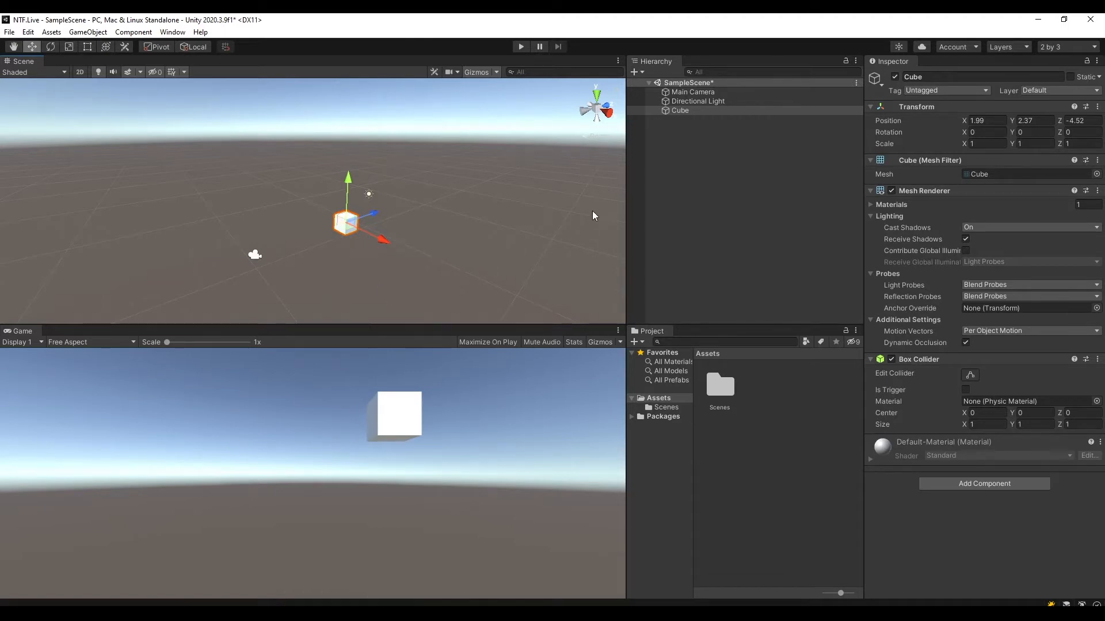
Delete the cube from SampleScene.
left_click(680, 111)
left_click(707, 103)
left_click(698, 111)
right_click(680, 110)
left_click(713, 196)
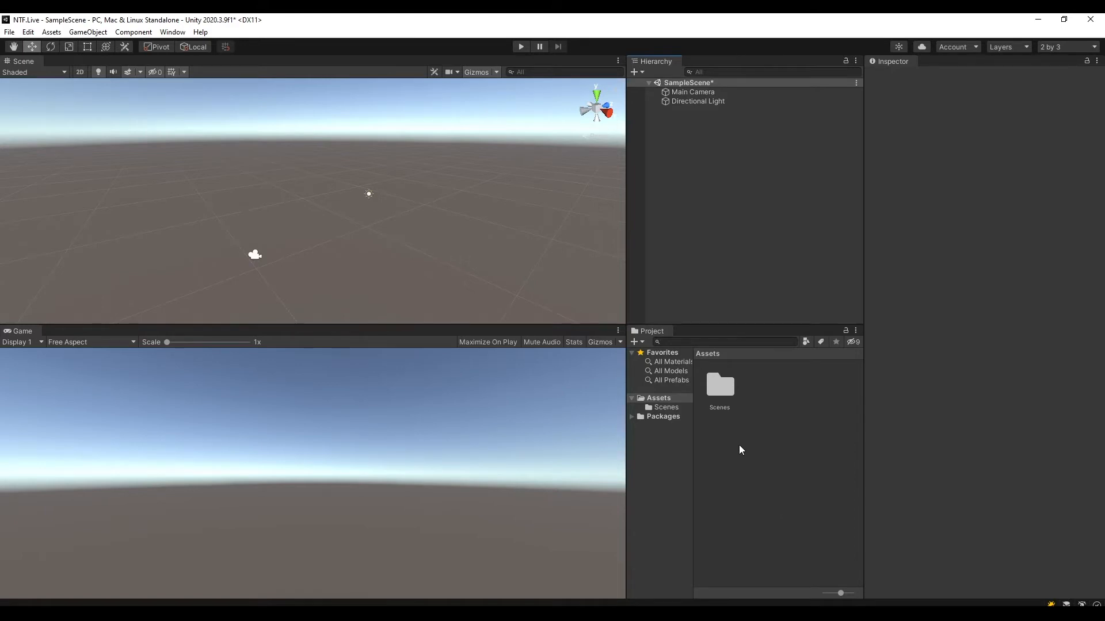
Examine the contents of the project's Scenes folder and return to the Assets folder.
left_click(659, 398)
left_click(668, 415)
left_click(668, 407)
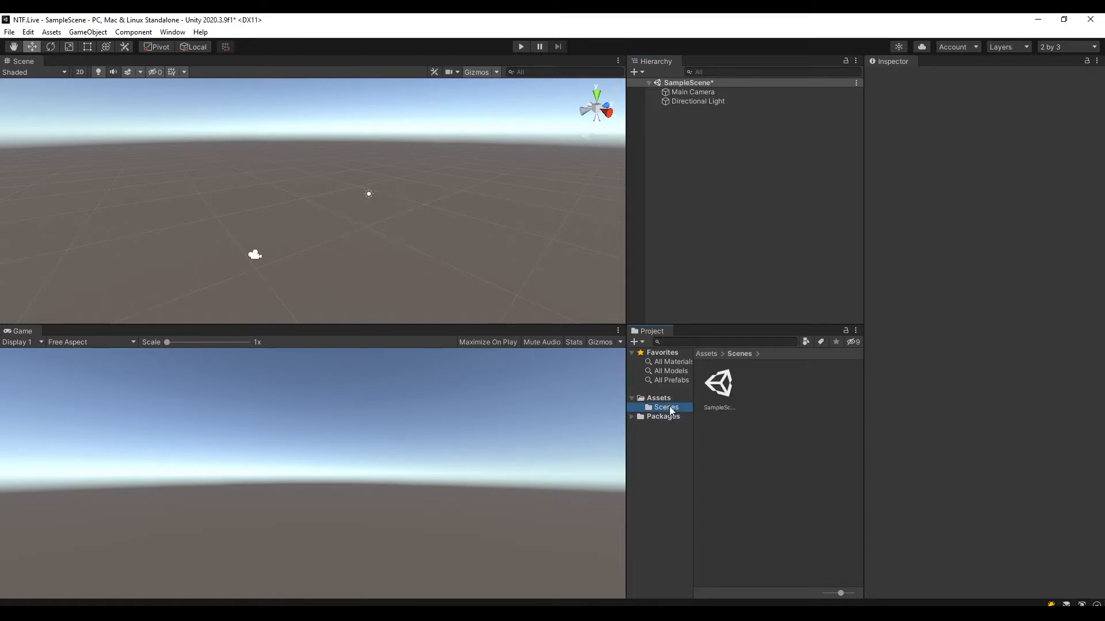
left_click(659, 398)
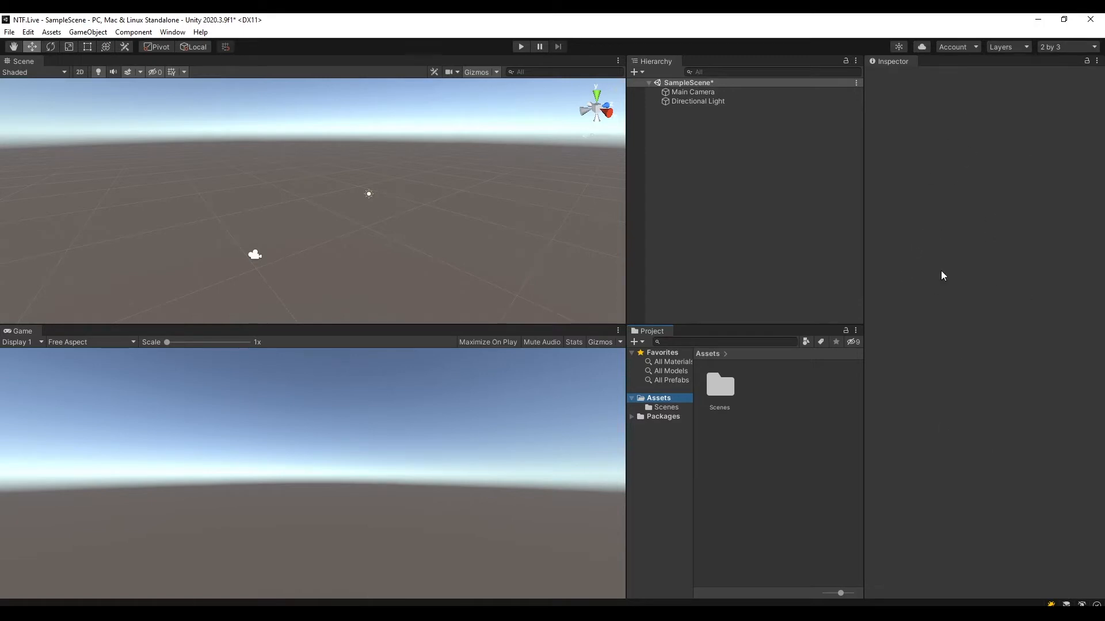
Set the Main Camera's X position to about -0.29 and its X rotation to about 5.55.
left_click(699, 93)
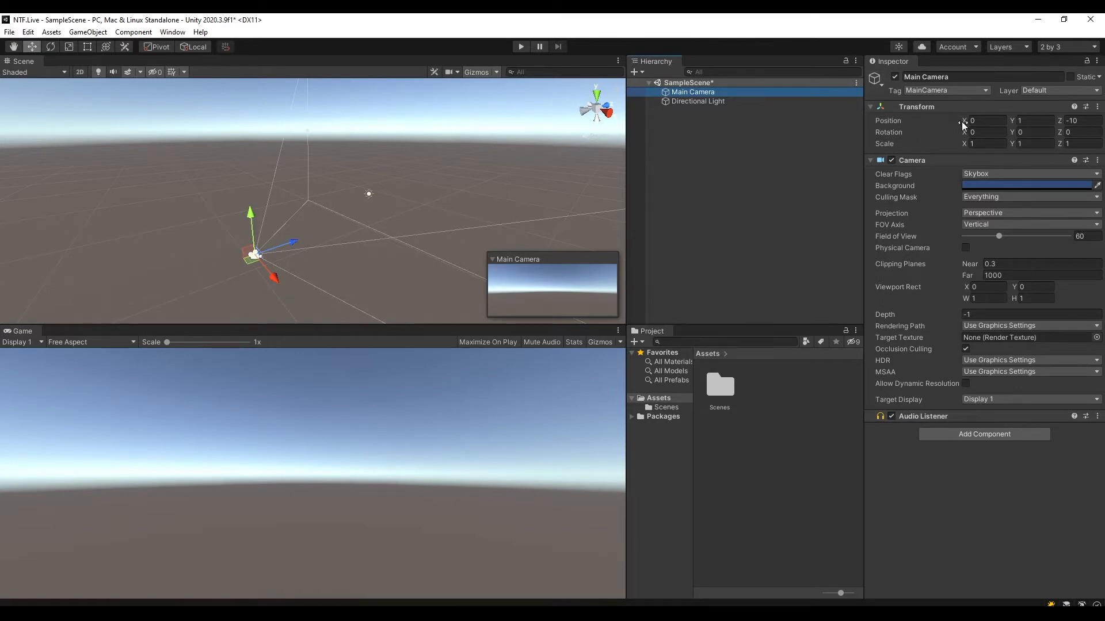
mouse_move(963, 124)
left_mouse_down()
mouse_move(1014, 121)
mouse_move(957, 121)
left_mouse_up()
left_click_drag(963, 133, 949, 193)
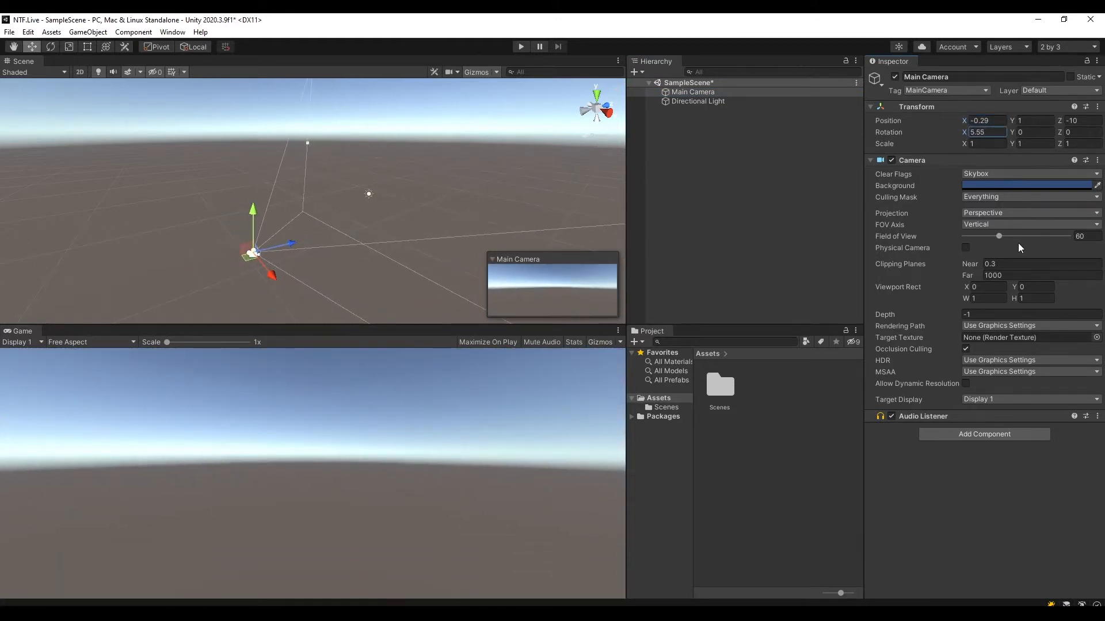
Try a field of view of 66.9 on the Main Camera, undo that change, and save the scene.
mouse_move(999, 240)
left_mouse_down()
mouse_move(1065, 237)
mouse_move(954, 238)
mouse_move(1003, 237)
left_mouse_up()
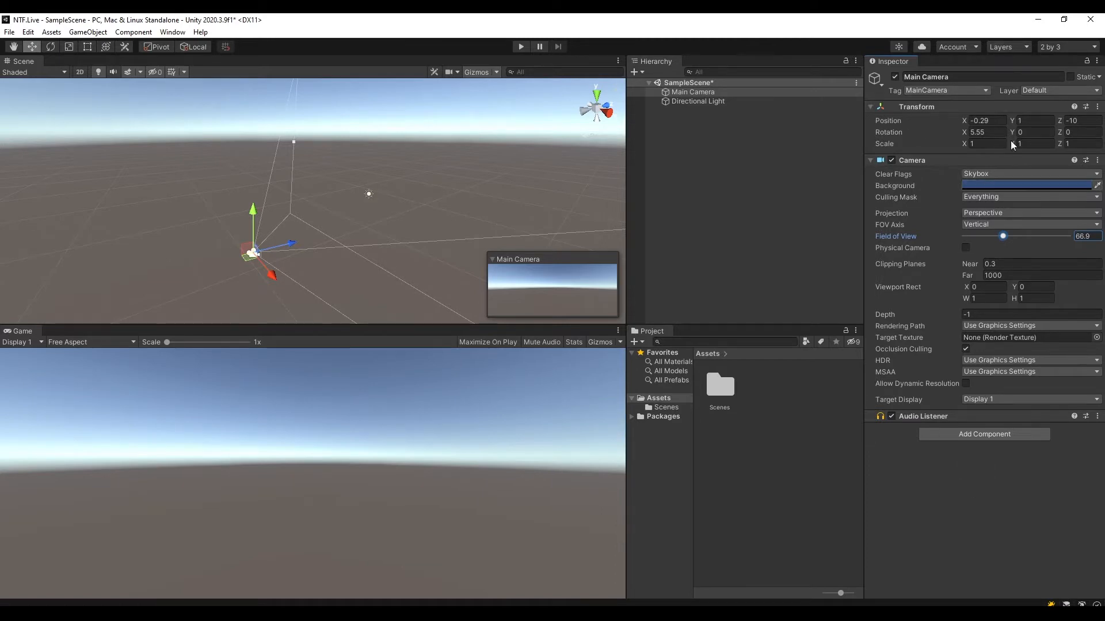
key("ctrl+z")
left_click(752, 121)
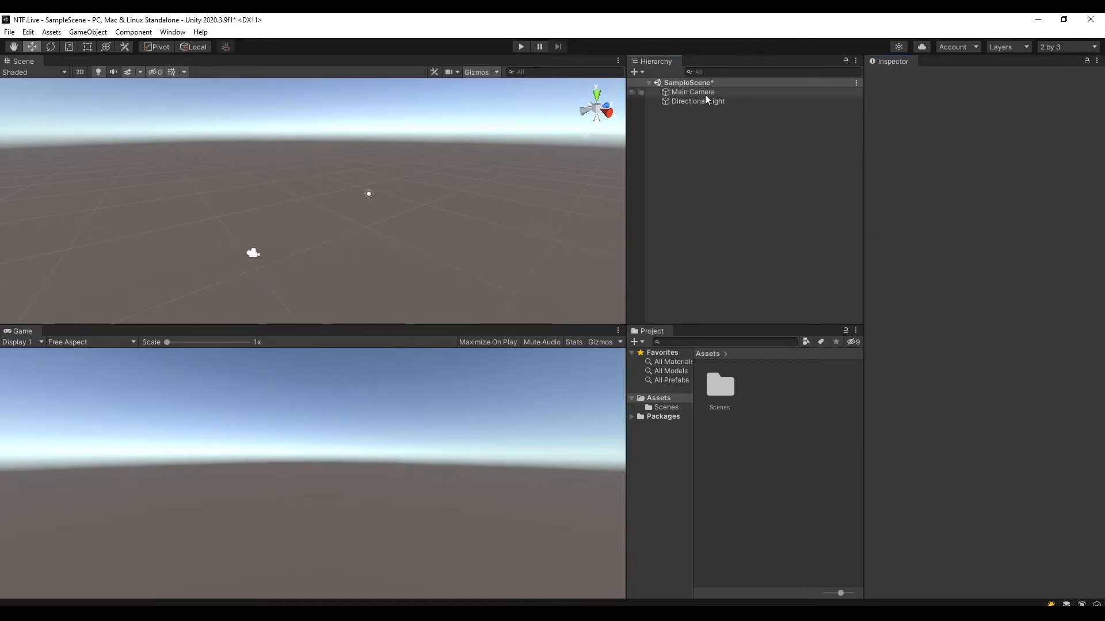
left_click(708, 94)
key("ctrl+s")
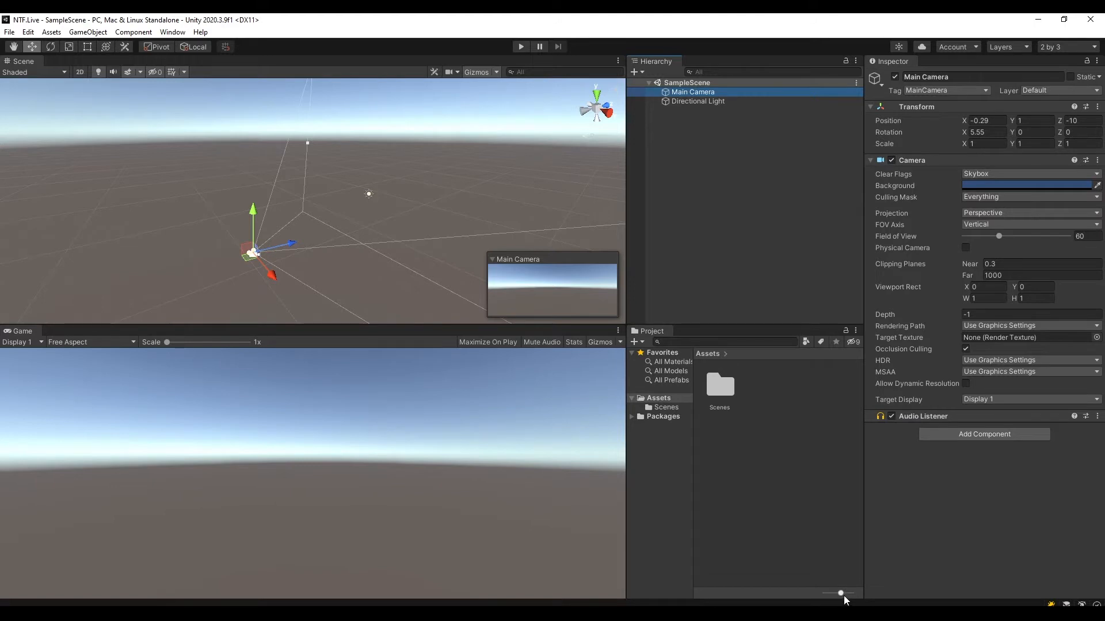
Show the project assets as a compact list and widen the folder tree column.
left_click_drag(841, 595, 810, 602)
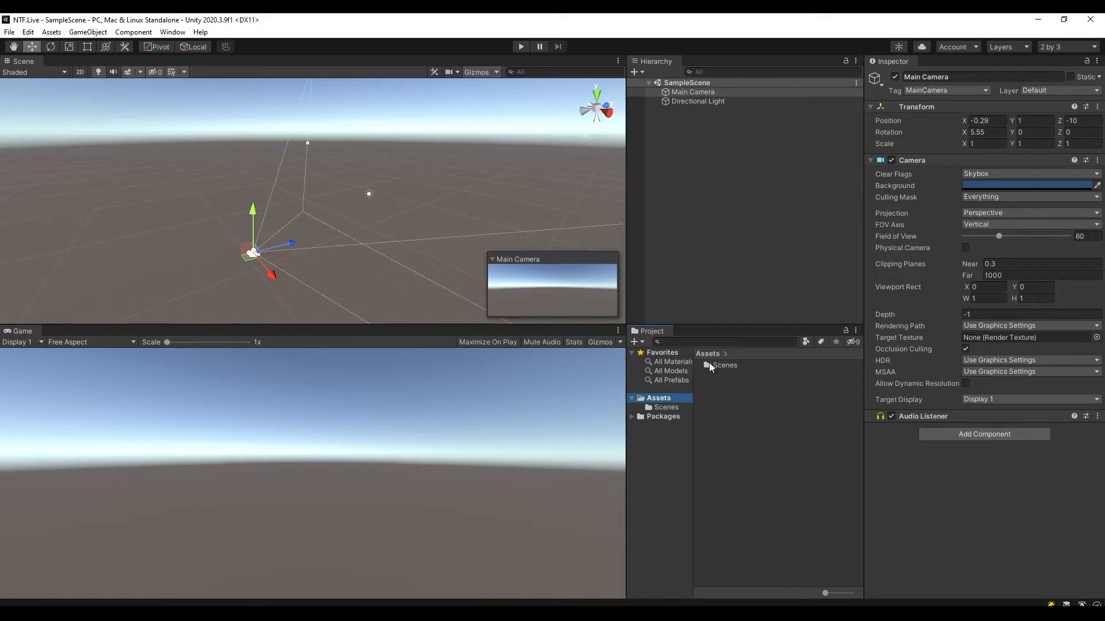
left_click_drag(694, 464, 713, 464)
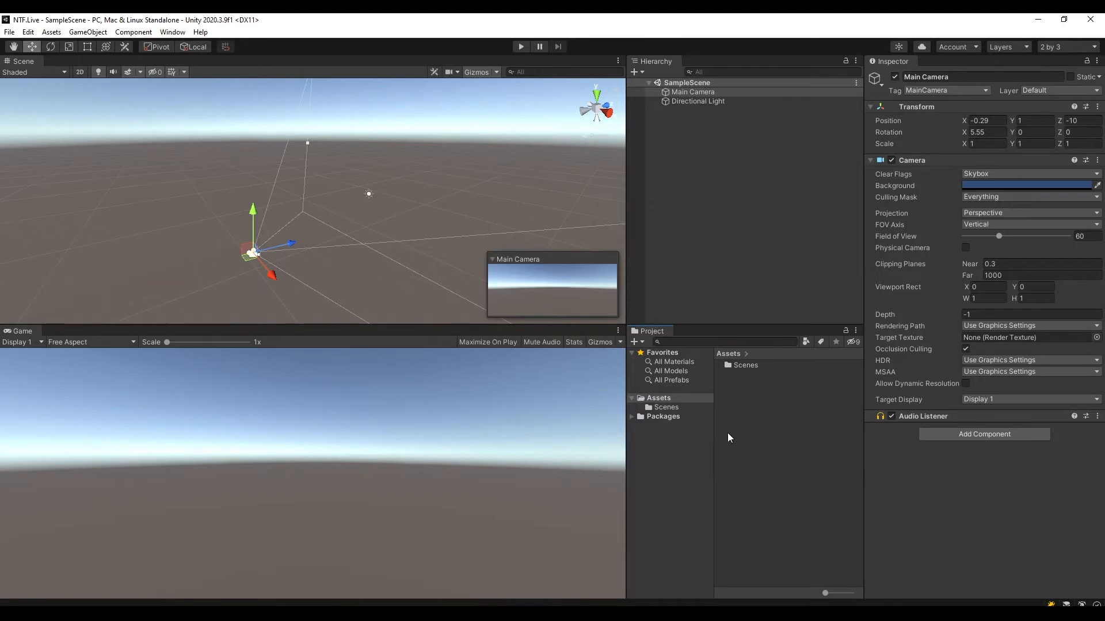
left_click(734, 396)
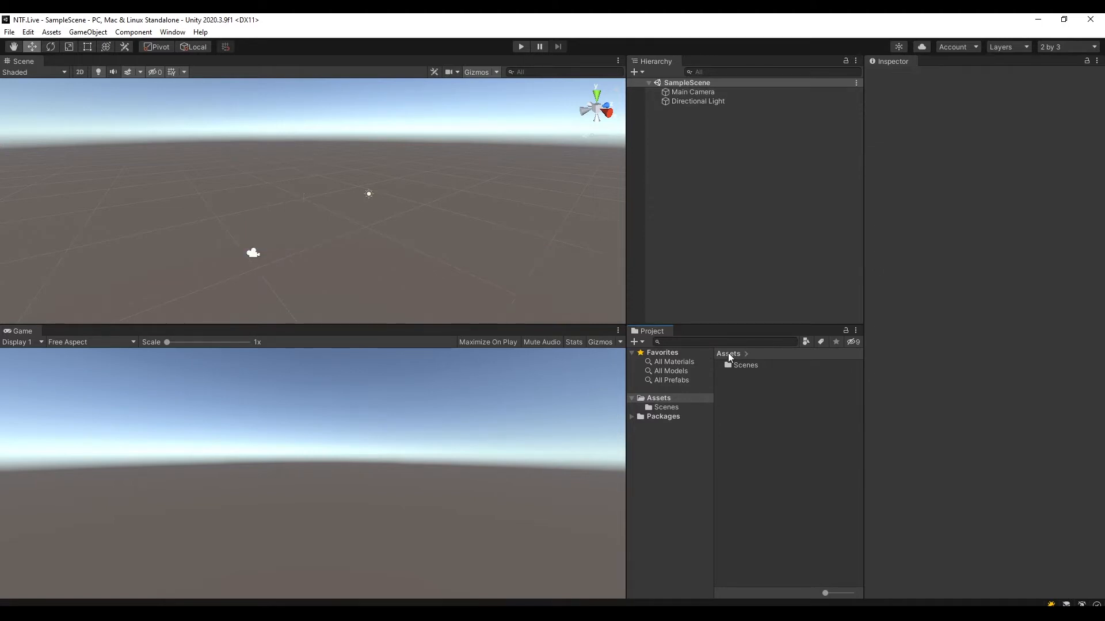
Create a folder named "lesson 8" in Assets.
right_click(741, 398)
mouse_move(796, 100)
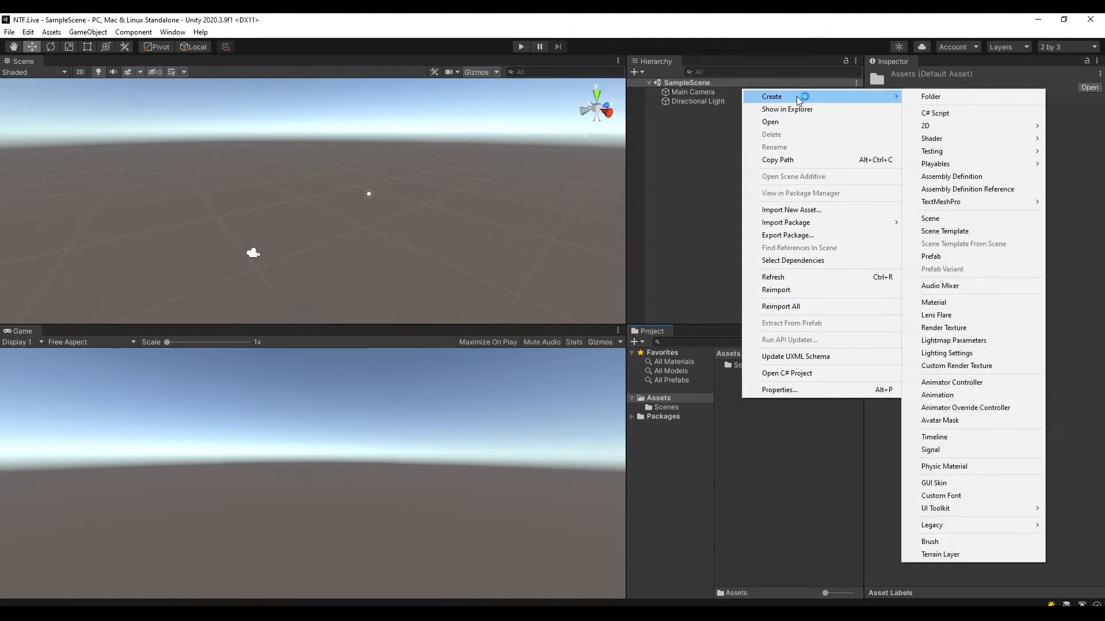
left_click(940, 98)
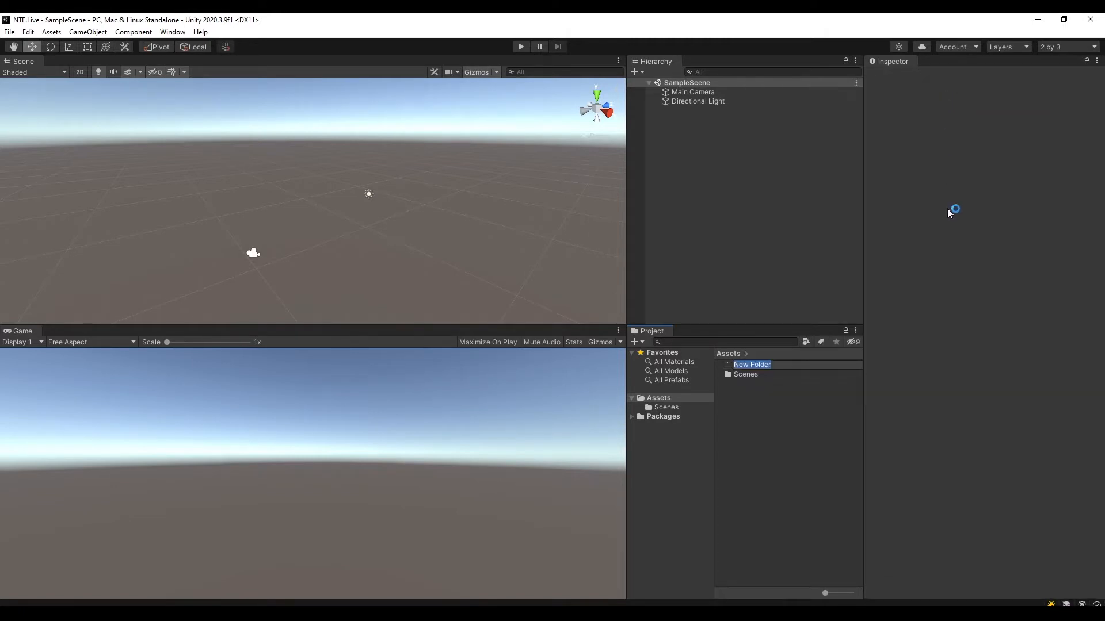
type("lesson 8")
key("Return")
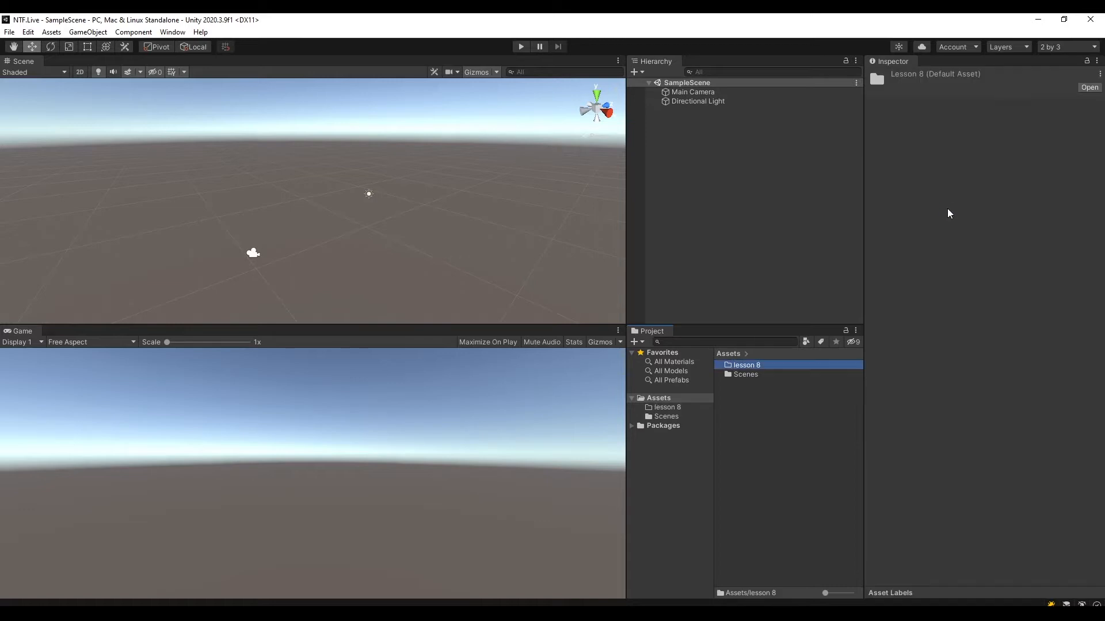
Move the Scenes folder into the lesson 8 folder and check that SampleScene is inside it.
left_click(749, 377)
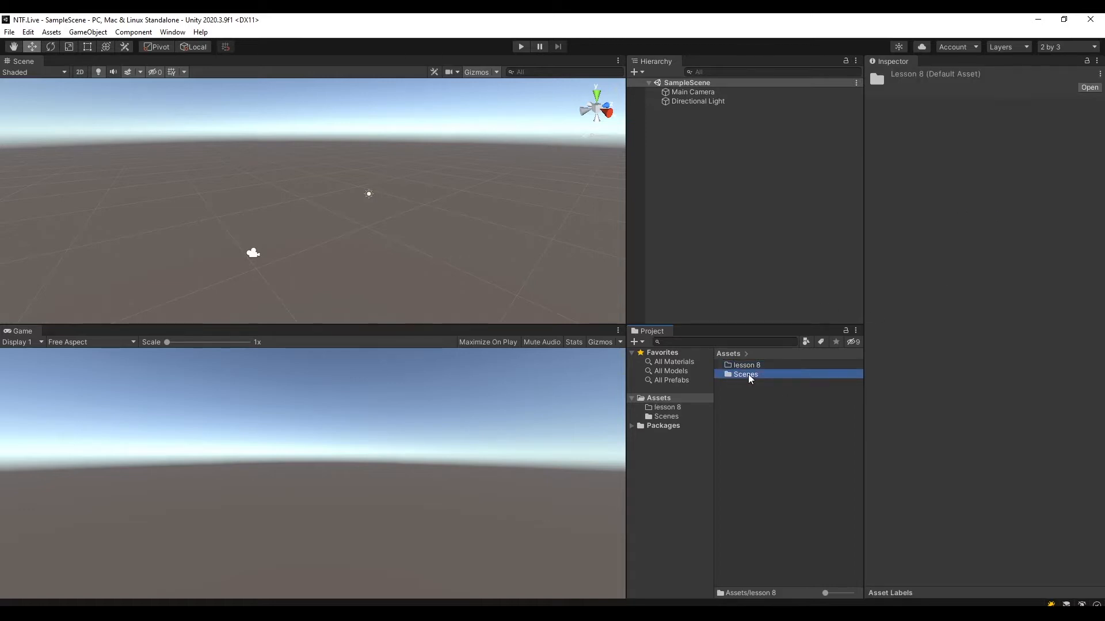
left_click_drag(749, 378, 749, 368)
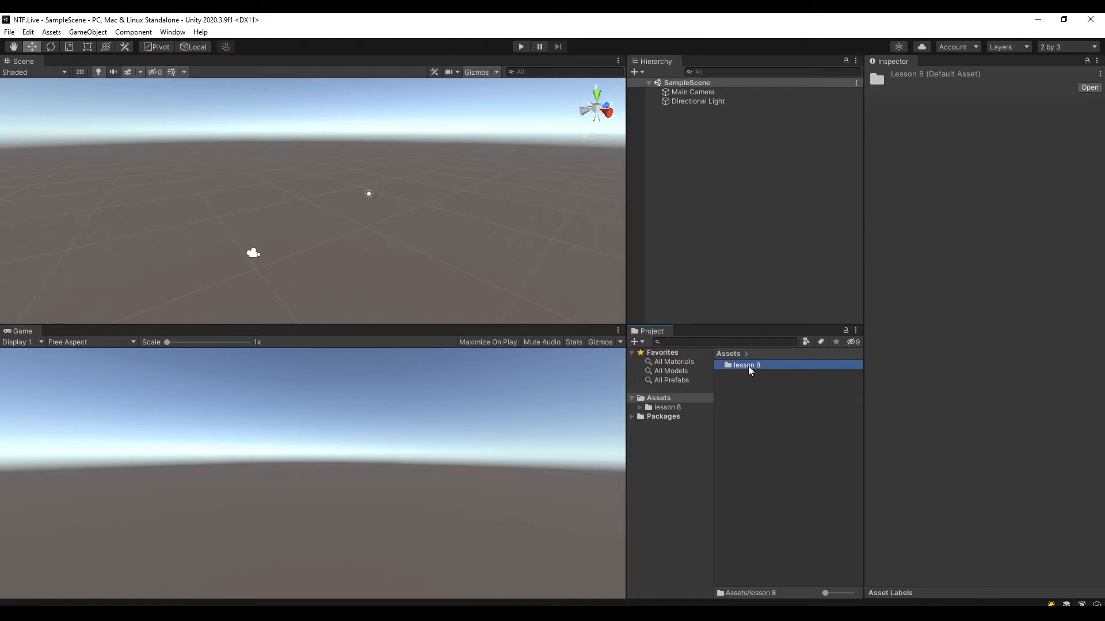
left_click(674, 417)
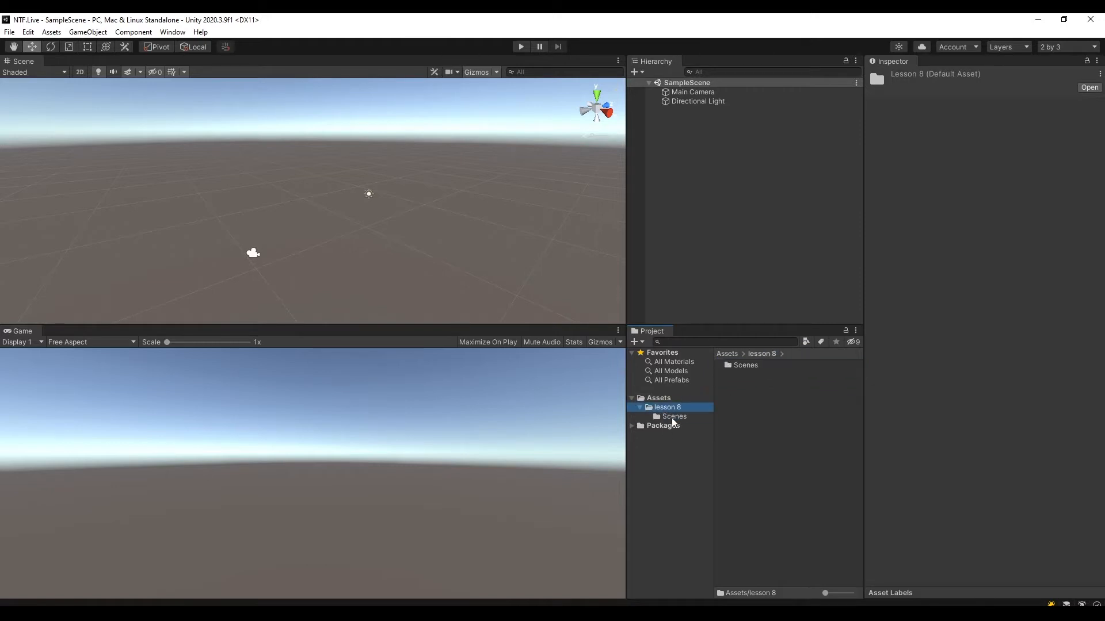
left_click(770, 366)
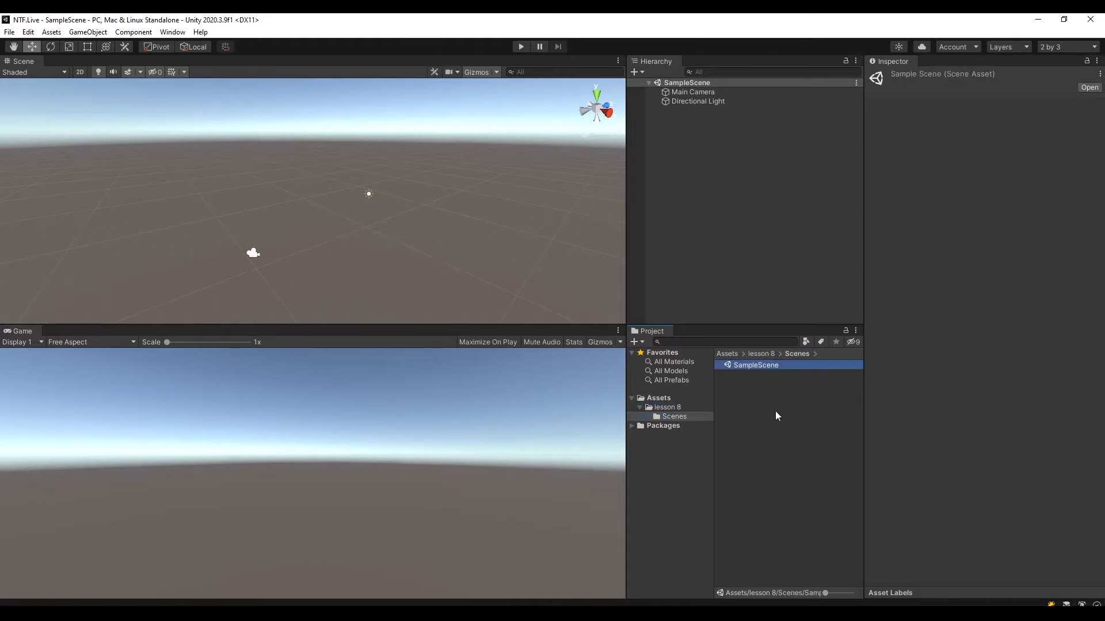
Create a folder named "Models" inside the lesson 8 folder.
left_click(670, 408)
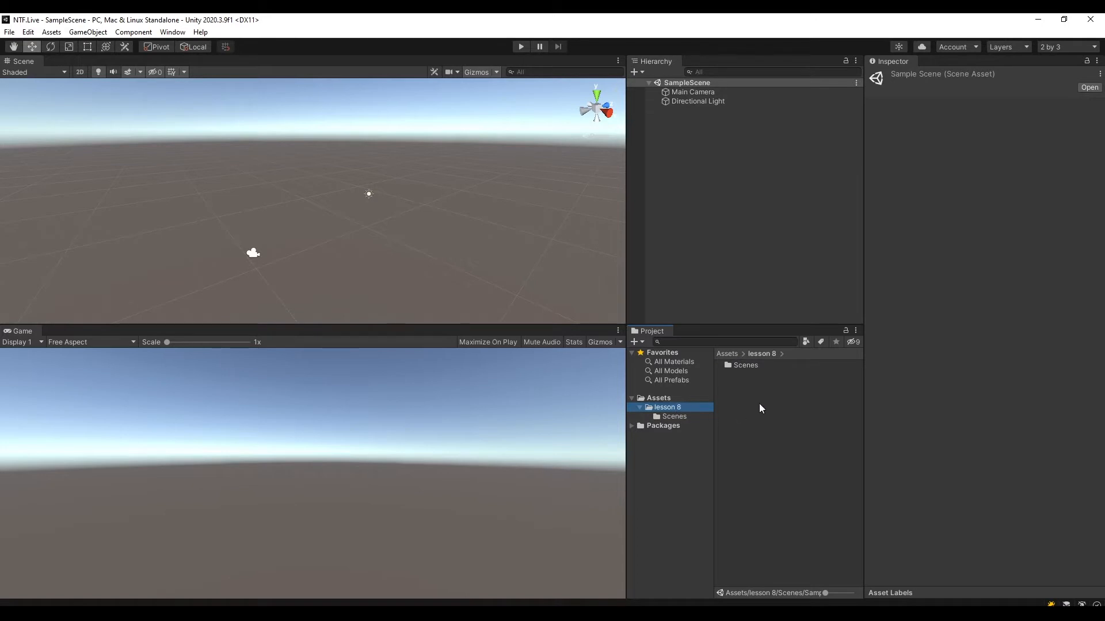
right_click(747, 391)
mouse_move(820, 90)
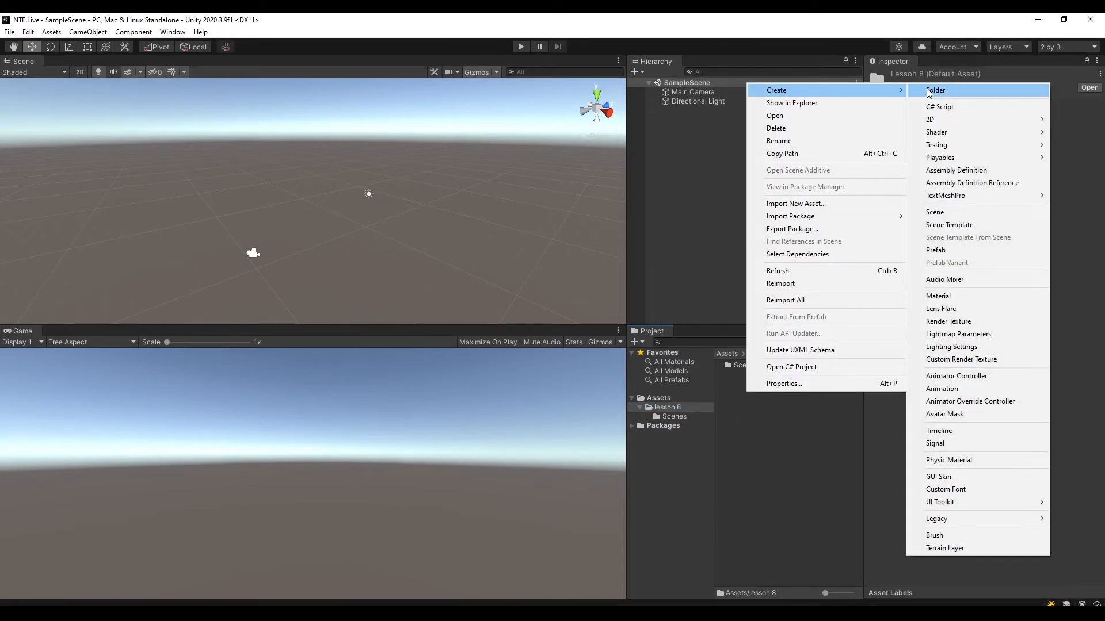
left_click(929, 90)
type("Models")
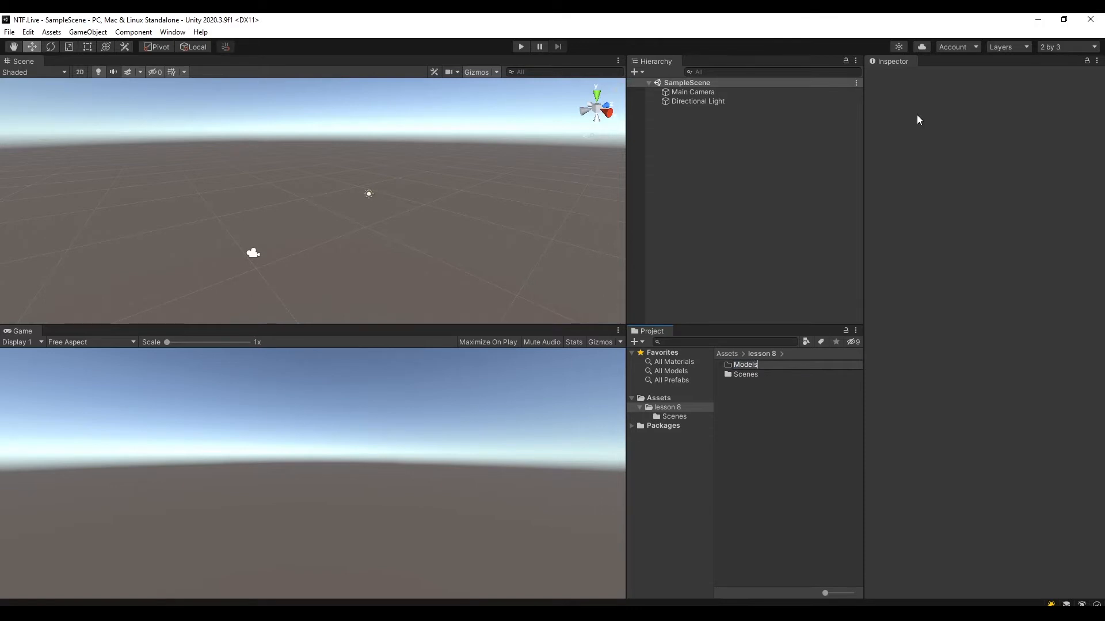
key("Return")
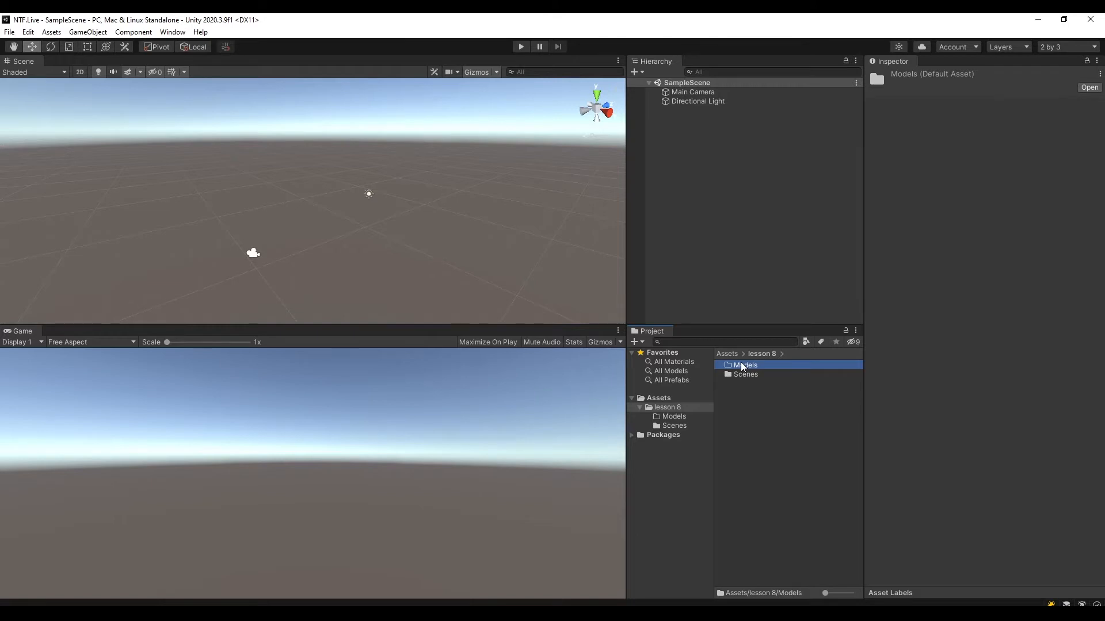
Open the Models folder, switch to File Explorer, and examine the FBX model and Textures folder in lesson08's Kostanj folder.
key("alt+Tab")
double_click(745, 368)
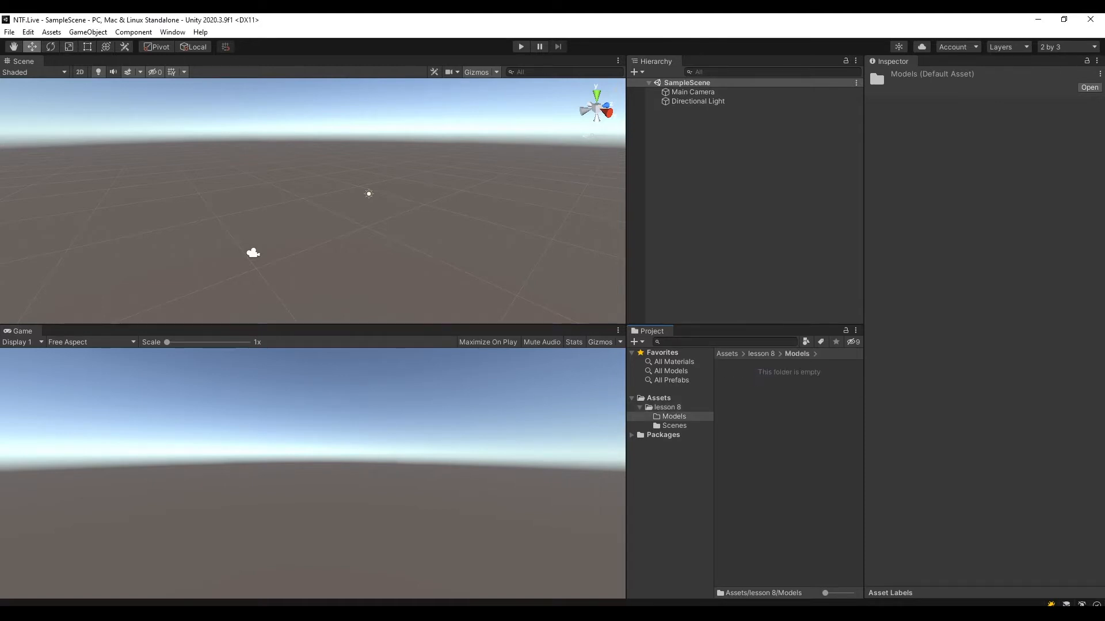
key("alt+Tab")
left_click(29, 141)
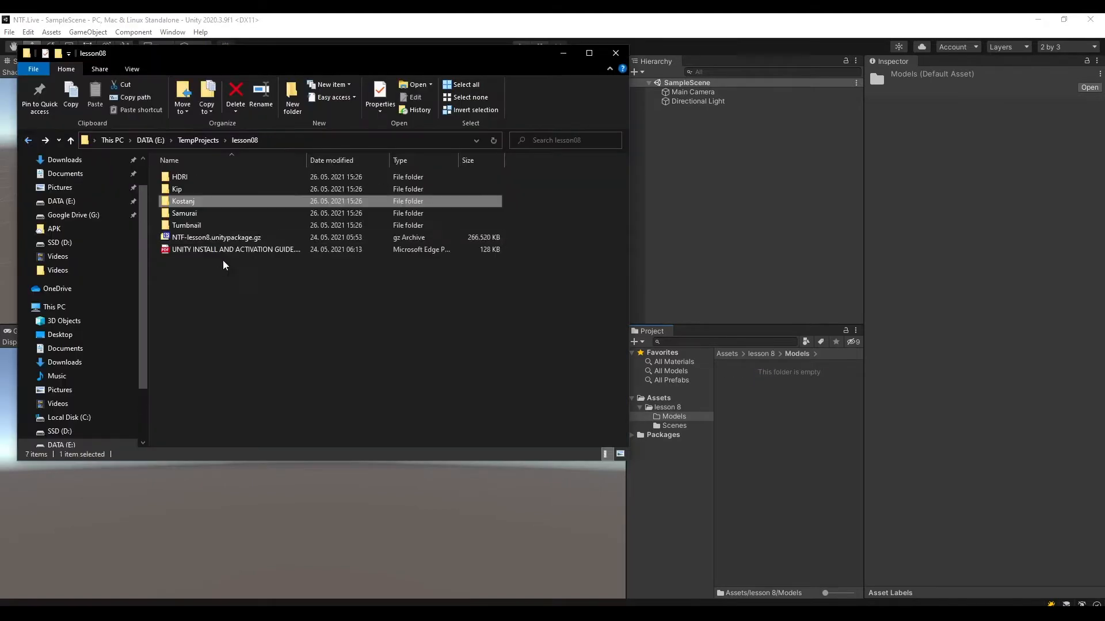
double_click(177, 202)
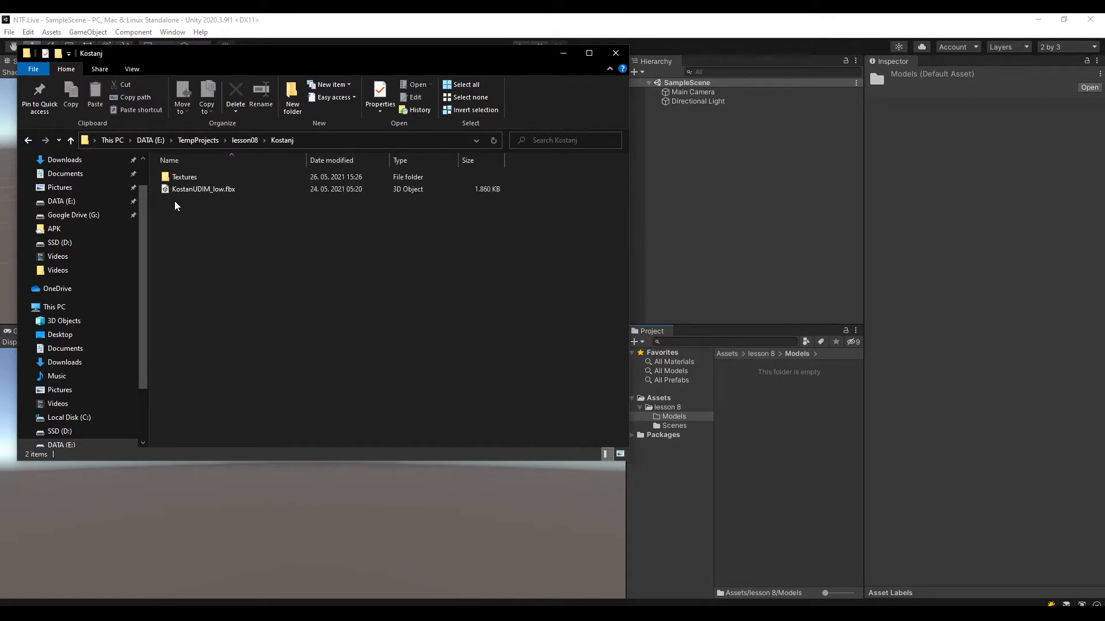
left_click(202, 192)
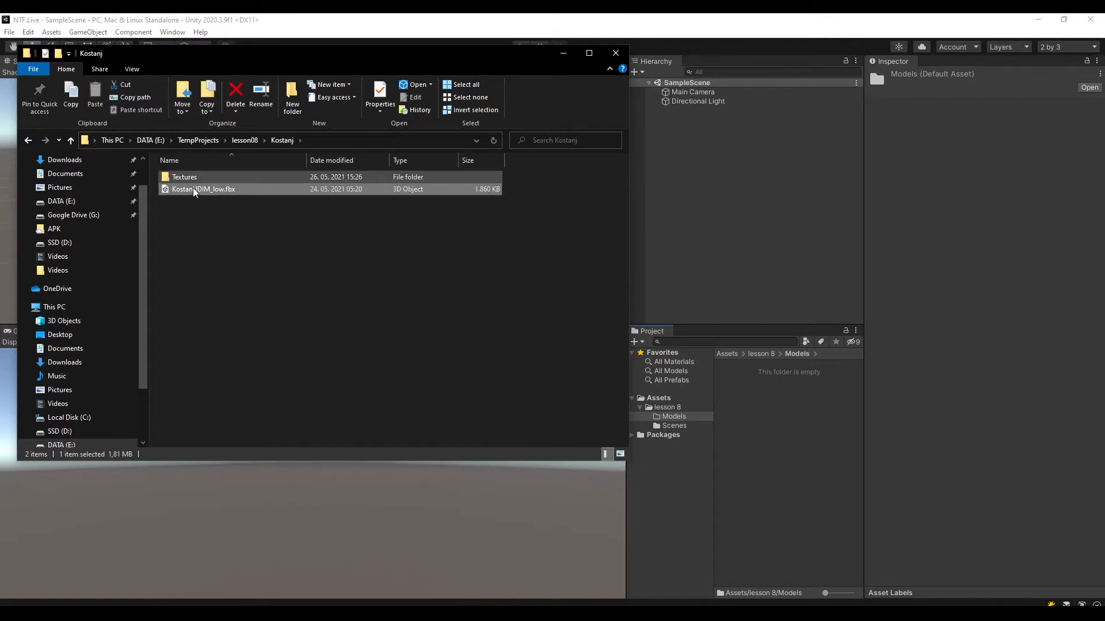
double_click(184, 178)
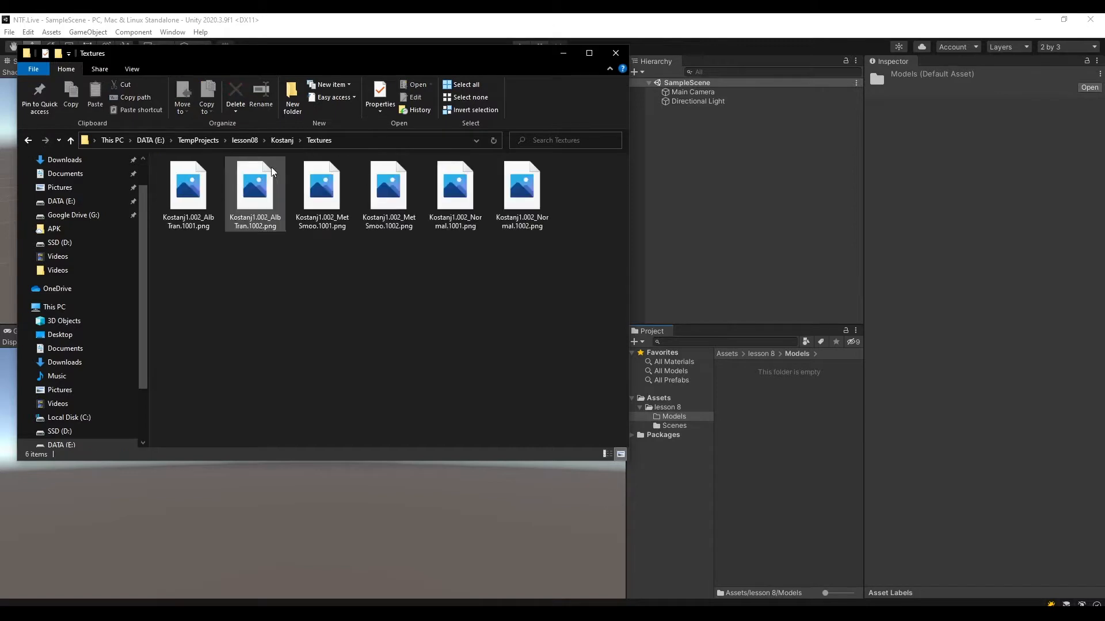
Import the whole Kostanj folder from lesson08 into the project's Models folder.
left_click(29, 141)
left_click(28, 142)
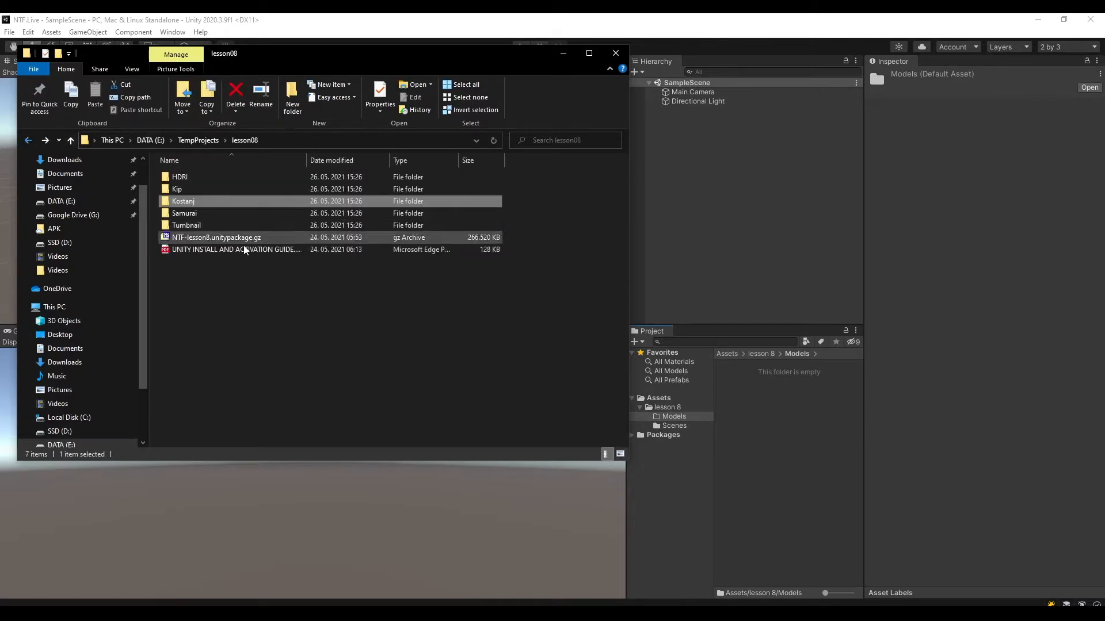
left_click_drag(187, 203, 752, 389)
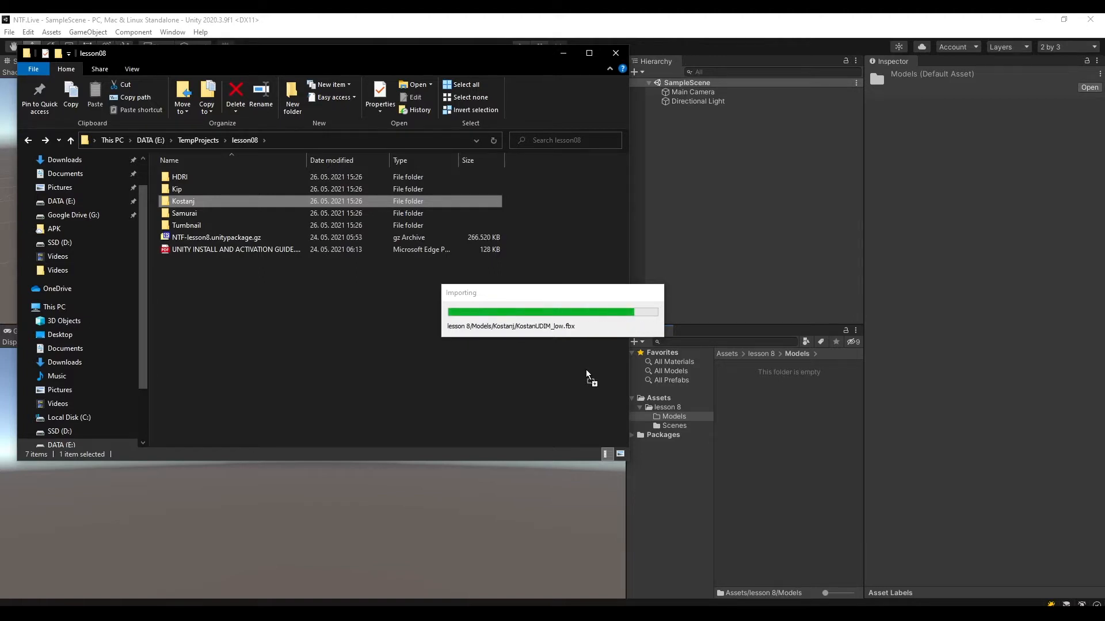
left_click(750, 366)
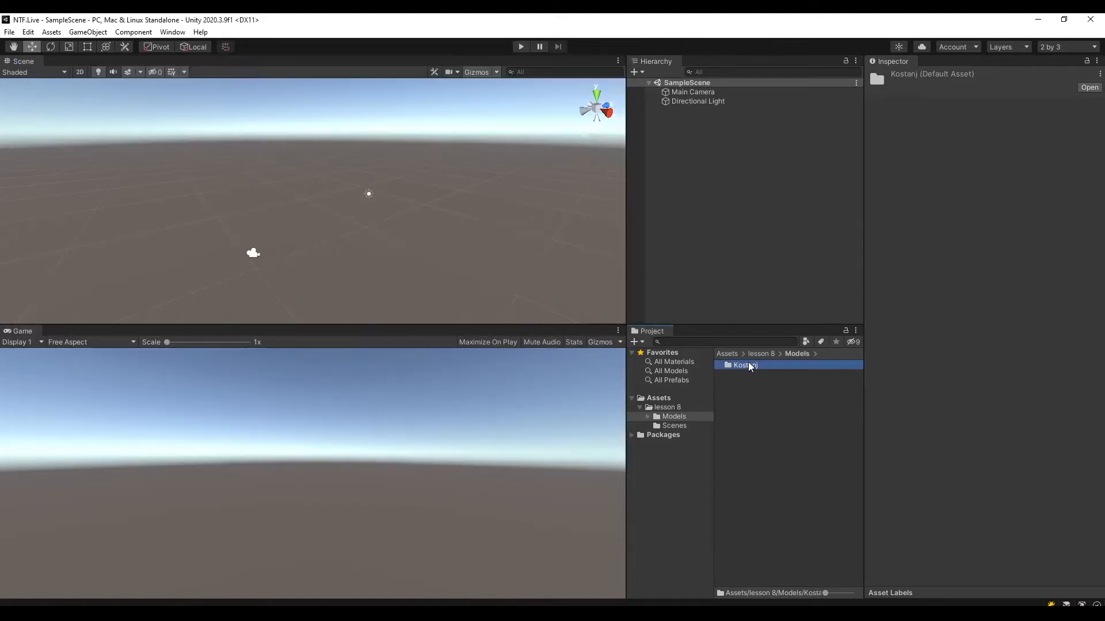
Move the File Explorer window aside and create a folder named "Kip" inside the Models folder.
left_click(339, 614)
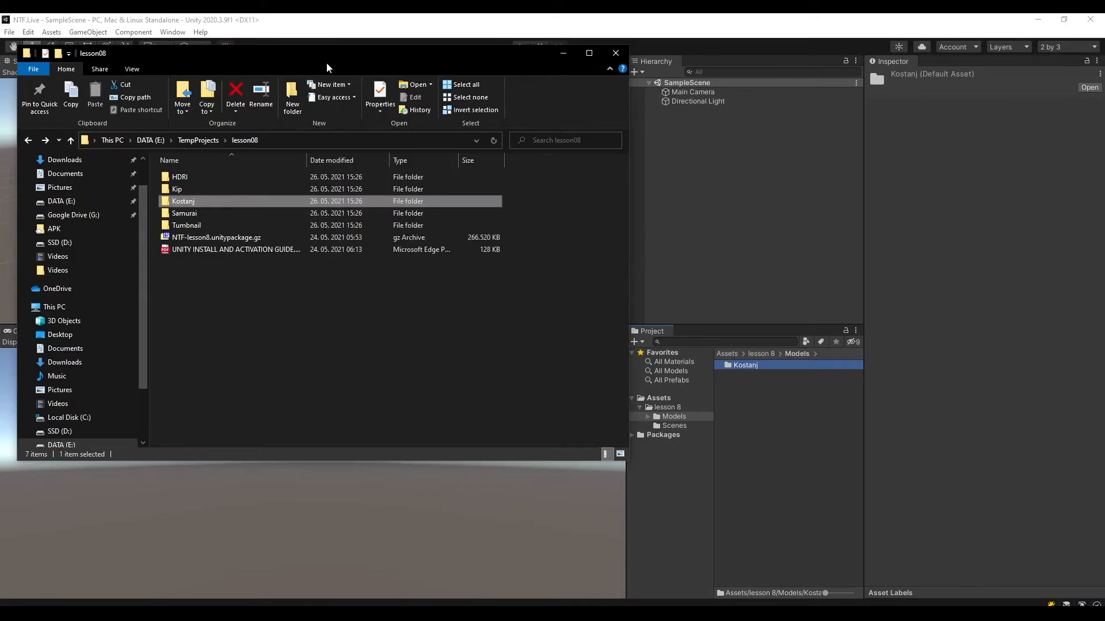
left_click_drag(326, 68, 1104, 172)
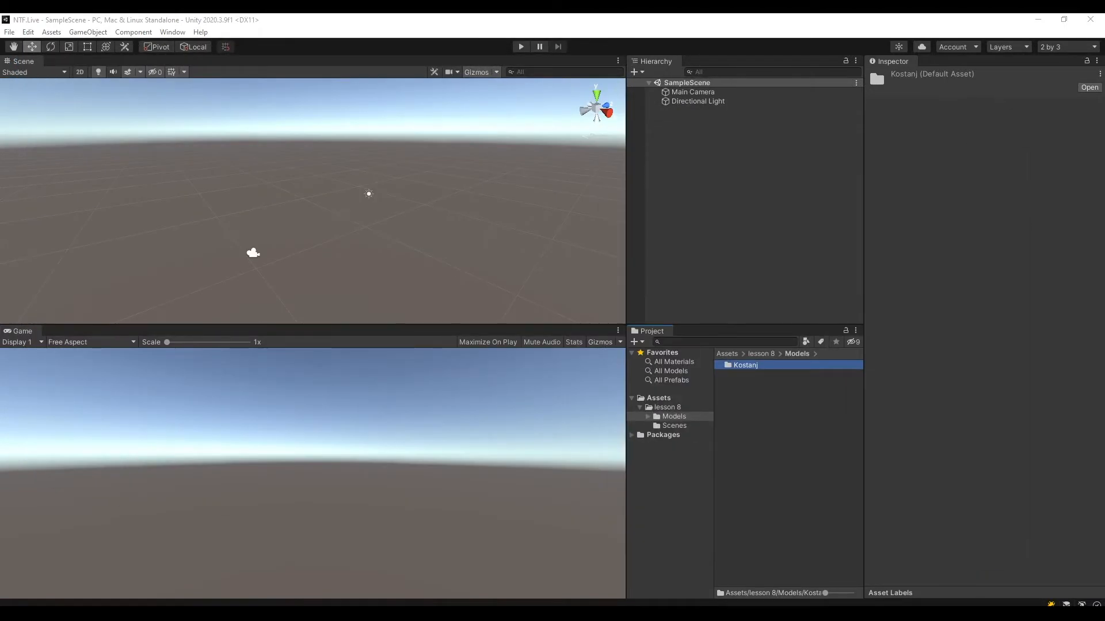
right_click(745, 407)
mouse_move(799, 106)
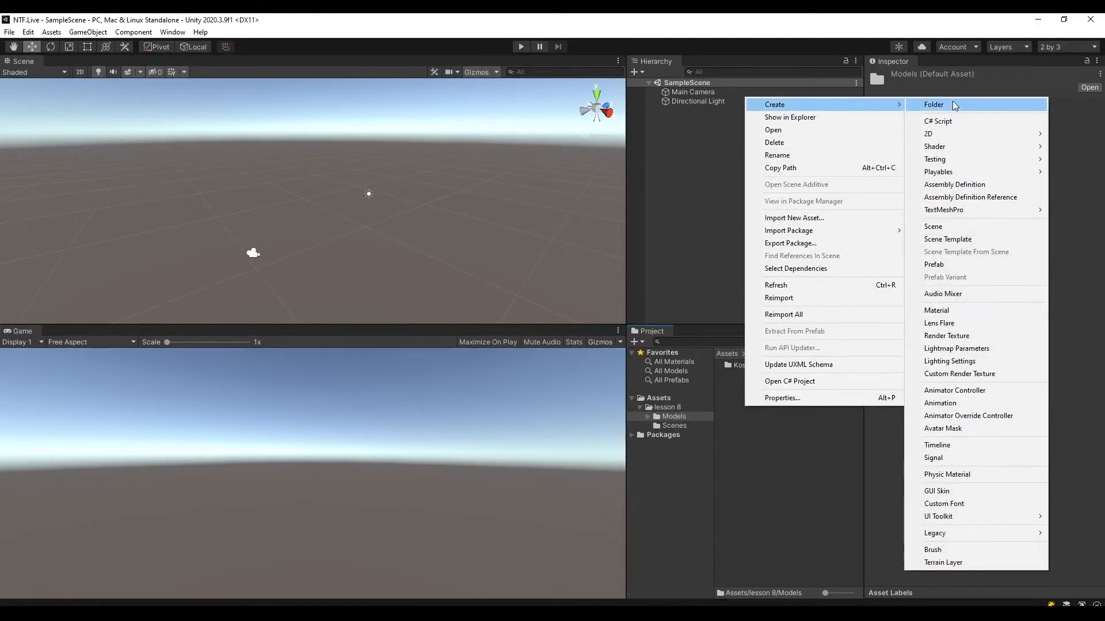
left_click(953, 104)
type("Kip")
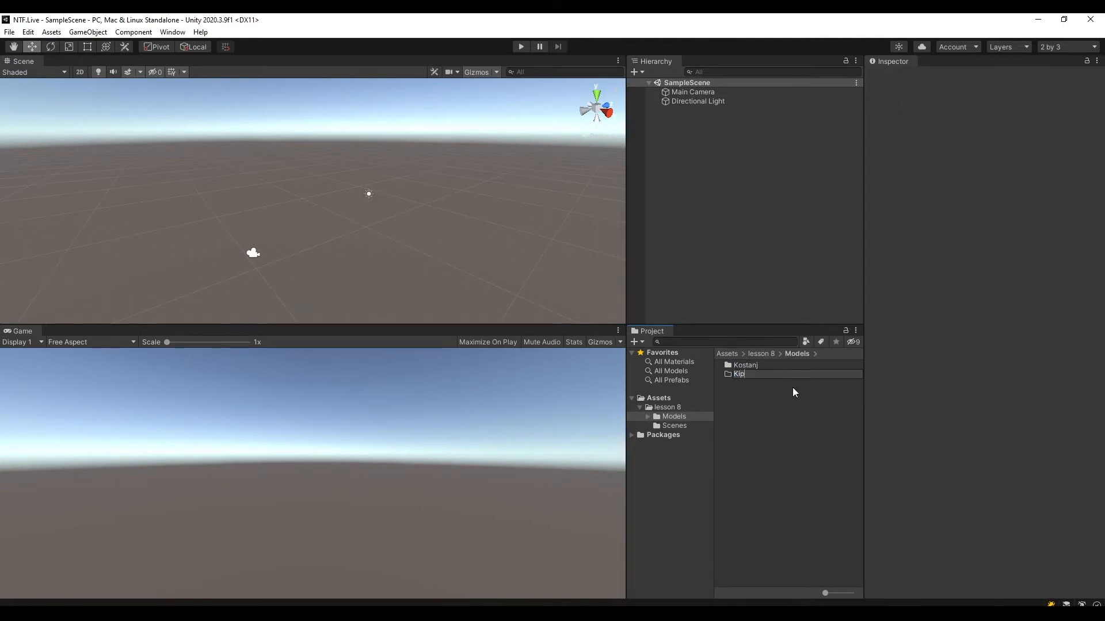
key("Return")
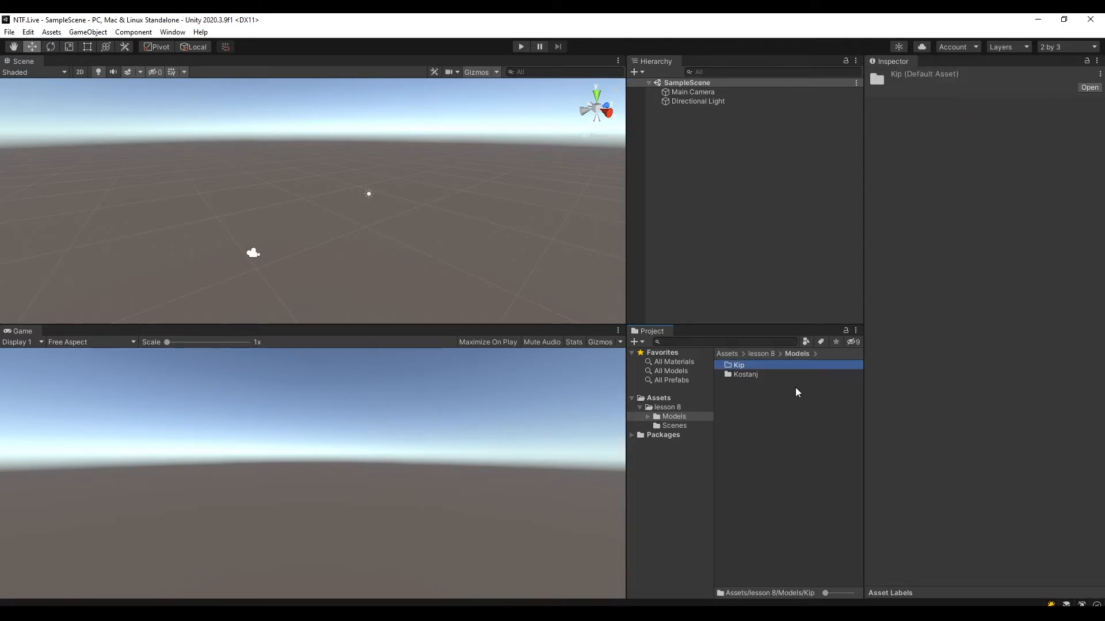
Import Kip_low_UDIM.fbx from lesson08's Kip folder into the project's new Kip folder.
double_click(739, 366)
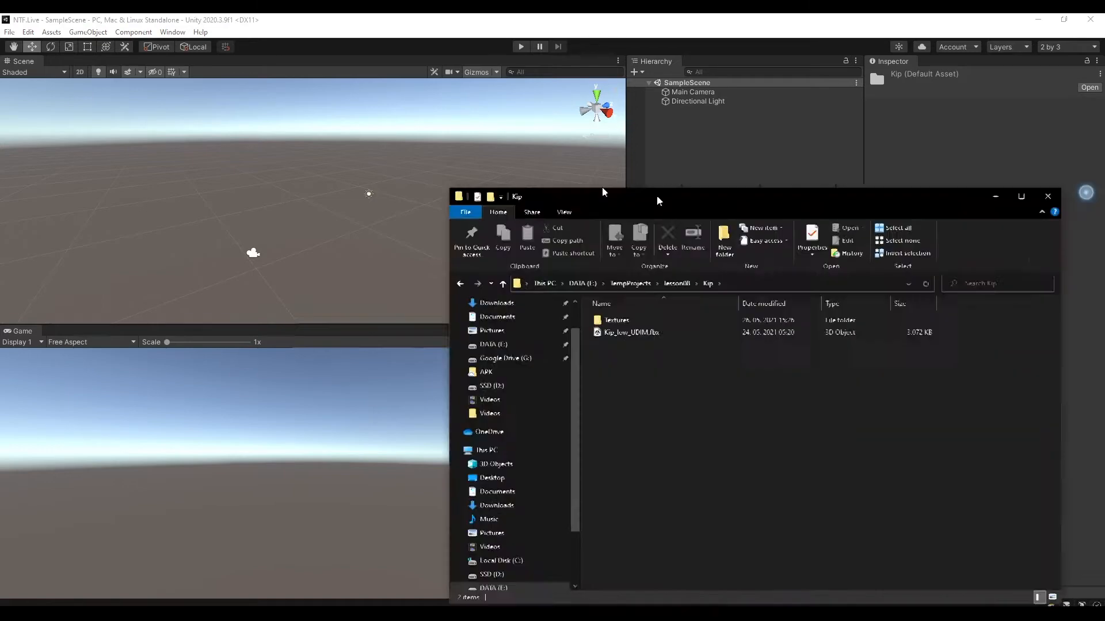
left_click_drag(656, 199, 253, 79)
left_click(274, 168)
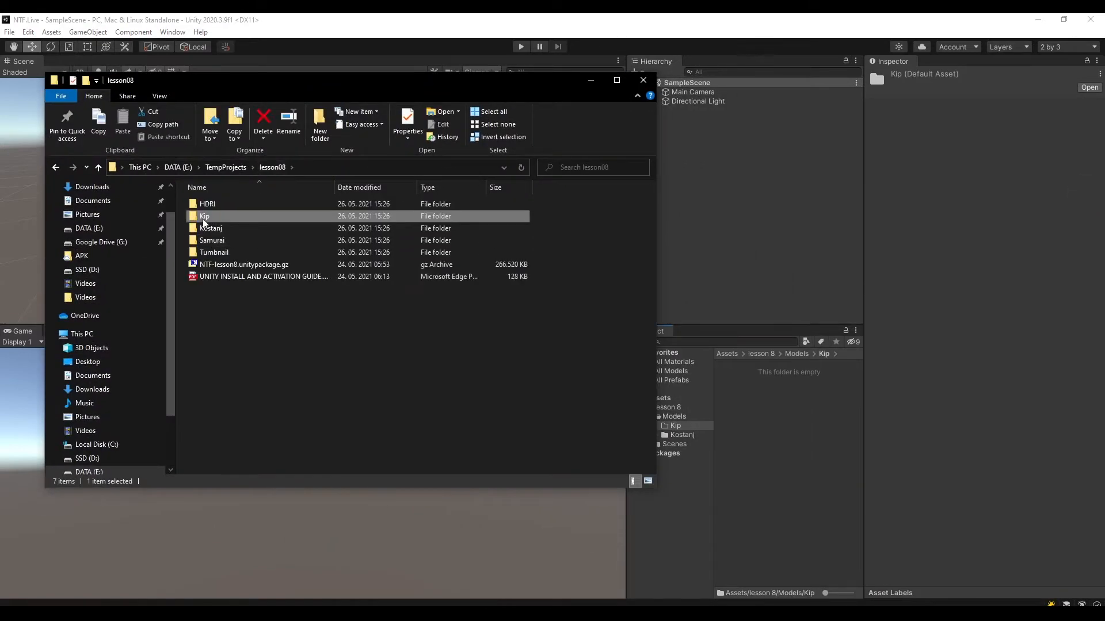
double_click(204, 217)
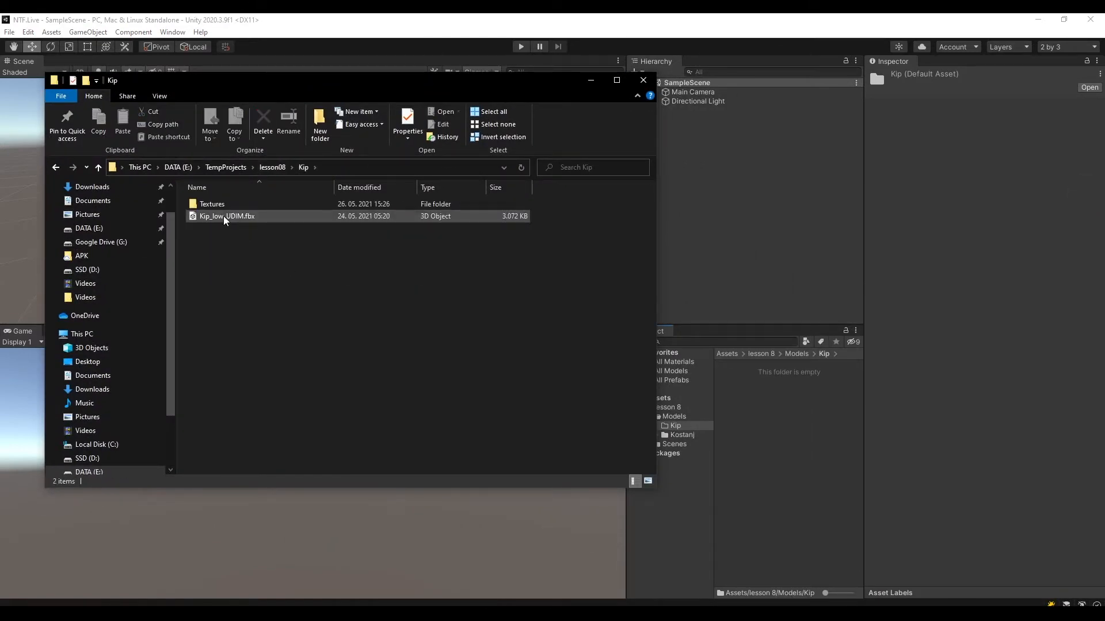
left_click_drag(224, 220, 806, 431)
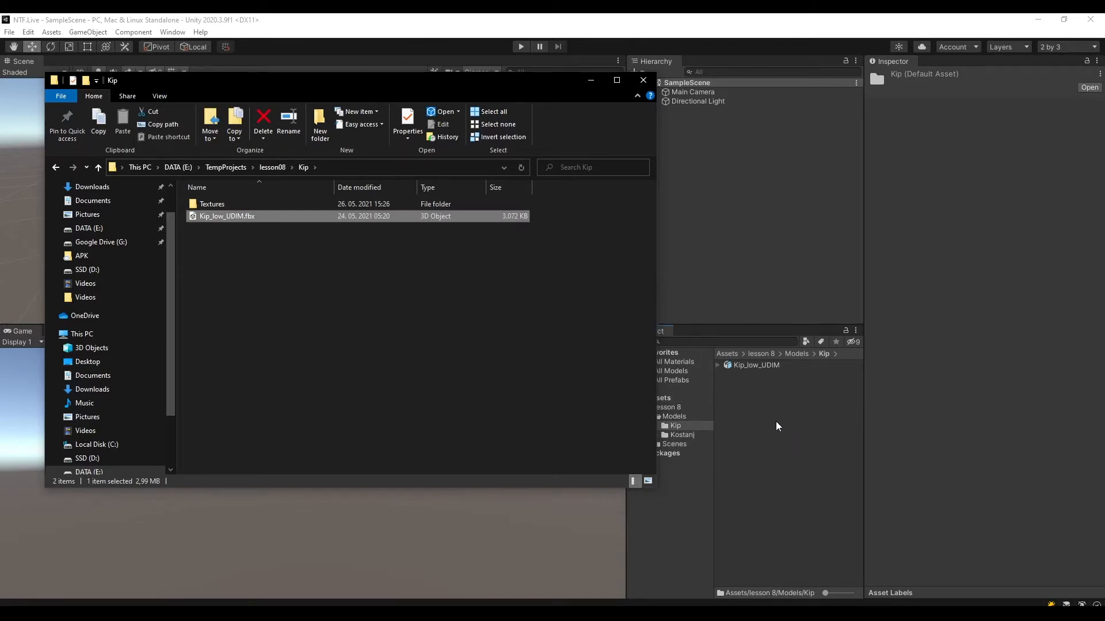
Create a folder named "Textures" inside the project's Kip folder.
left_click(802, 459)
right_click(747, 407)
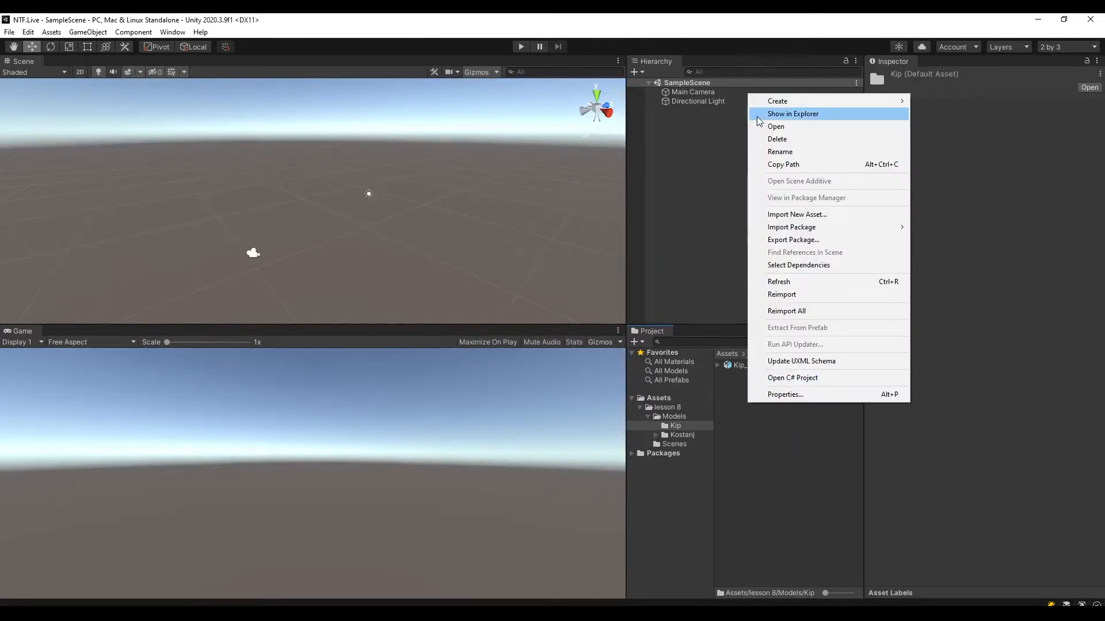
mouse_move(765, 100)
left_click(933, 102)
type("Te")
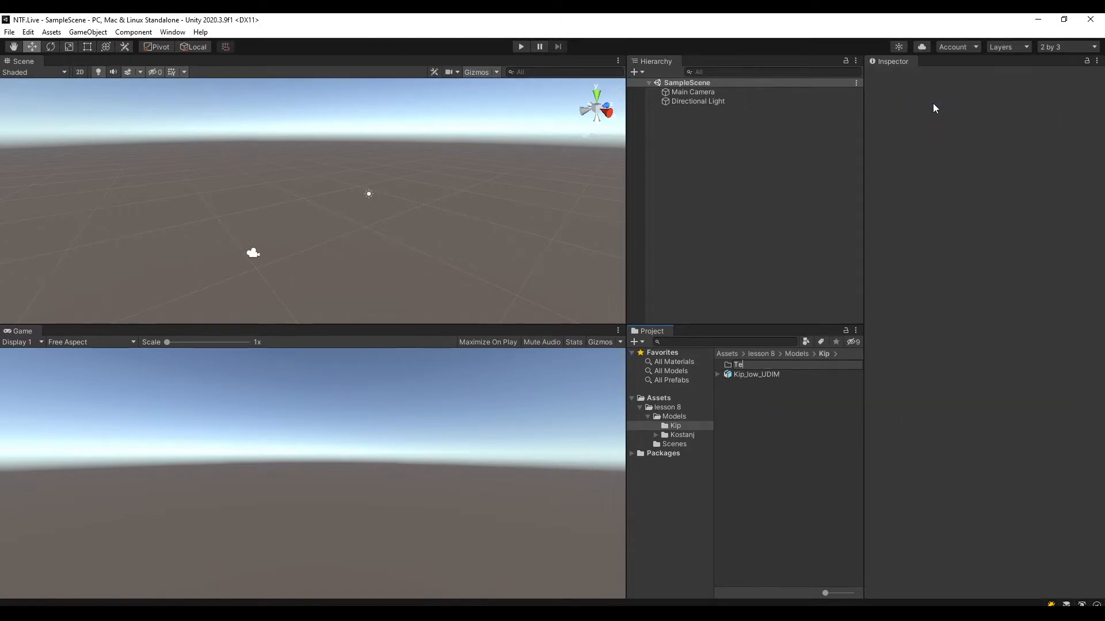
type("xtures")
key("Return")
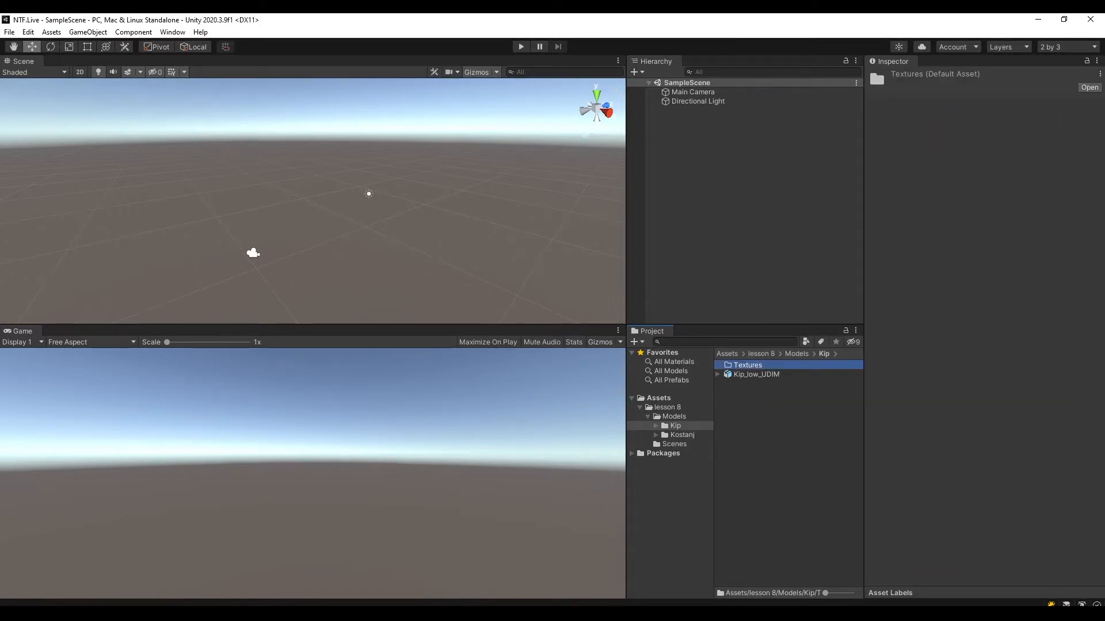
Import all six Proba PNG textures from lesson08's Kip Textures folder into the project's Kip Textures folder.
key("alt+Tab")
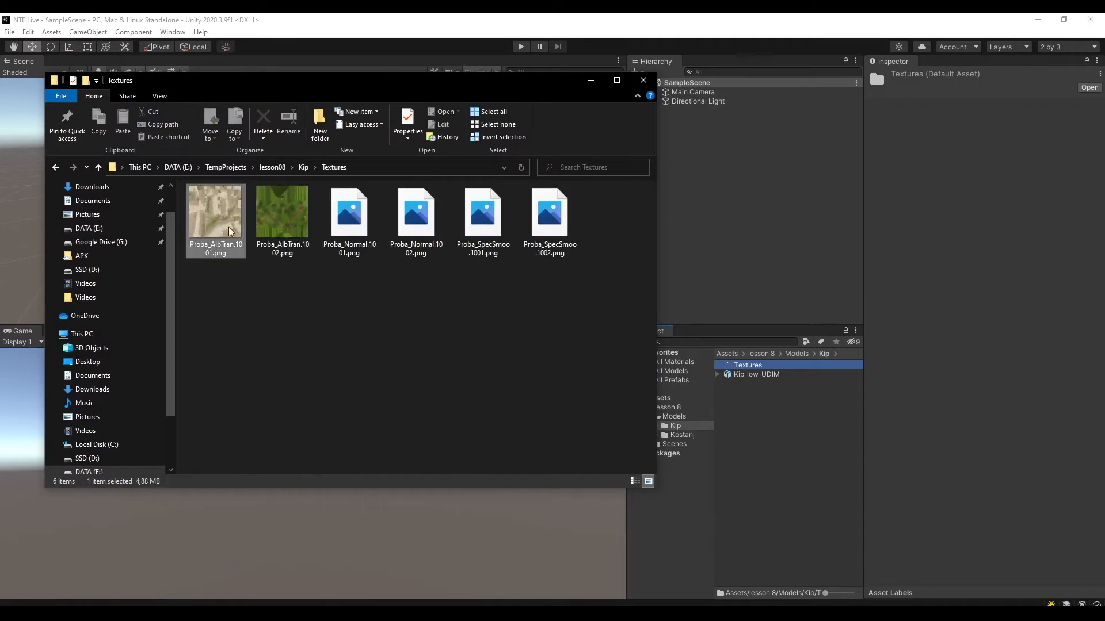
double_click(742, 367)
left_click(409, 602)
left_click_drag(218, 225, 797, 437)
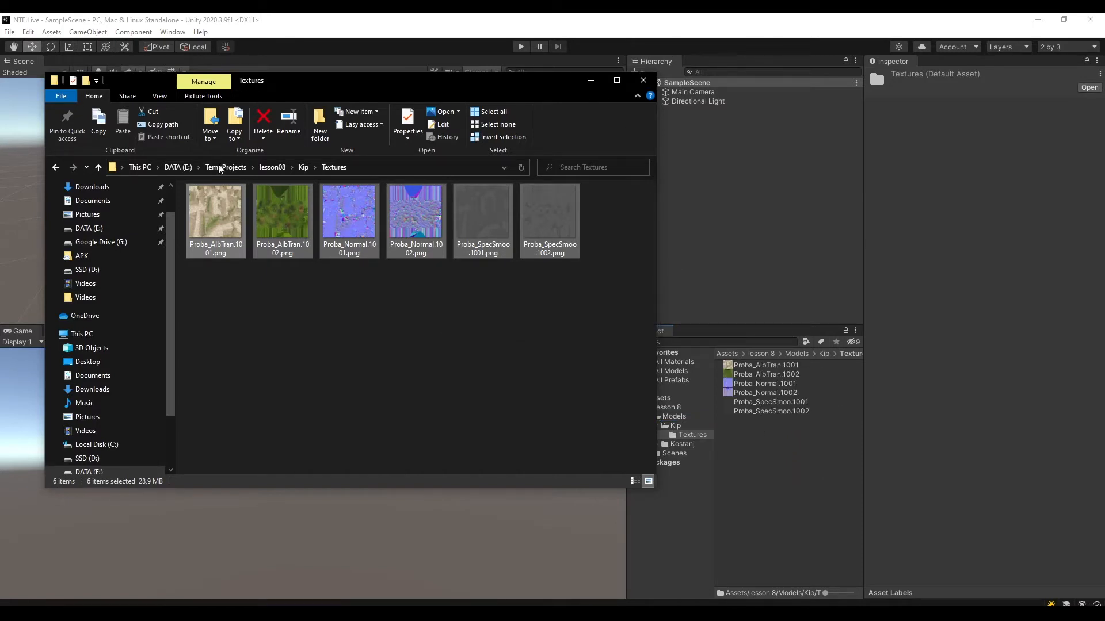
Check the contents of lesson08's Samurai folder and import the whole folder into the project's Models folder.
left_click(269, 168)
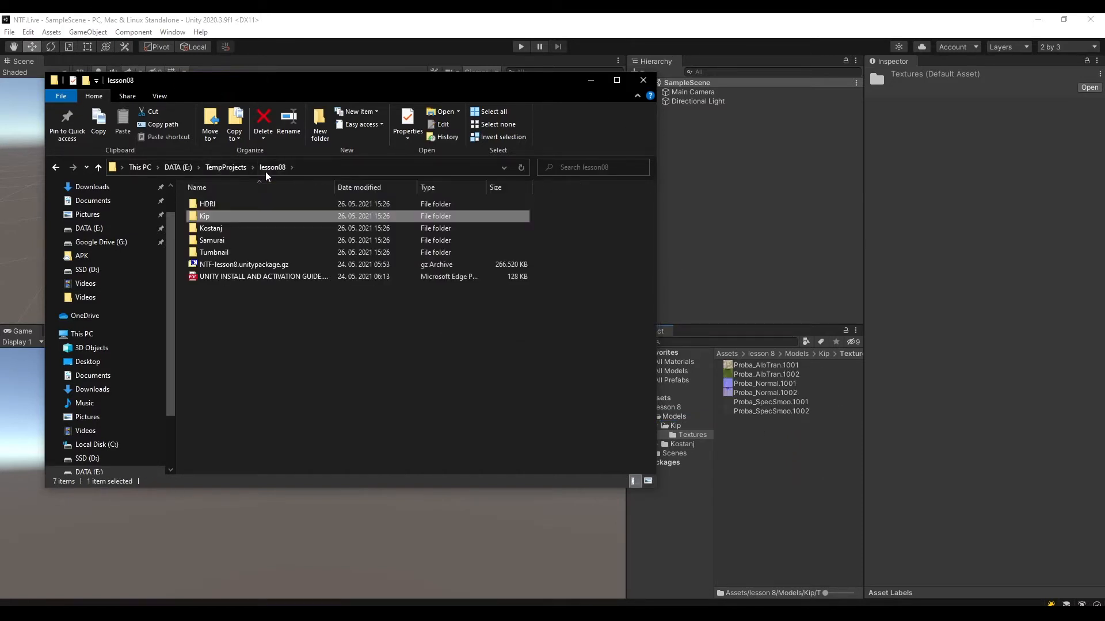
left_click(225, 241)
double_click(225, 241)
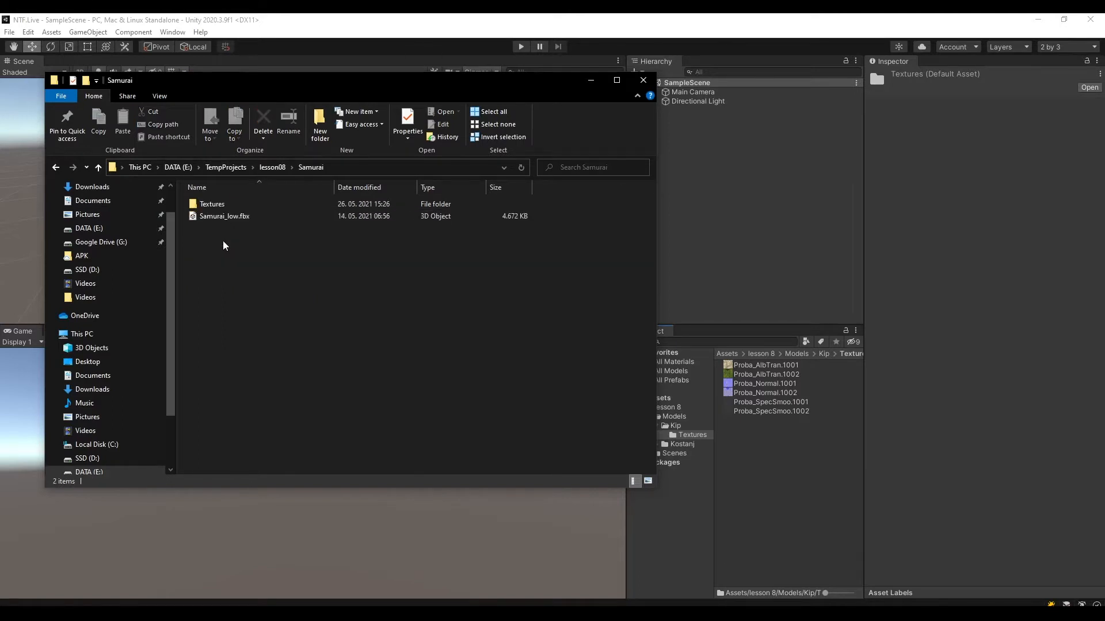
left_click(55, 167)
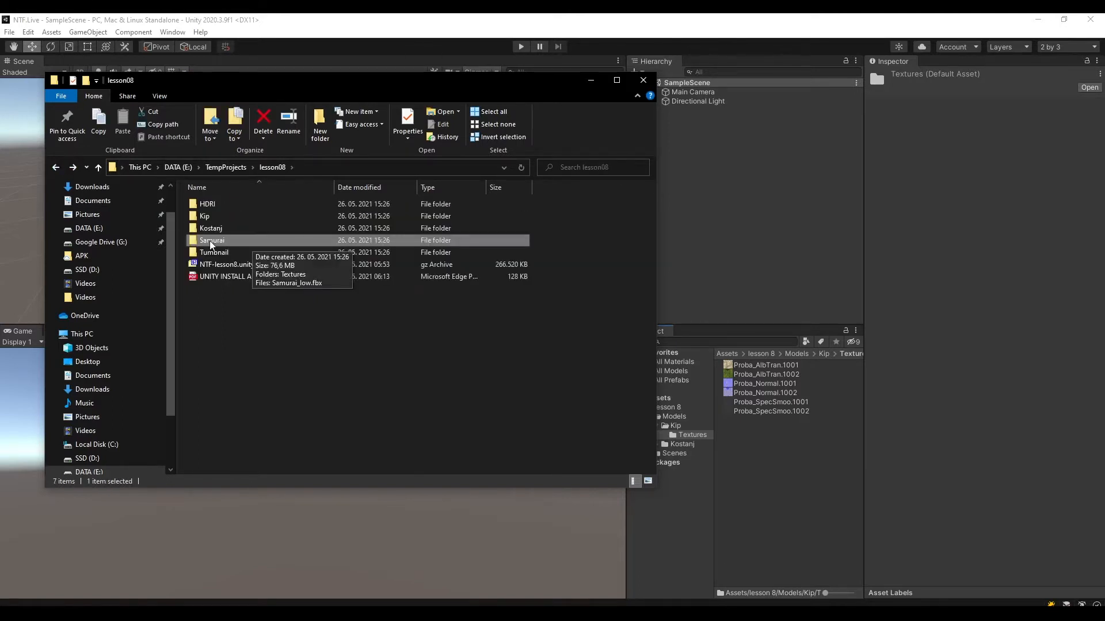
left_click_drag(247, 241, 383, 390)
left_click_drag(681, 390, 674, 416)
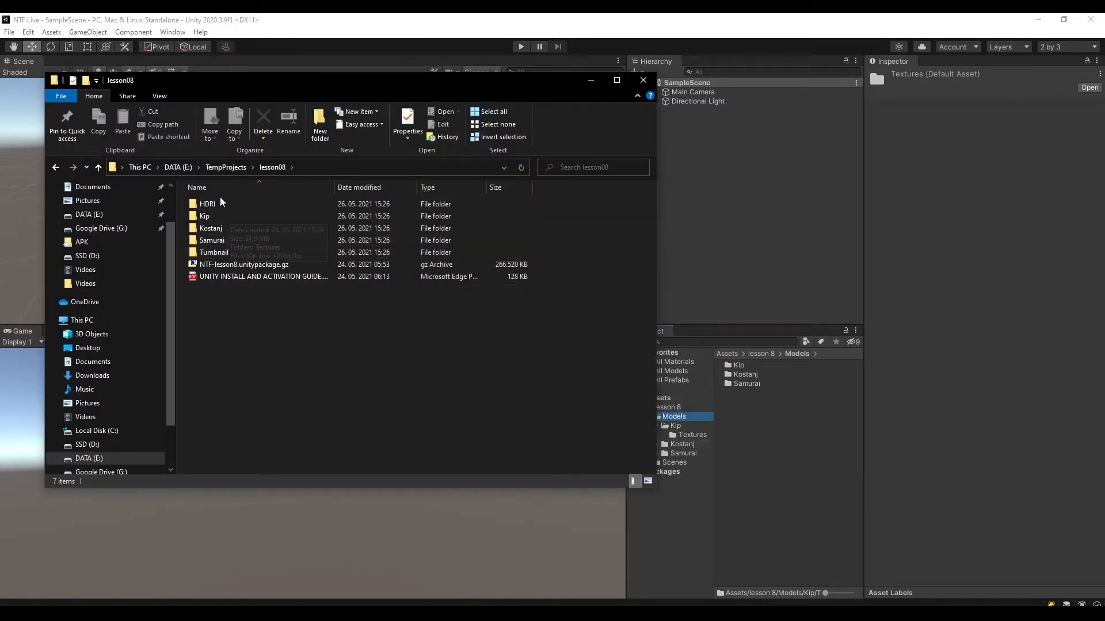
Import the HDRI and Tumbnail folders from lesson08 into the Models folder and close File Explorer.
left_click(217, 203)
left_click(223, 252, "ctrl")
left_click_drag(210, 205, 816, 478)
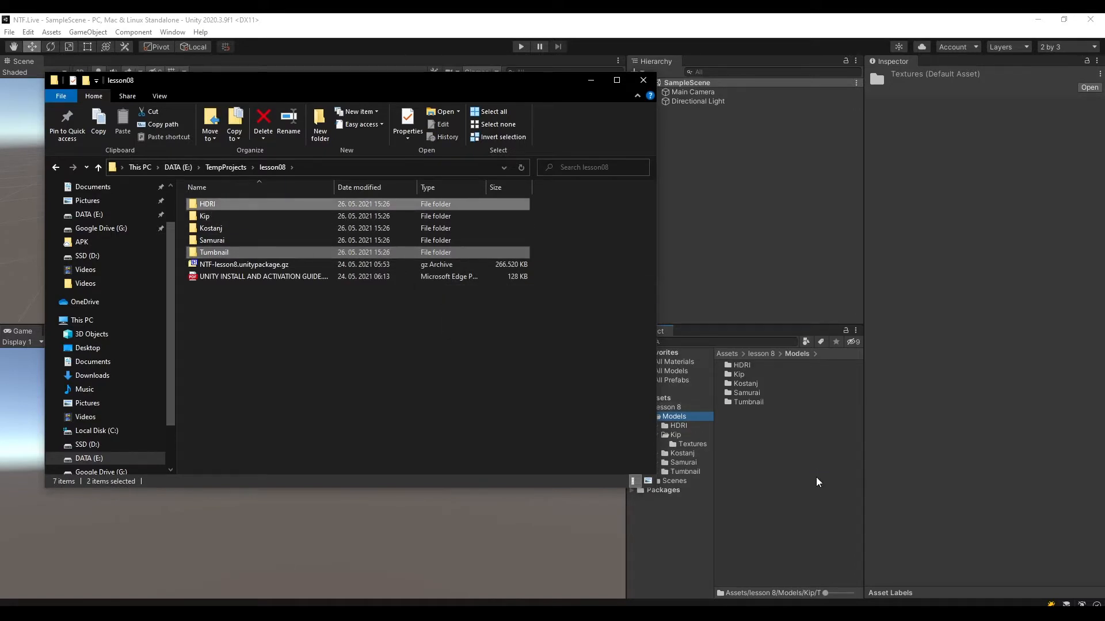
left_click(640, 84)
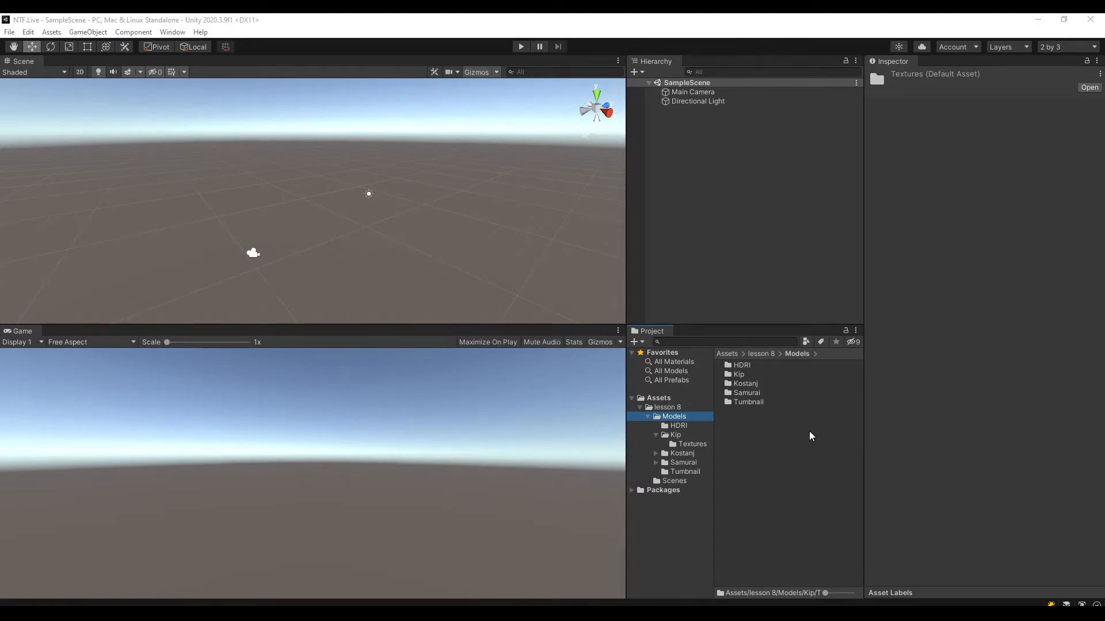
Look through the imported HDRI, Kip, Kostanj and Samurai folders to check their contents.
double_click(742, 366)
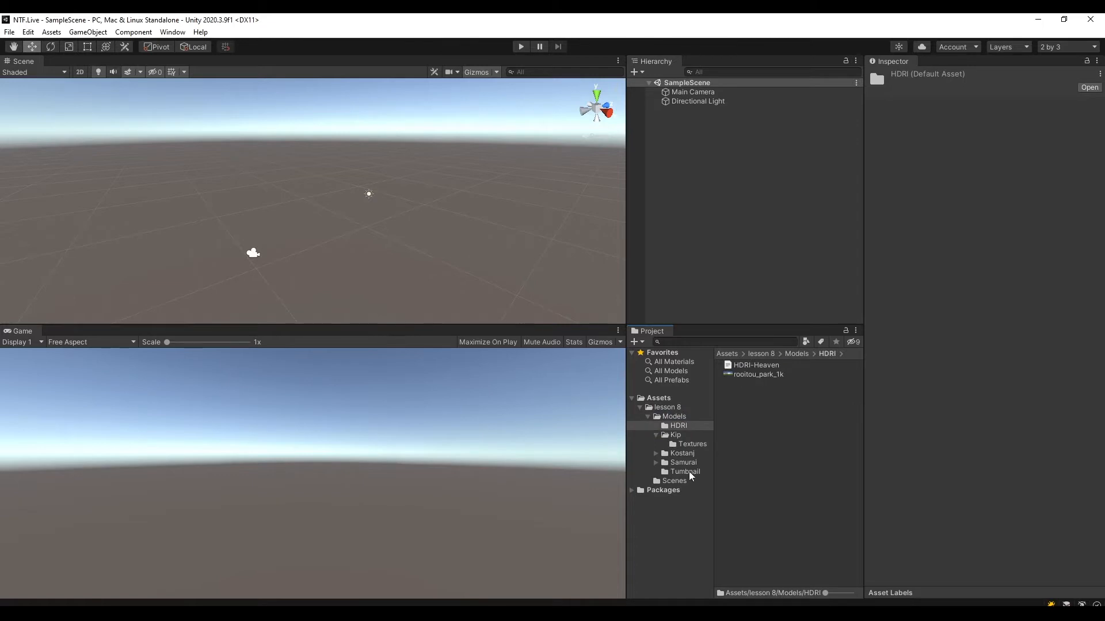
left_click(656, 435)
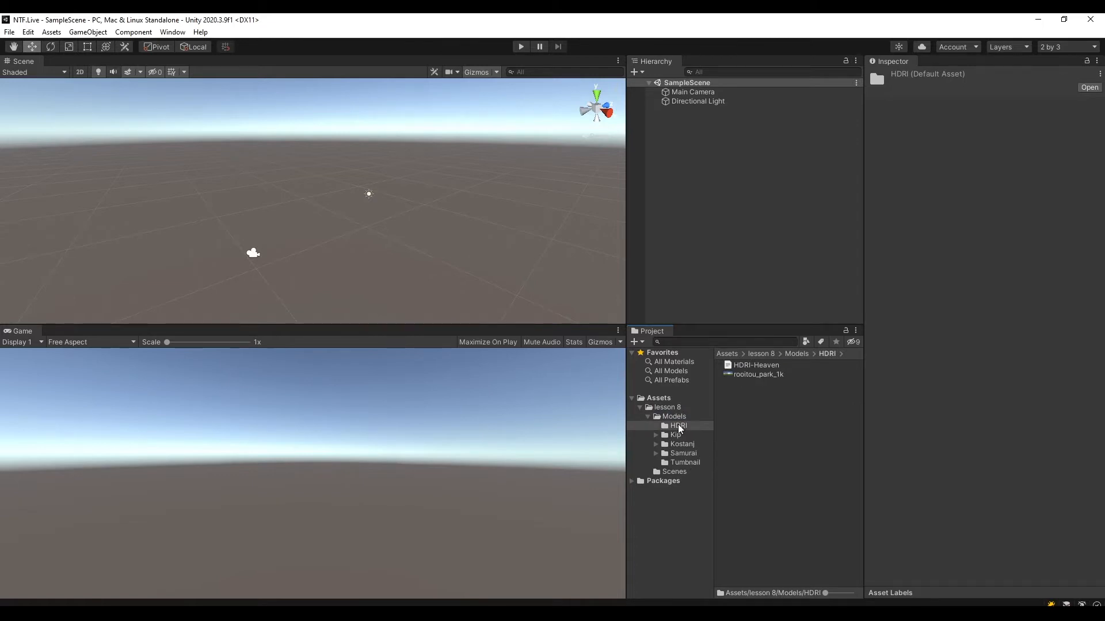
left_click(677, 419)
left_click(677, 428)
left_click(676, 437)
left_click(680, 446)
left_click(688, 456)
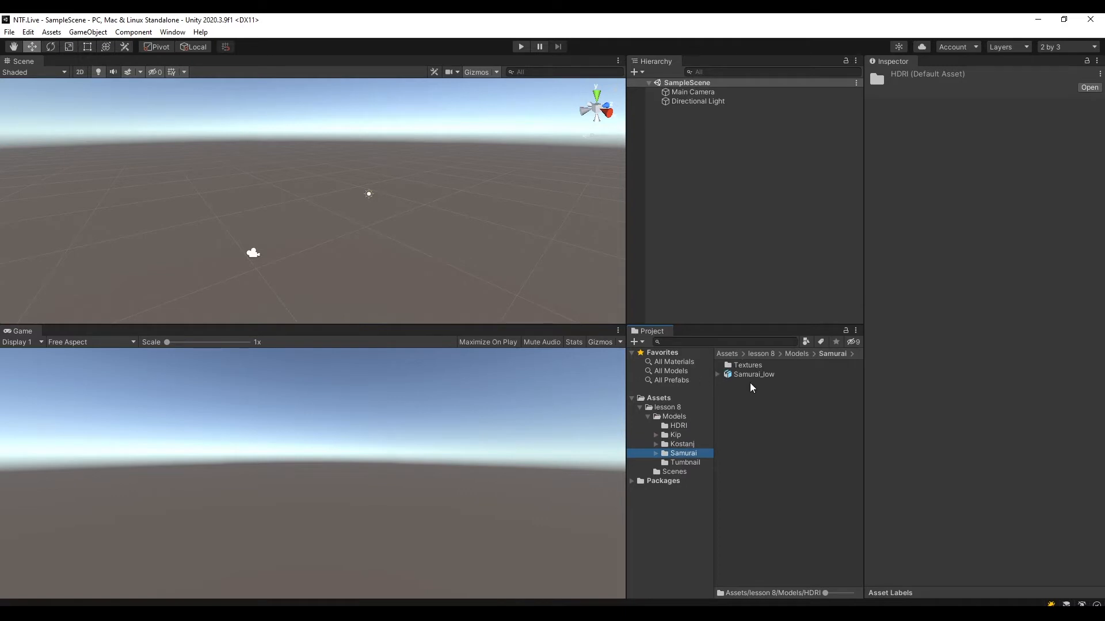
Examine the Model, Rig and Materials import settings of the Samurai_low model.
left_click(750, 375)
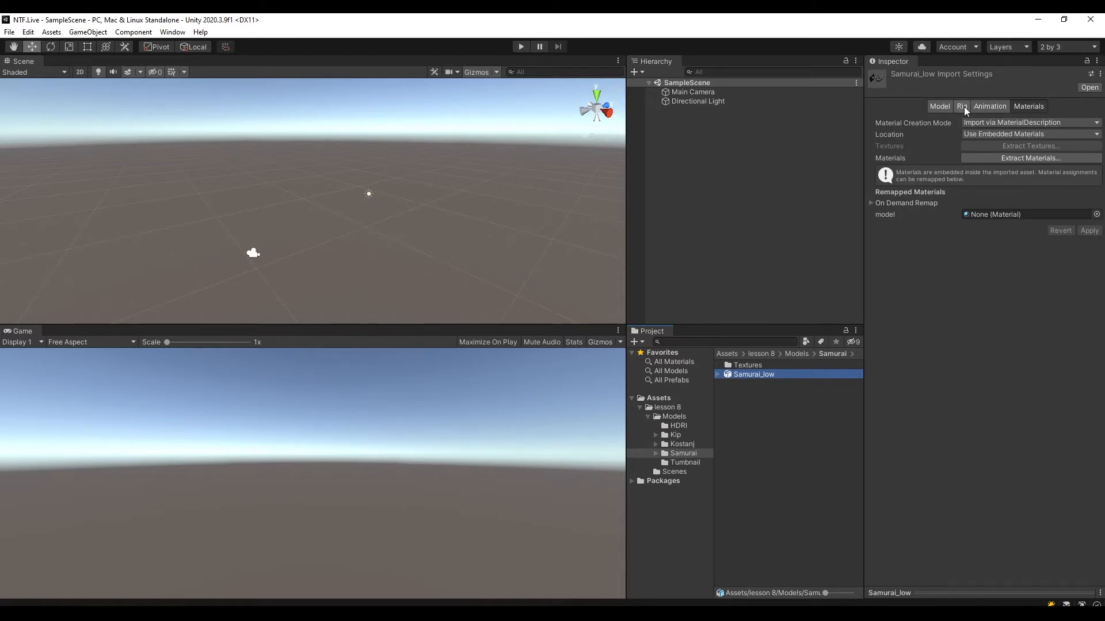
left_click(938, 106)
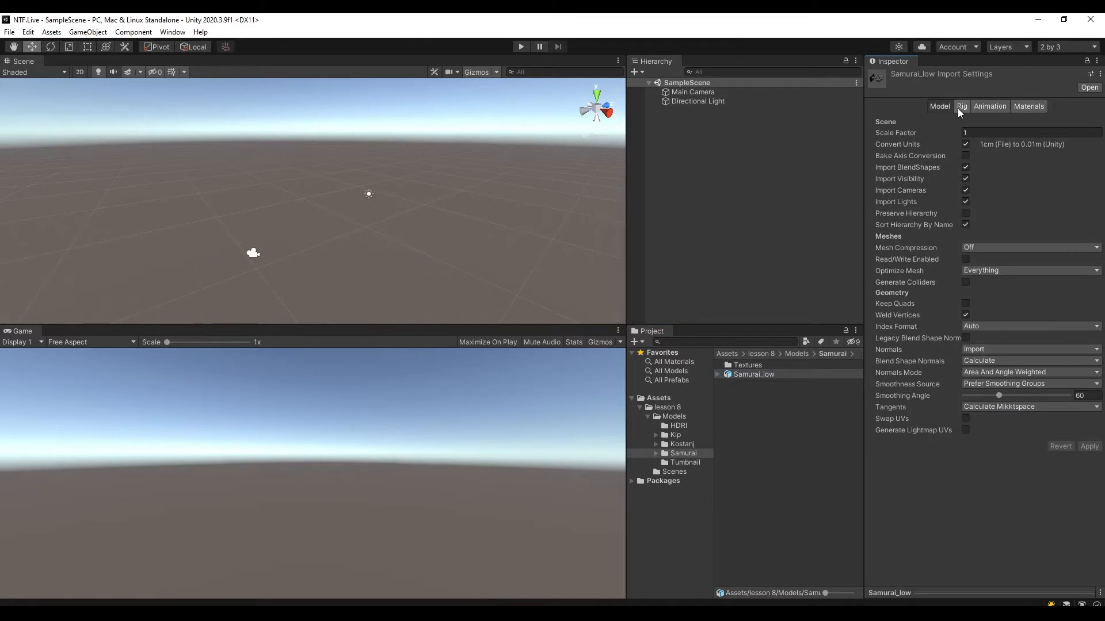
left_click(961, 107)
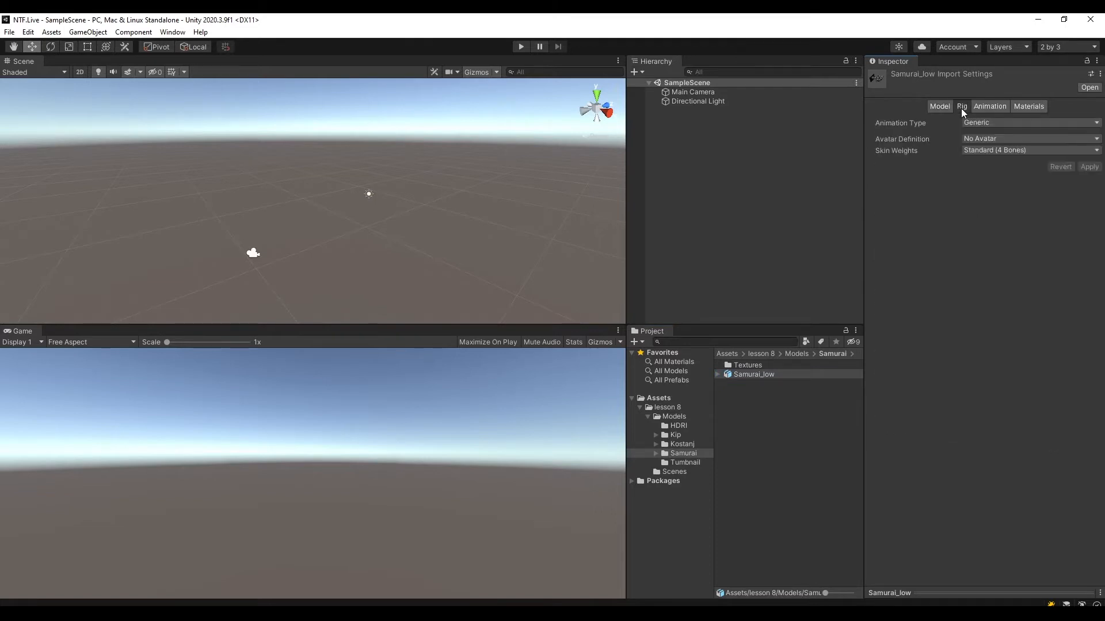
left_click(1023, 102)
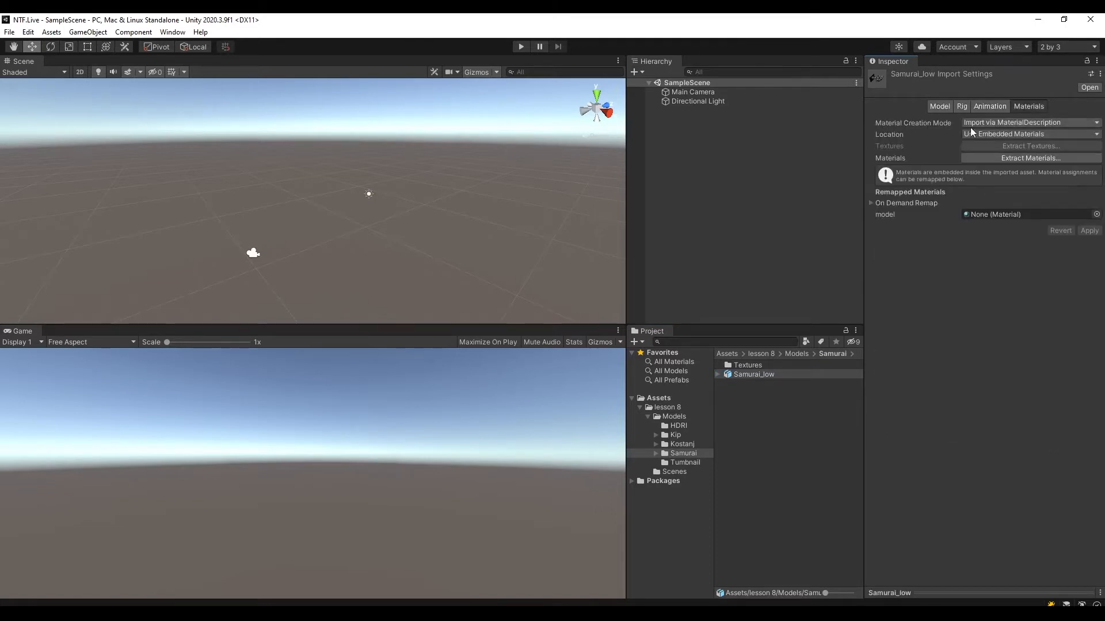
left_click(944, 108)
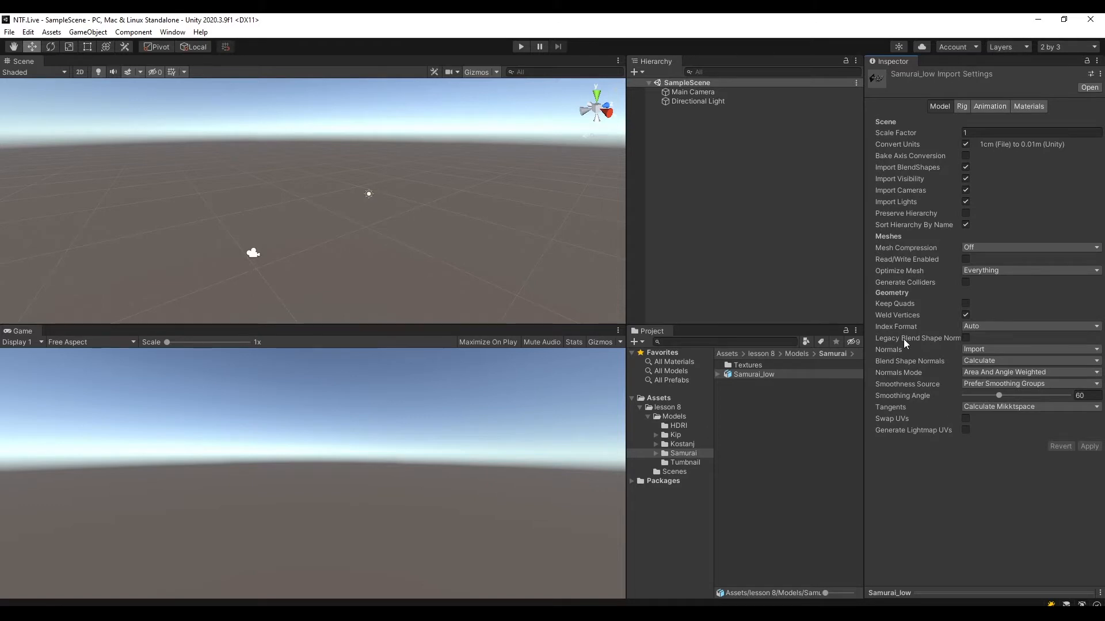
Extract the Samurai_low model's materials into the Samurai Textures folder, check the extracted material and return to the Samurai folder.
left_click(1029, 106)
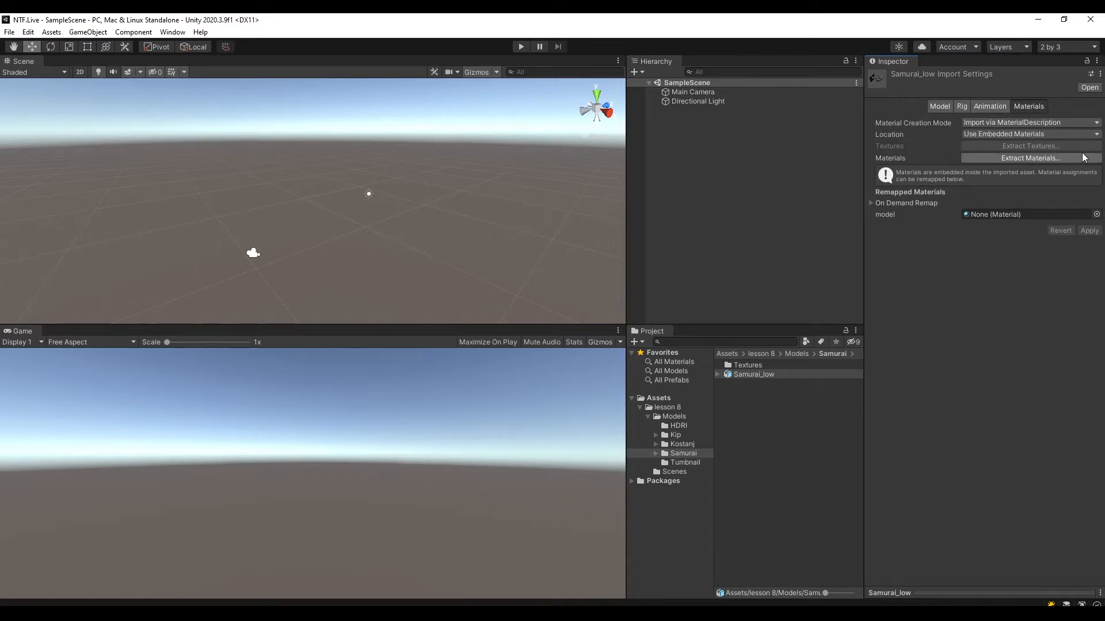
left_click(1028, 158)
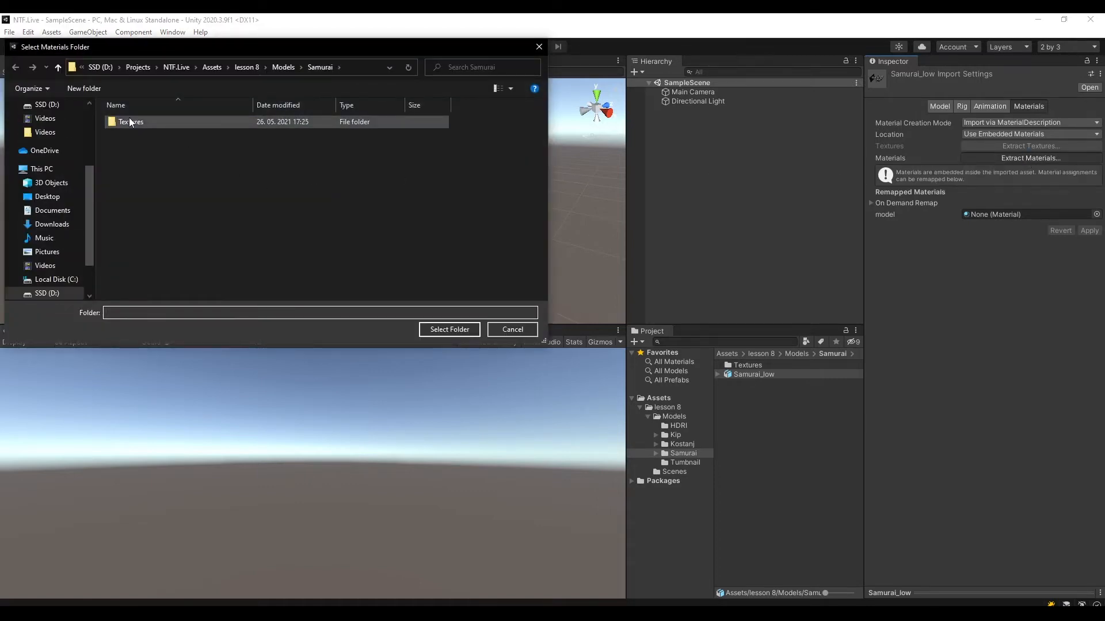
left_click(163, 122)
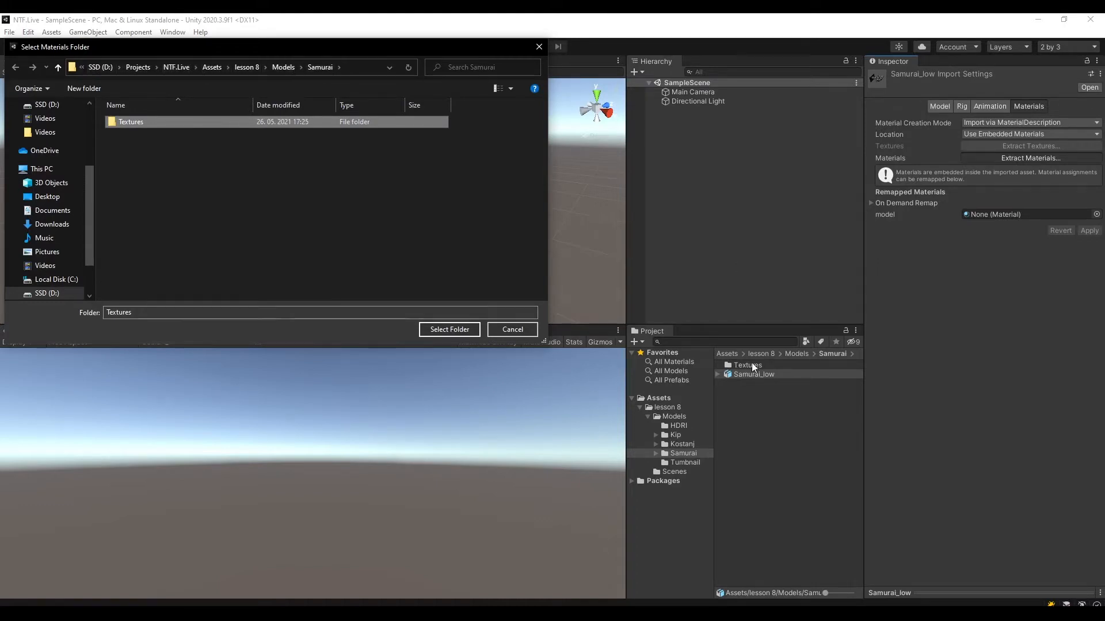
double_click(133, 122)
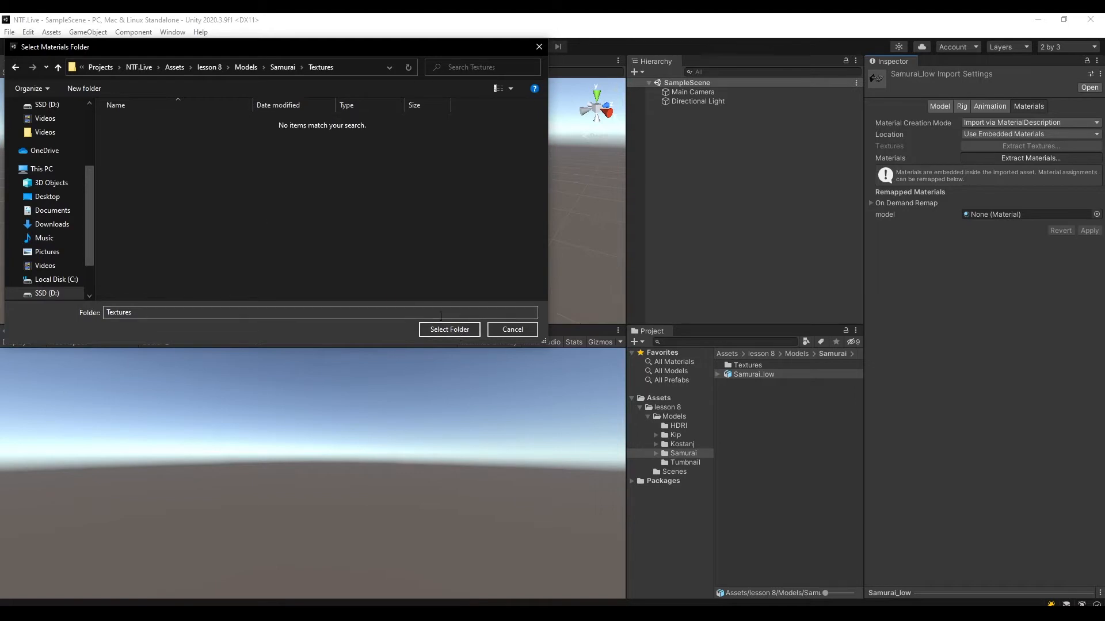
left_click(449, 329)
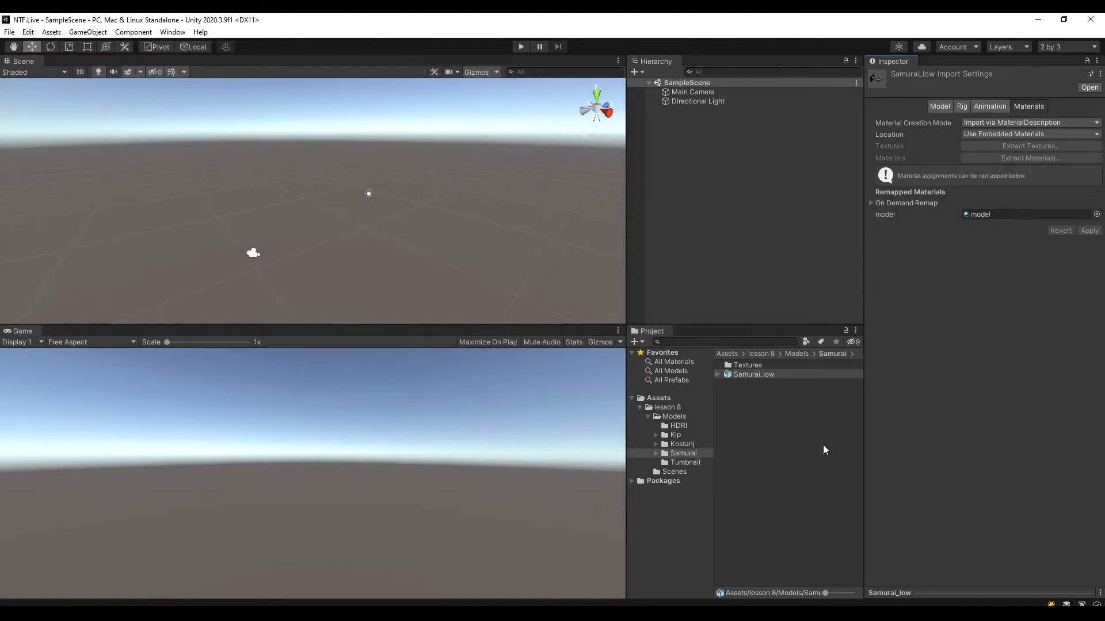
double_click(748, 366)
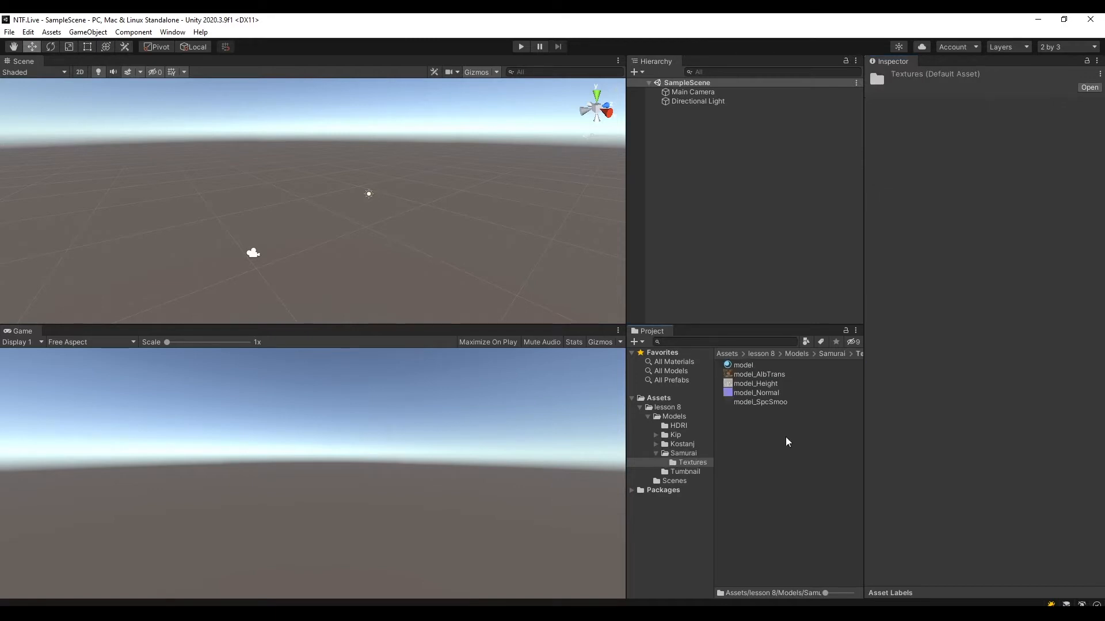
left_click(748, 365)
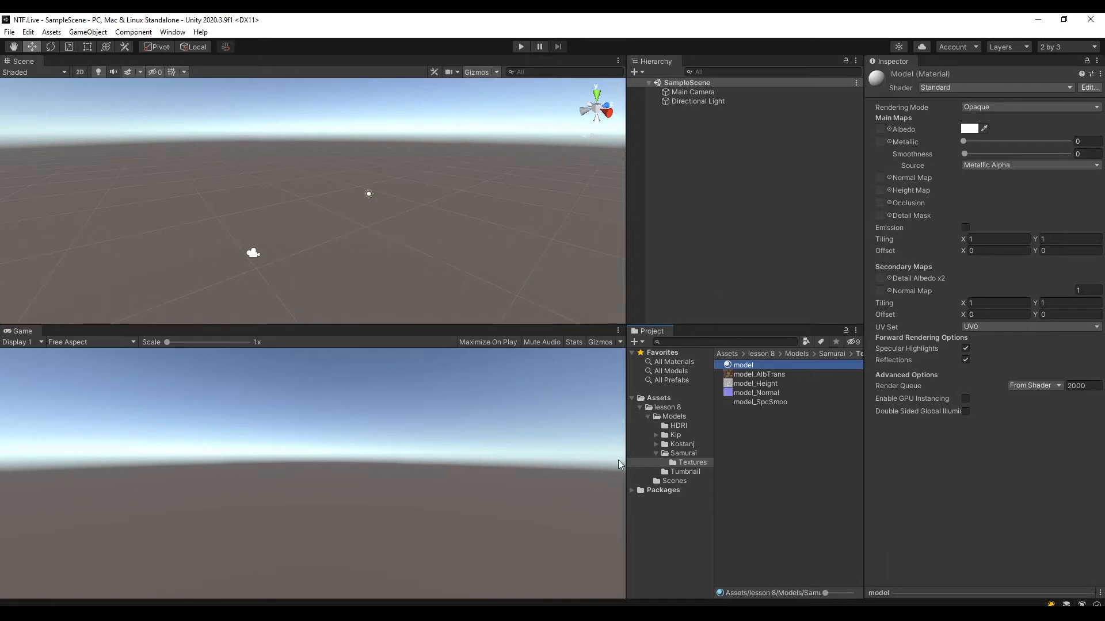
left_click(681, 453)
left_click_drag(761, 373, 715, 181)
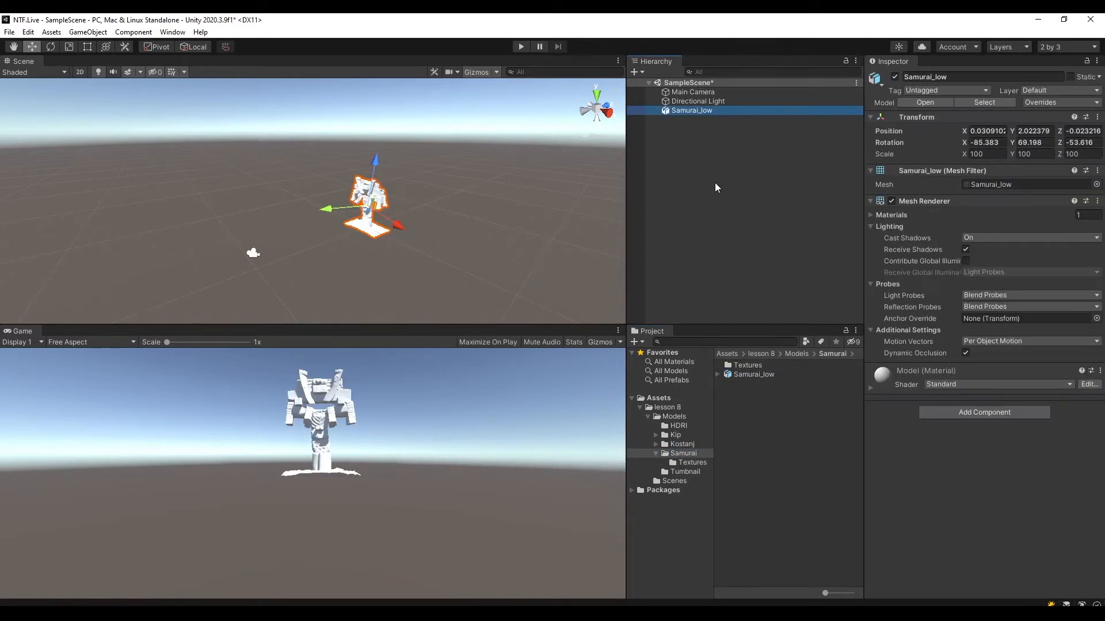
right_click(705, 110)
left_click(748, 195)
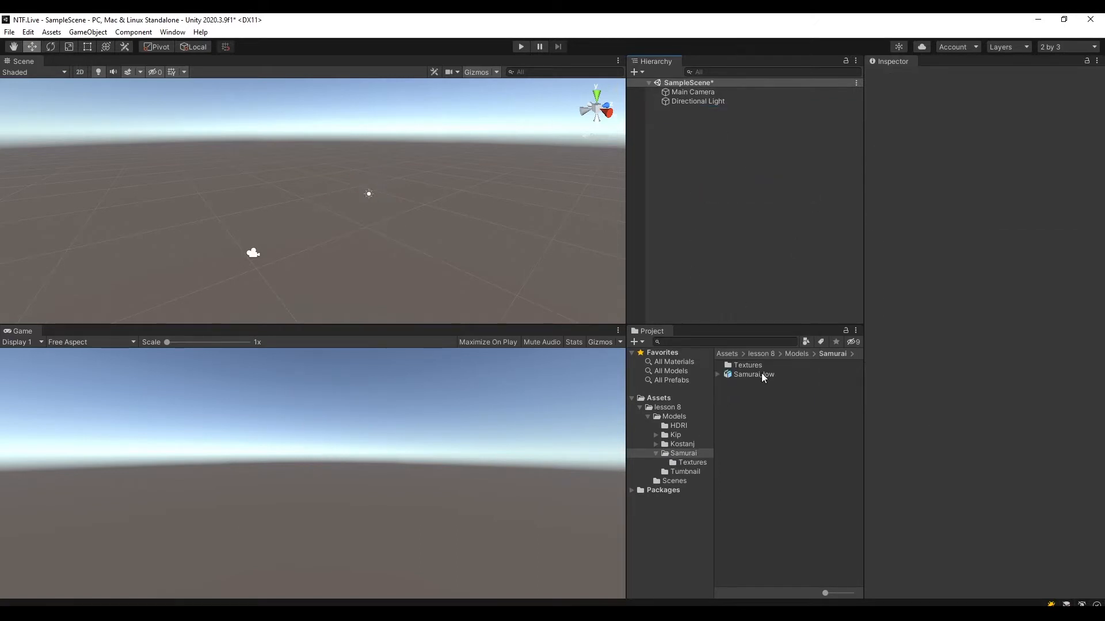
Add the Samurai_low model from the Samurai folder to SampleScene.
left_click(743, 375)
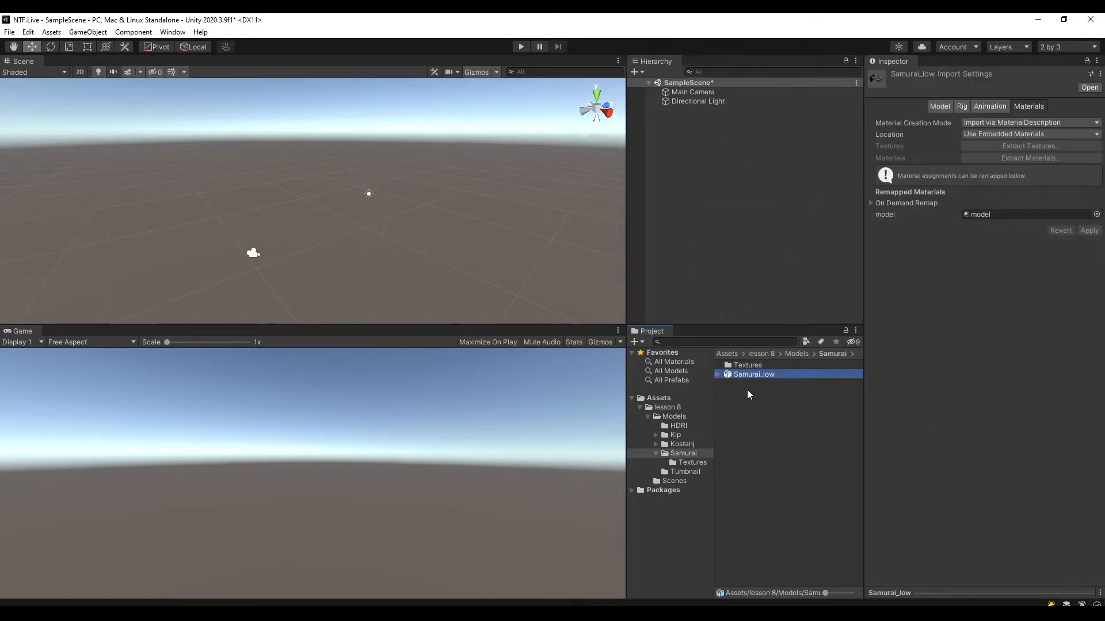
left_click_drag(751, 375, 731, 201)
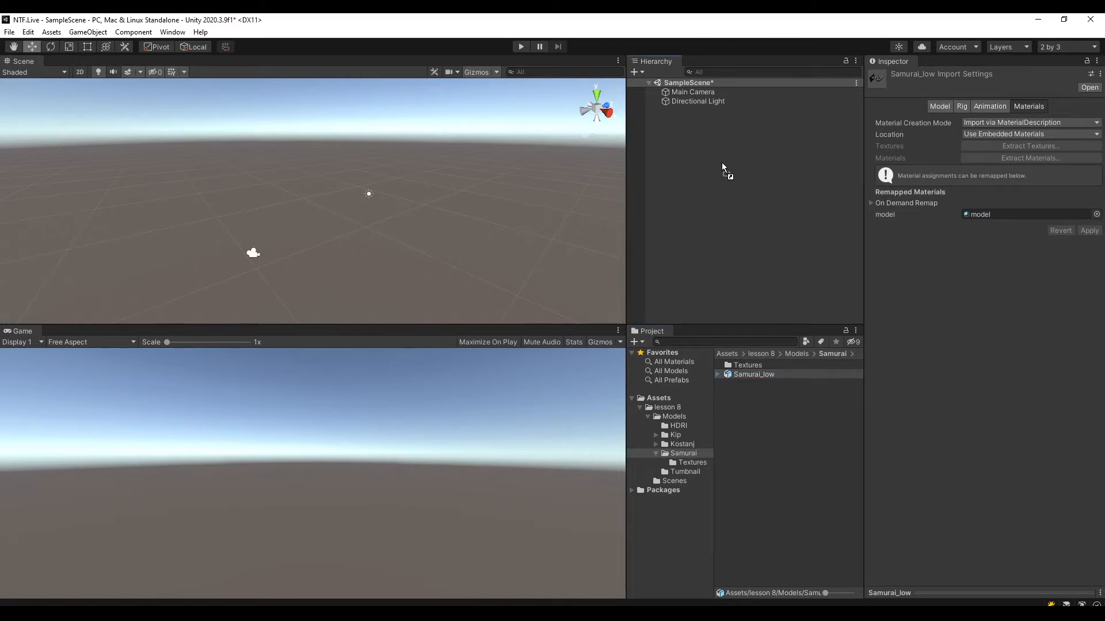
left_click_drag(722, 166, 722, 167)
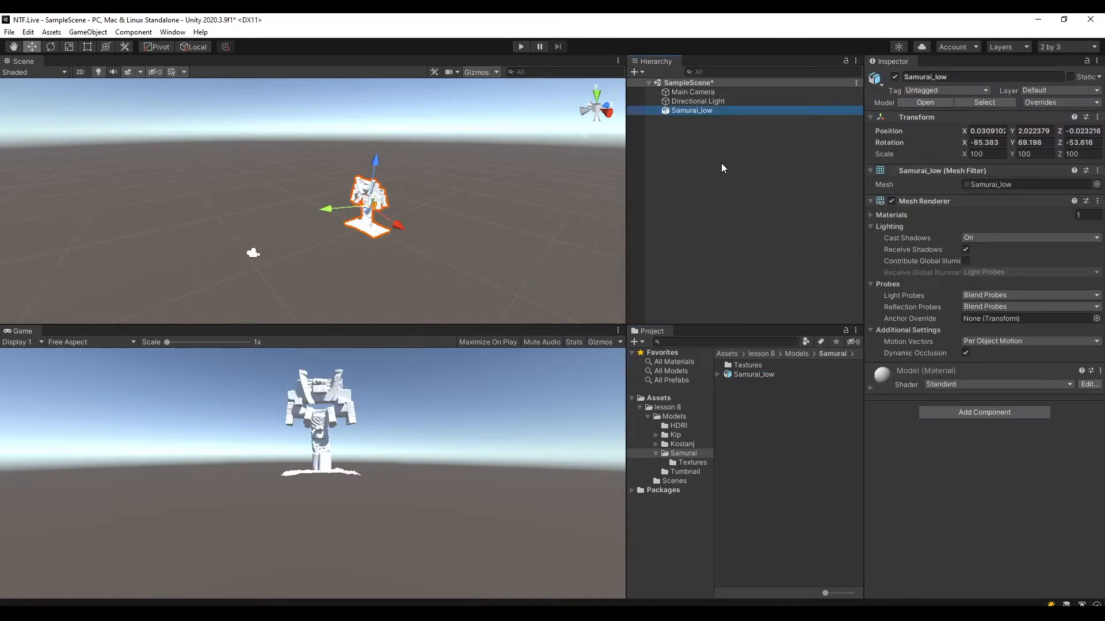
Examine the Samurai_low model in the scene up close and from several sides.
middle_click_drag(421, 232, 311, 231)
scroll(388, 247, "up", 10)
scroll(406, 282, "up", 10)
right_click_drag(194, 151, 432, 201)
middle_click_drag(431, 201, 474, 208)
right_click_drag(474, 210, 592, 201)
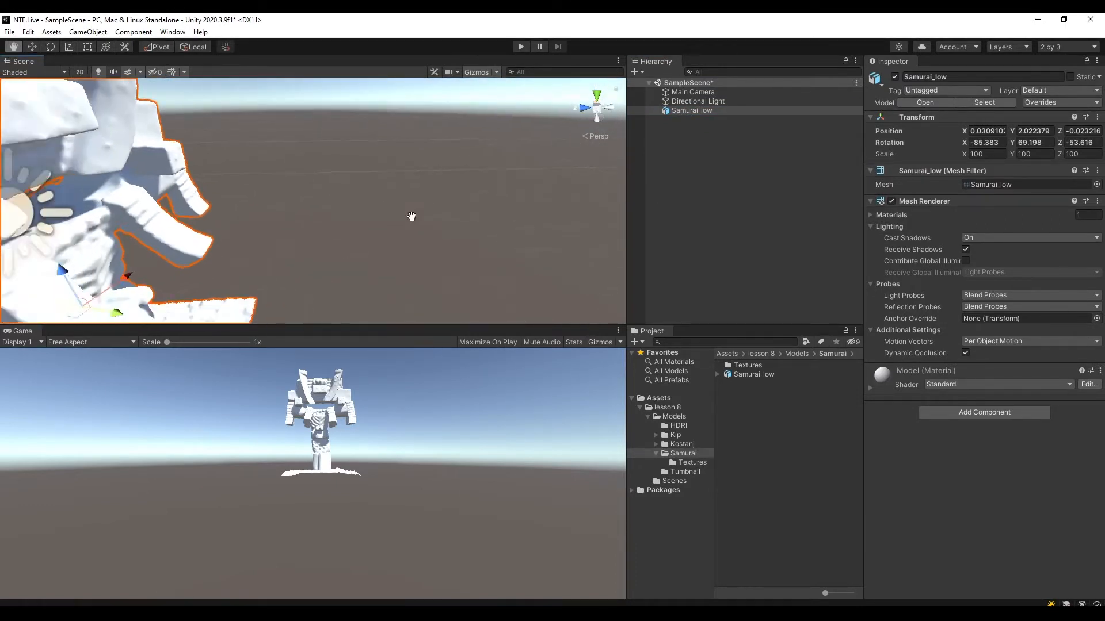
middle_click_drag(412, 214, 578, 184)
scroll(578, 184, "down", 10)
left_click_drag(620, 254, 416, 213, "alt")
middle_click_drag(416, 209, 370, 167)
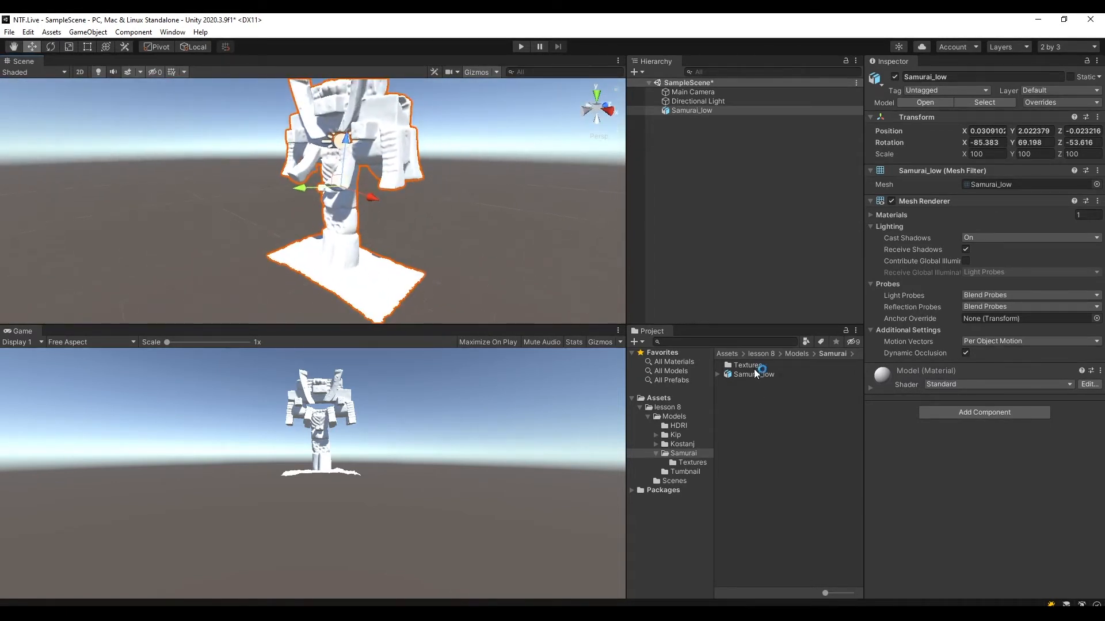
Look through the Samurai material and its AlbTrans, Height, Normal and SpcSmoo textures in the Textures folder.
left_click(752, 366)
double_click(752, 367)
left_click(748, 366)
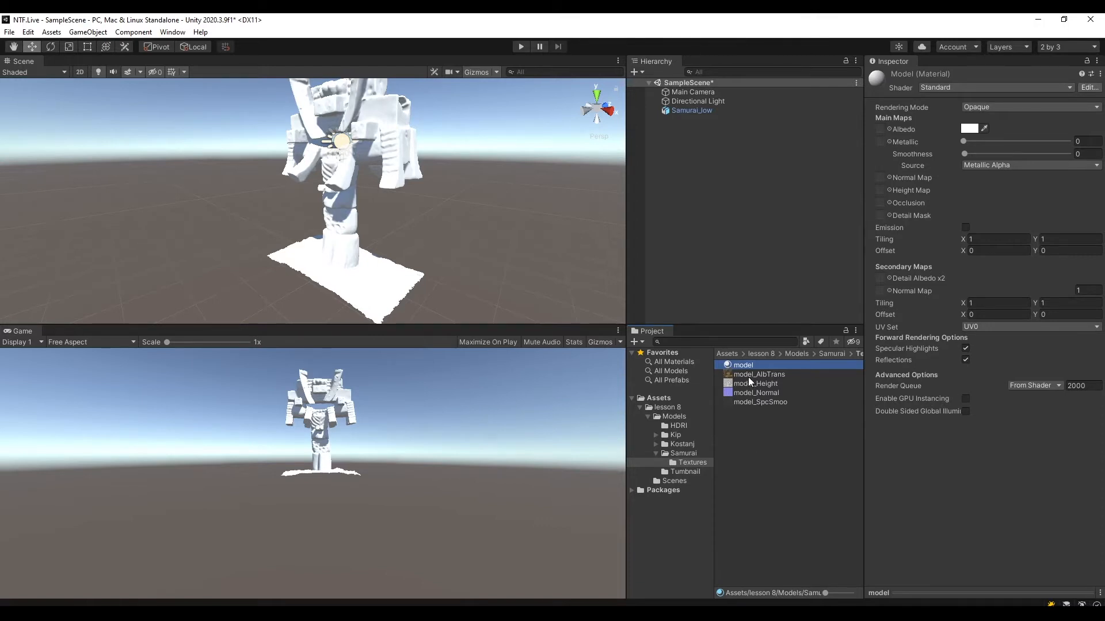
left_click(750, 377)
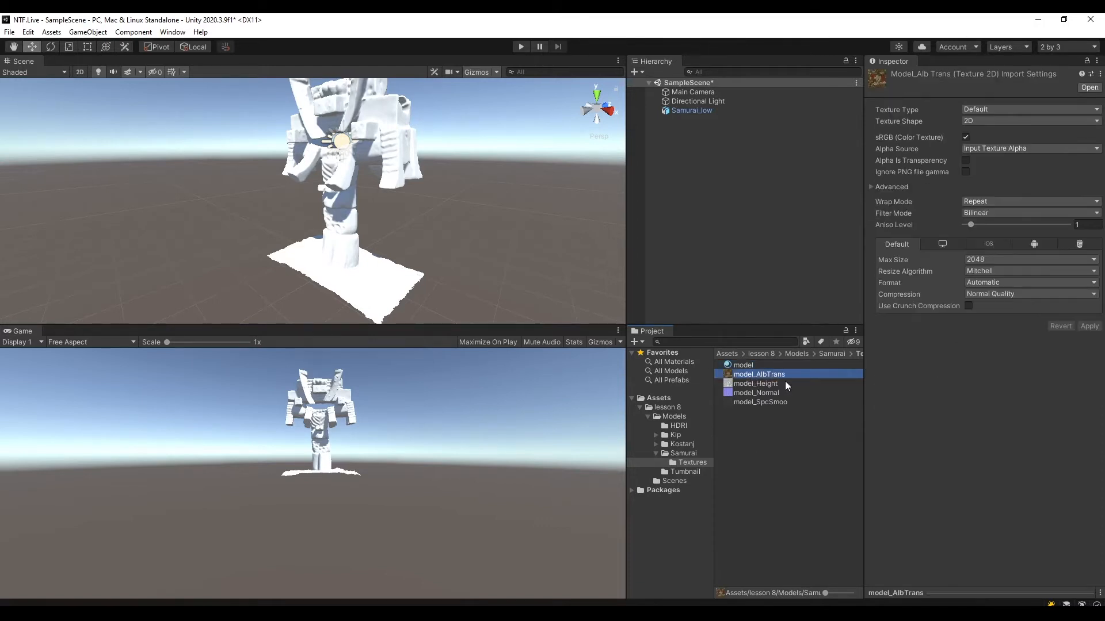
left_click(775, 384)
left_click(777, 393)
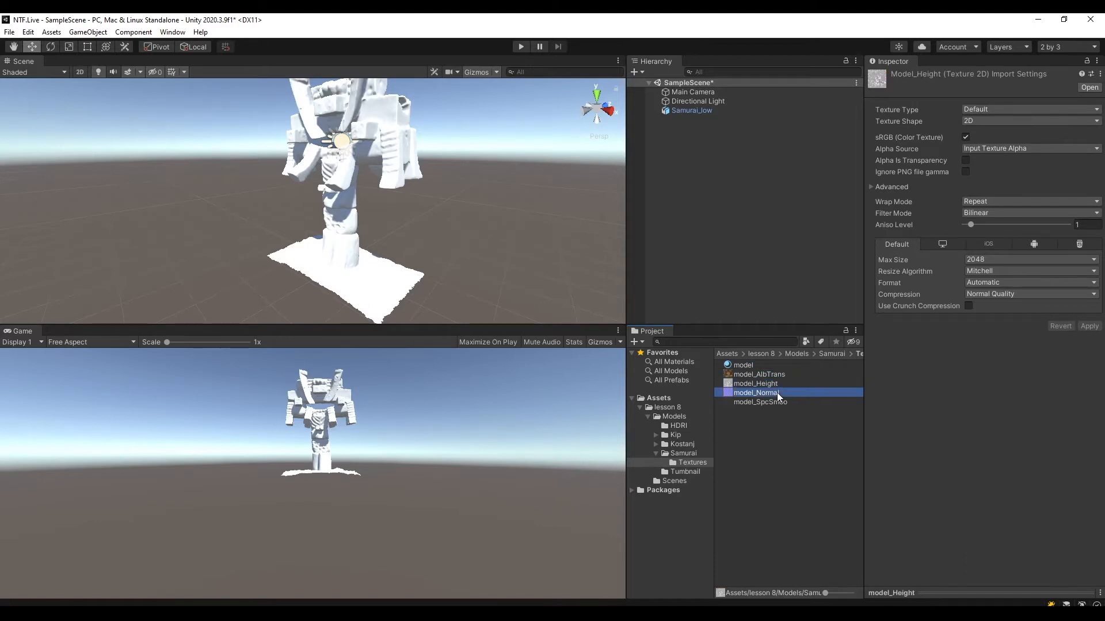
left_click(780, 404)
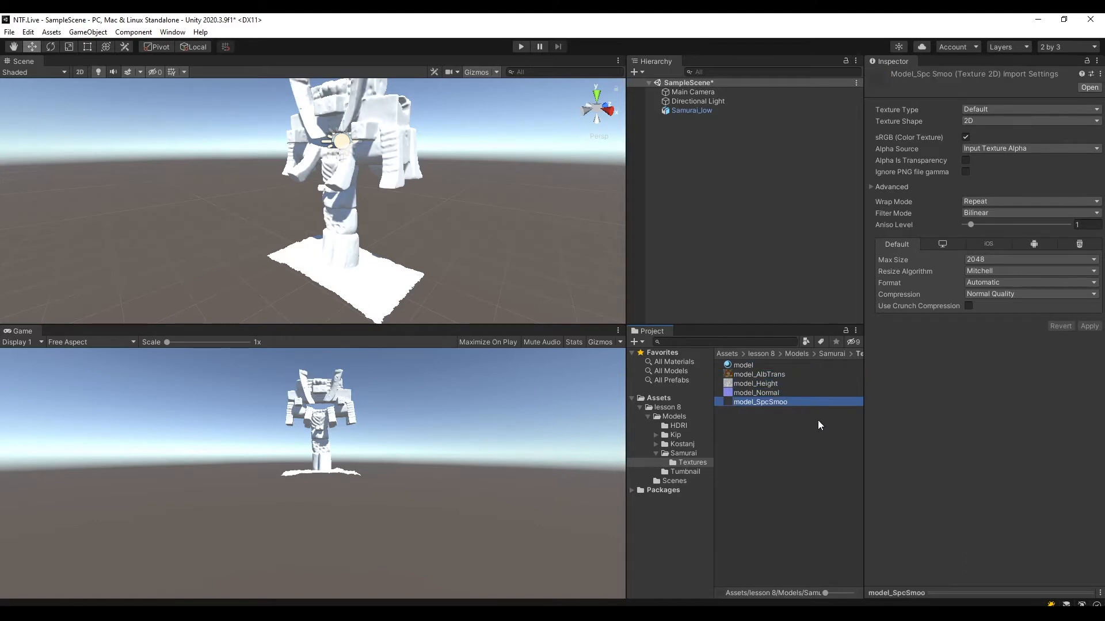
Check the shader and rendering mode options of the Samurai model's material and save the scene.
left_click(747, 365)
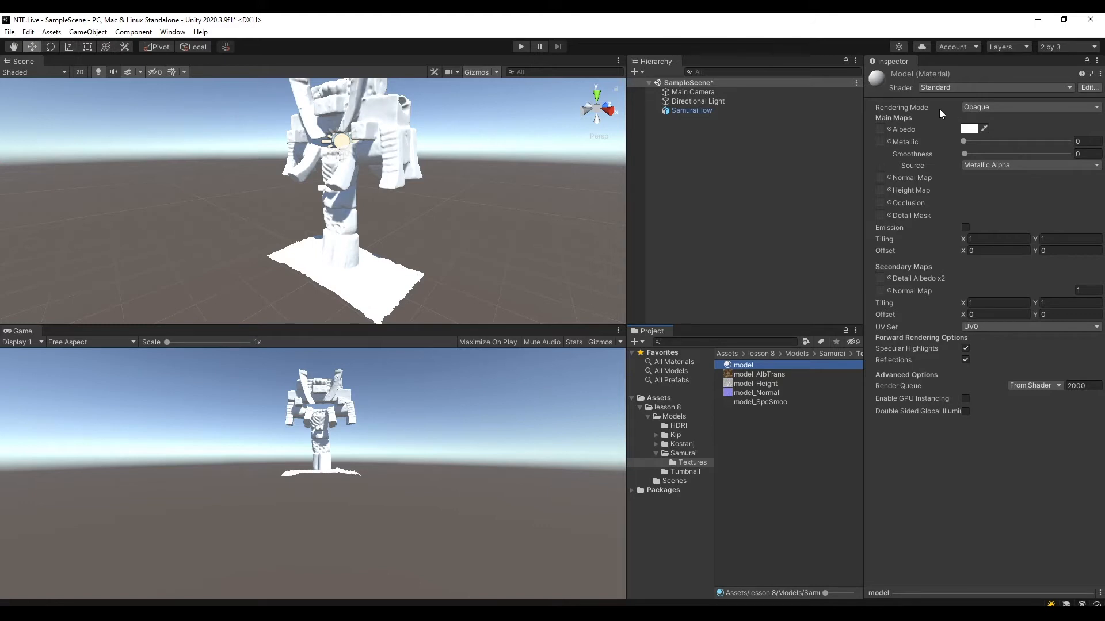
left_click(976, 88)
left_click(879, 128)
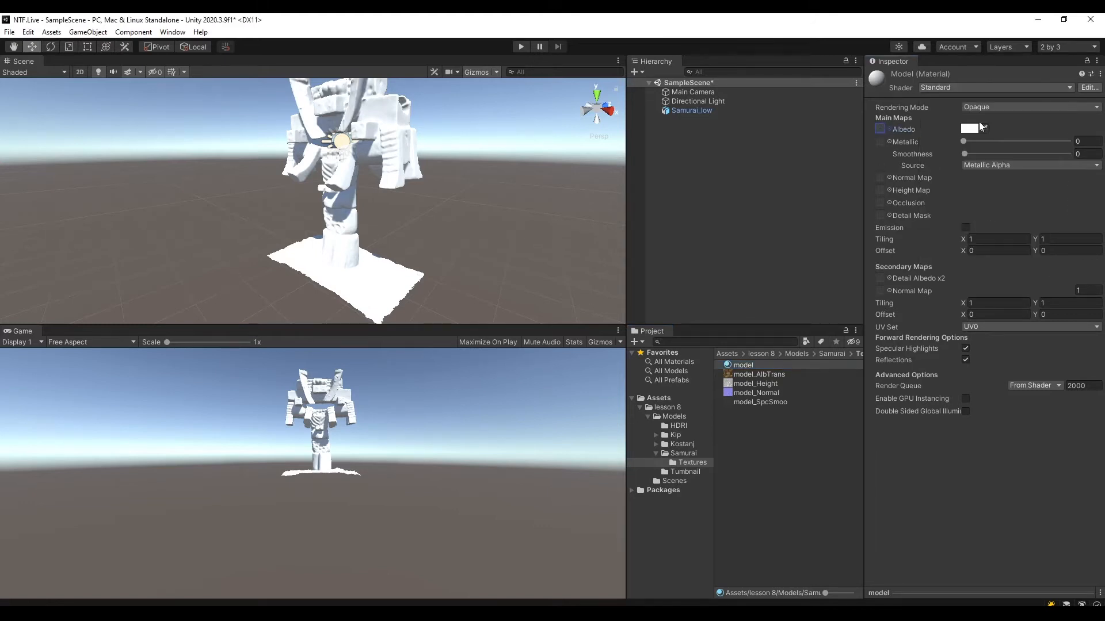
left_click(996, 107)
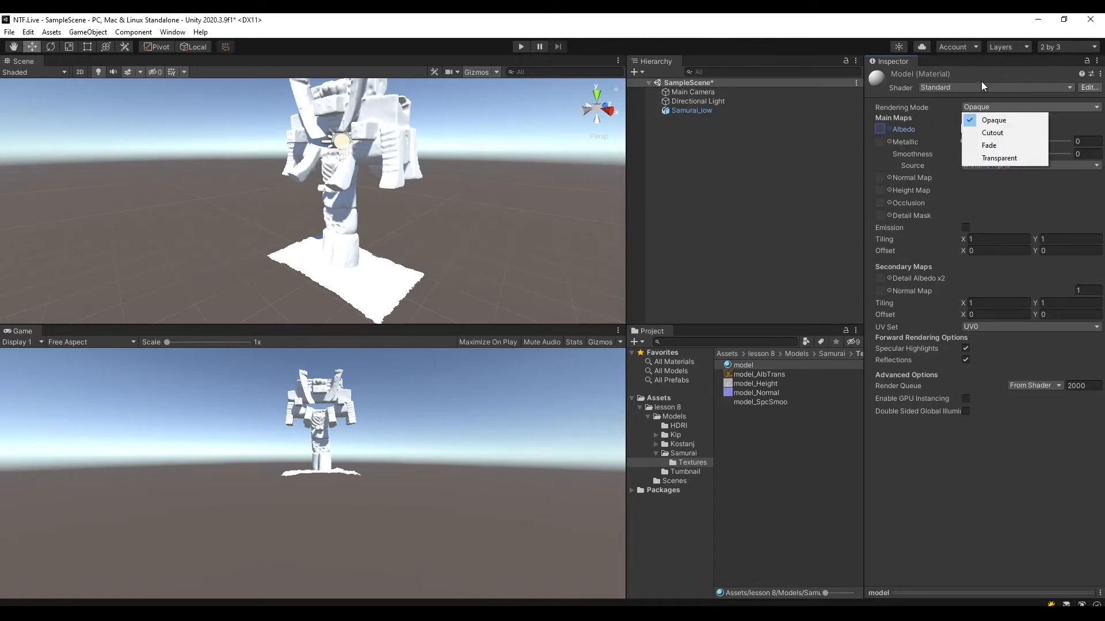
left_click(981, 85)
left_click(788, 434)
left_click(749, 365)
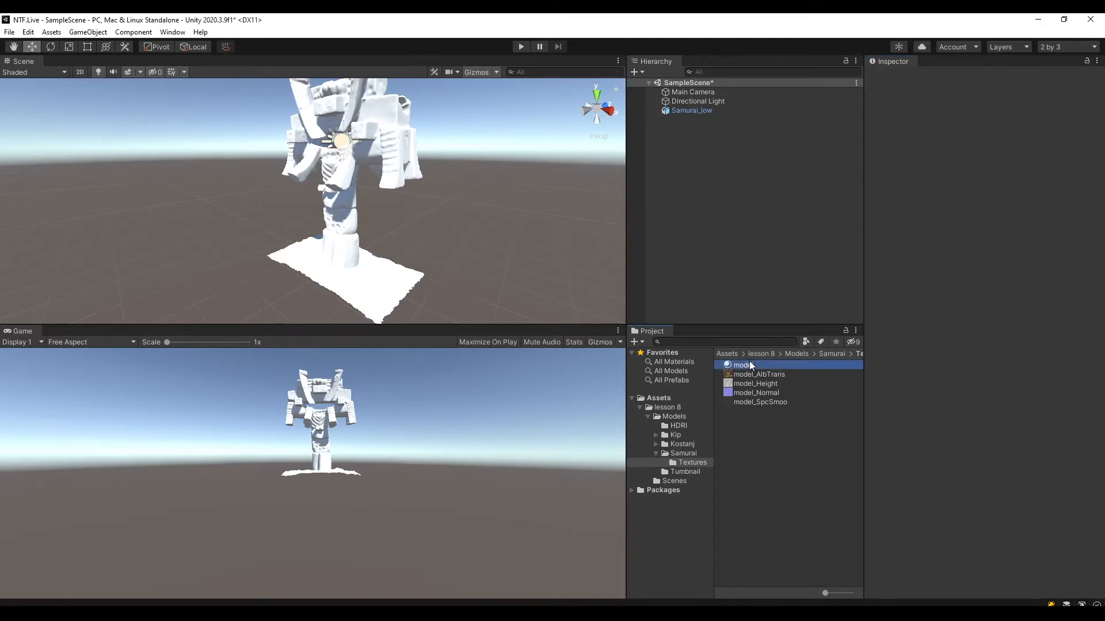
key("ctrl+s")
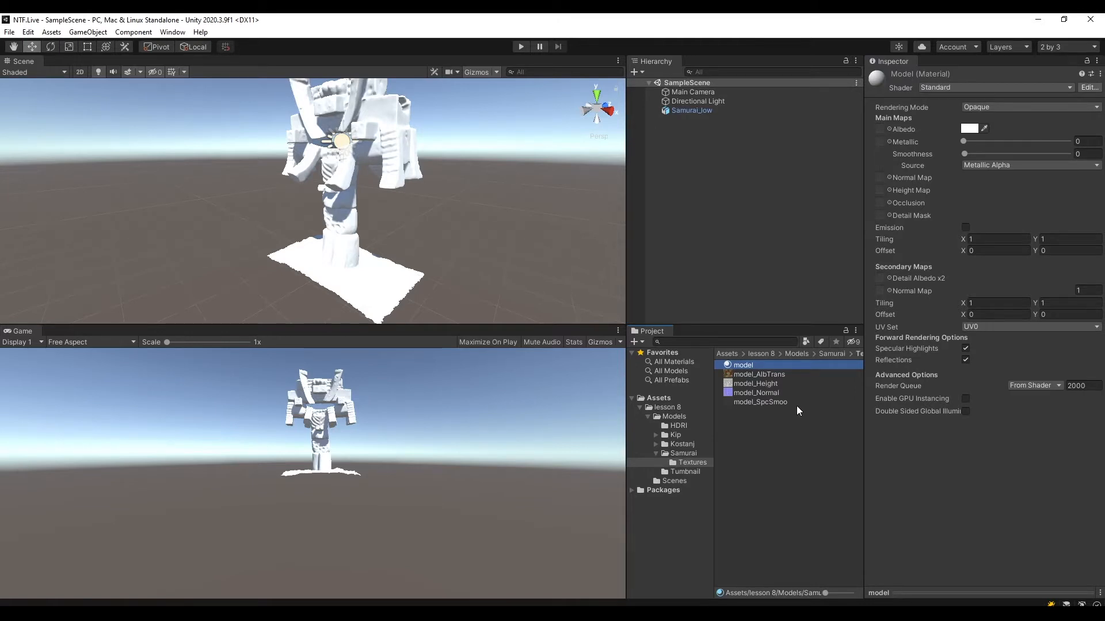
Go back to the lesson 8 folder in the project and open the Package Manager.
left_click(648, 418)
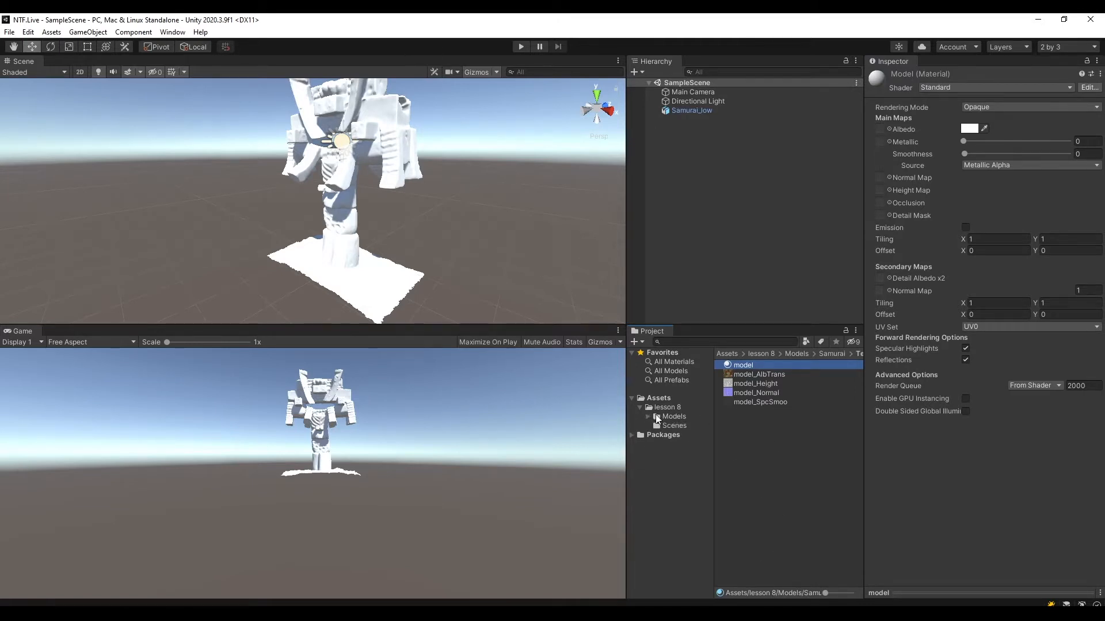
left_click(662, 408)
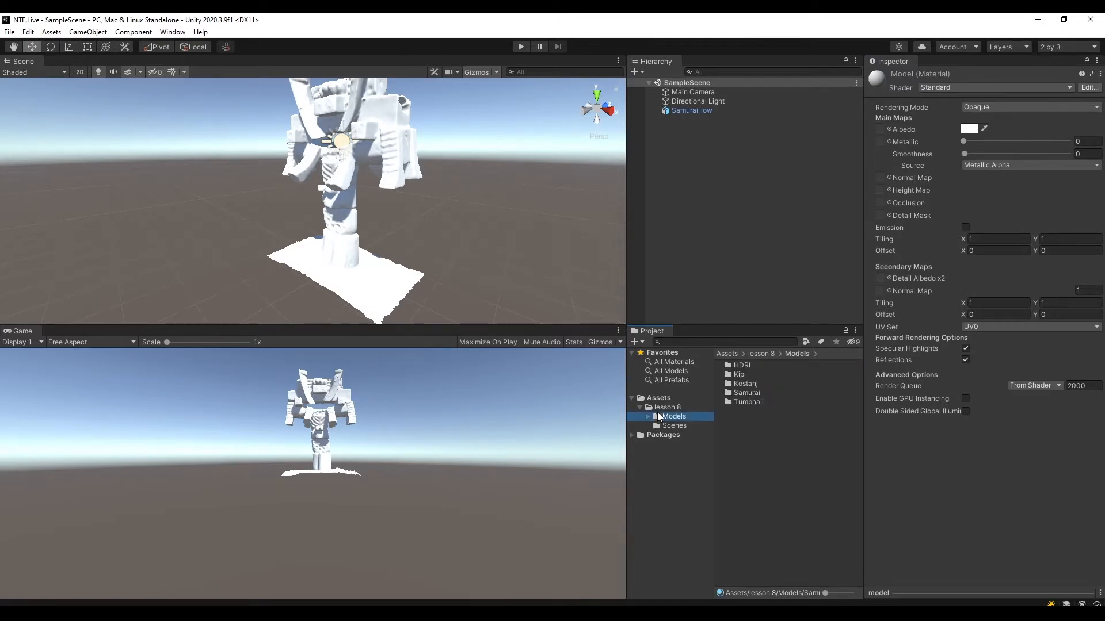
left_click(170, 32)
left_click(167, 33)
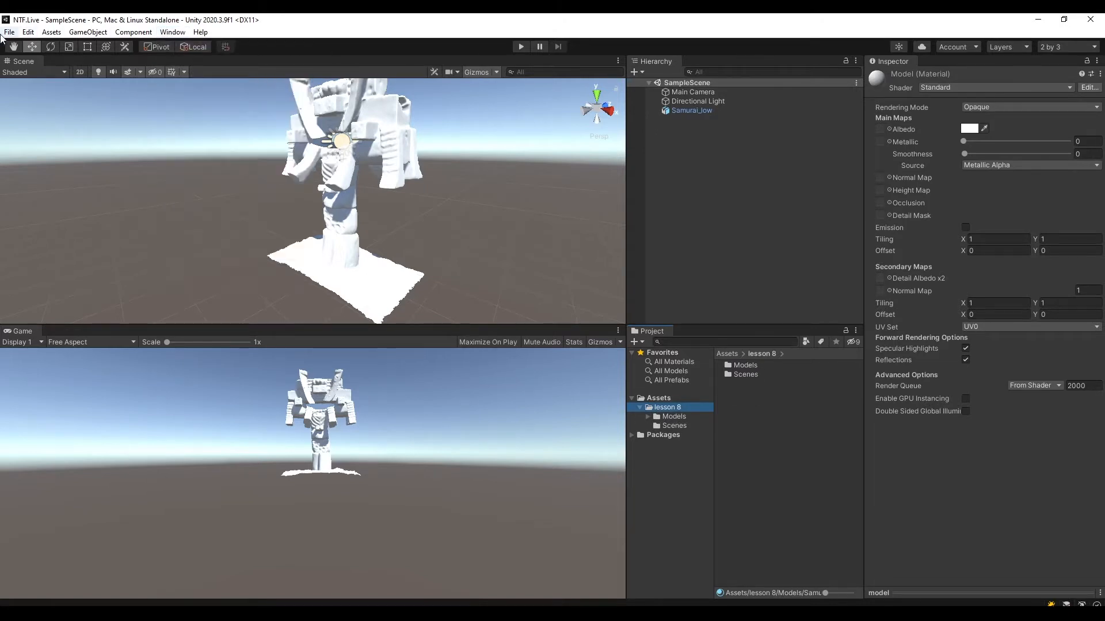
left_click(167, 32)
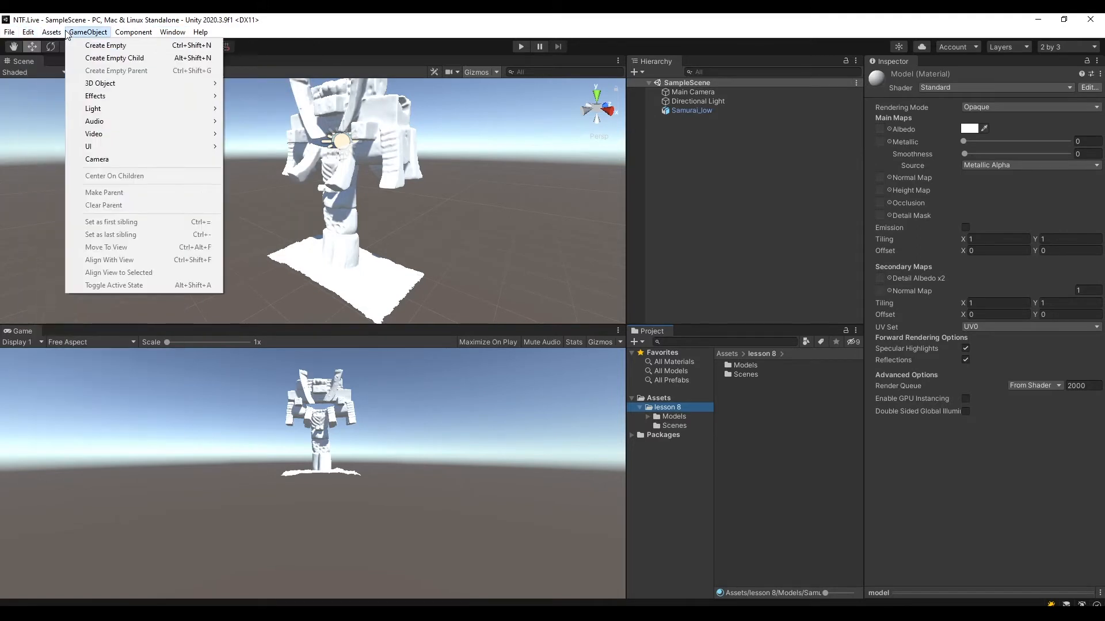
left_click(165, 33)
left_click(171, 33)
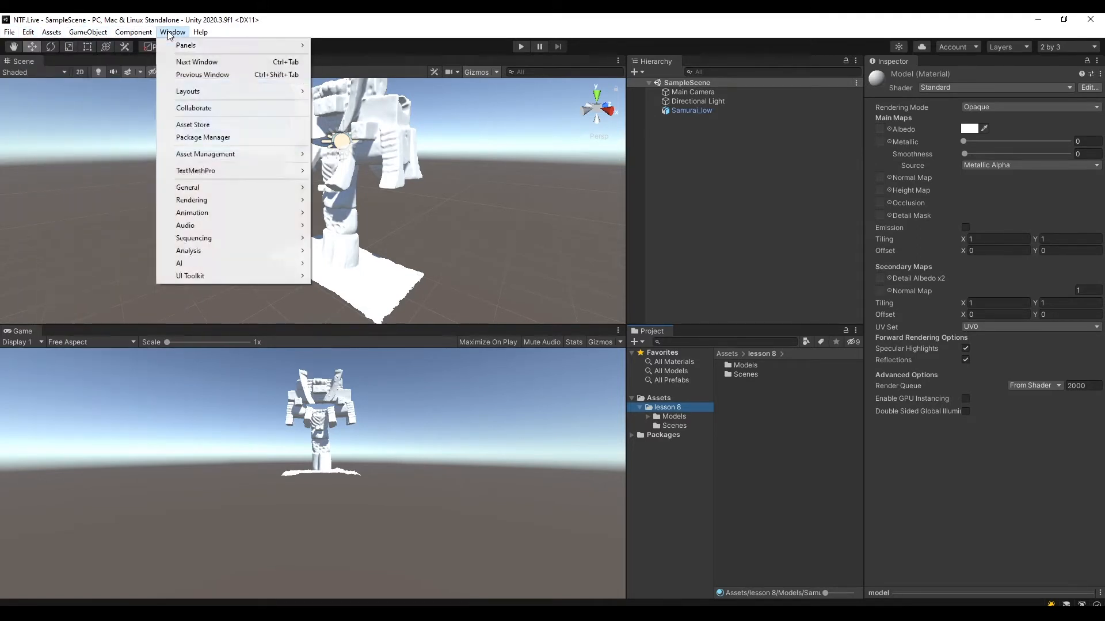
left_click(226, 138)
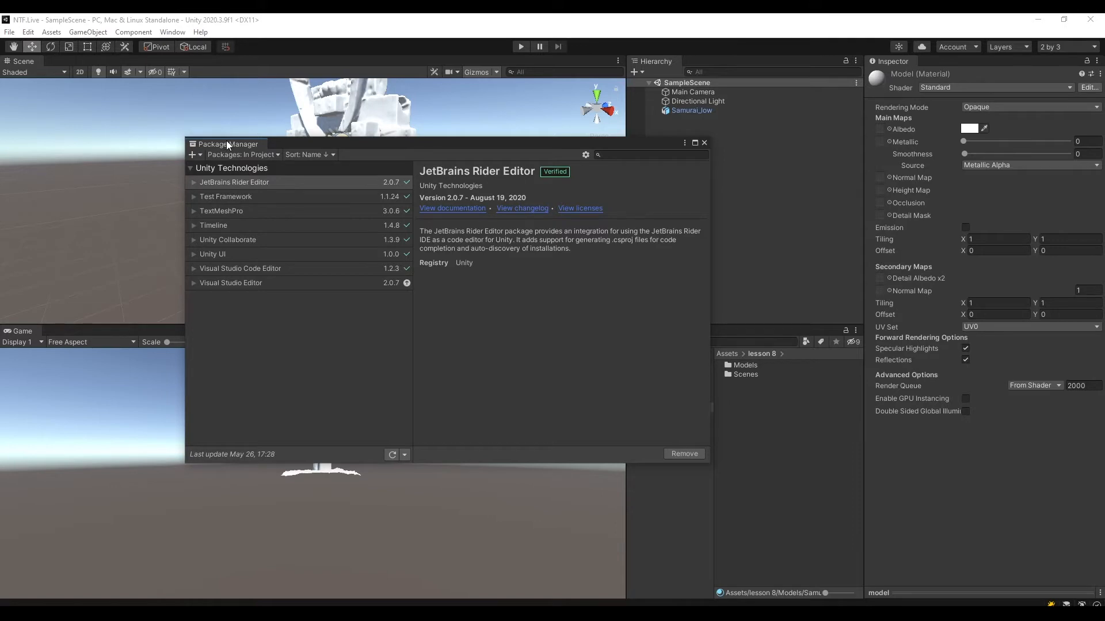
left_click_drag(226, 144, 331, 152)
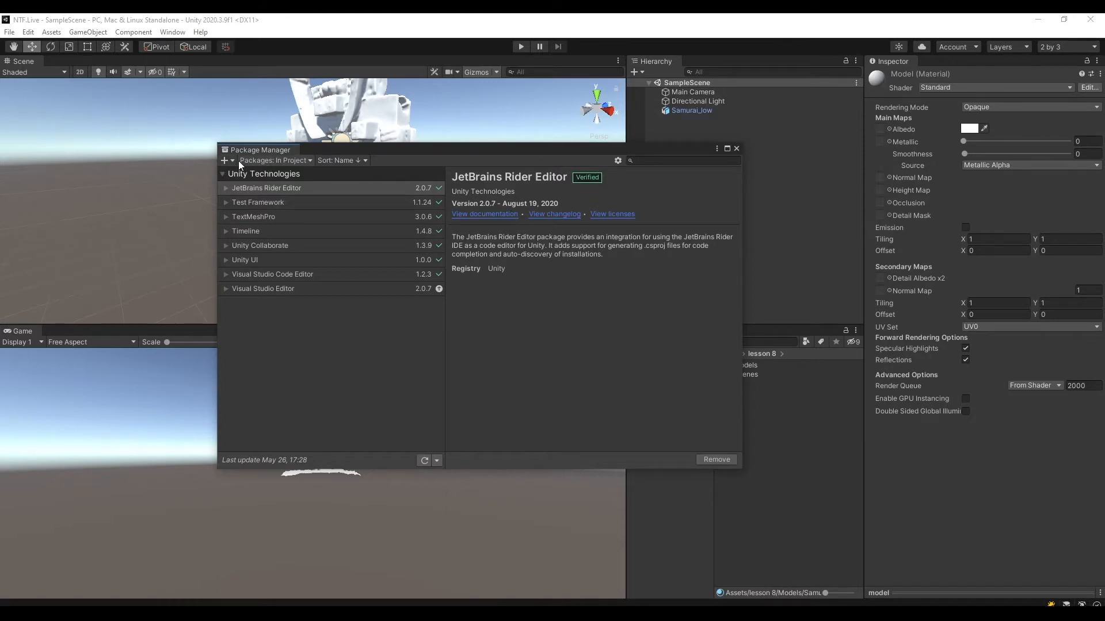
Switch the package list to the Unity Registry and look through it for the Universal RP package.
left_click(261, 160)
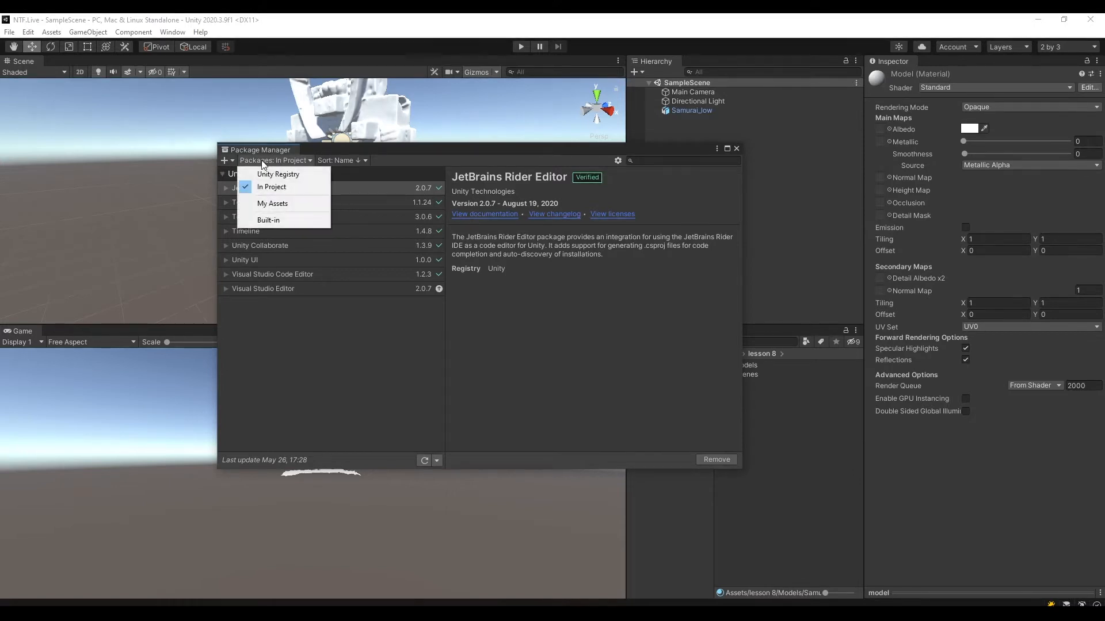
left_click(288, 178)
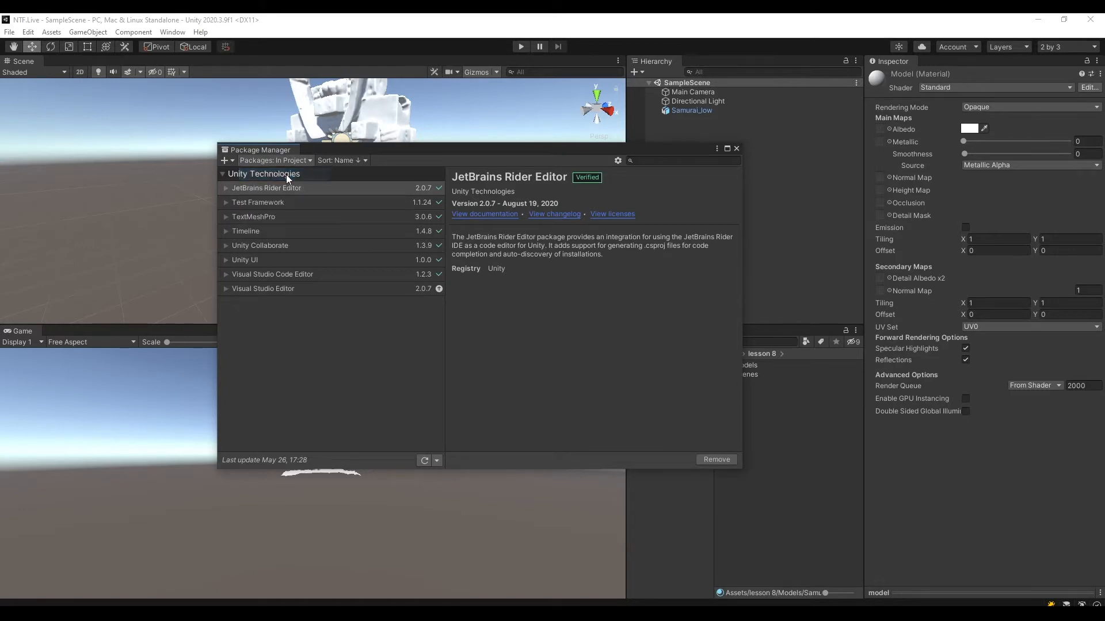
scroll(440, 228, "down", 8)
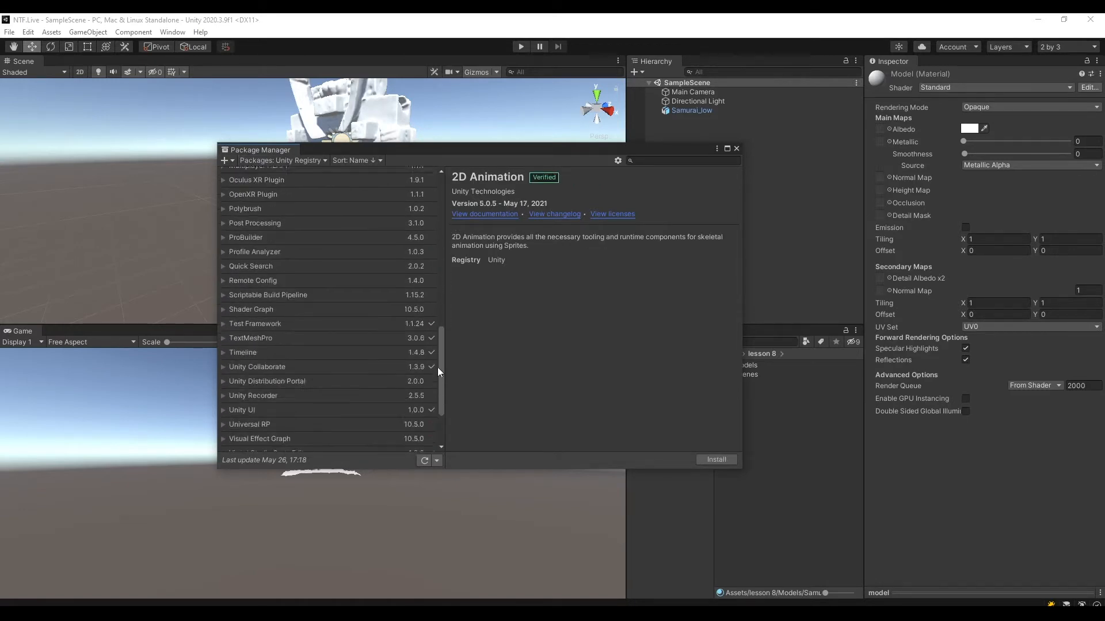
scroll(442, 307, "up", 5)
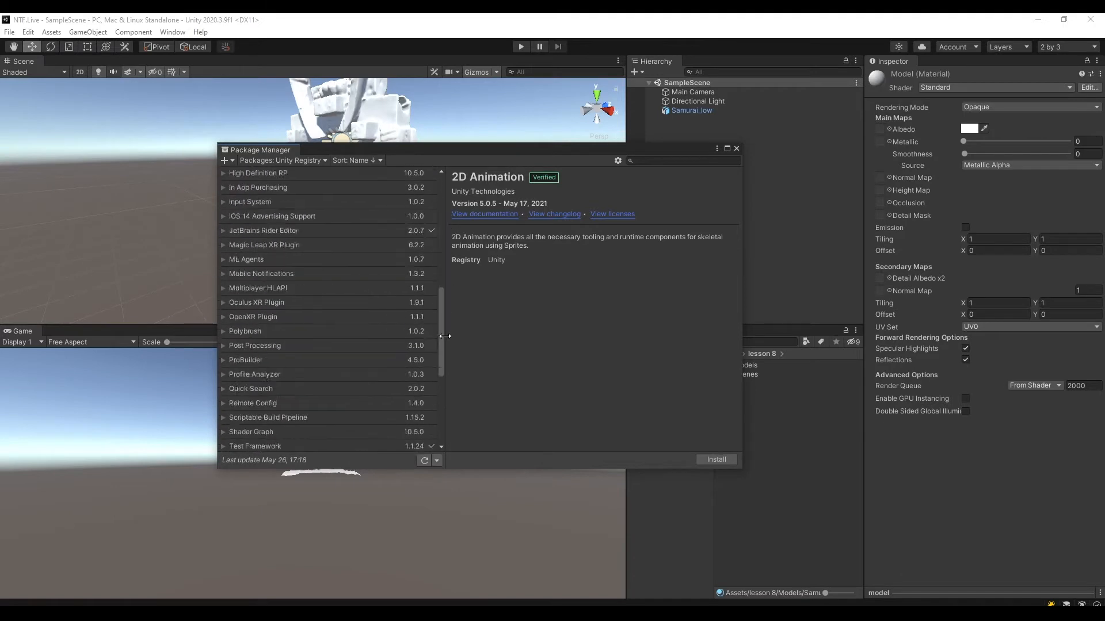
scroll(361, 181, "up", 2)
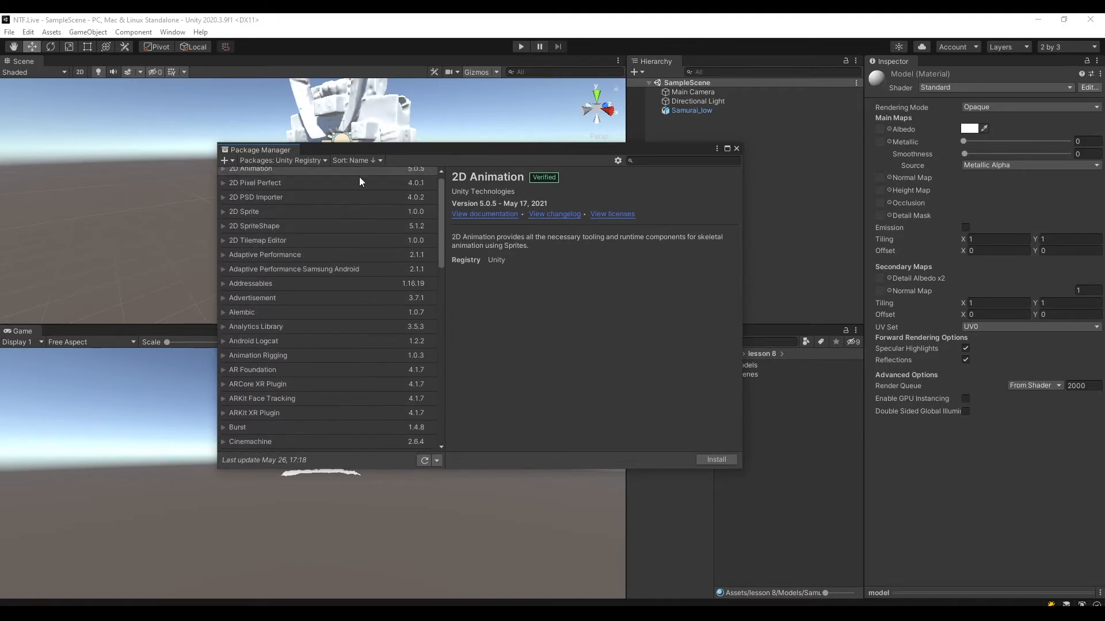
scroll(439, 210, "down", 12)
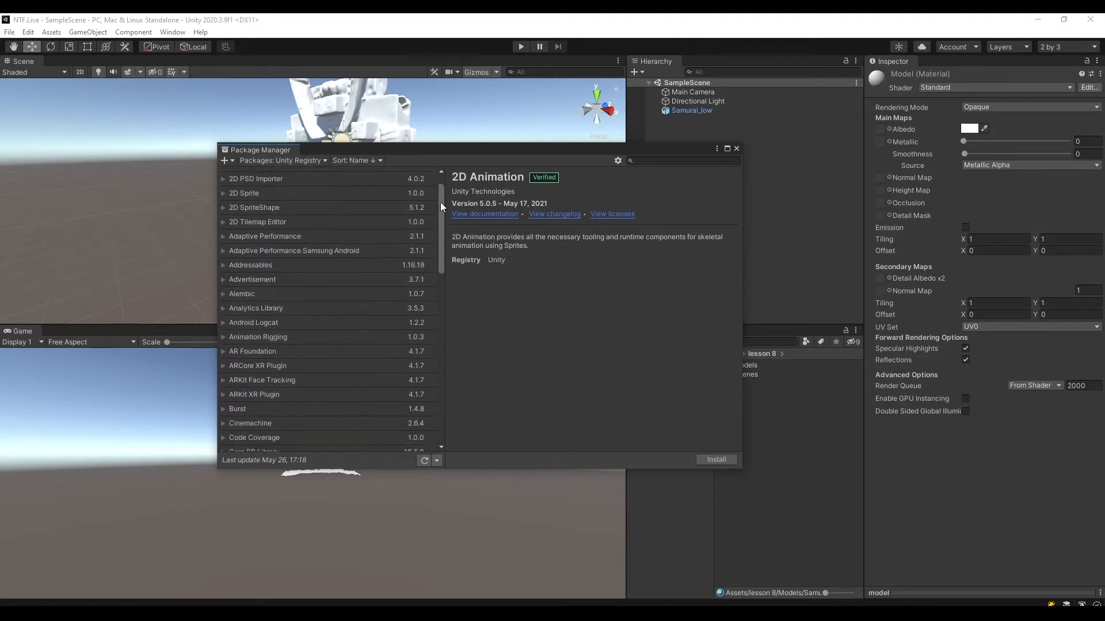
left_click_drag(443, 277, 432, 385)
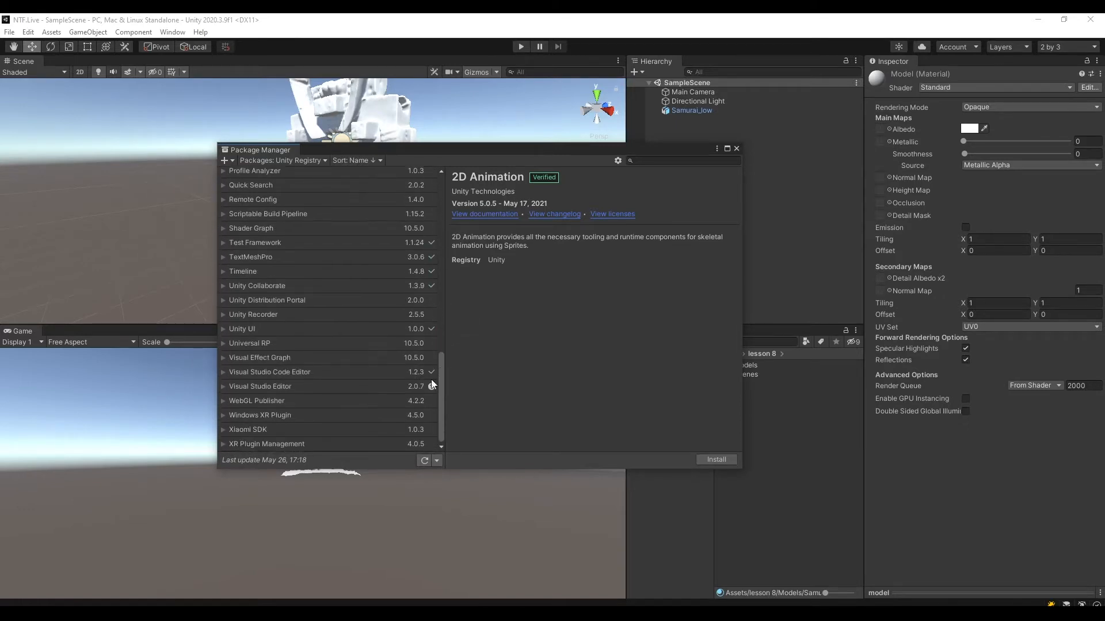
Install the Universal RP package, version 10.5.0, and close the Package Manager.
left_click(261, 344)
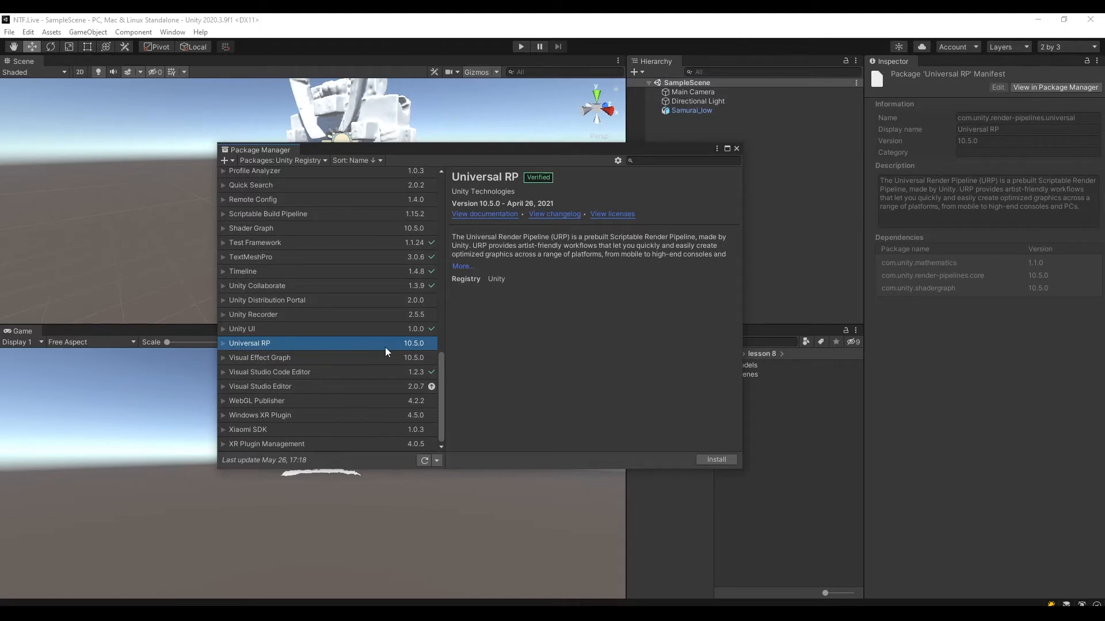
mouse_move(440, 365)
left_mouse_down()
mouse_move(438, 348)
mouse_move(439, 379)
left_mouse_up()
mouse_move(441, 382)
left_mouse_down()
mouse_move(438, 357)
mouse_move(440, 385)
left_mouse_up()
left_click(716, 459)
left_click_drag(485, 160, 366, 128)
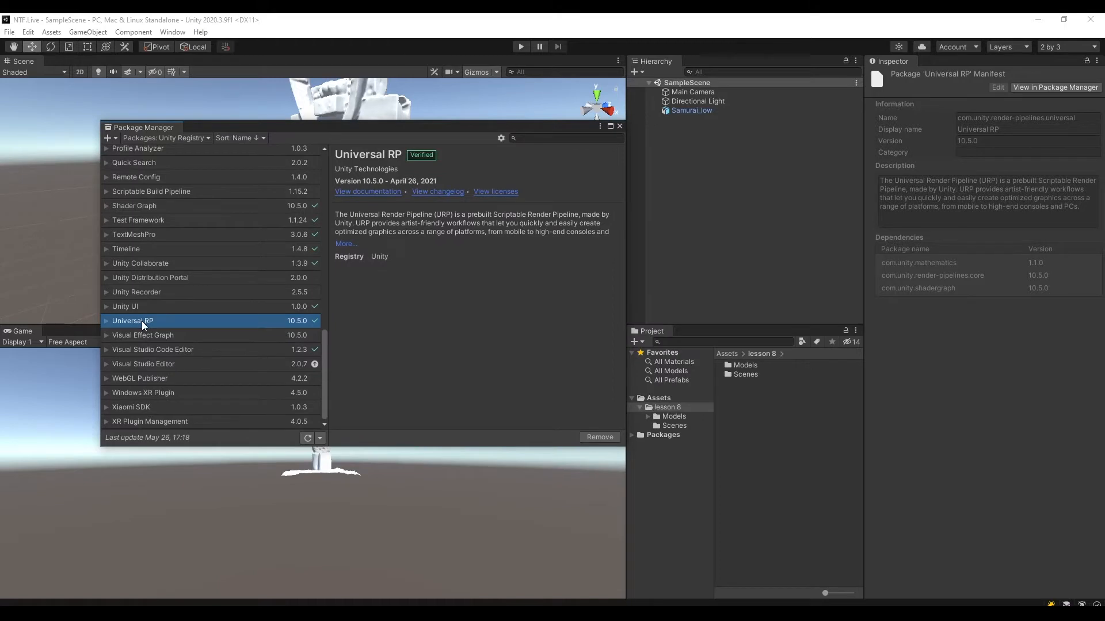
left_click(620, 126)
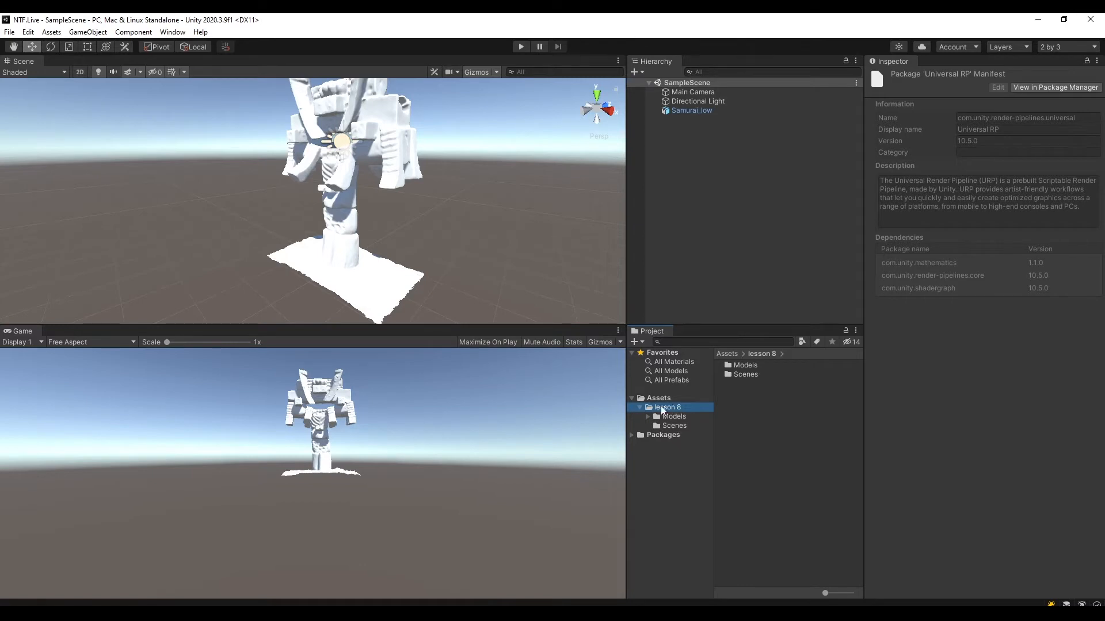
Create a folder named Renderer inside the lesson 8 folder and open it.
left_click(744, 410)
right_click(753, 409)
mouse_move(799, 110)
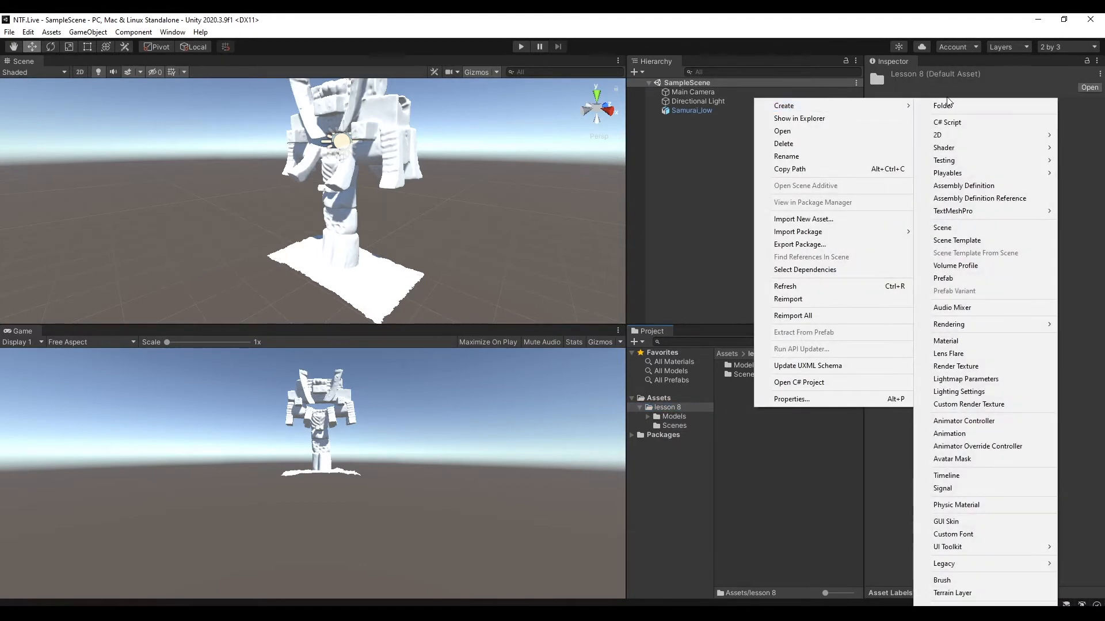
left_click(958, 104)
type("Renderer")
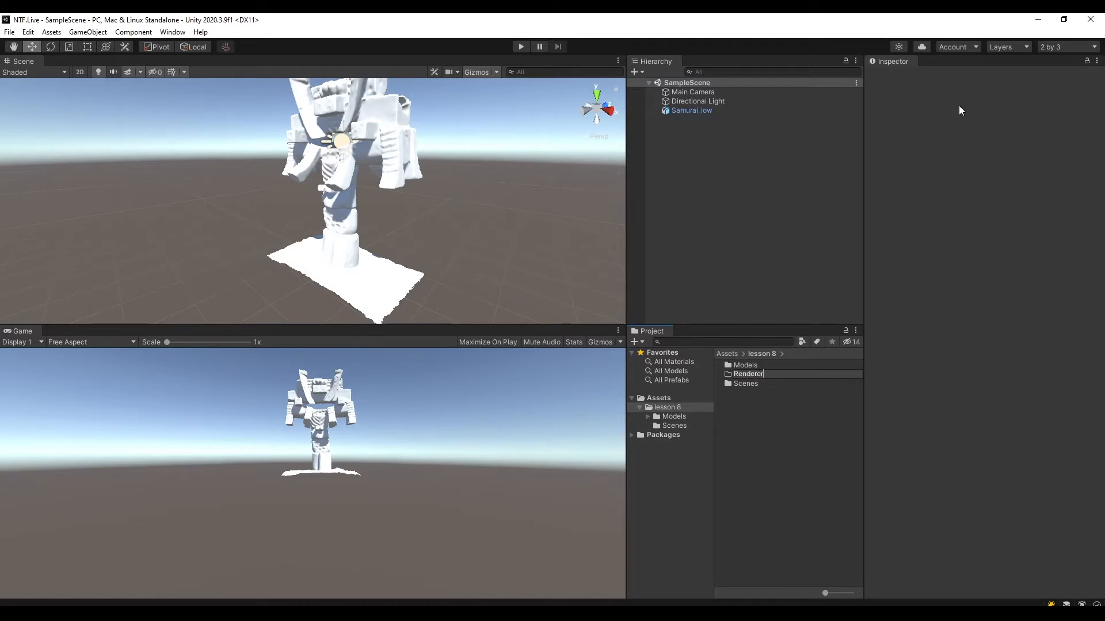
key("Return")
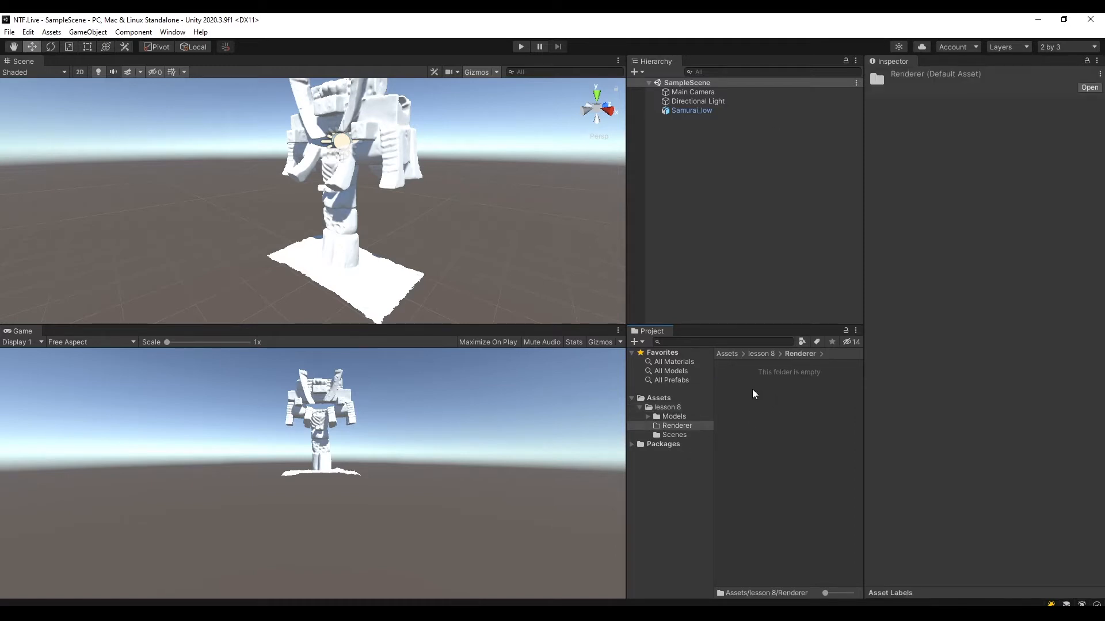
Create a Universal Render Pipeline asset with Forward Renderer in the Renderer folder, keeping the default name.
right_click(737, 378)
mouse_move(777, 81)
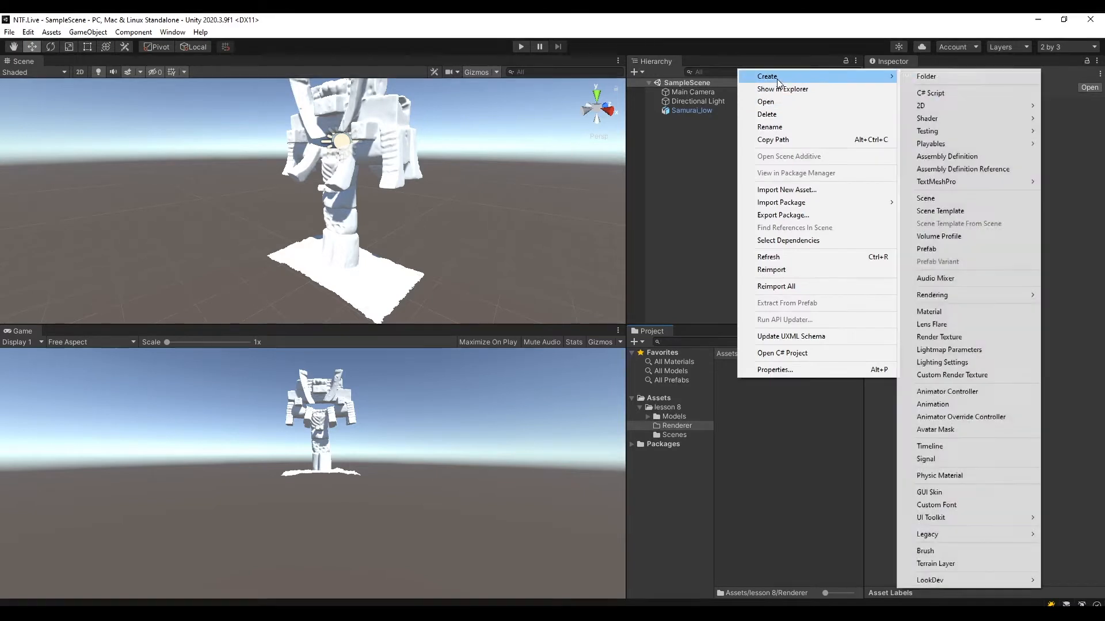
mouse_move(948, 302)
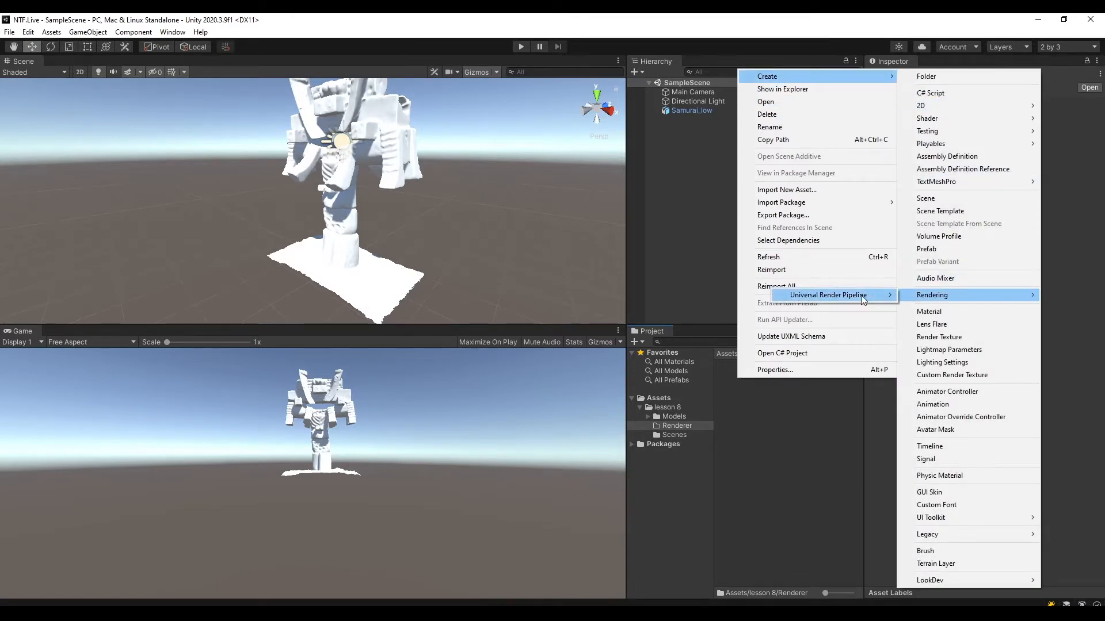
mouse_move(853, 297)
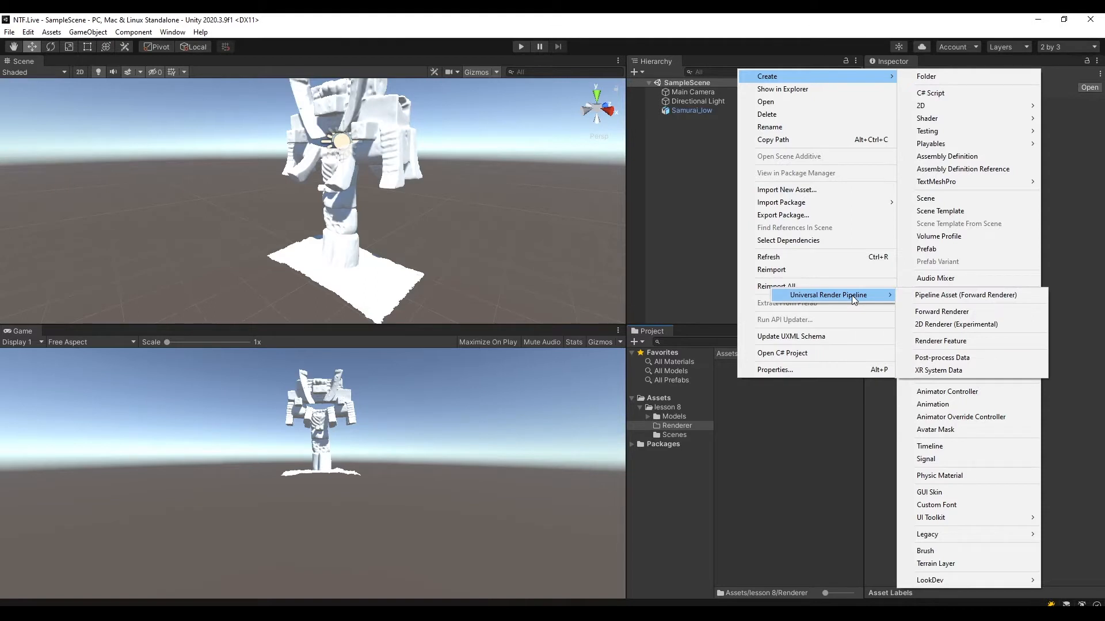
left_click(934, 297)
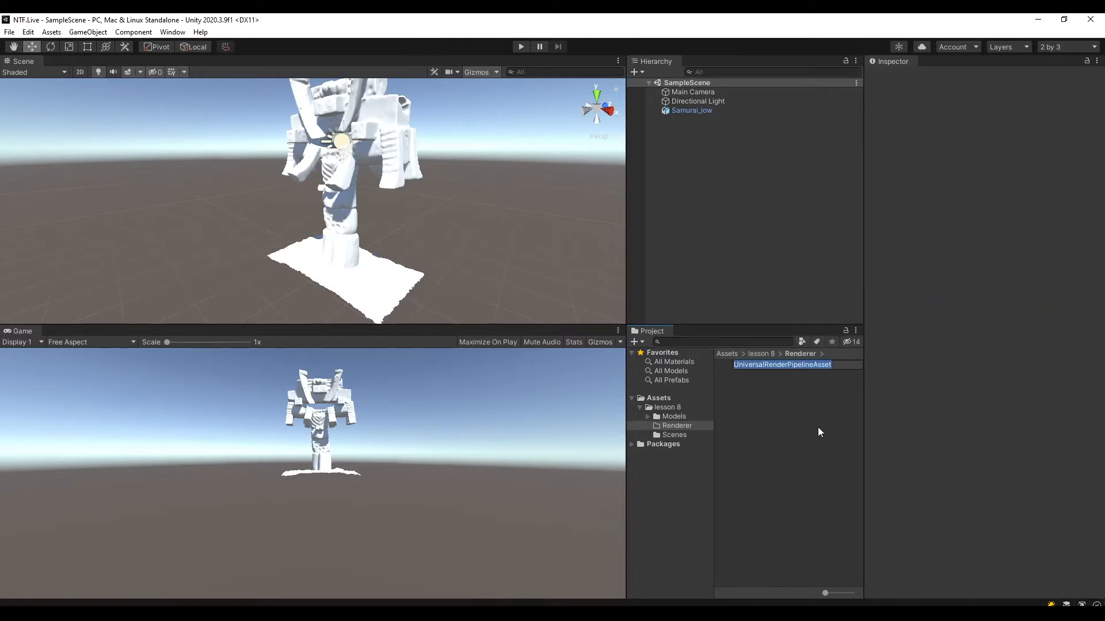
left_click(783, 418)
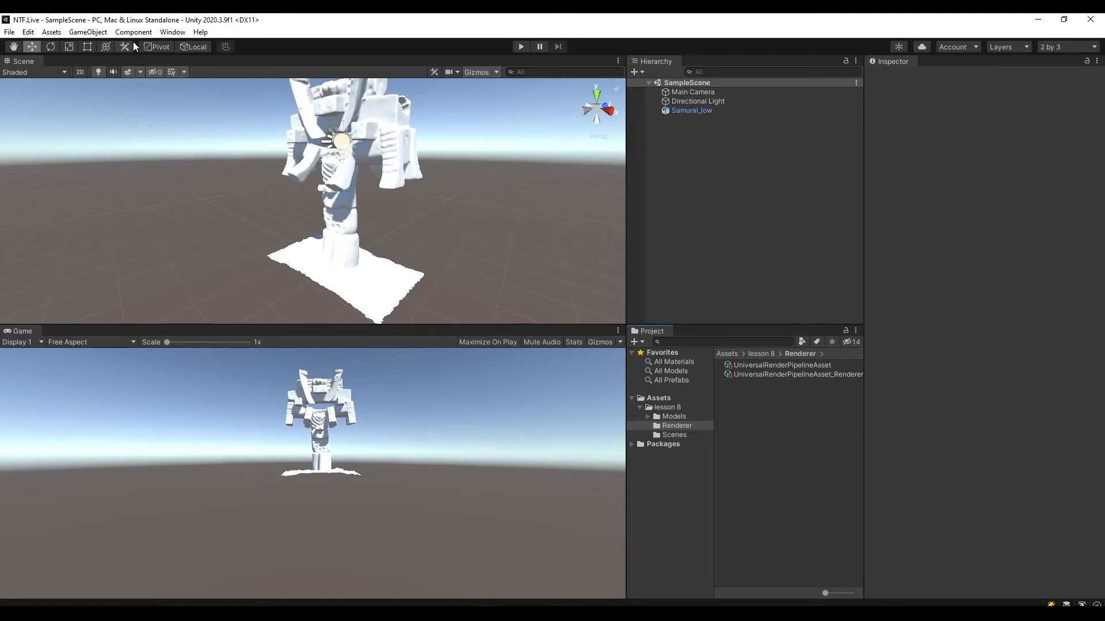
Assign UniversalRenderPipelineAsset as the scriptable render pipeline in the project's Graphics settings.
left_click(32, 33)
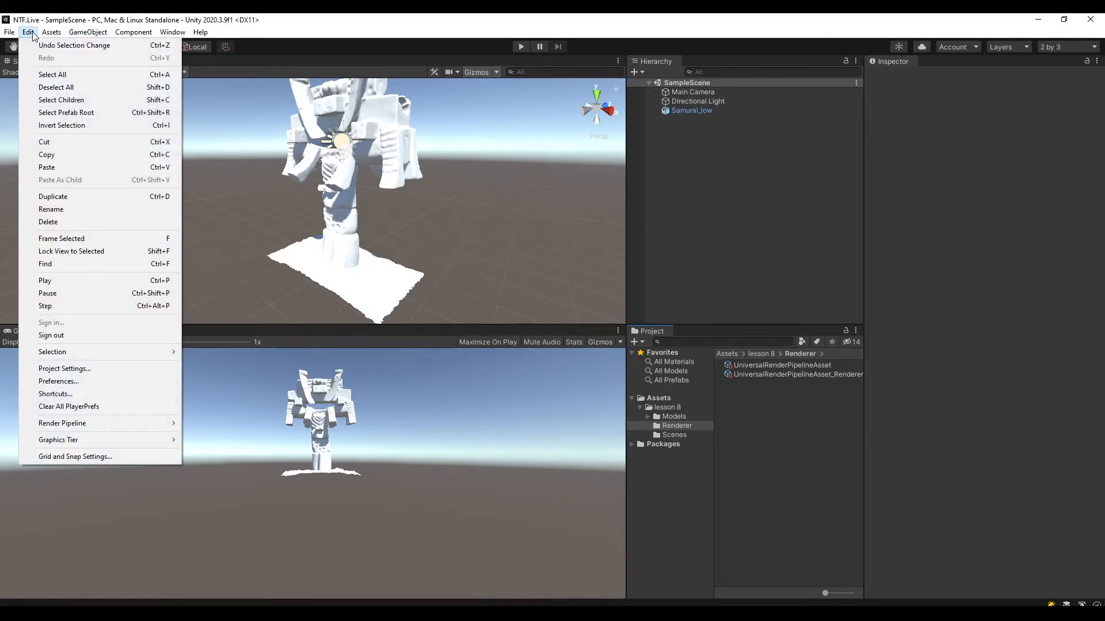
left_click(74, 368)
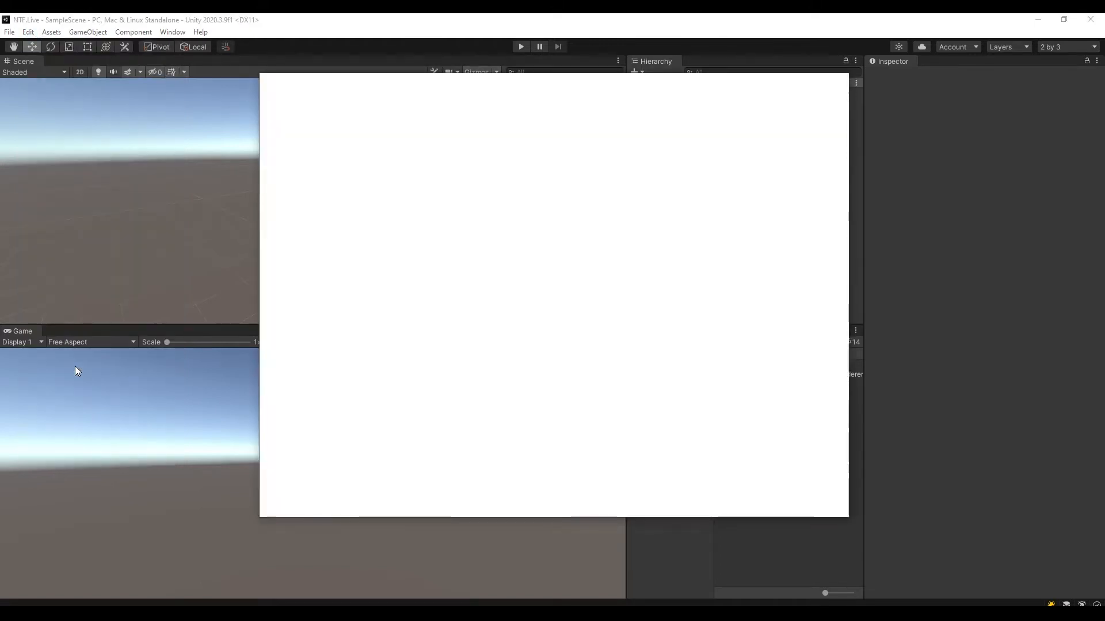
left_click_drag(410, 88, 321, 122)
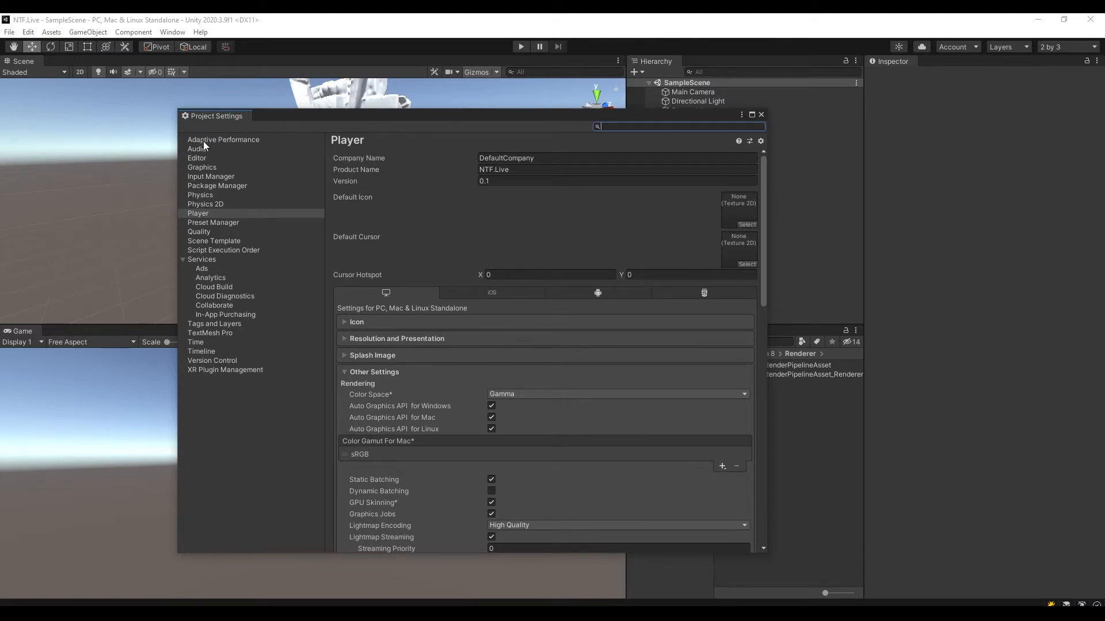
left_click(214, 167)
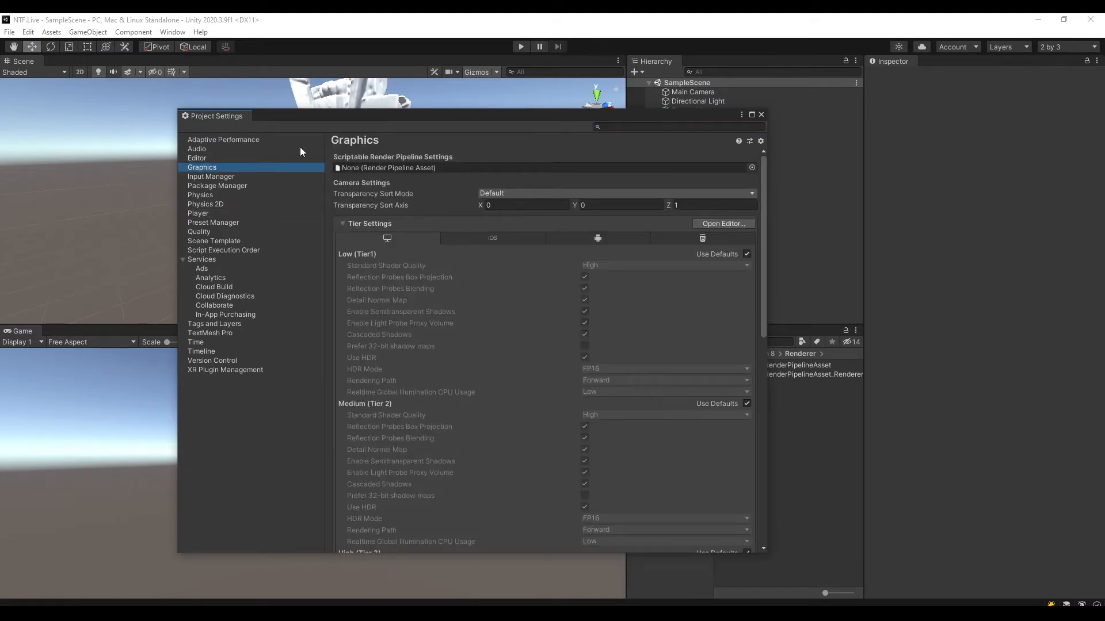
left_click_drag(373, 116, 244, 96)
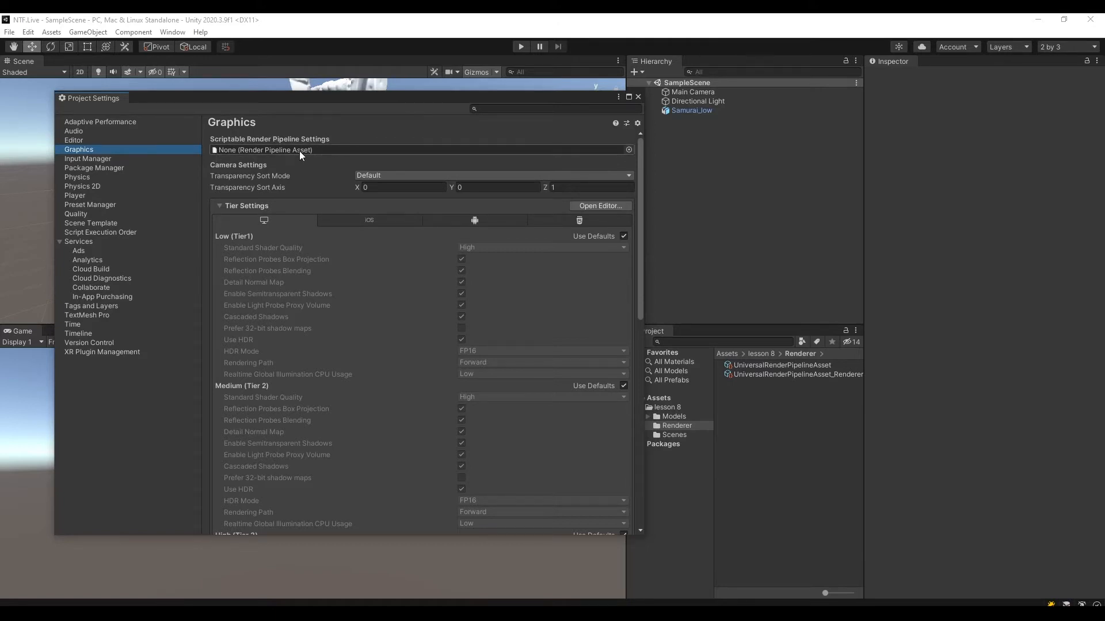
left_click(628, 151)
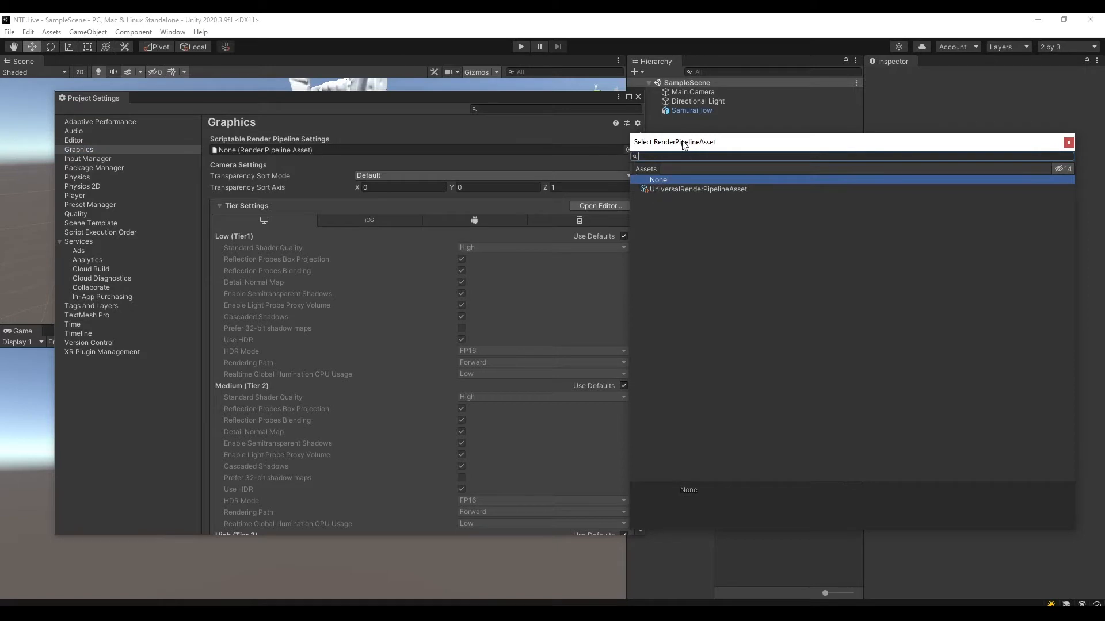
double_click(678, 190)
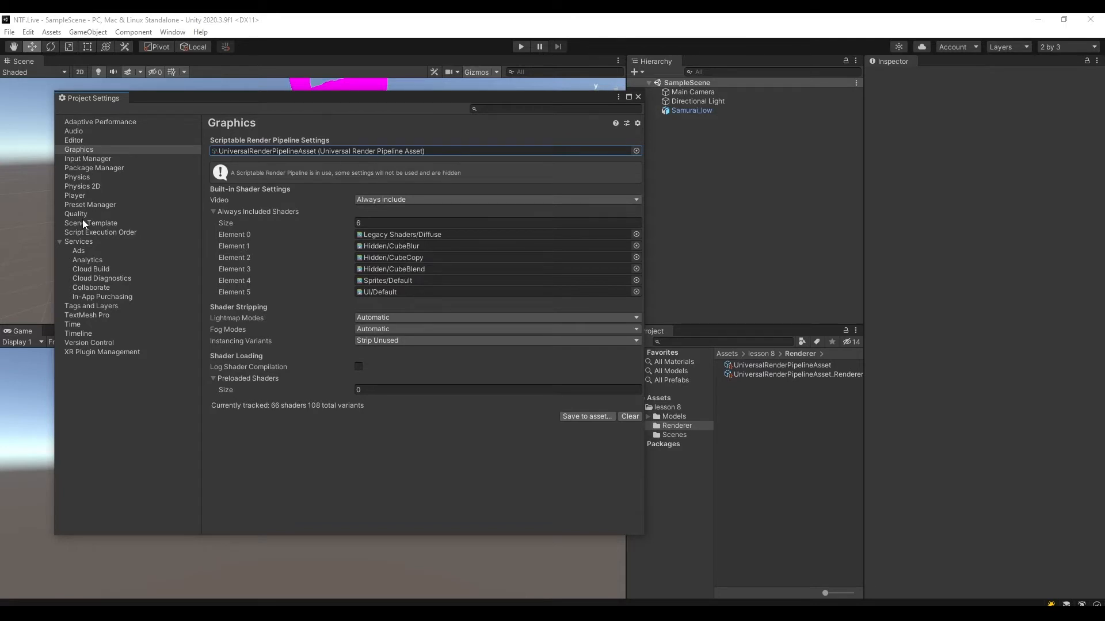
Set UniversalRenderPipelineAsset as the rendering asset of the Ultra level in the project's Quality settings.
left_click(82, 150)
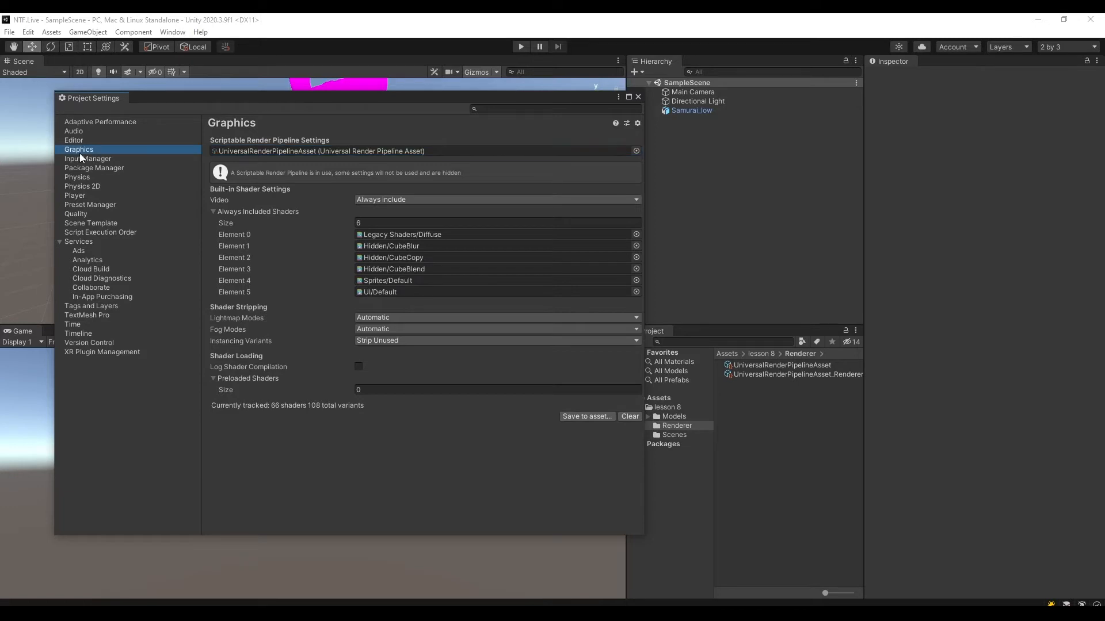
left_click(87, 215)
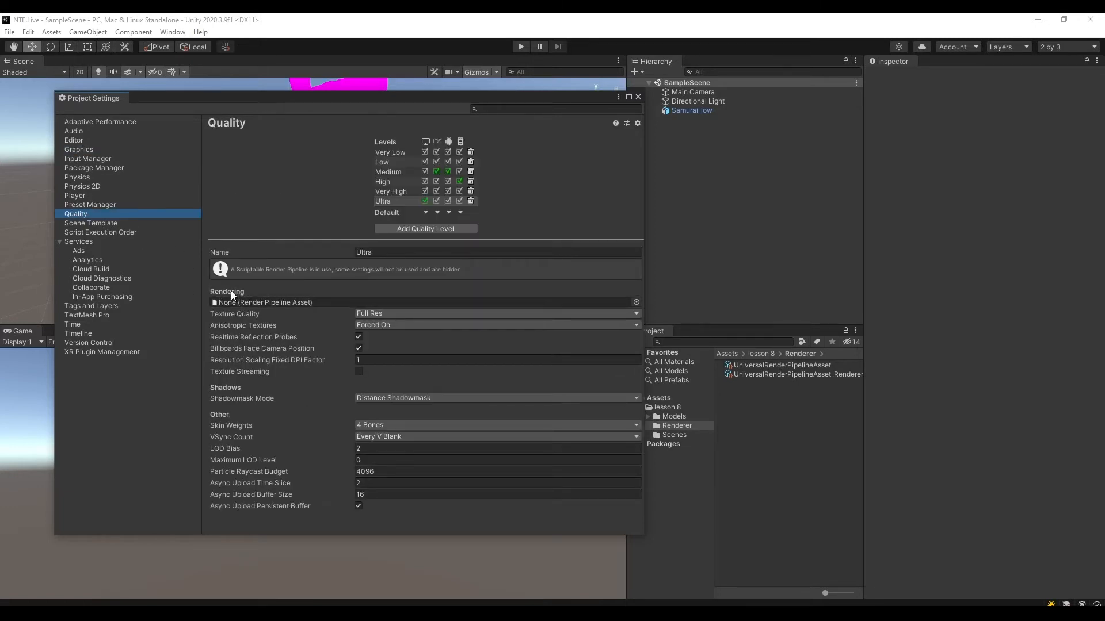
left_click(637, 302)
double_click(691, 265)
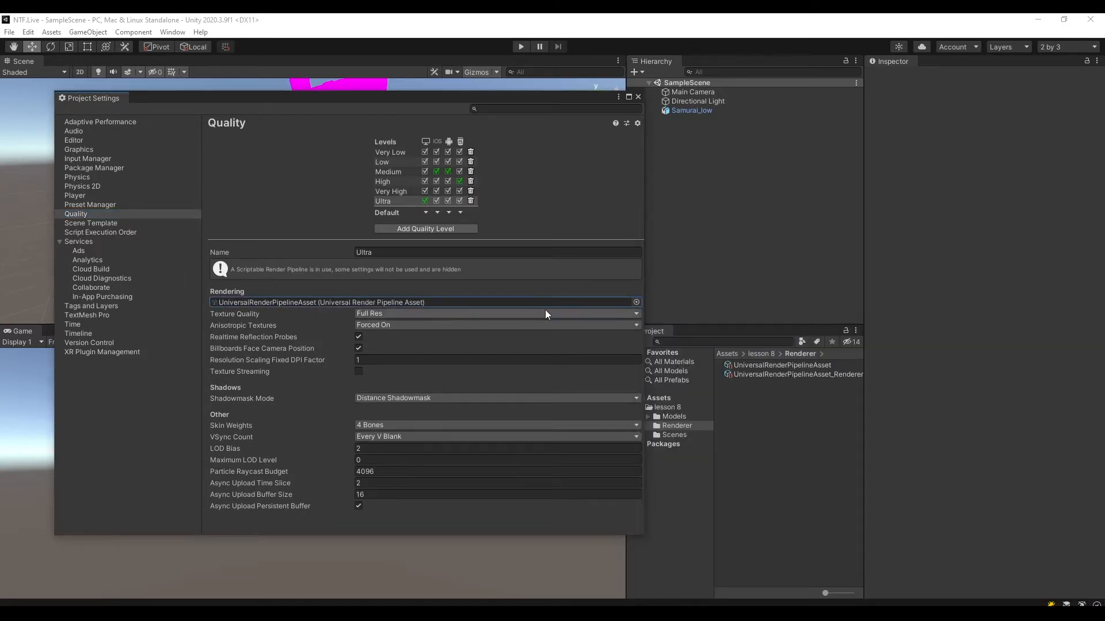
Change the color space in the Player settings to Linear and close the Project Settings.
left_click(80, 195)
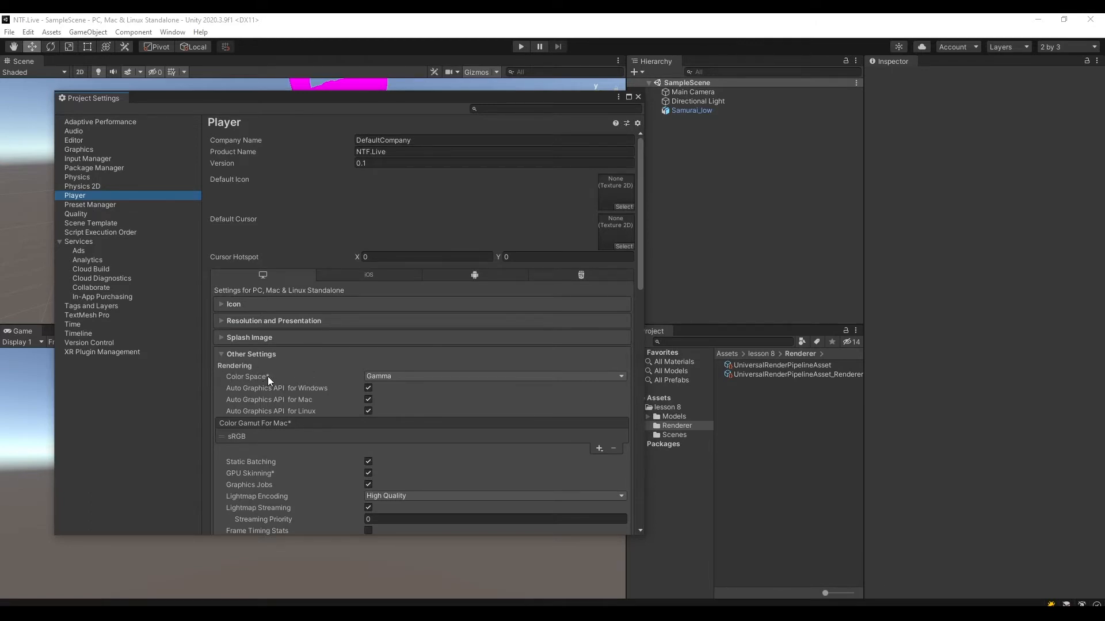
left_click(380, 377)
left_click(412, 401)
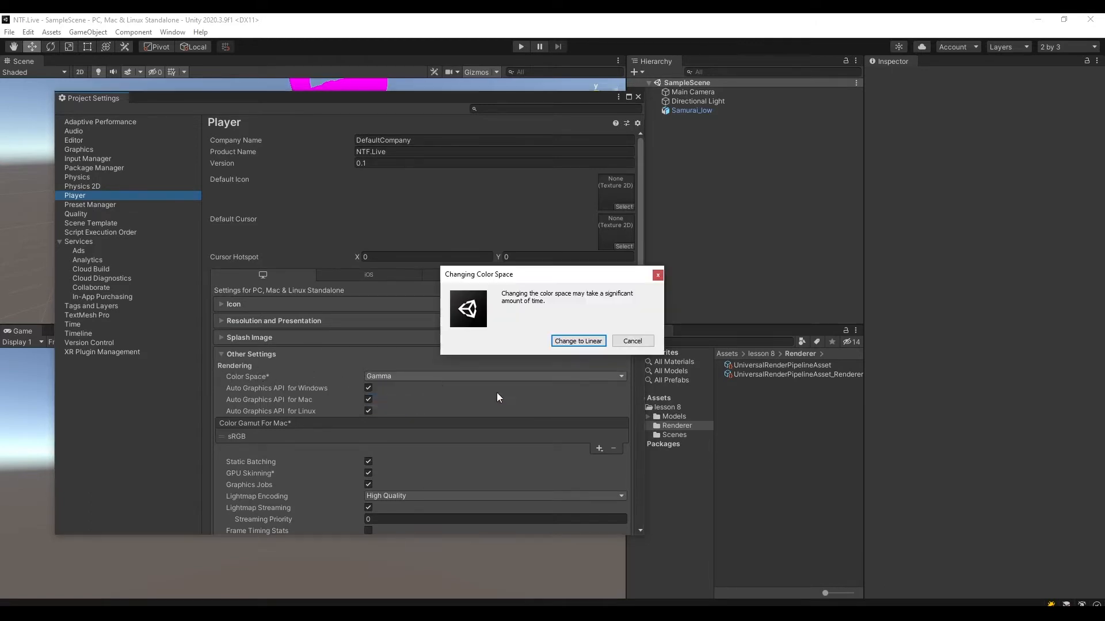
left_click(586, 337)
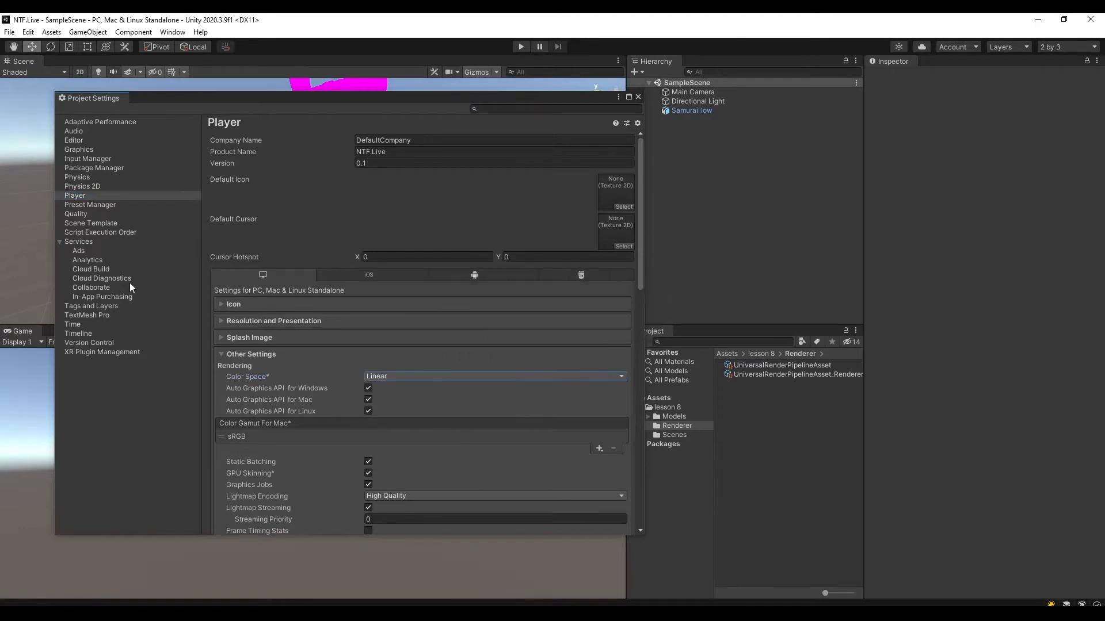
left_click(638, 97)
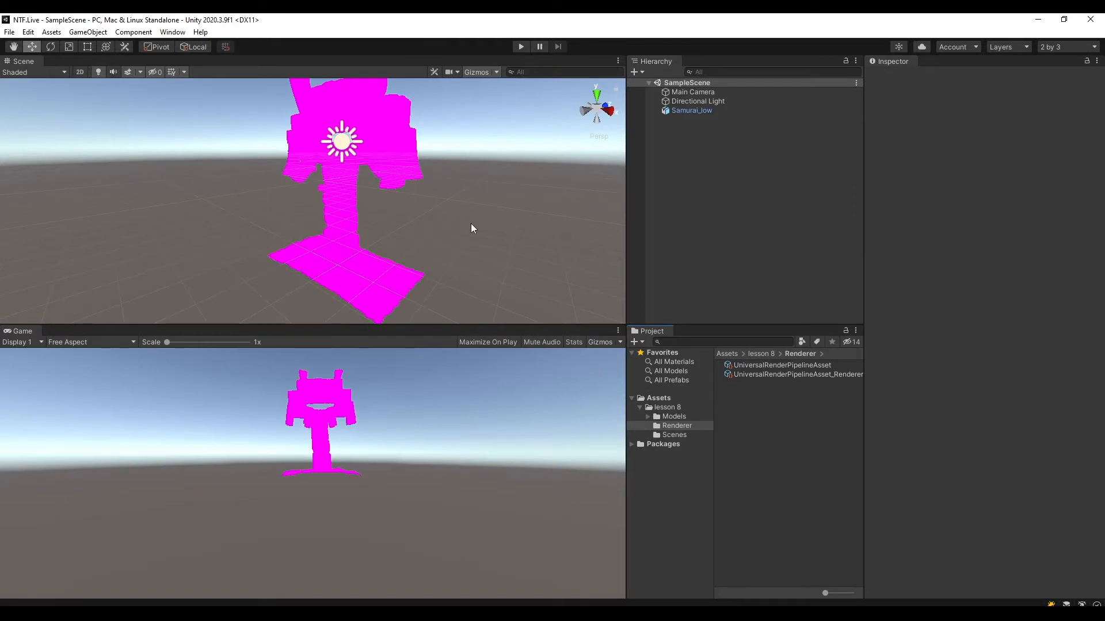
Change the shader of the model material in the Samurai Textures folder to Universal Render Pipeline/Lit.
left_click(675, 417)
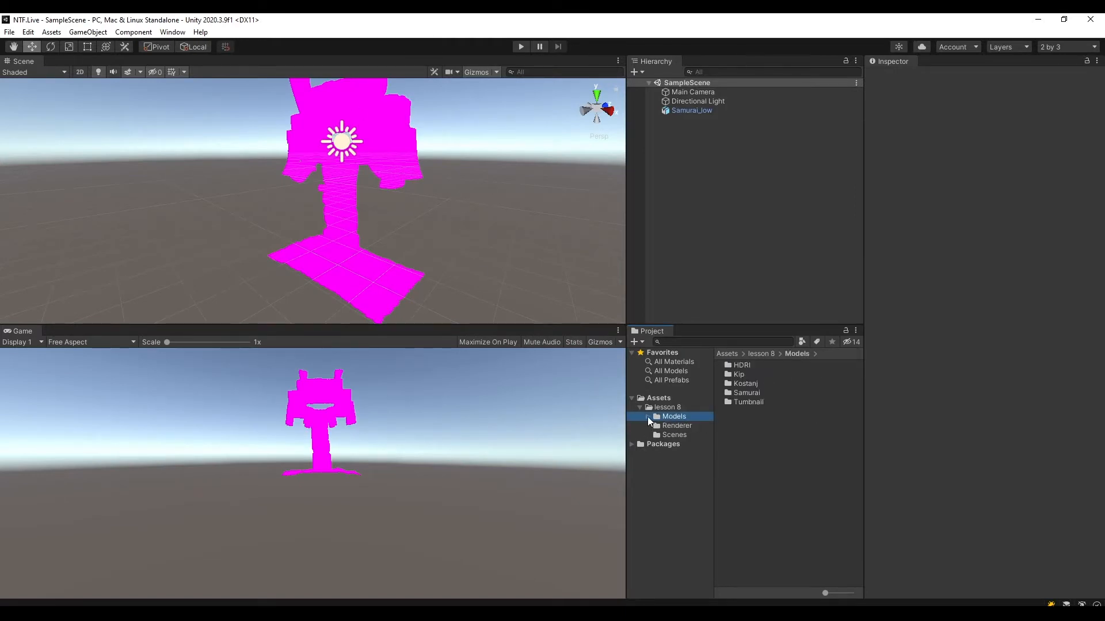
left_click(647, 417)
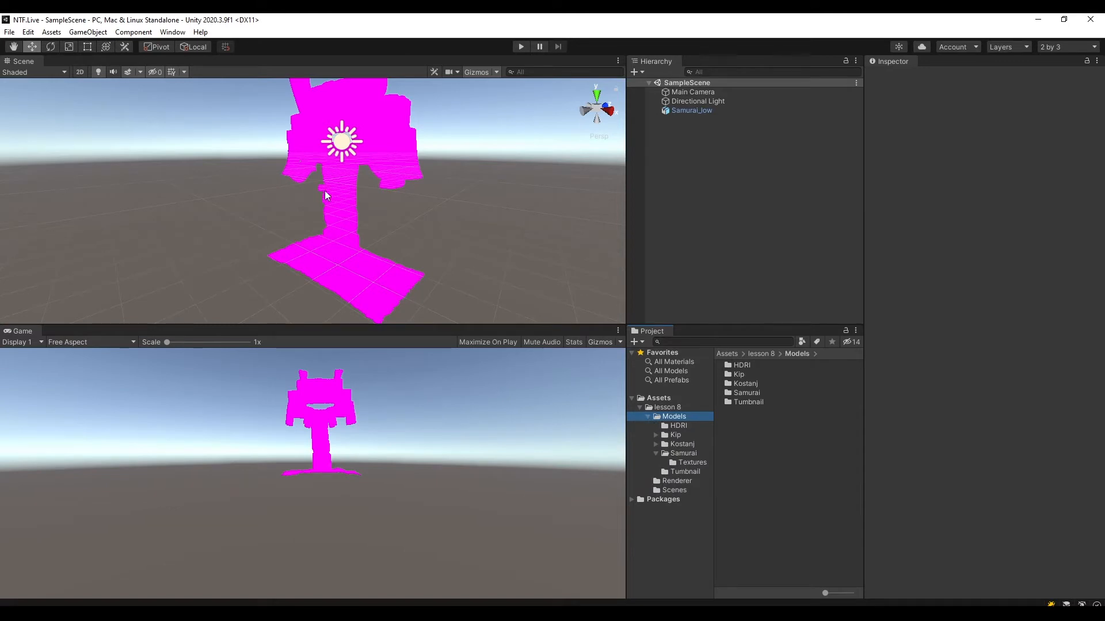
left_click(690, 454)
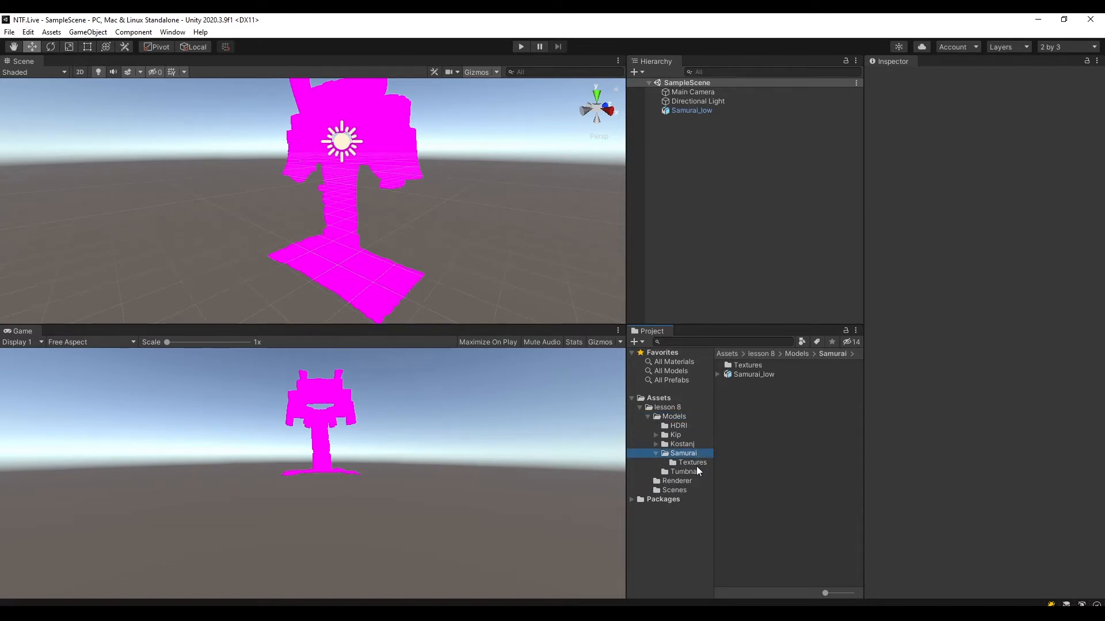
left_click(691, 463)
left_click(745, 365)
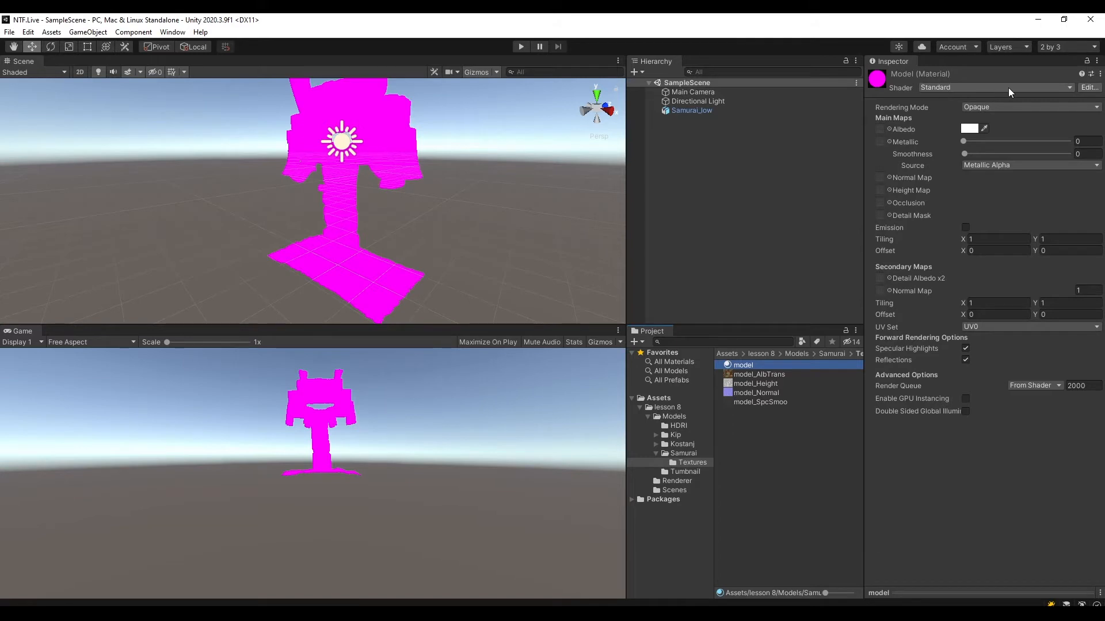
left_click(921, 88)
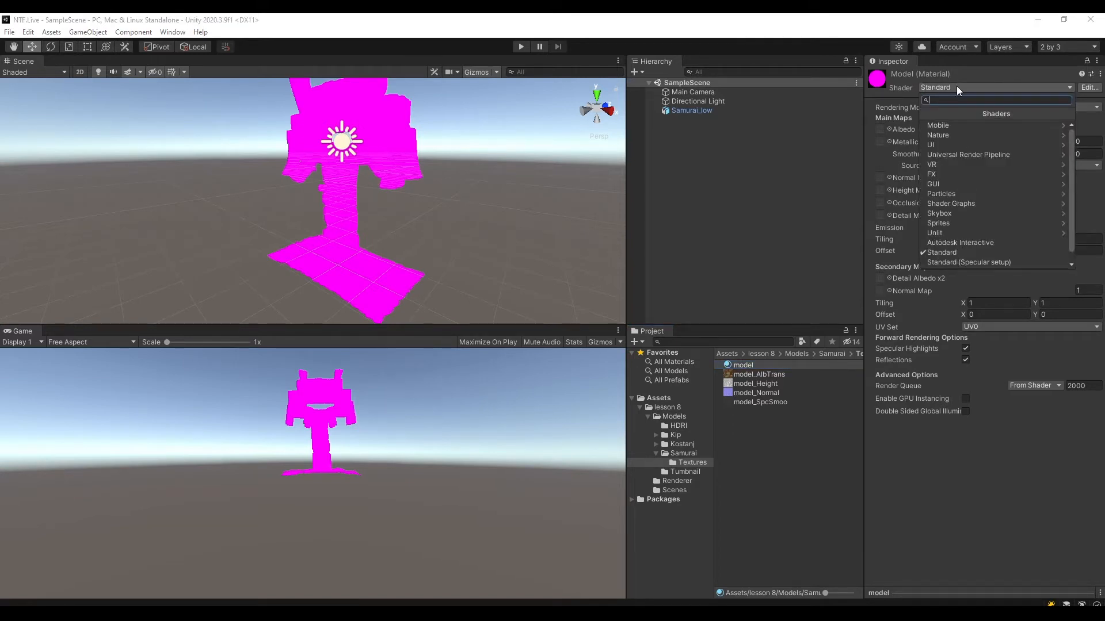
left_click(975, 153)
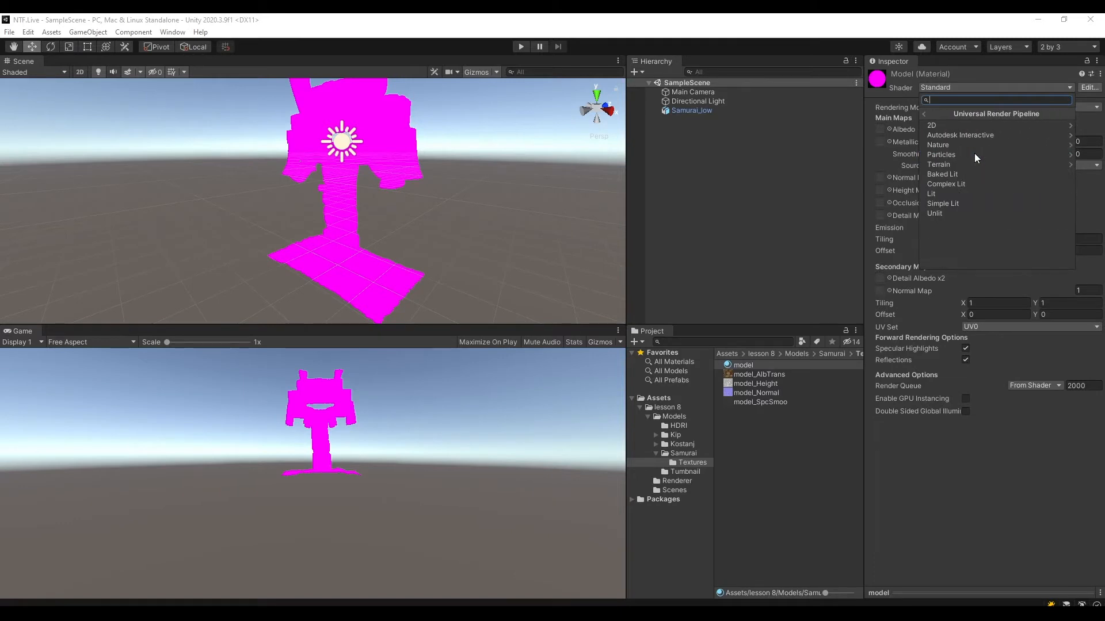
left_click(947, 193)
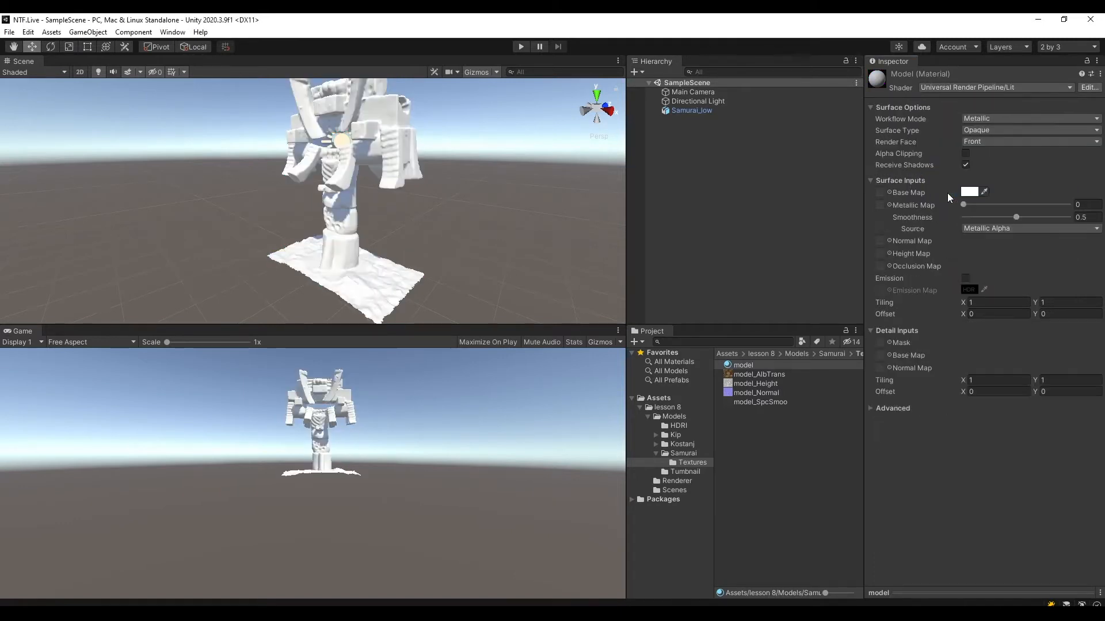
Set the Samurai material's workflow mode to Specular.
left_click_drag(343, 217, 478, 244, "alt")
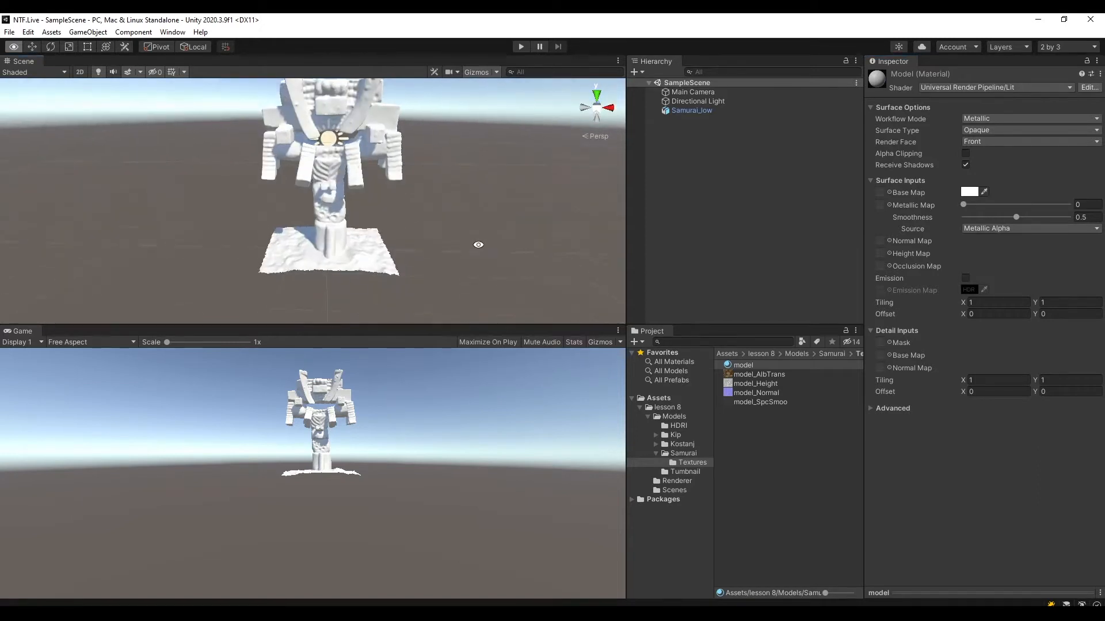
middle_click_drag(407, 228, 445, 187)
scroll(432, 279, "up", 3)
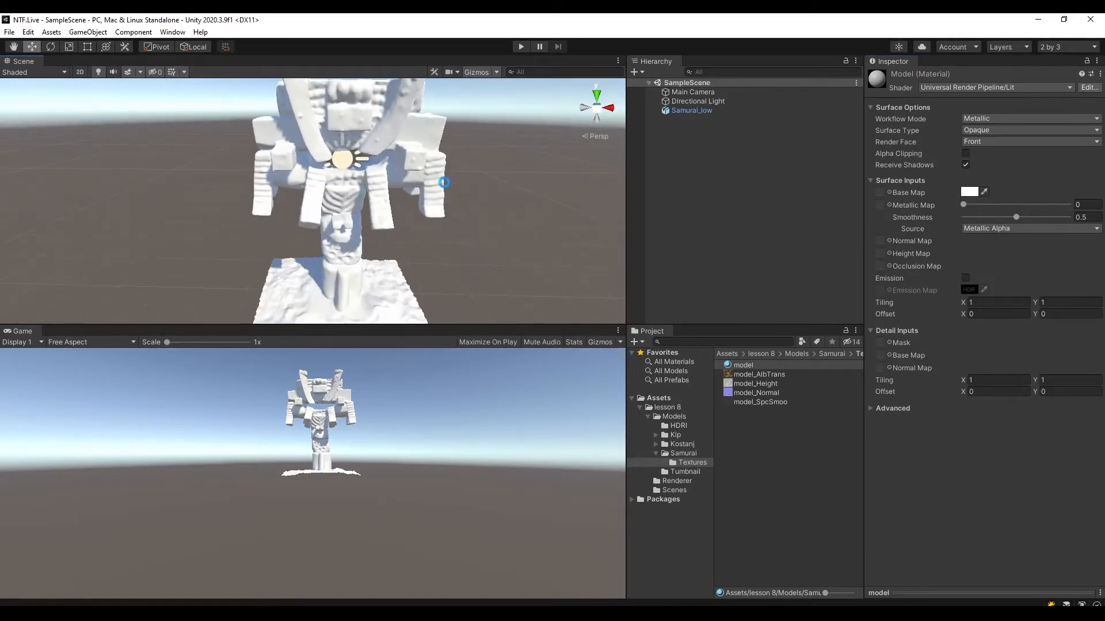
middle_click_drag(534, 231, 493, 247)
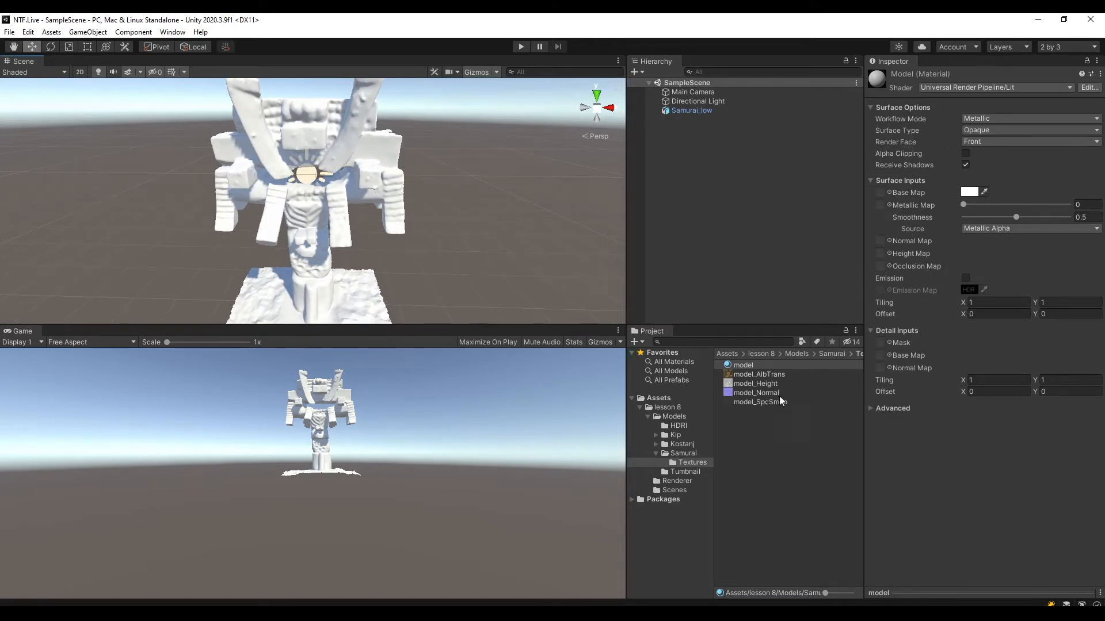
left_click(985, 118)
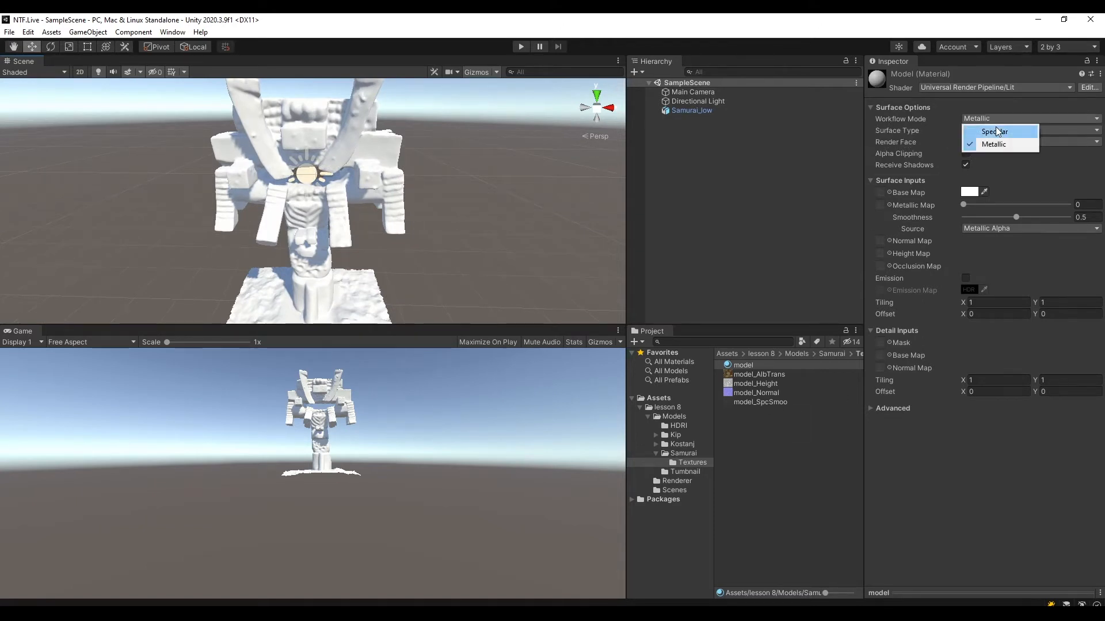
left_click(995, 131)
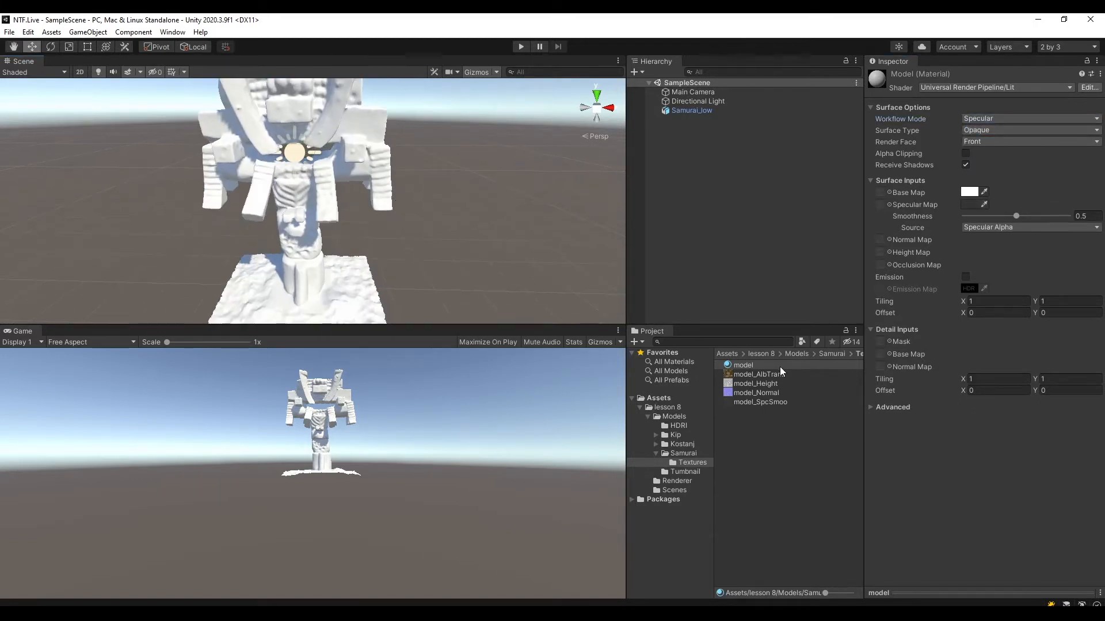
Assign the model_AlbTrans texture as the Samurai material's Base Map.
left_click(747, 375)
left_click(744, 365)
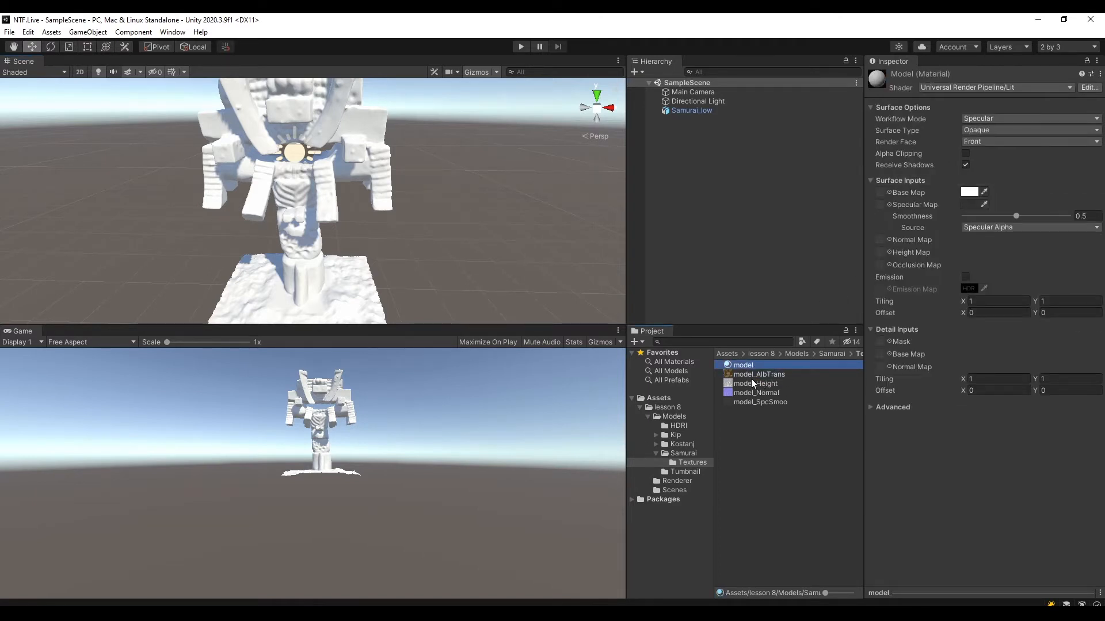
left_click_drag(750, 374, 880, 193)
middle_click_drag(373, 215, 475, 218)
left_click_drag(475, 217, 381, 219, "alt")
middle_click_drag(496, 217, 454, 216)
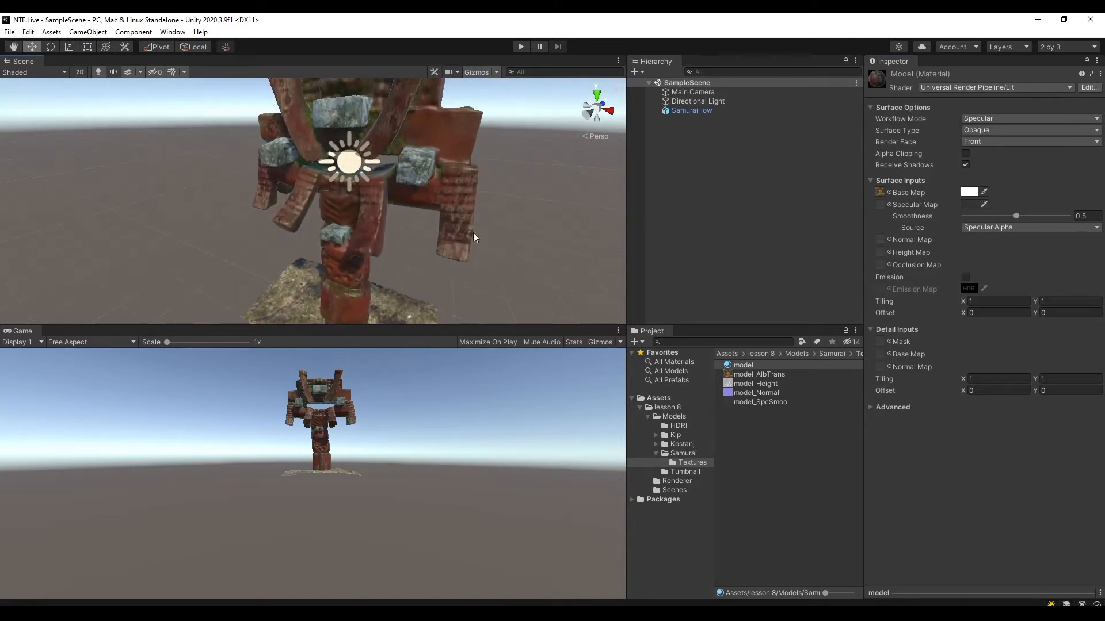
scroll(572, 265, "up", 2)
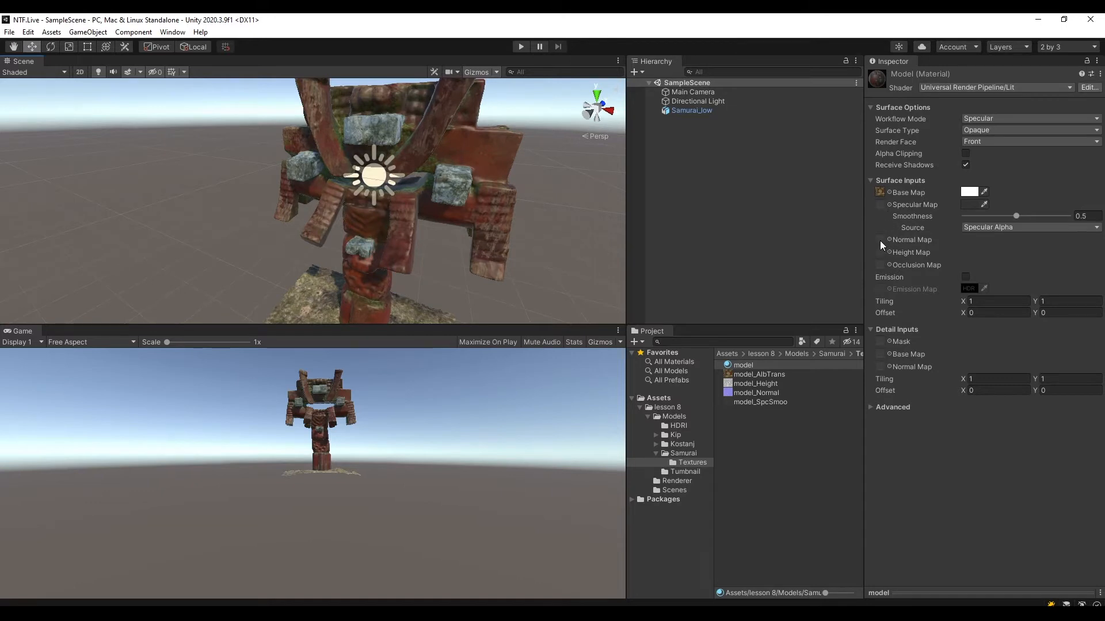
Assign model_Normal as the Samurai material's Normal Map and fix the texture so it is marked as a normal map.
left_click_drag(757, 392, 878, 239)
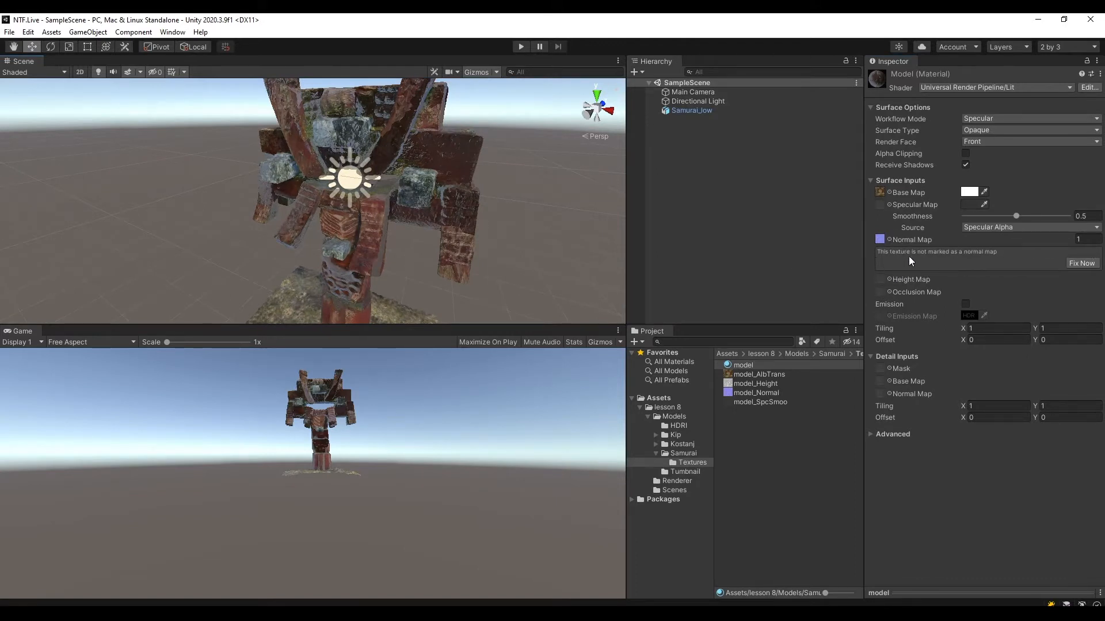
left_click(1086, 263)
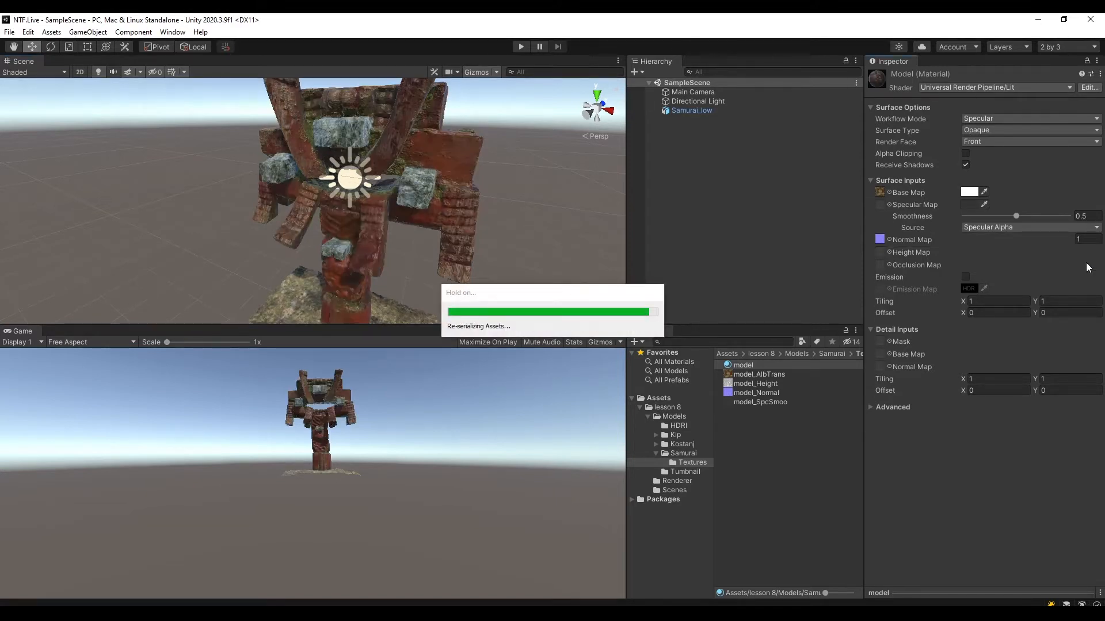
middle_click_drag(509, 219, 490, 209)
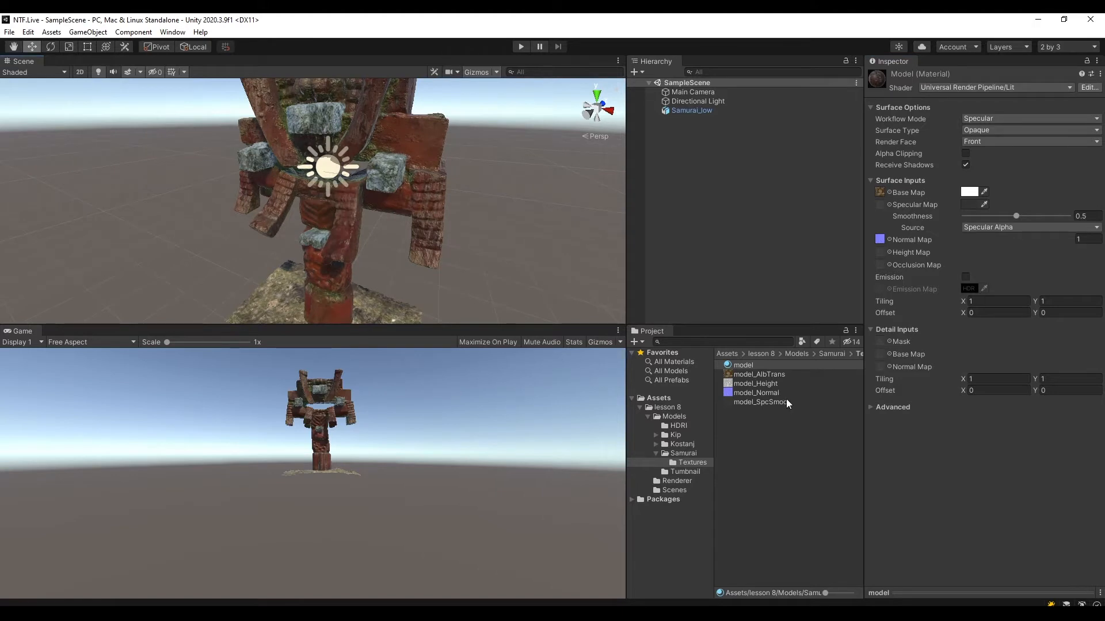
Assign model_Height as the Samurai material's Height Map and model_SpcSmoo as its Specular Map.
left_click(763, 383)
left_click_drag(762, 383, 878, 254)
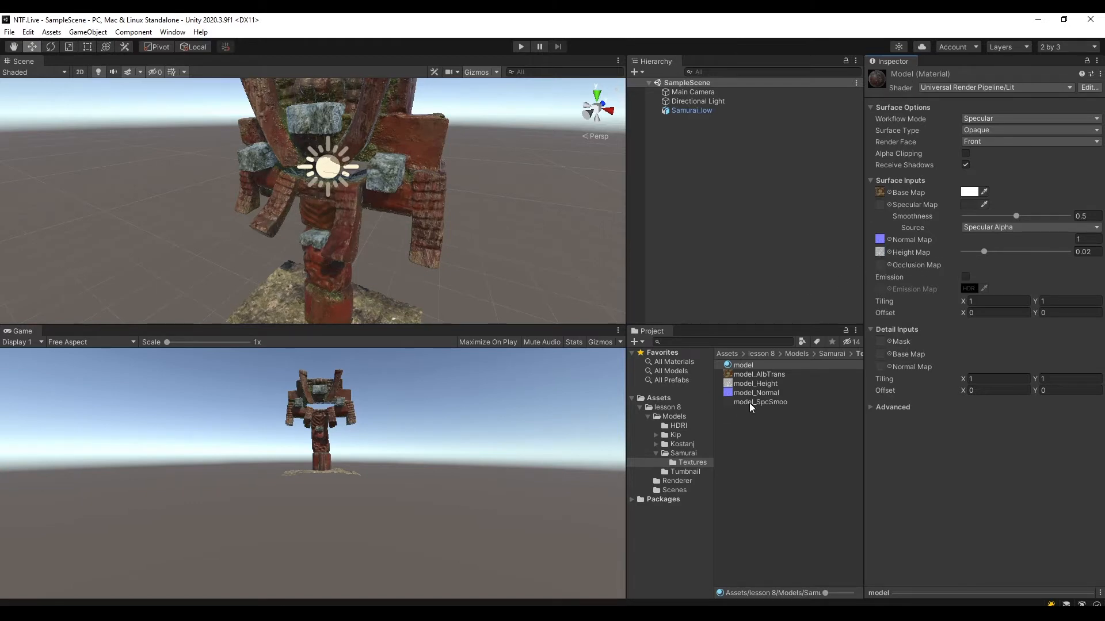
left_click_drag(748, 403, 880, 206)
left_click_drag(878, 205, 878, 206)
mouse_move(467, 214)
middle_mouse_down()
mouse_move(515, 231)
mouse_move(472, 206)
middle_mouse_up()
Enlarge the Scene and Hierarchy areas and examine the textured Samurai model from several sides.
left_click_drag(407, 325, 407, 368)
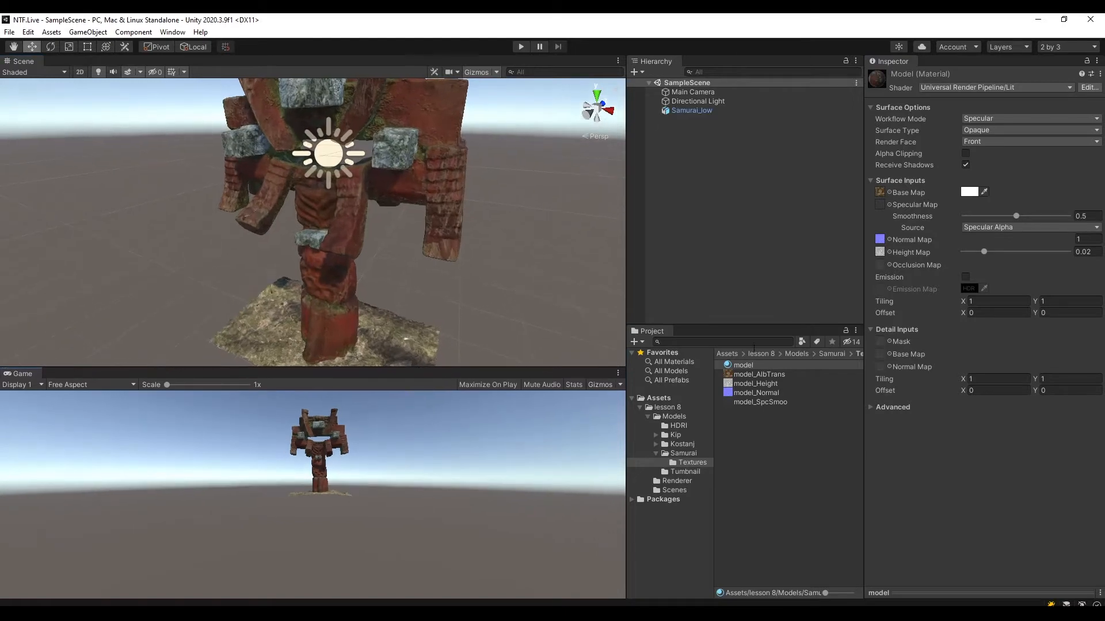
left_click_drag(750, 325, 750, 368)
left_click_drag(403, 270, 453, 223, "alt")
middle_click_drag(436, 251, 472, 202)
left_click_drag(472, 202, 422, 212, "alt")
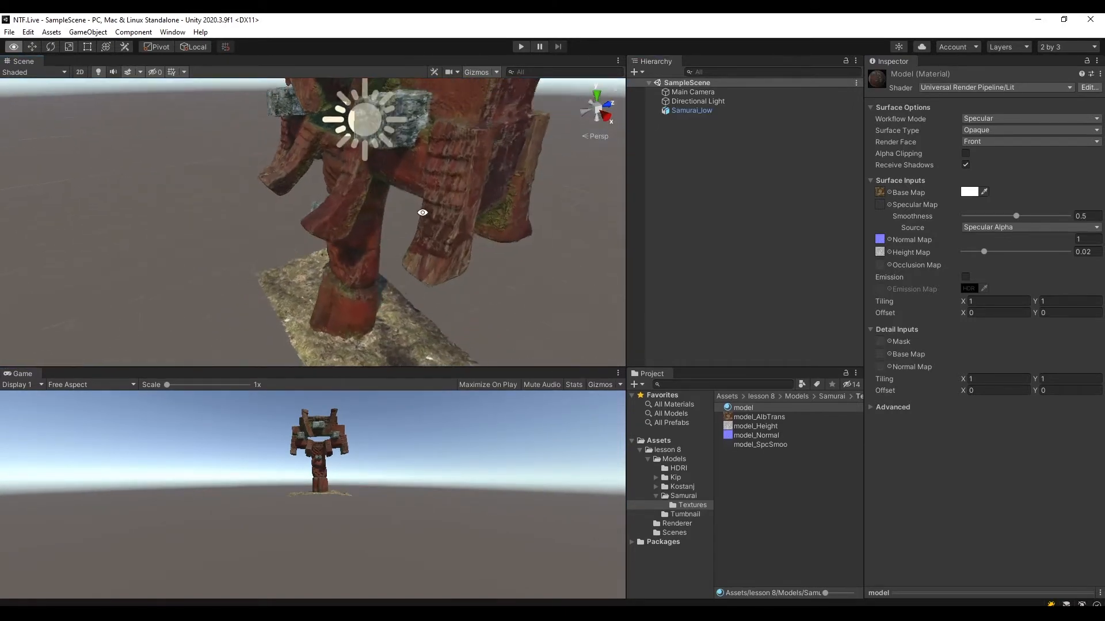
middle_click_drag(421, 212, 494, 231)
left_click_drag(493, 232, 460, 221, "alt")
middle_click_drag(460, 221, 428, 203)
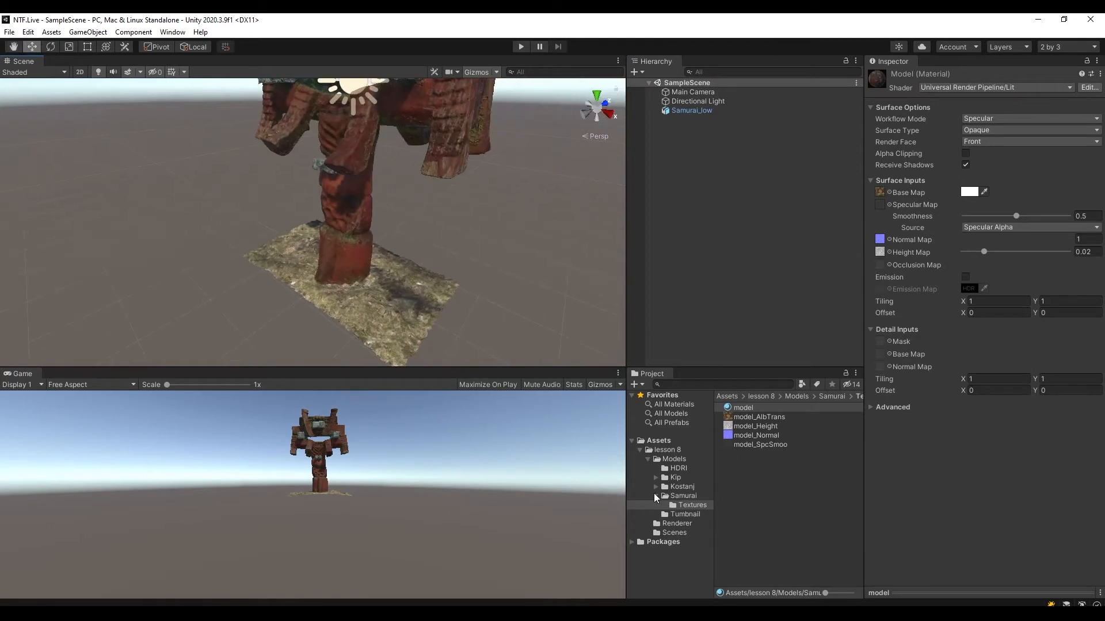
Extract the embedded materials of KostanUDIM_low into the Kostanj Textures folder and view the settings of UDIM1001_MAT there.
left_click(656, 496)
left_click(681, 486)
left_click_drag(413, 195, 424, 273, "alt")
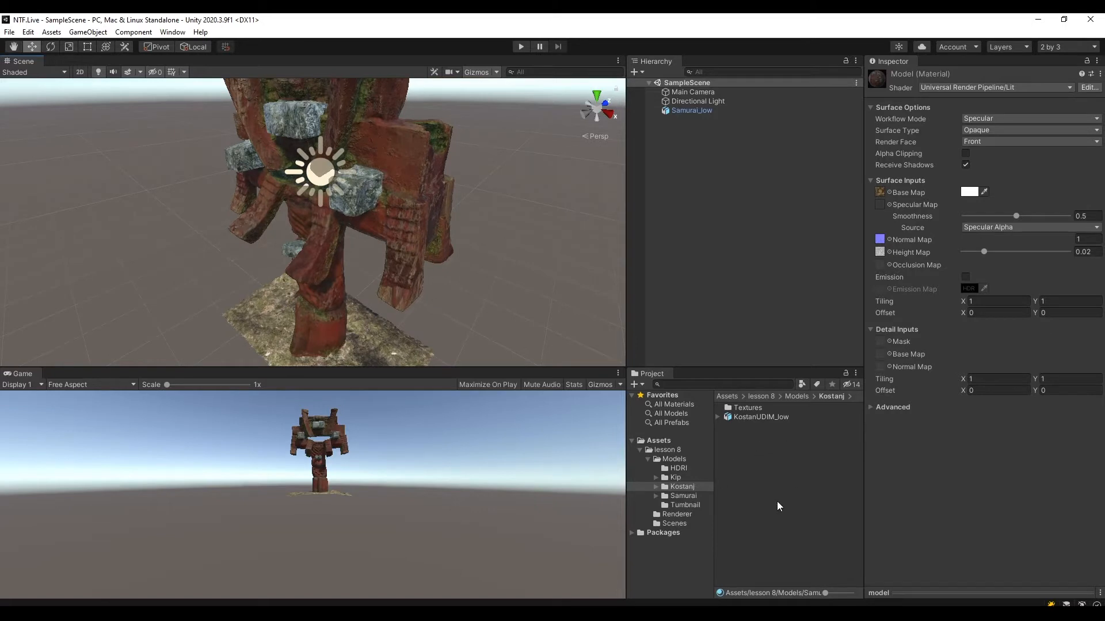
left_click(672, 487)
left_click(755, 417)
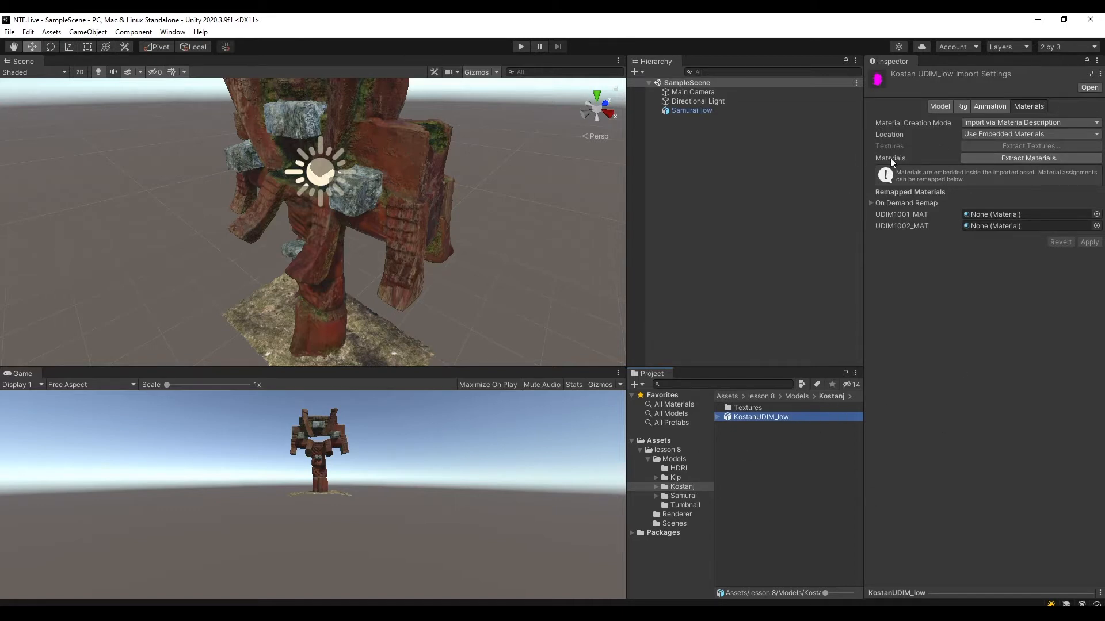
left_click(1029, 158)
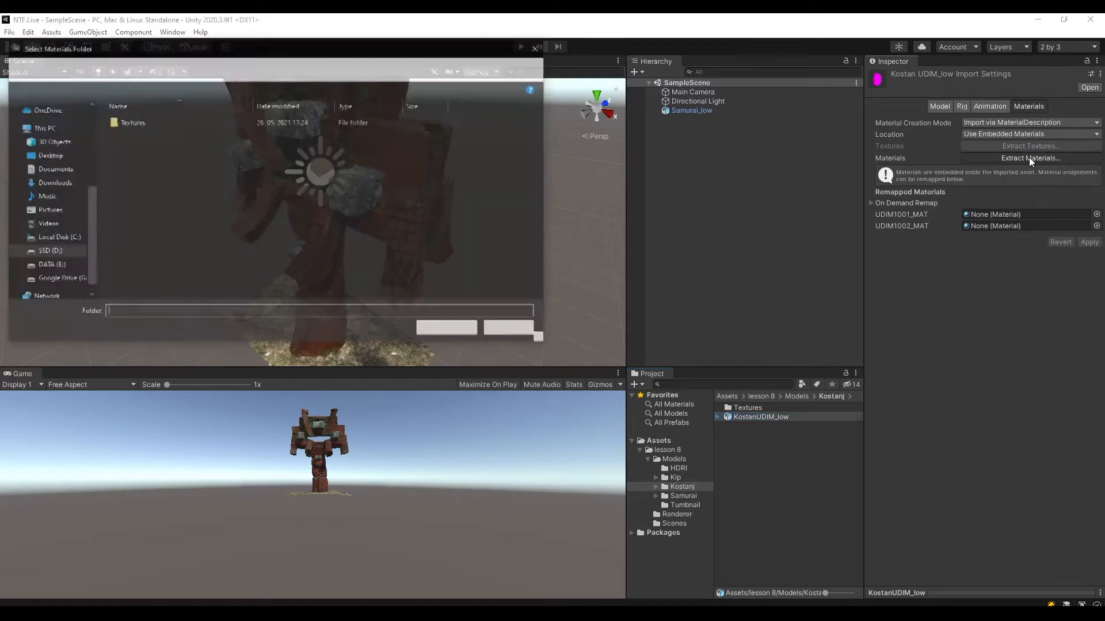
left_click(141, 122)
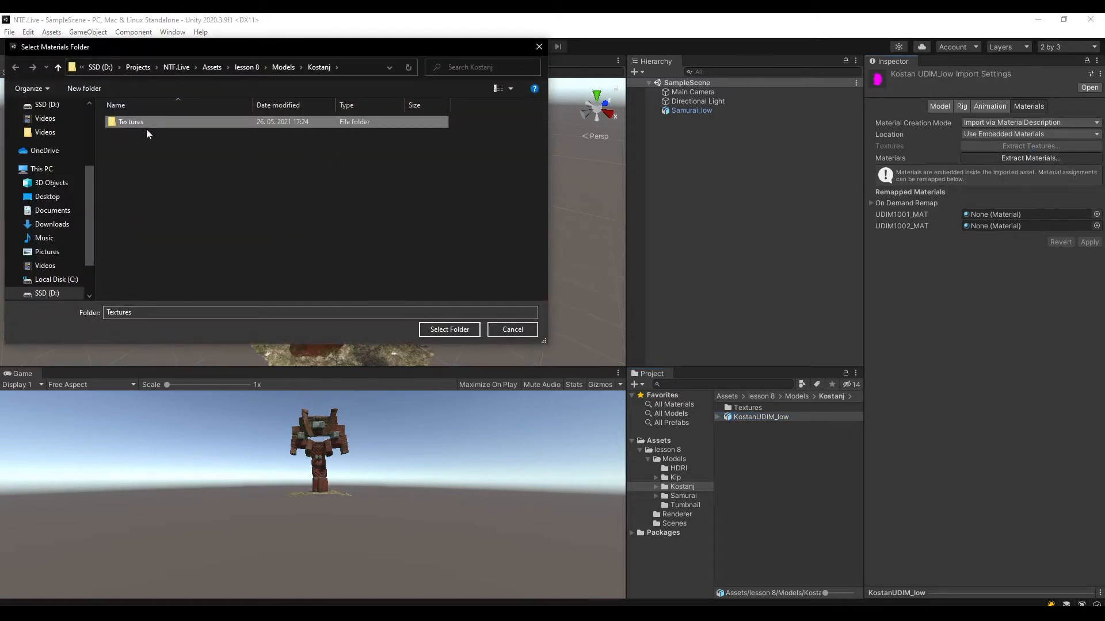
left_click(468, 329)
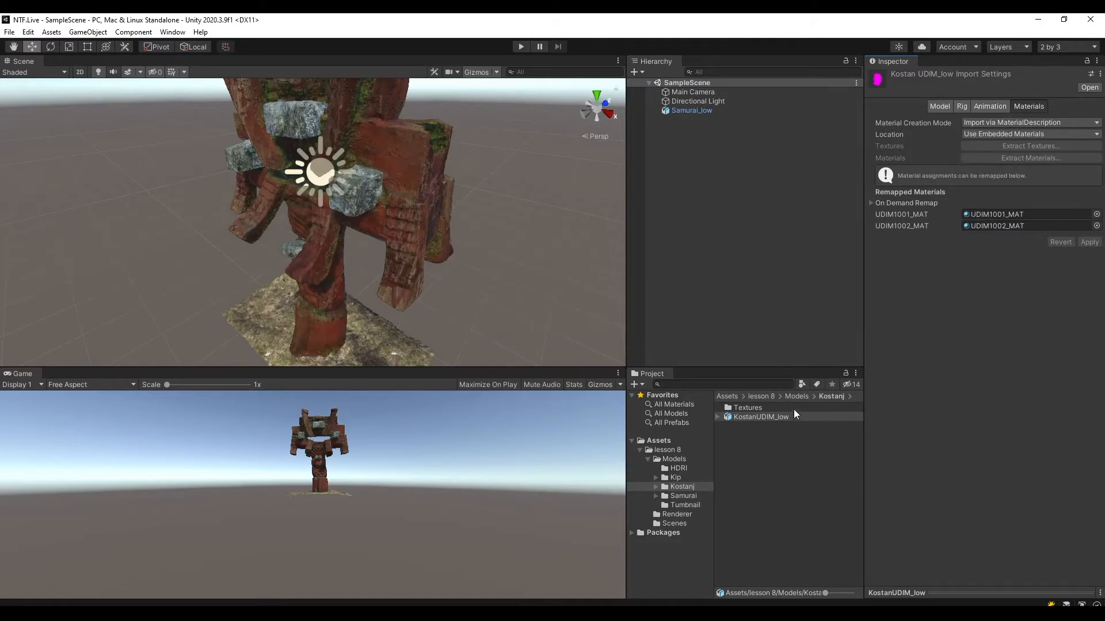
double_click(746, 408)
left_click(768, 464)
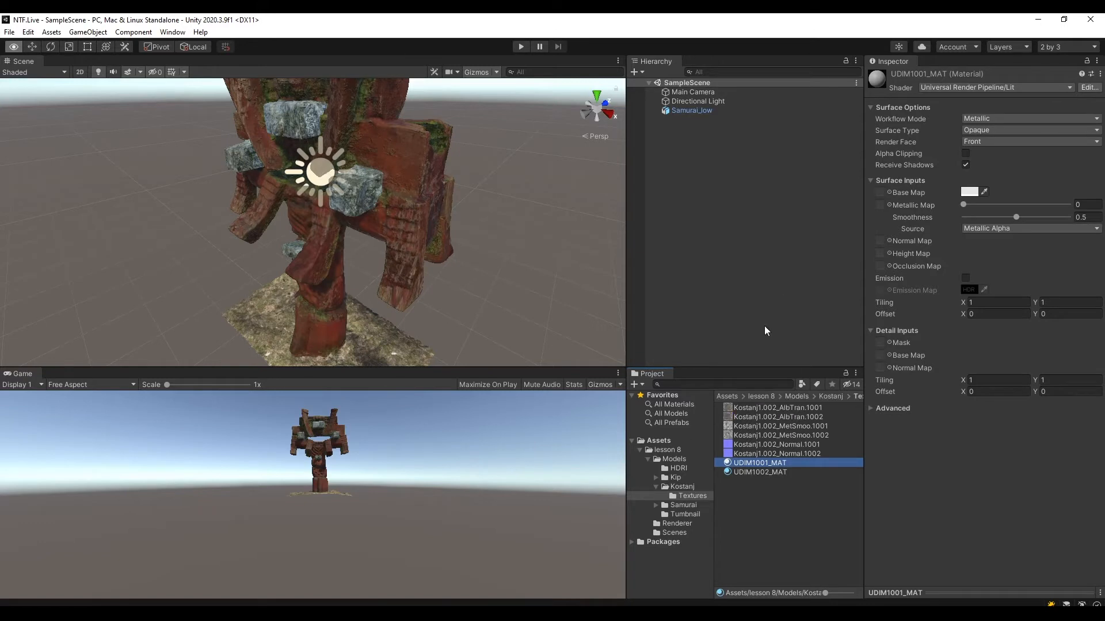
Add the KostanUDIM_low model from the Kostanj folder to SampleScene.
left_click(691, 487)
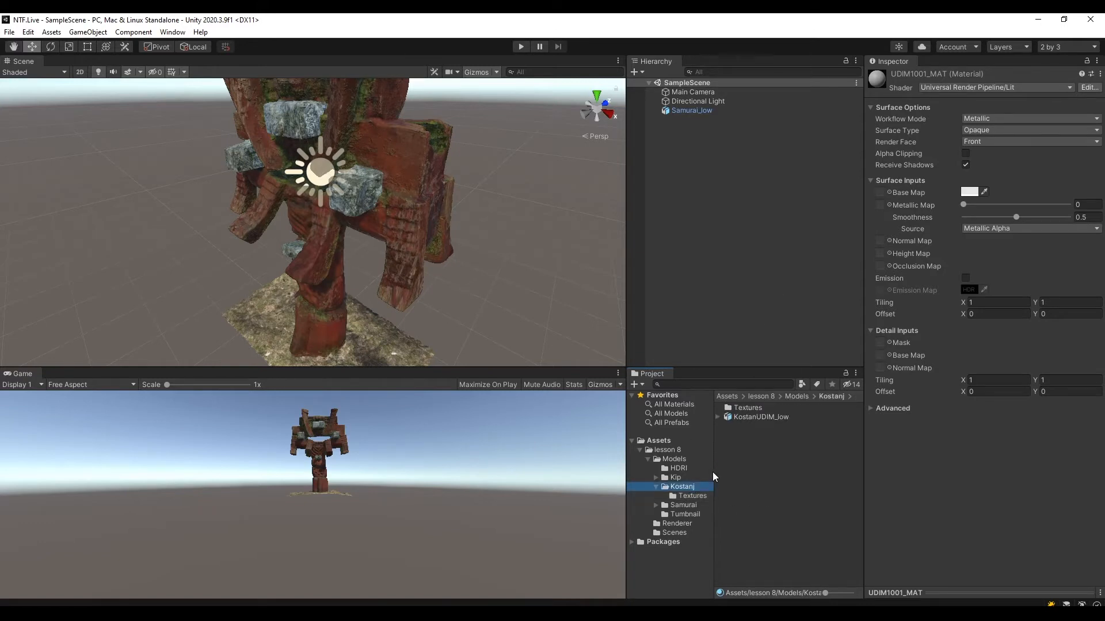
scroll(527, 229, "up", 3)
scroll(527, 229, "down", 2)
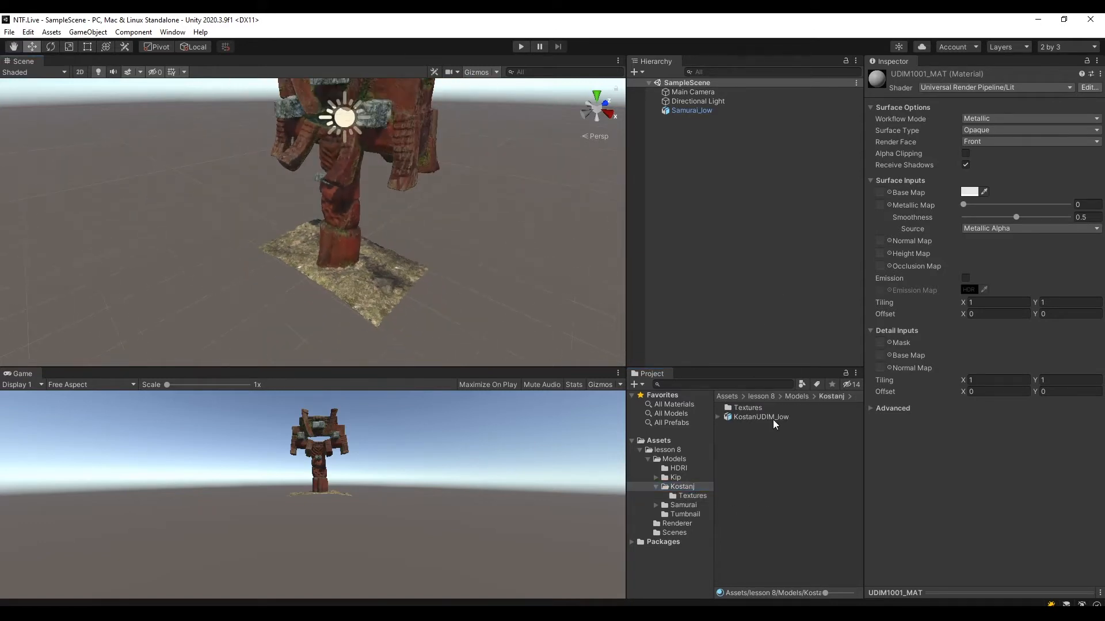
left_click_drag(772, 417, 719, 266)
left_click_drag(702, 147, 755, 386)
left_click_drag(747, 416, 727, 195)
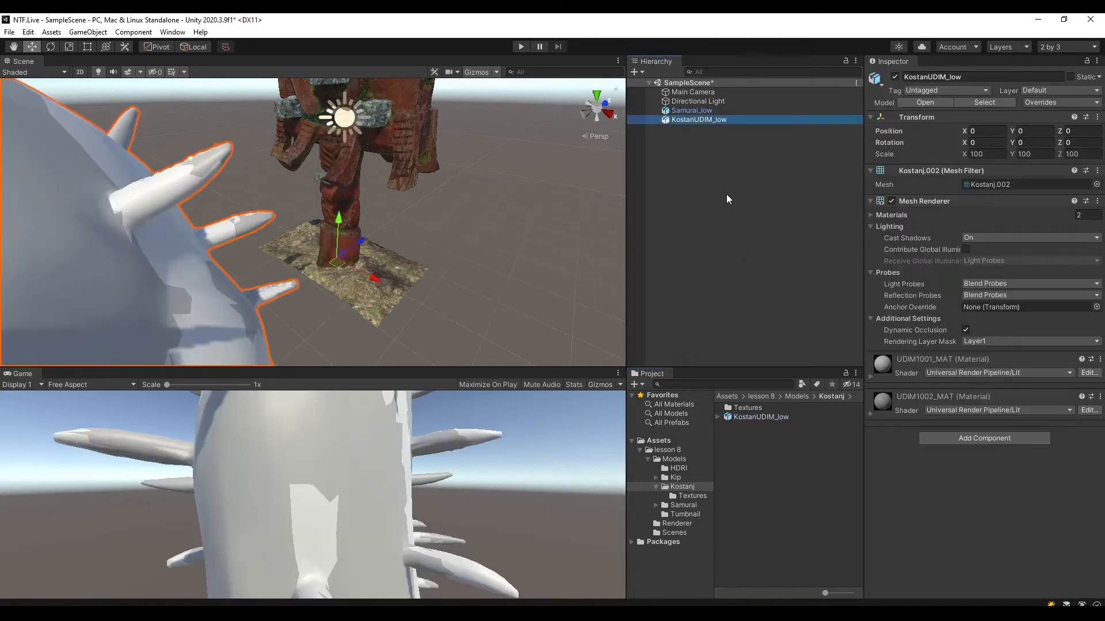
Examine the size and surface of the KostanUDIM_low model beside the Samurai model in the scene.
middle_click_drag(381, 275, 516, 225)
scroll(516, 225, "down", 5)
left_click_drag(550, 272, 928, 253, "alt")
middle_click_drag(412, 211, 548, 218)
scroll(481, 234, "up", 2)
scroll(472, 207, "up", 3)
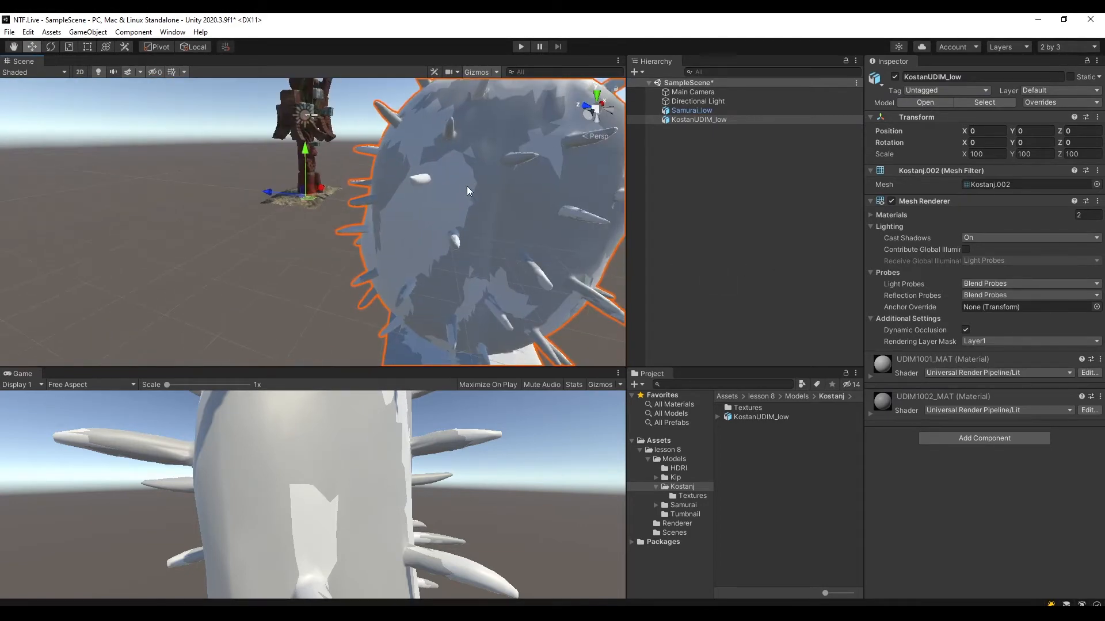
left_click_drag(461, 189, 464, 268, "alt")
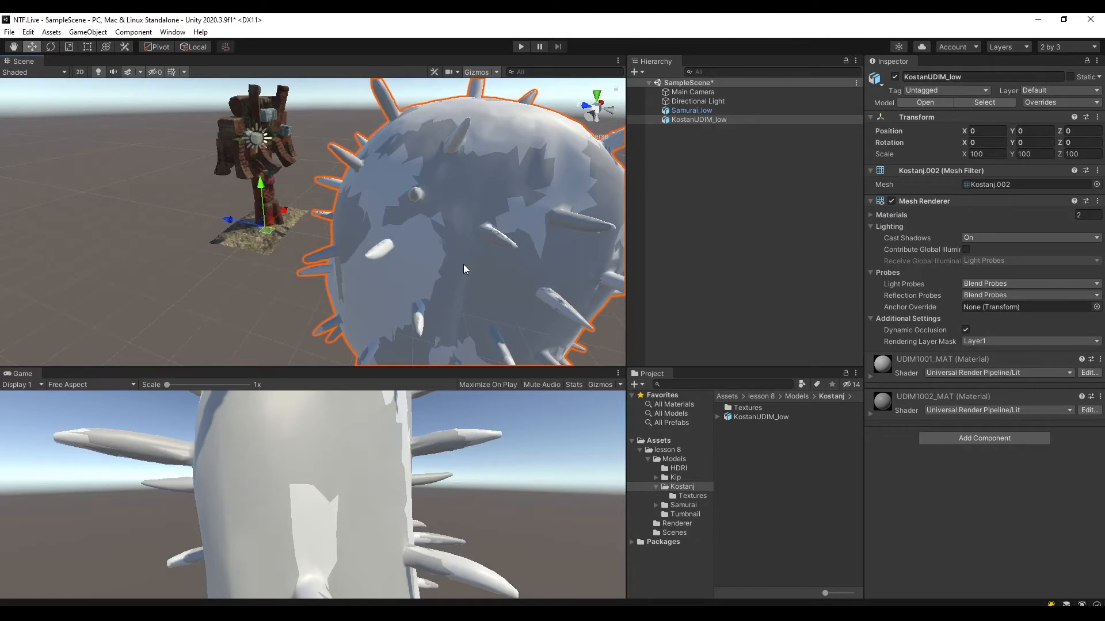
left_click_drag(464, 269, 300, 258, "alt")
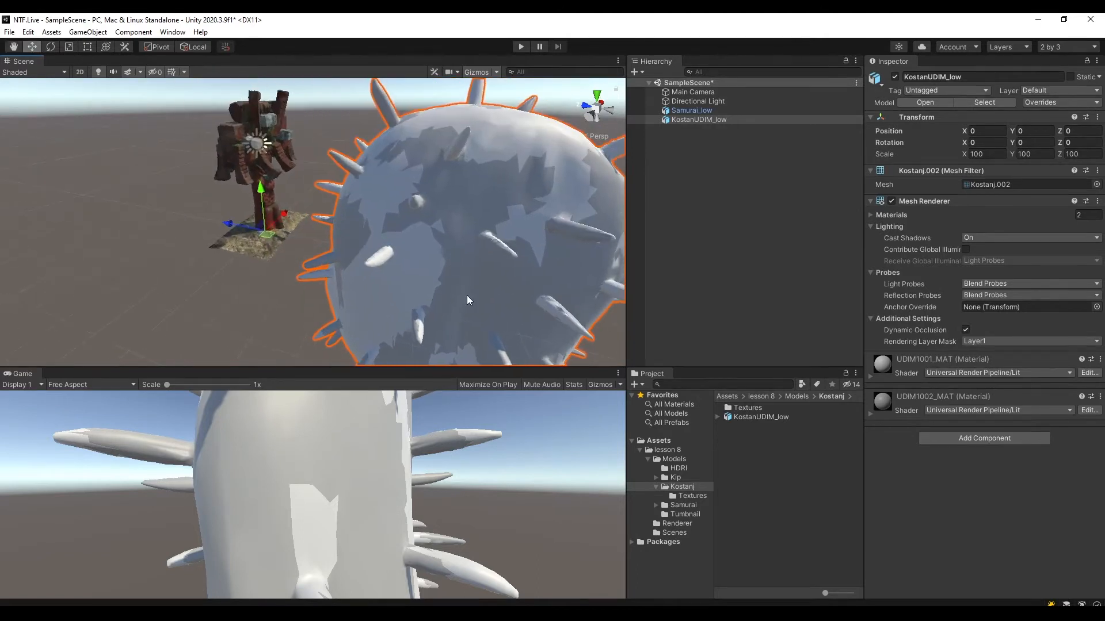
Save SampleScene with the added KostanUDIM_low model.
key("ctrl+s")
middle_click_drag(456, 291, 461, 220)
scroll(461, 220, "down", 4)
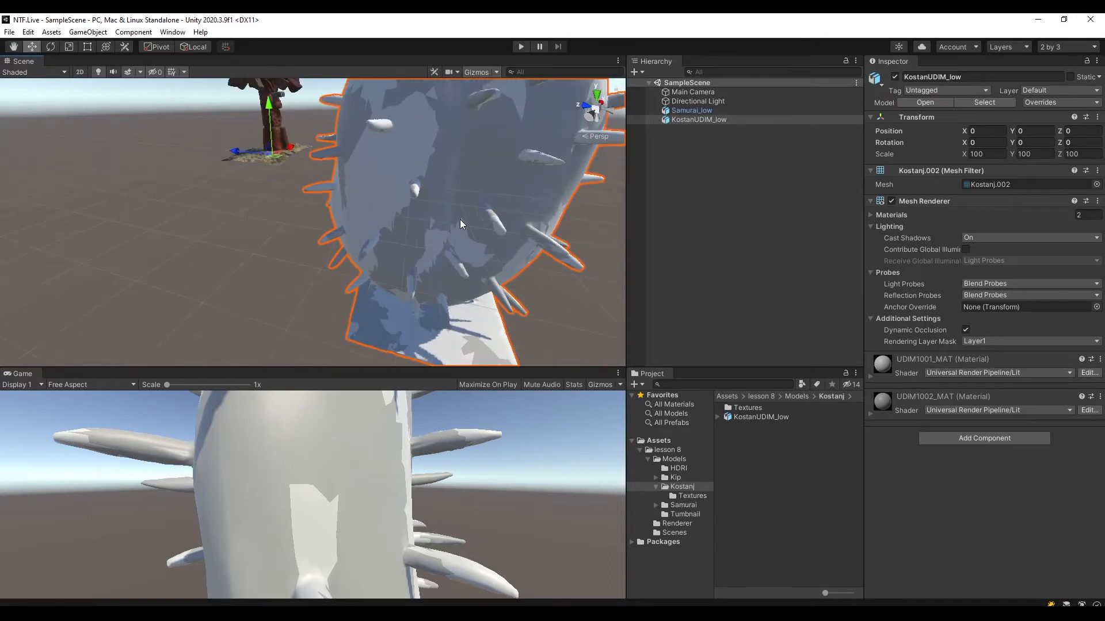
Create an empty object named Kostanj at the root of SampleScene and reset its transform.
middle_click_drag(482, 167, 500, 231)
left_click(670, 147)
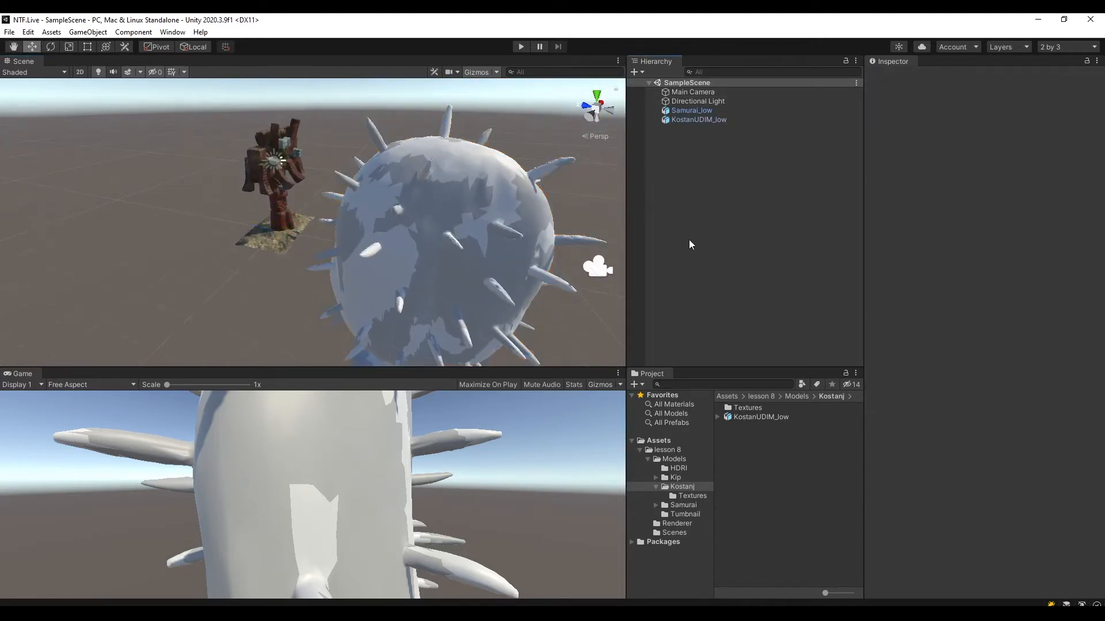
right_click(687, 144)
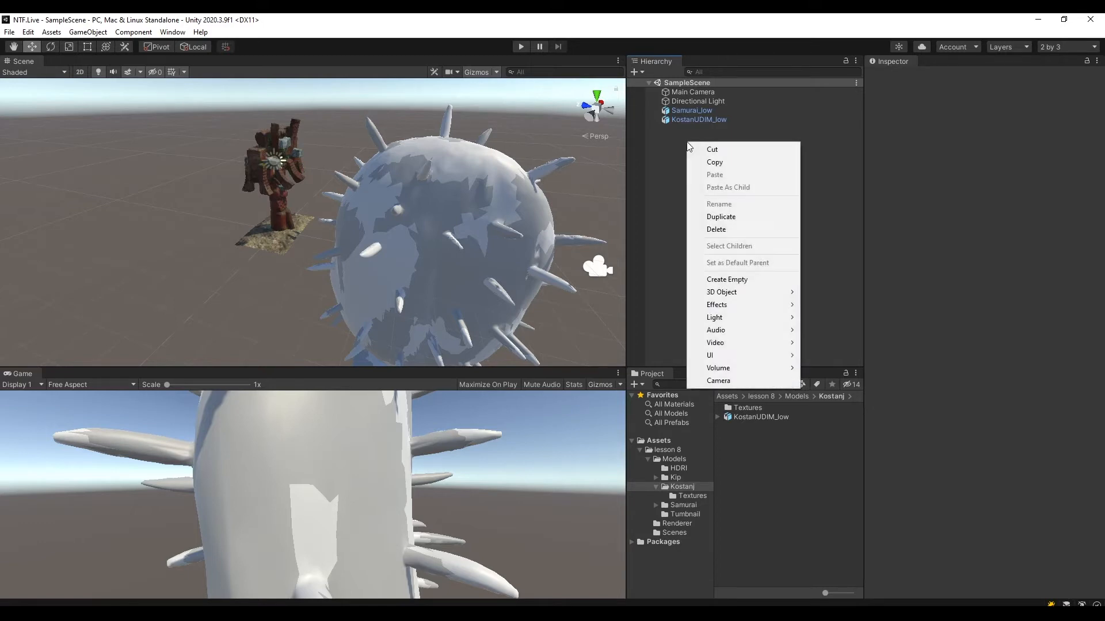
left_click(736, 280)
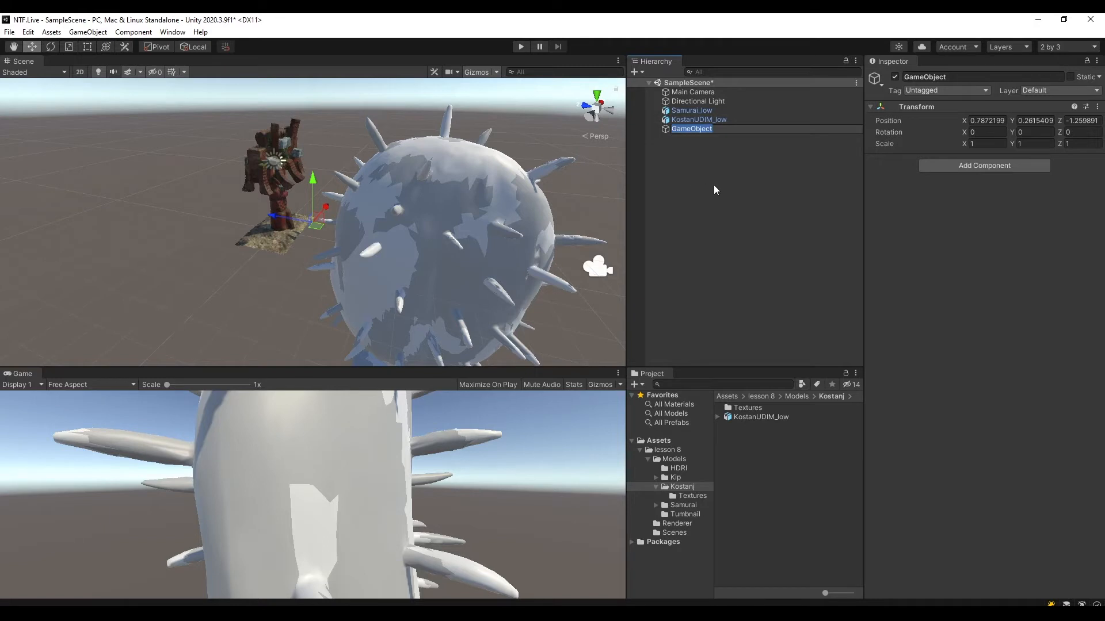
type("Kostanj")
key("Return")
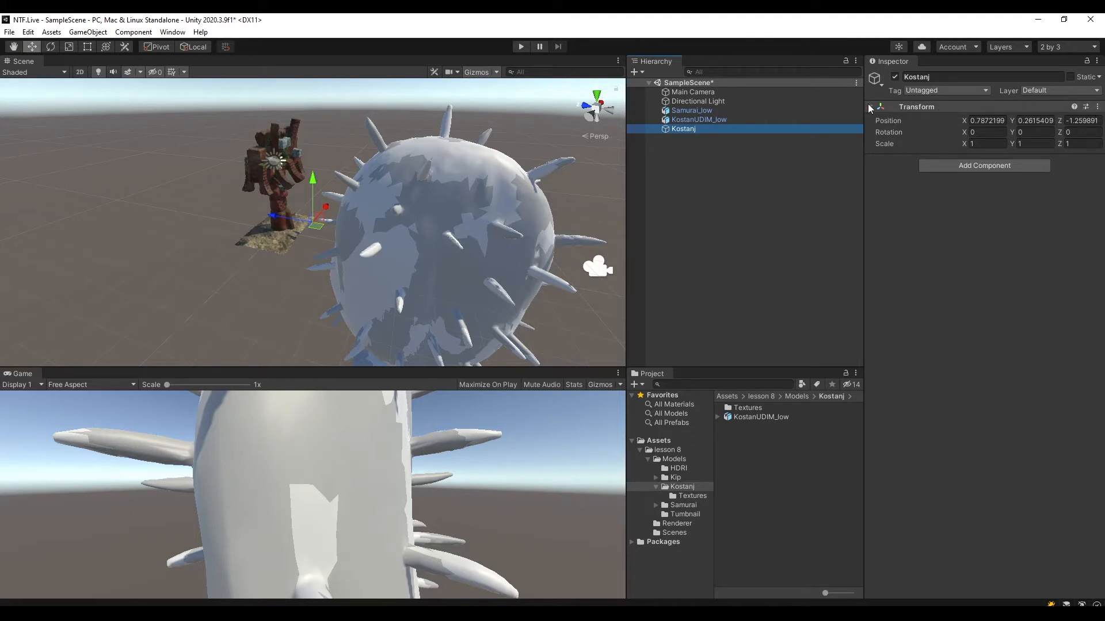
left_click(1098, 107)
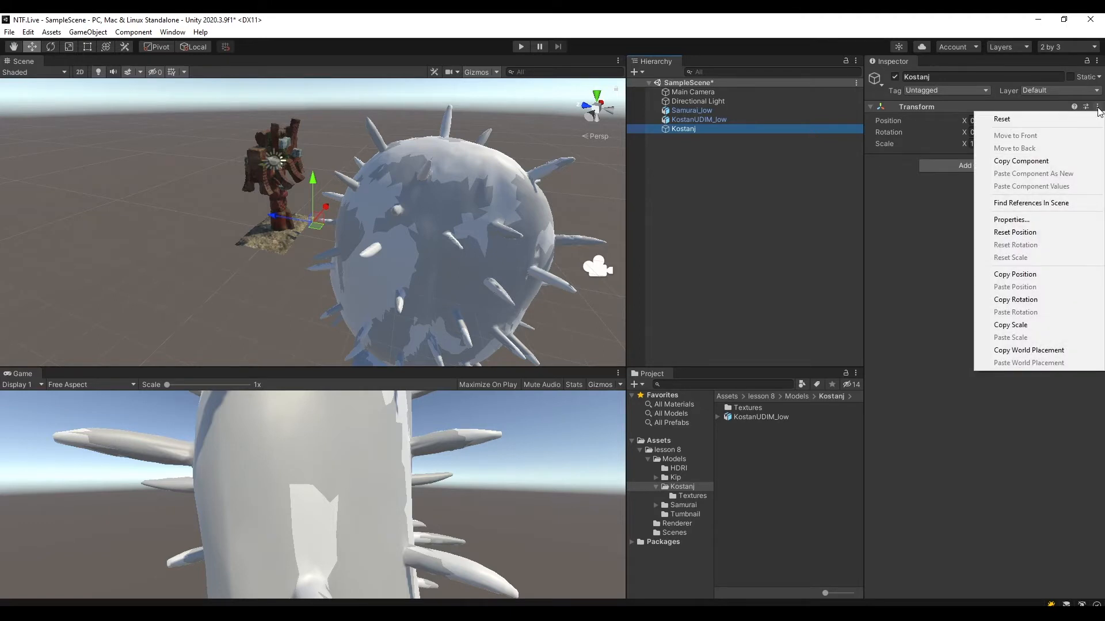
left_click(1018, 120)
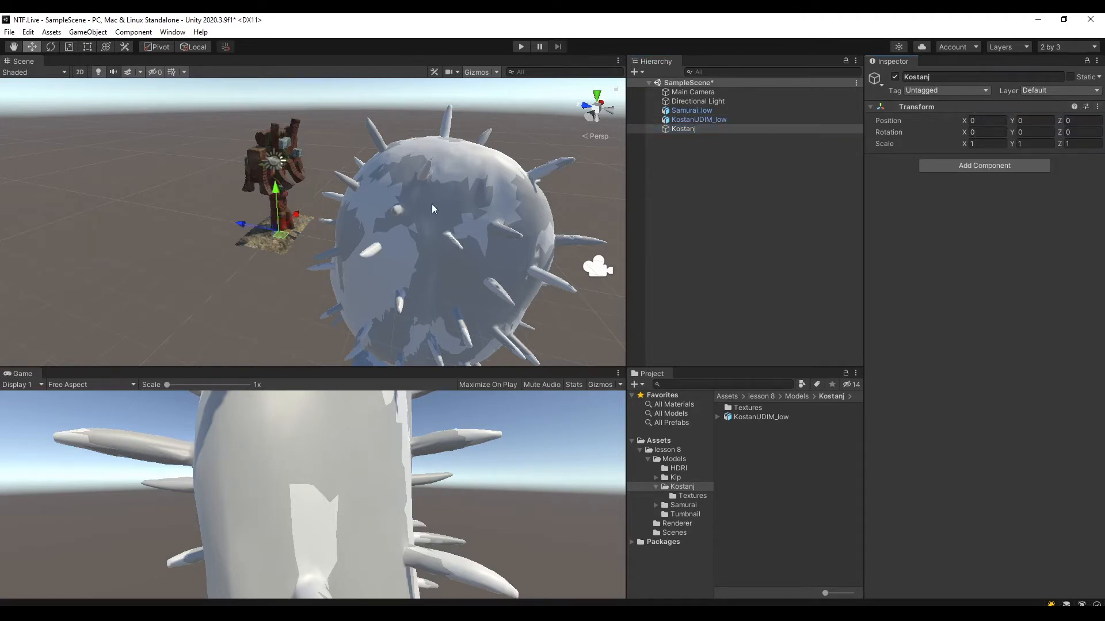
Make the KostanUDIM_low model a child of the empty Kostanj object.
middle_click_drag(379, 190, 463, 175)
key("f")
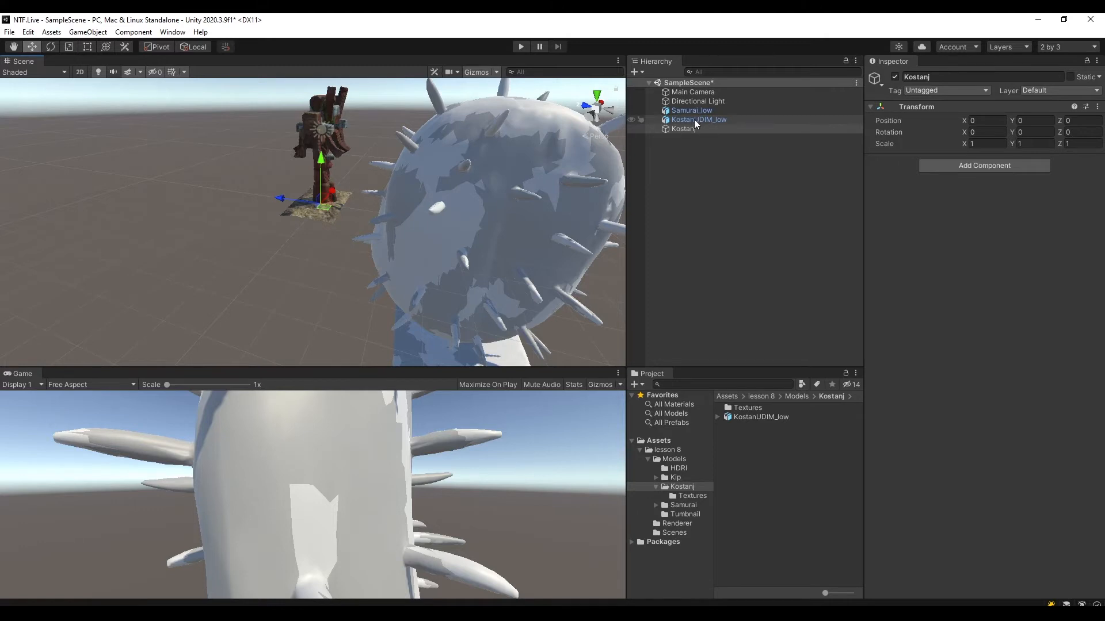
mouse_move(696, 123)
left_mouse_down()
mouse_move(690, 137)
mouse_move(685, 129)
left_mouse_up()
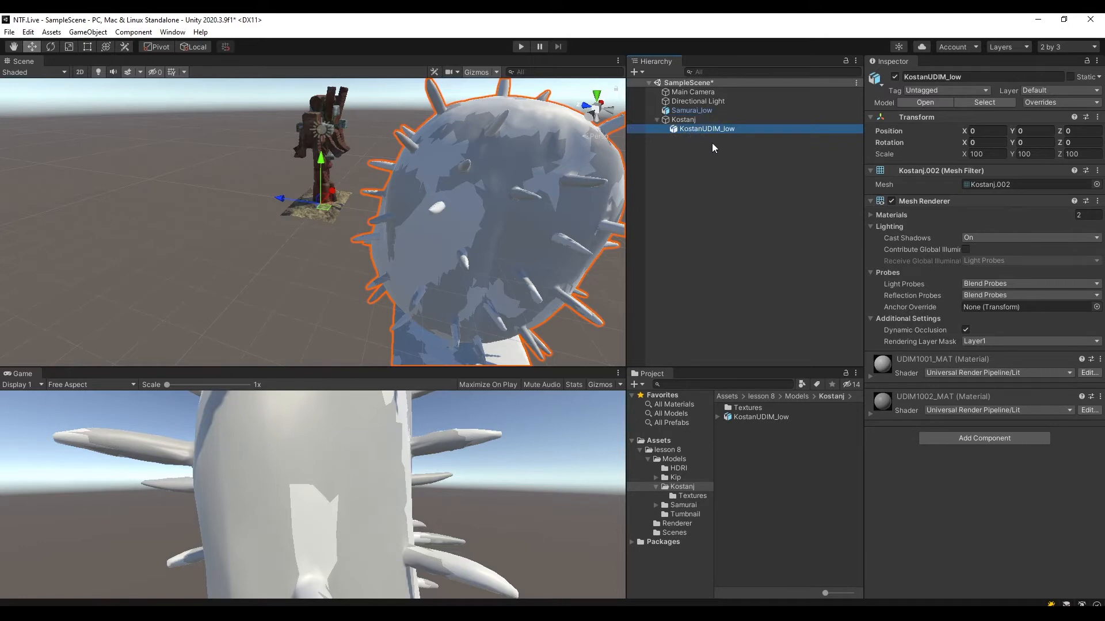
Try moving the Kostanj parent 2 units along Z together with its child model, and undo the move.
left_click(683, 119)
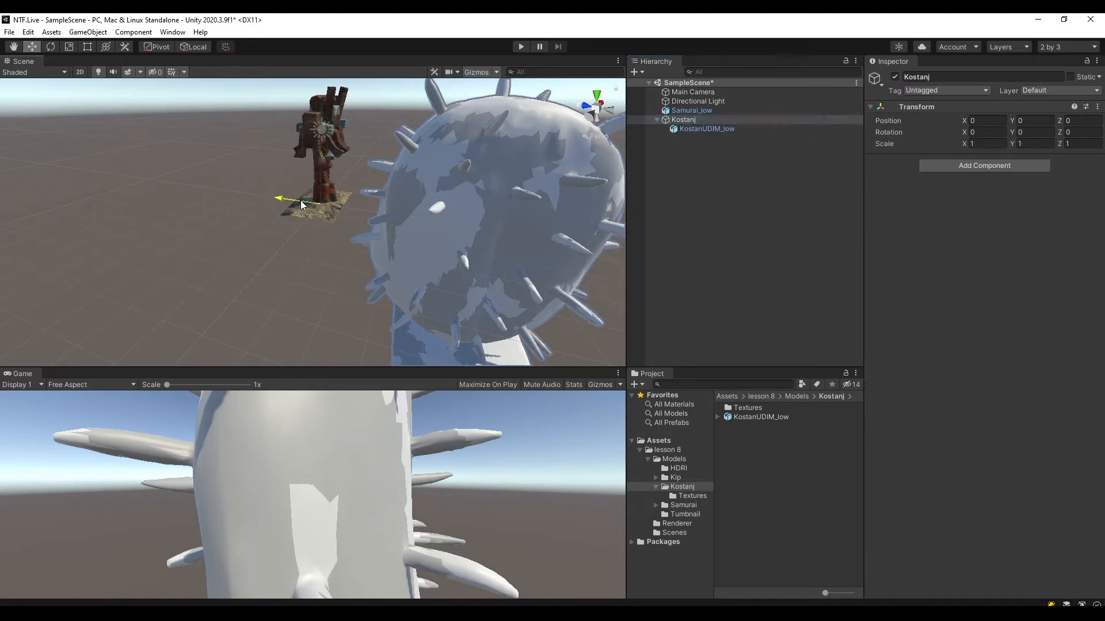
left_click_drag(300, 201, 264, 181)
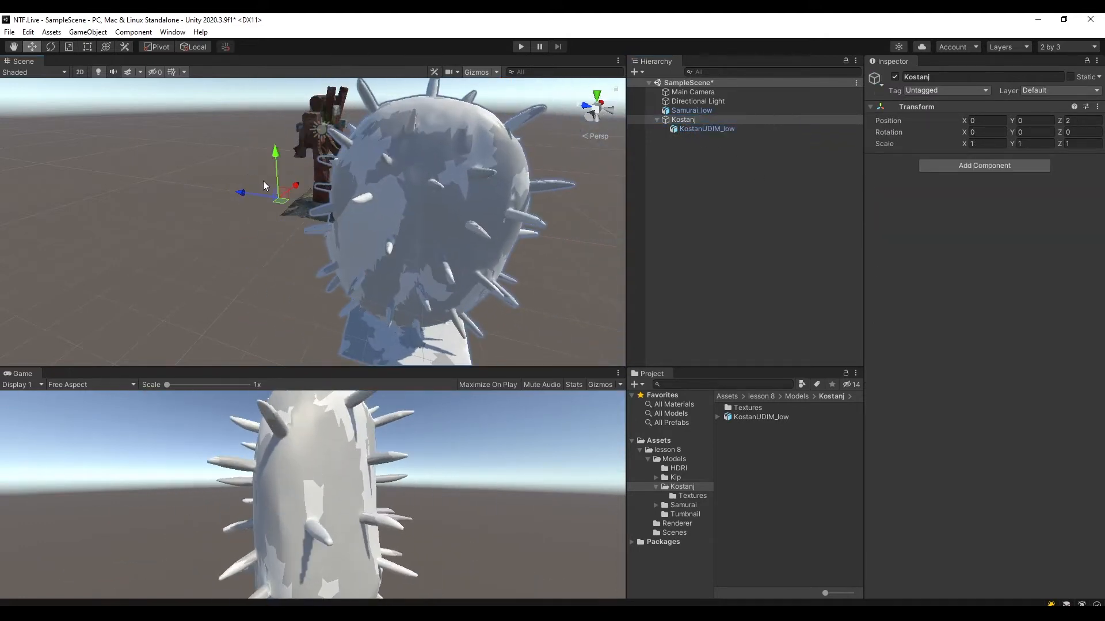
key("ctrl+z")
Examine where the pivots of Kostanj, KostanUDIM_low and Samurai_low sit relative to the model geometry.
left_click(702, 131)
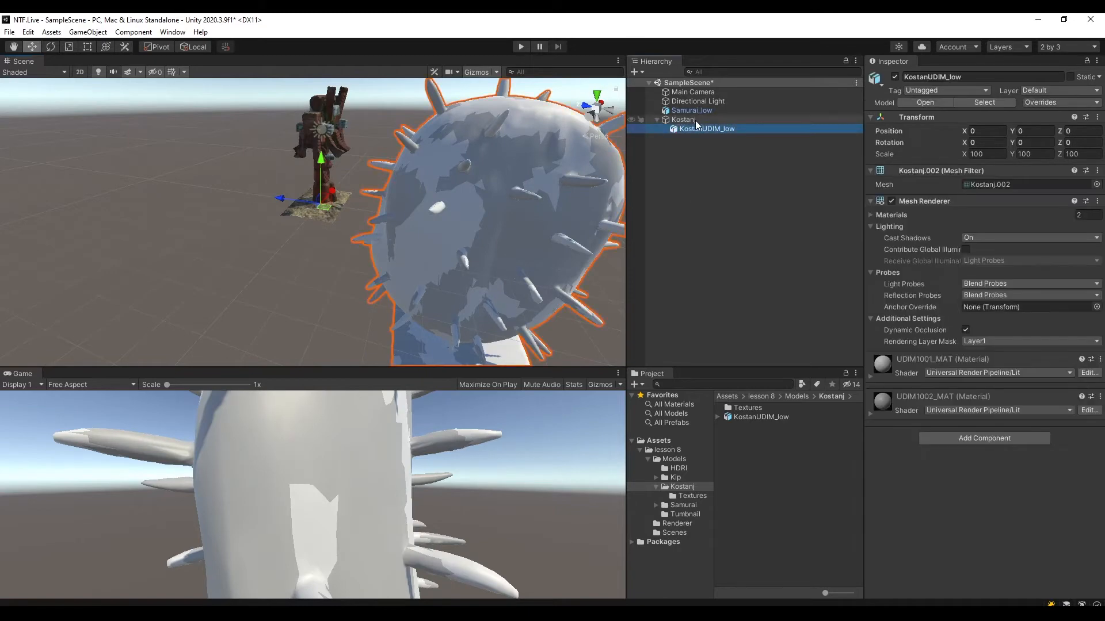
left_click(696, 121)
left_click(711, 130)
left_click_drag(469, 305, 413, 281, "alt")
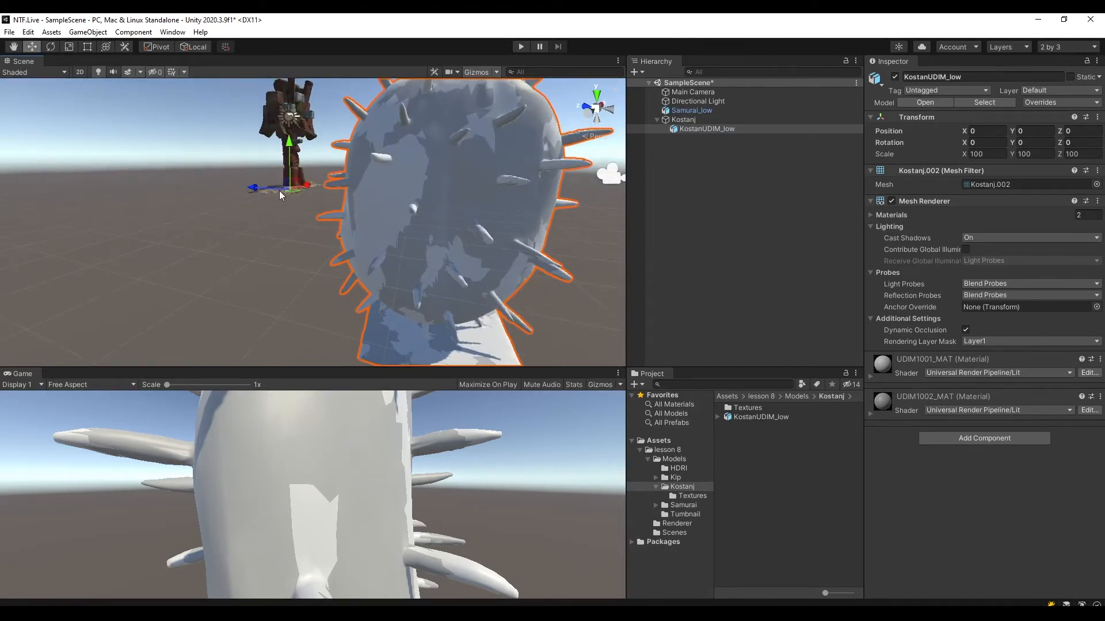
left_click_drag(384, 176, 737, 177, "alt")
double_click(691, 110)
left_click_drag(437, 189, 243, 233, "alt")
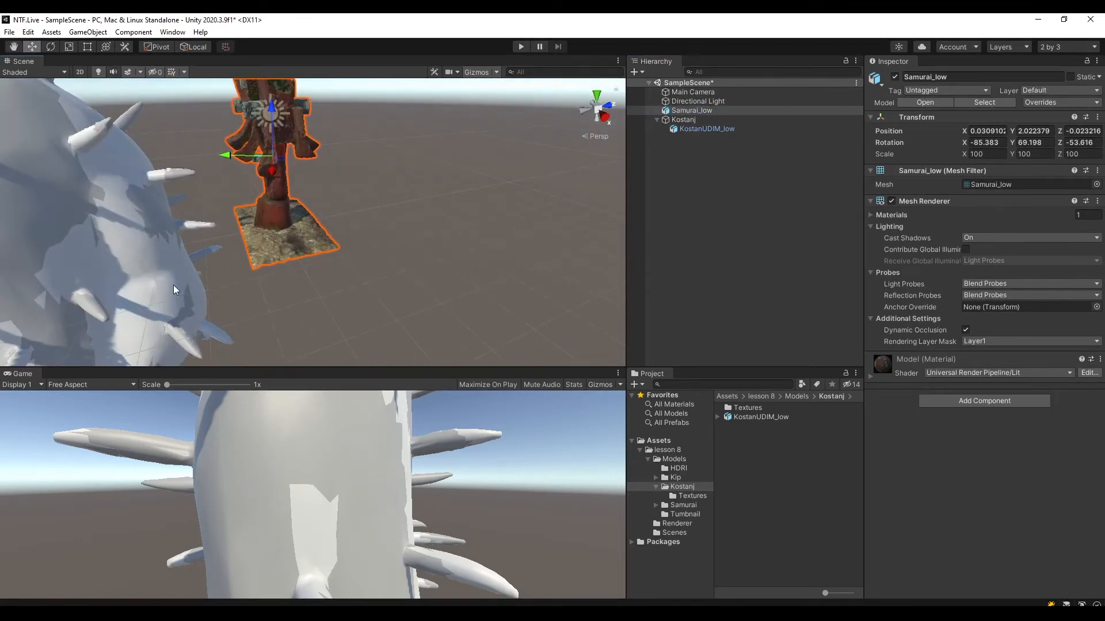
left_click_drag(174, 285, 686, 147, "alt")
double_click(722, 129)
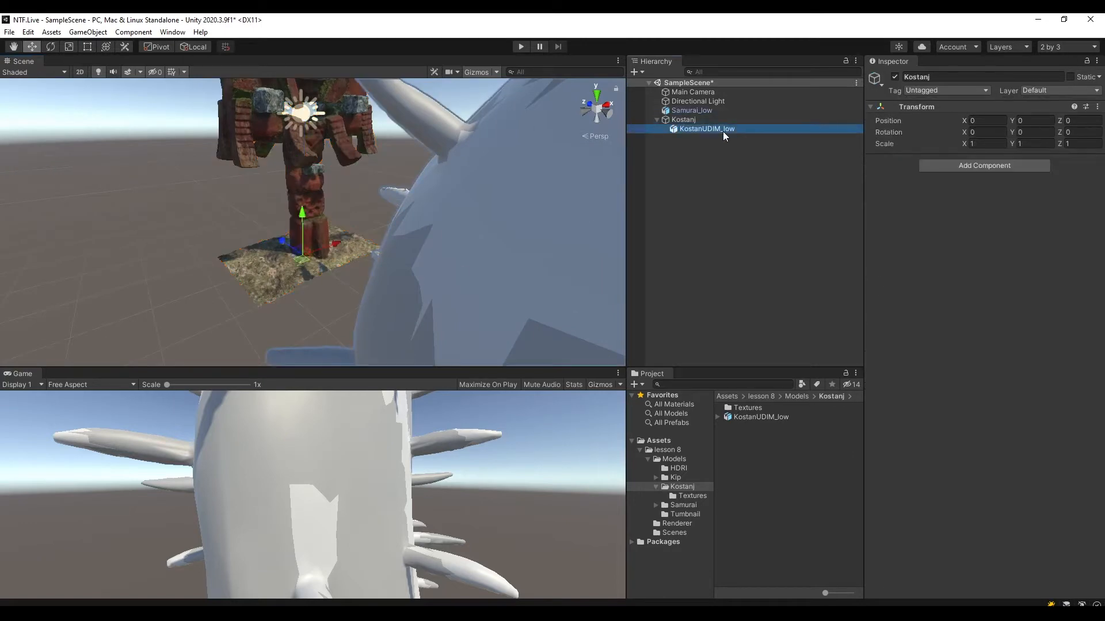
left_click_drag(356, 276, 400, 204, "alt")
scroll(398, 205, "down", 6)
middle_click_drag(399, 206, 347, 256)
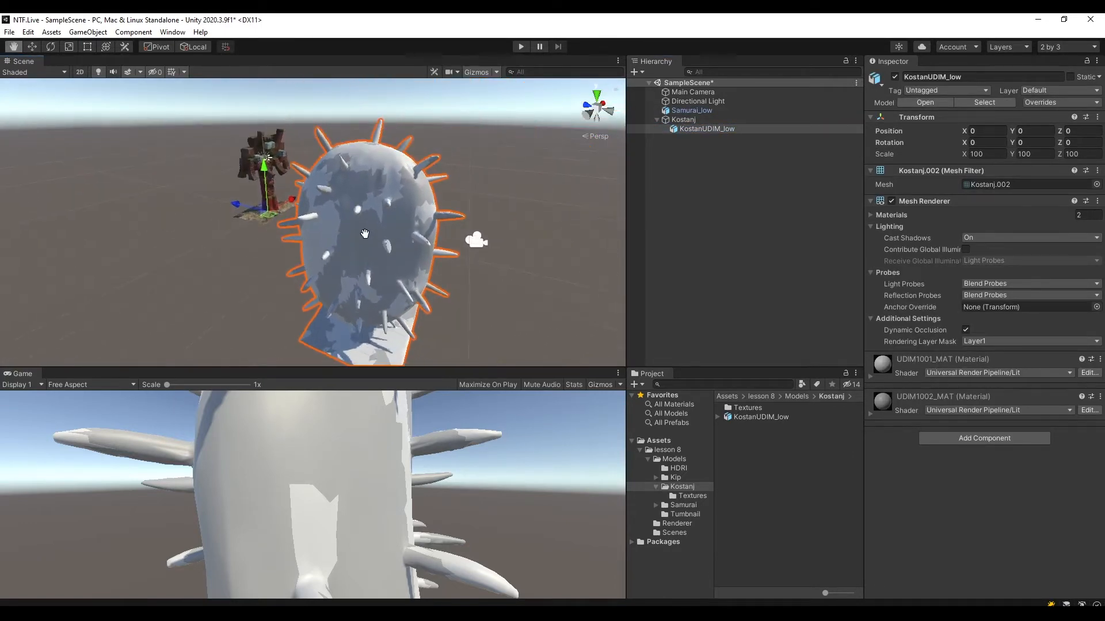
Move KostanUDIM_low inside its parent to about Y 4.76 and Z 5.97, placing its base at the Kostanj pivot.
left_click_drag(264, 170, 264, 127)
left_click(236, 118)
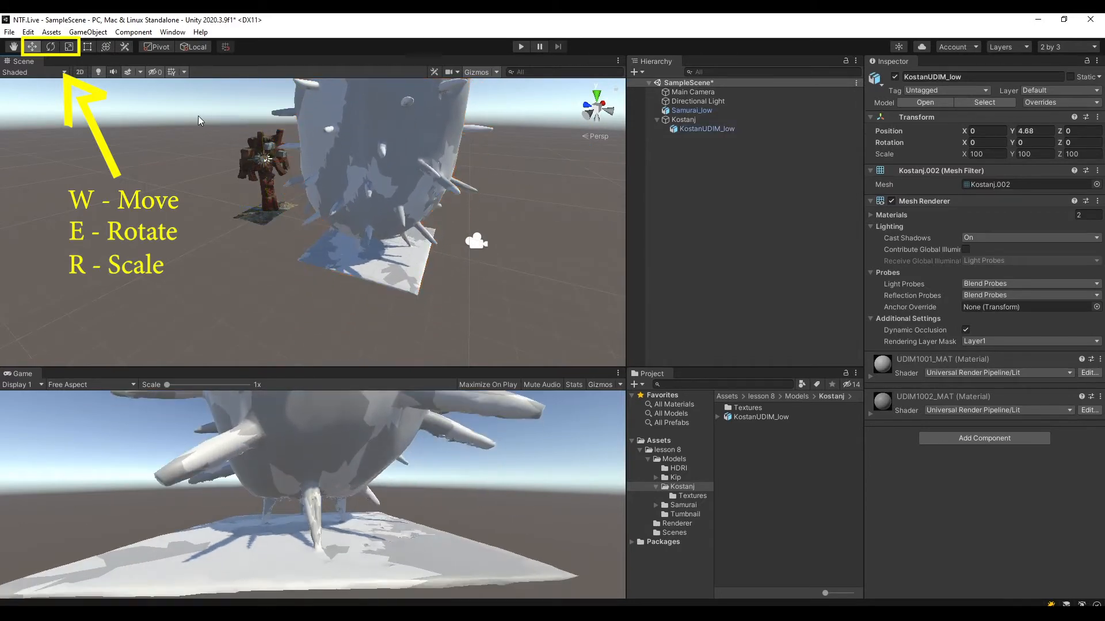
key("ctrl+z")
left_click_drag(228, 124, 153, 88)
key("f")
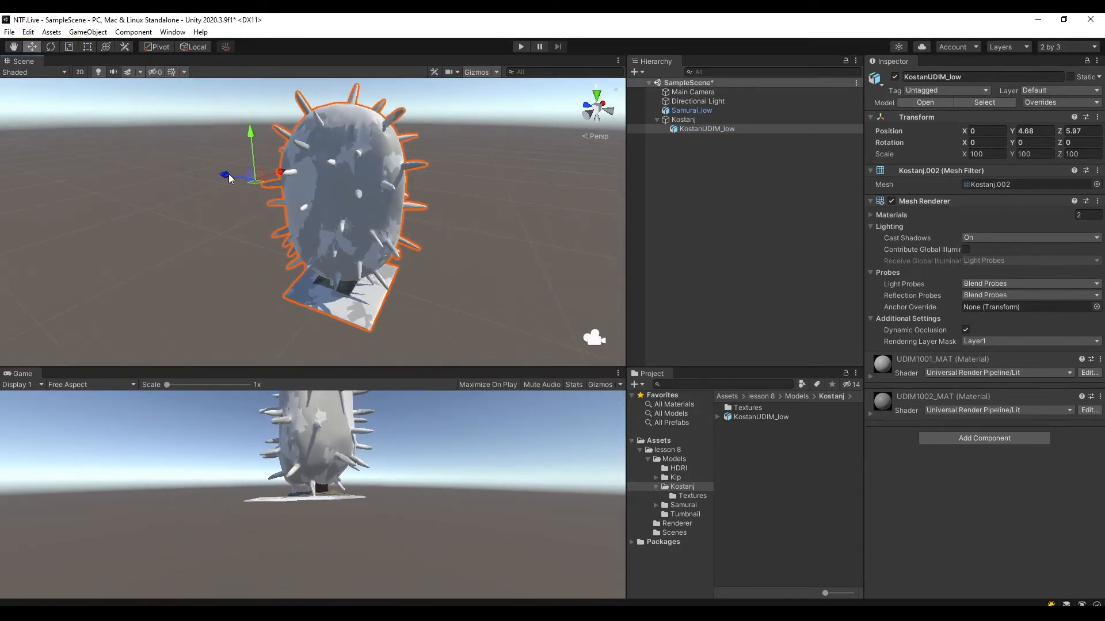
left_click_drag(253, 152, 33, 239)
middle_click_drag(301, 296, 452, 257)
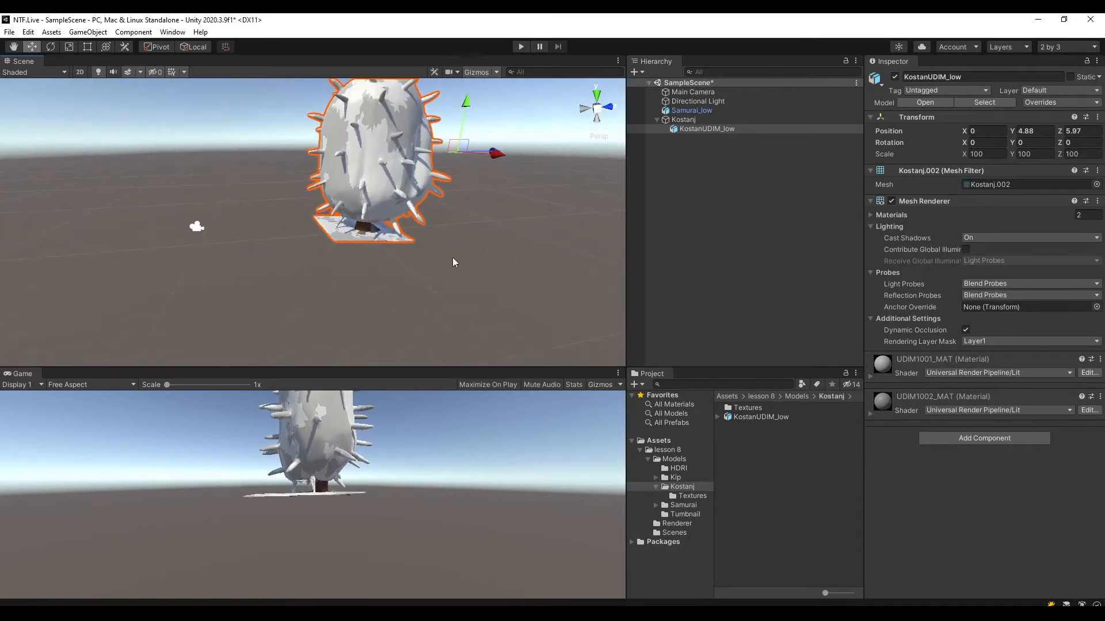
middle_click_drag(488, 206, 385, 301)
left_click_drag(370, 193, 370, 197)
left_click_drag(448, 280, 343, 236, "alt")
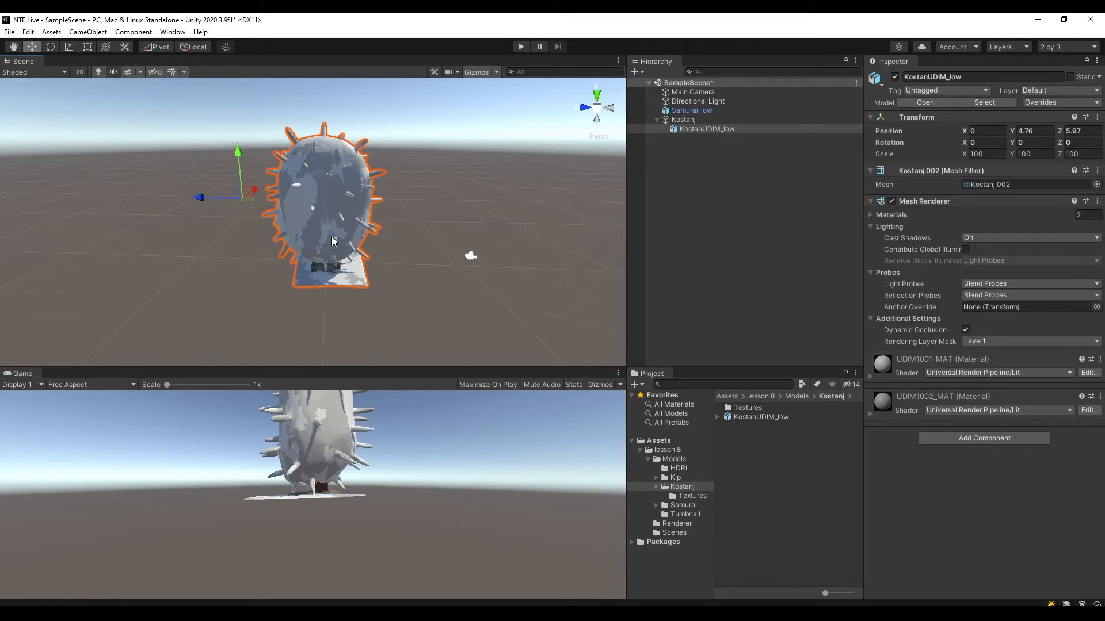
Try scaling the KostanUDIM_low child uniformly down to about 28.56 around its own pivot, and undo the scaling.
key("r")
left_click_drag(241, 198, 203, 191)
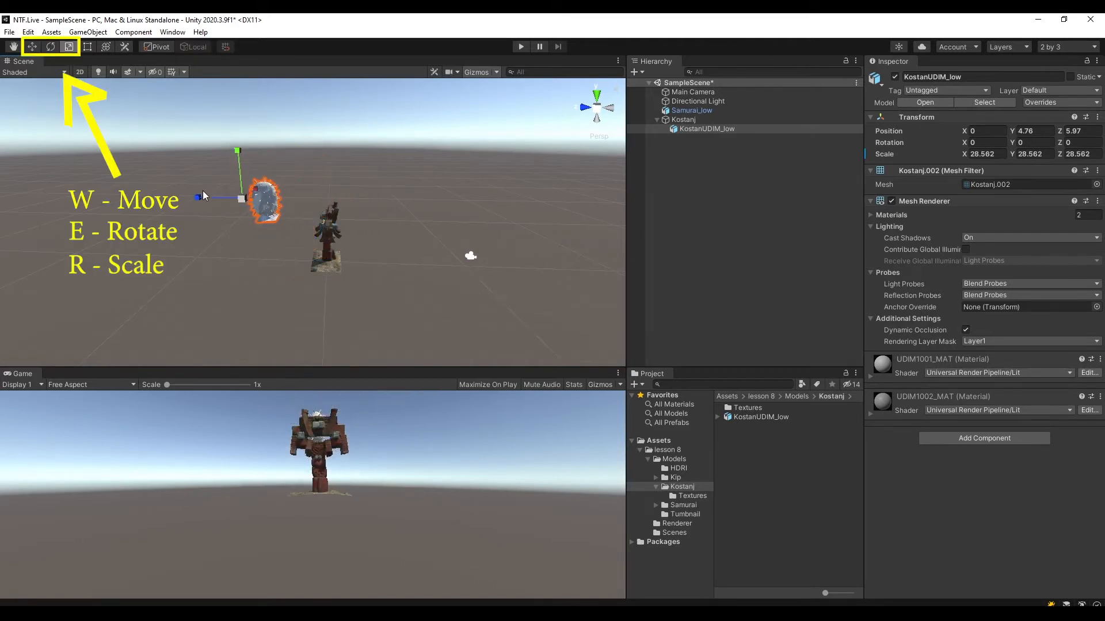
key("ctrl+z")
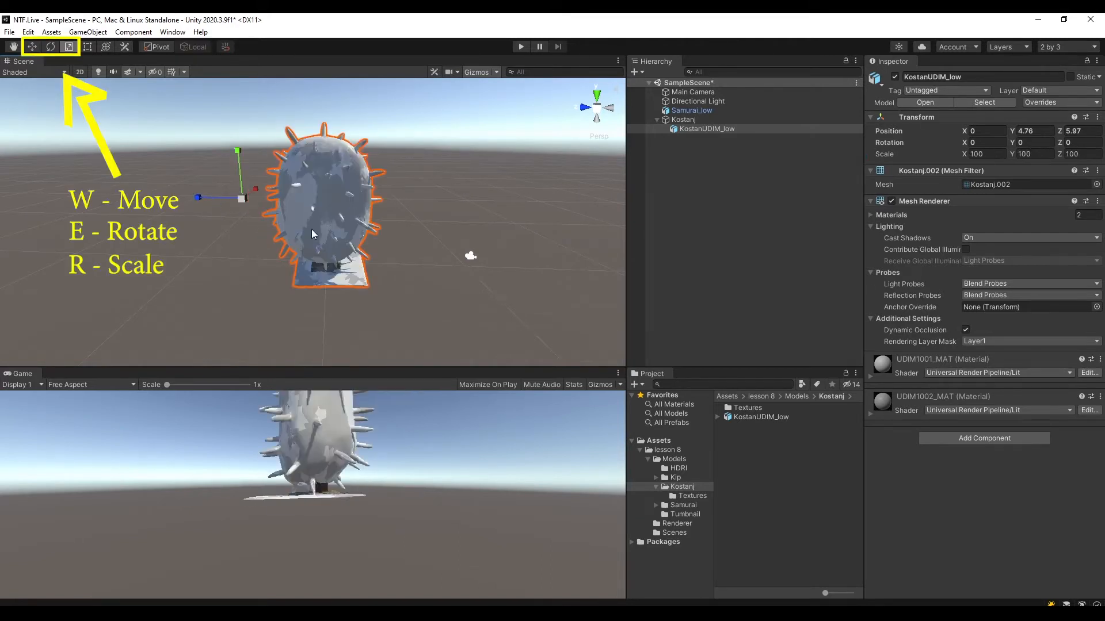
Scale the Kostanj parent uniformly to about 0.47 to match the Samurai model's size, and save SampleScene.
left_click(685, 120)
left_click_drag(348, 281, 350, 271, "alt")
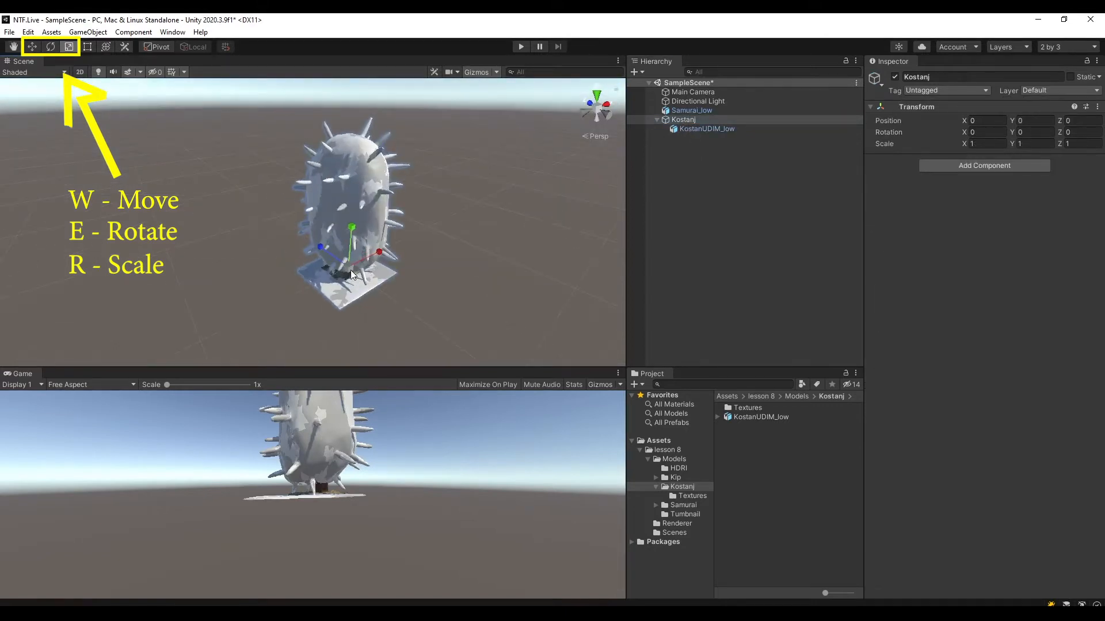
left_click_drag(353, 229, 319, 278)
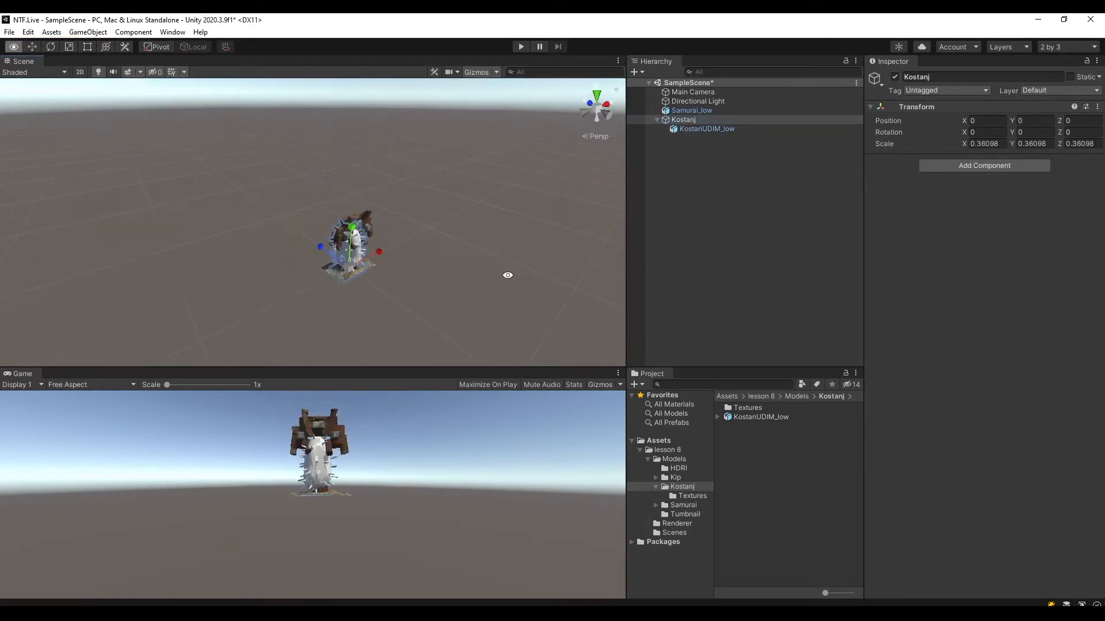
left_click_drag(508, 274, 458, 281, "alt")
middle_click_drag(458, 281, 410, 248)
scroll(389, 288, "up", 5)
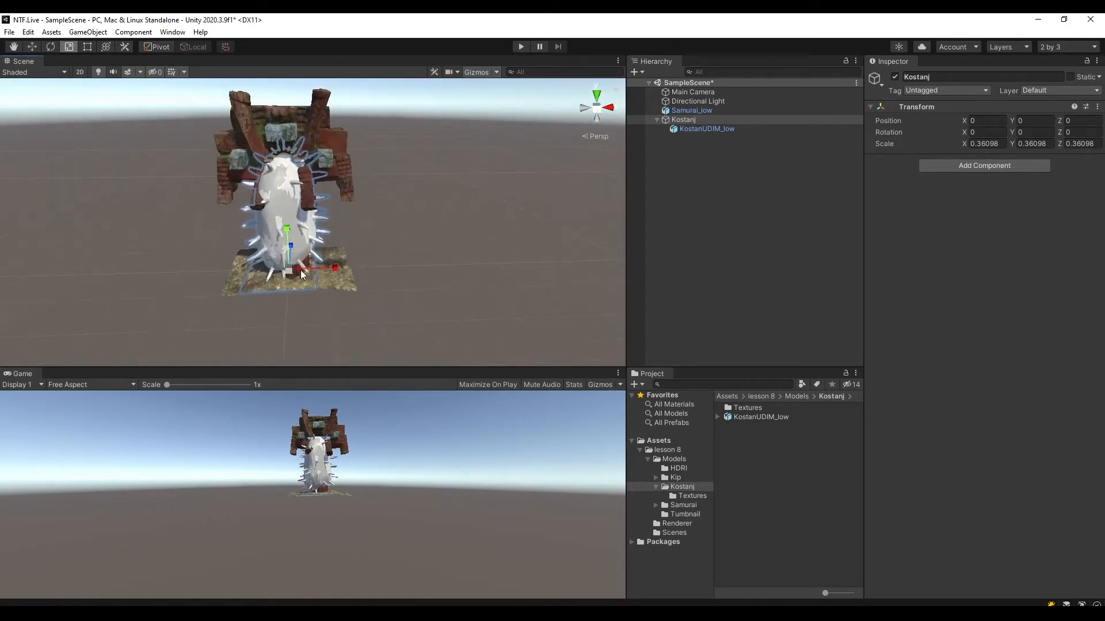
left_click_drag(289, 271, 634, 229)
key("ctrl+s")
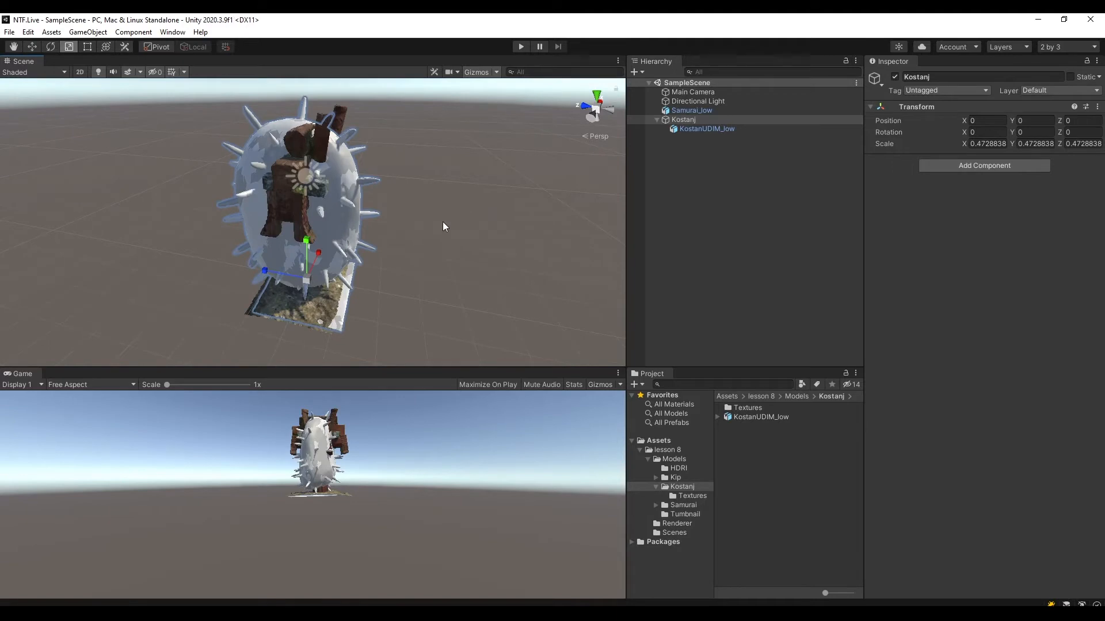
Assign the Kostanj1.002 AlbTran, MetSmoo and Normal 1001 textures to UDIM1001_MAT's base, metallic and normal maps, and fix the normal texture's type.
left_click_drag(443, 224, 538, 212, "alt")
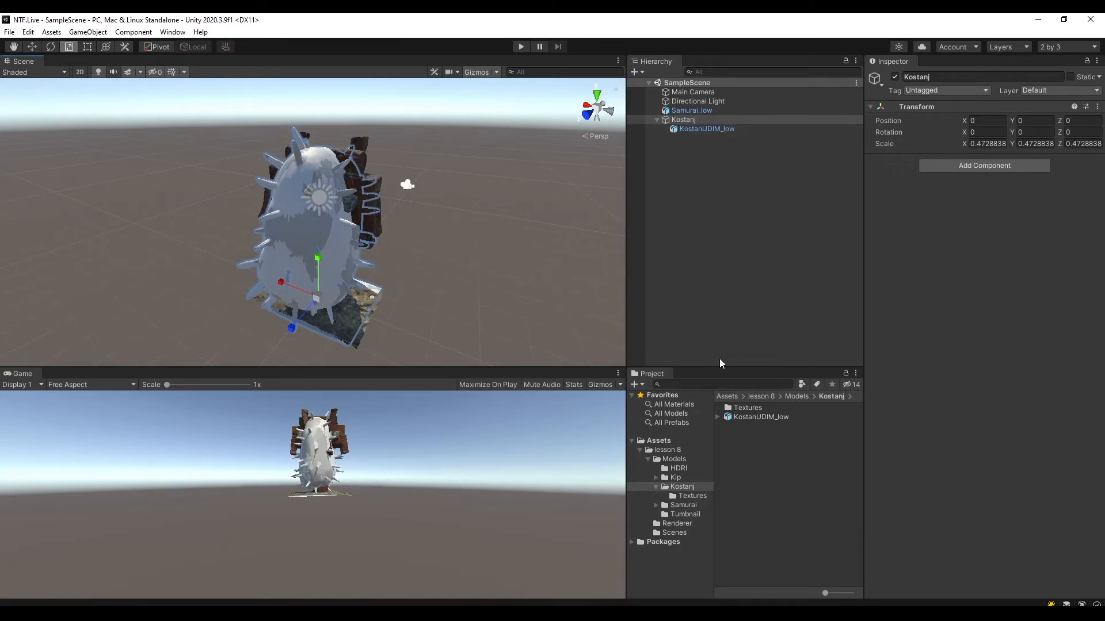
left_click(748, 408)
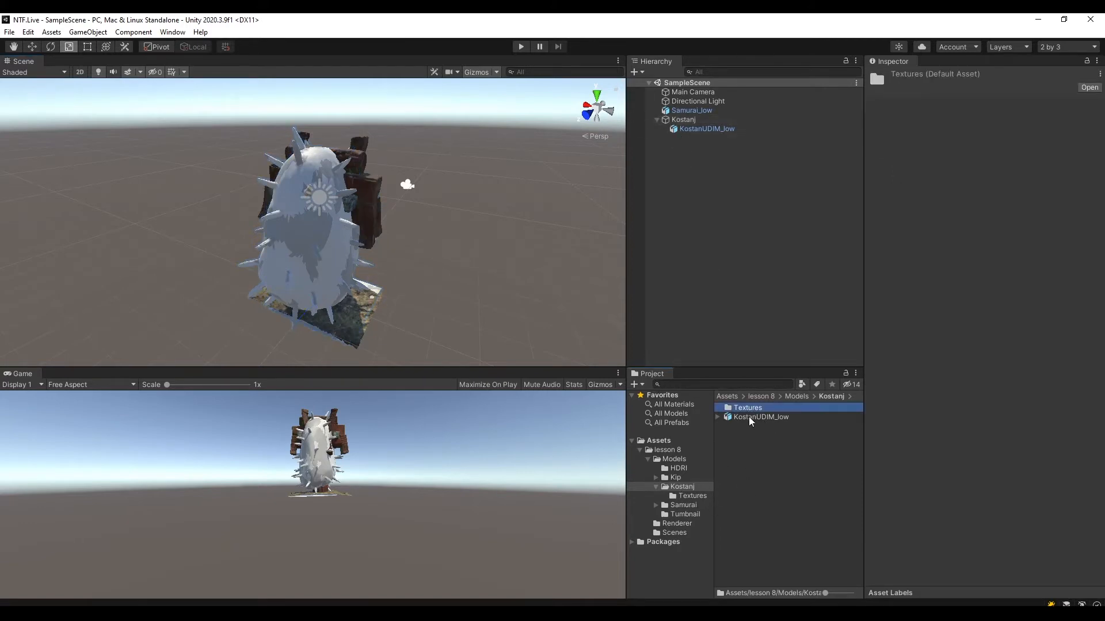
double_click(745, 408)
left_click(778, 463)
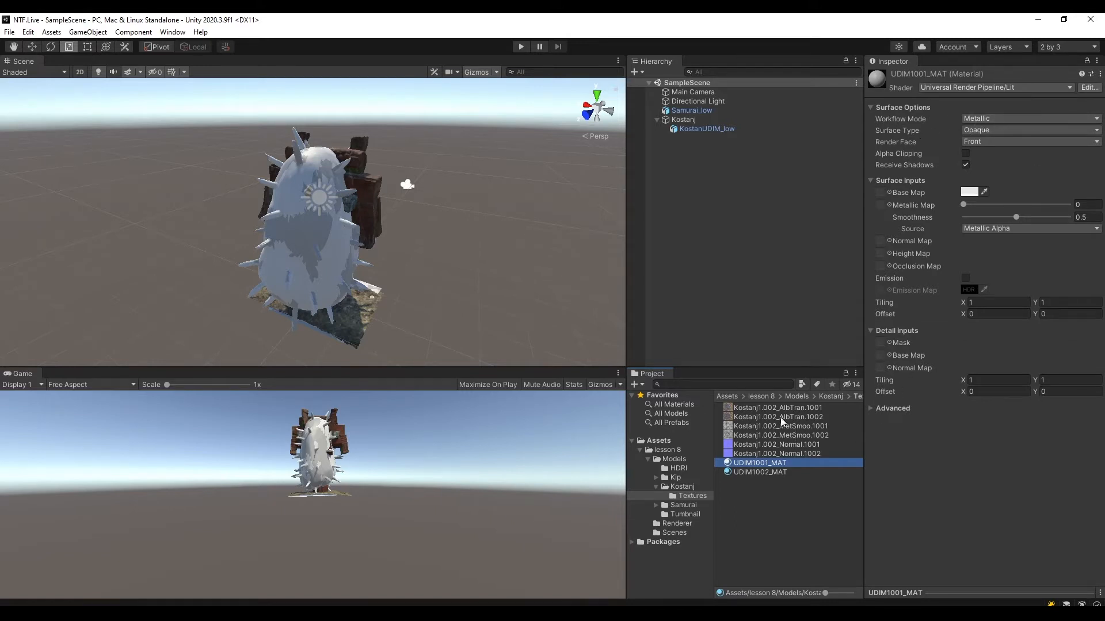
left_click_drag(796, 409, 885, 197)
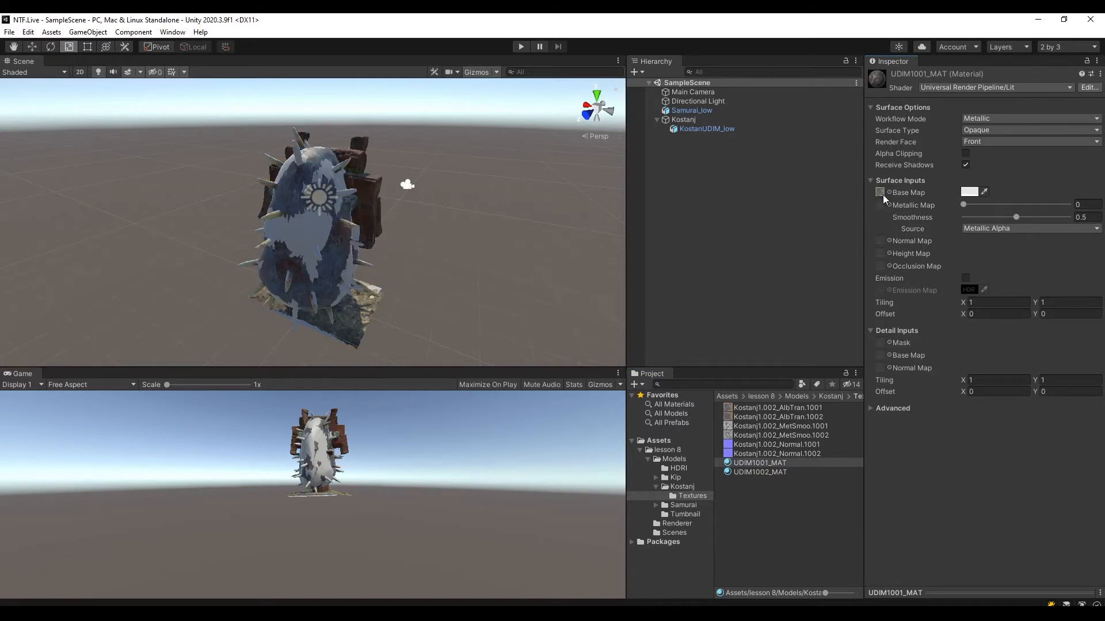
left_click_drag(788, 429, 884, 208)
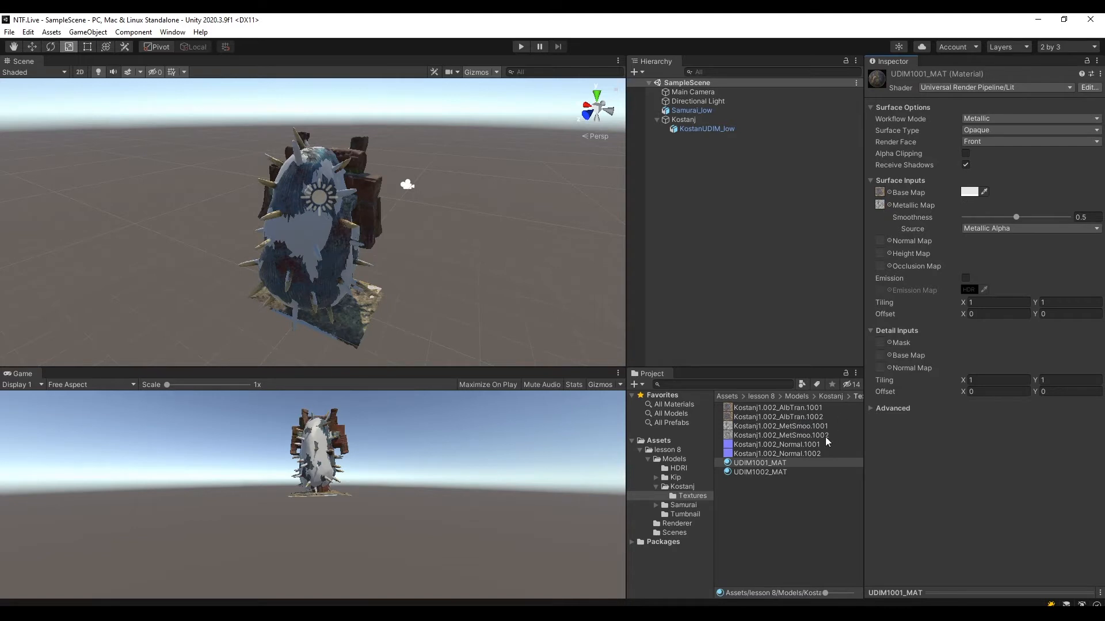
left_click_drag(827, 443, 884, 242)
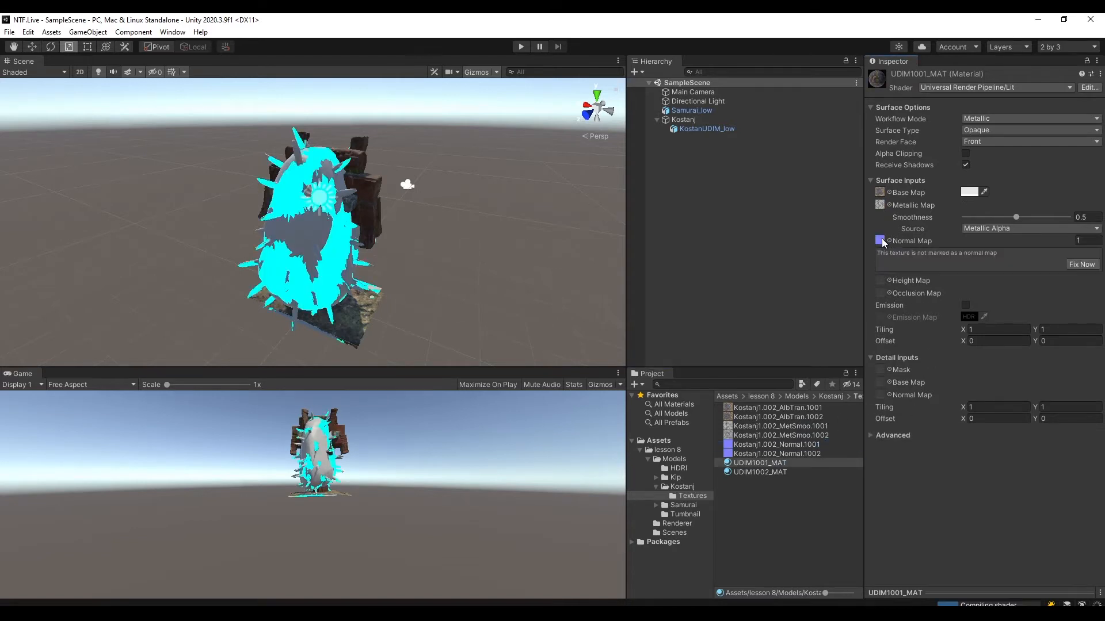
left_click(1082, 266)
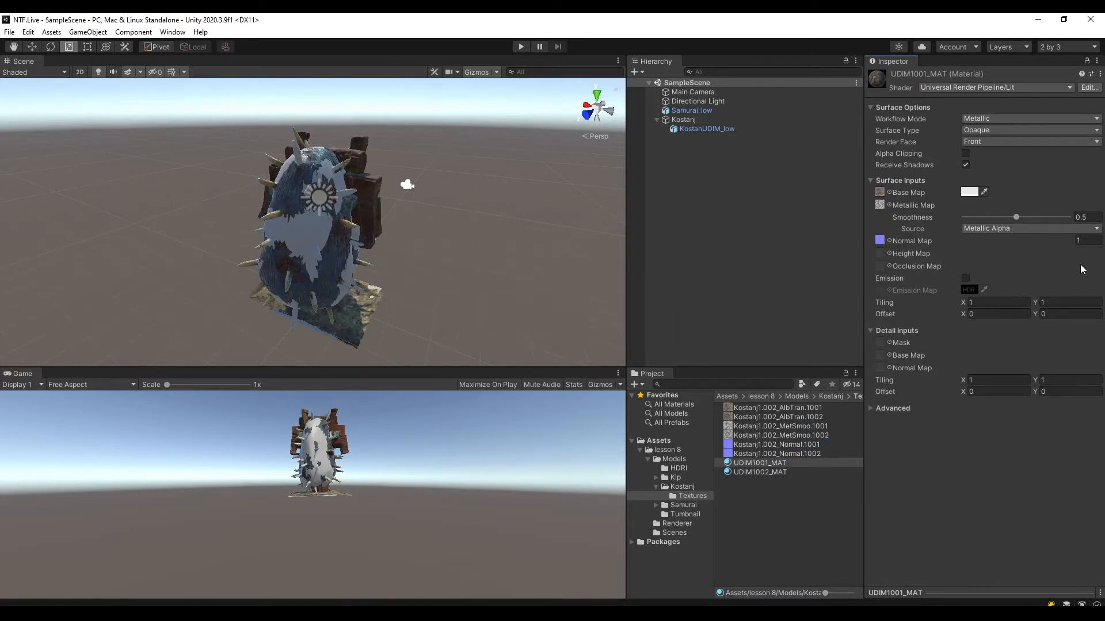
Assign the Kostanj1.002 AlbTran, MetSmoo and Normal 1002 textures to UDIM1002_MAT's base, metallic and normal maps, and fix the normal texture's type.
left_click(774, 473)
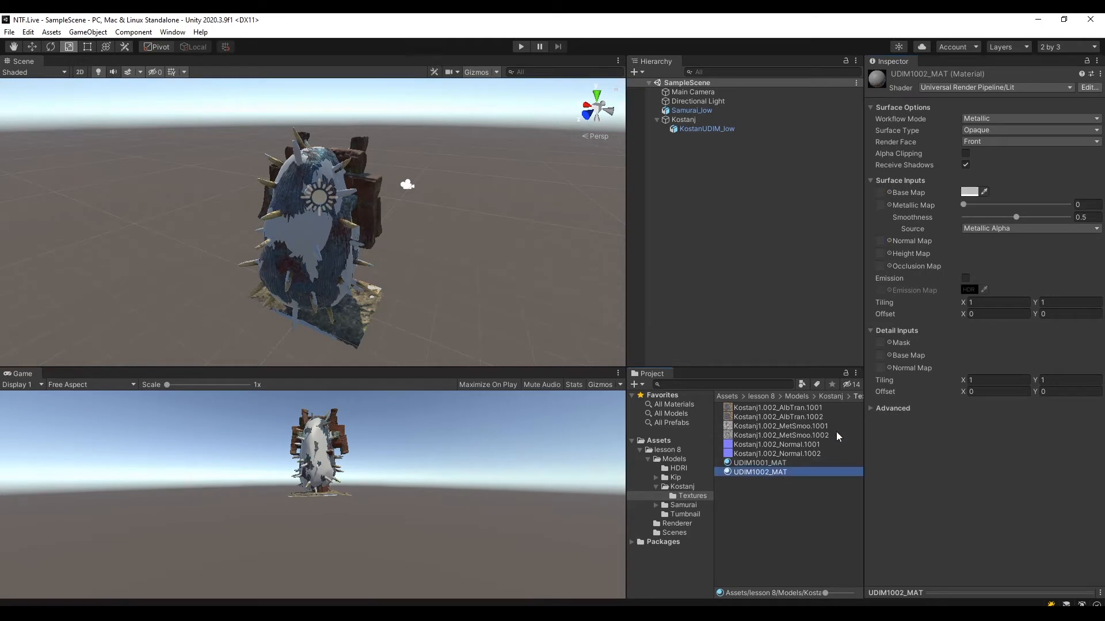
left_click_drag(806, 417, 884, 197)
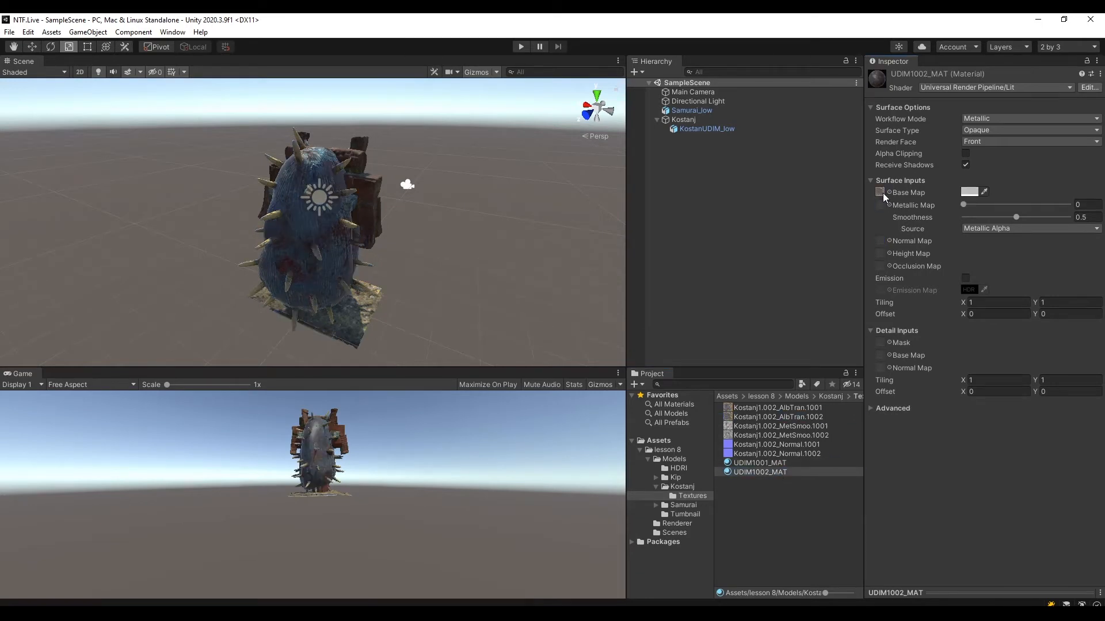
left_click_drag(834, 436, 880, 206)
left_click_drag(800, 455, 883, 240)
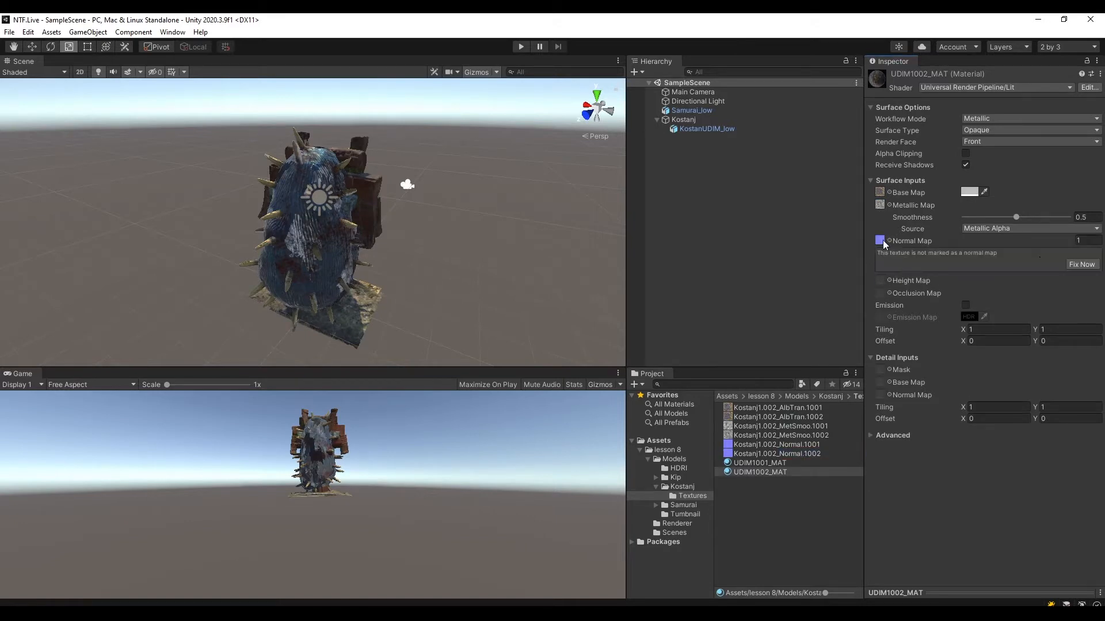
left_click(1075, 264)
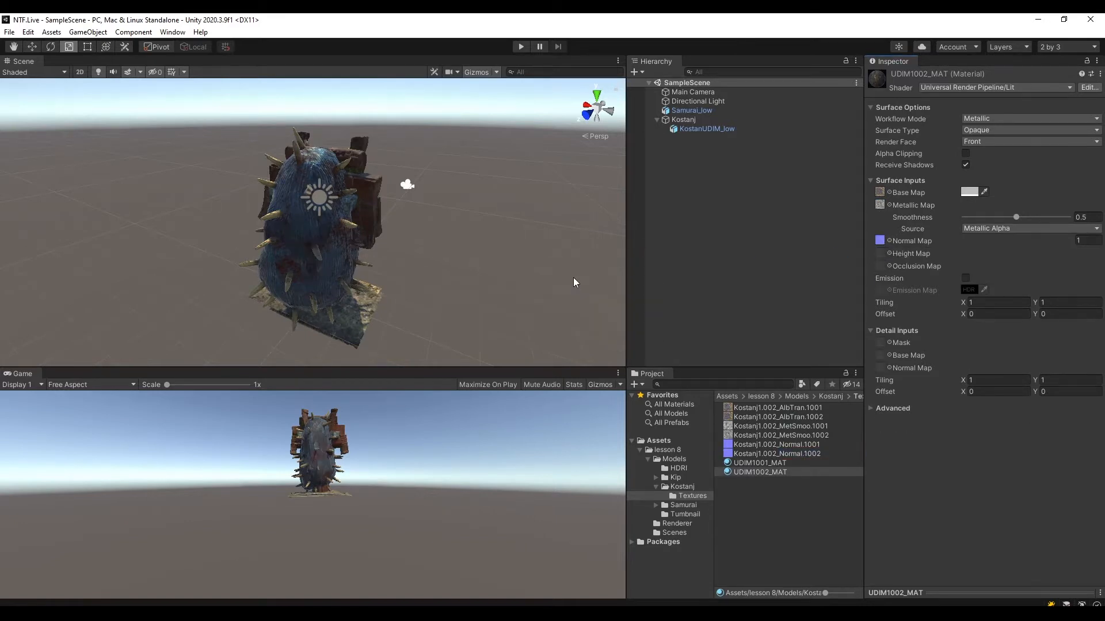
left_click_drag(573, 278, 496, 247, "alt")
left_click(657, 120)
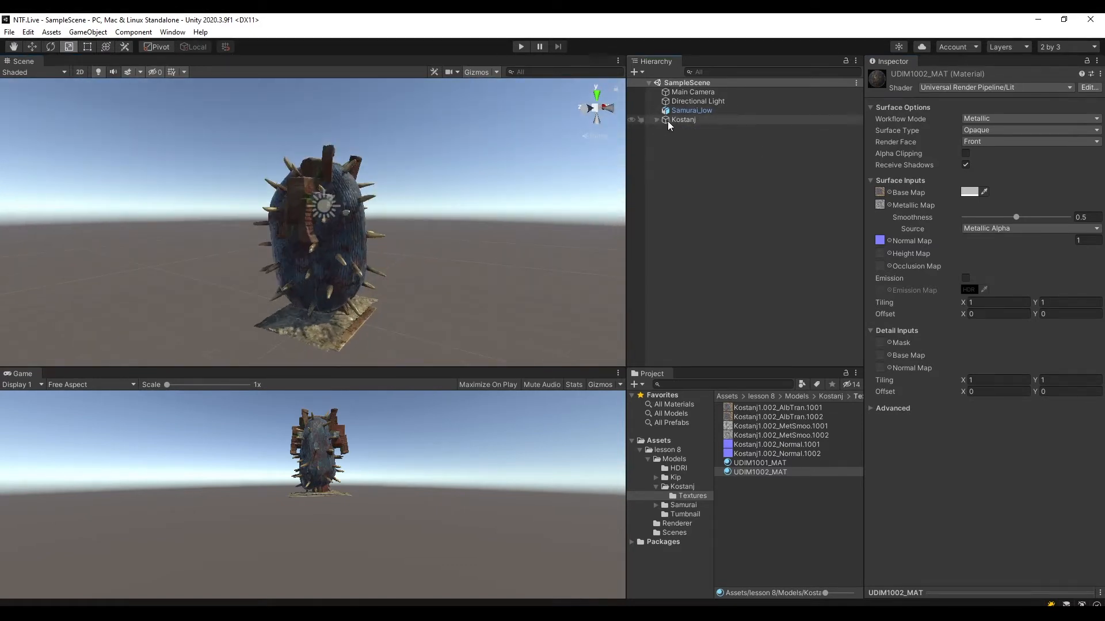
left_click_drag(449, 184, 453, 267, "alt")
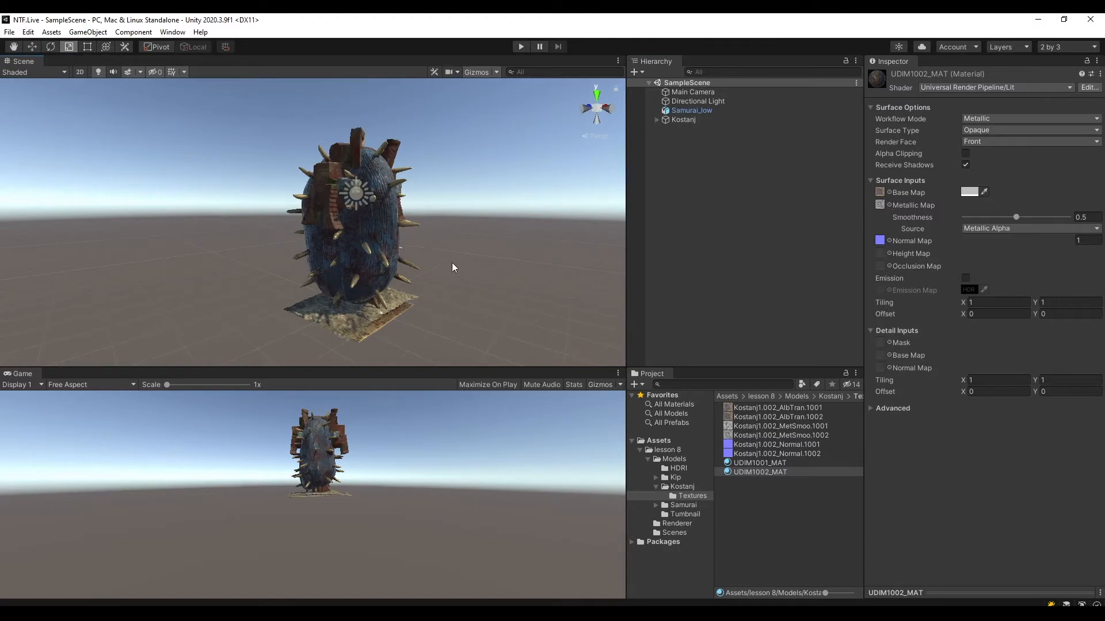
Add the Kip_low_UDIM model from the Models/Kip folder to SampleScene as a root object.
left_click(656, 487)
left_click(683, 496)
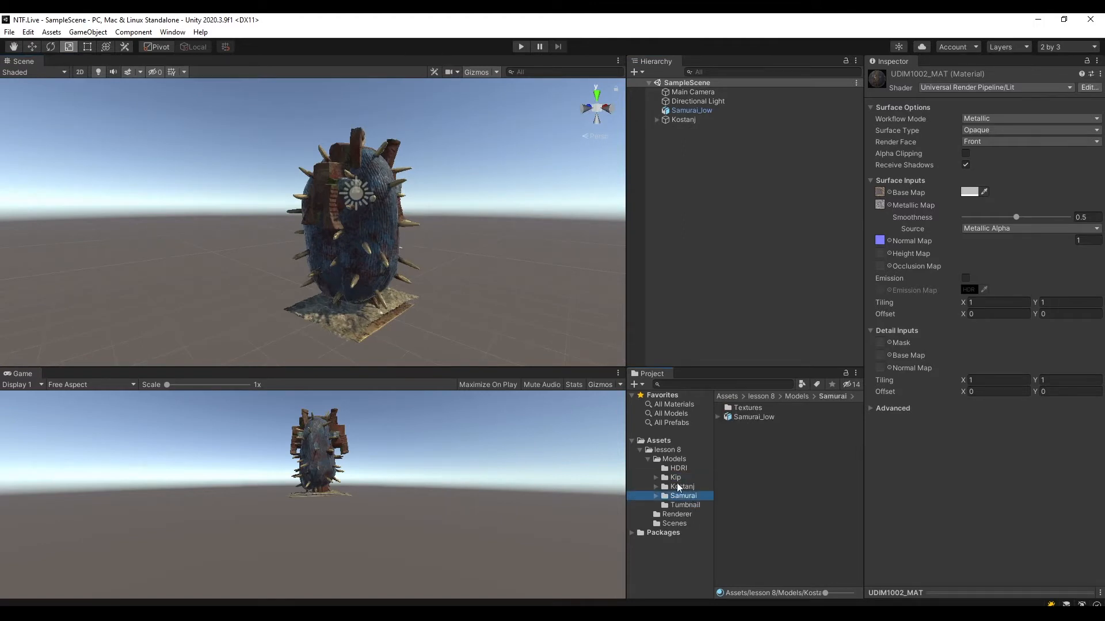
left_click(676, 478)
left_click_drag(761, 419, 705, 223)
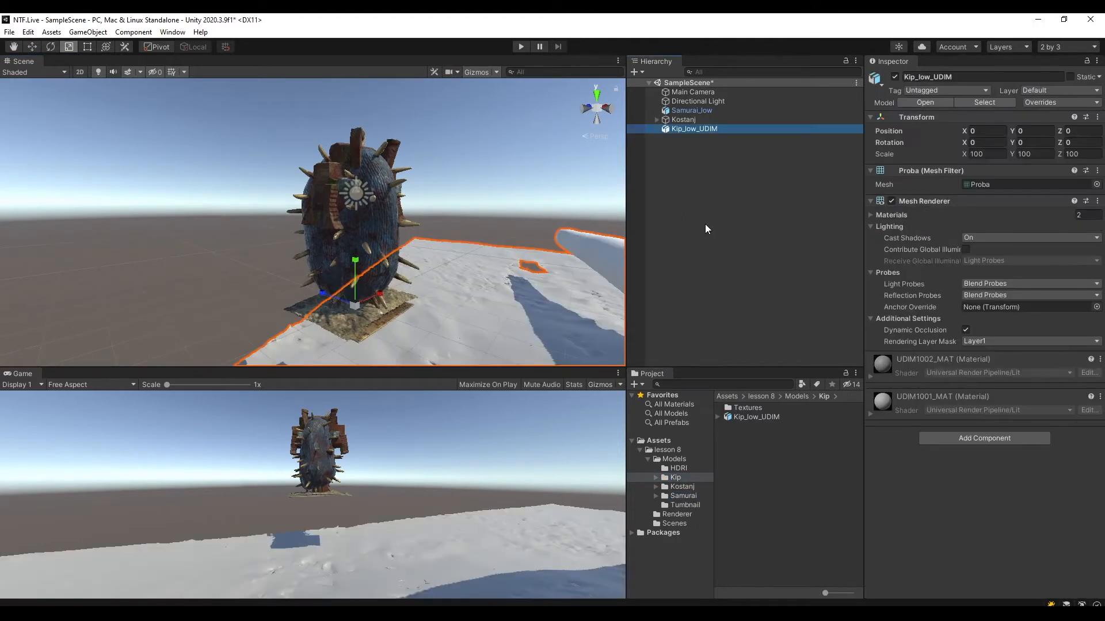
left_click_drag(416, 252, 690, 259, "alt")
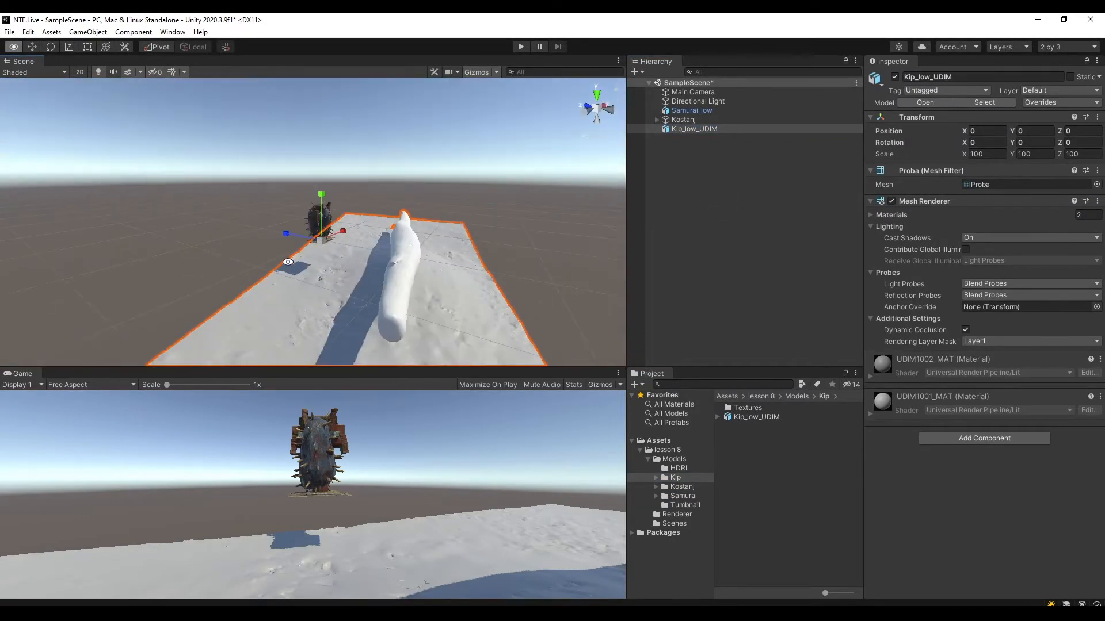
Create an empty root object named Kip and reset its position to the origin.
right_click(717, 197)
left_click(697, 227)
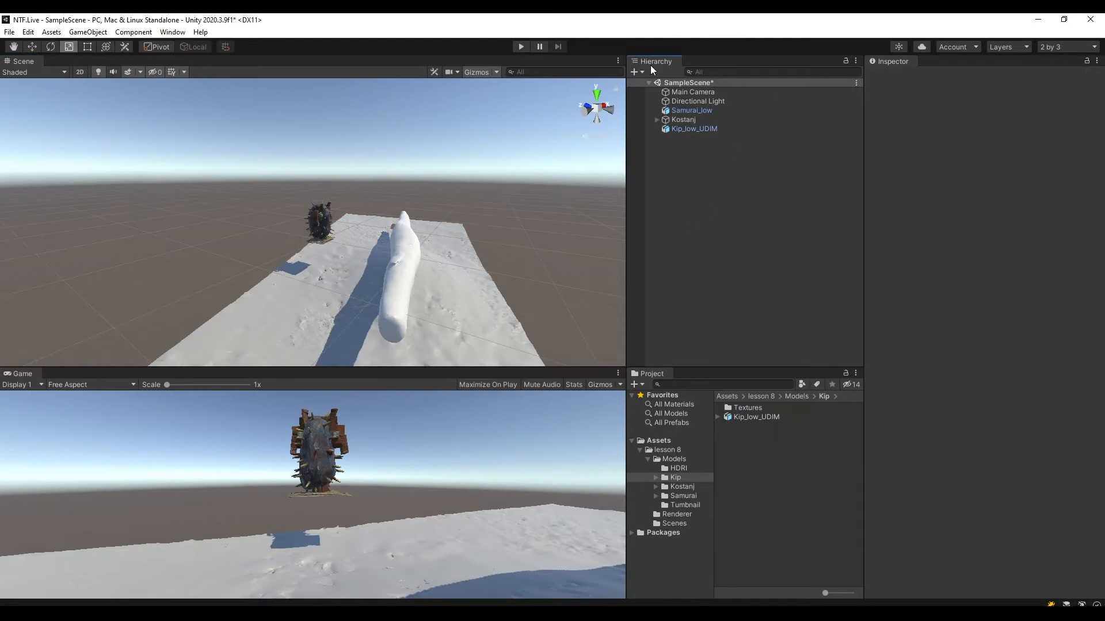
right_click(693, 158)
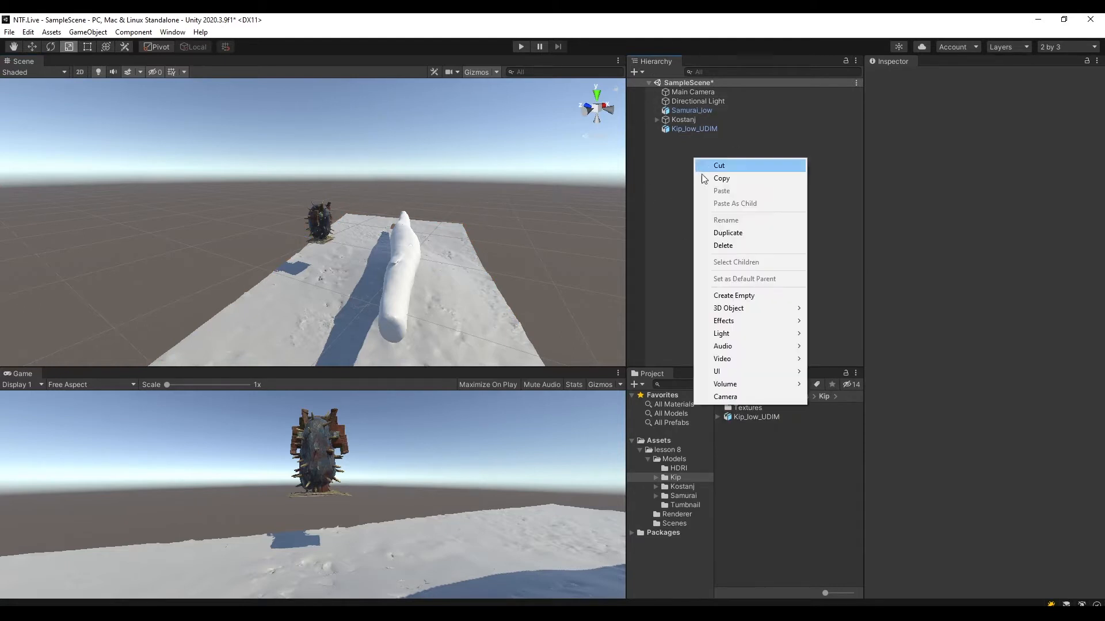
left_click(731, 296)
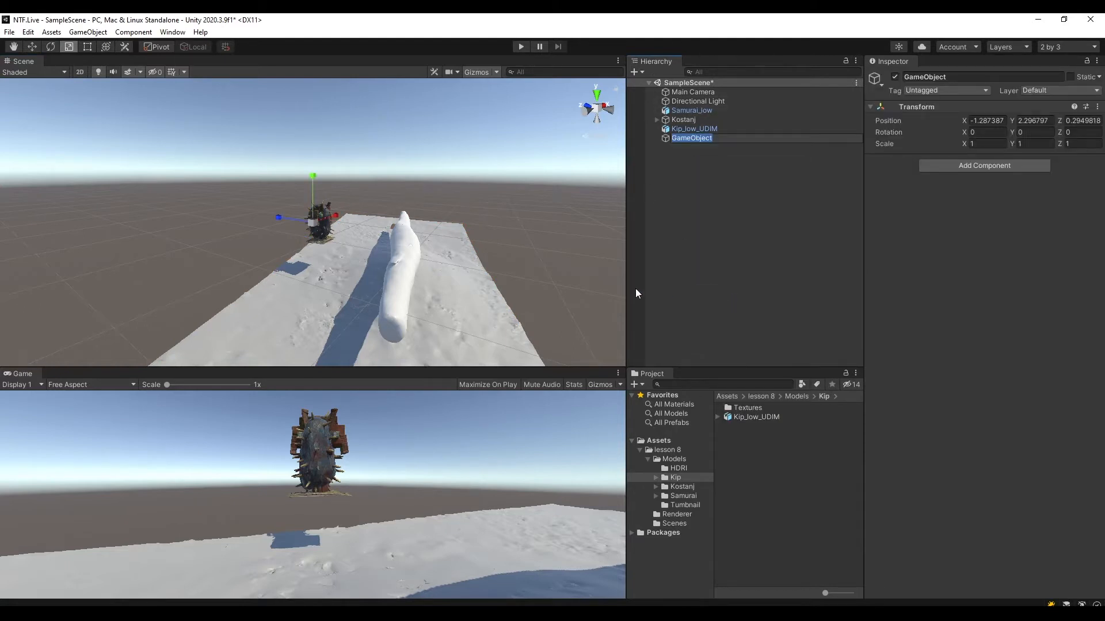
type("Kip")
key("Return")
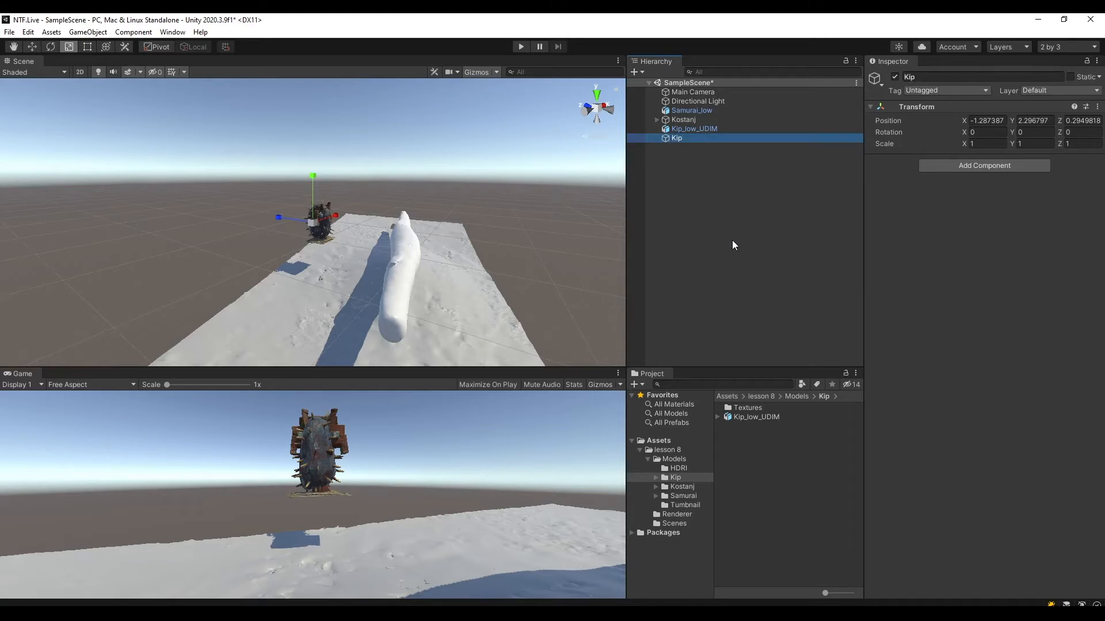
left_click(1097, 110)
left_click(1065, 116)
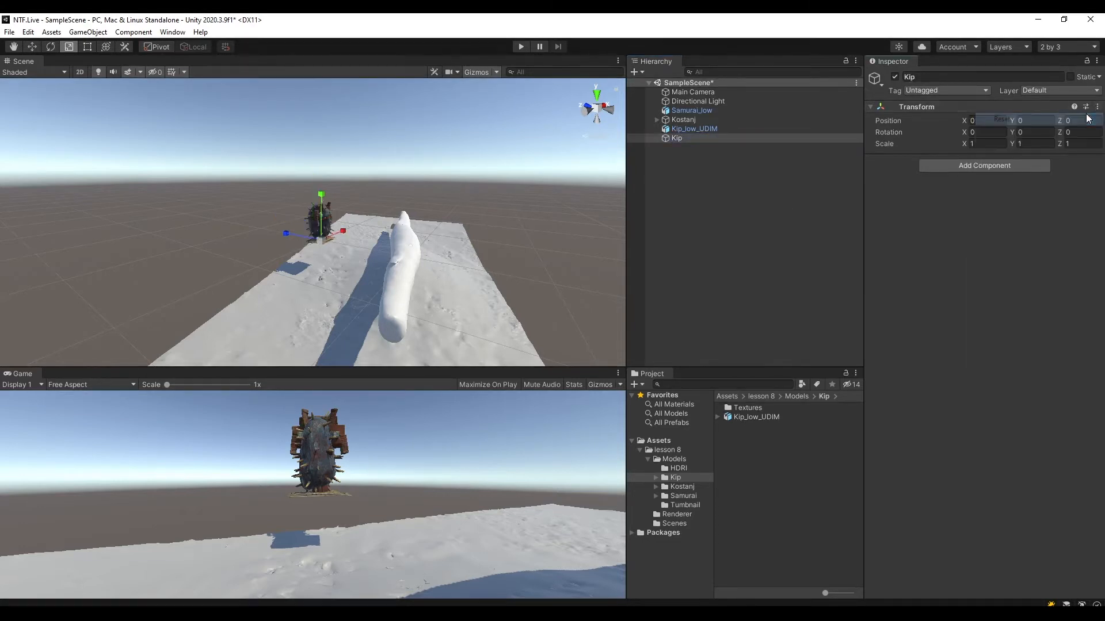
Parent Kip_low_UDIM to the Kip object and move it inside its parent to about Y 3.57 and Z 9.82.
left_click(702, 128)
left_click_drag(702, 128, 681, 139)
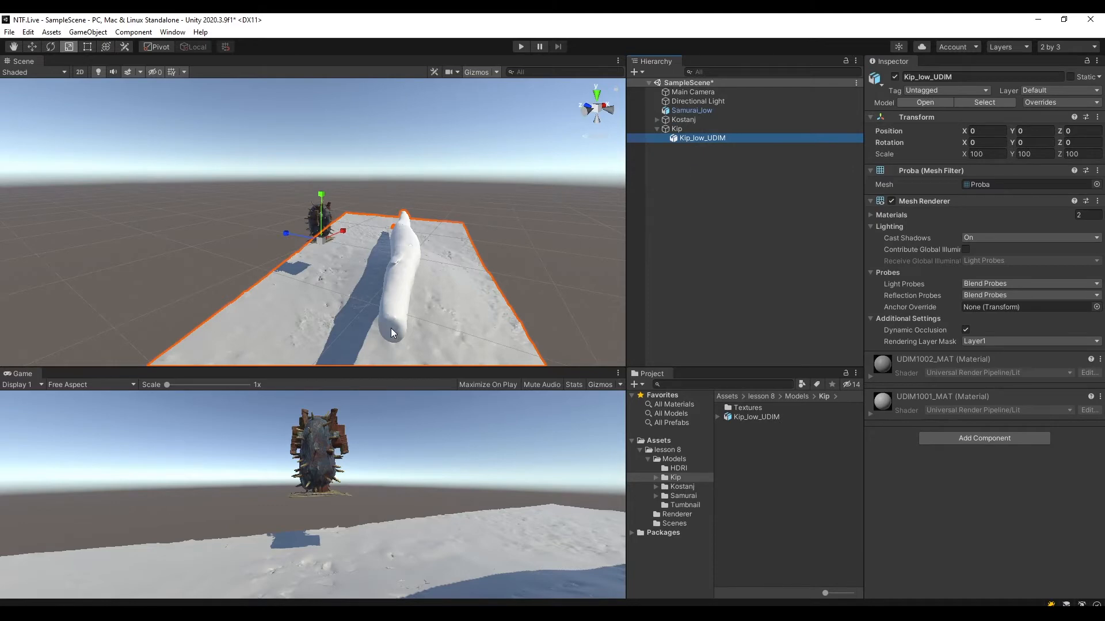
key("w")
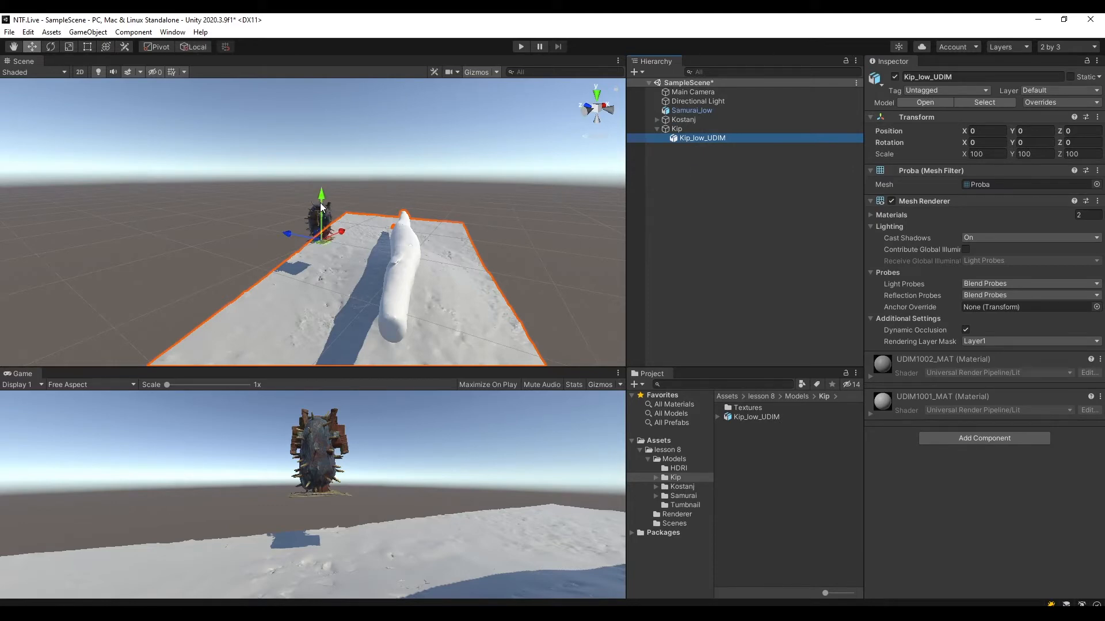
left_click_drag(321, 207, 244, 205)
left_click_drag(380, 259, 455, 228, "alt")
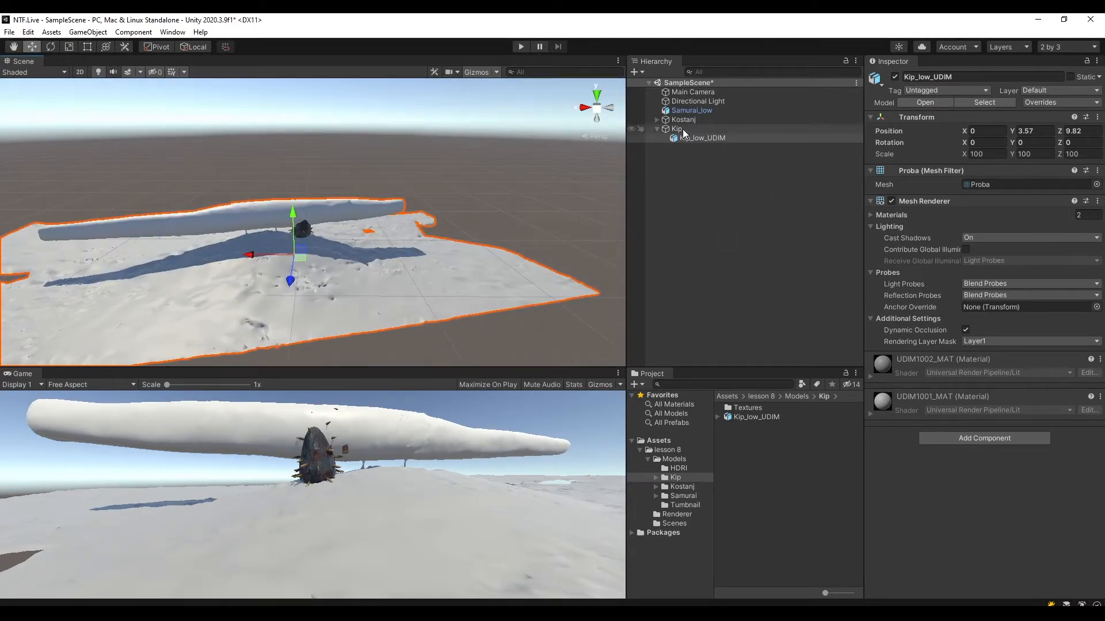
Scale the Kip parent uniformly to about 0.27 and raise it to Y 0.15.
left_click(677, 130)
key("r")
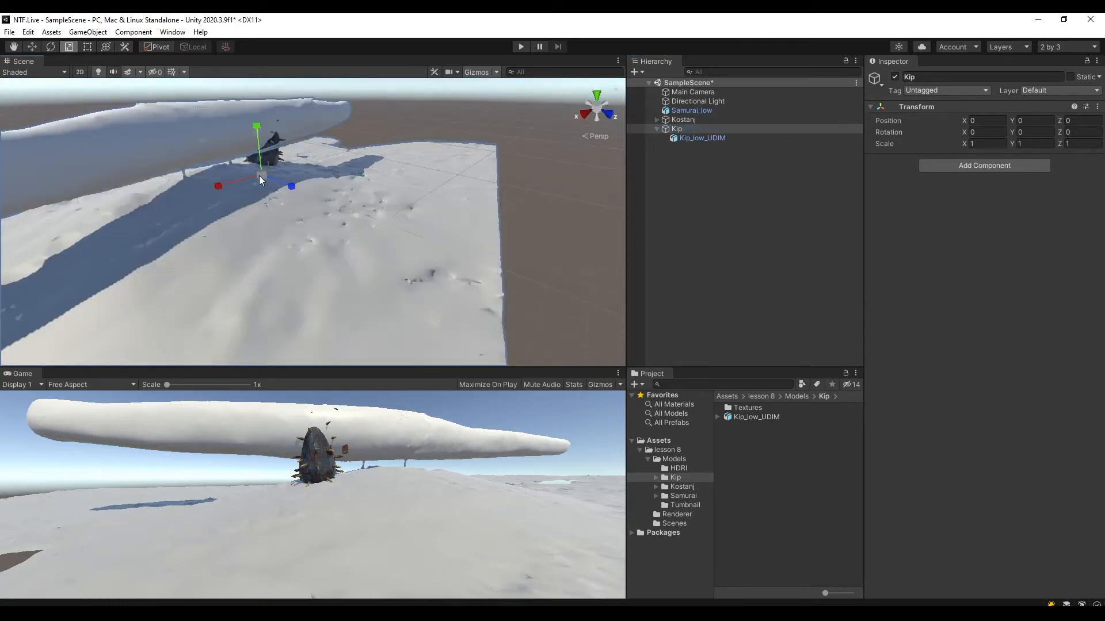
left_click_drag(260, 178, 555, 129)
key("w")
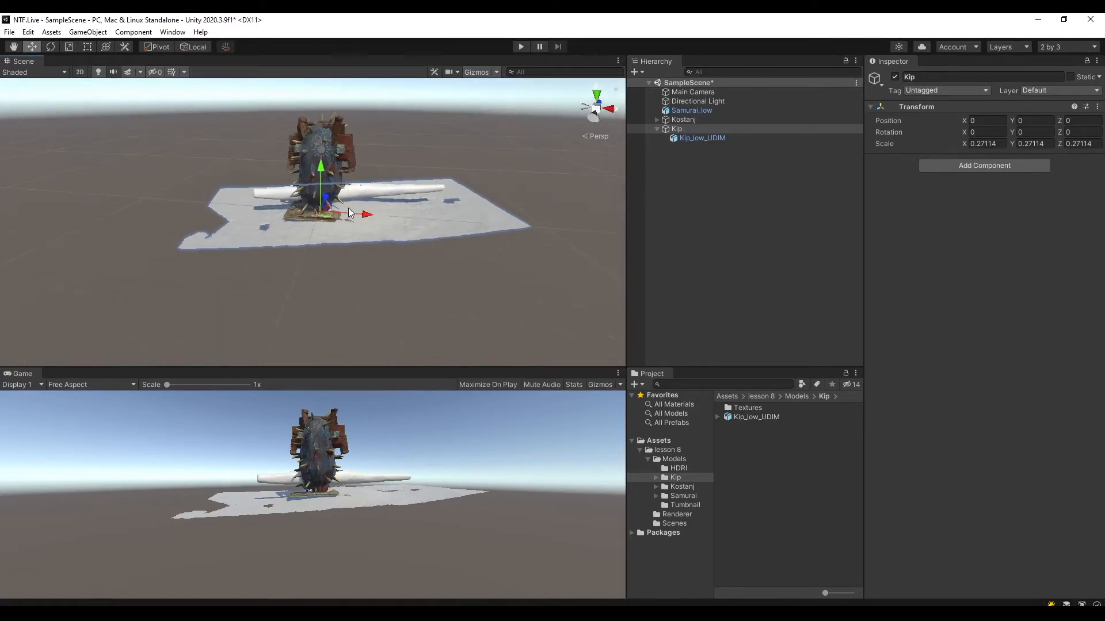
Move the Kip_low_UDIM child to about X -7.7, Y 3.6, Z 6.7 inside its parent, and save SampleScene.
left_click(702, 138)
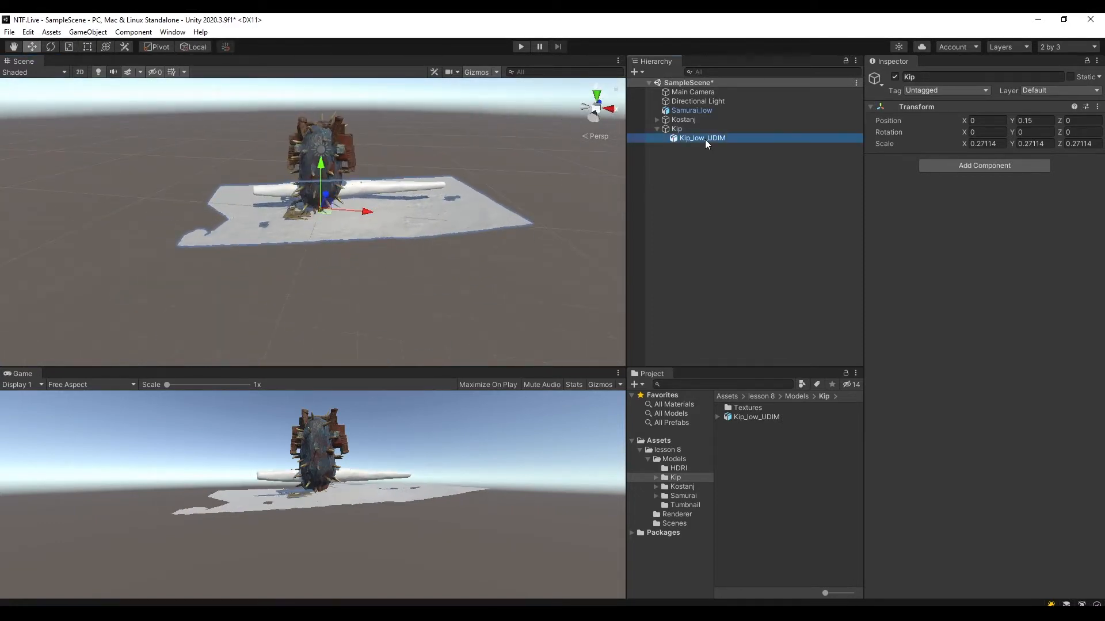
left_click_drag(399, 159, 239, 248, "alt")
left_click_drag(294, 206, 263, 188)
key("ctrl+s")
left_click_drag(403, 195, 522, 183, "alt")
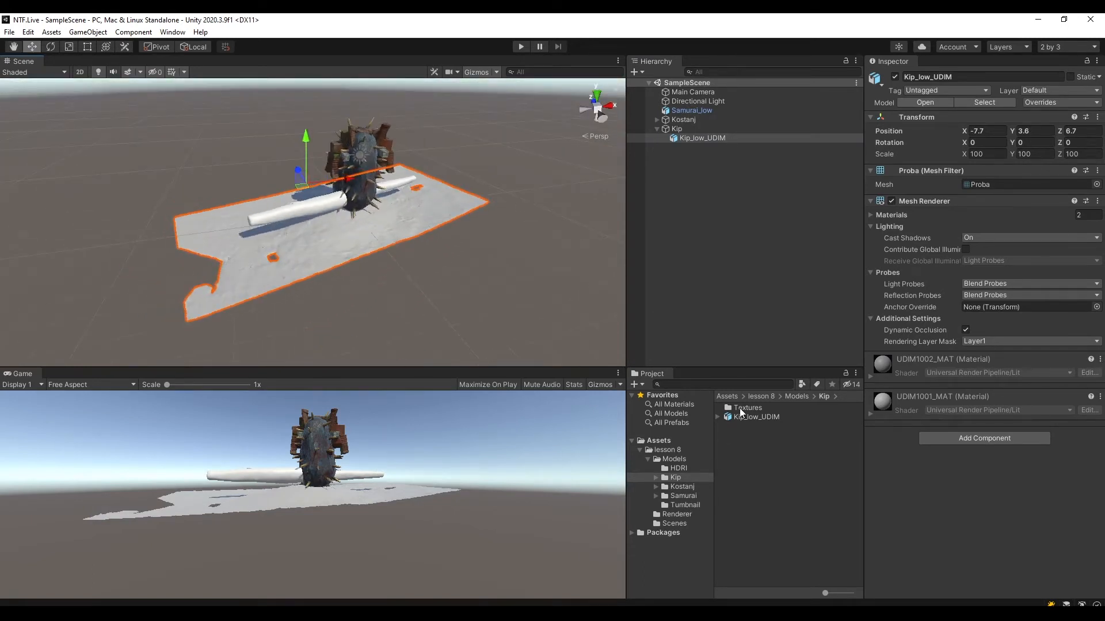
Extract the Kip_low_UDIM model's materials into Kip's Textures folder and open that folder.
left_click(743, 419)
left_click_drag(407, 254, 462, 231, "alt")
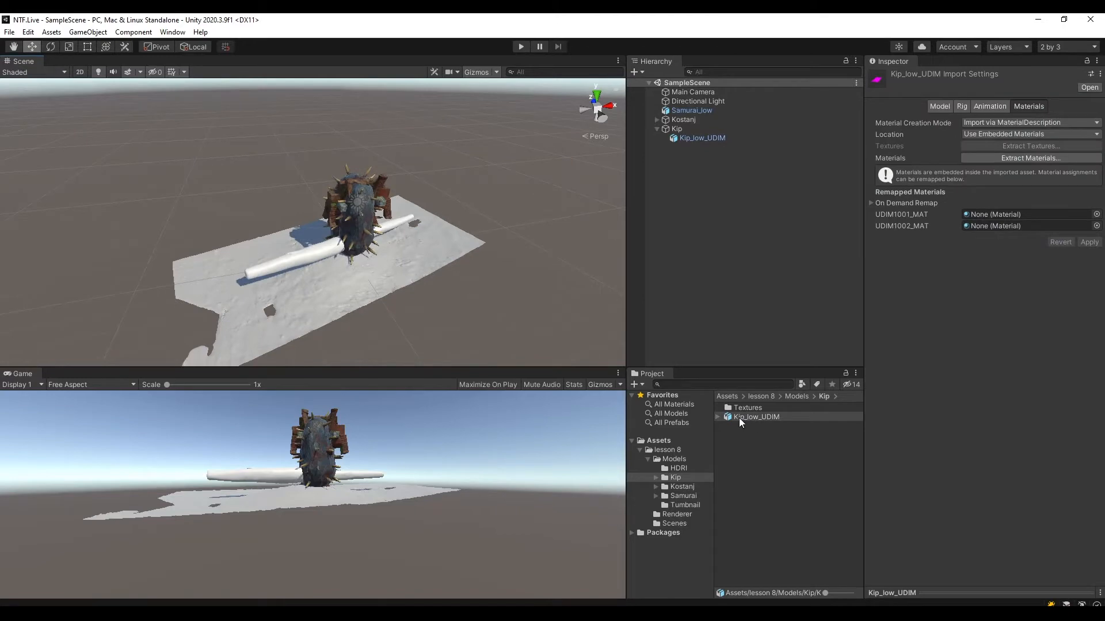
left_click(1023, 160)
left_click(147, 121)
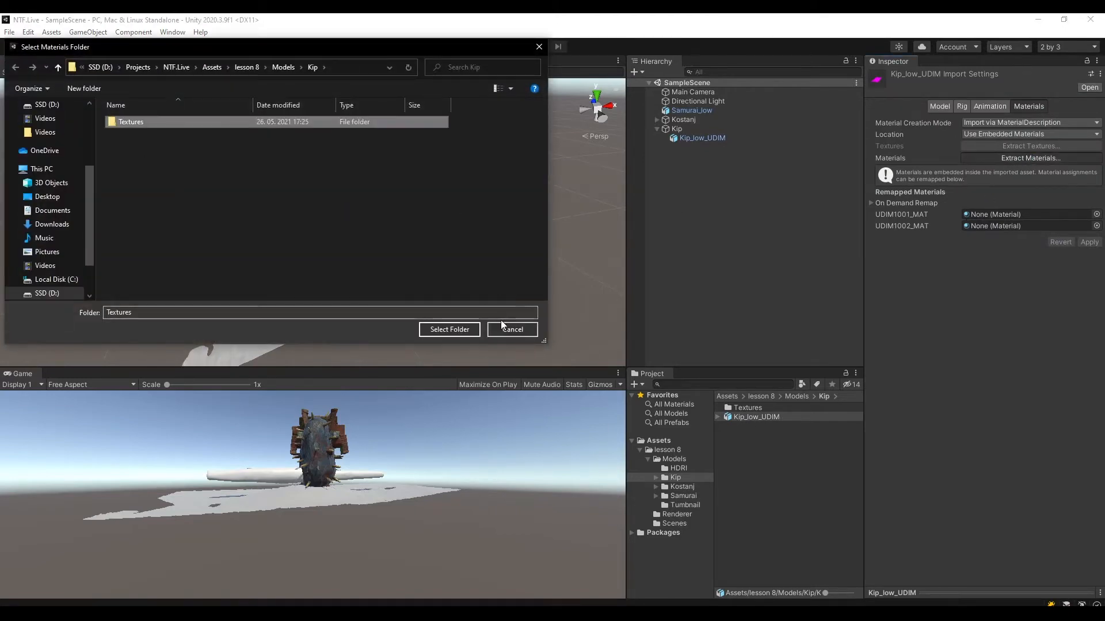
left_click(449, 329)
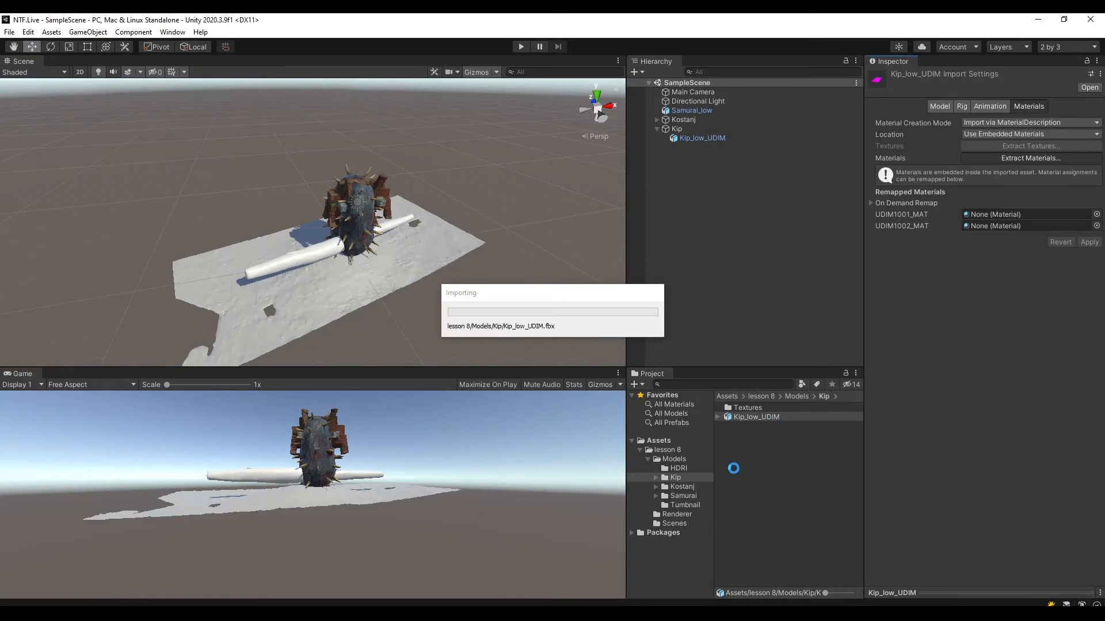
double_click(753, 408)
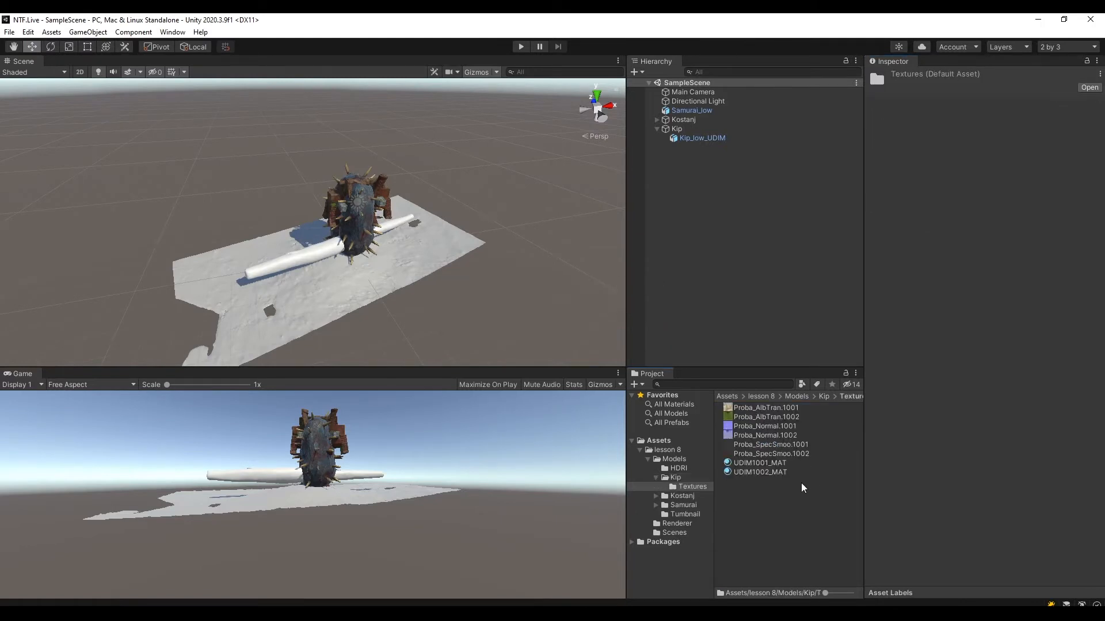
Examine Kip's UDIM1001_MAT settings and the untextured Kip model in the scene from several angles.
left_click(760, 463)
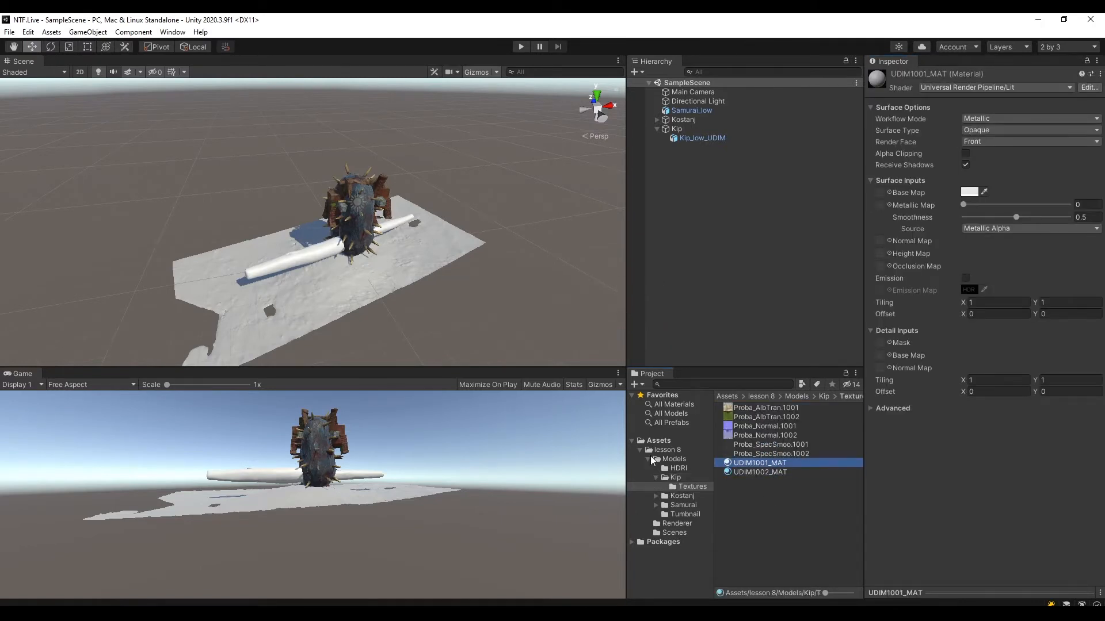
middle_click_drag(387, 308, 414, 223)
scroll(413, 223, "up", 7)
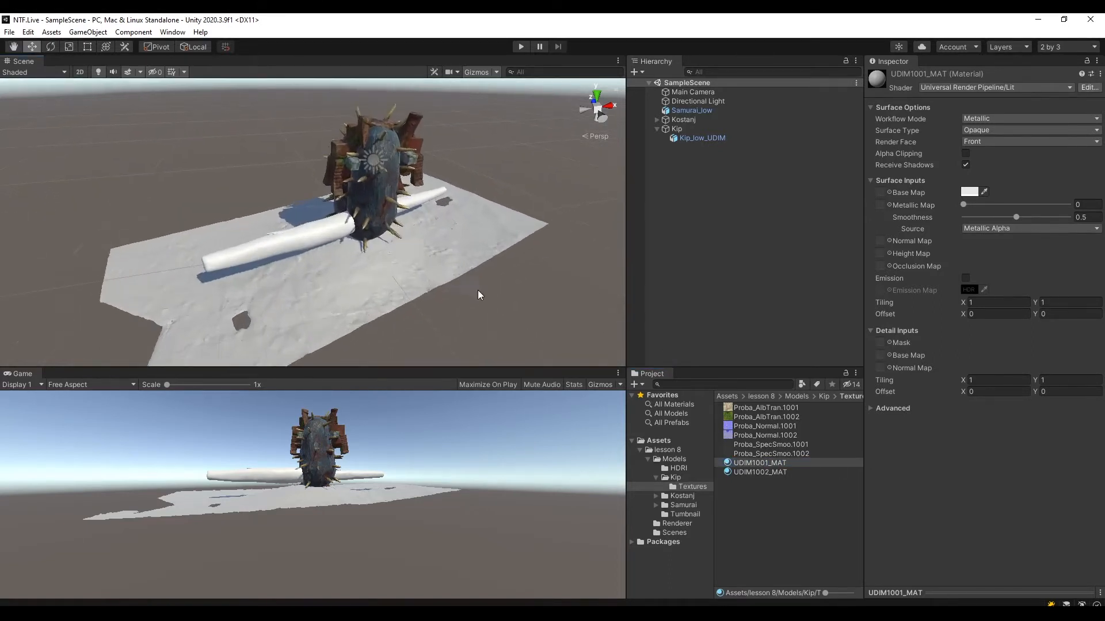
middle_click_drag(504, 246, 357, 210)
scroll(358, 210, "up", 4)
left_click_drag(358, 210, 461, 297, "alt")
scroll(388, 288, "up", 4)
middle_click_drag(461, 296, 341, 229)
left_click_drag(341, 229, 580, 291, "alt")
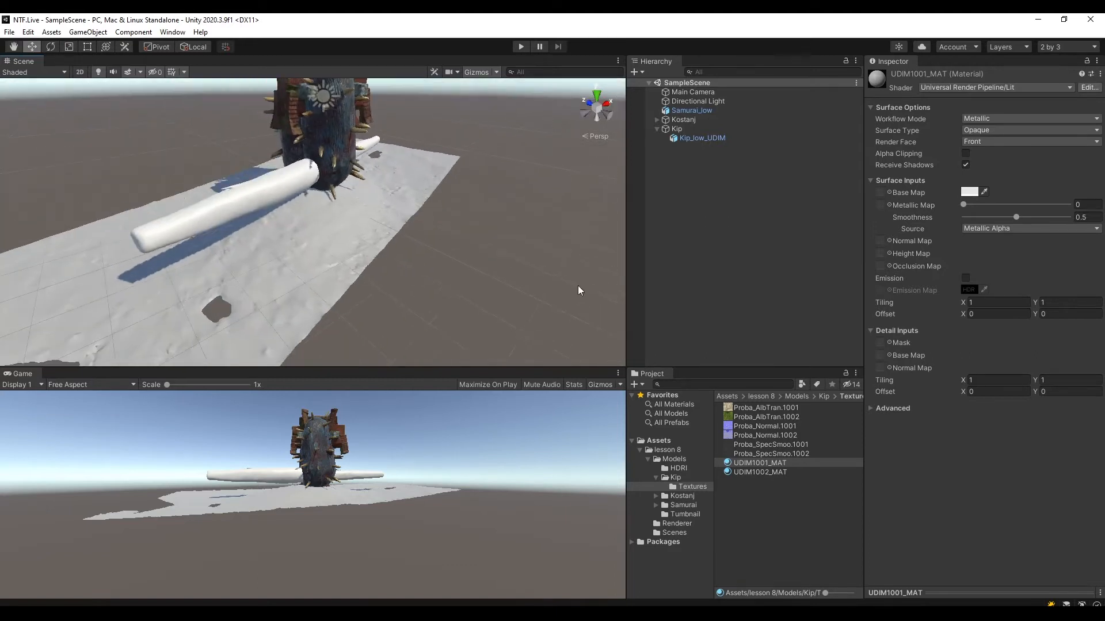
Set the Workflow Mode of both Kip materials, UDIM1001_MAT and UDIM1002_MAT, to Specular.
left_click(782, 464)
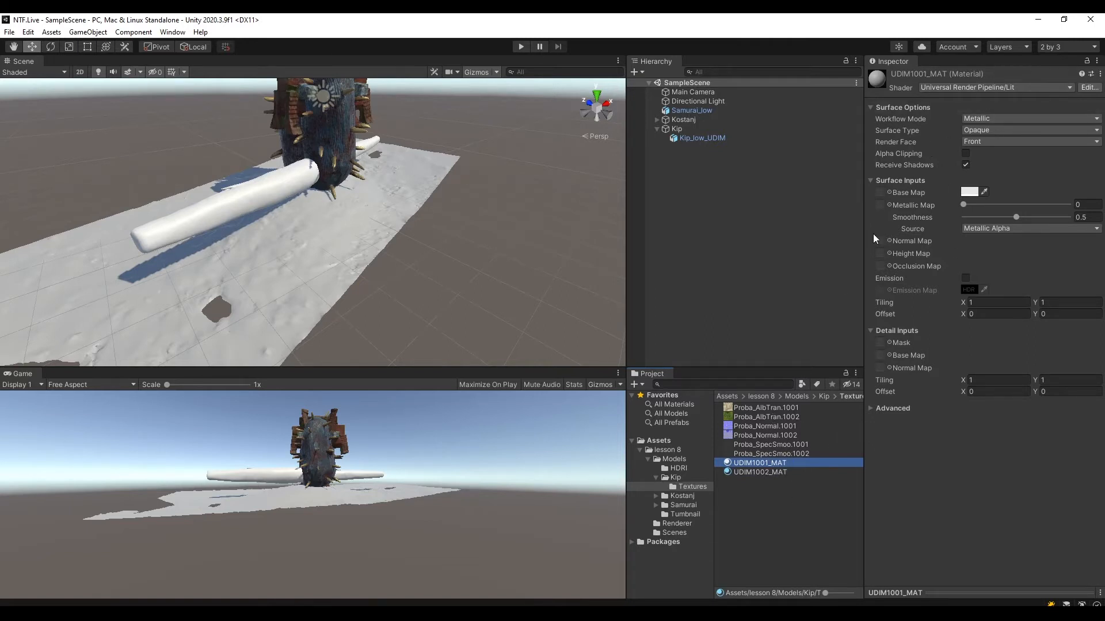
left_click(776, 473, "shift")
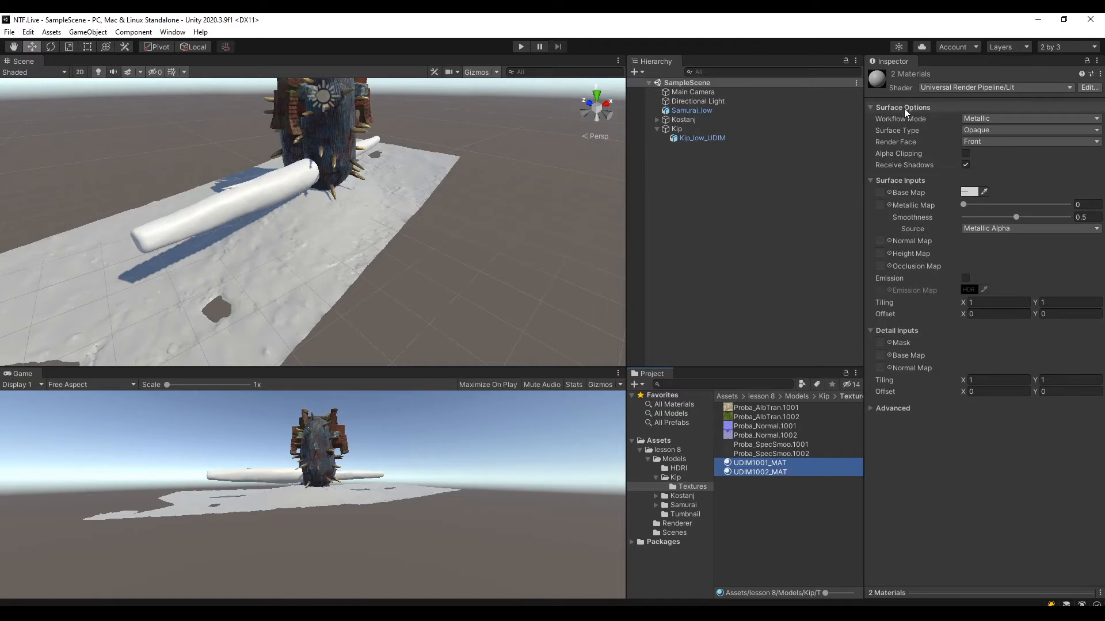
left_click(987, 119)
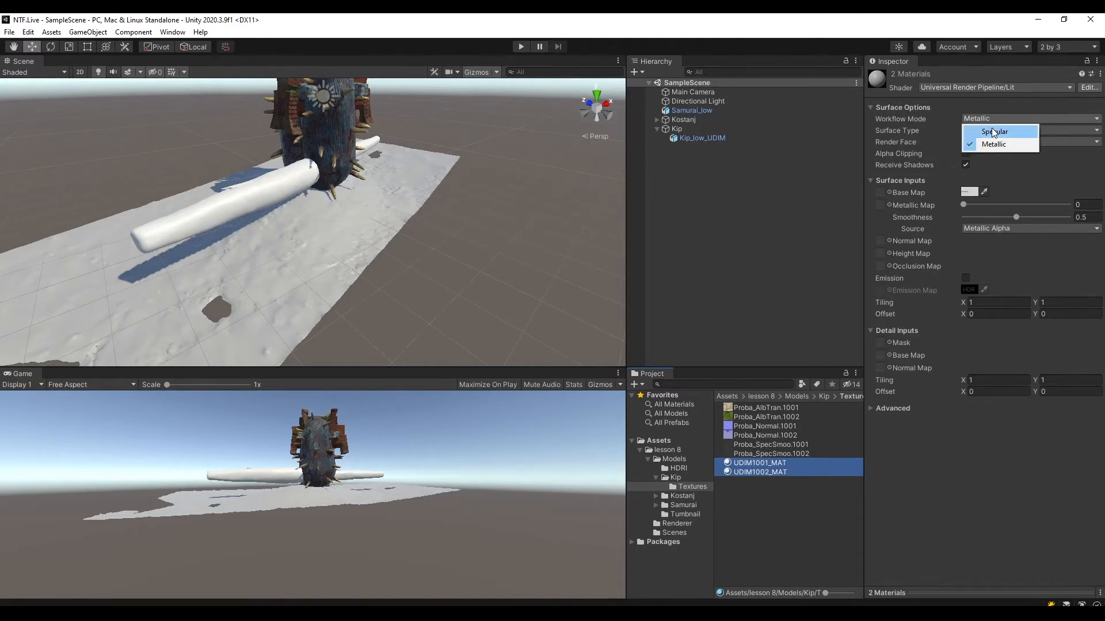
left_click(993, 132)
left_click(761, 531)
Check the specular settings of Kip's UDIM1001_MAT and UDIM1002_MAT one after the other.
left_click(770, 463)
left_click(775, 473)
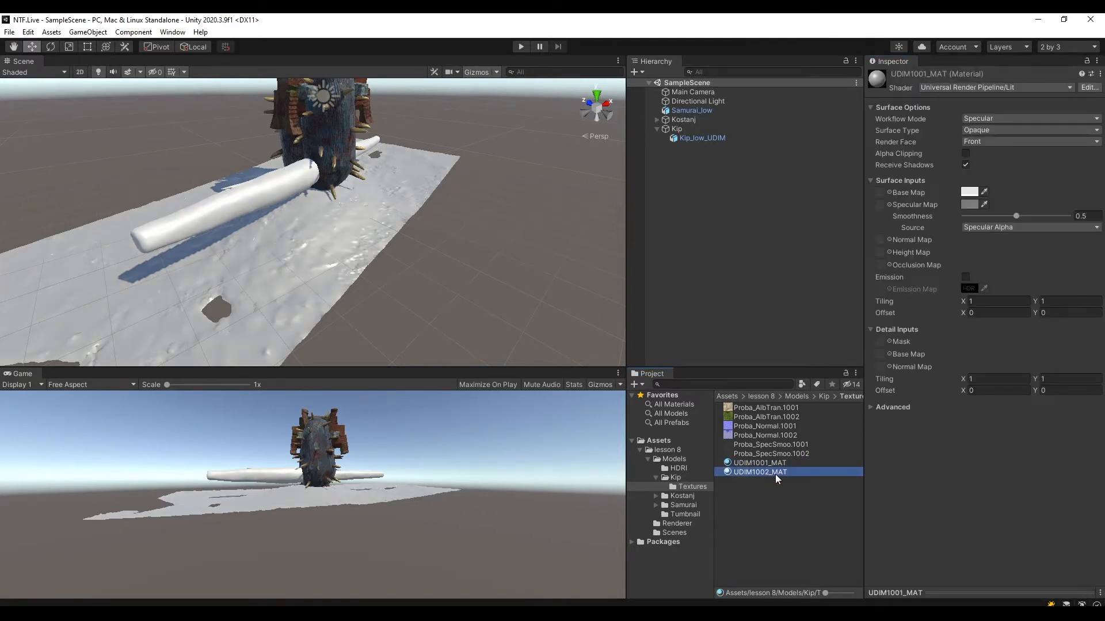
left_click(778, 465)
left_click(781, 473)
left_click(782, 467)
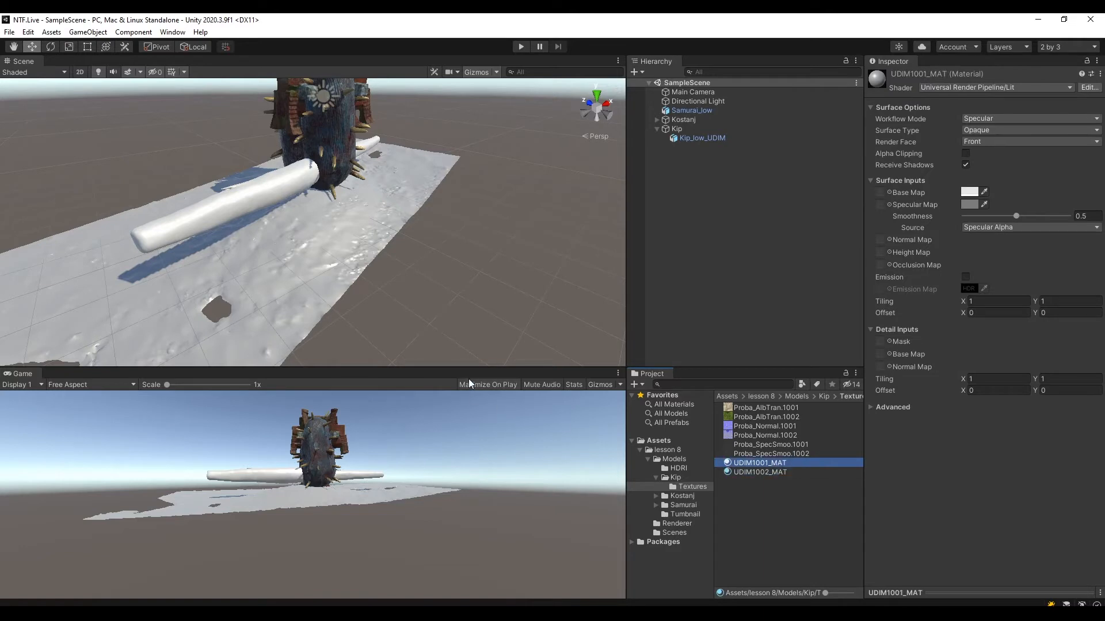
middle_click_drag(388, 178, 391, 183)
left_click(762, 462)
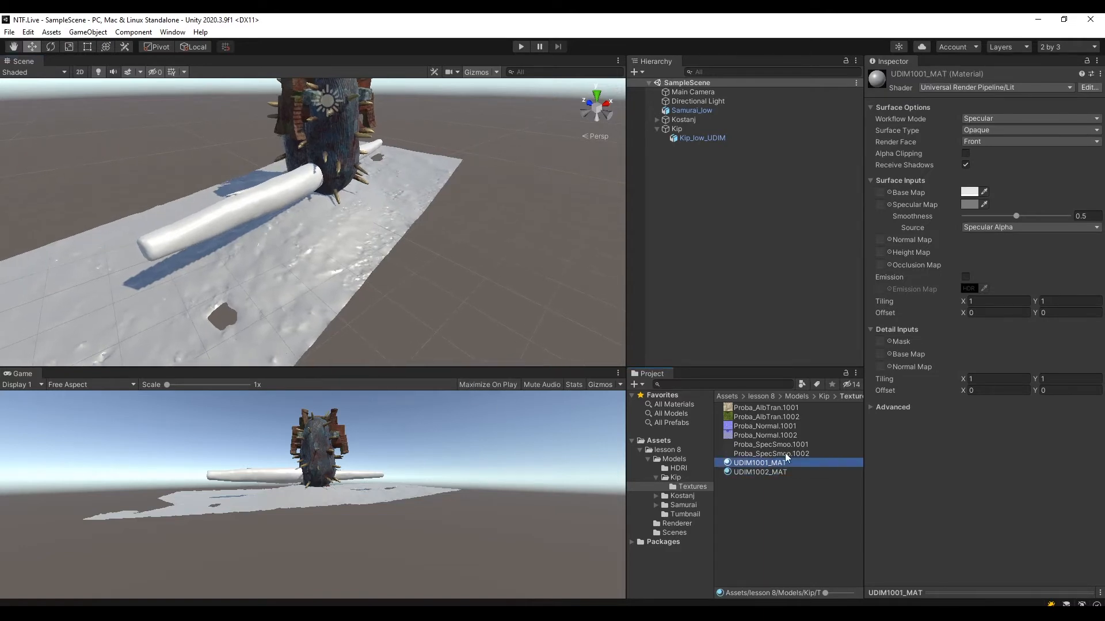
left_click(780, 463)
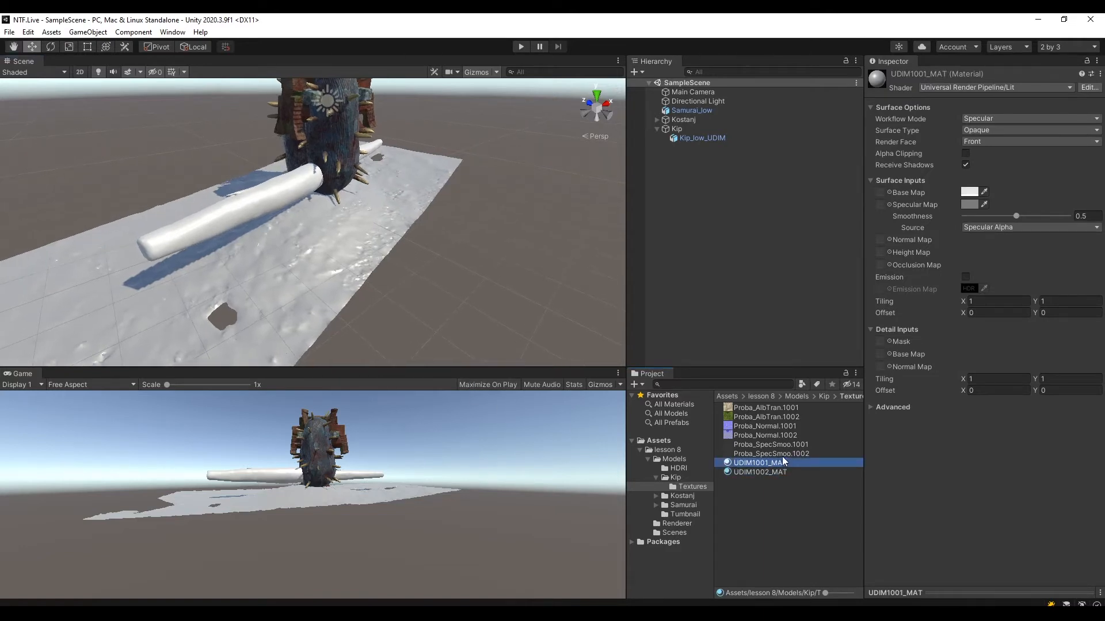
Assign Proba_AlbTran.1001, Proba_Normal.1001 and Proba_SpecSmoo.1001 as UDIM1001_MAT's base, normal and specular maps, and mark the normal texture as a normal map.
left_click(816, 498)
left_click_drag(786, 408, 882, 192)
left_click_drag(780, 427, 882, 243)
left_click_drag(791, 445, 886, 215)
left_click(1080, 263)
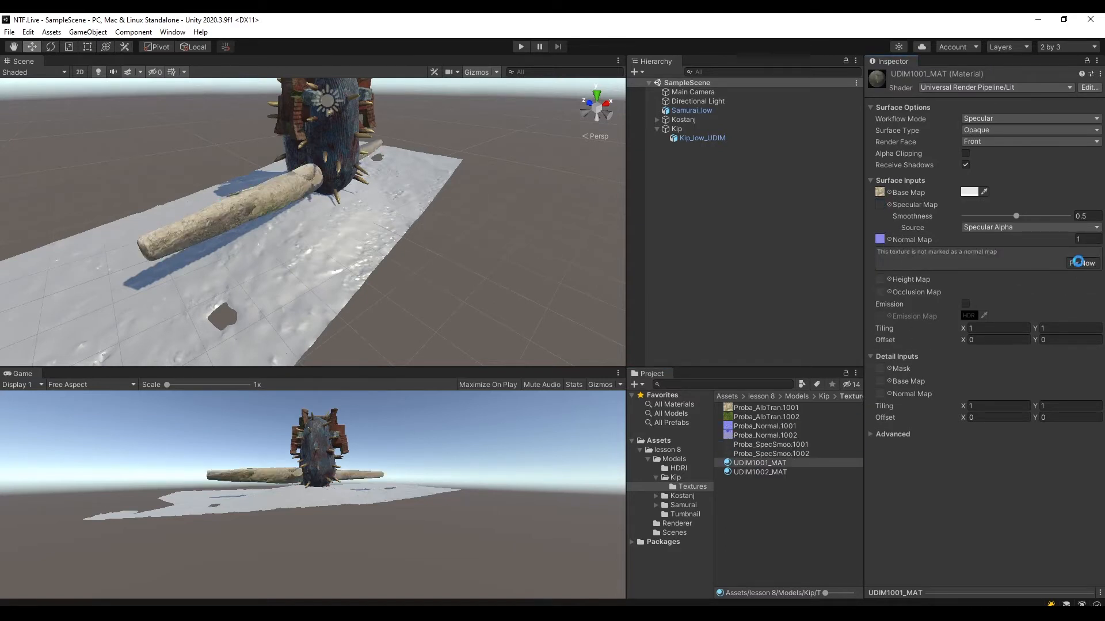
Assign Proba_AlbTran.1002, Proba_SpecSmoo.1002 and Proba_Normal.1002 as UDIM1002_MAT's base, specular and normal maps, and mark the normal texture as a normal map.
left_click(771, 472)
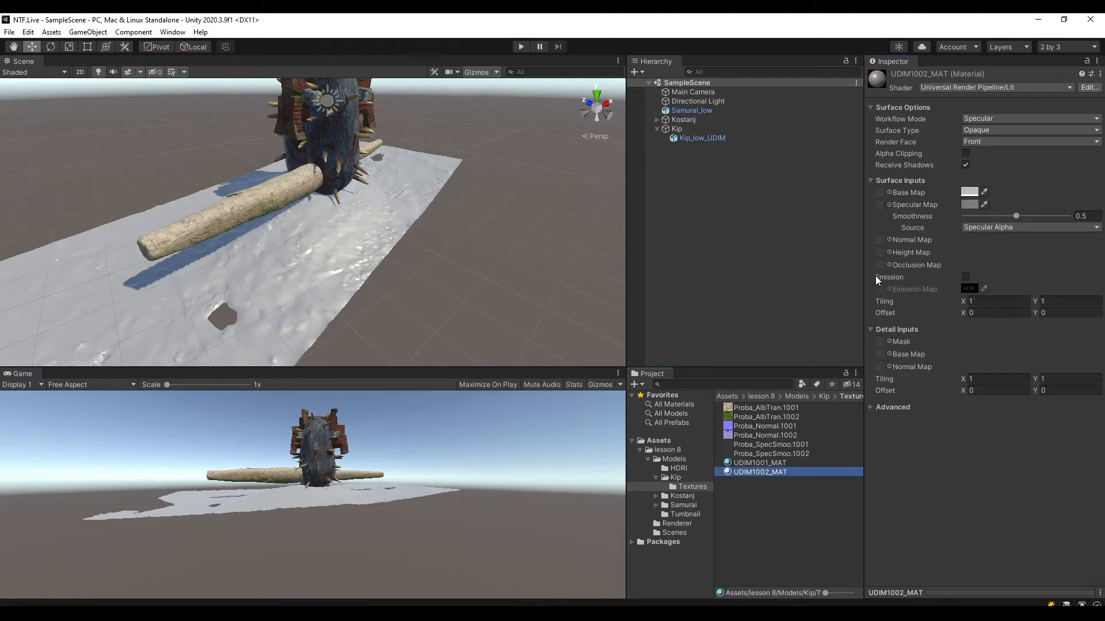
left_click_drag(798, 427, 910, 257)
left_click_drag(882, 194, 880, 195)
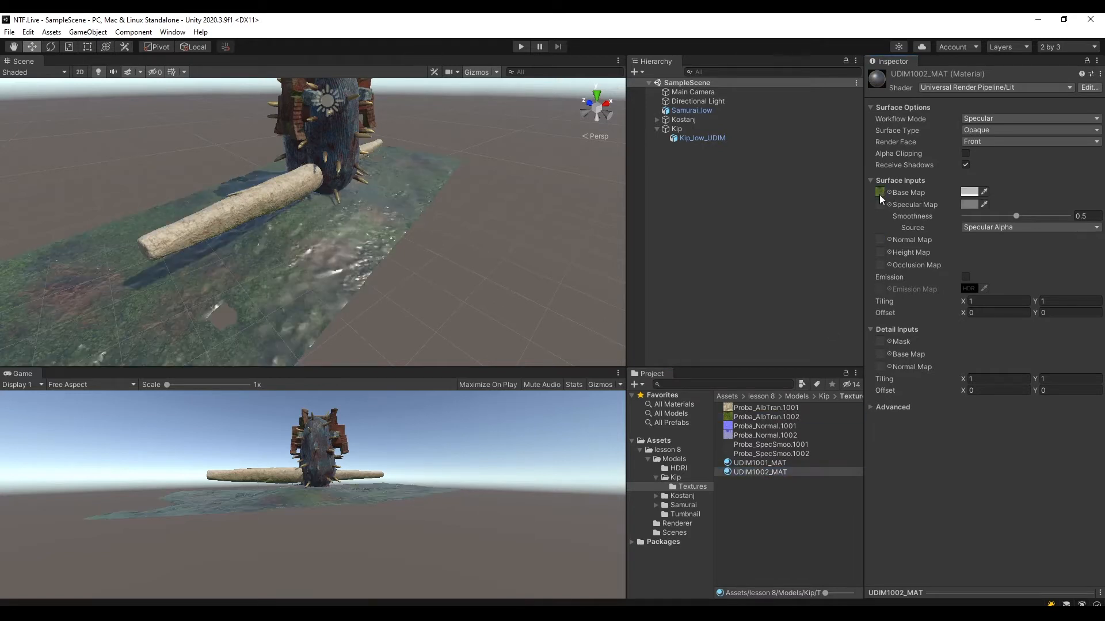
left_click_drag(789, 452, 881, 239)
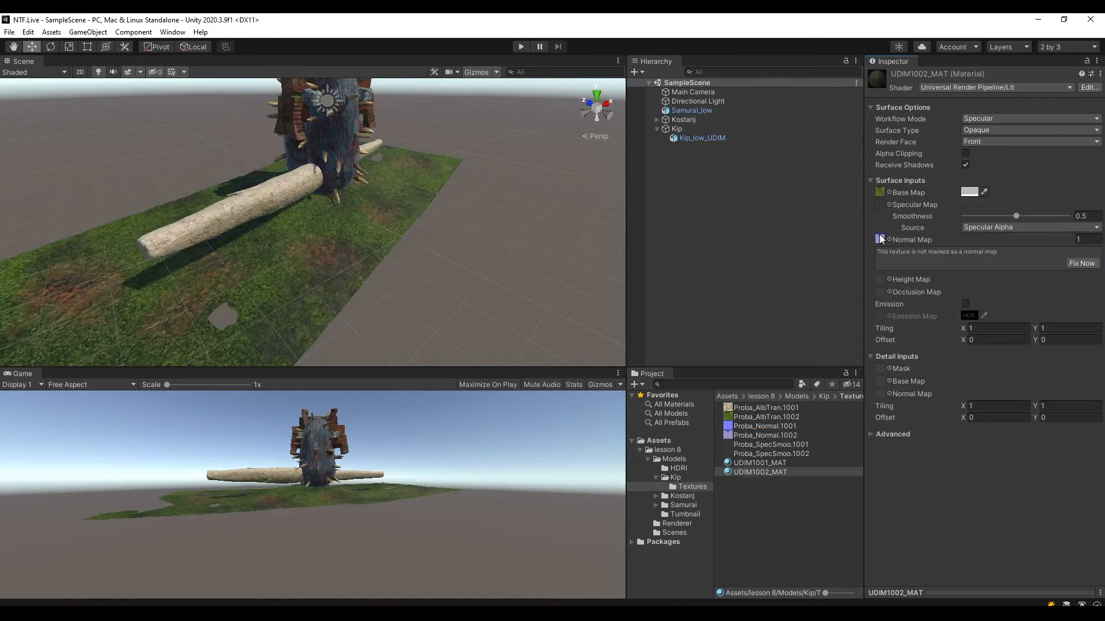
left_click(1065, 263)
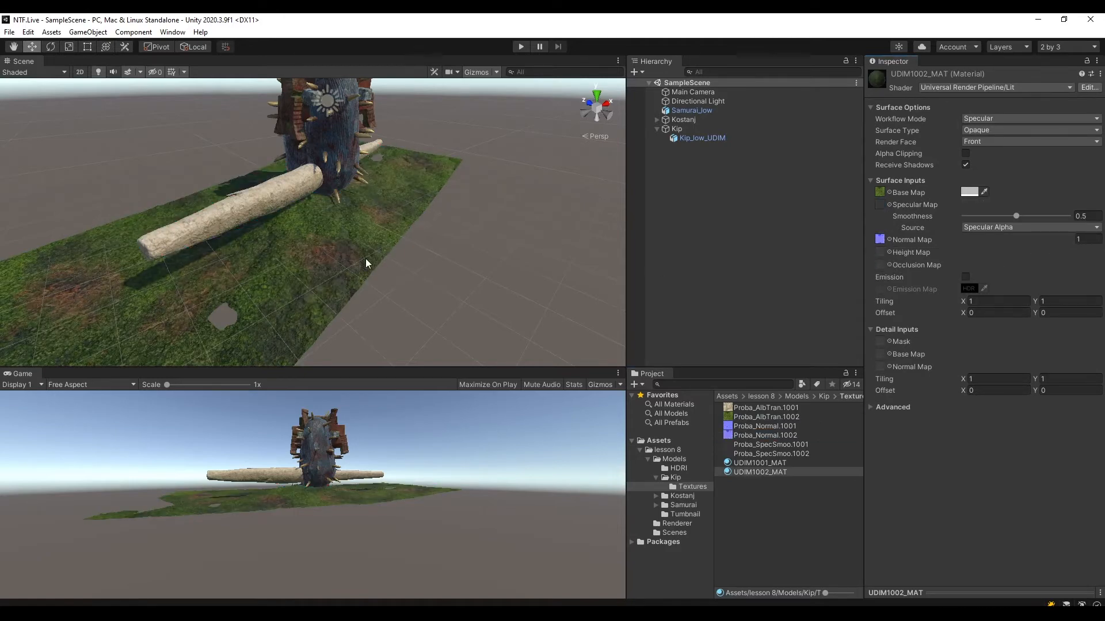
Examine the textured Kip model in the scene and display the import settings of the Proba_AlbTran.1001 texture.
right_click_drag(641, 198, 284, 253)
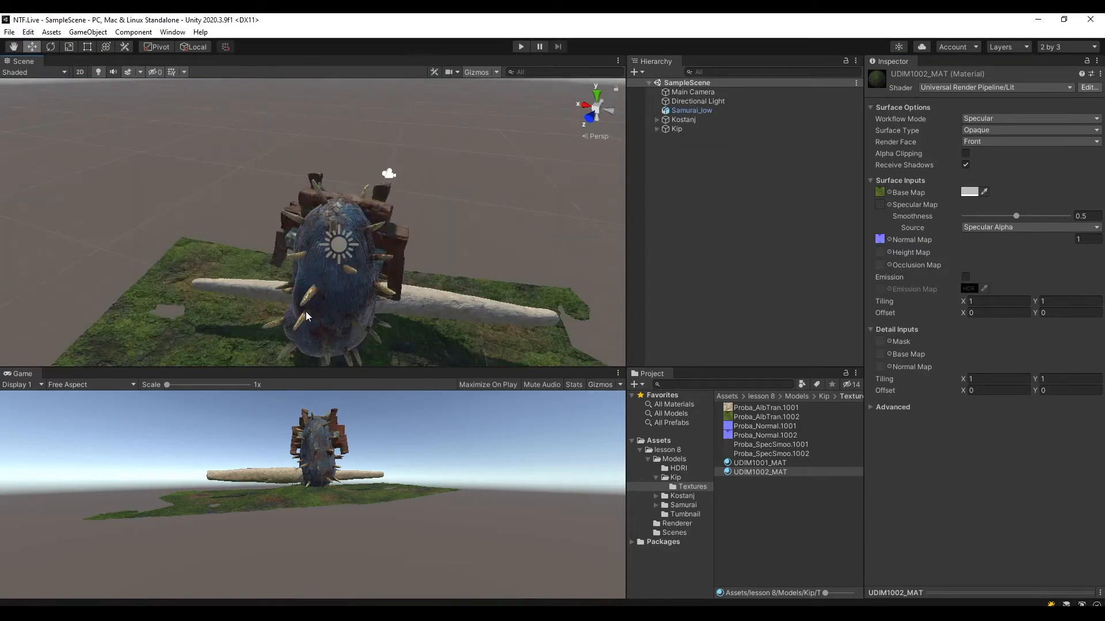
middle_click_drag(392, 298, 350, 168)
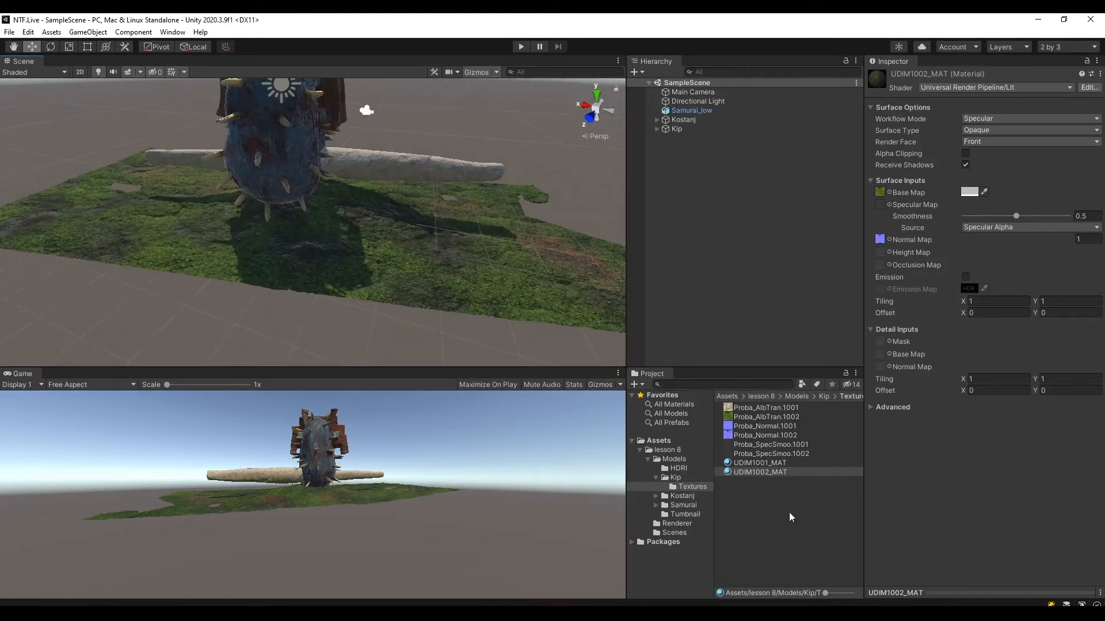
left_click(786, 408)
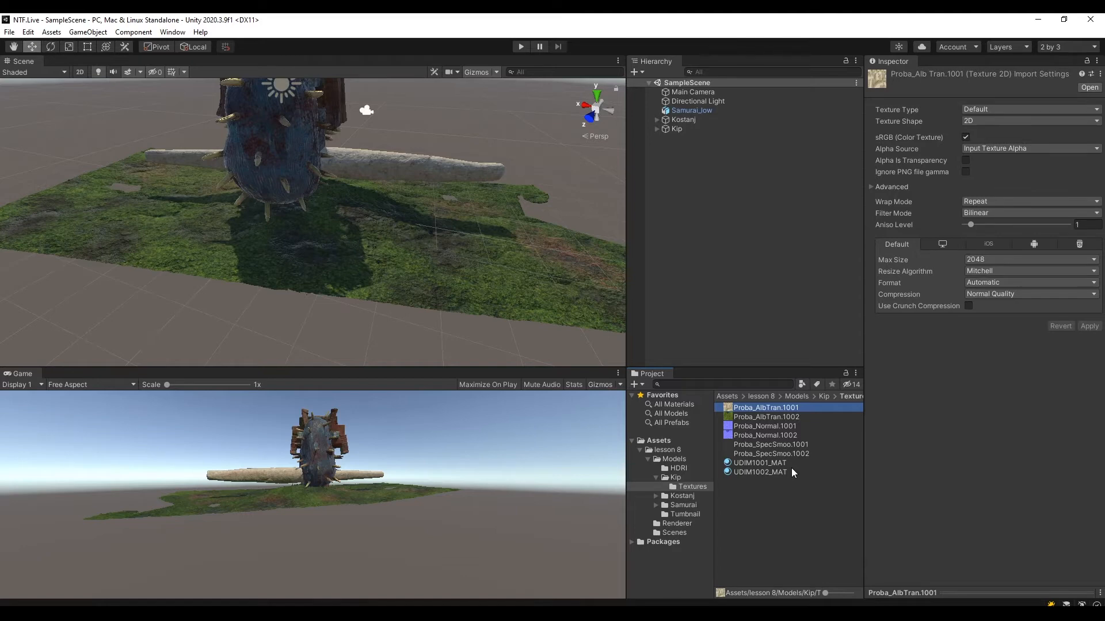
Collapse the Kip folder, enlarge the Game view and set its aspect ratio to 16:9.
left_click(655, 477)
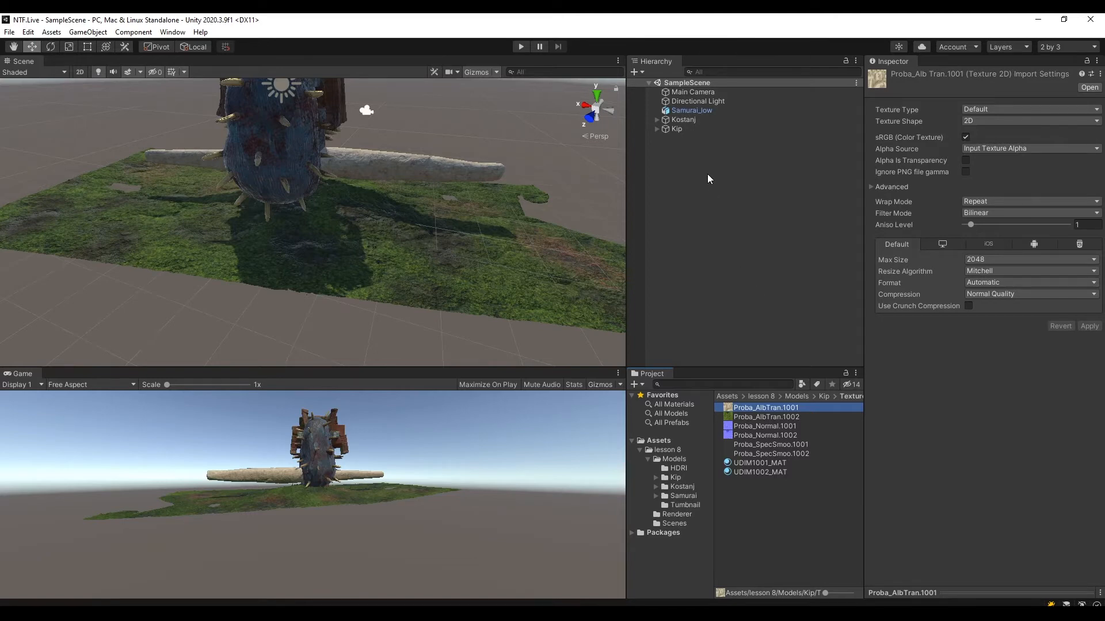
left_click_drag(383, 330, 389, 334, "alt")
left_click_drag(359, 368, 359, 292)
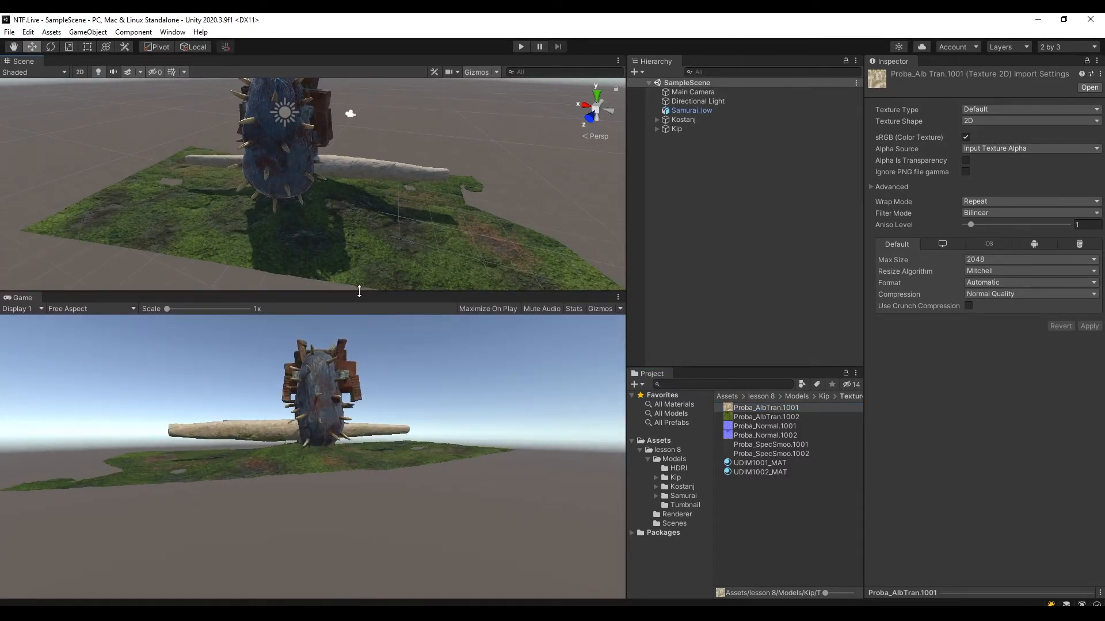
left_click(75, 308)
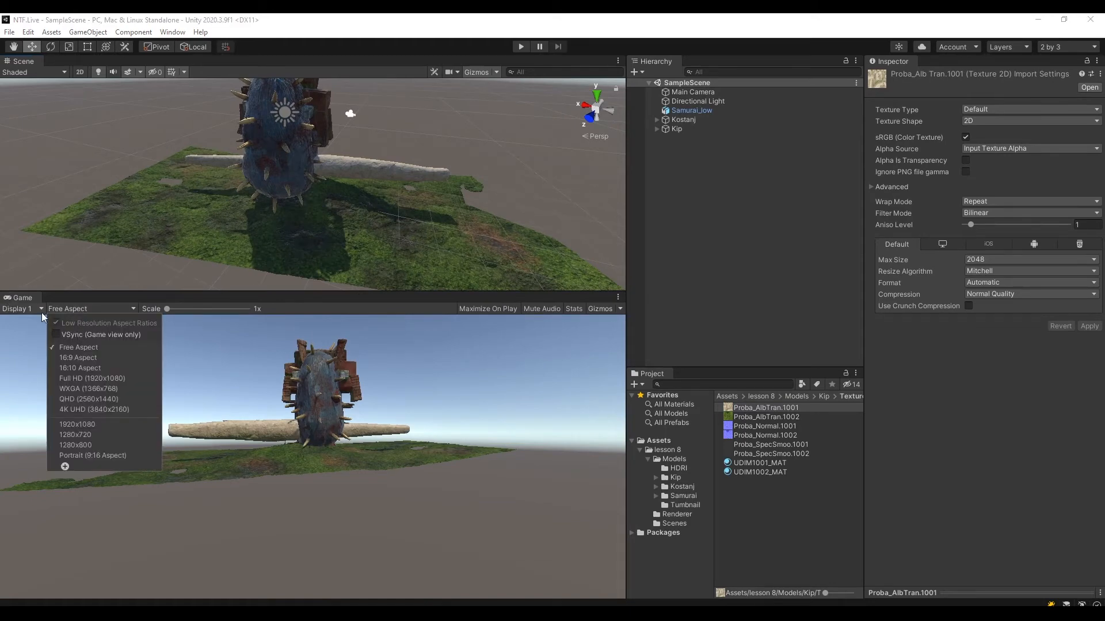
left_click(87, 357)
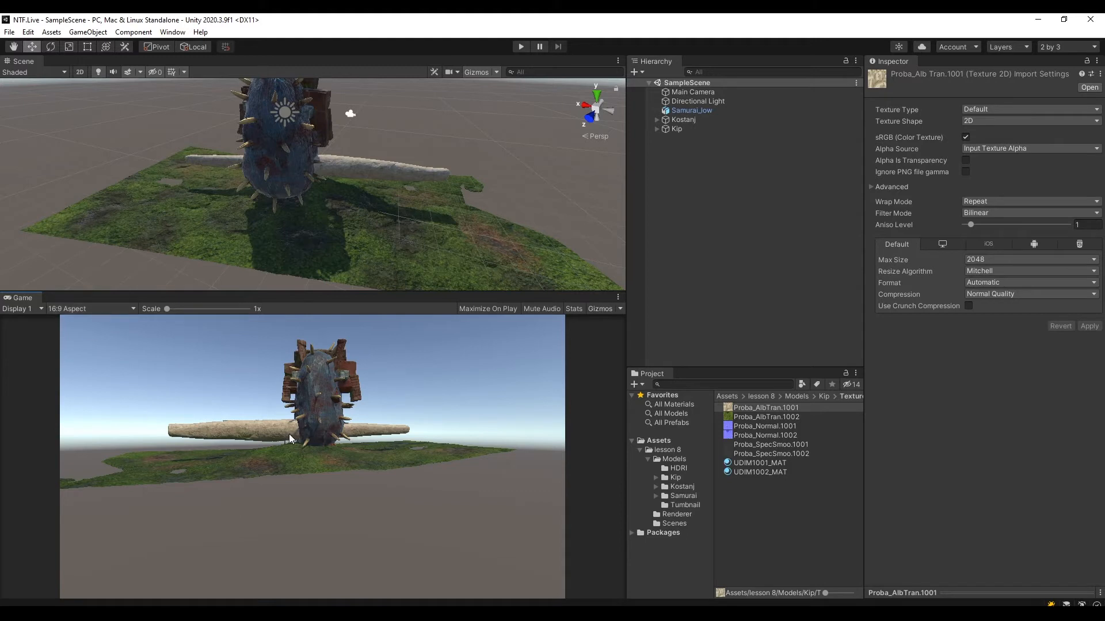
Create an empty object named ===UI=== at the scene root, reset its transform and save the scene.
left_click(696, 196)
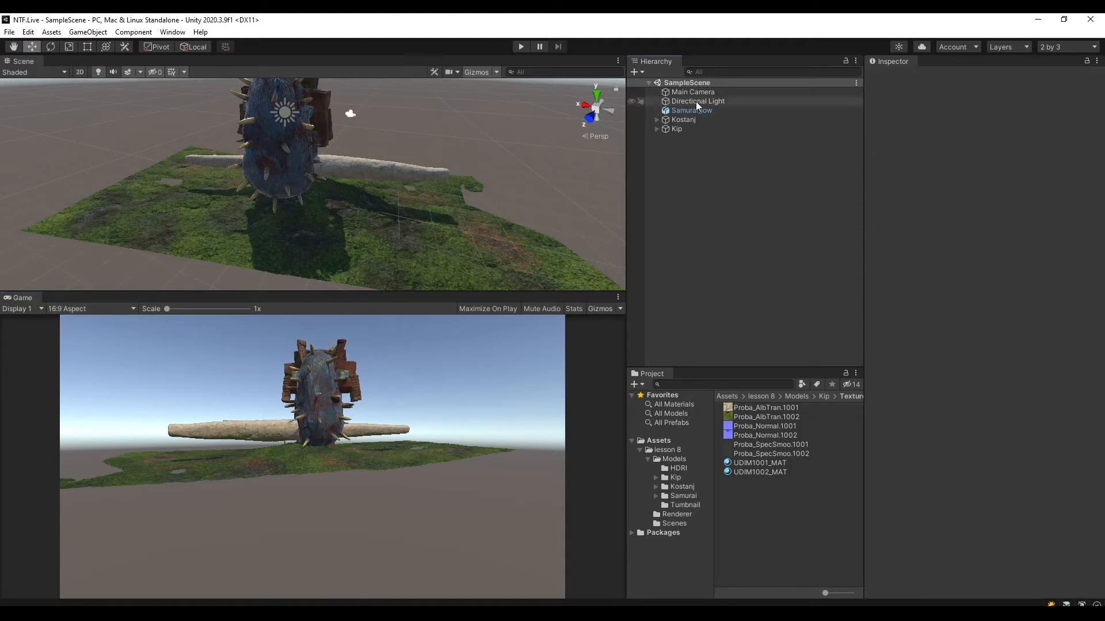
right_click(697, 180)
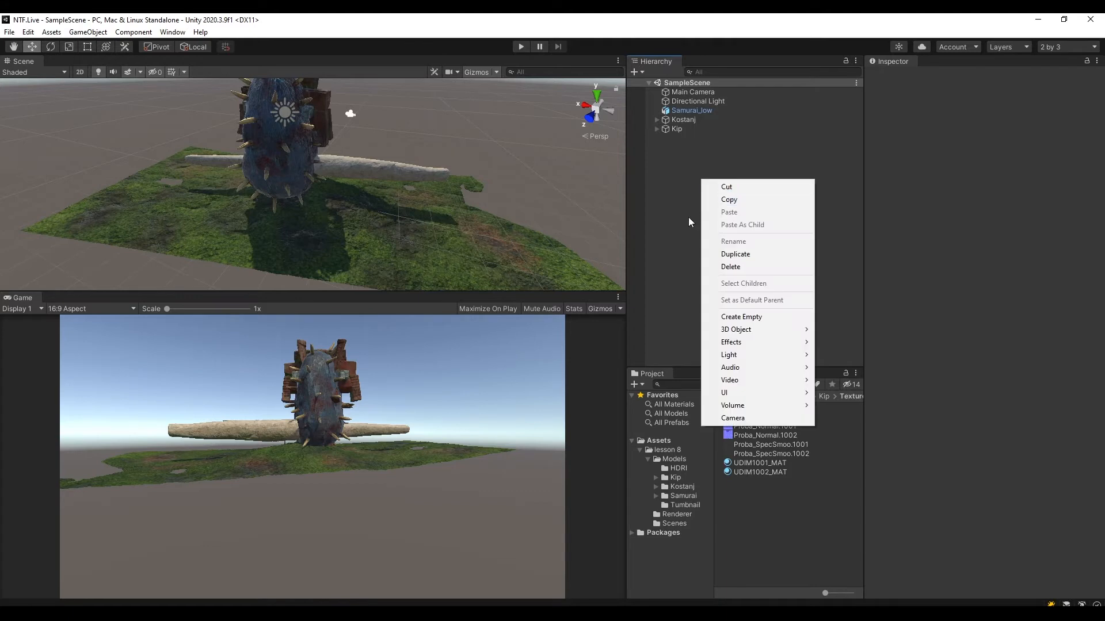
left_click(736, 317)
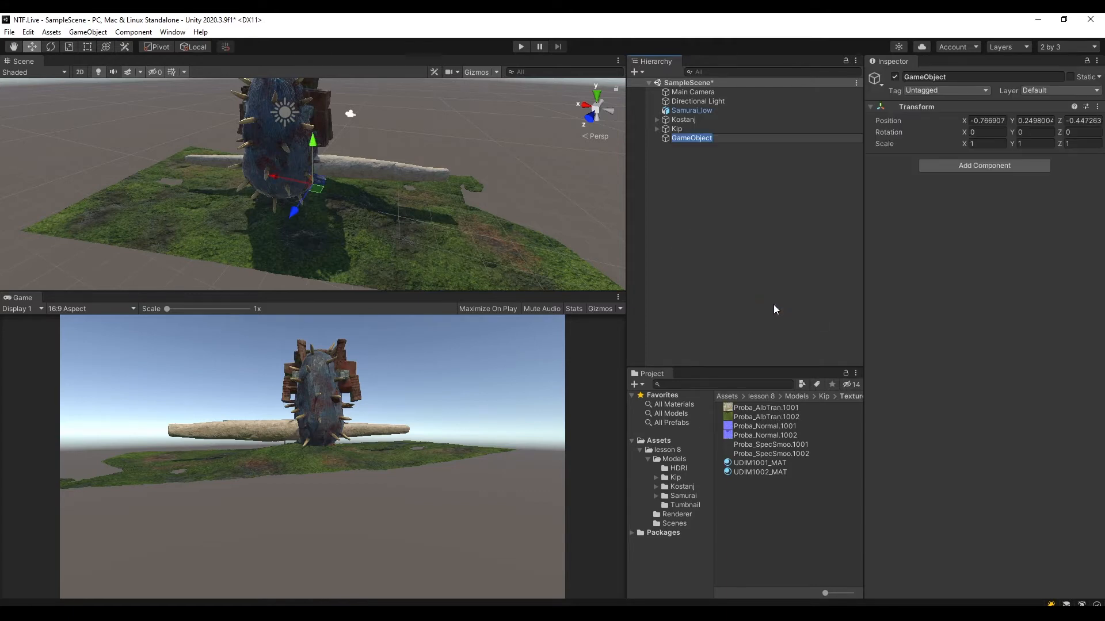
type("===UI===")
key("Return")
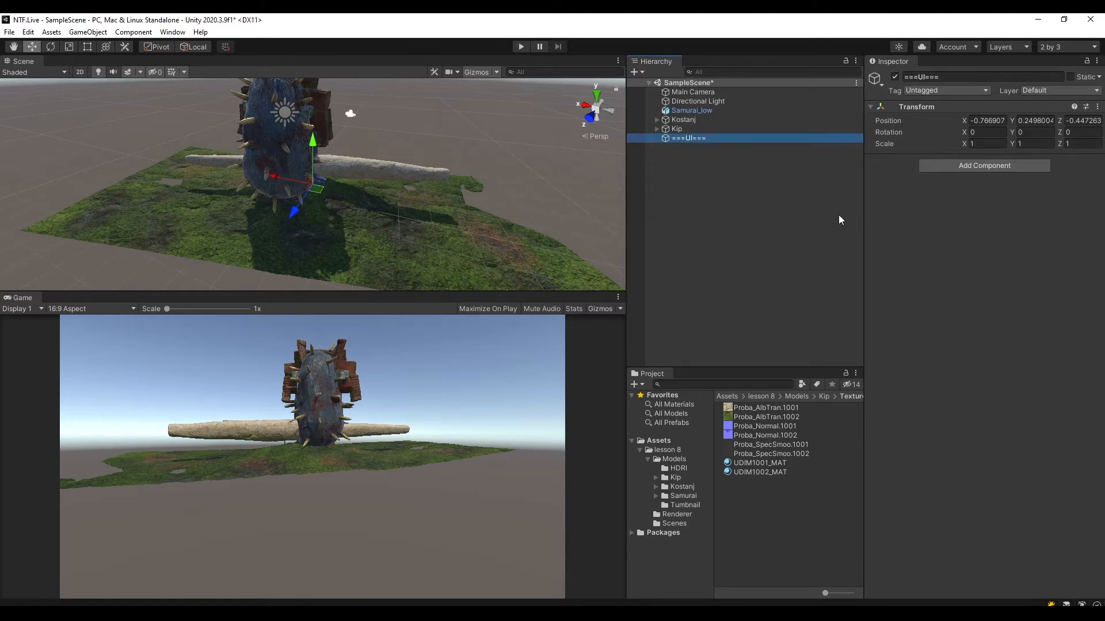
left_click(1097, 106)
left_click(1097, 117)
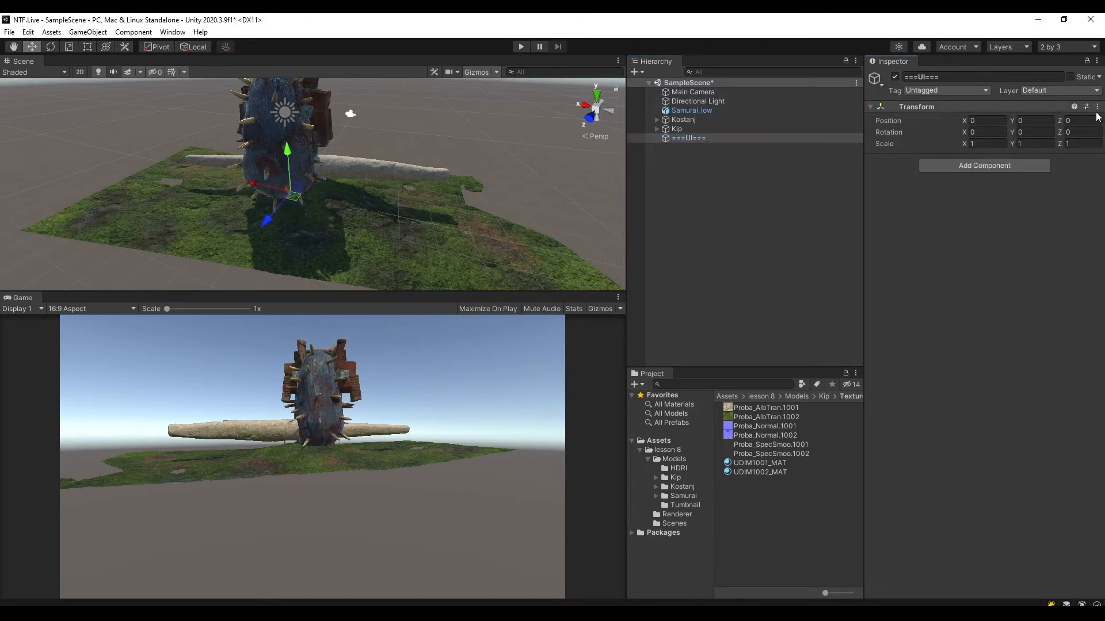
left_click(704, 180)
key("ctrl+s")
Create an empty object named ===Rendering=== at the scene root and reset its transform.
right_click(691, 205)
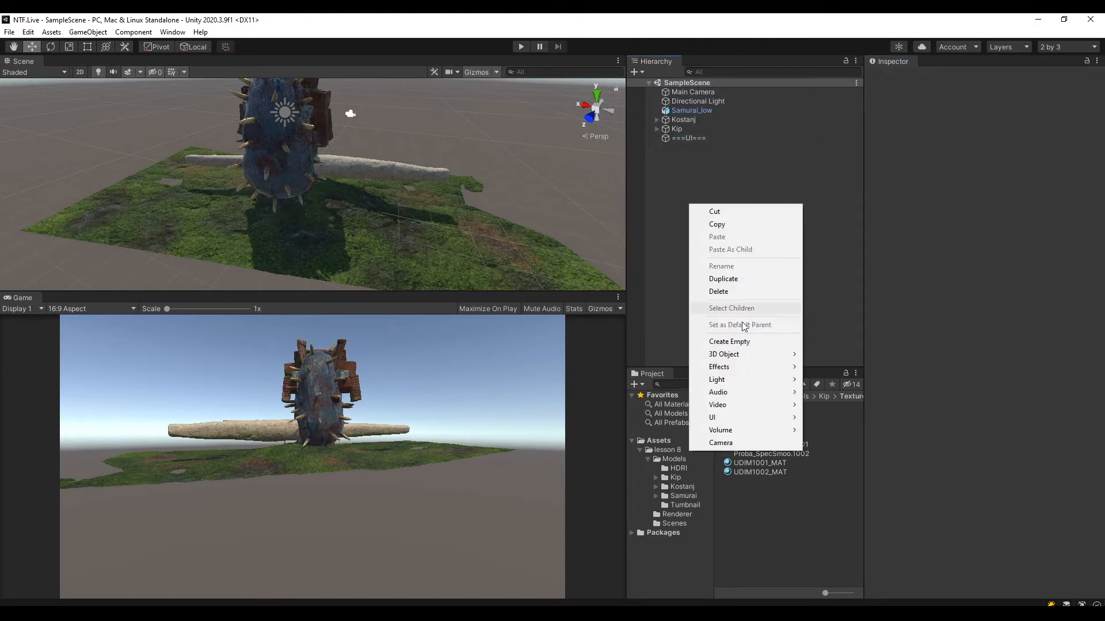
left_click(741, 342)
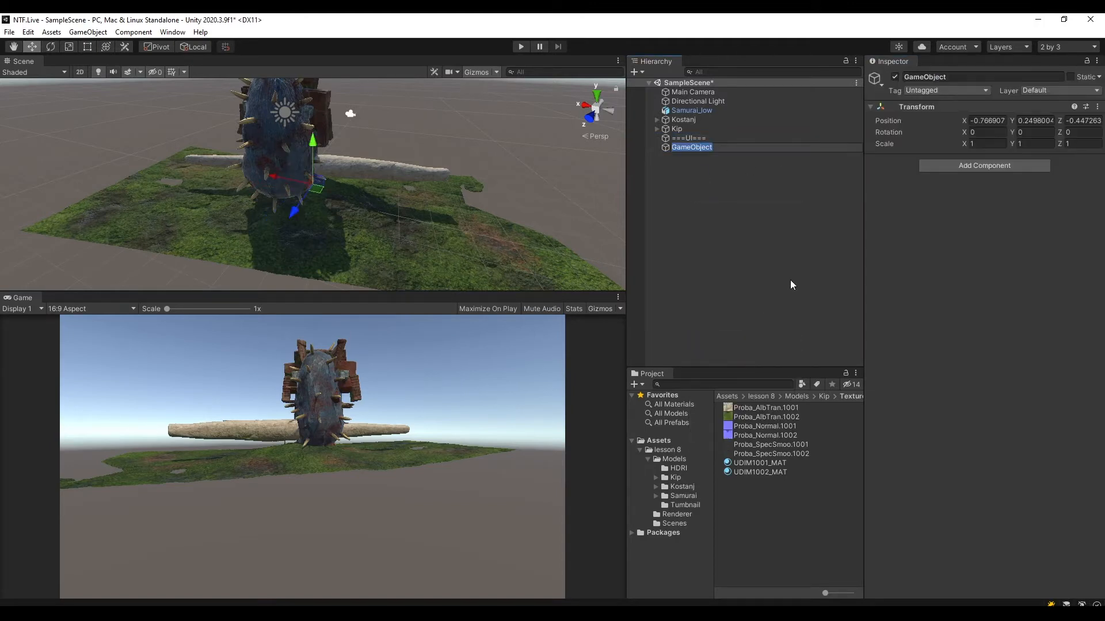
type("===Rendering===")
key("Return")
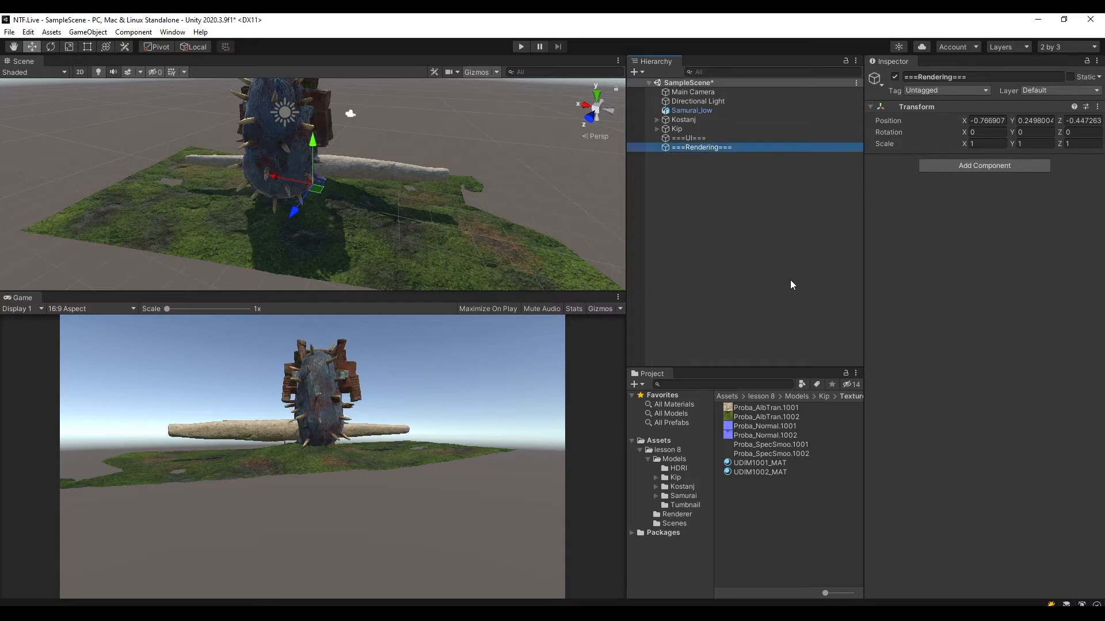
left_click(1097, 107)
left_click(1093, 119)
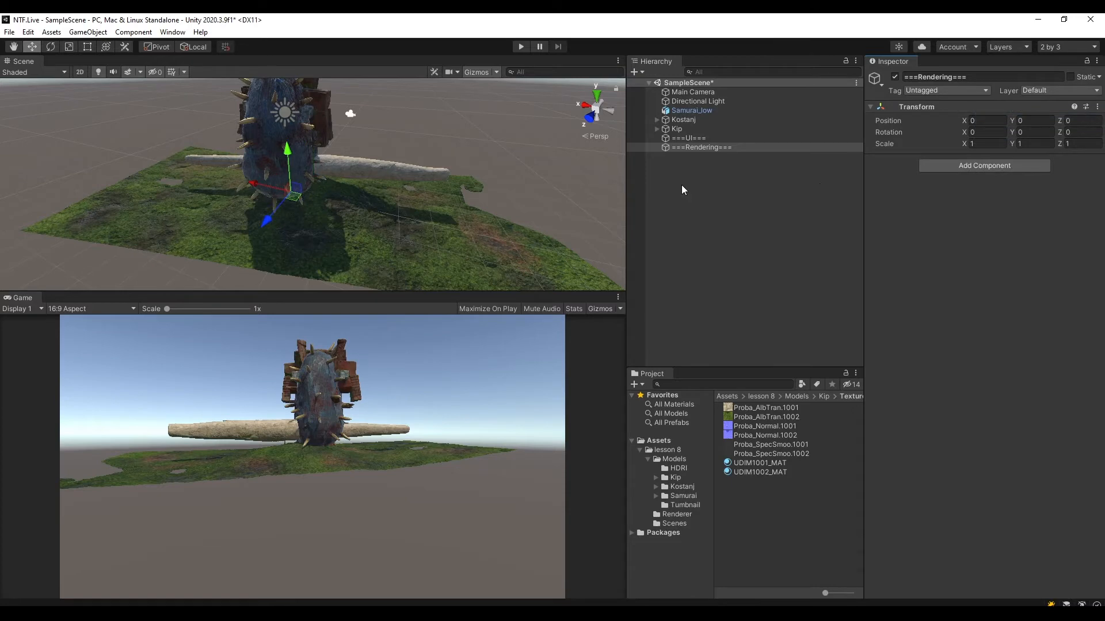
Parent Main Camera and Directional Light to ===Rendering=== and move that group to the start of the scene hierarchy.
left_click(713, 95)
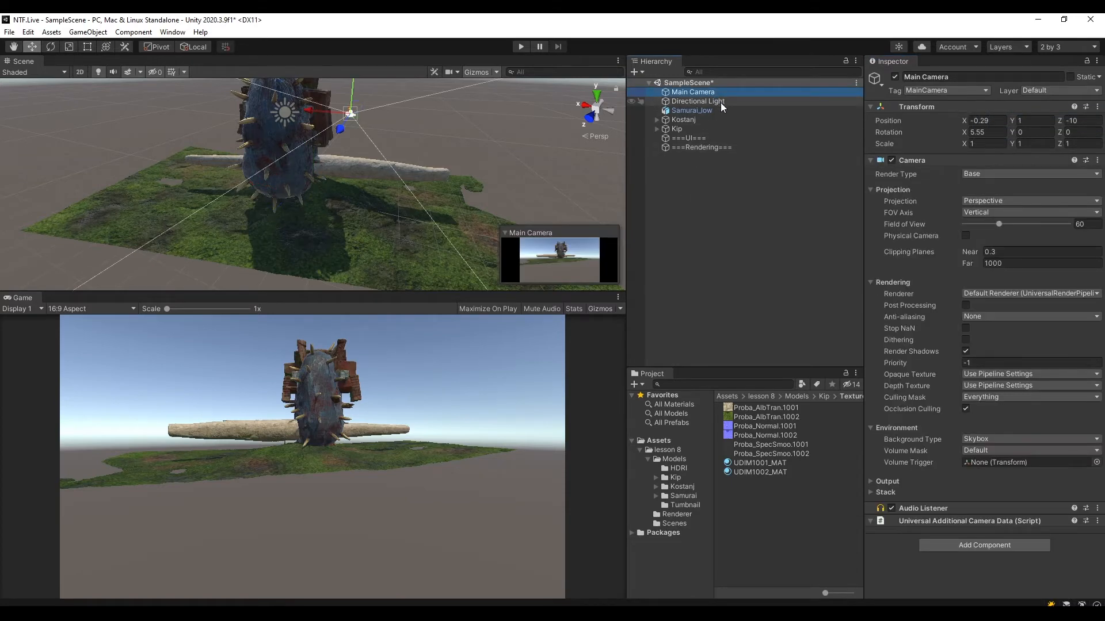
left_click(721, 103, "ctrl")
left_click(708, 101, "ctrl")
left_click(709, 103, "ctrl")
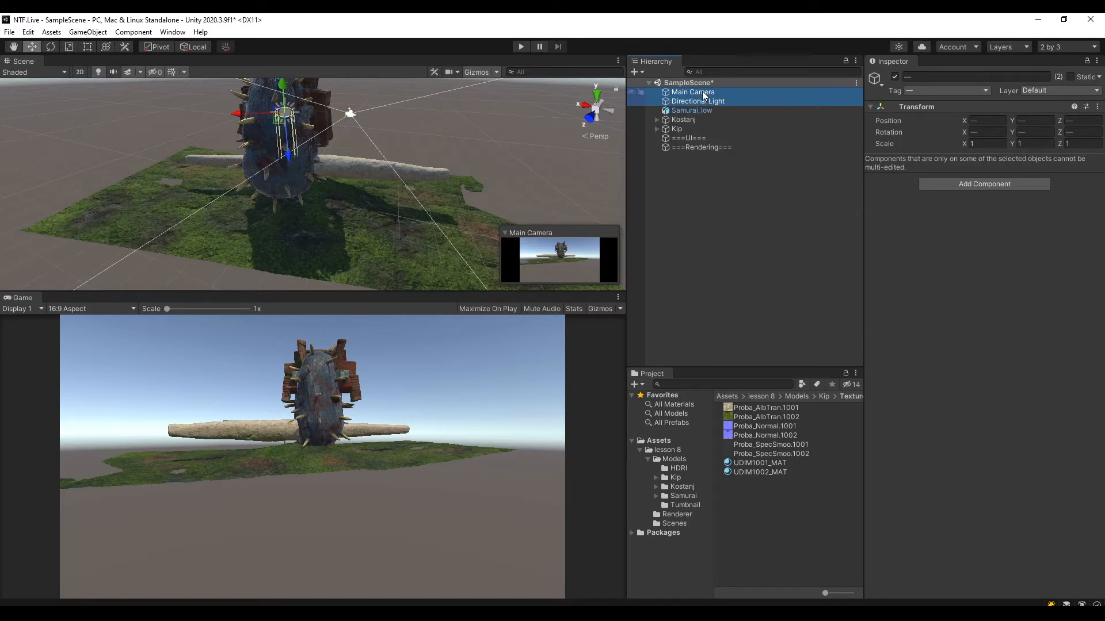
mouse_move(702, 91)
left_mouse_down()
mouse_move(706, 147)
mouse_move(706, 89)
left_mouse_up()
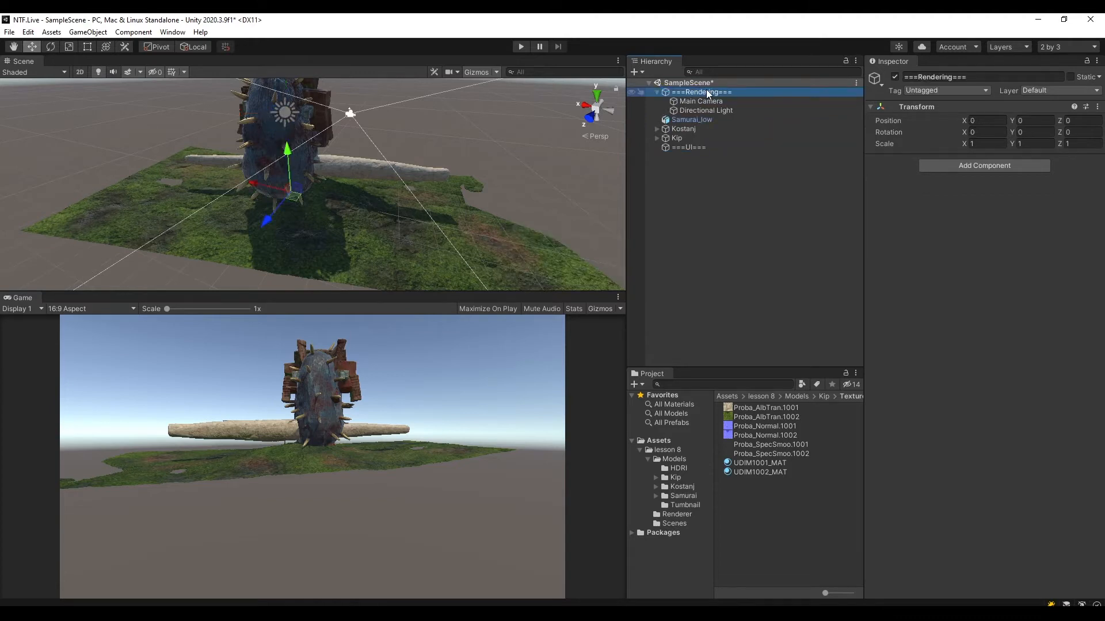
Collapse the ===Rendering=== group in the hierarchy and save the scene.
left_click(656, 92)
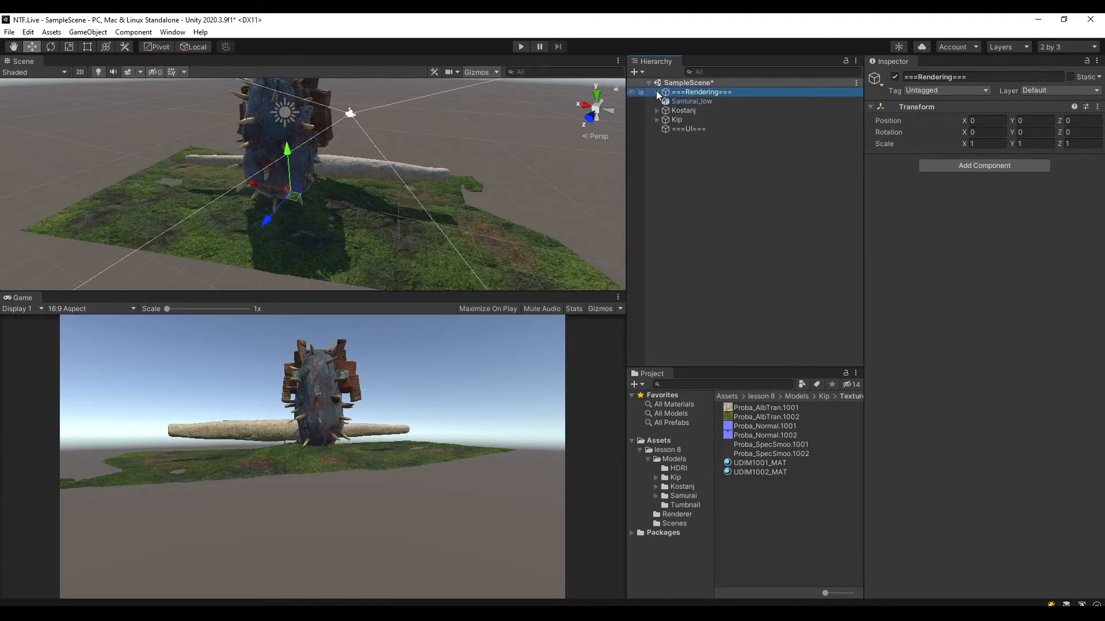
left_click(656, 91)
left_click(654, 91)
left_click(656, 93)
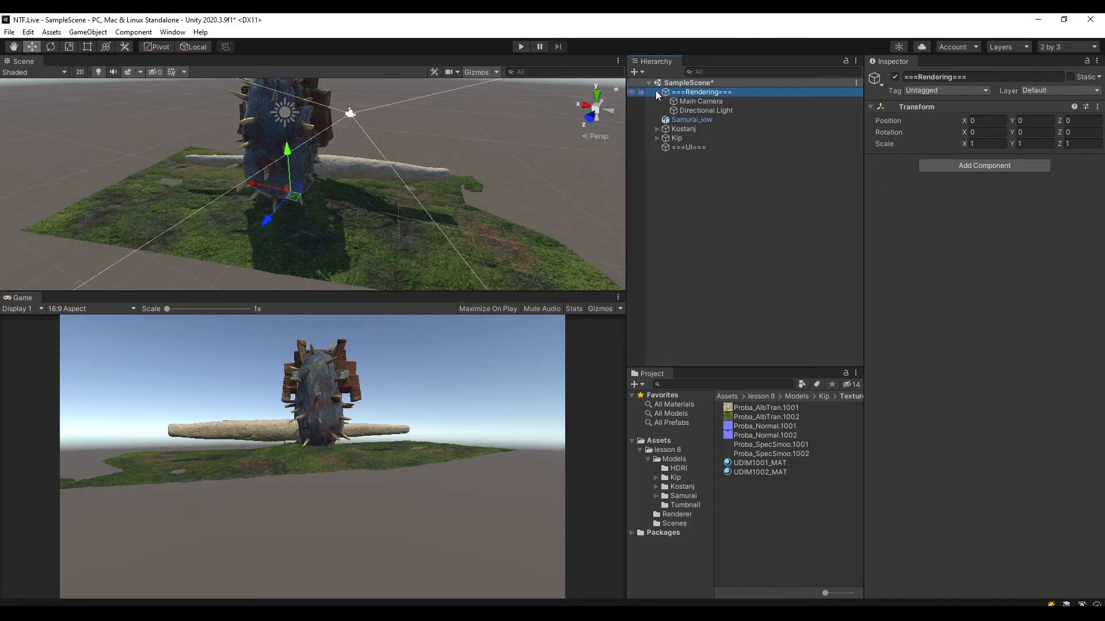
left_click(656, 92)
left_click(656, 92)
left_click(656, 93)
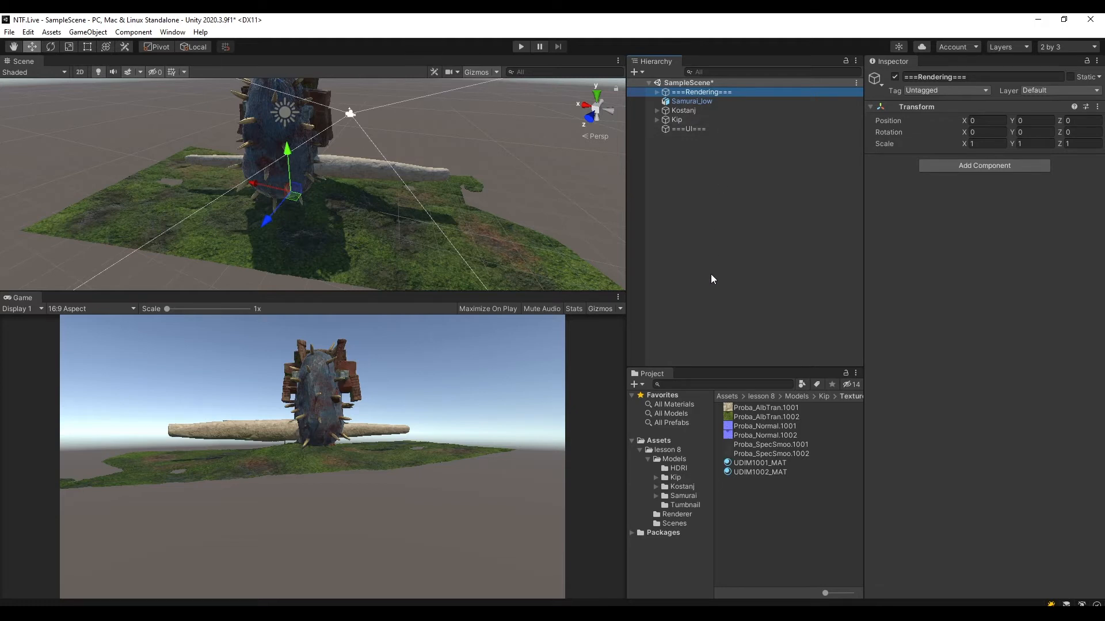
key("ctrl+s")
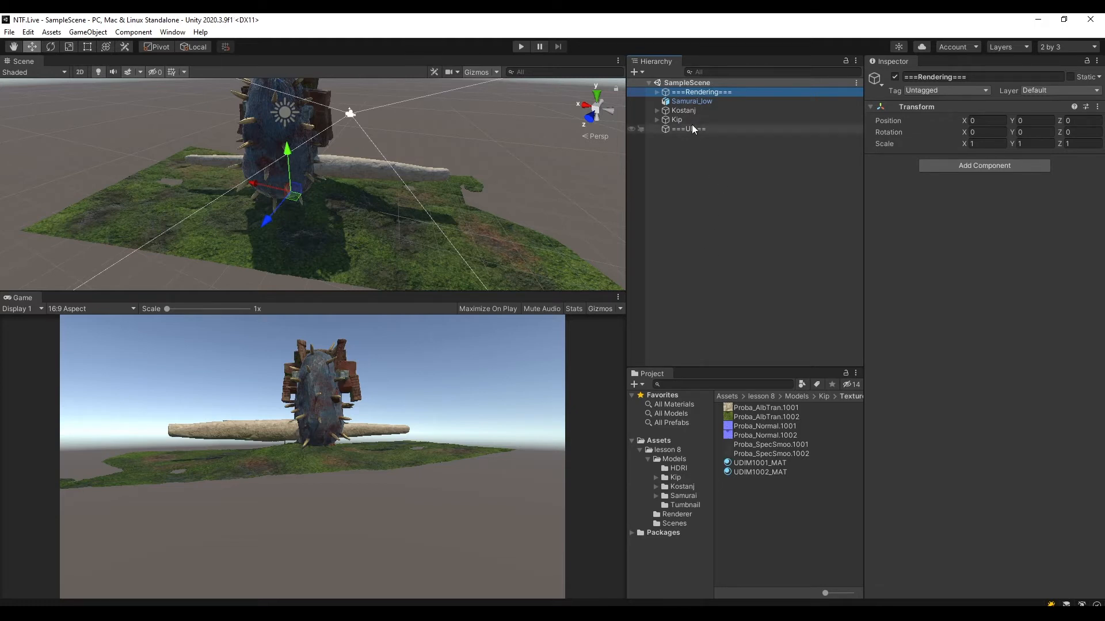
Create an empty object named ===Content=== at the scene root and reset its transform.
left_click(714, 185)
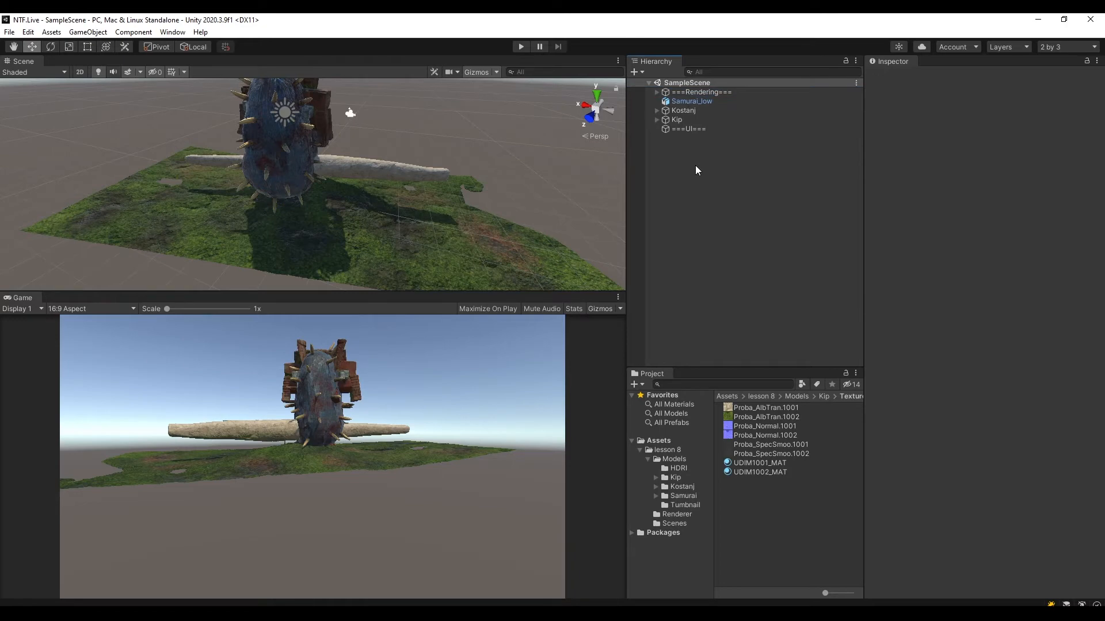
right_click(695, 164)
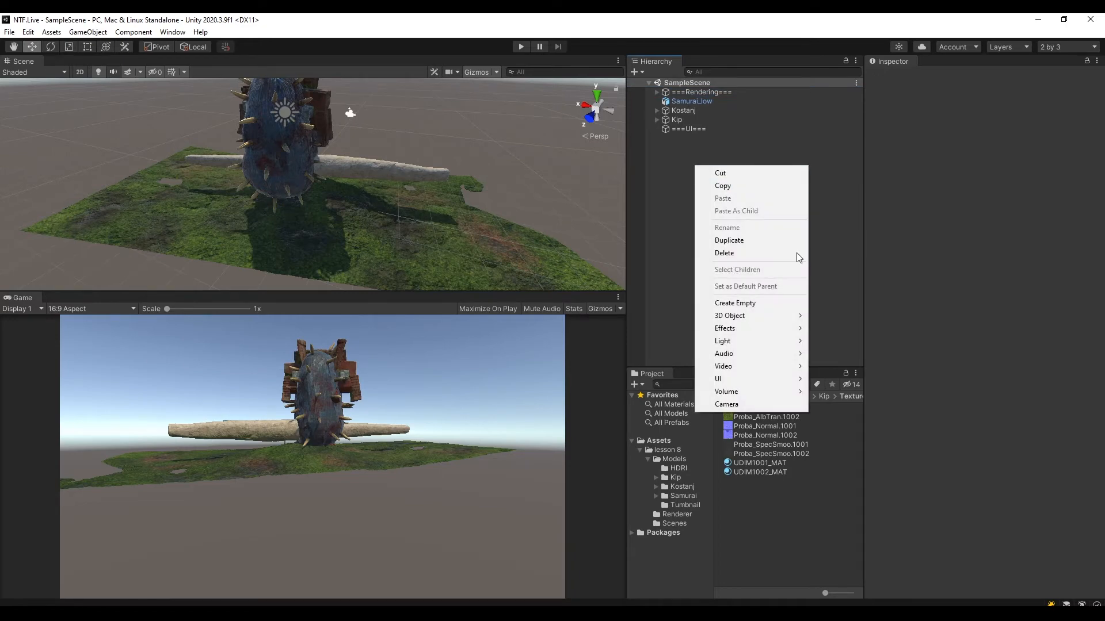
left_click(776, 302)
type("===Con")
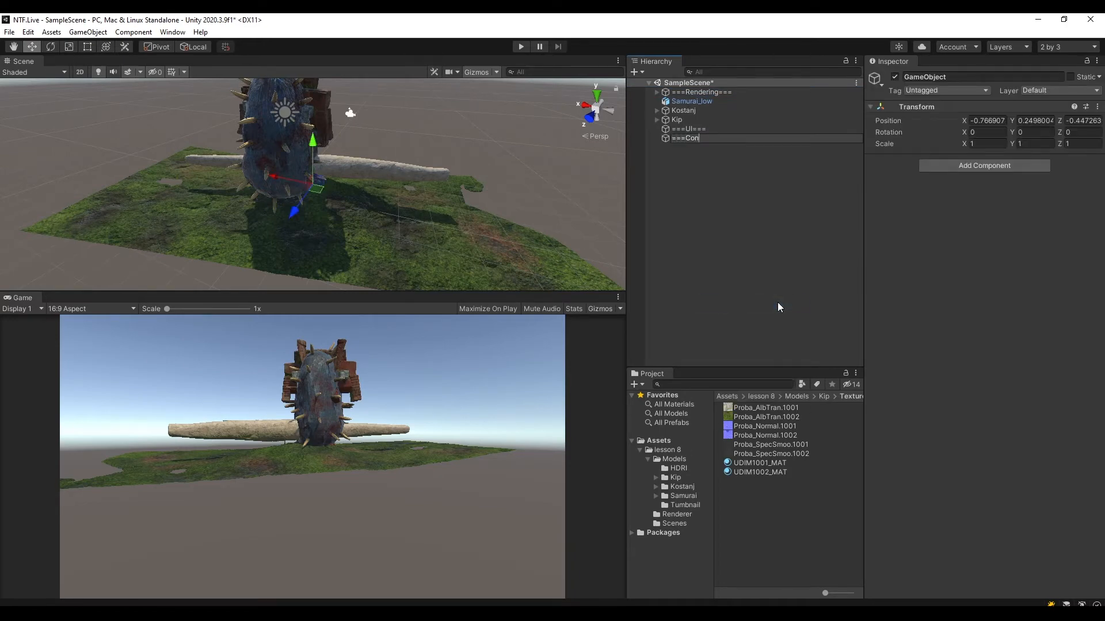
type("tent===")
key("Return")
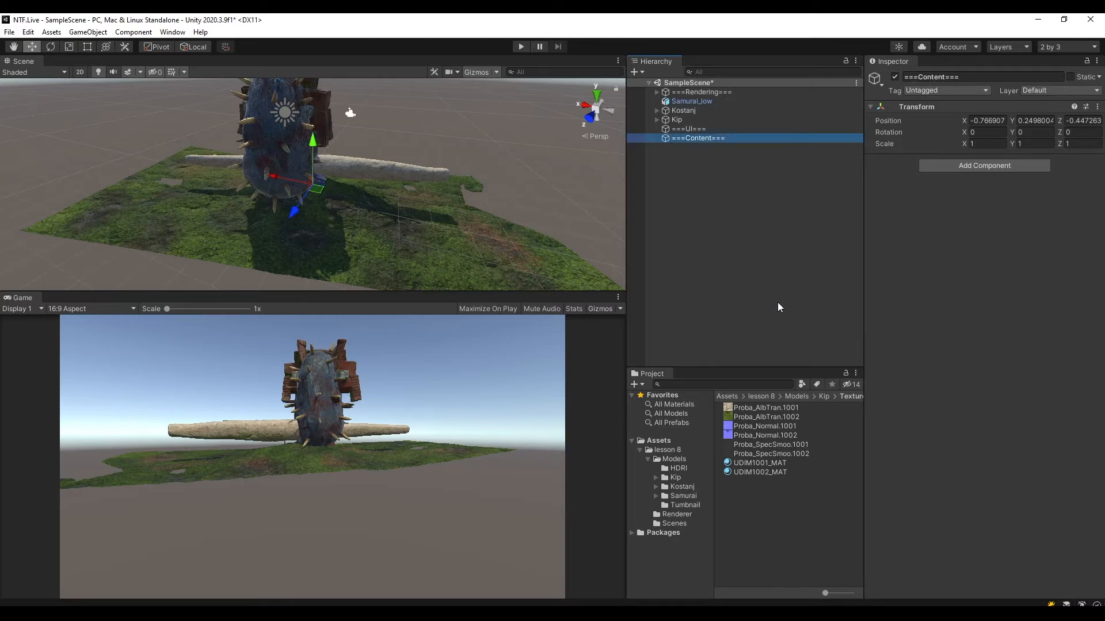
left_click(1097, 107)
left_click(996, 115)
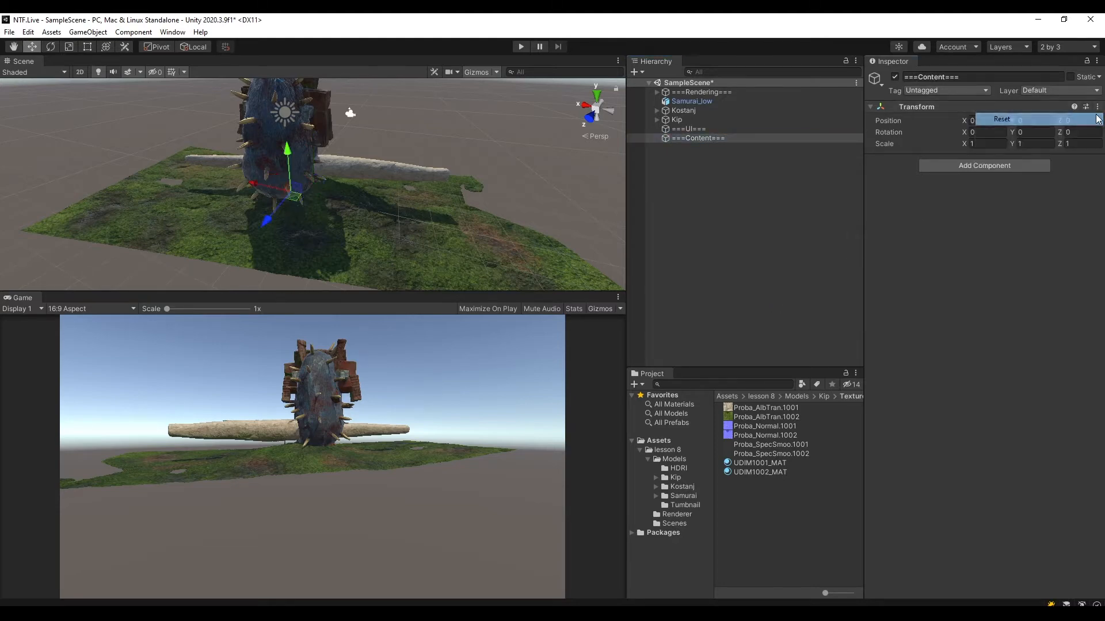
Parent Samurai_low, Kostanj and Kip to ===Content===, place that group directly after ===Rendering===, and save the scene with the group collapsed.
left_click(689, 102)
left_click(691, 111, "ctrl")
left_click(689, 119, "ctrl")
mouse_move(696, 102)
left_mouse_down()
mouse_move(701, 138)
mouse_move(698, 97)
left_mouse_up()
left_click(710, 164)
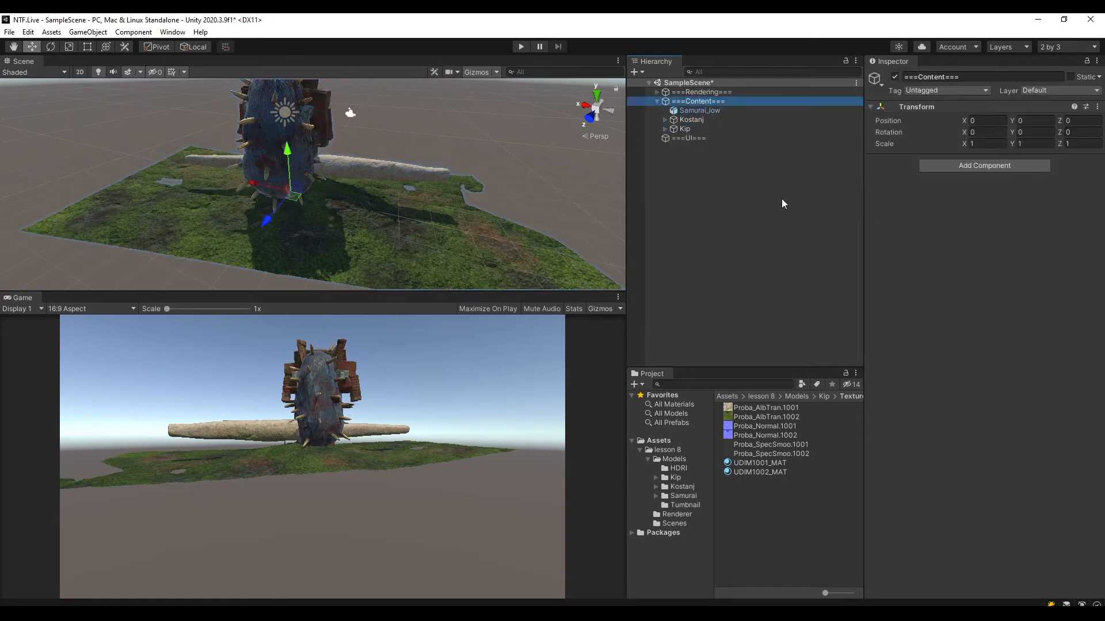
left_click(782, 199)
key("ctrl+s")
left_click(657, 101)
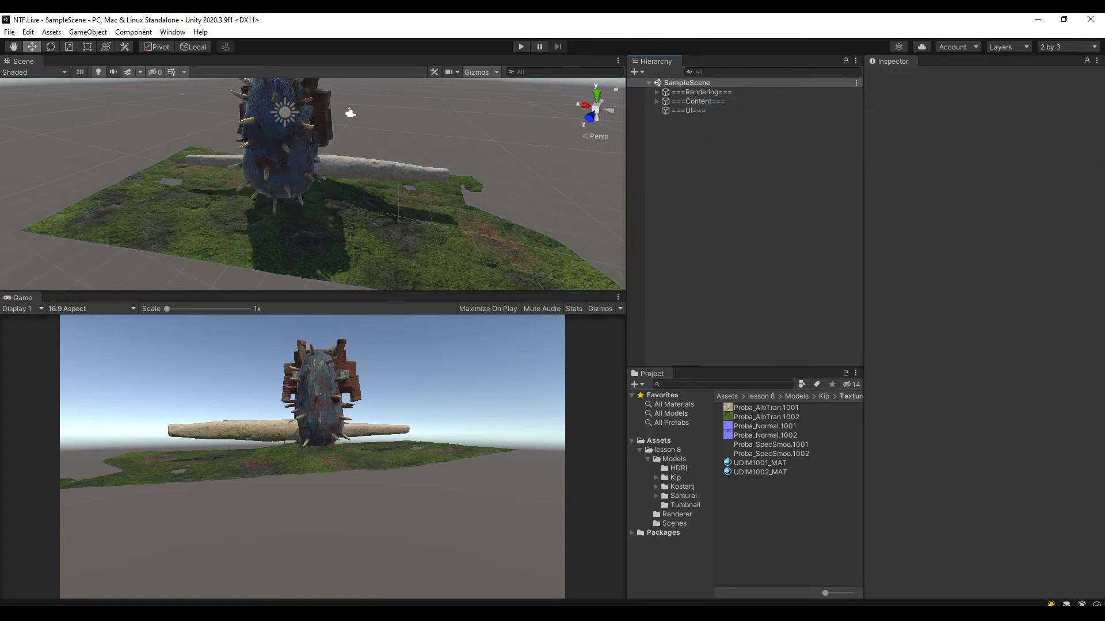
Add a UI Canvas as a child of ===UI===, keeping its default name.
left_click(690, 110)
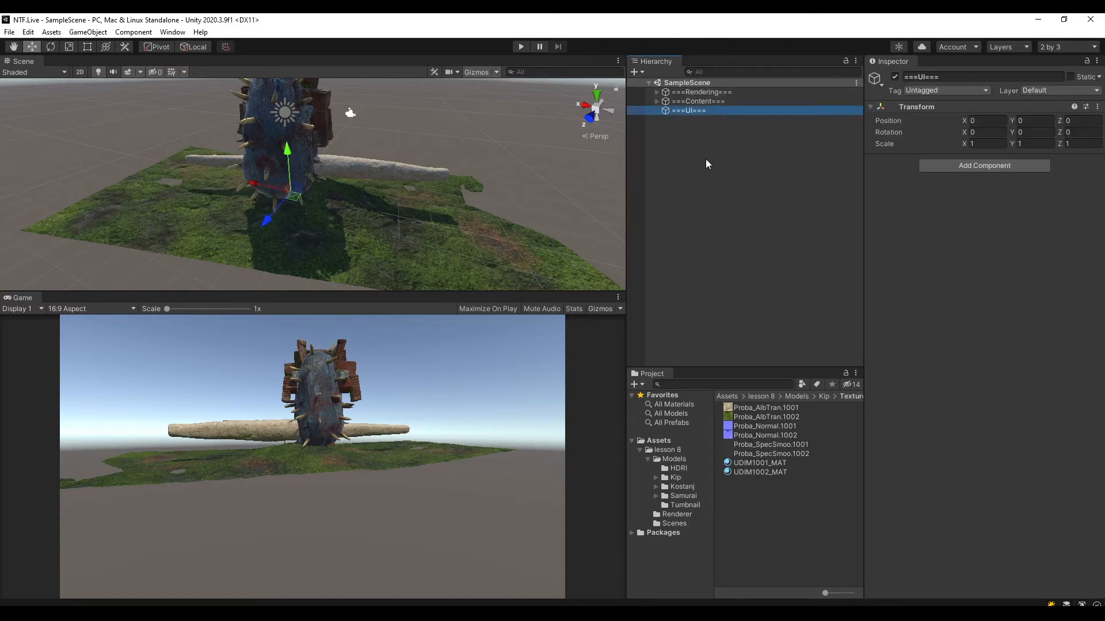
right_click(690, 113)
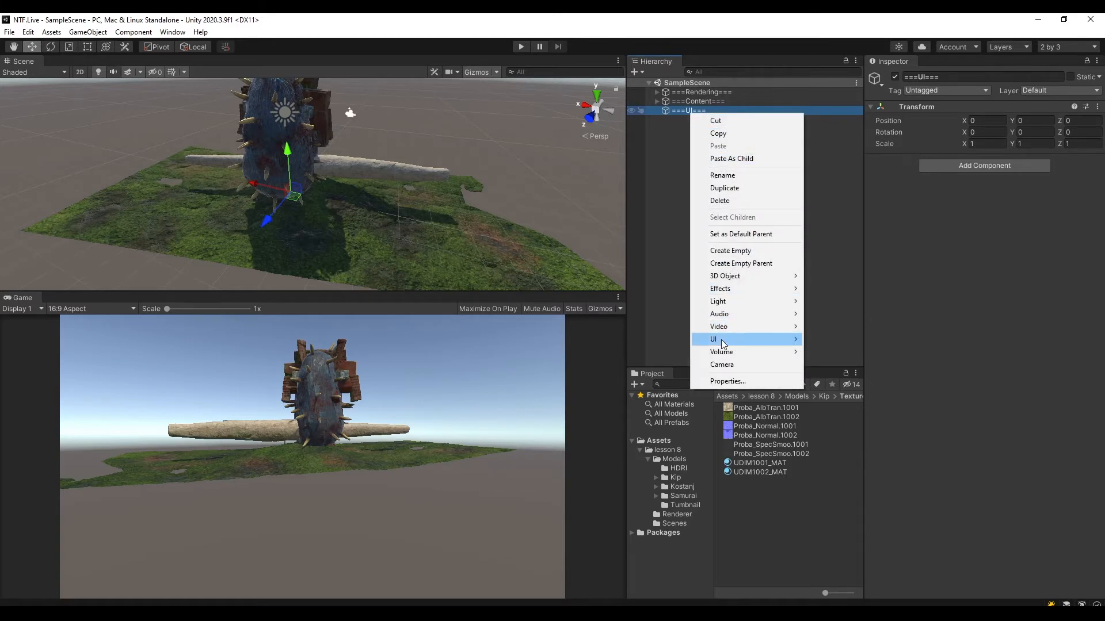
mouse_move(721, 343)
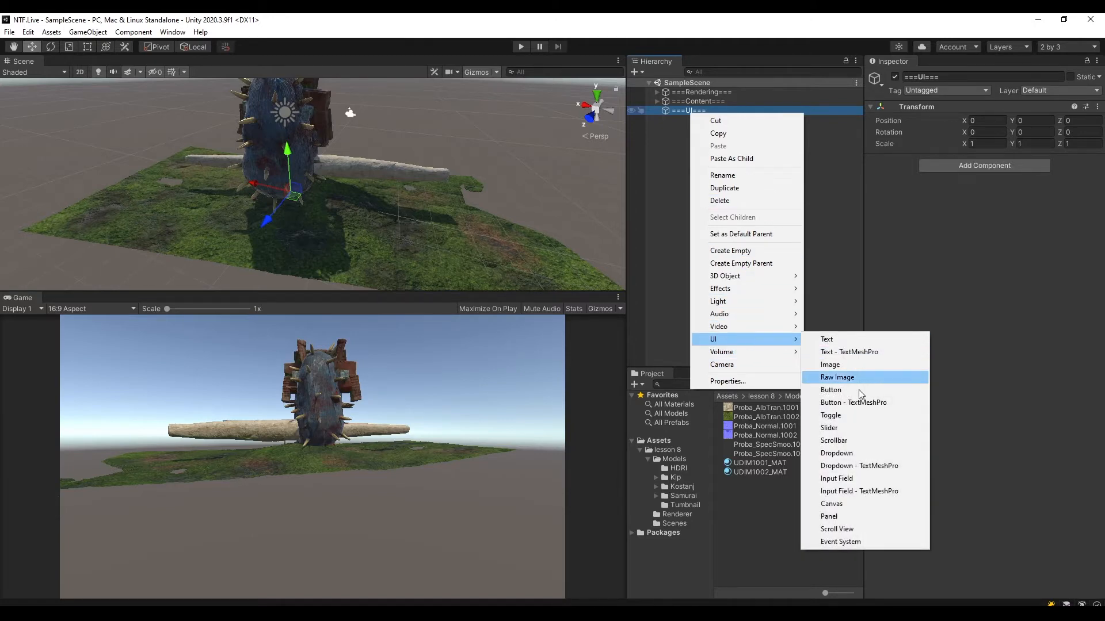
left_click(856, 506)
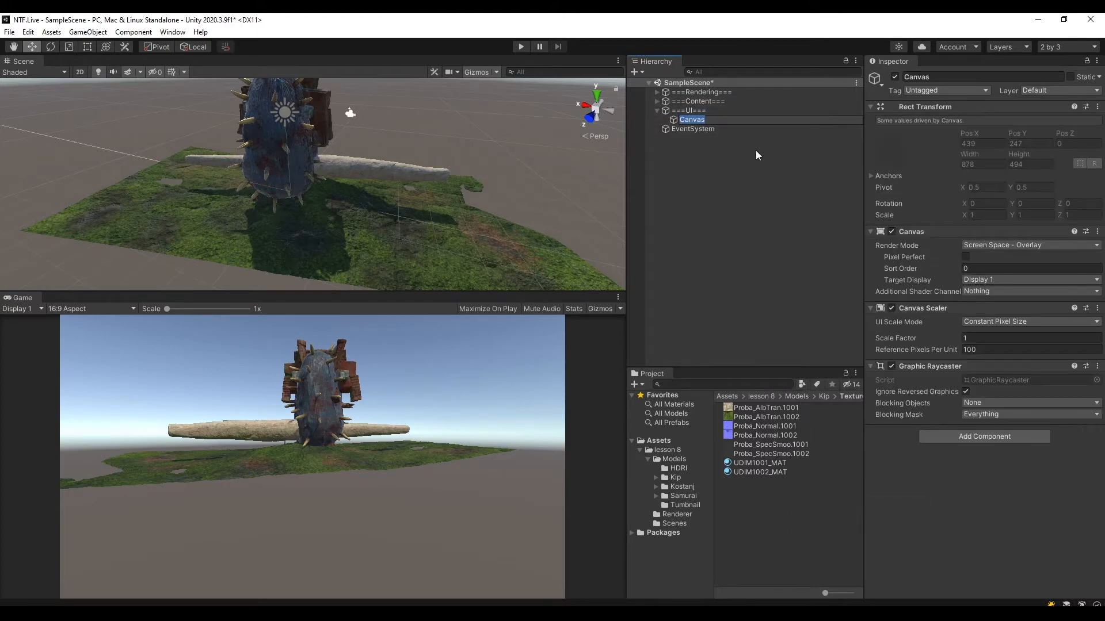
left_click(750, 170)
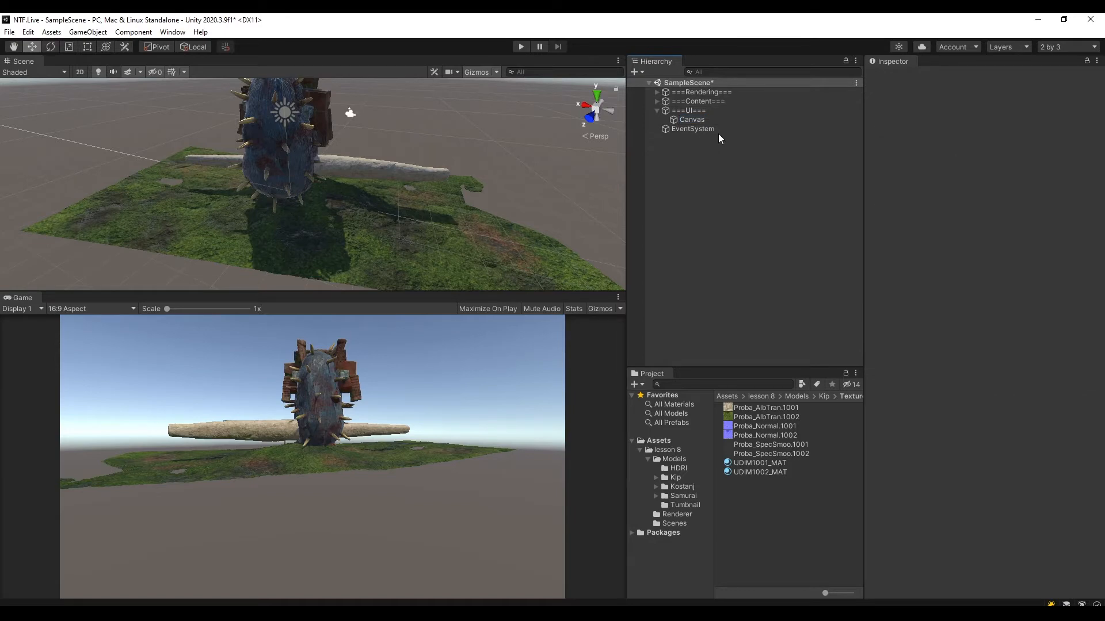
Parent EventSystem to ===UI=== and collapse the group.
left_click(702, 128)
left_click(743, 174)
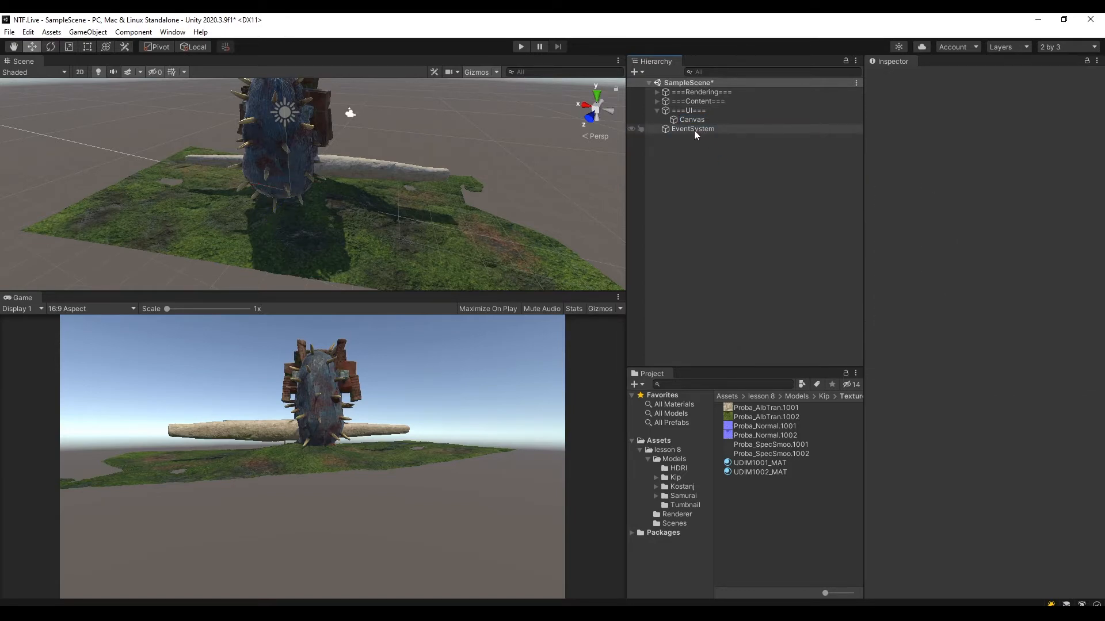
mouse_move(694, 130)
left_mouse_down()
mouse_move(692, 112)
mouse_move(704, 112)
left_mouse_up()
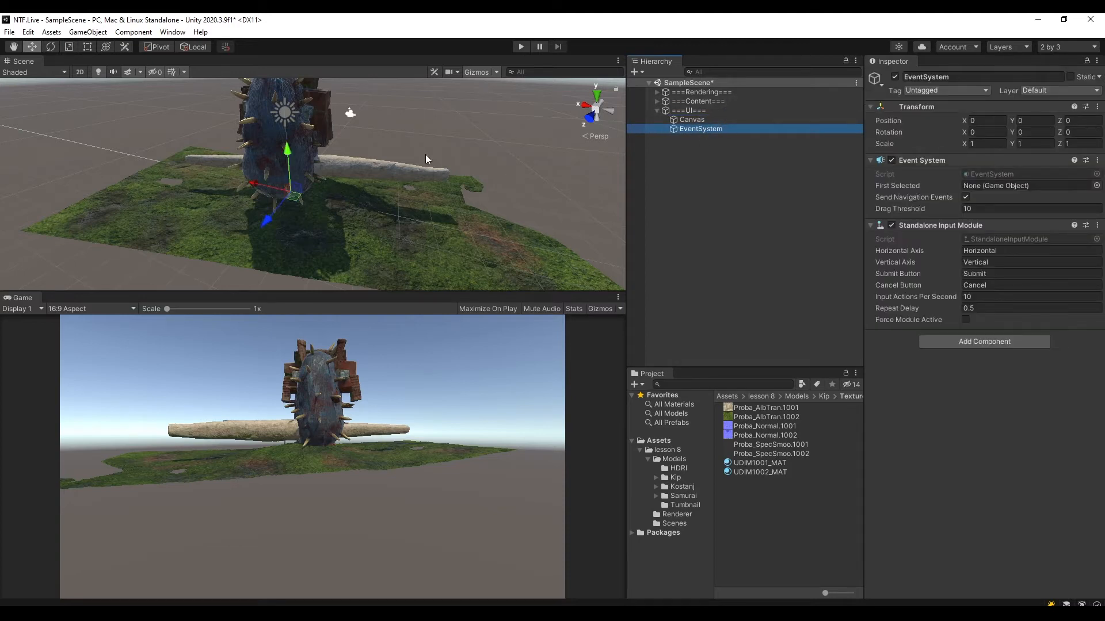
left_click(657, 110)
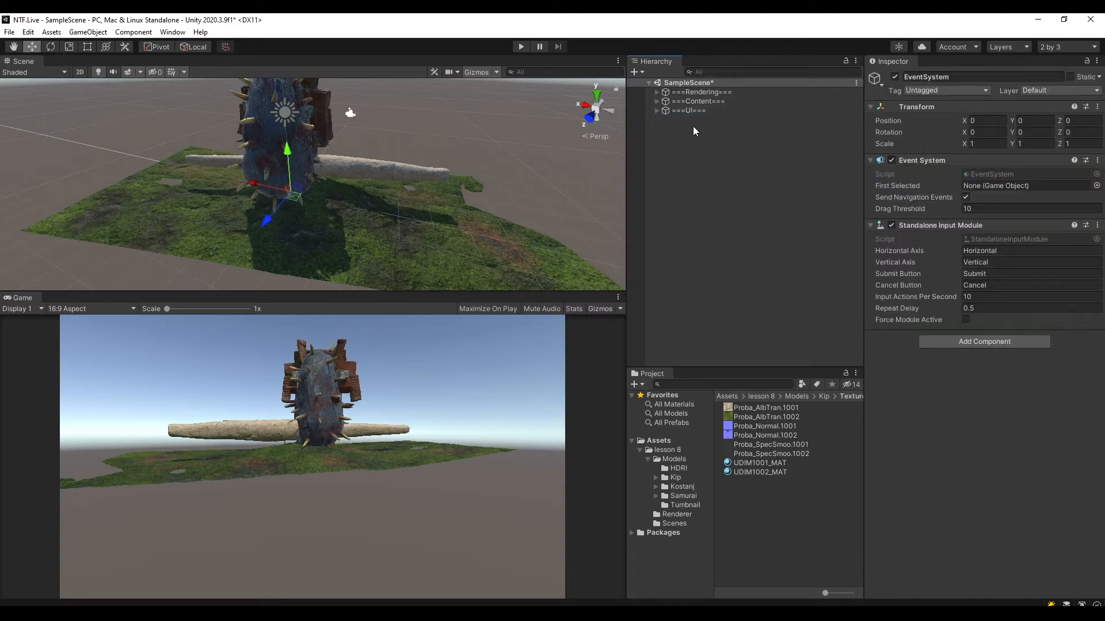
Expand the ===UI=== group and save the scene.
left_click(656, 111)
key("ctrl+s")
mouse_move(424, 161)
left_mouse_down("alt")
mouse_move(470, 203)
mouse_move(443, 214)
mouse_move(409, 170)
left_mouse_up("alt")
scroll(410, 173, "down", 4)
middle_click_drag(410, 175, 423, 227)
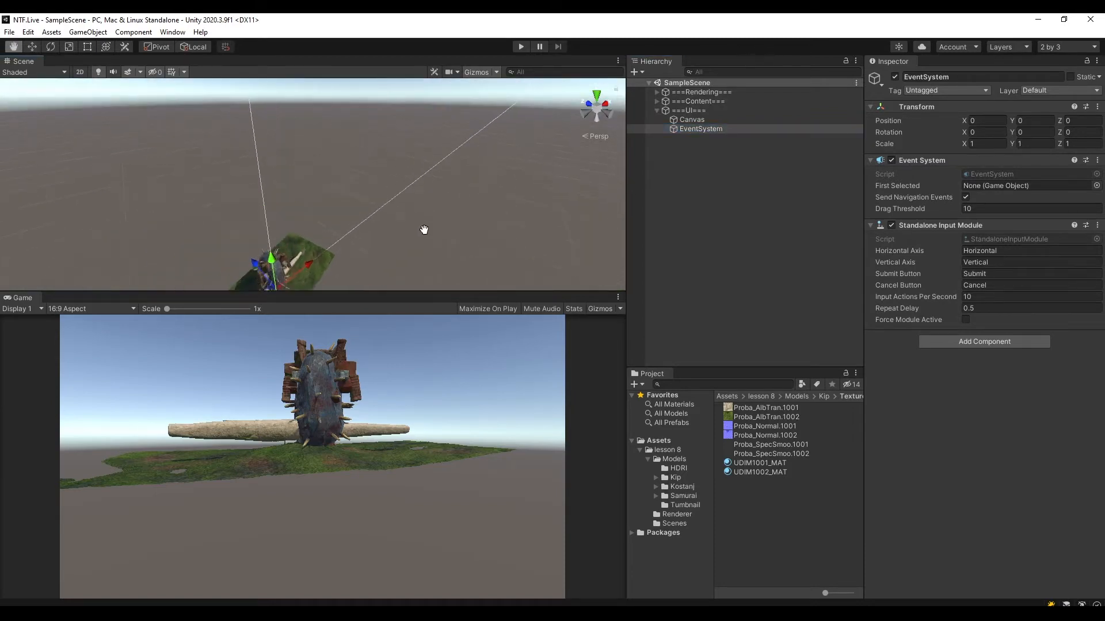
left_click_drag(423, 229, 354, 240, "alt")
middle_click_drag(353, 240, 382, 155)
Set the Canvas's UI Scale Mode to Scale With Screen Size with a 1920 x 1080 reference resolution, and save the scene.
left_click(694, 120)
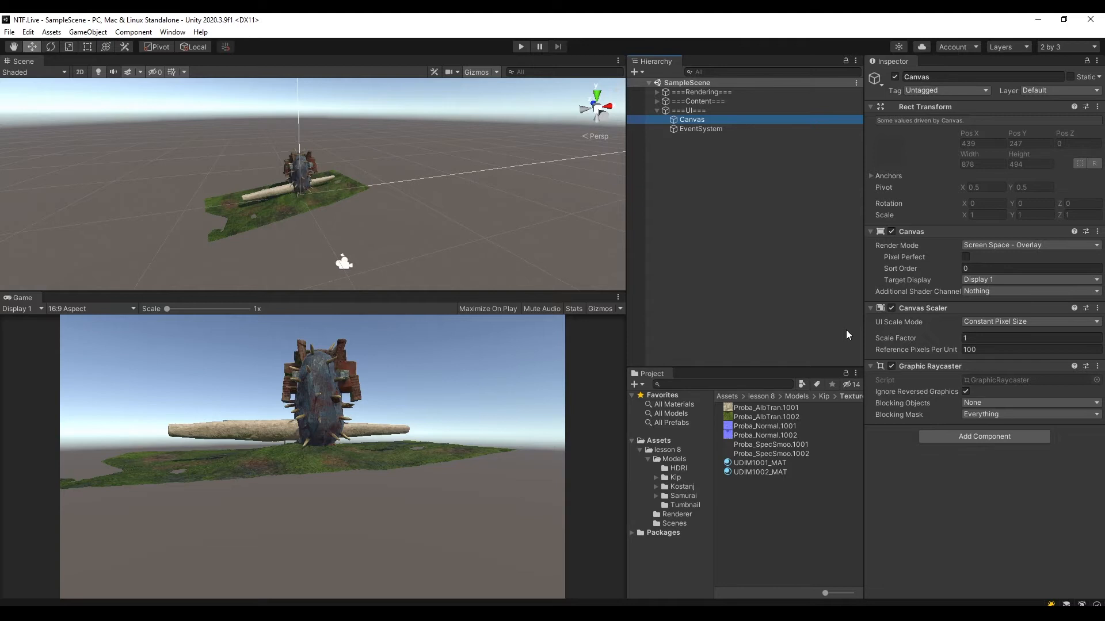
left_click(979, 322)
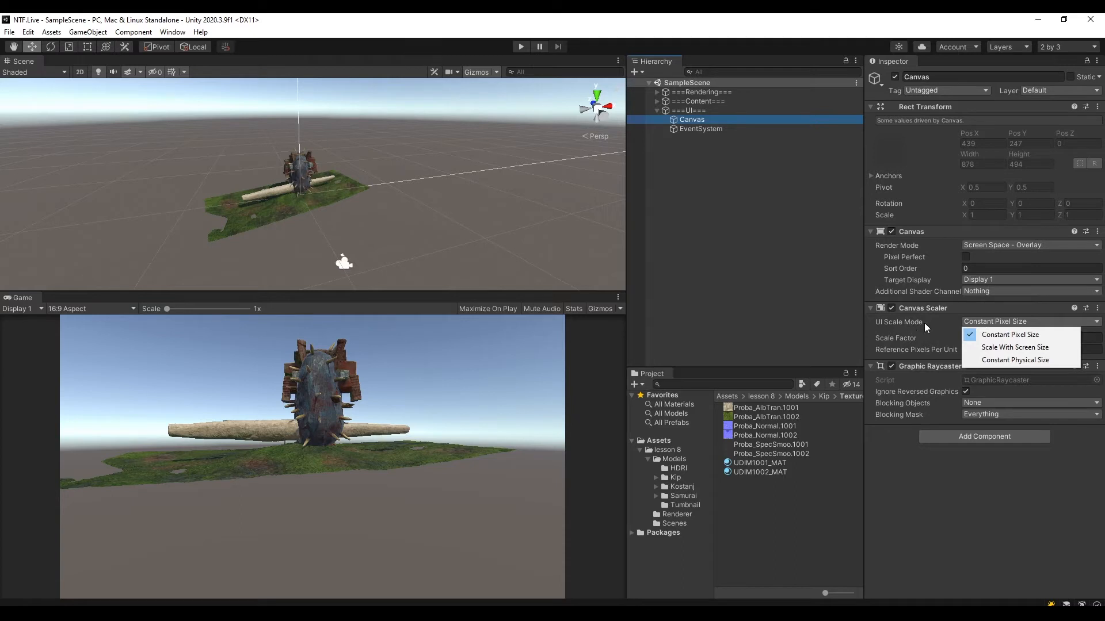
left_click(1031, 349)
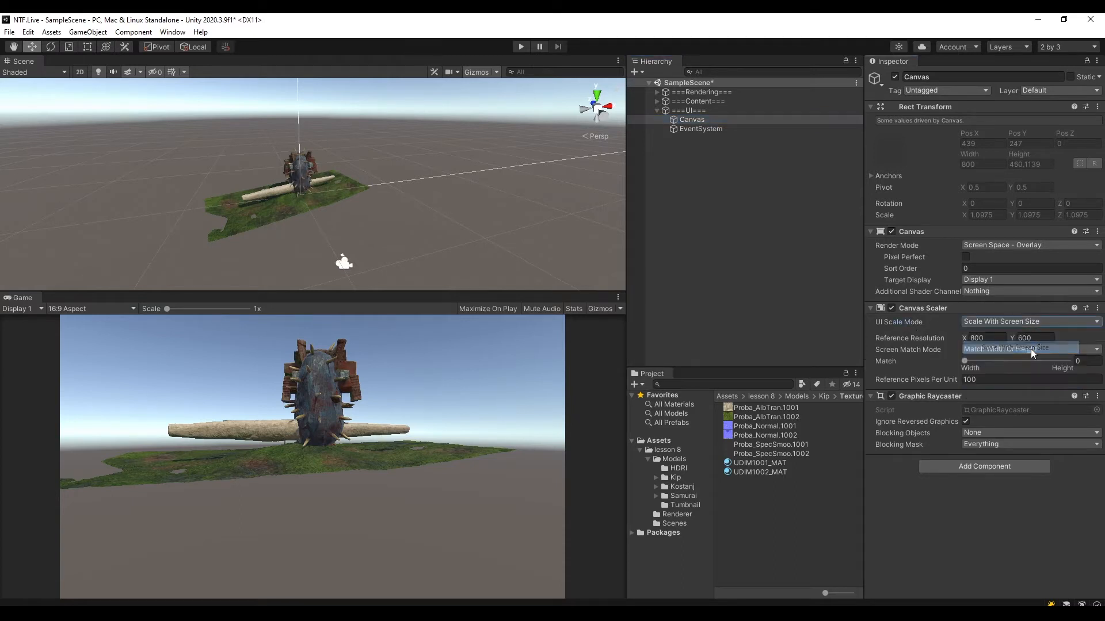
left_click(996, 341)
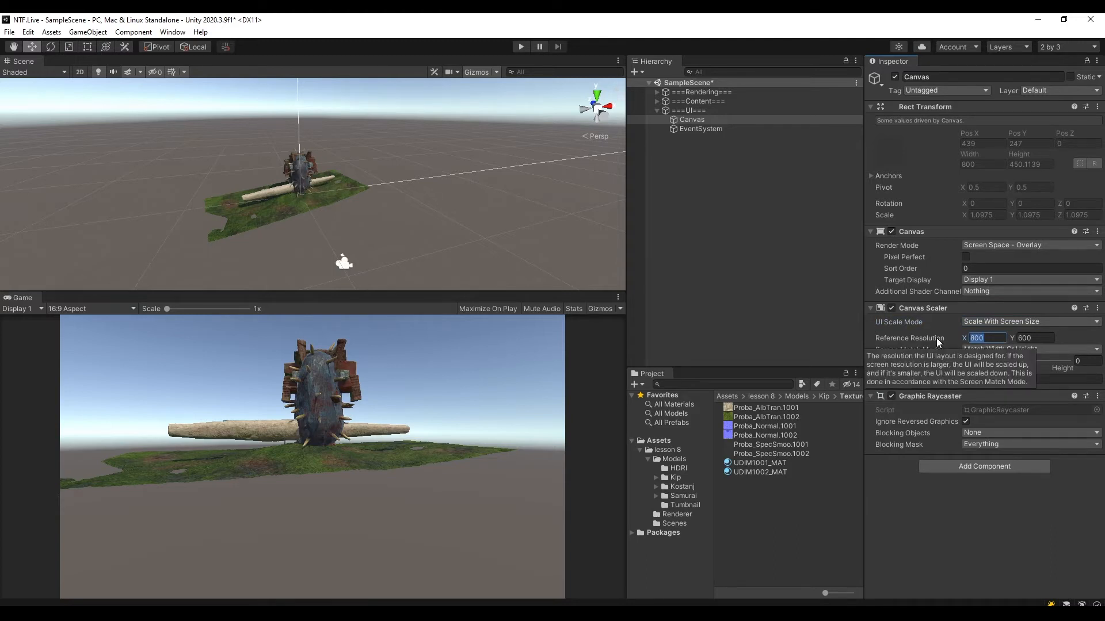
type("1920")
key("Tab")
type("1")
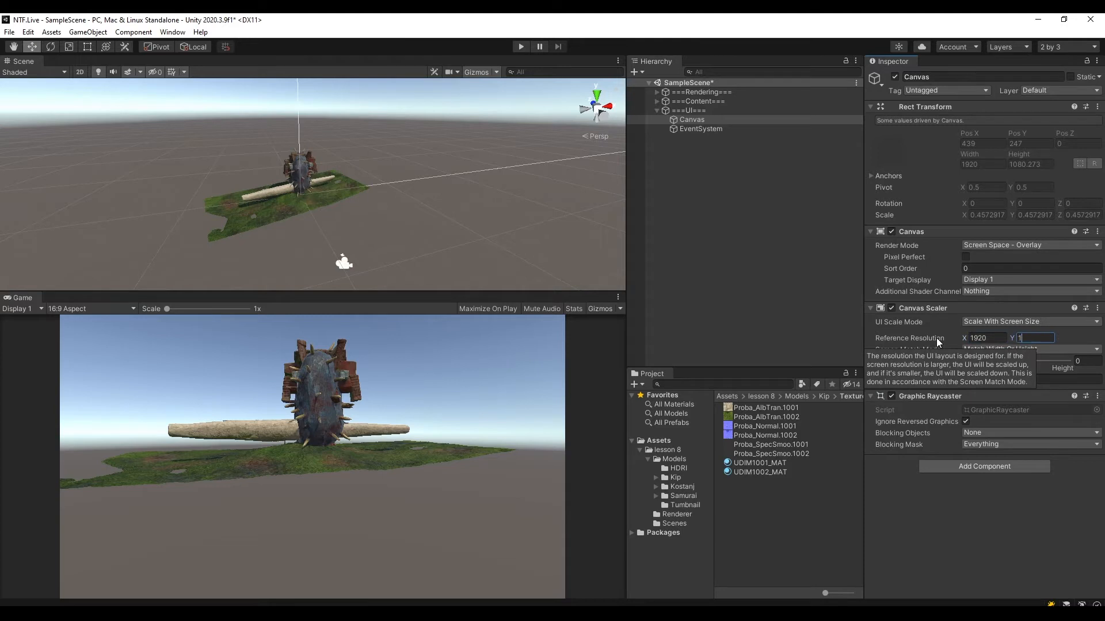
type("080")
left_click(700, 122)
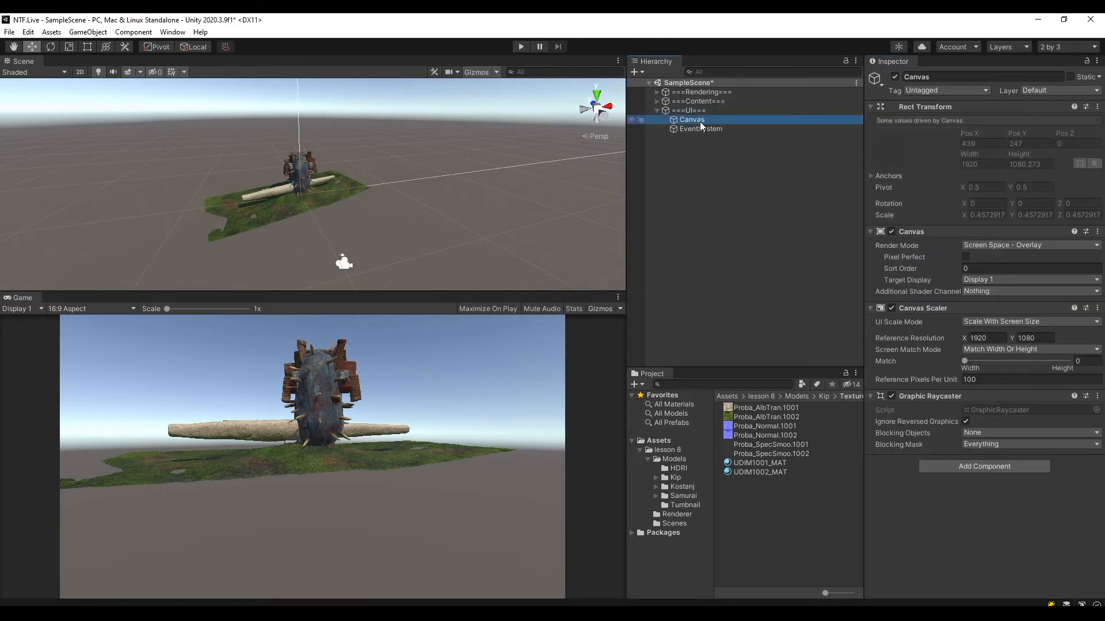
key("ctrl+s")
left_click(721, 186)
left_click(693, 120)
left_click(9, 33)
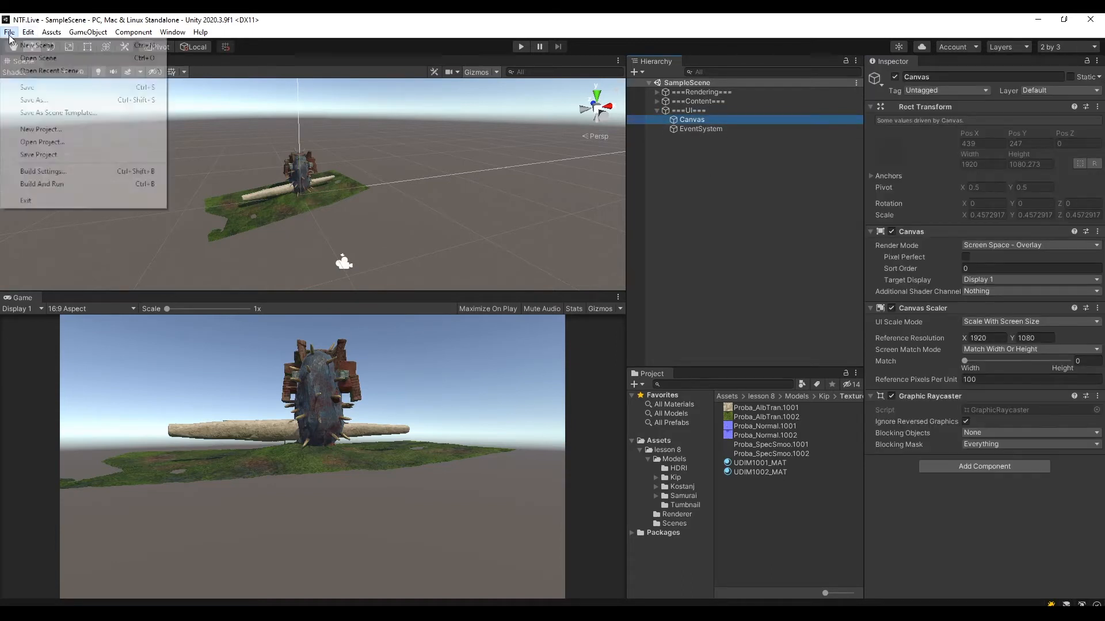
left_click(734, 192)
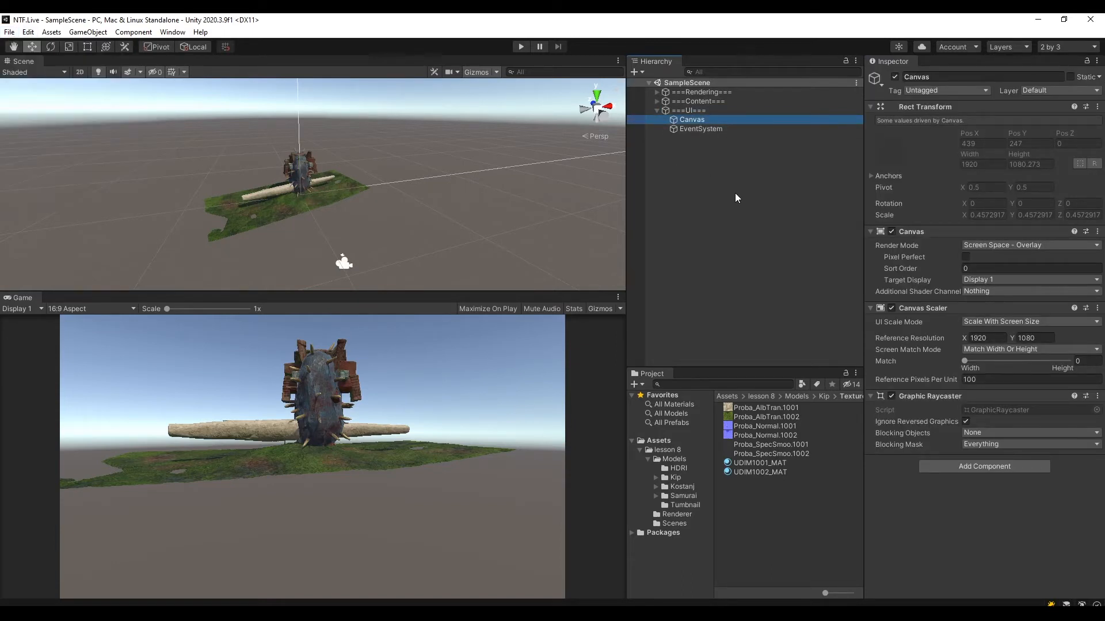
left_click(734, 193)
Create an empty object named Bottom as a child of Canvas.
left_click(694, 120)
middle_click_drag(420, 179, 328, 211)
scroll(402, 206, "down", 2)
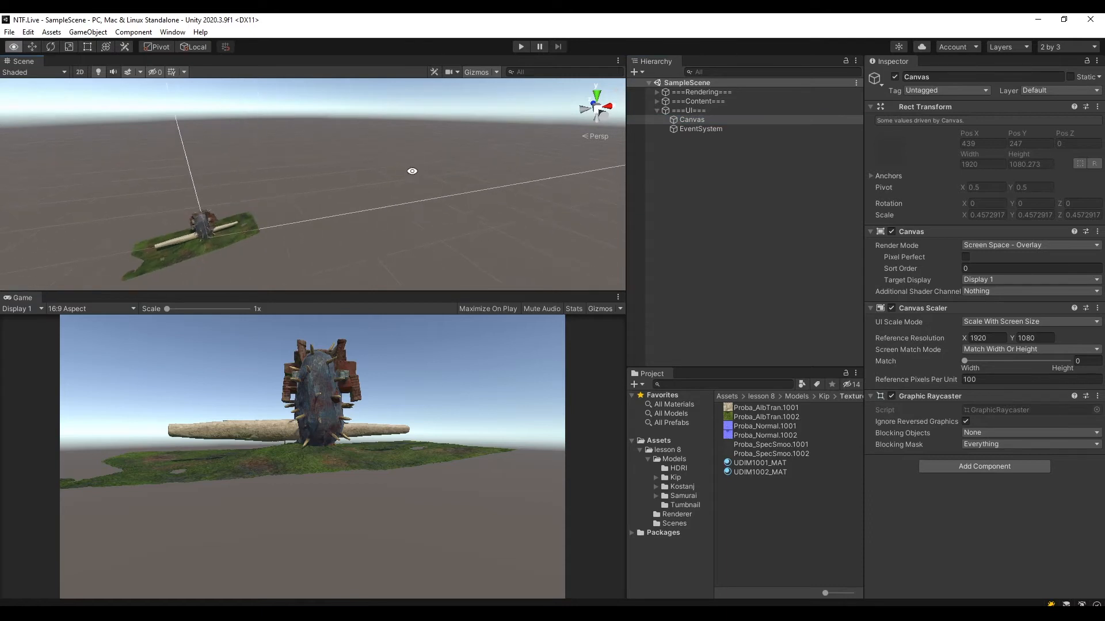
right_click(693, 122)
right_click(685, 116)
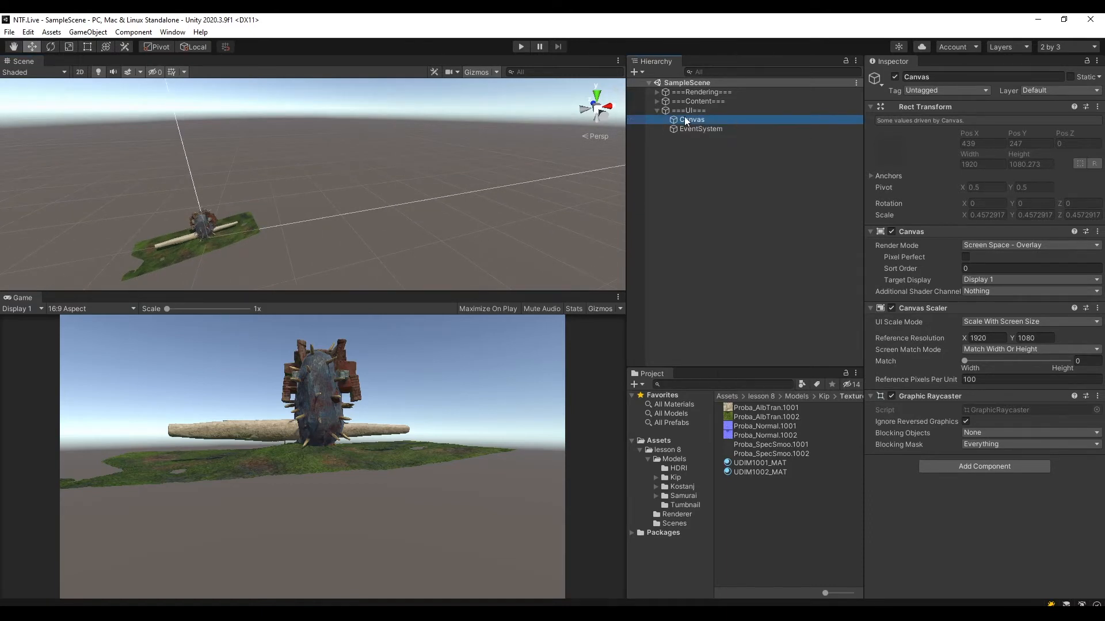
right_click(684, 117)
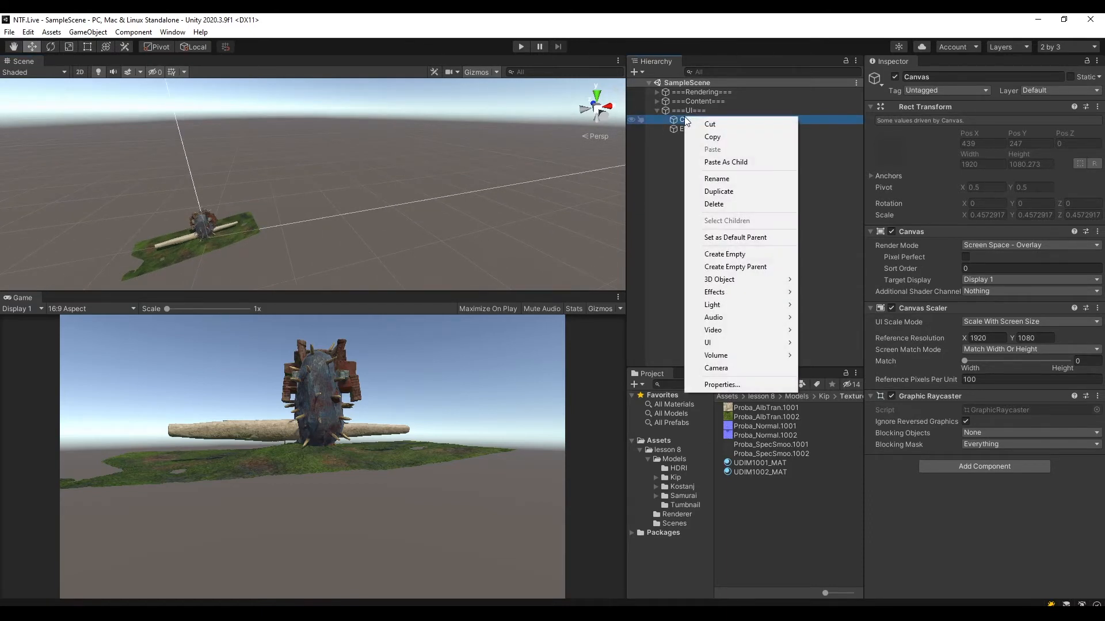
left_click(751, 254)
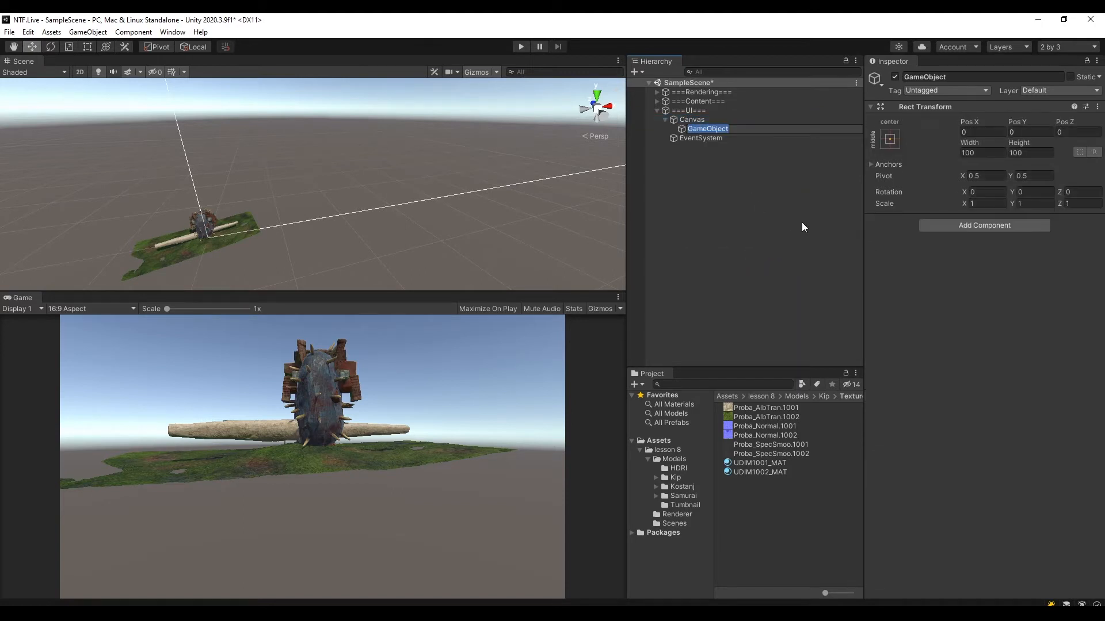
type("Bottom")
key("Return")
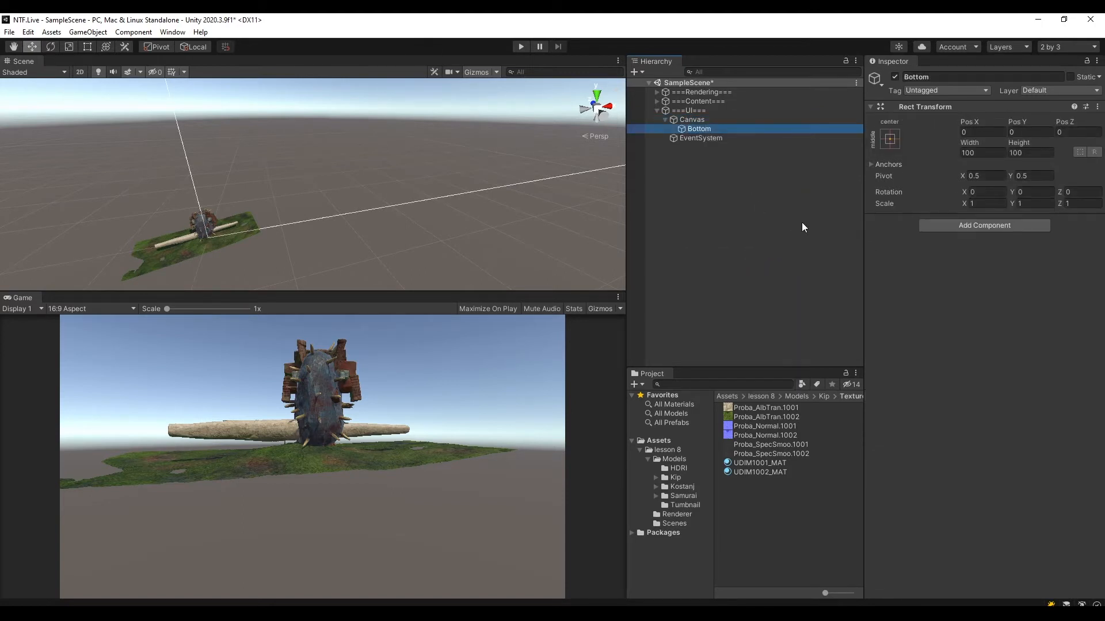
Apply the bottom-stretch anchor preset to Bottom, also setting its pivot and position.
scroll(404, 149, "down", 3)
middle_click_drag(454, 155, 404, 160)
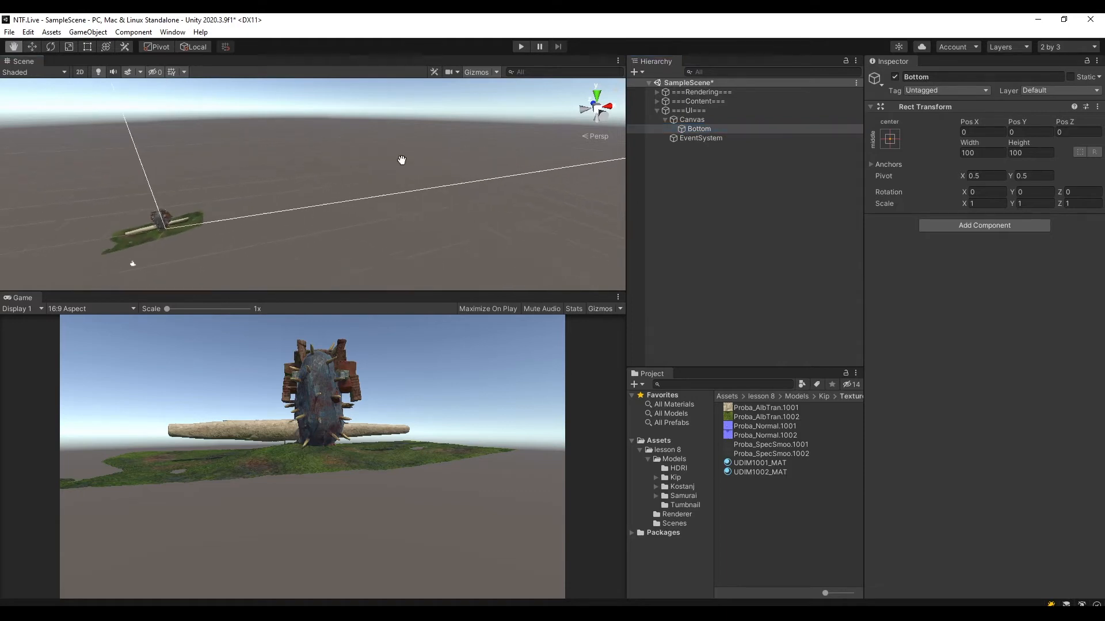
scroll(415, 195, "down", 3)
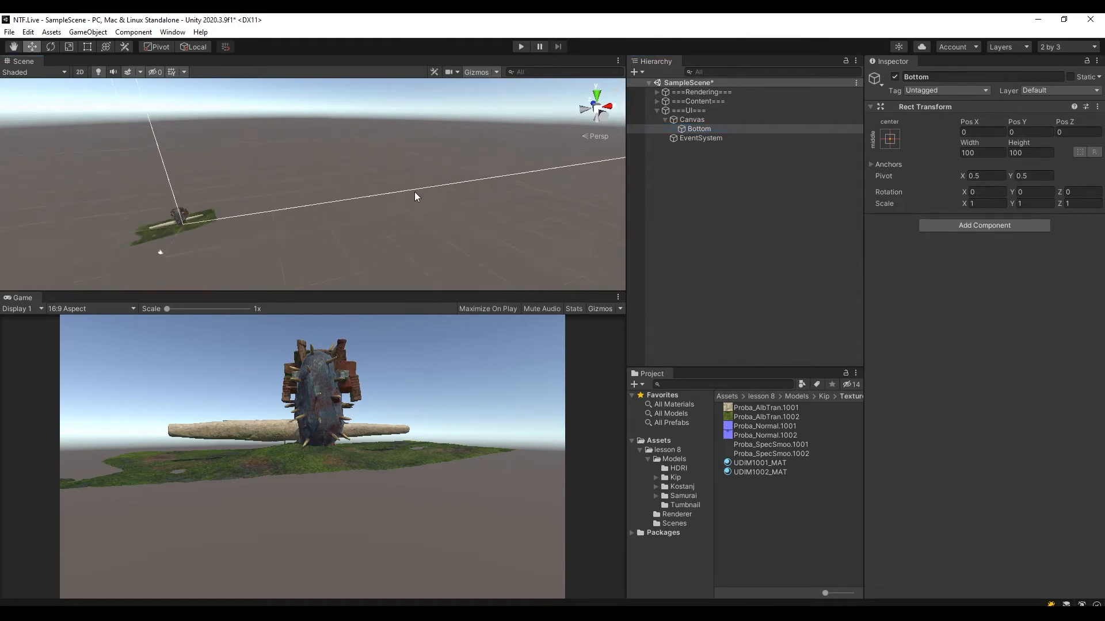
left_click(702, 129)
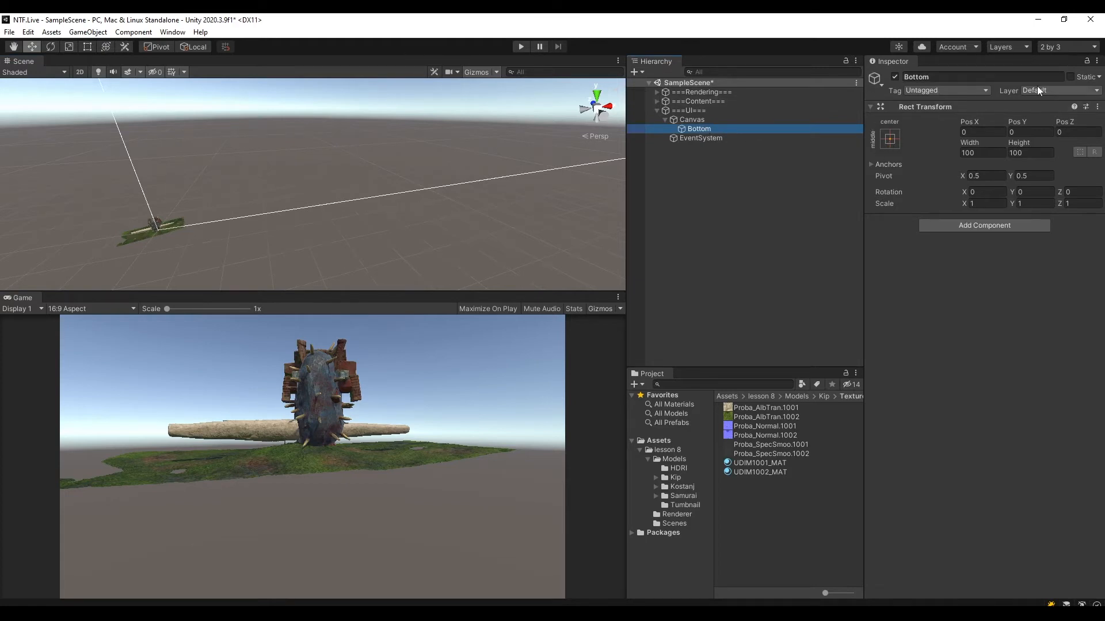
left_click(890, 139)
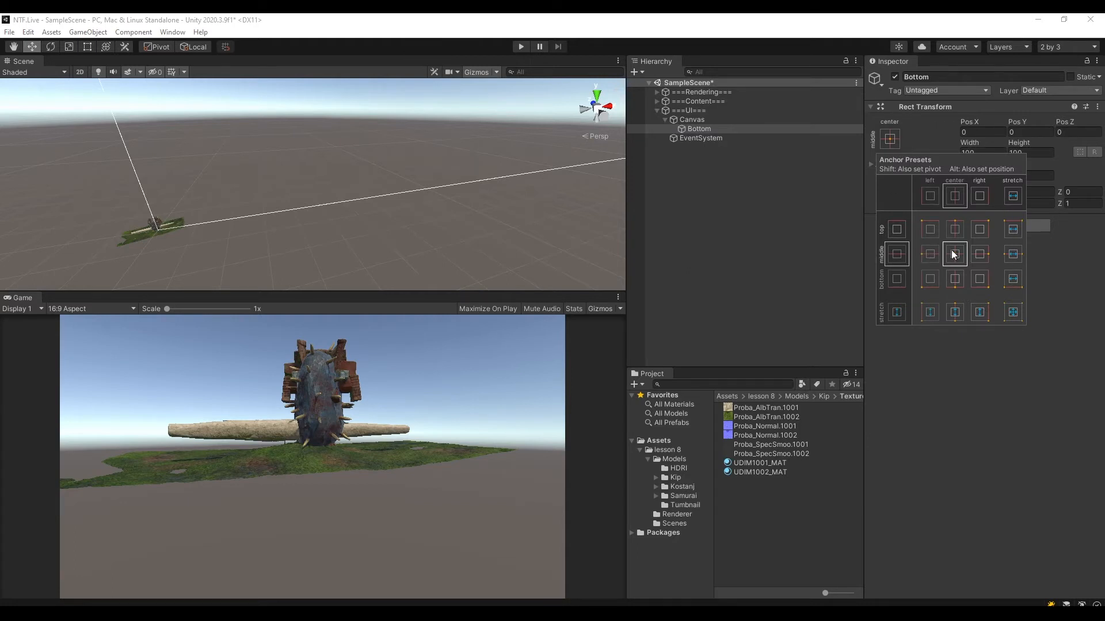
key("shift+alt")
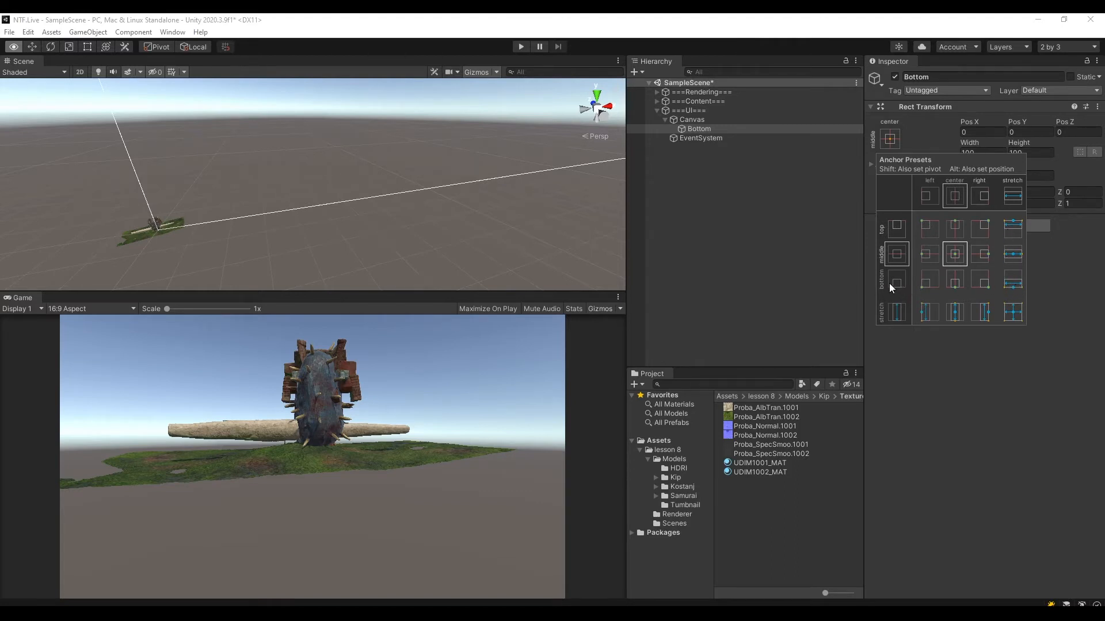
left_click(1015, 284, "alt+shift")
Set the height of Bottom to 200 and save the scene.
scroll(318, 185, "down", 6)
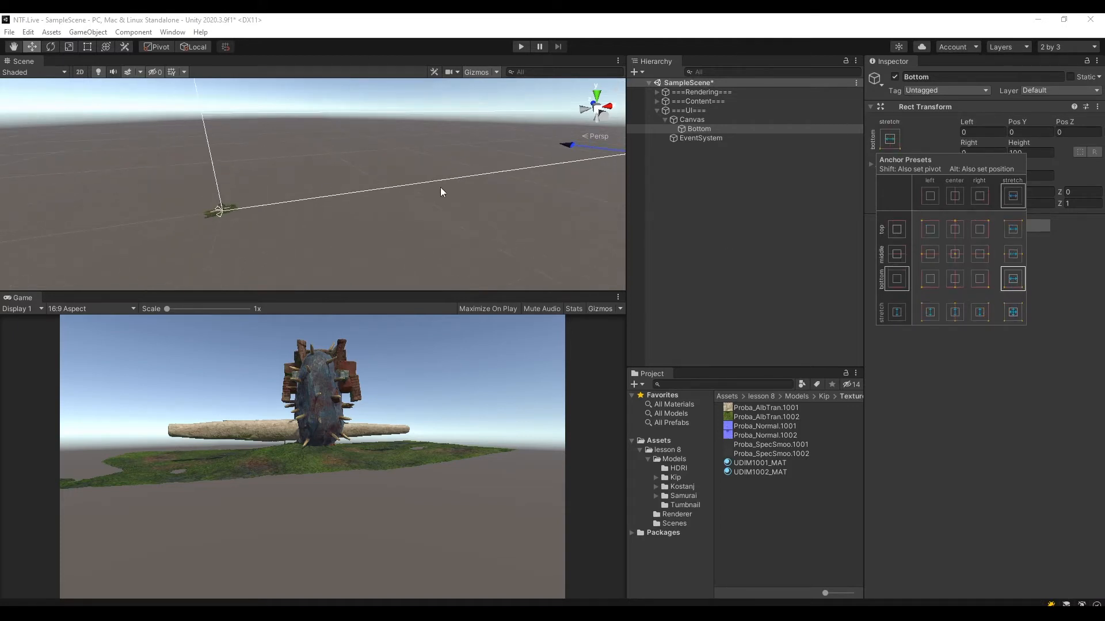
middle_click_drag(455, 184, 394, 191)
scroll(394, 190, "down", 8)
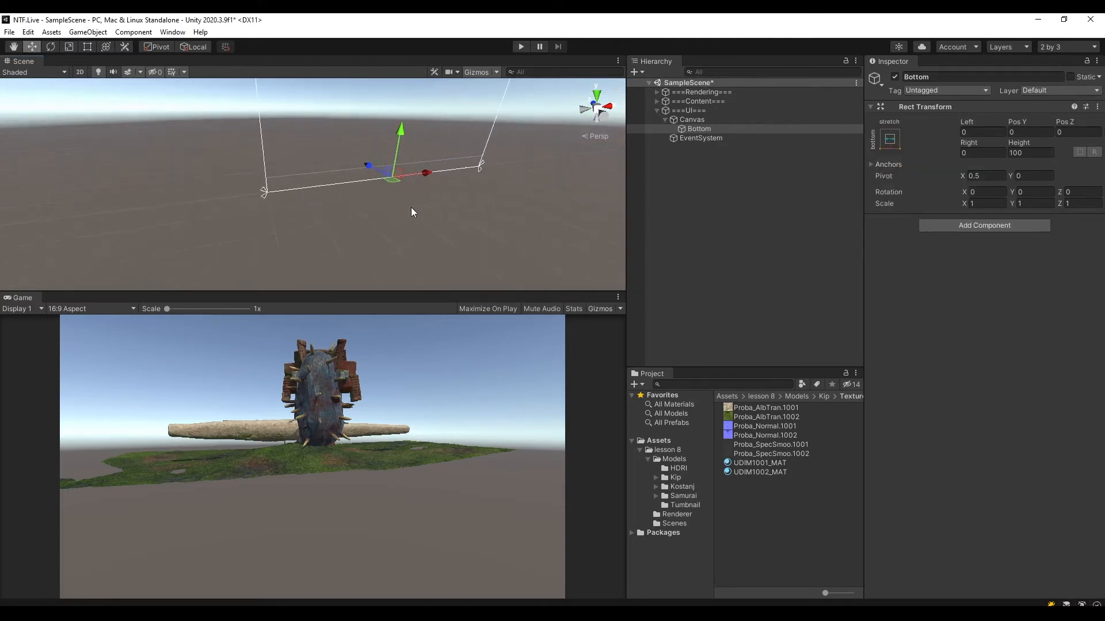
middle_click_drag(556, 155, 538, 295)
left_click_drag(530, 240, 495, 156, "alt")
middle_click_drag(500, 100, 502, 115)
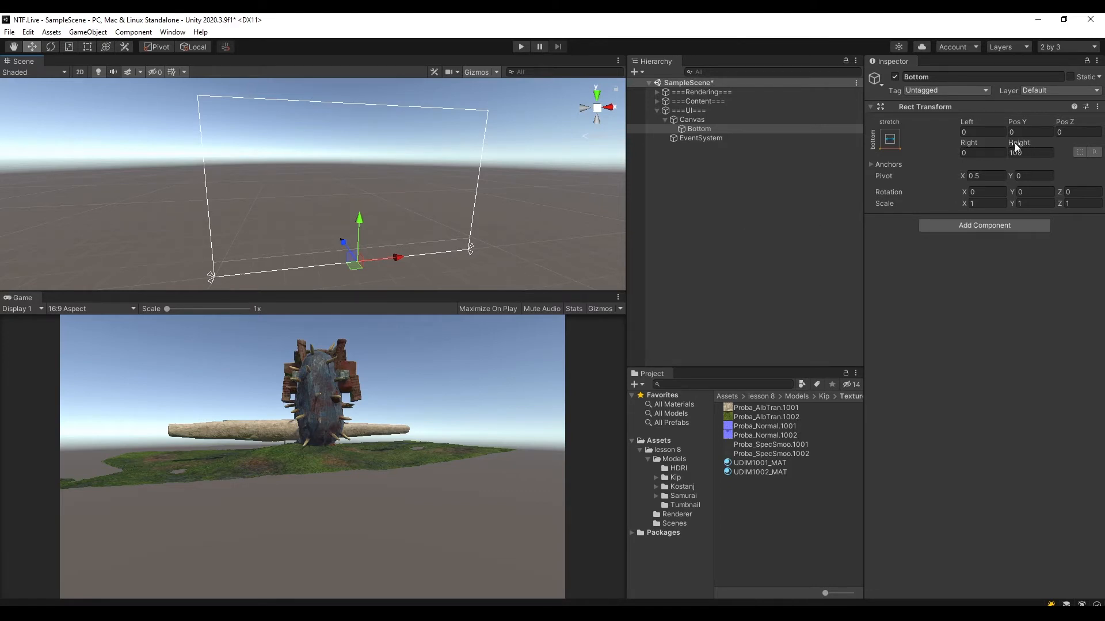
left_click_drag(1016, 142, 426, 310)
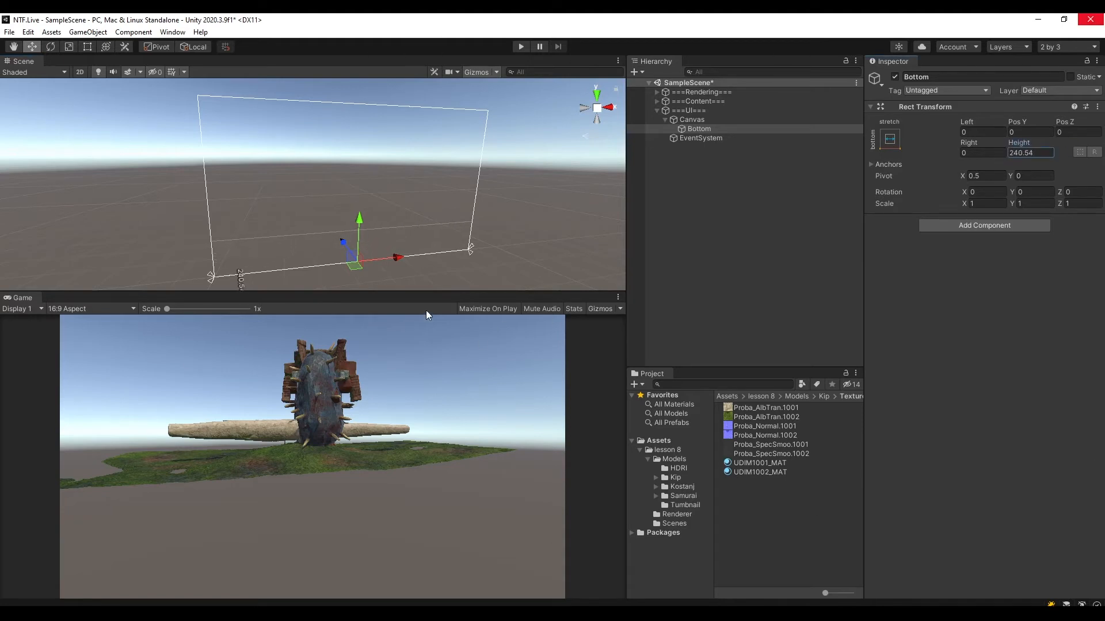
left_click(1041, 150)
type("200")
key("ctrl+s")
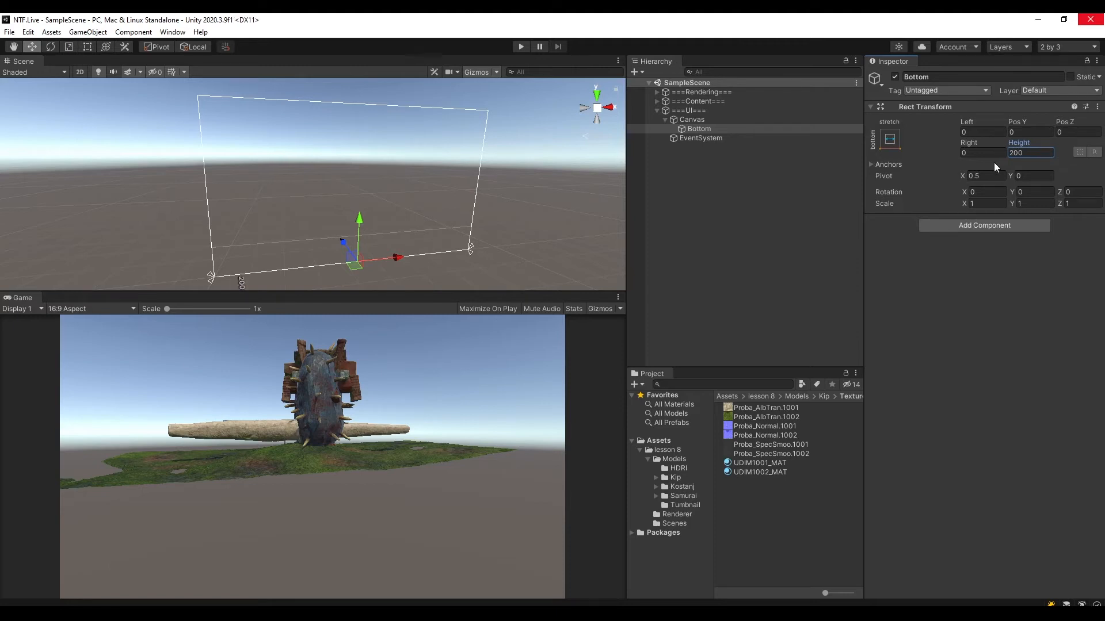
Add a Horizontal Layout Group component to Bottom and save the scene.
left_click(704, 130)
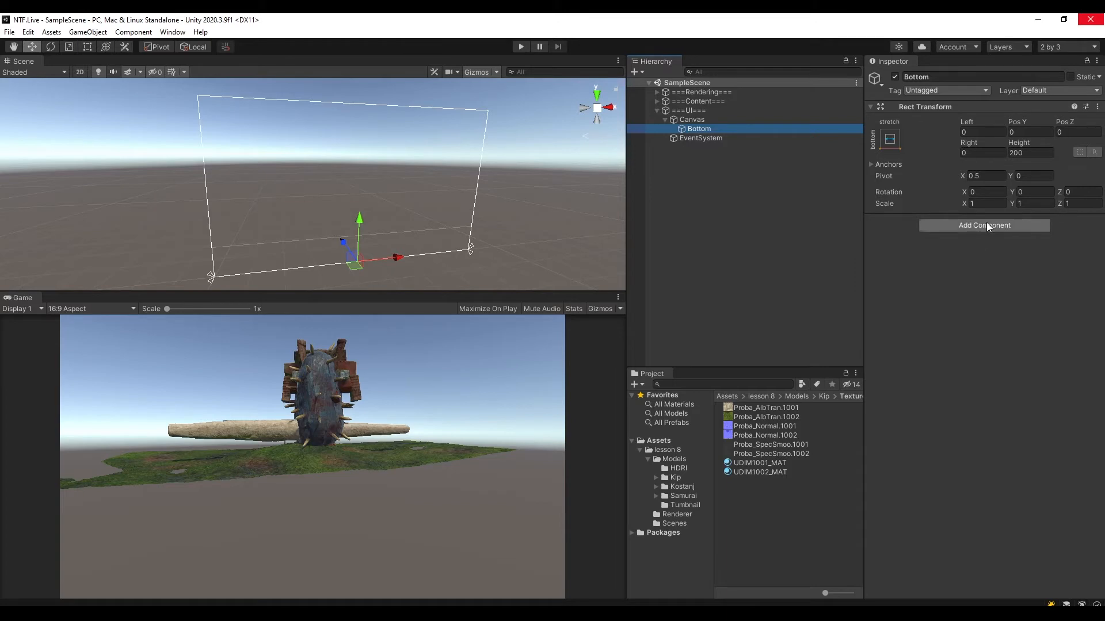
left_click(1019, 225)
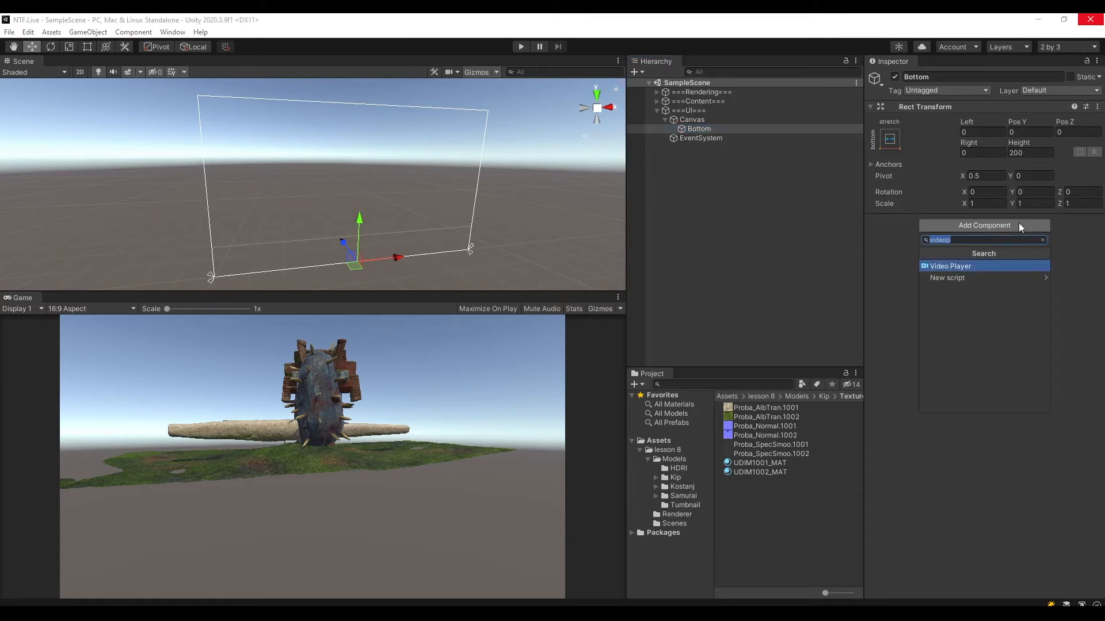
key("BackSpace")
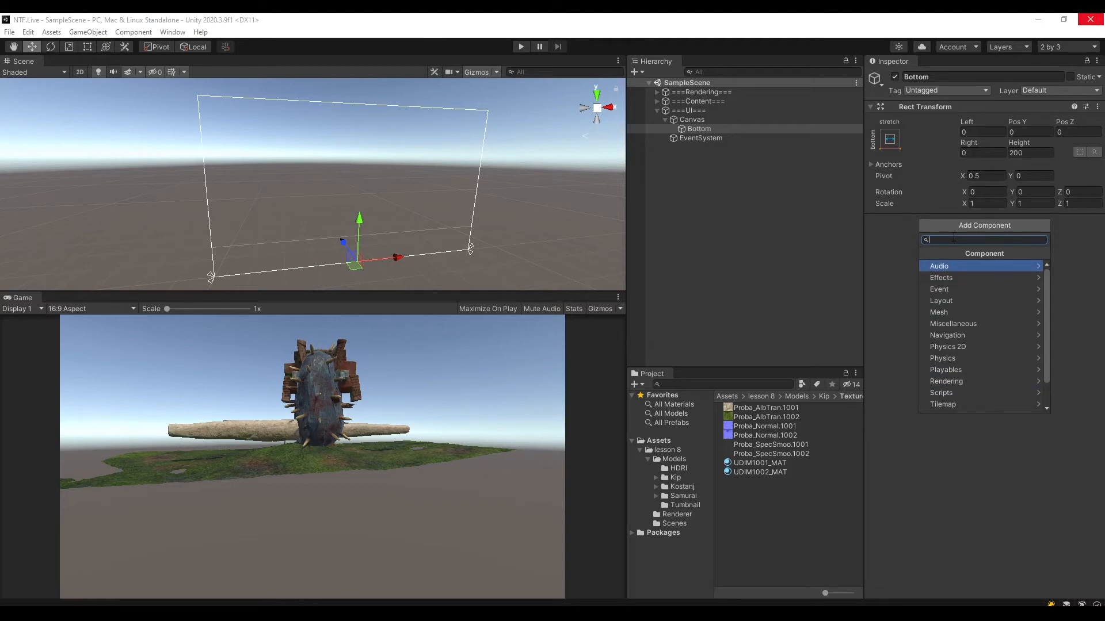
type("Horizon")
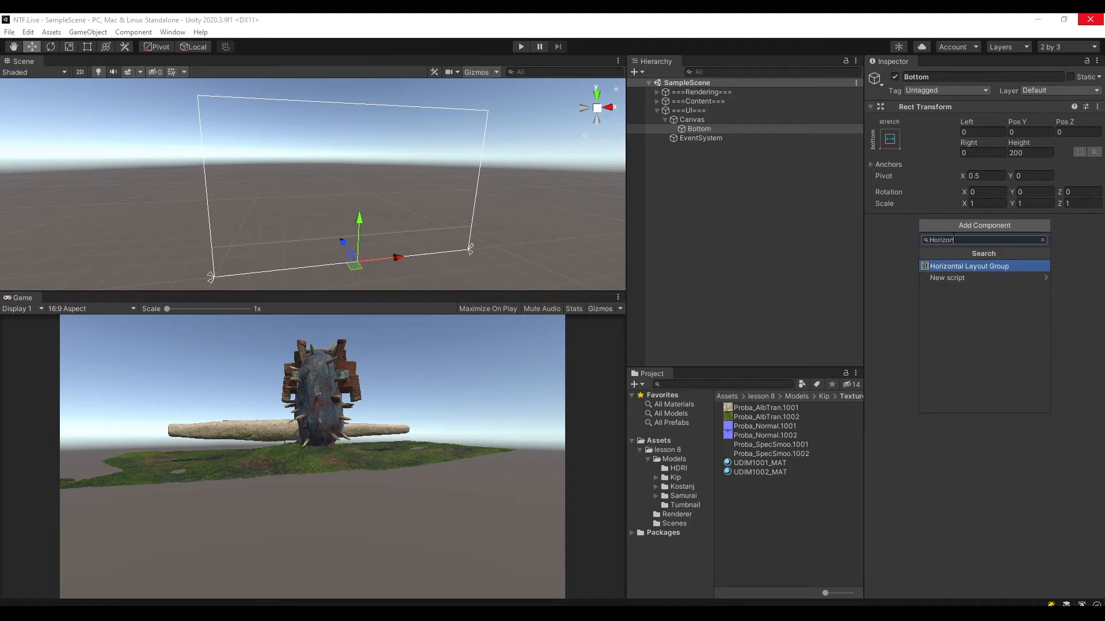
double_click(971, 240)
key("BackSpace")
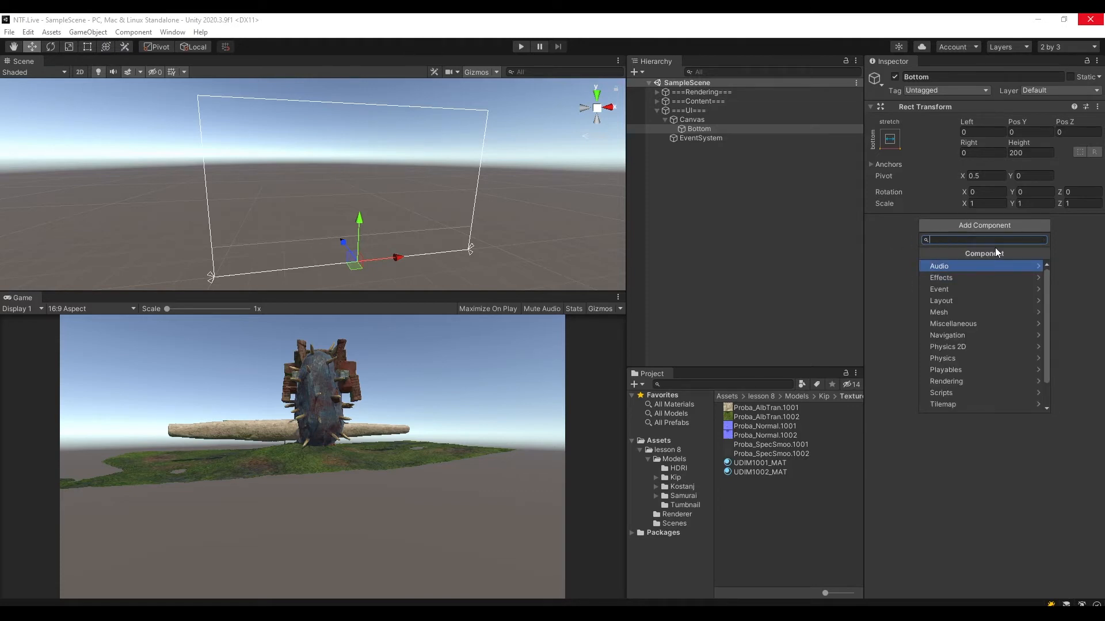
type("Hor")
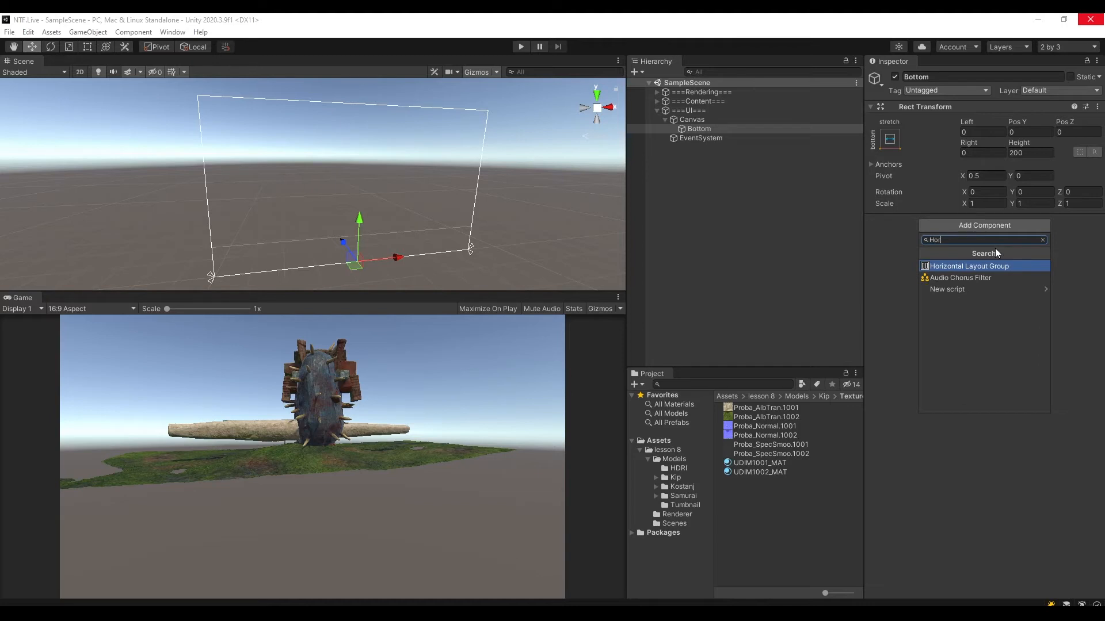
type("iz")
left_click(983, 266)
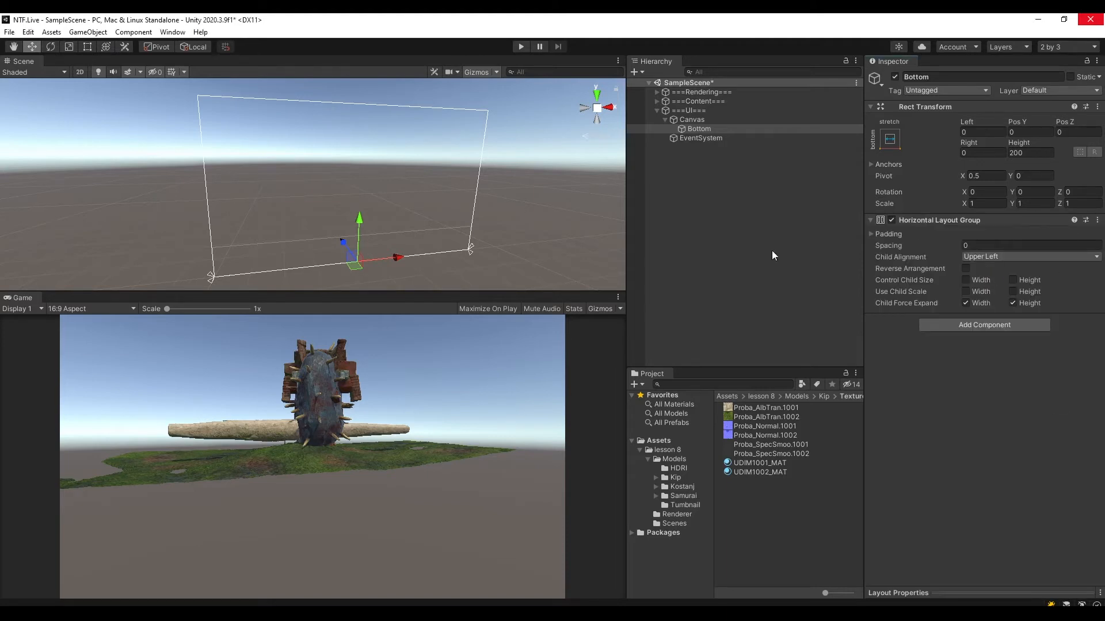
left_click(695, 128)
key("ctrl+s")
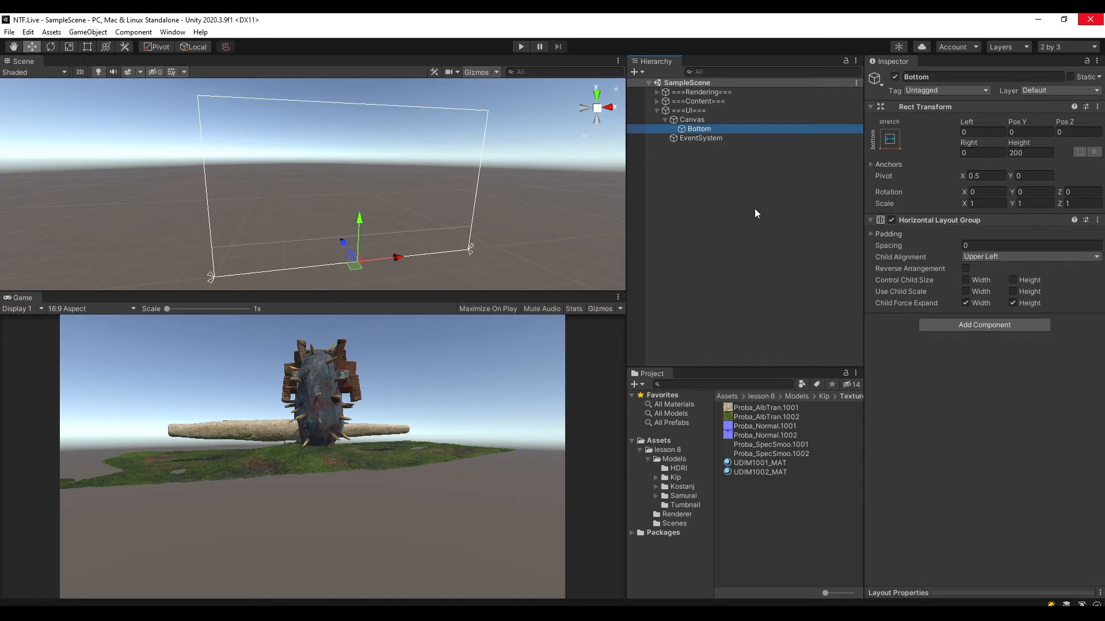
Add a standard UI Button as a child of Bottom, keeping its default name.
right_click(698, 131)
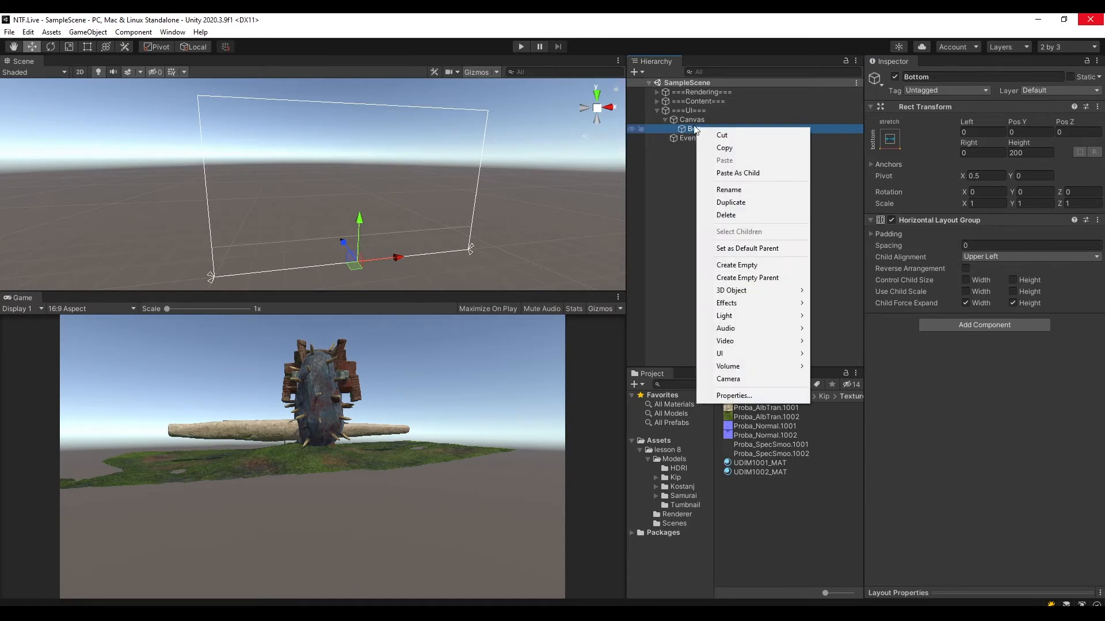
left_click(688, 120)
left_click(699, 128)
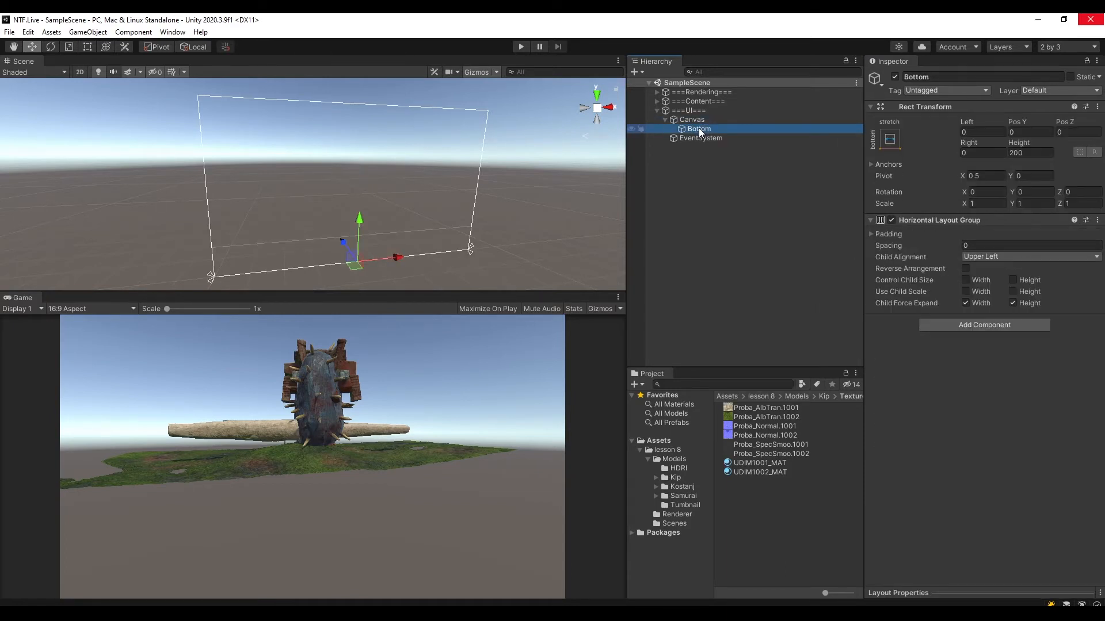
right_click(698, 128)
mouse_move(748, 358)
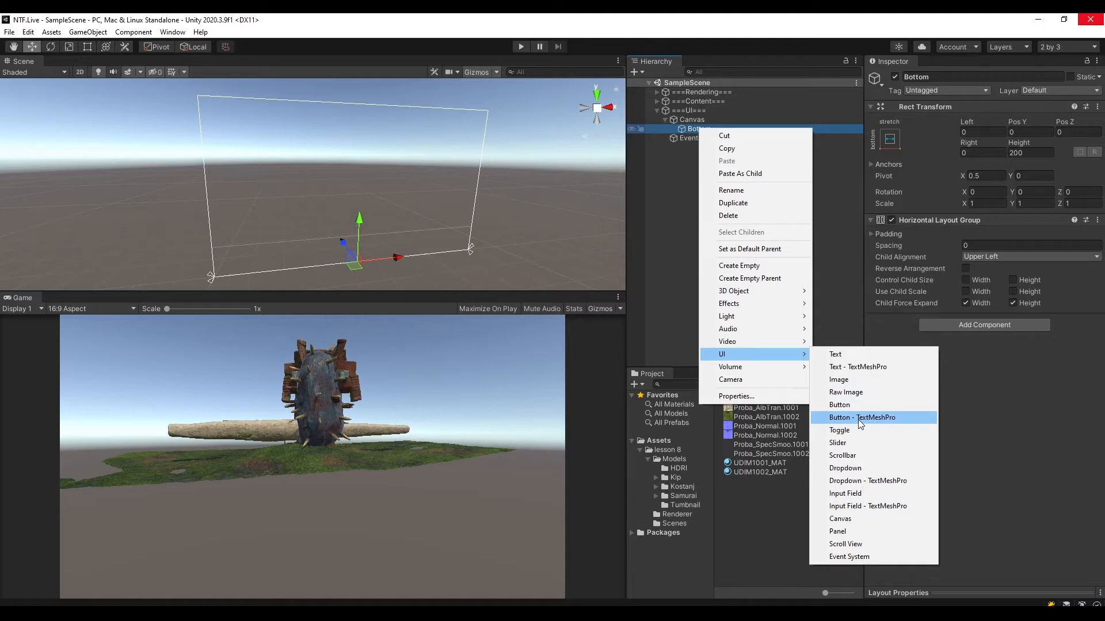
left_click(847, 405)
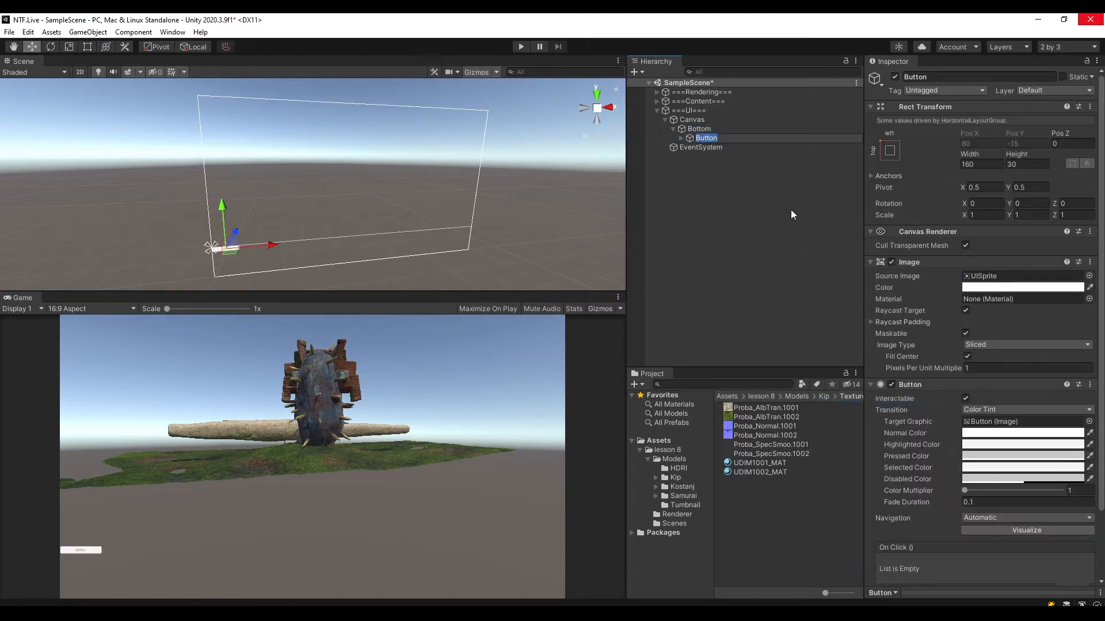
left_click(754, 204)
left_click(702, 139)
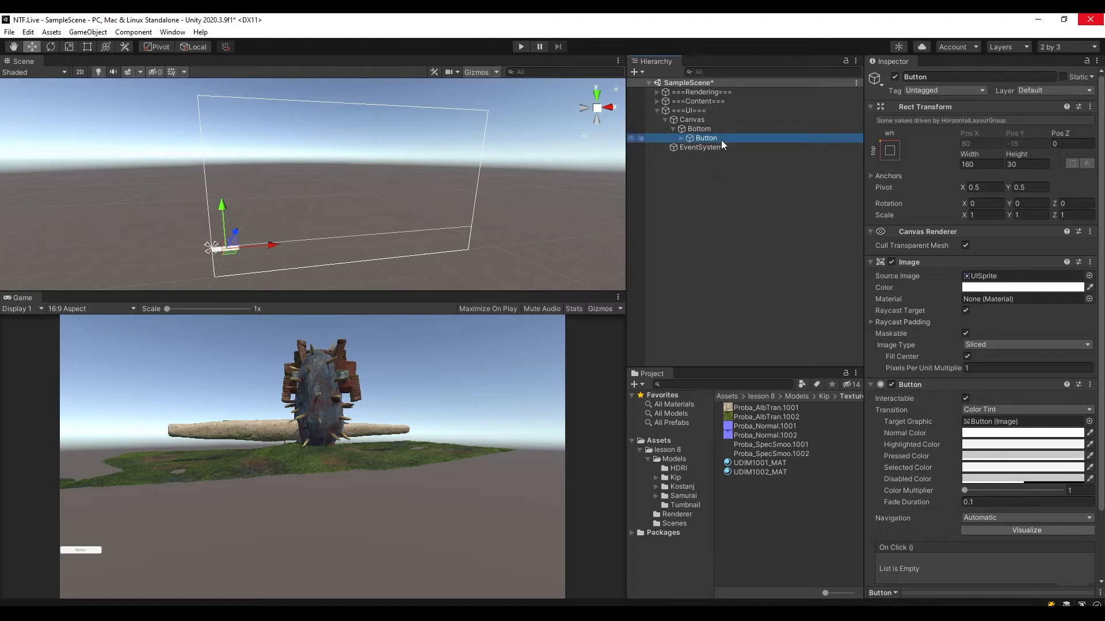
Select the Bottom object under the Canvas and save the scene.
middle_click_drag(266, 238, 429, 171)
scroll(430, 171, "up", 5)
middle_click_drag(498, 161, 260, 222)
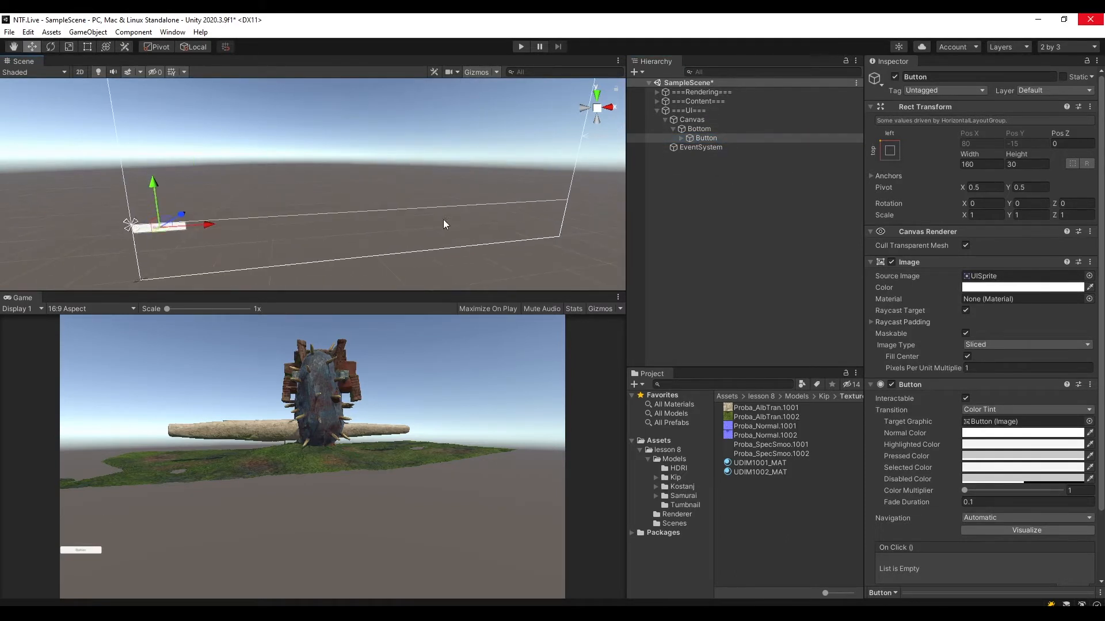
left_click(701, 120)
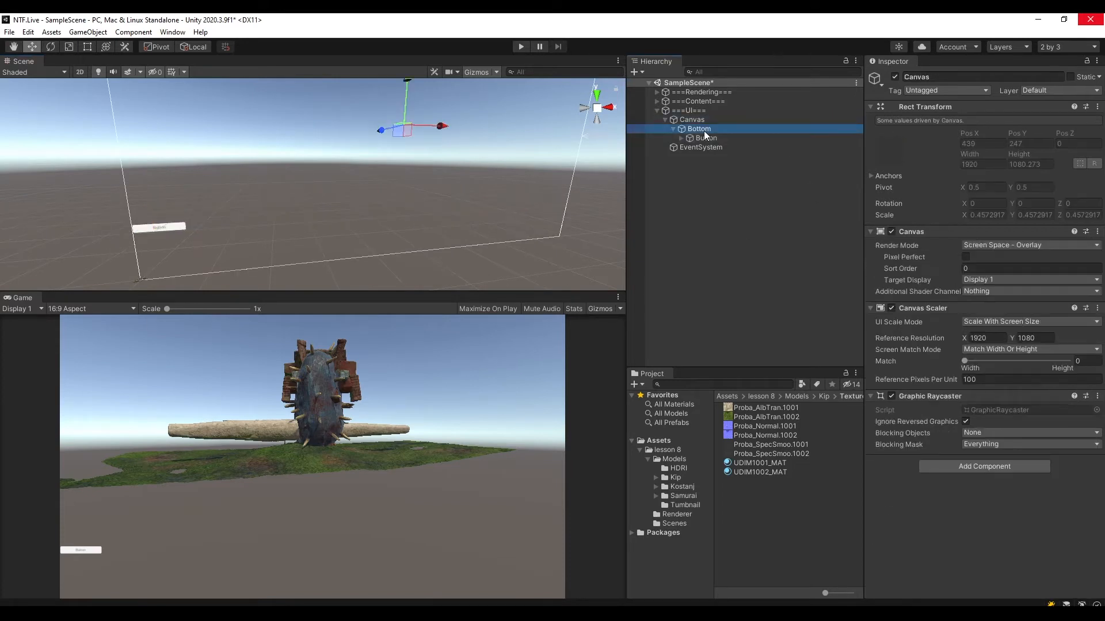
left_click(703, 129)
key("ctrl+s")
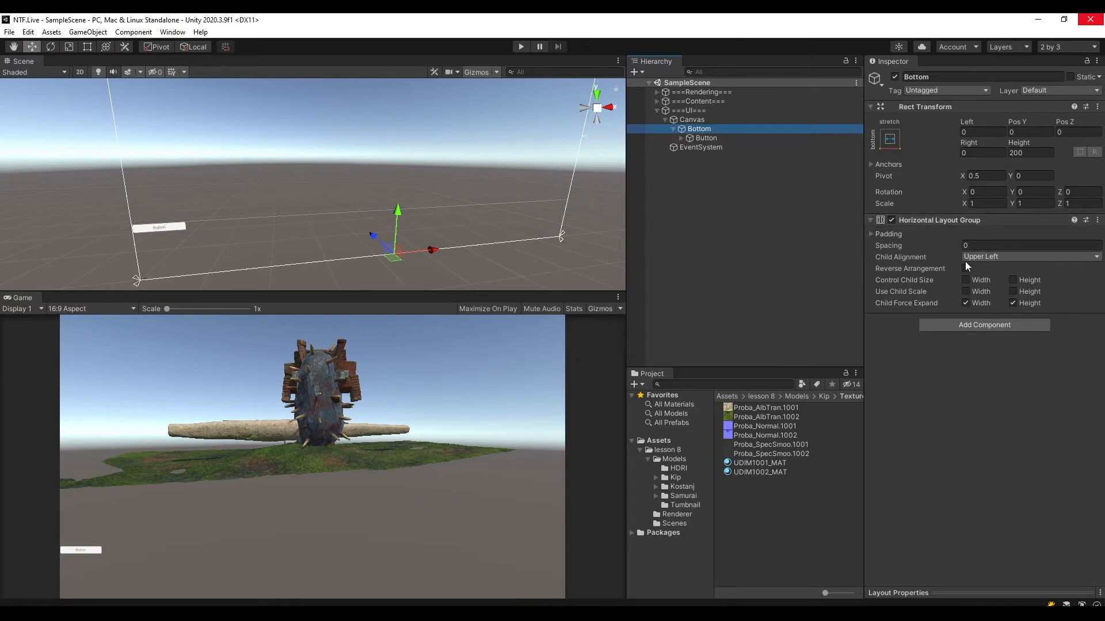
Try the Upper Center, Middle Left, Middle Center, Lower Left and Lower Right child alignments in Bottom's Horizontal Layout Group.
left_click(1004, 258)
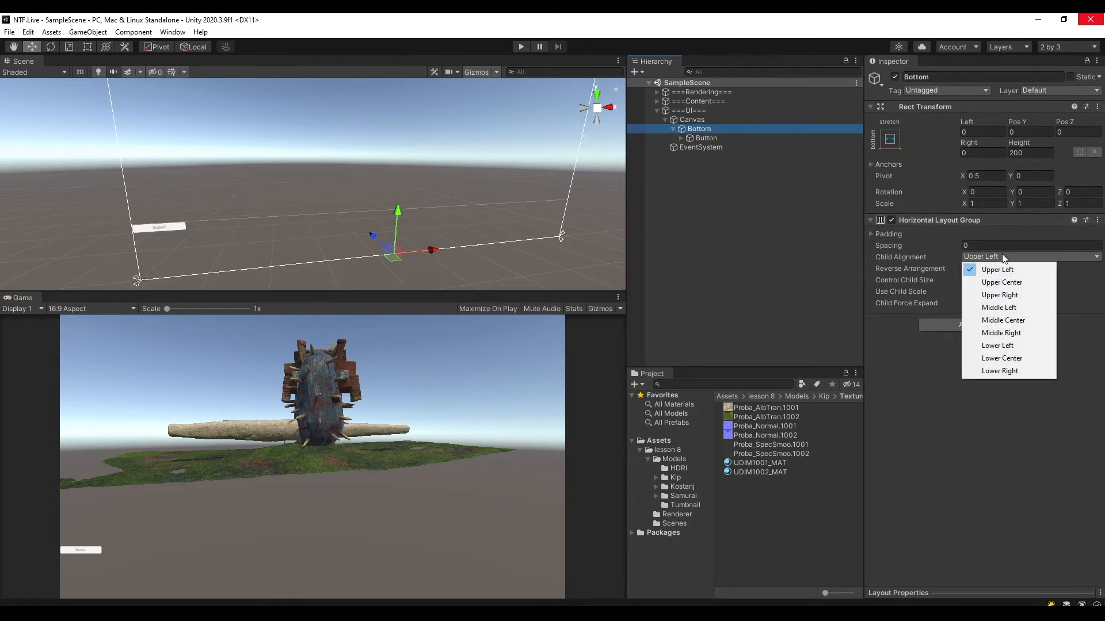
left_click(1008, 282)
left_click(1003, 257)
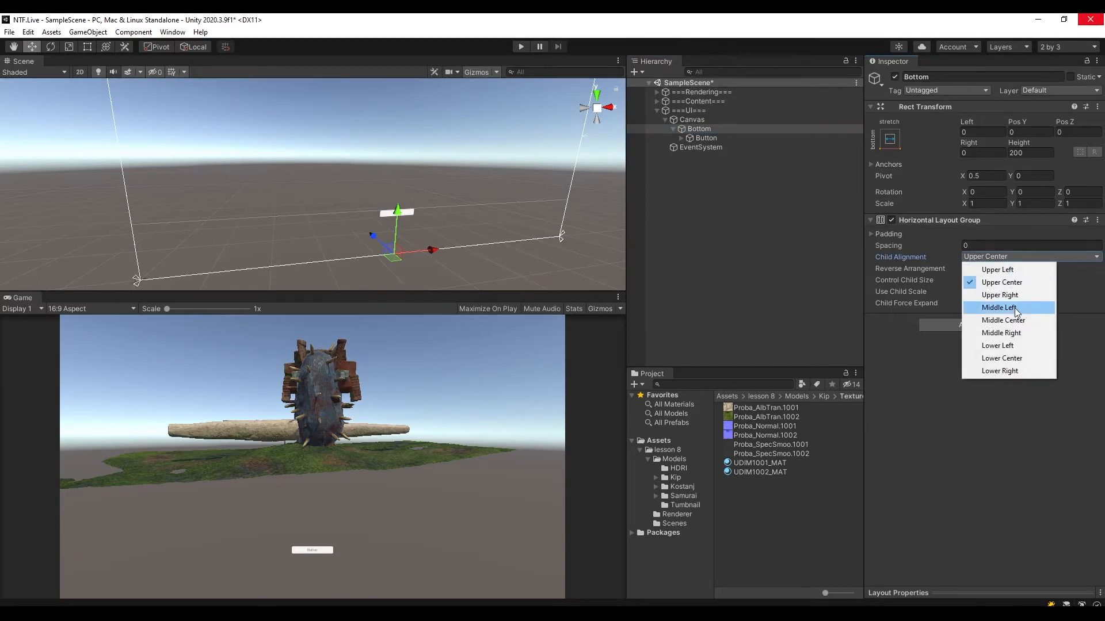
left_click(1014, 308)
left_click(992, 257)
left_click(1019, 321)
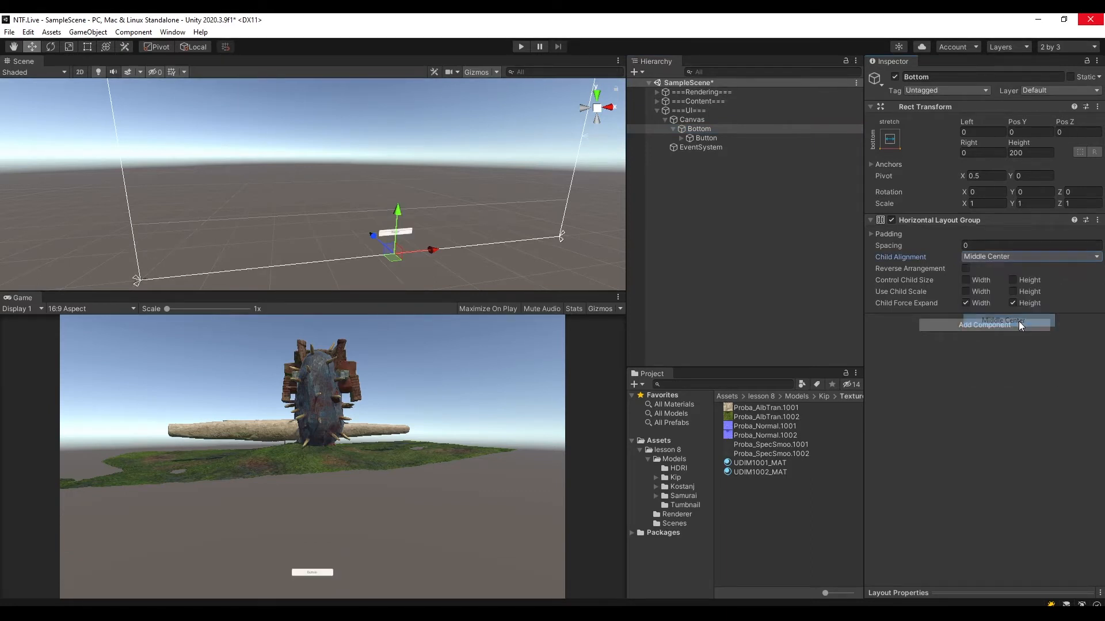
left_click(1008, 257)
left_click(995, 347)
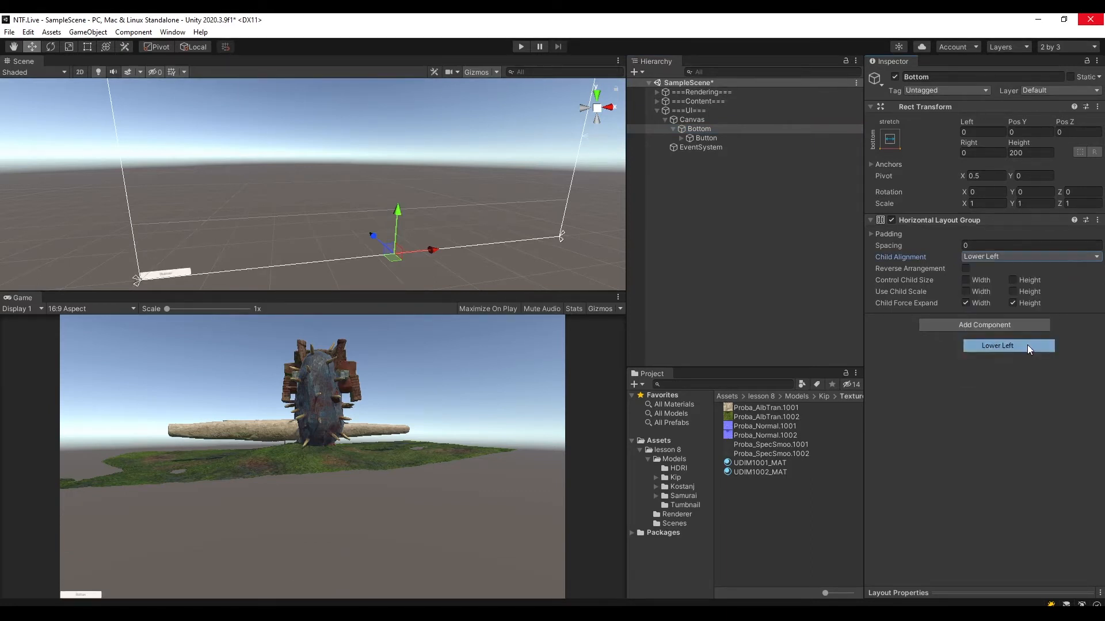
left_click(998, 257)
left_click(1021, 376)
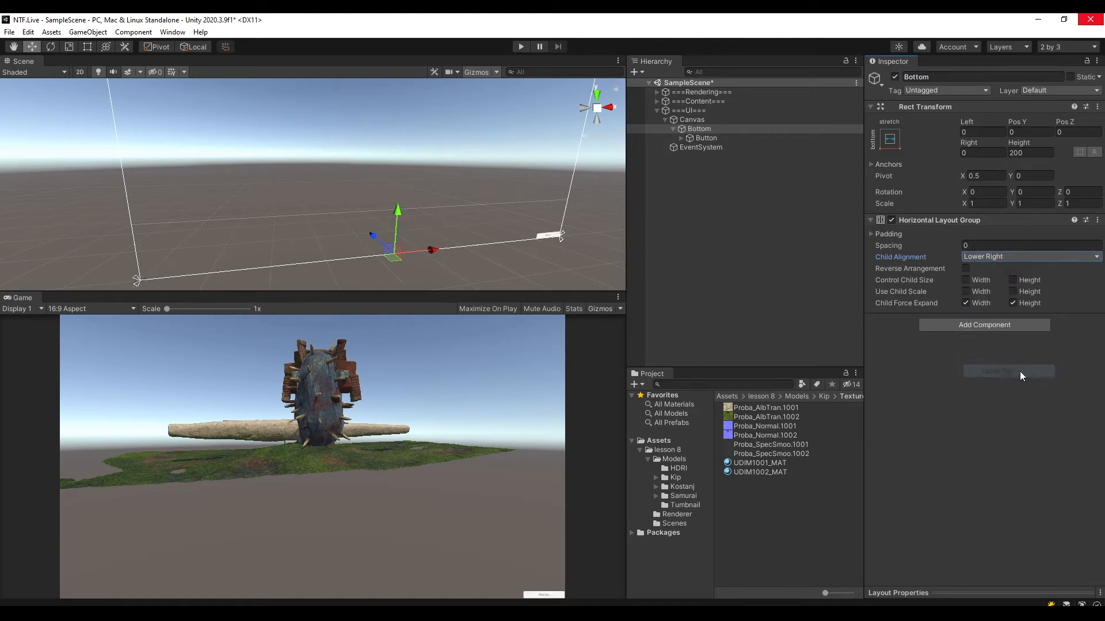
Configure Bottom's Horizontal Layout Group with Middle Center alignment, width force-expand off and child height control on.
left_click(1000, 258)
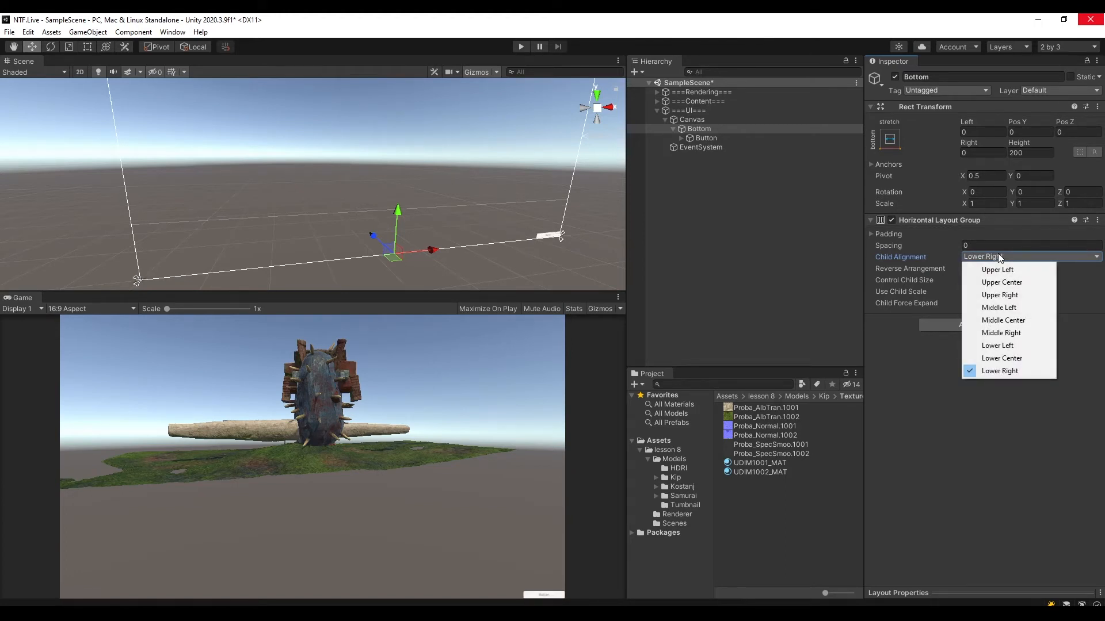
left_click(1014, 321)
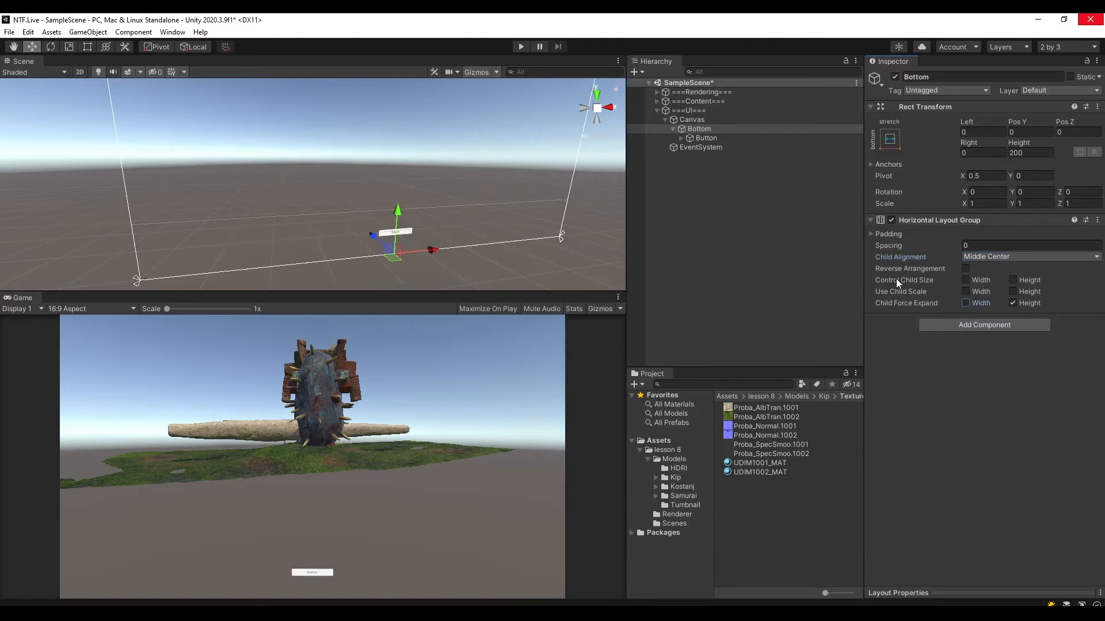
left_click(1013, 280)
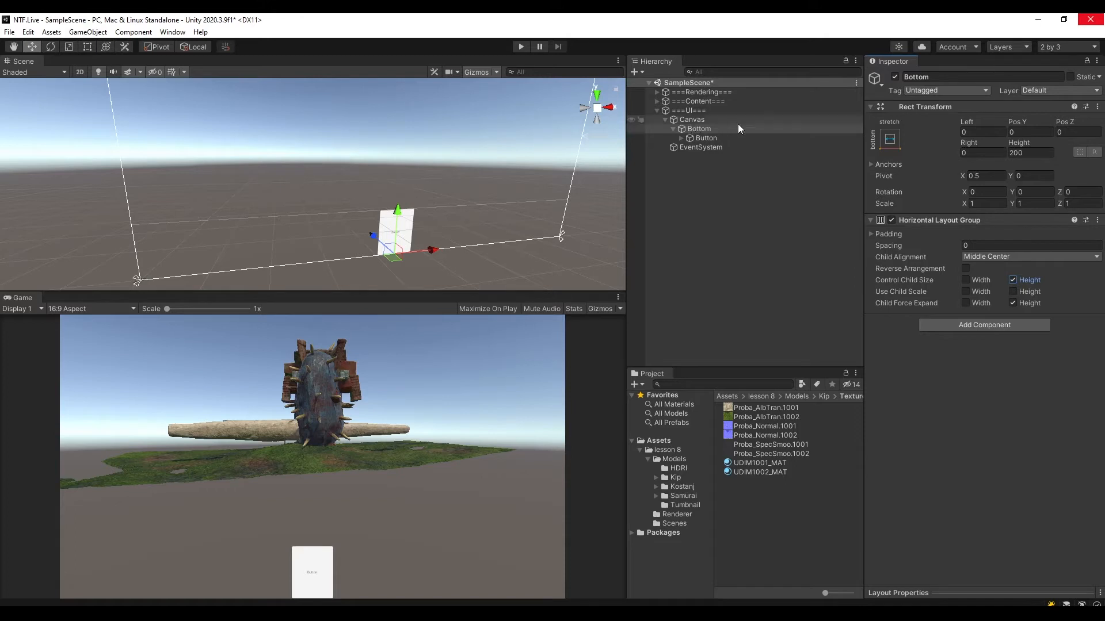
Set the height of Bottom to 150 and save the scene.
left_click(700, 129)
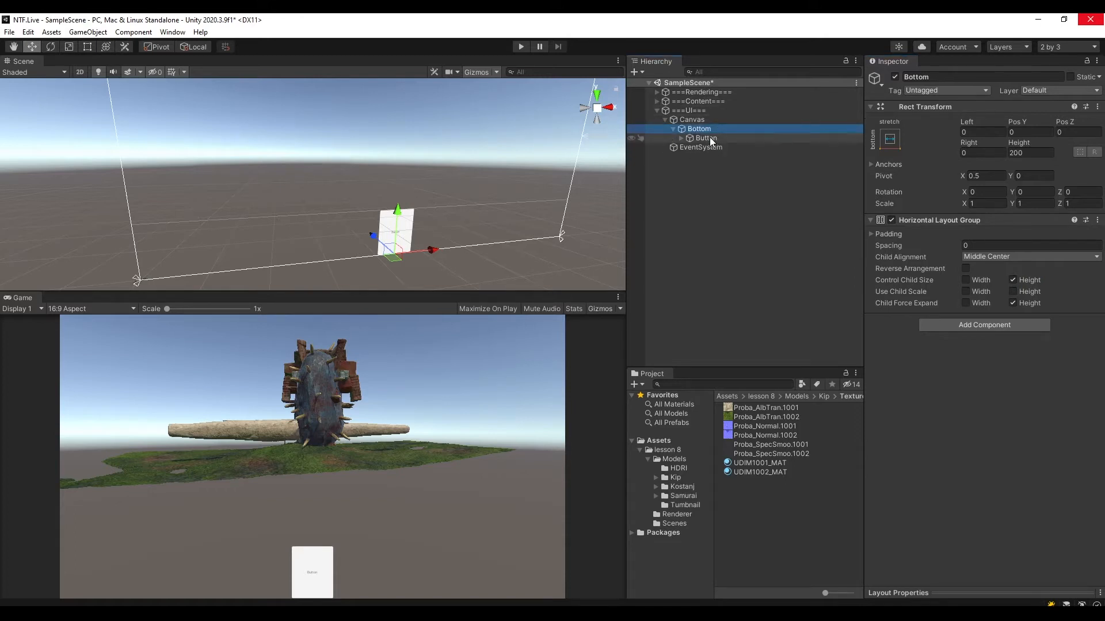
left_click(1030, 152)
type("150")
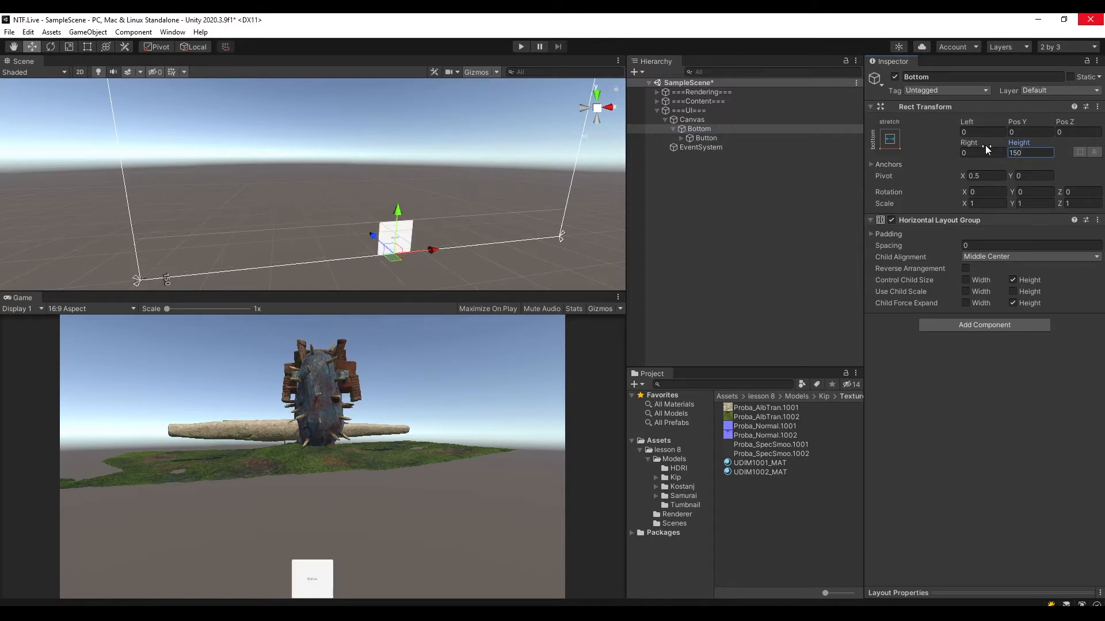
key("ctrl+s")
Set the Pos Y of Bottom to 50 and save the scene.
left_click_drag(1015, 126, 64, 102)
left_click_drag(1030, 133, 979, 132)
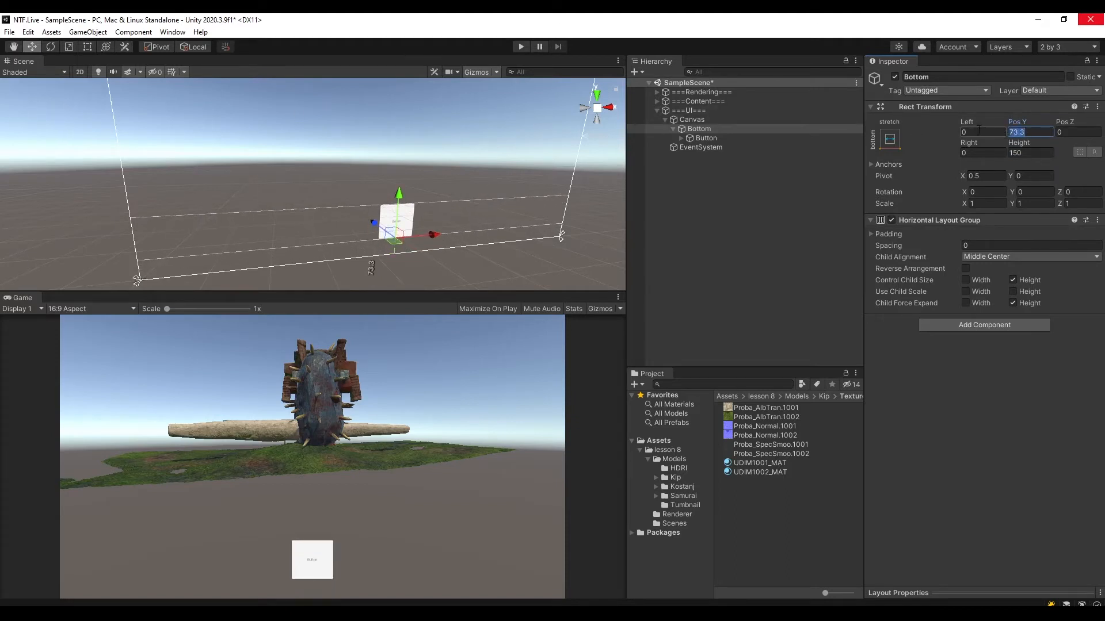
type("50")
key("ctrl+s")
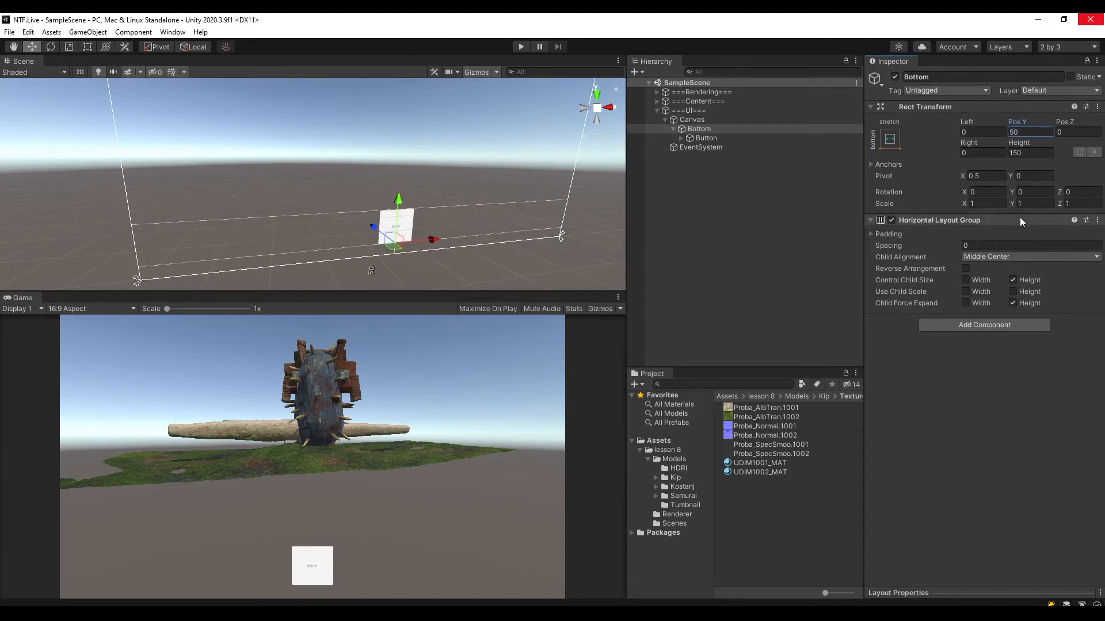
Duplicate the Button under Bottom twice to make a row of three buttons.
left_click(702, 139)
left_click(694, 129)
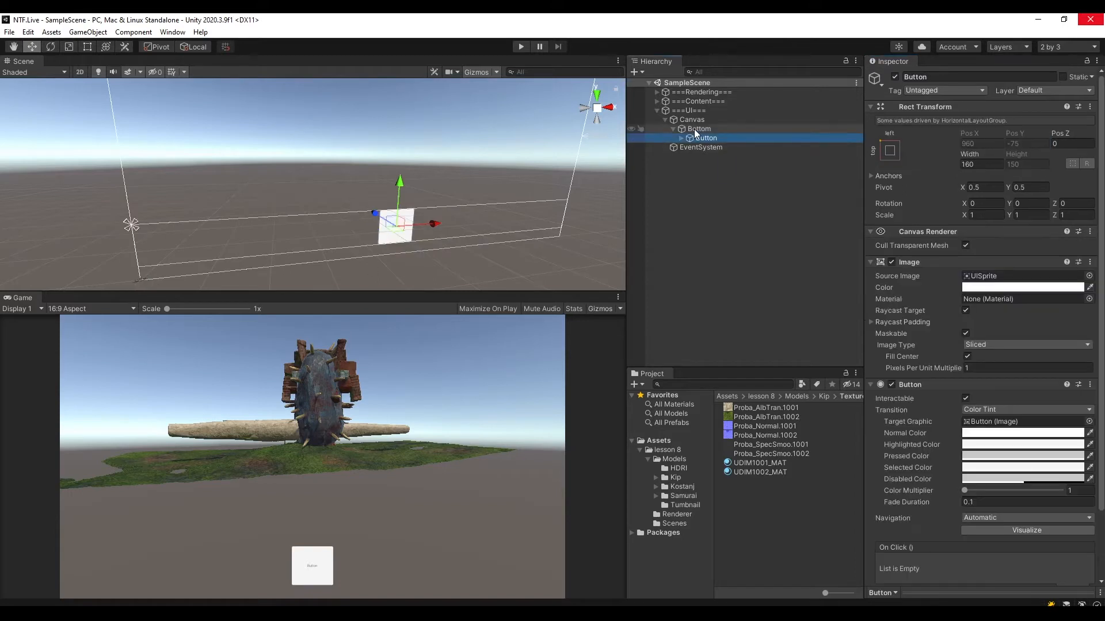
left_click(712, 140)
key("Up")
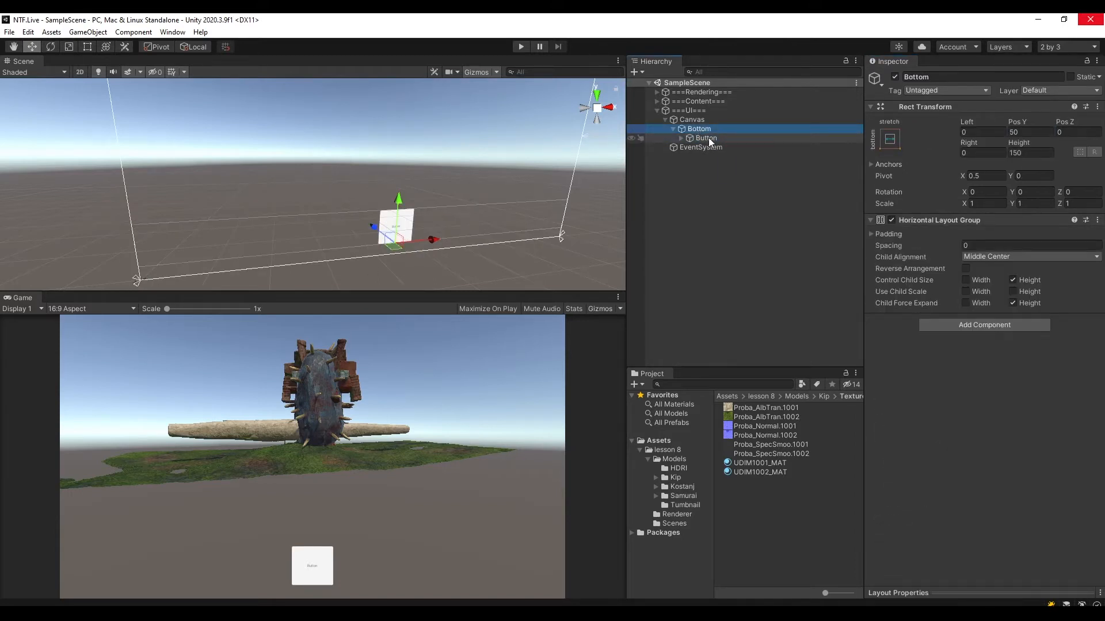
left_click(709, 137)
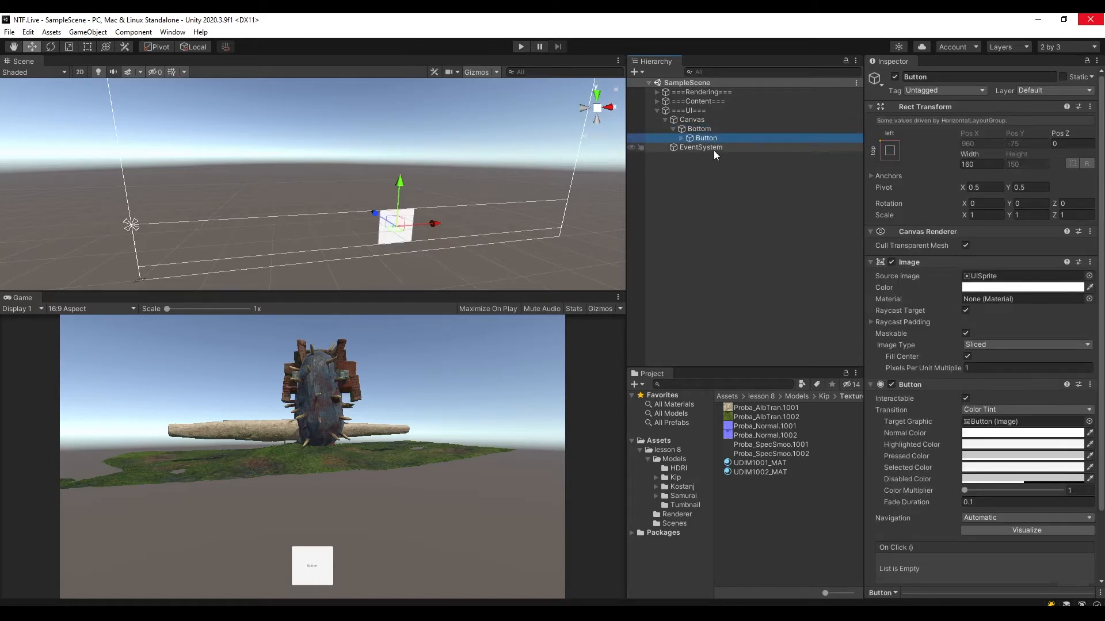
key("ctrl+d")
key("ctrl+d")
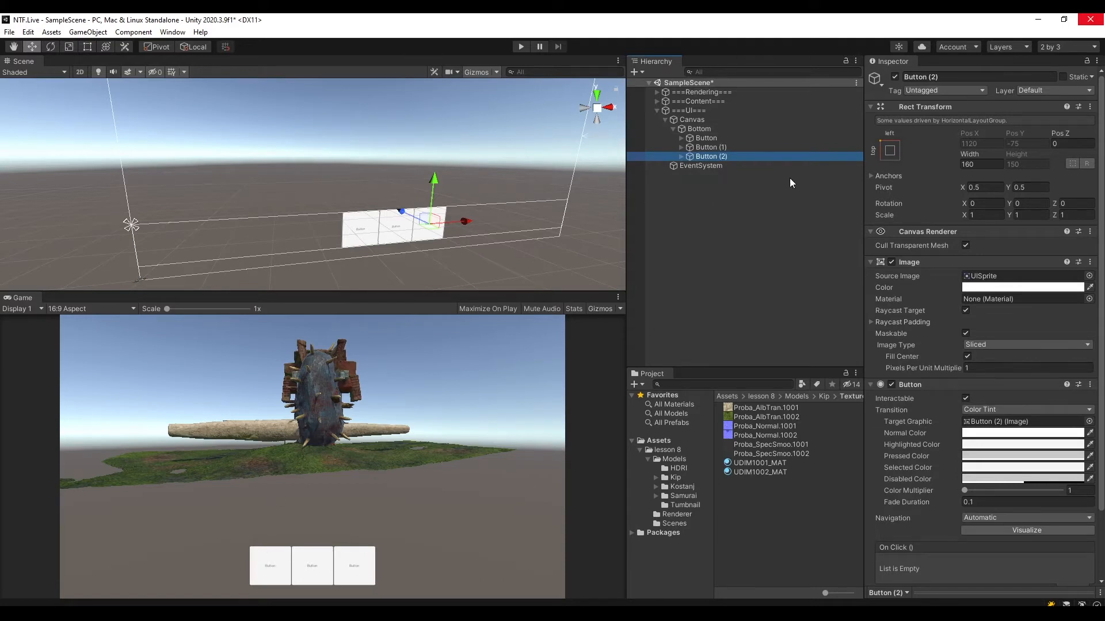
Set the spacing of Bottom's Horizontal Layout Group to 50 and save the scene.
left_click(710, 129)
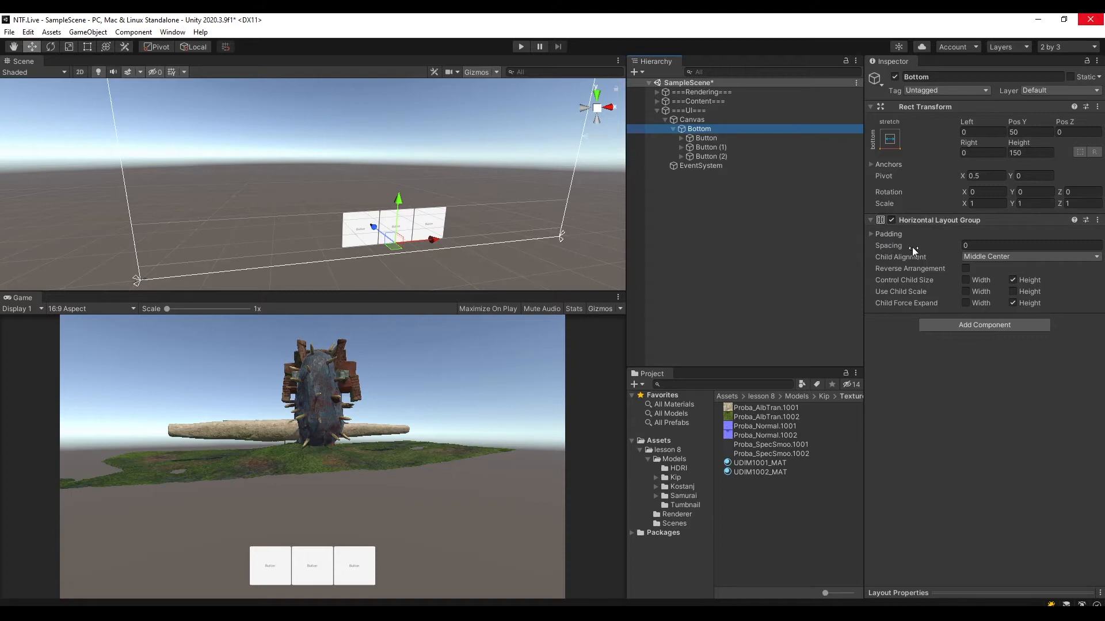
left_click(984, 246)
type("50")
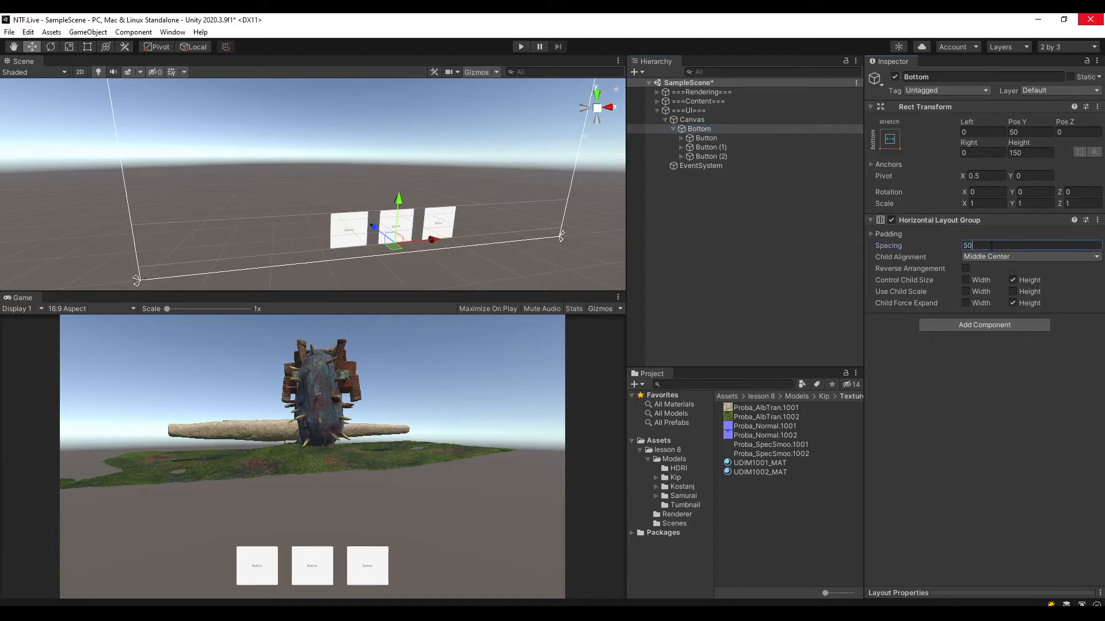
key("ctrl+s")
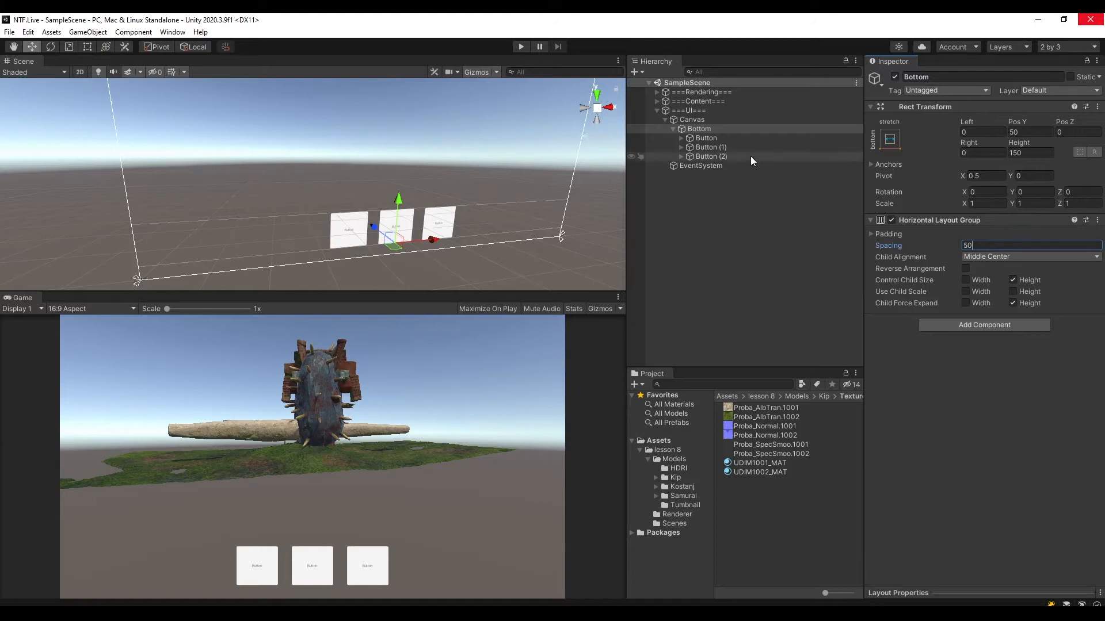
Deactivate the Text child objects of all three buttons together and save the scene.
left_click(680, 138)
left_click(681, 157)
left_click(681, 175)
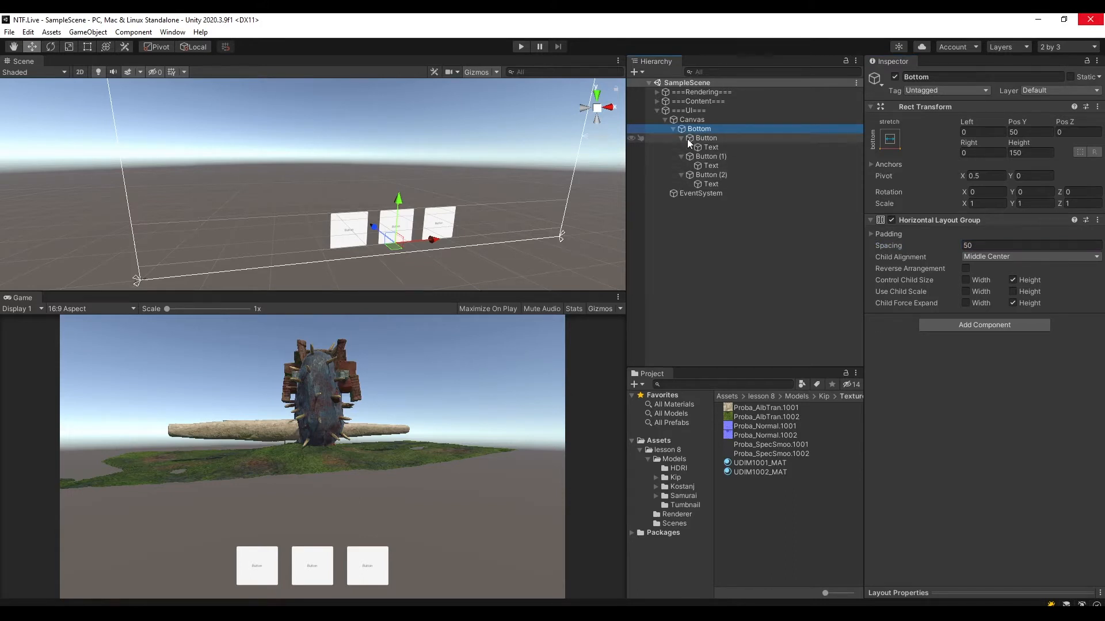
left_click(700, 138)
left_click(722, 156)
left_click(723, 175)
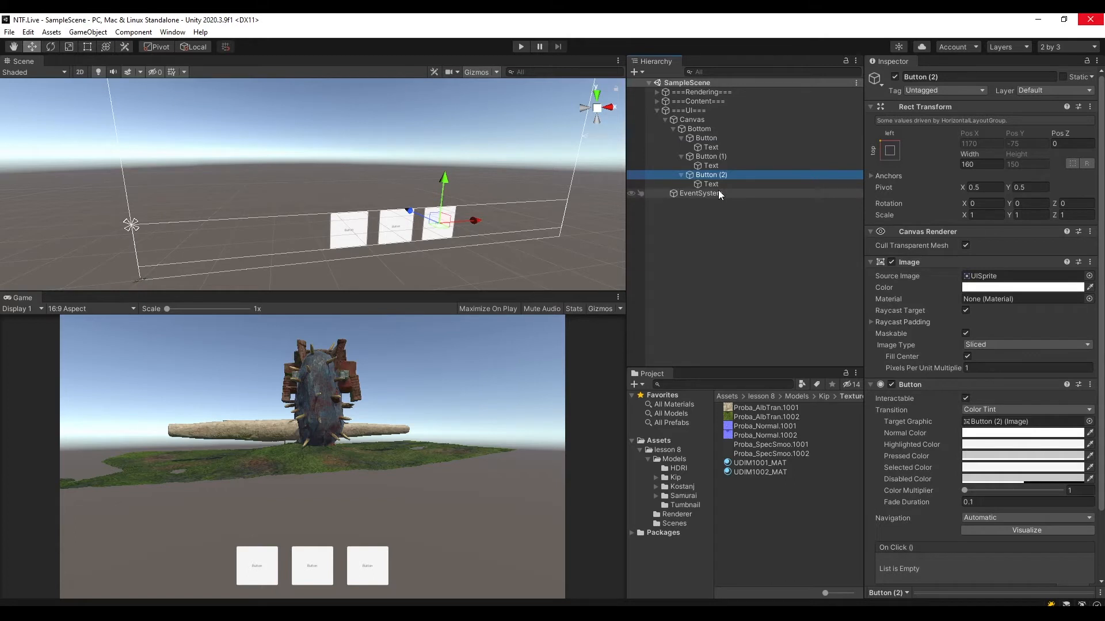
left_click(723, 146)
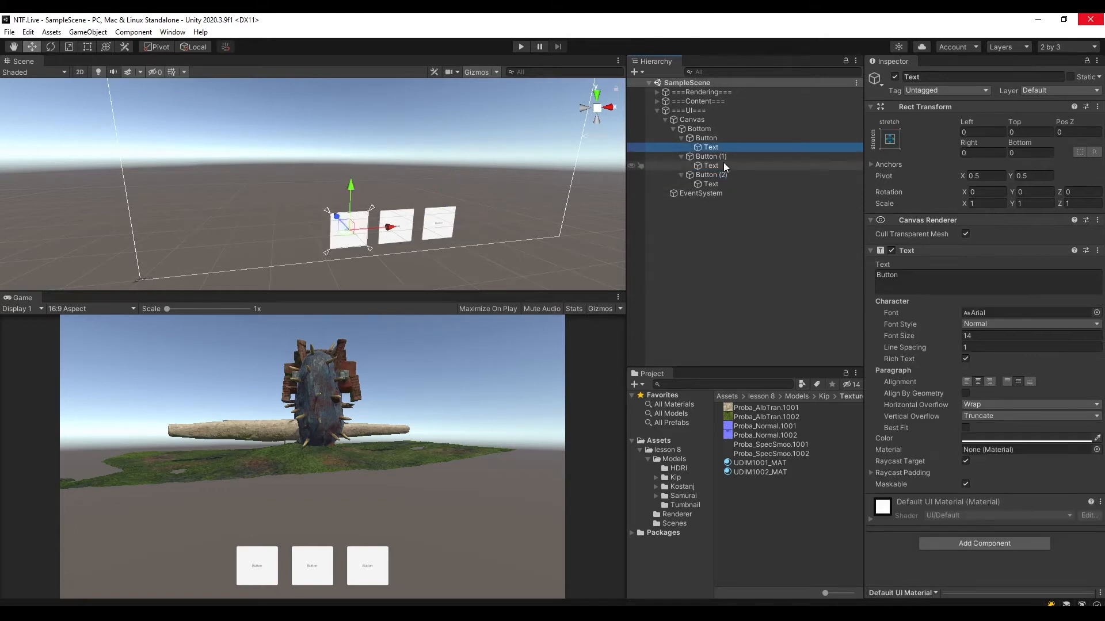
left_click(723, 165, "ctrl")
left_click(727, 185, "ctrl")
left_click(894, 76)
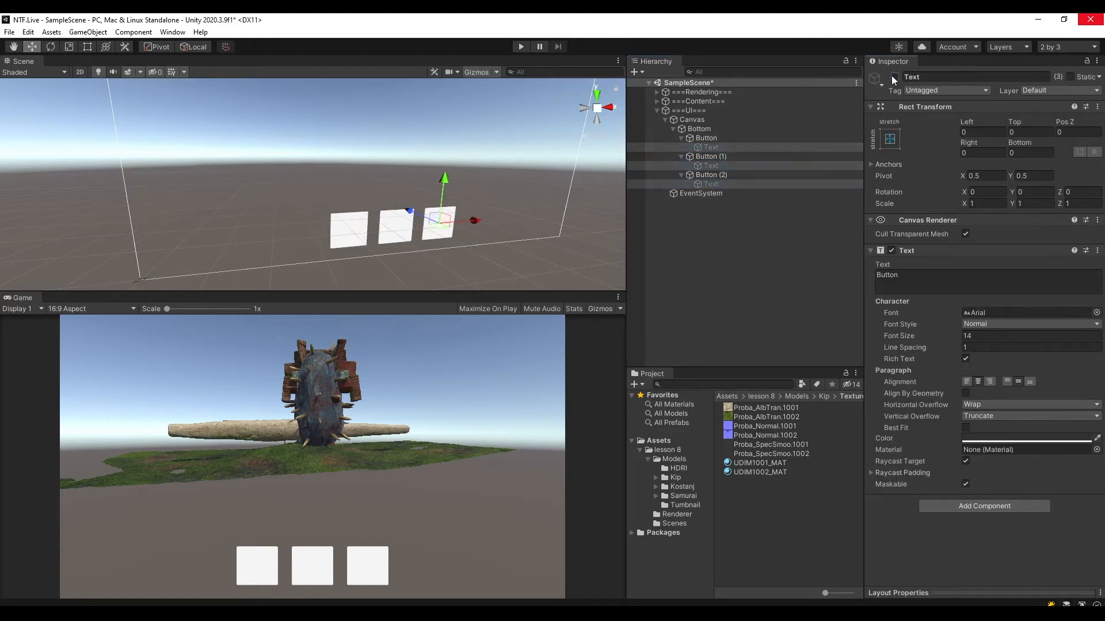
key("ctrl+s")
Try deleting the three deactivated Text objects from the buttons, and undo the deletion.
left_click(722, 165)
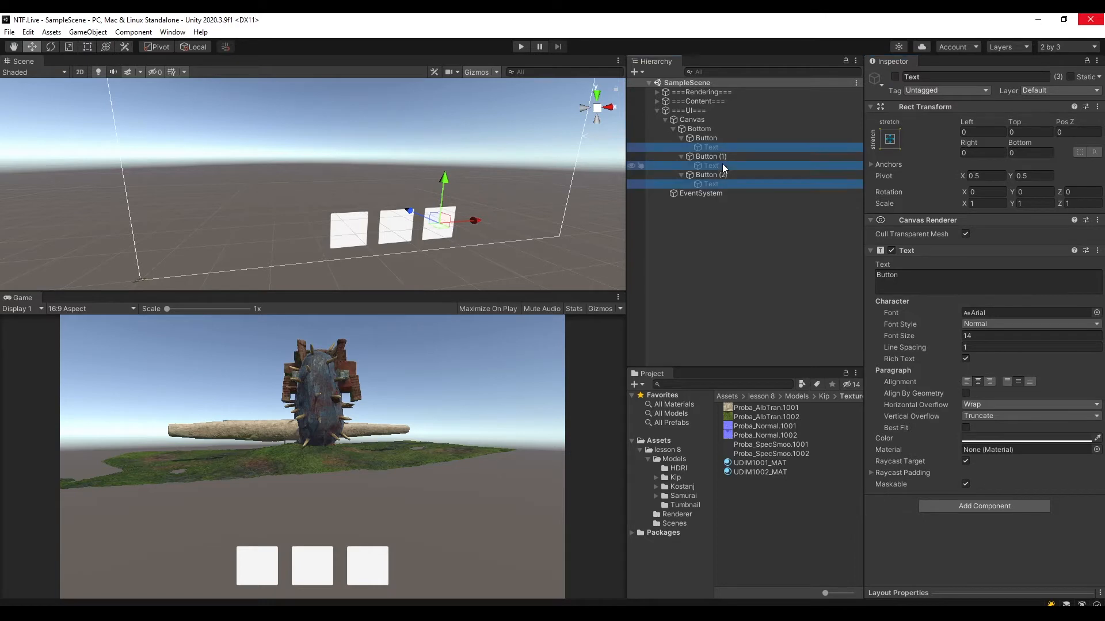
right_click(723, 167)
left_click(764, 255)
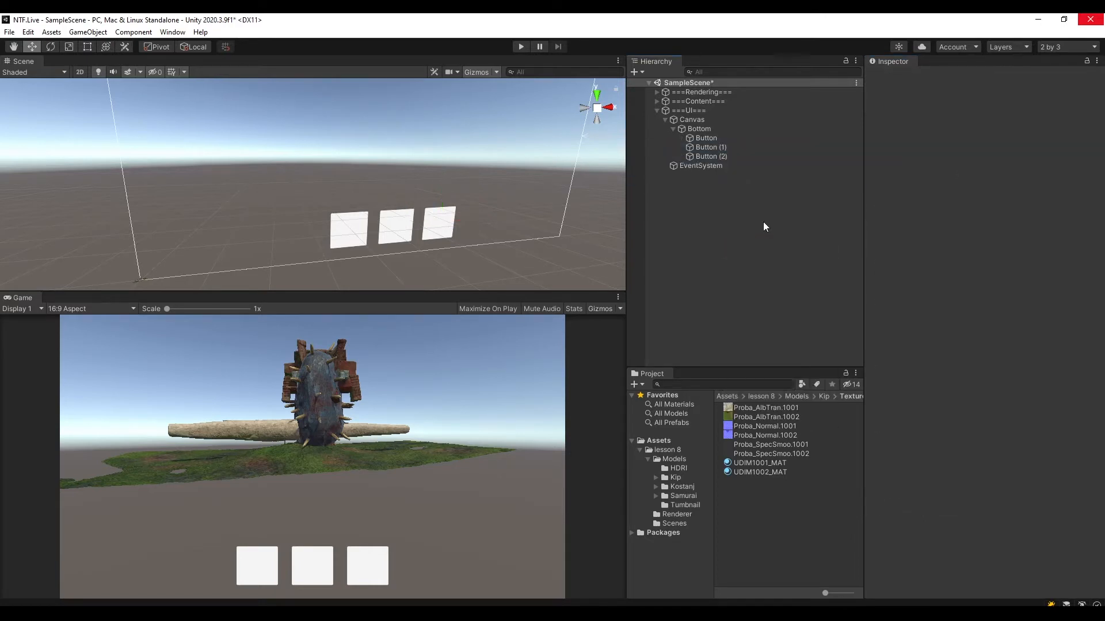
key("ctrl+z")
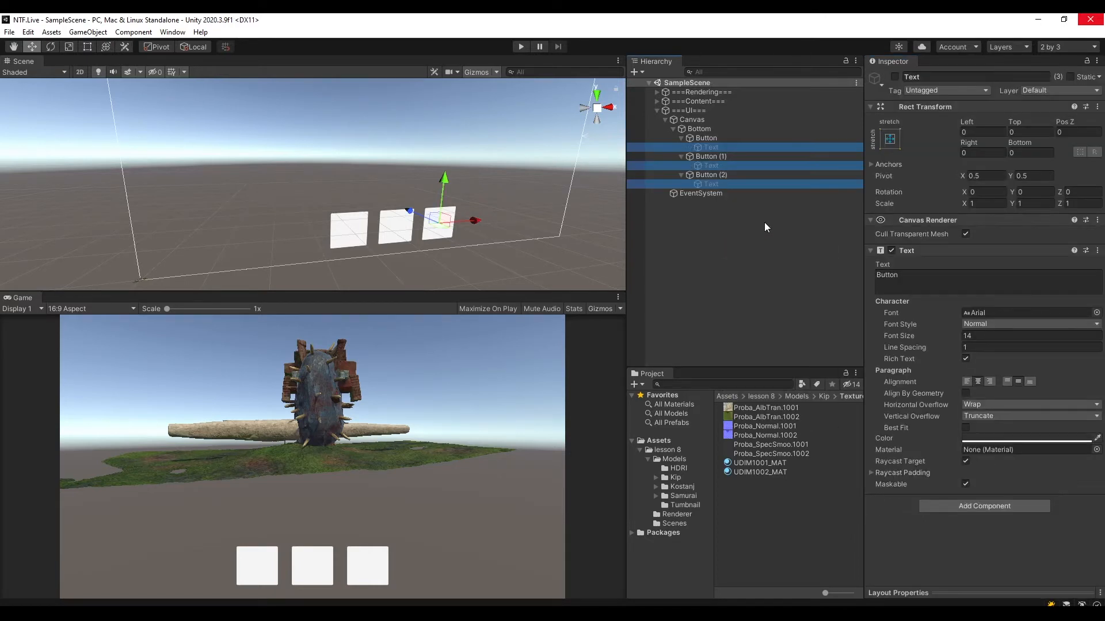
Add a UI Image as a child of the first Button, keeping its default name, and select it.
left_click(712, 137)
left_click(741, 158)
left_click(734, 175)
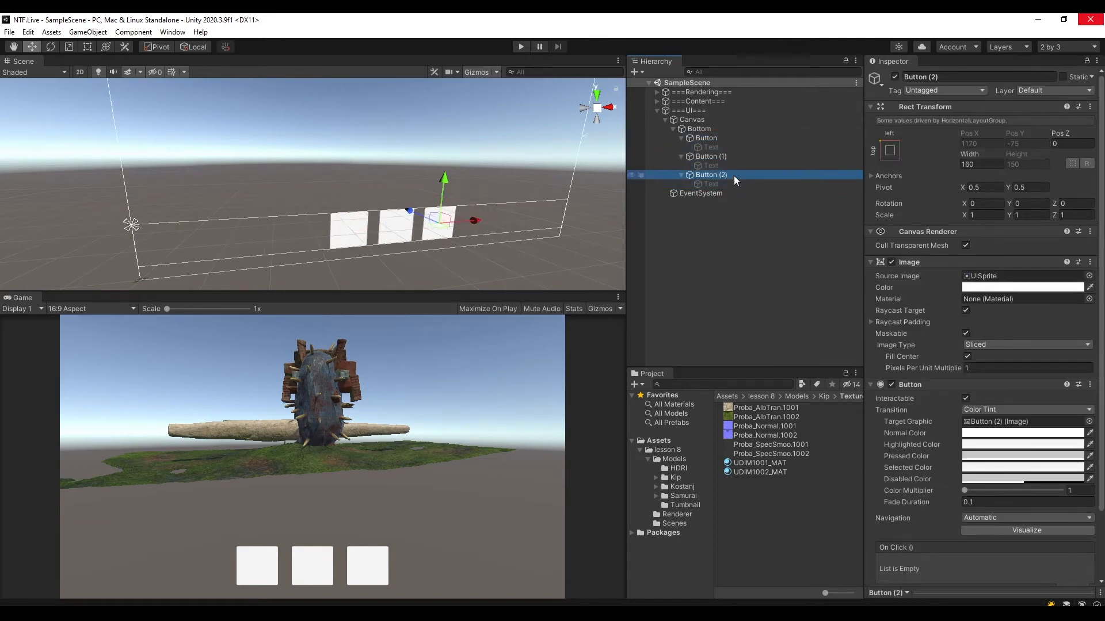
left_click(709, 140)
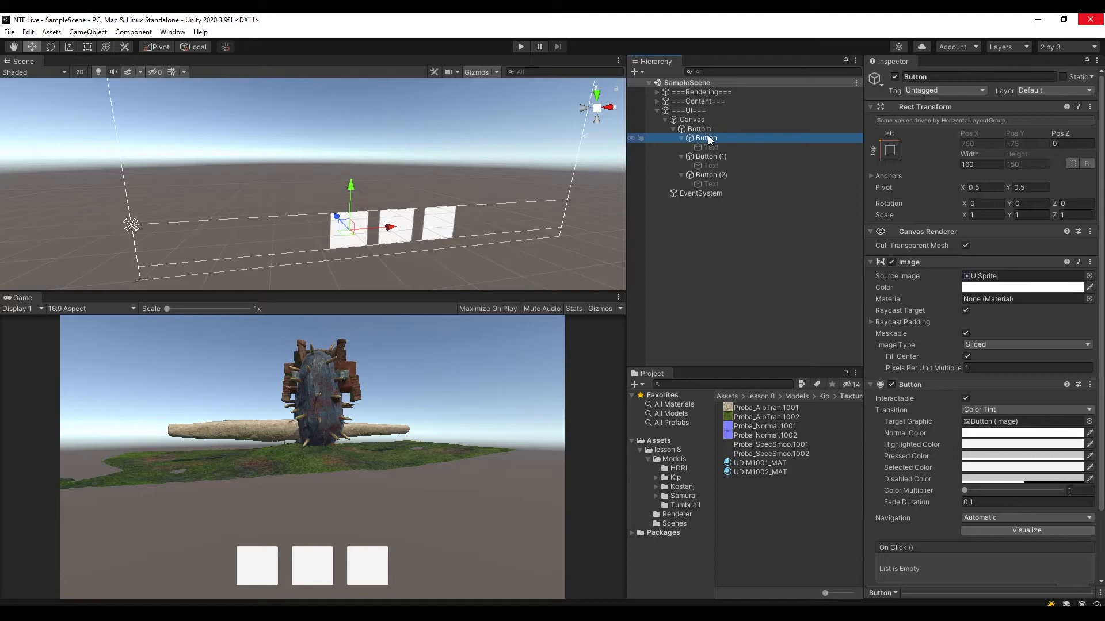
right_click(709, 138)
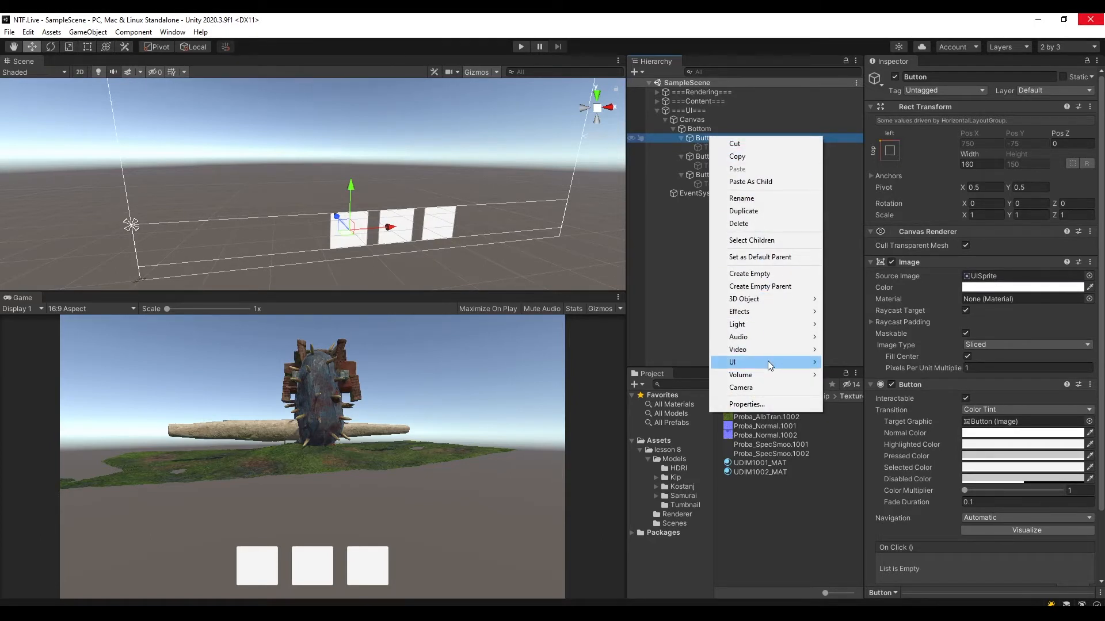
mouse_move(769, 364)
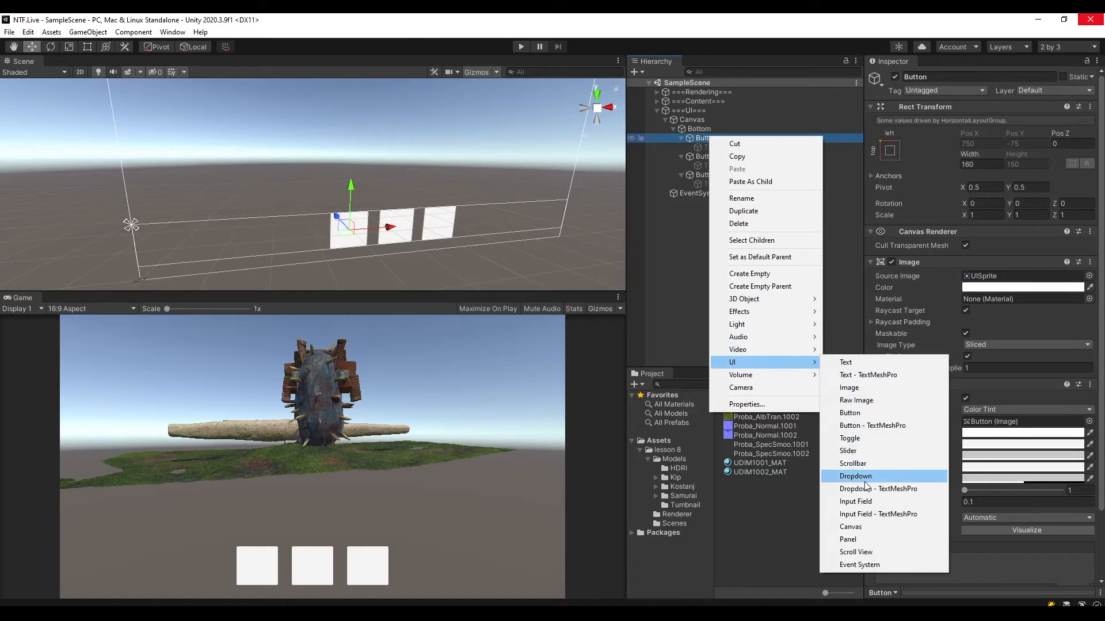
left_click(850, 388)
left_click(806, 251)
left_click(725, 157)
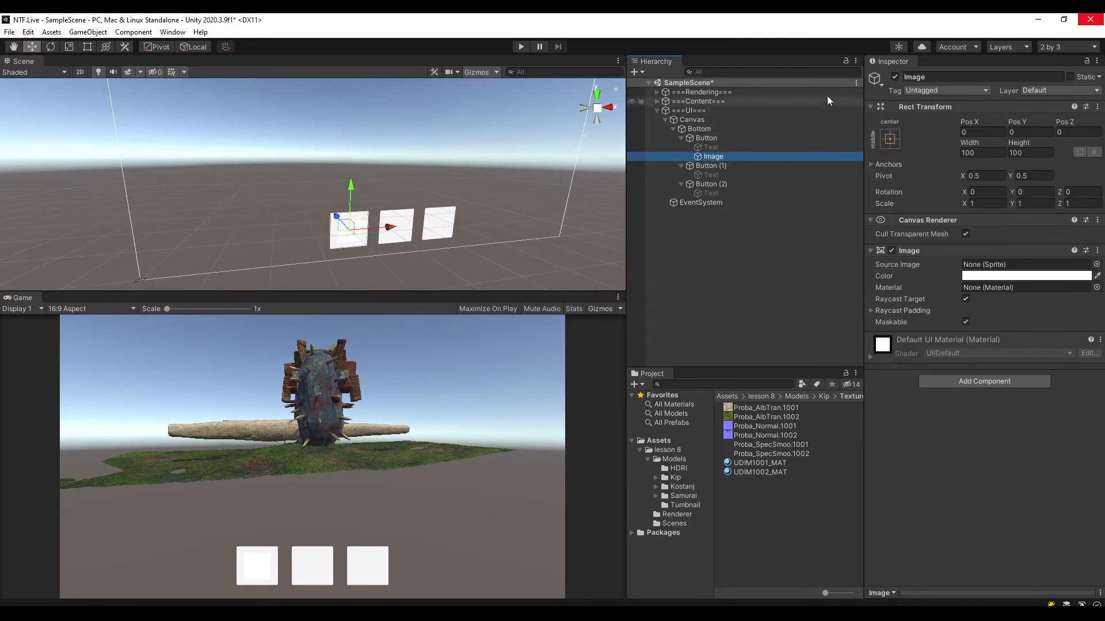
Set the first Button's Image to stretch in both directions so it fills the button, and save the scene.
left_click(890, 140)
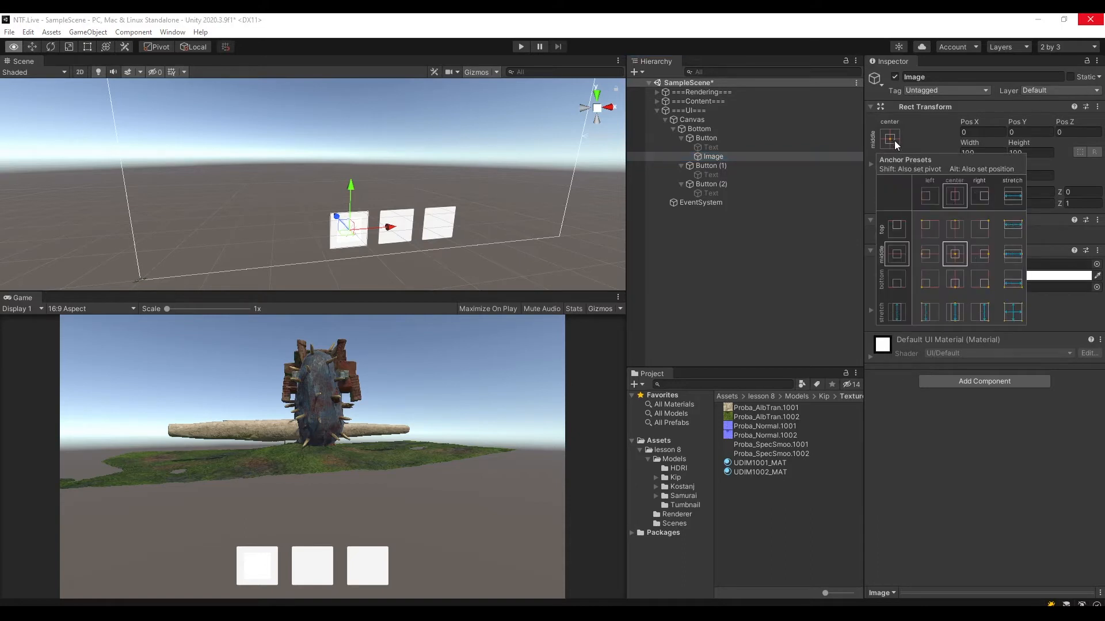
left_click(1015, 317, "alt+shift")
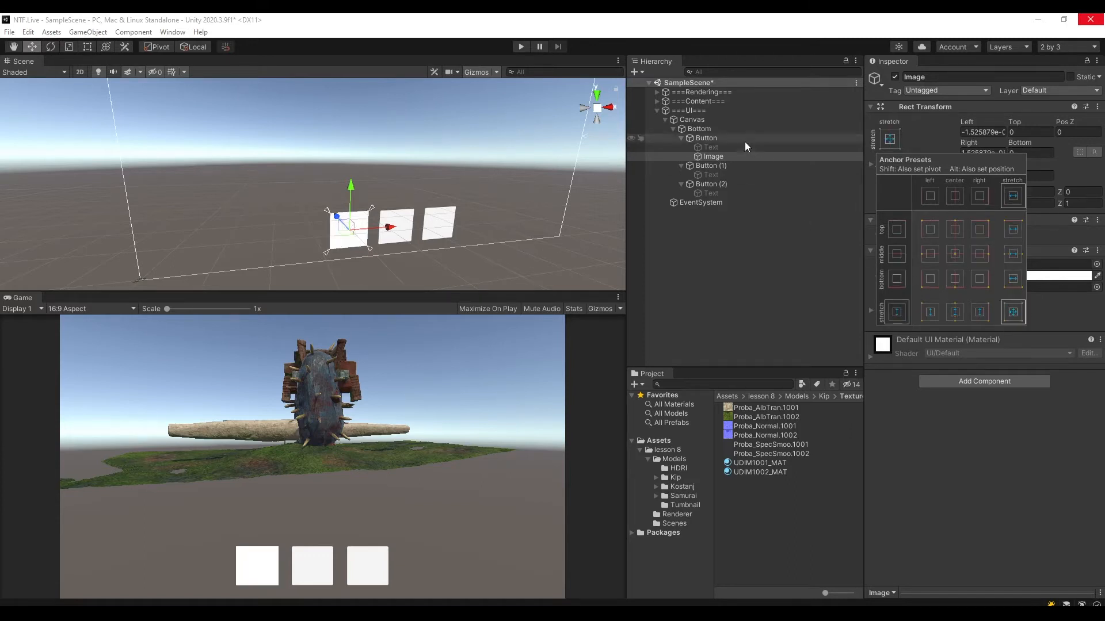
left_click(720, 148)
left_click(721, 154)
key("ctrl+s")
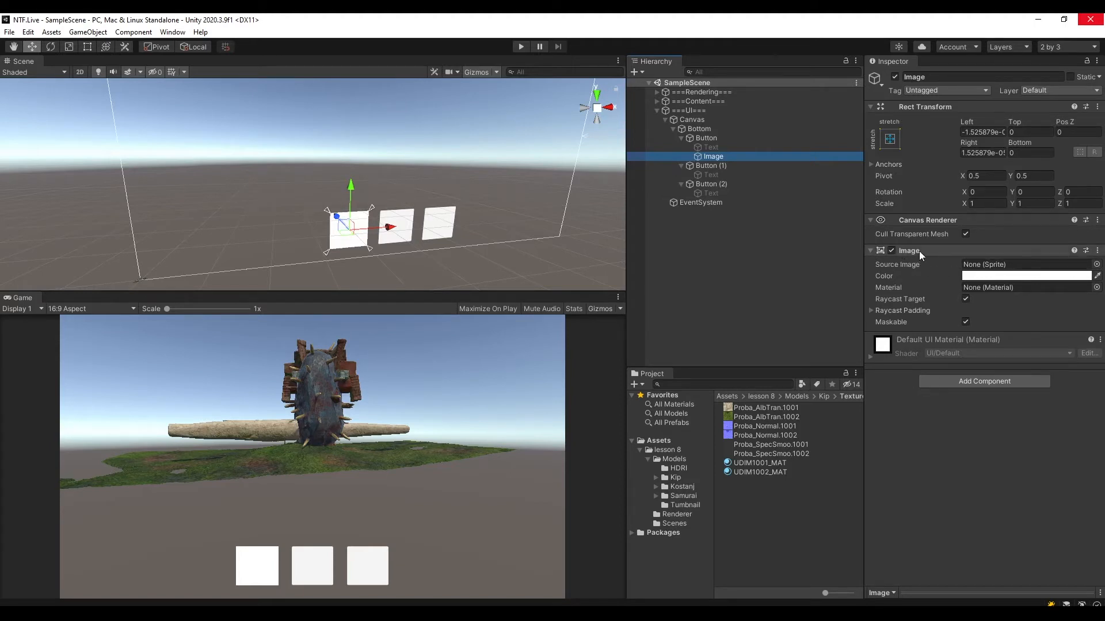
Set the texture type of Kip, Kostanj and Samurai in the Tumbnail folder to Sprite (2D and UI) and apply it.
left_click(1096, 264)
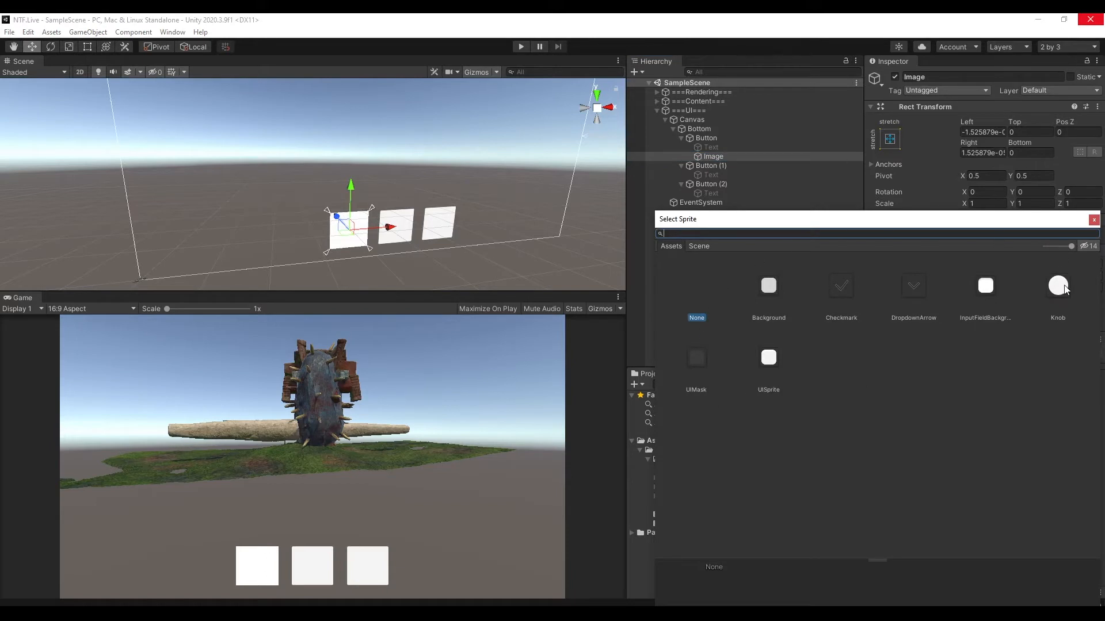
left_click(1094, 221)
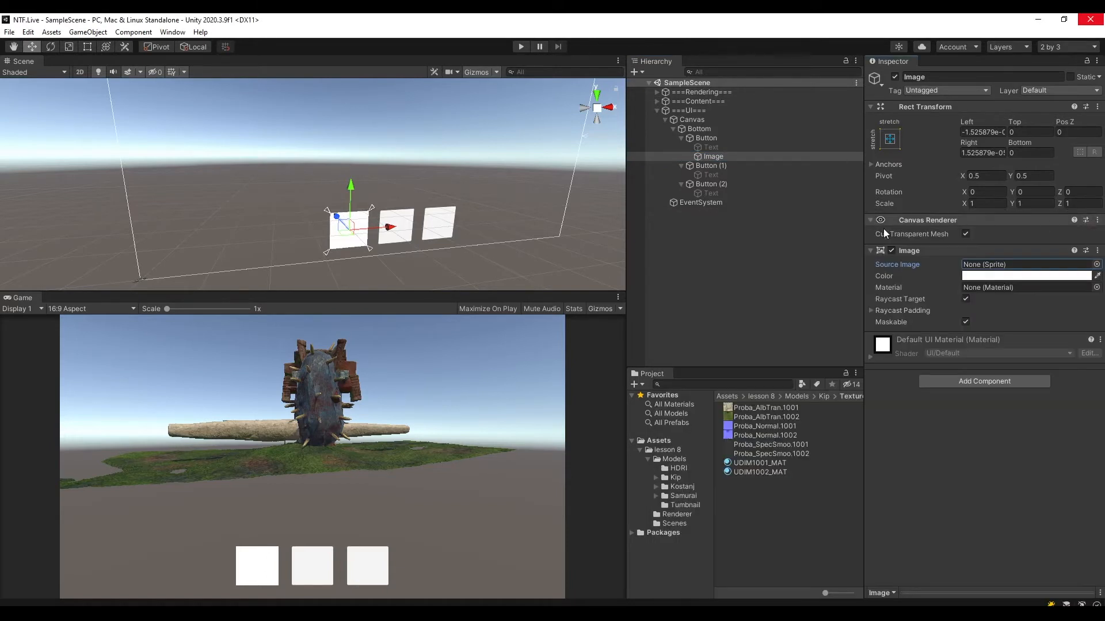
left_click(684, 505)
left_click(739, 408)
left_click(746, 417)
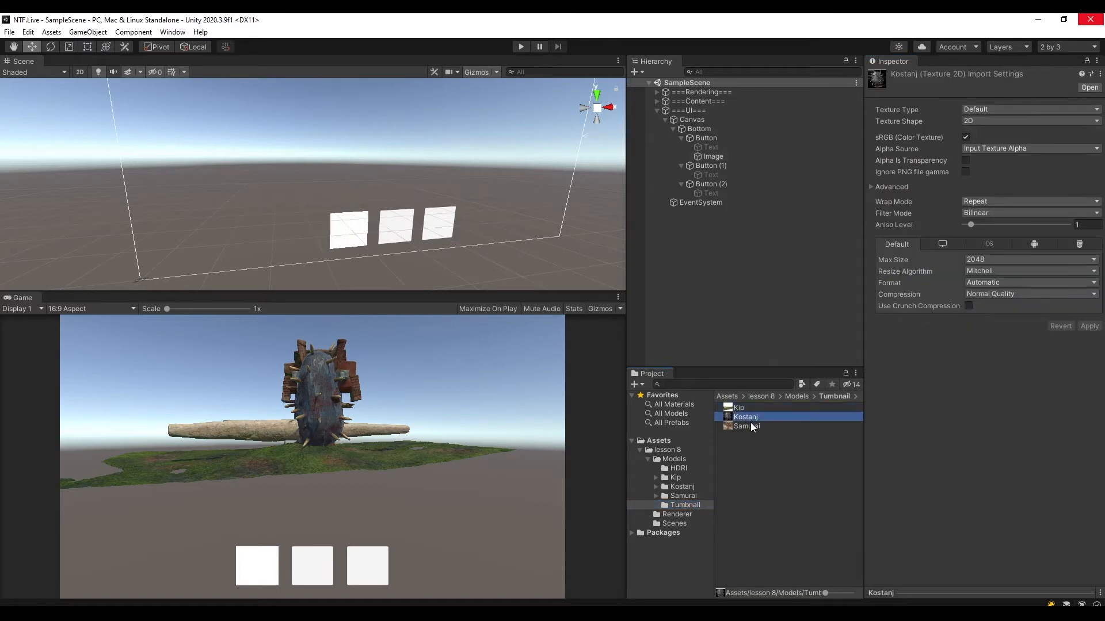
left_click(751, 426)
left_click(748, 417)
left_click(739, 408)
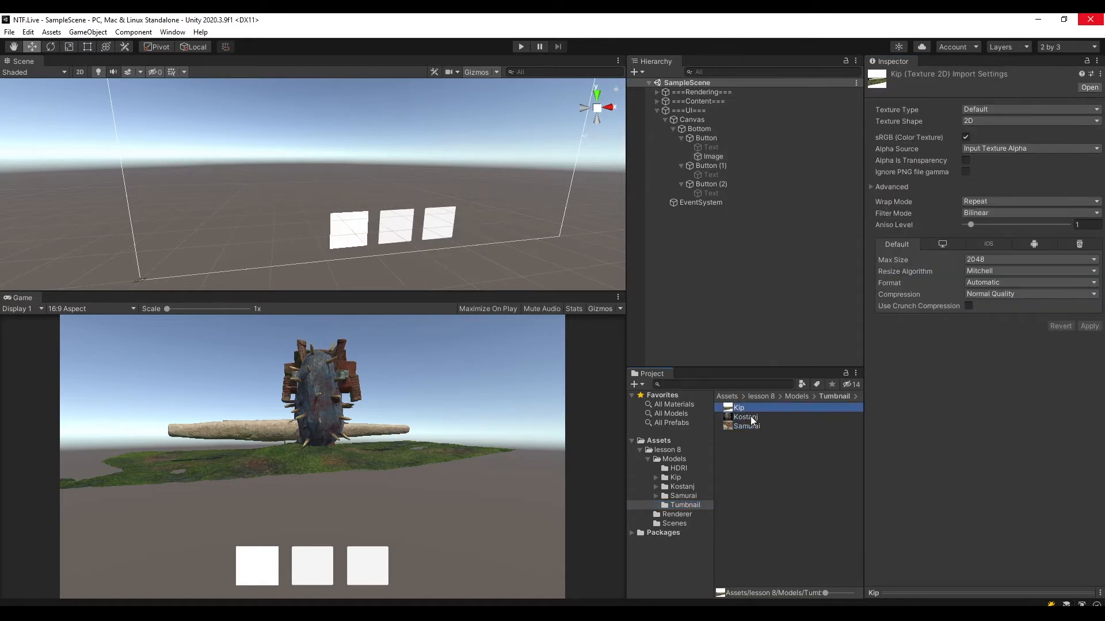
left_click(756, 428, "shift")
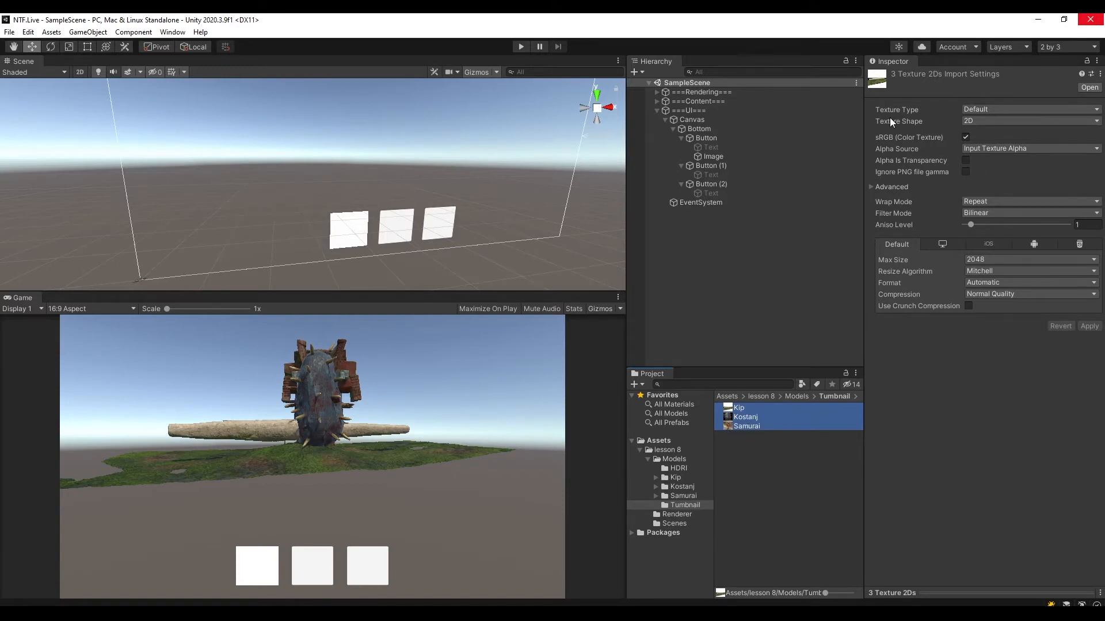
left_click(979, 111)
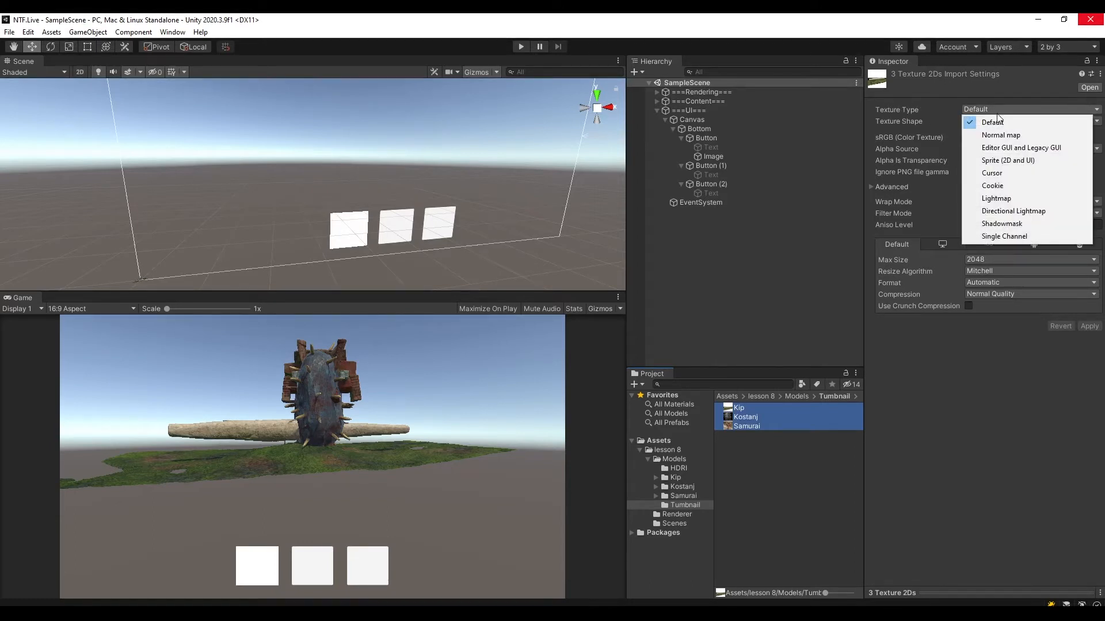
left_click(1014, 161)
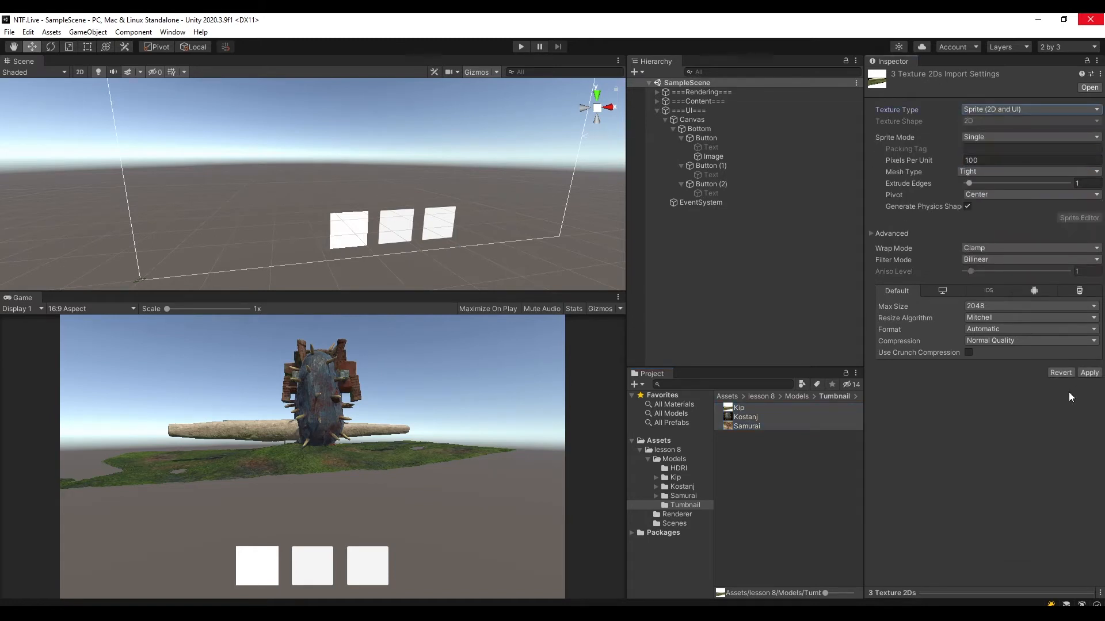
left_click(1093, 374)
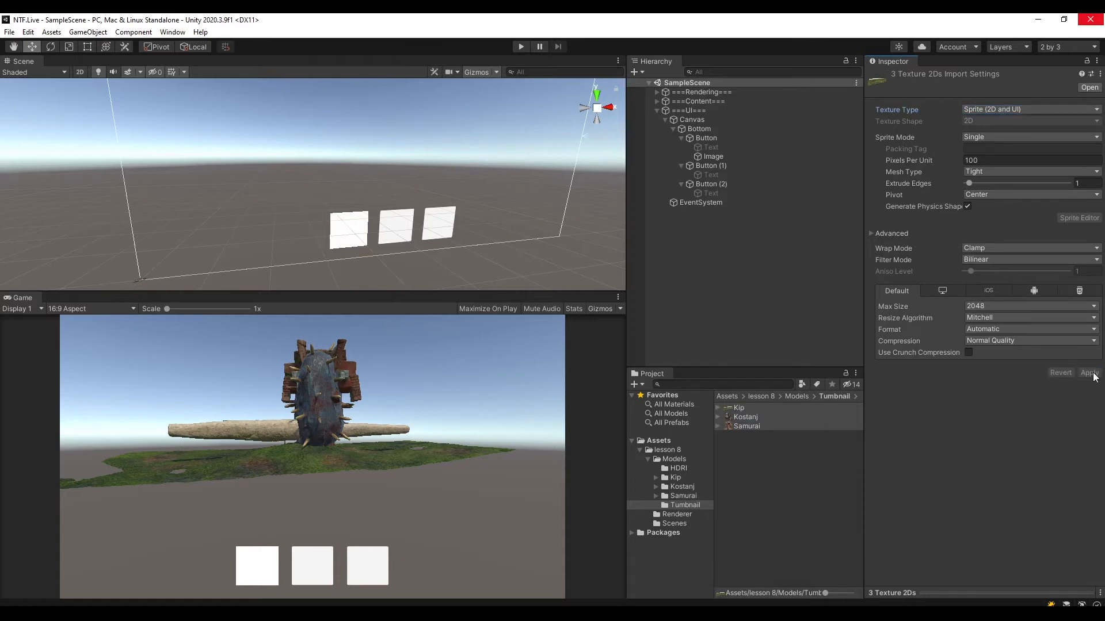
Assign the Samurai sprite as the source image of the first Button's Image.
left_click(717, 137)
left_click(723, 157)
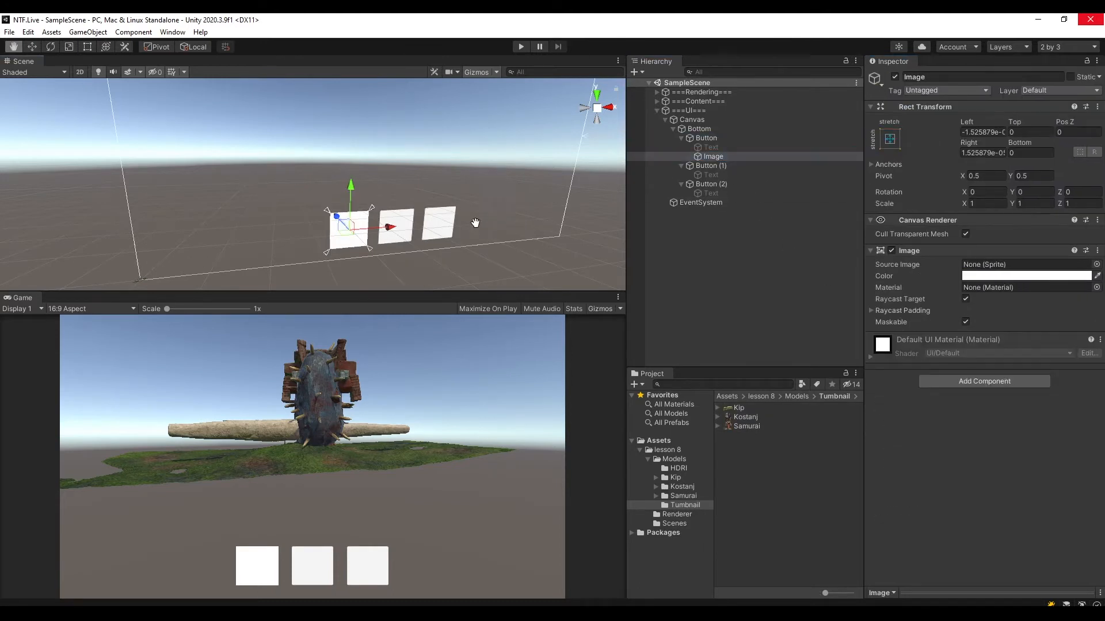
scroll(444, 236, "up", 5)
middle_click_drag(502, 241, 470, 189)
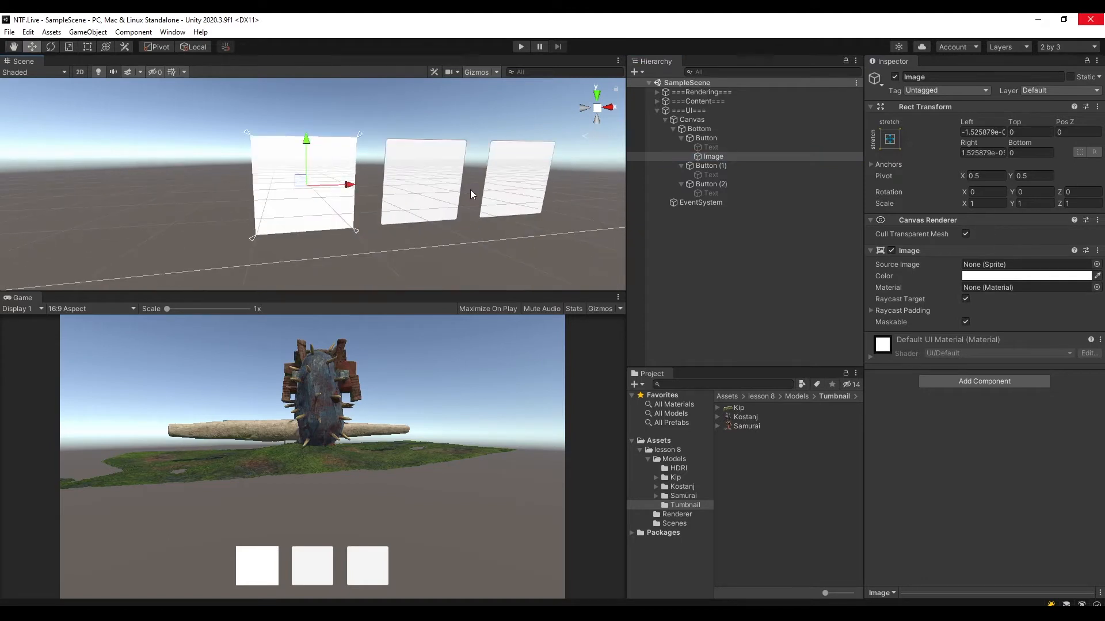
left_click(657, 101)
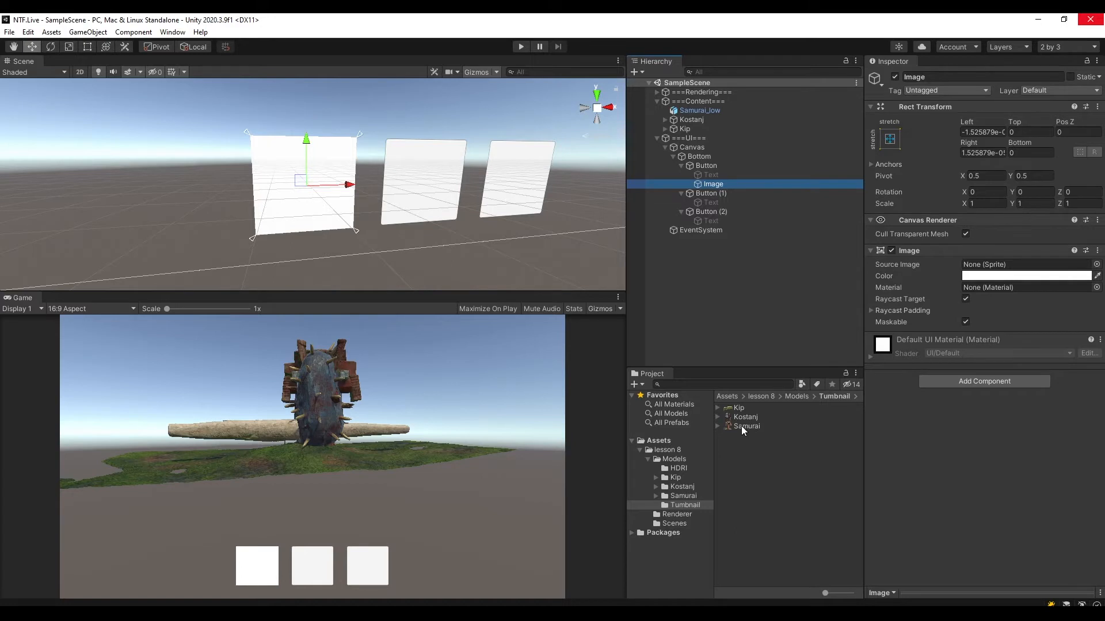
left_click_drag(741, 426, 994, 260)
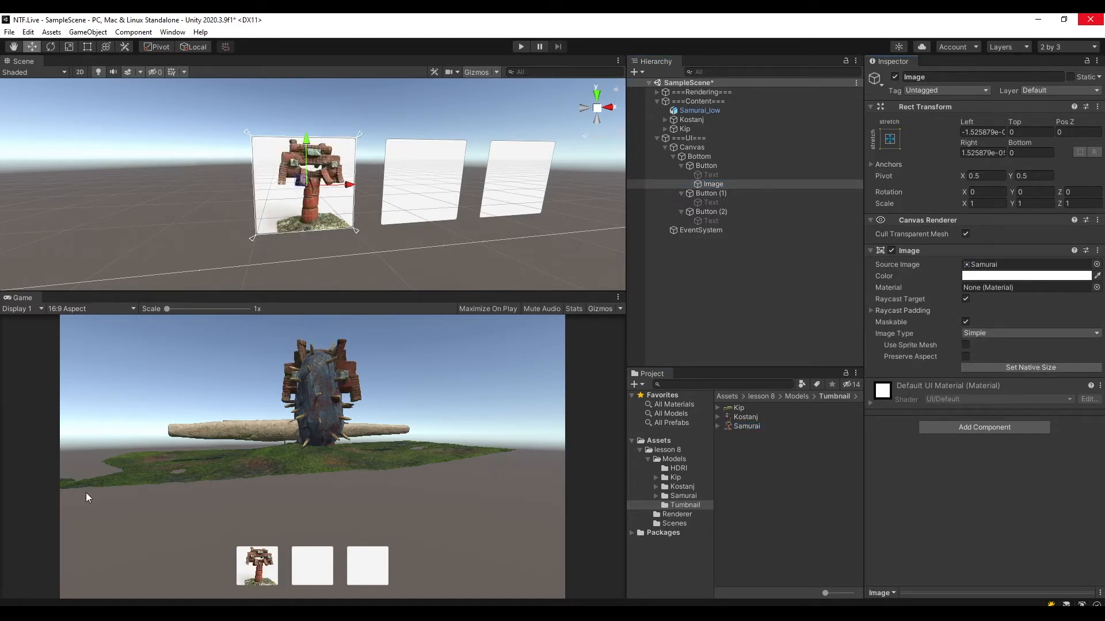
Add a UI Image as a child of Button (1).
left_click(706, 193)
right_click(709, 193)
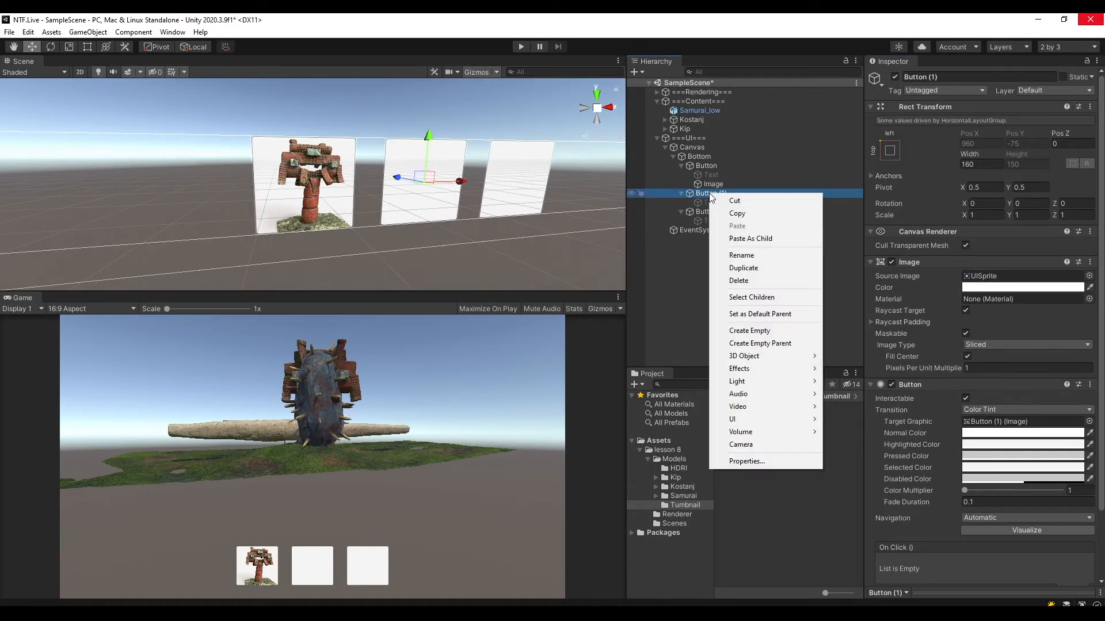
mouse_move(757, 416)
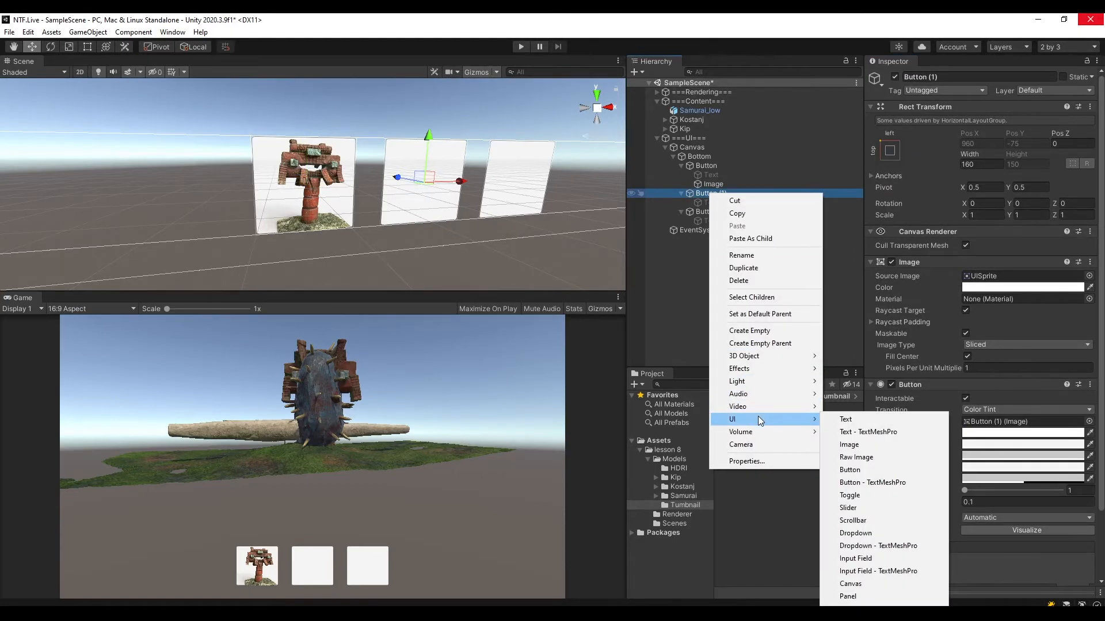
left_click(872, 445)
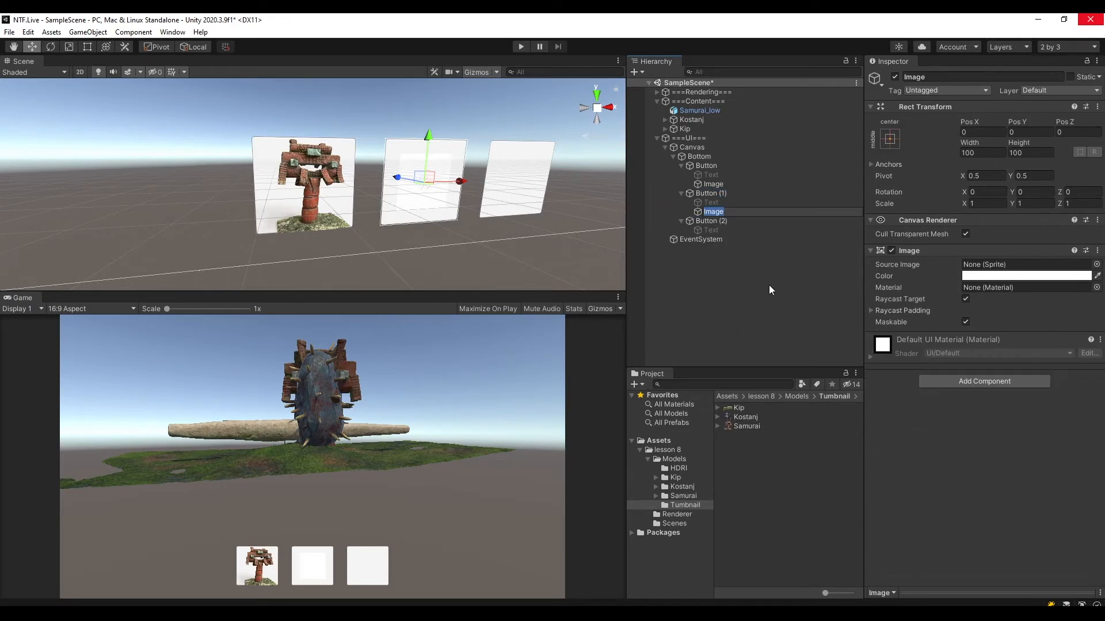
Stretch Button (1)'s Image in both directions to fill the button and assign the Kostanj sprite as its source image.
left_click(896, 138)
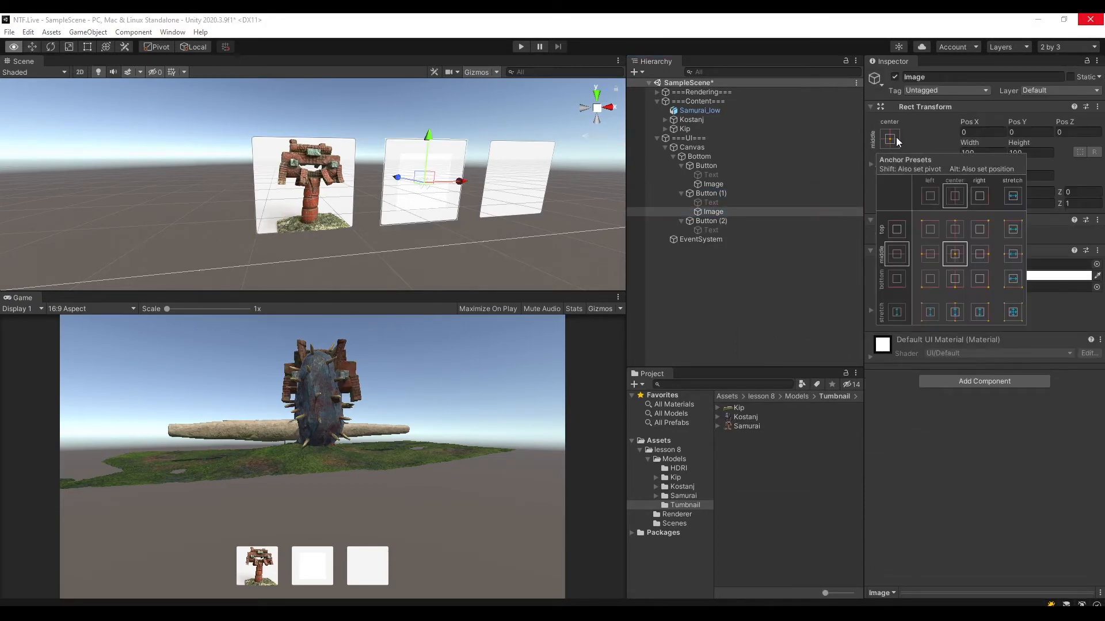
left_click(1016, 316, "alt")
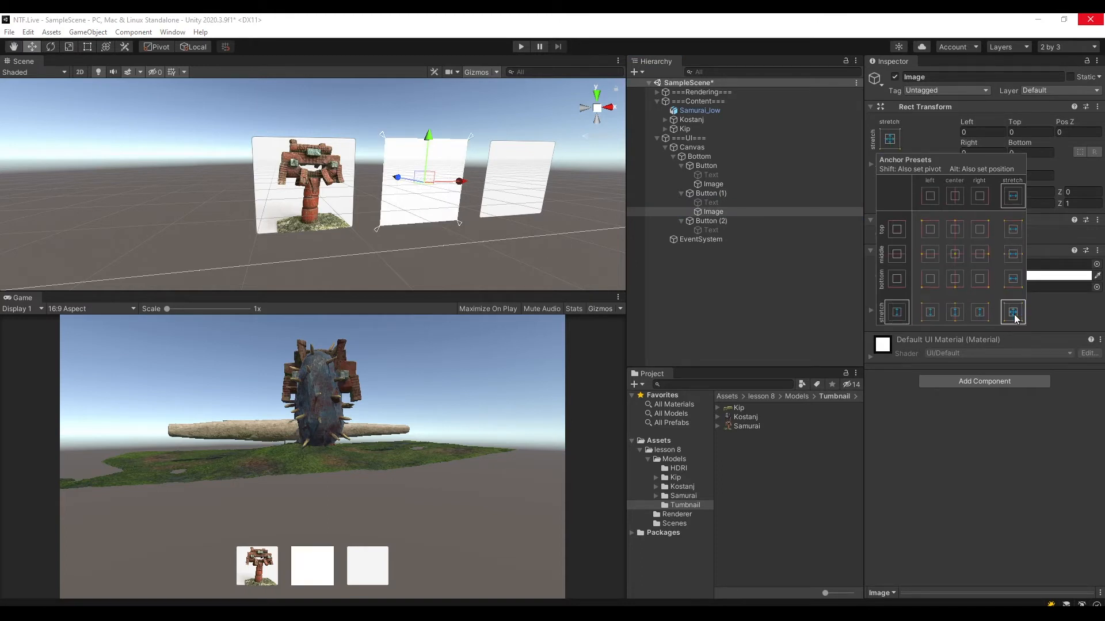
left_click(717, 212)
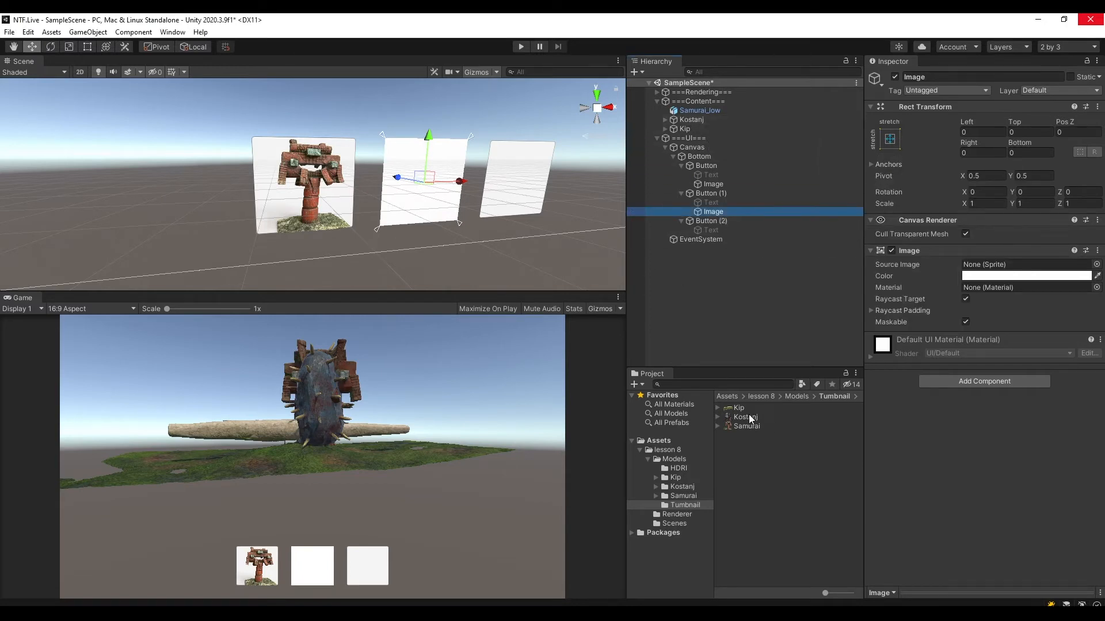
left_click_drag(750, 418, 1000, 272)
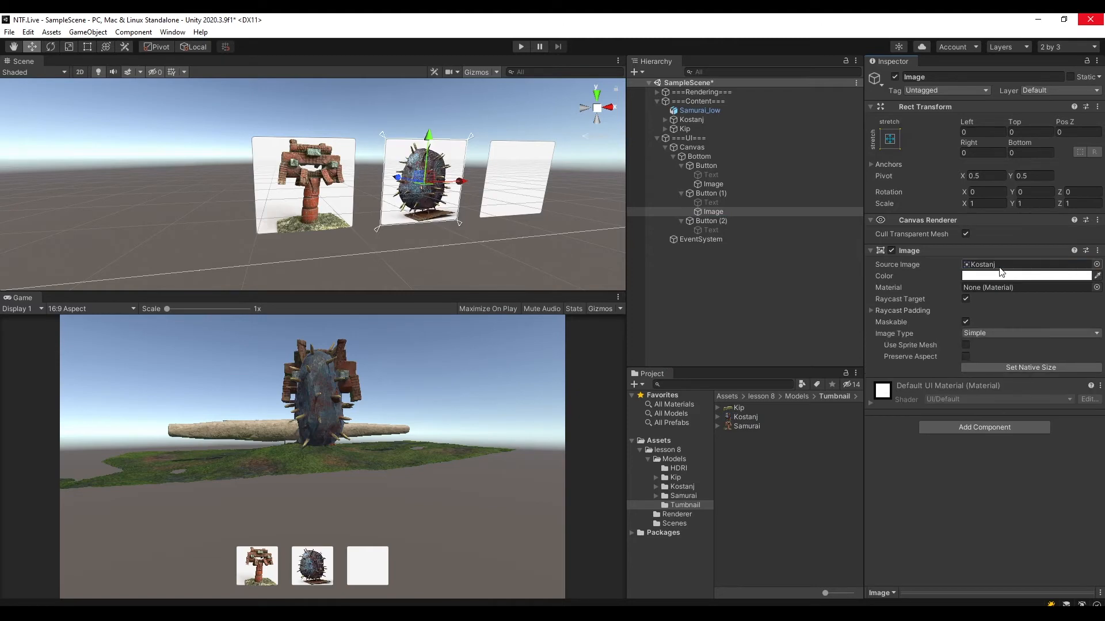
Add a UI Image as a child of Button (2), keeping its default name, and select it.
left_click(710, 221)
right_click(711, 223)
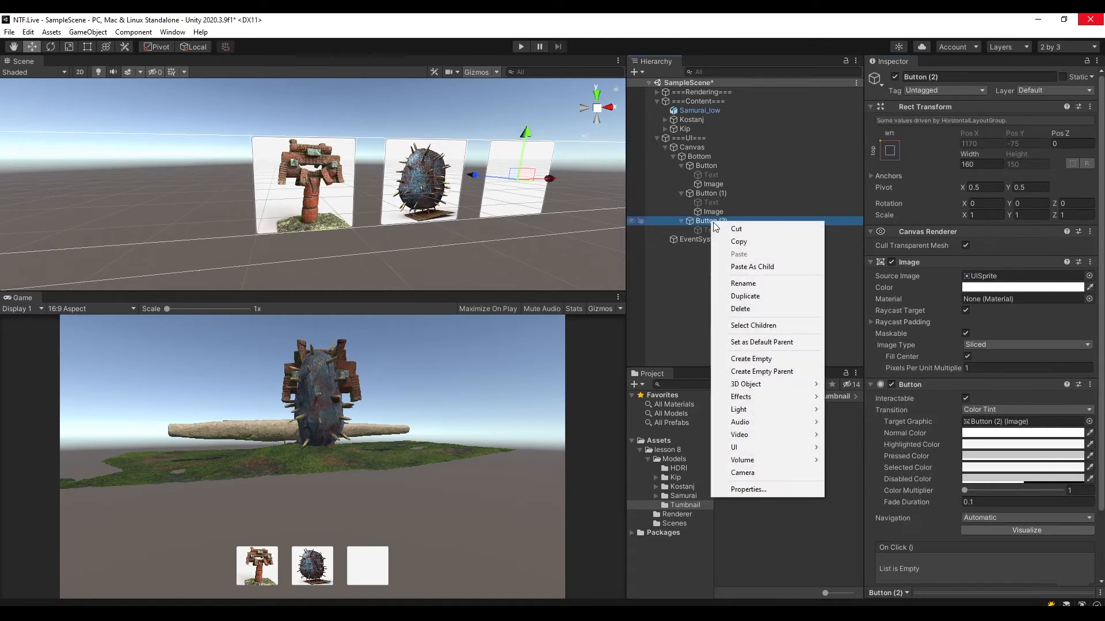
mouse_move(758, 449)
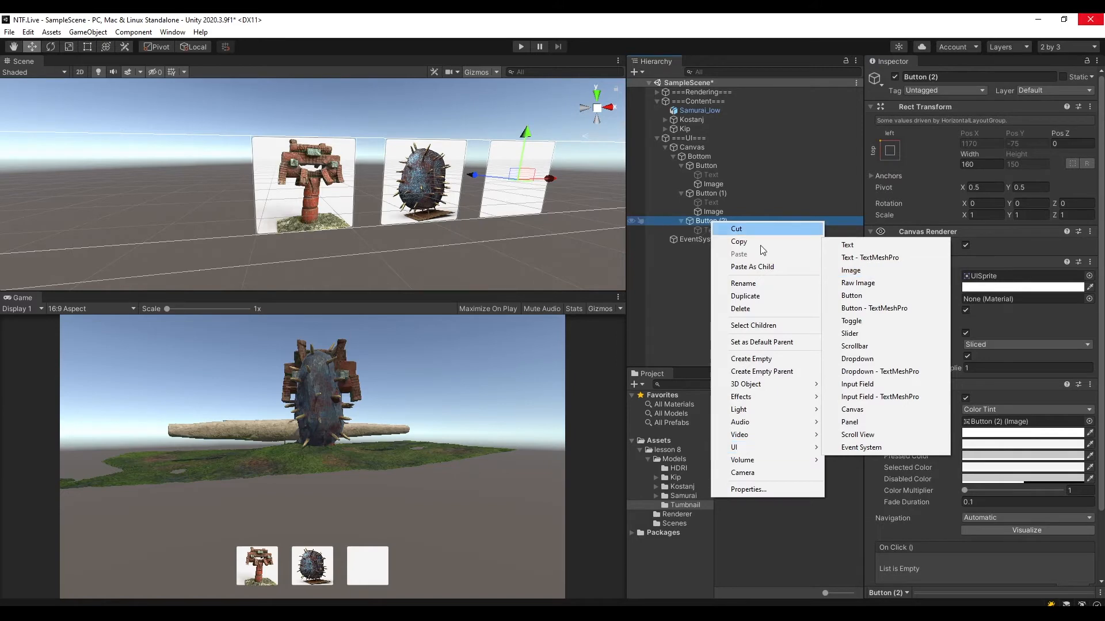
left_click(872, 273)
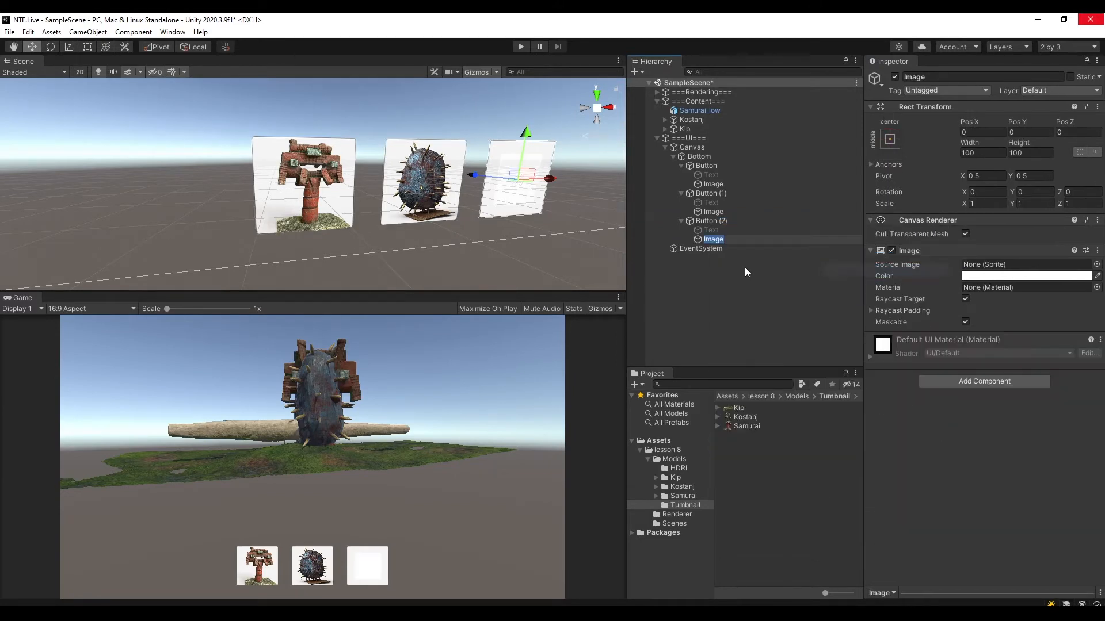
left_click(764, 279)
left_click(723, 239)
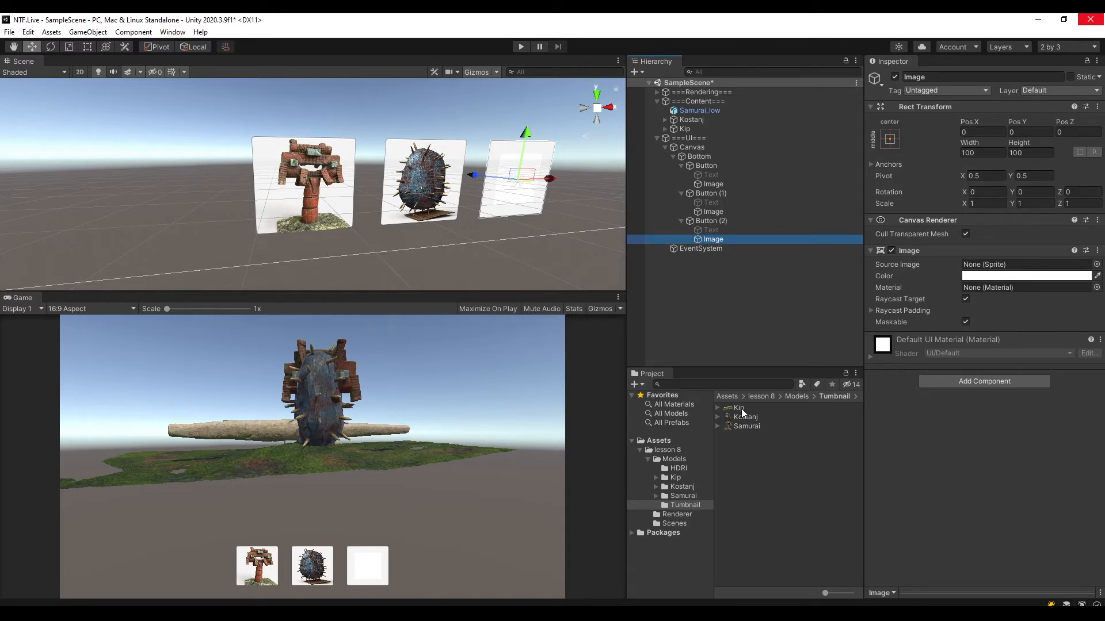
Assign the Kip sprite to Button (2)'s Image and stretch it in both directions to fill the button.
left_click_drag(743, 412, 992, 266)
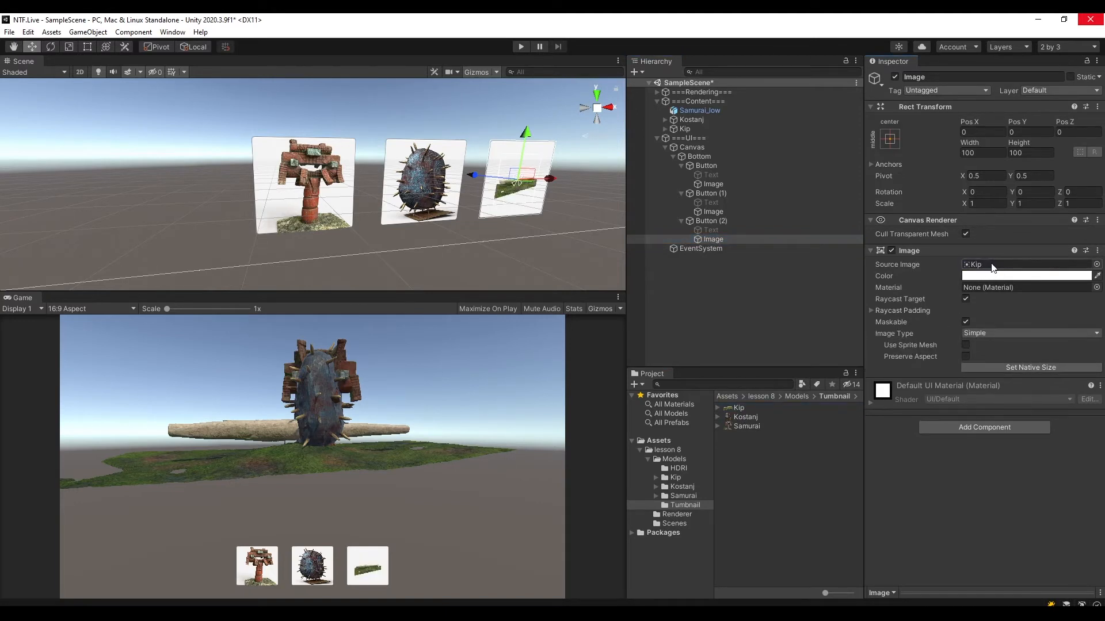
left_click(890, 139)
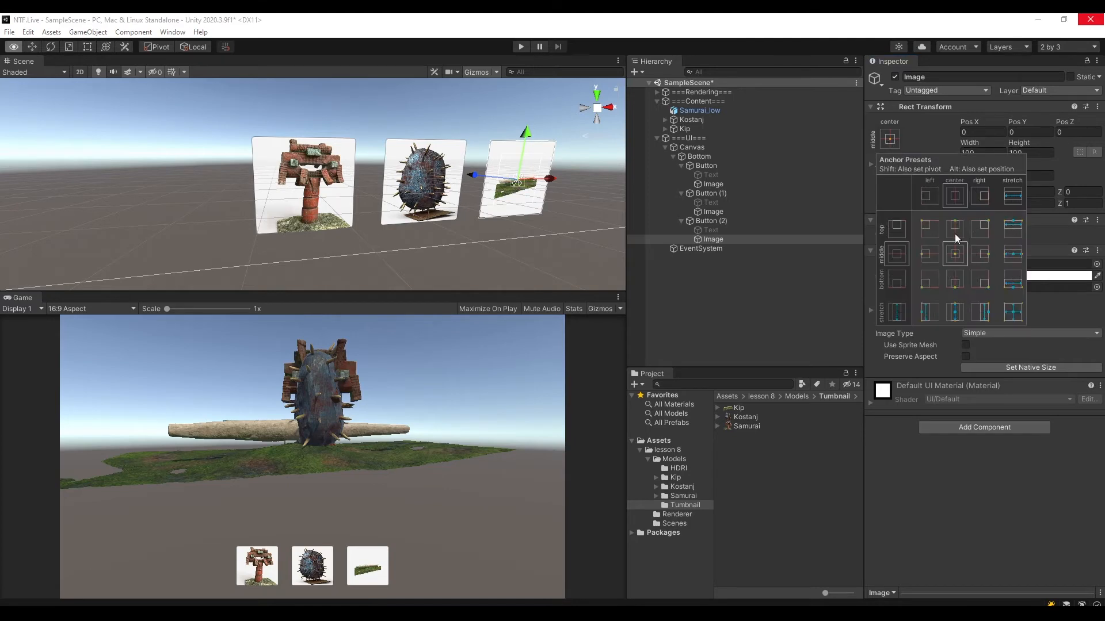
left_click(1013, 311, "alt")
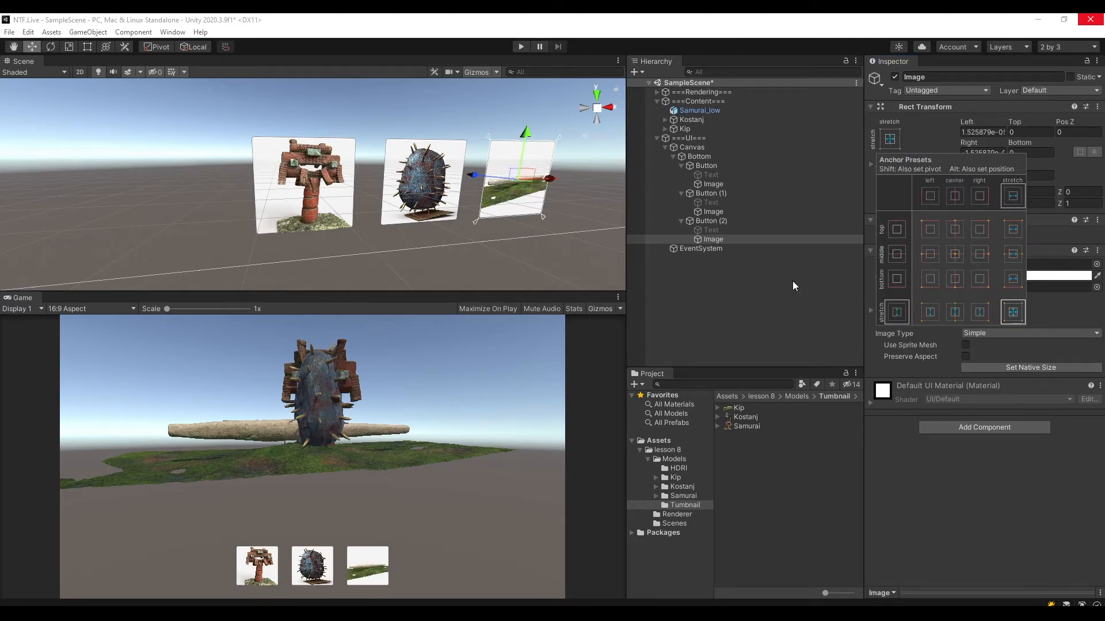
Enable Preserve Aspect on the Image objects of all three buttons together and save the scene.
left_click(721, 183)
left_click(730, 211, "ctrl")
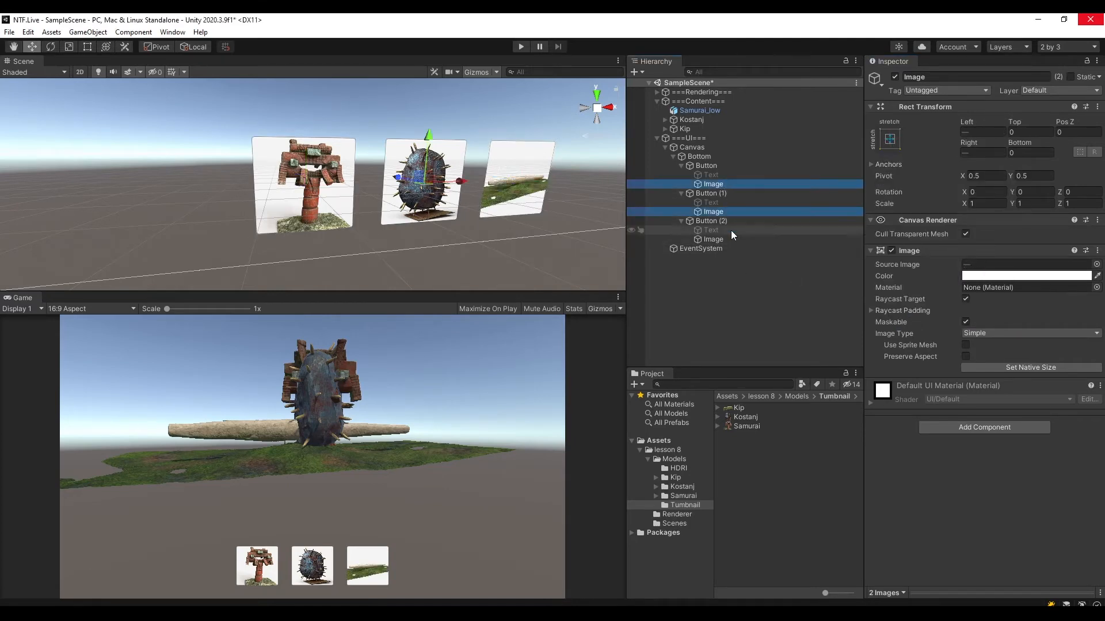
left_click(727, 240, "ctrl")
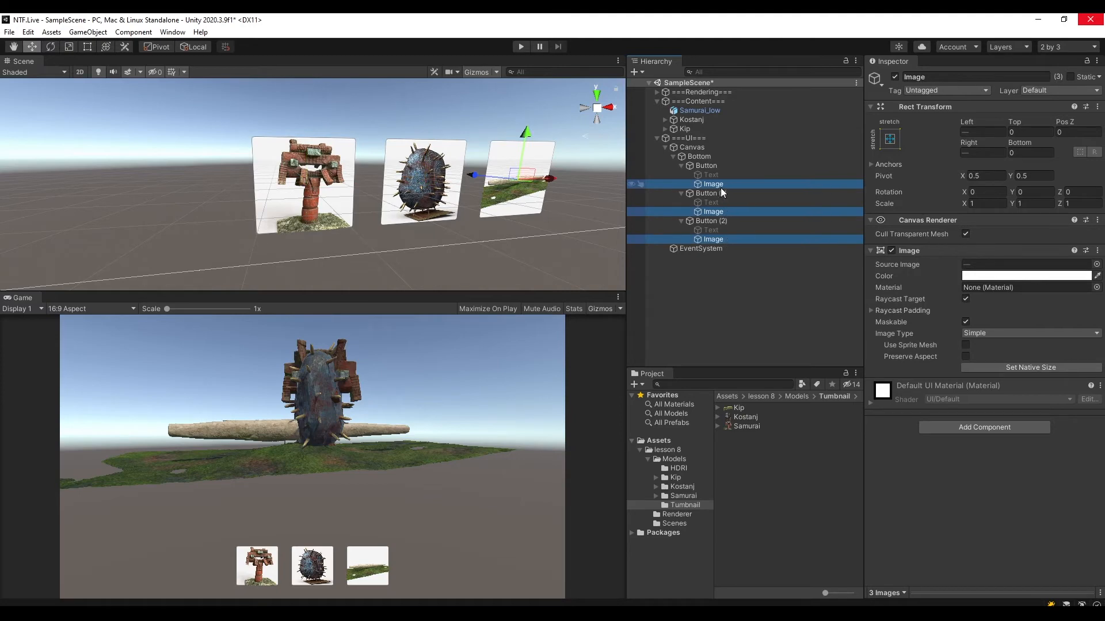
left_click(708, 166)
left_click(714, 184)
left_click(726, 212, "ctrl")
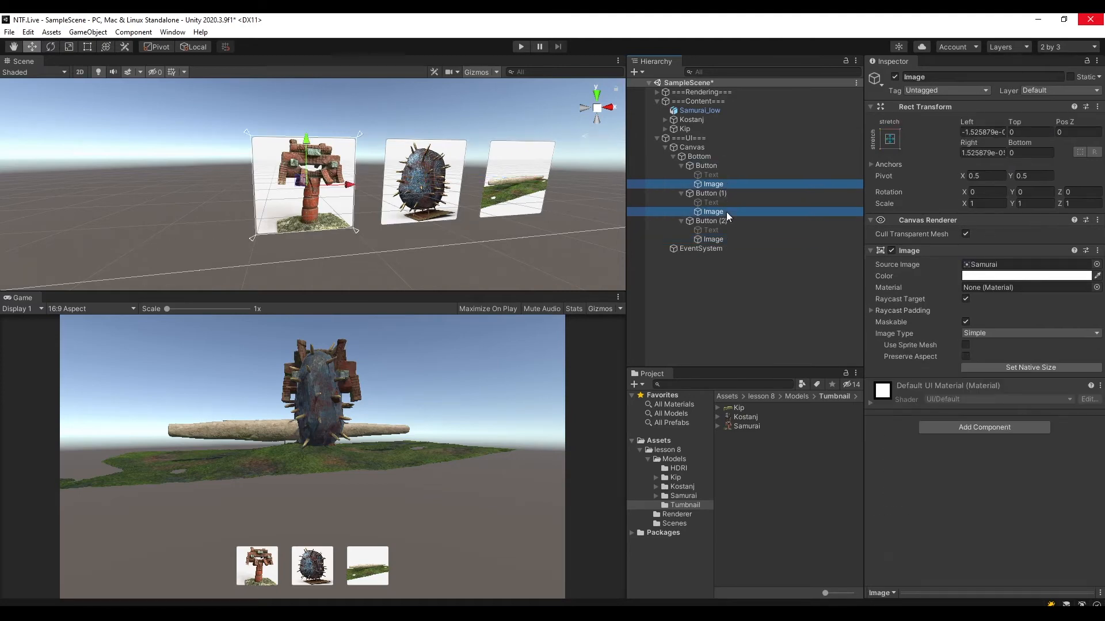
left_click(726, 239, "ctrl")
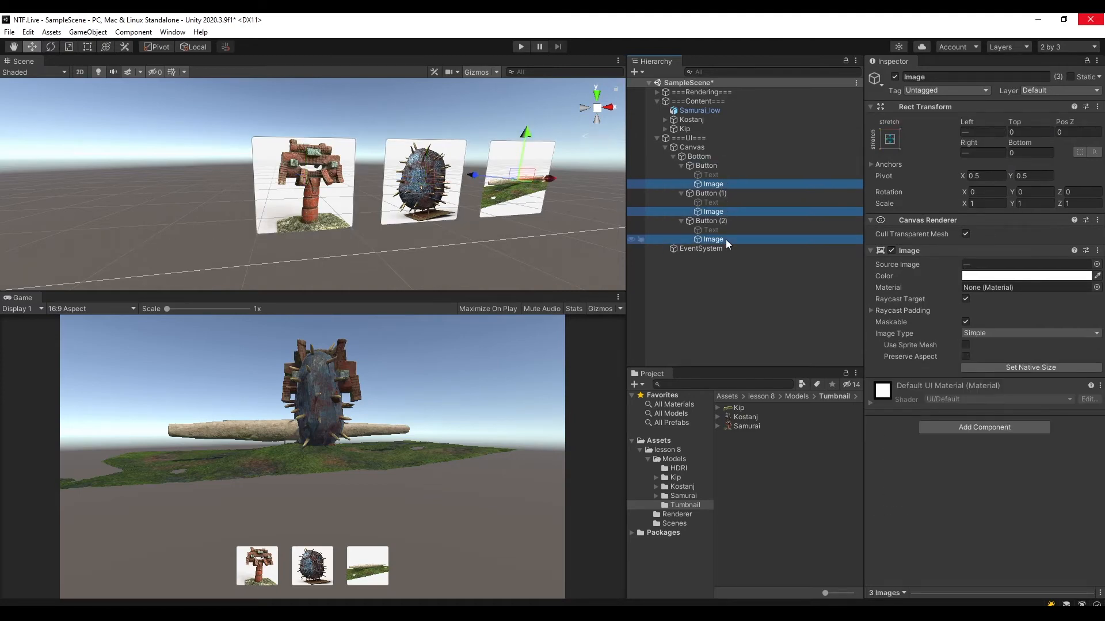
left_click(966, 356)
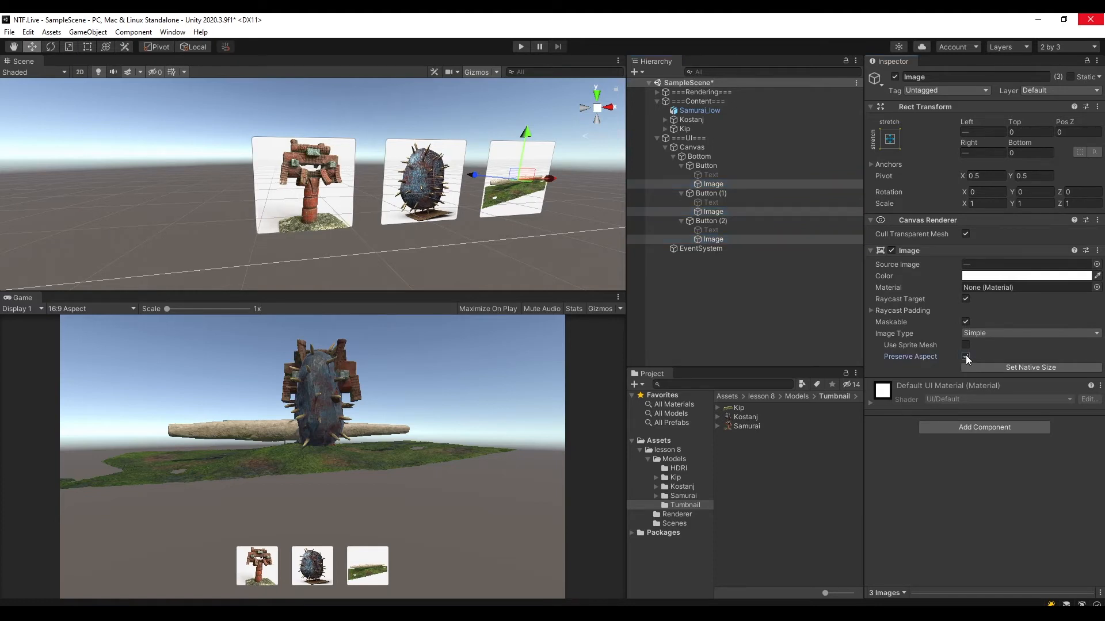
key("ctrl+s")
left_click(720, 183)
left_click(721, 239)
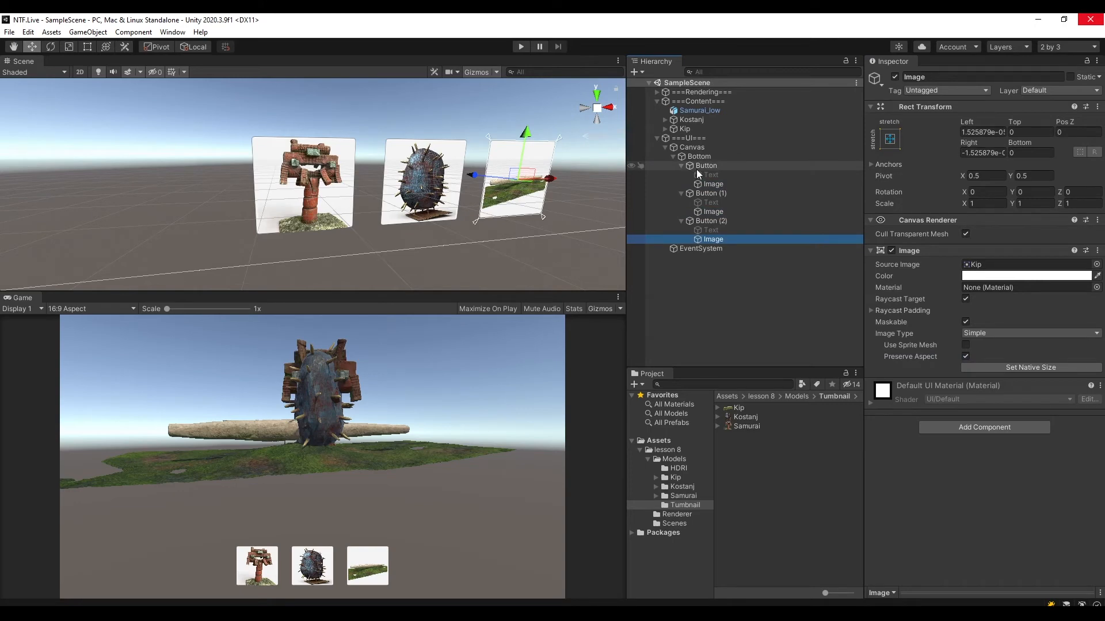
Collapse the three buttons in the hierarchy and rename the first one Button Samurai.
left_click(697, 167)
left_click(709, 193)
left_click(712, 221)
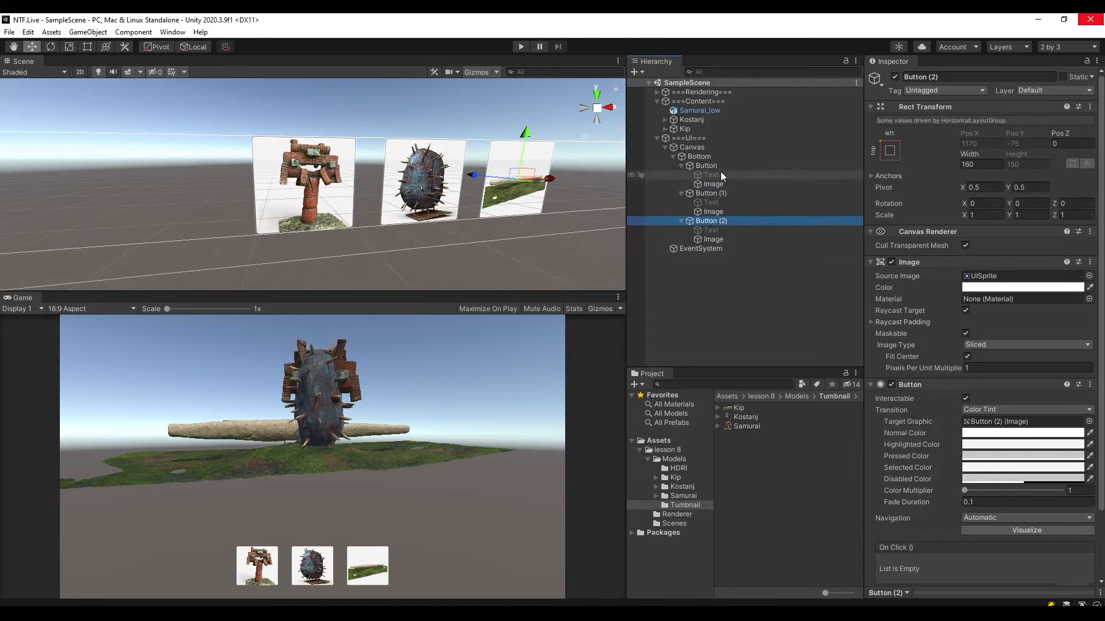
left_click(681, 166)
left_click(679, 175)
left_click(680, 184)
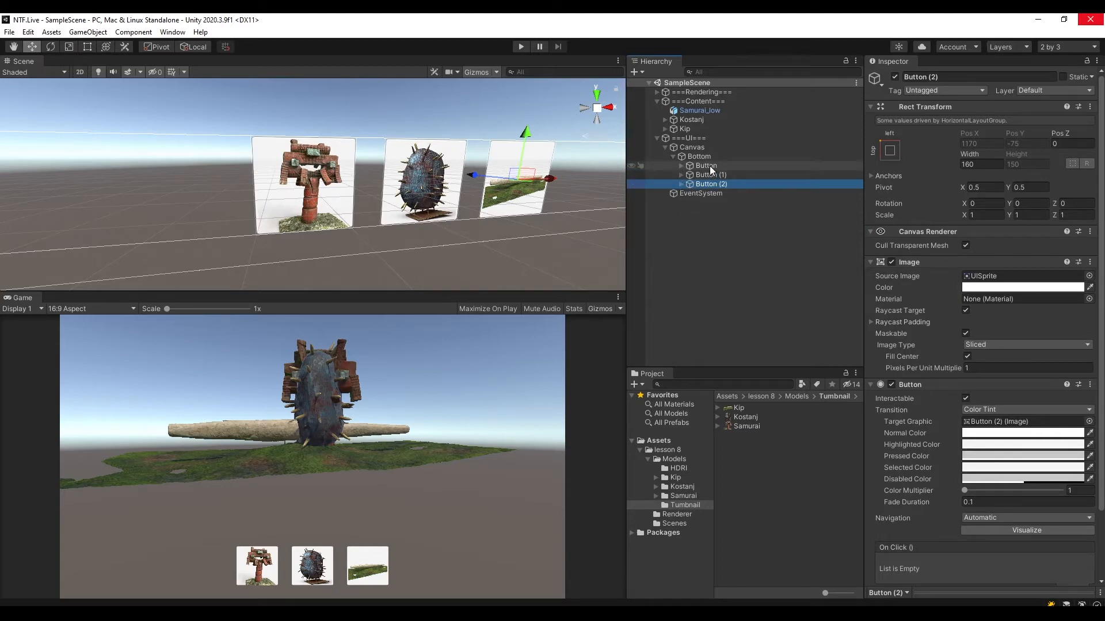
left_click(709, 166)
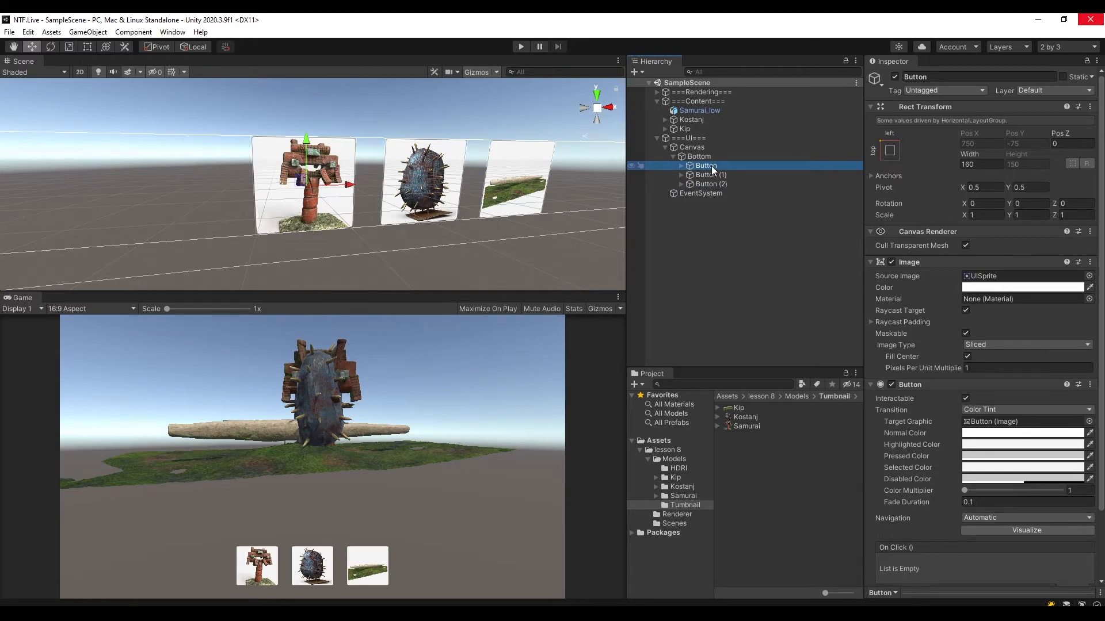
left_click(965, 76)
type("Samurai")
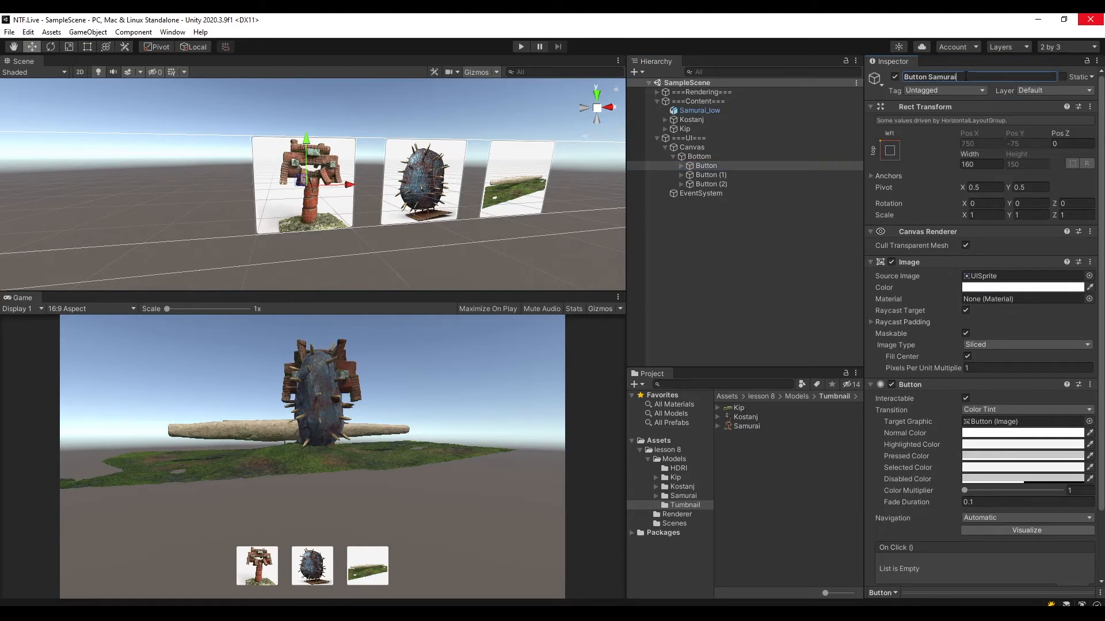
key("Return")
Rename Button (1) as Button Kostanj.
left_click(779, 175)
double_click(943, 74)
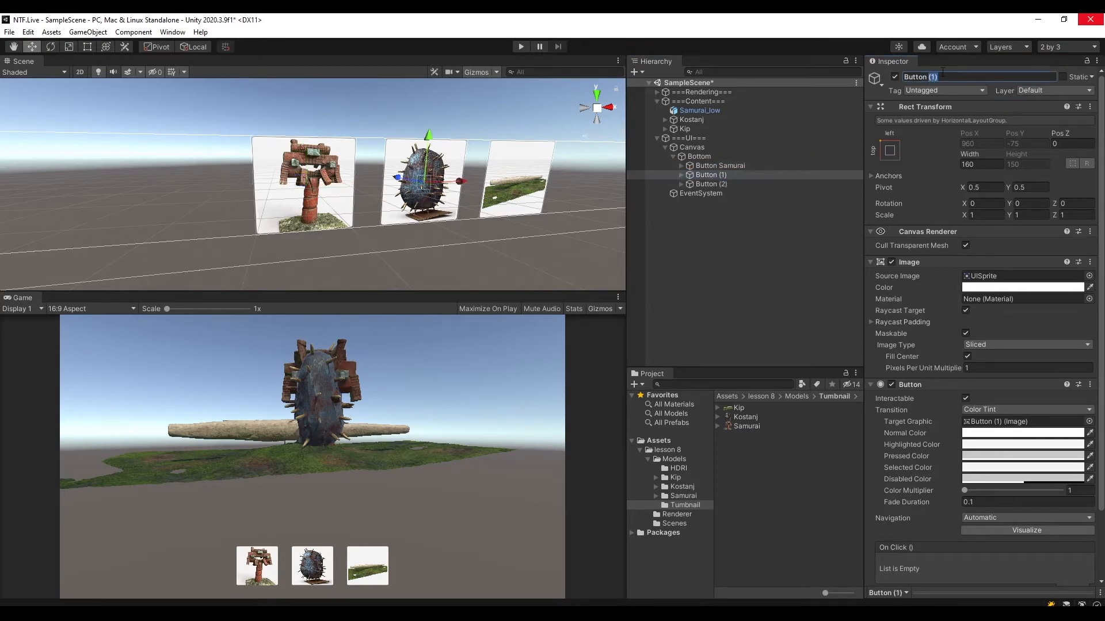
type("Kostanj")
key("Return")
Rename Button (2) as Button Kip.
left_click(735, 185)
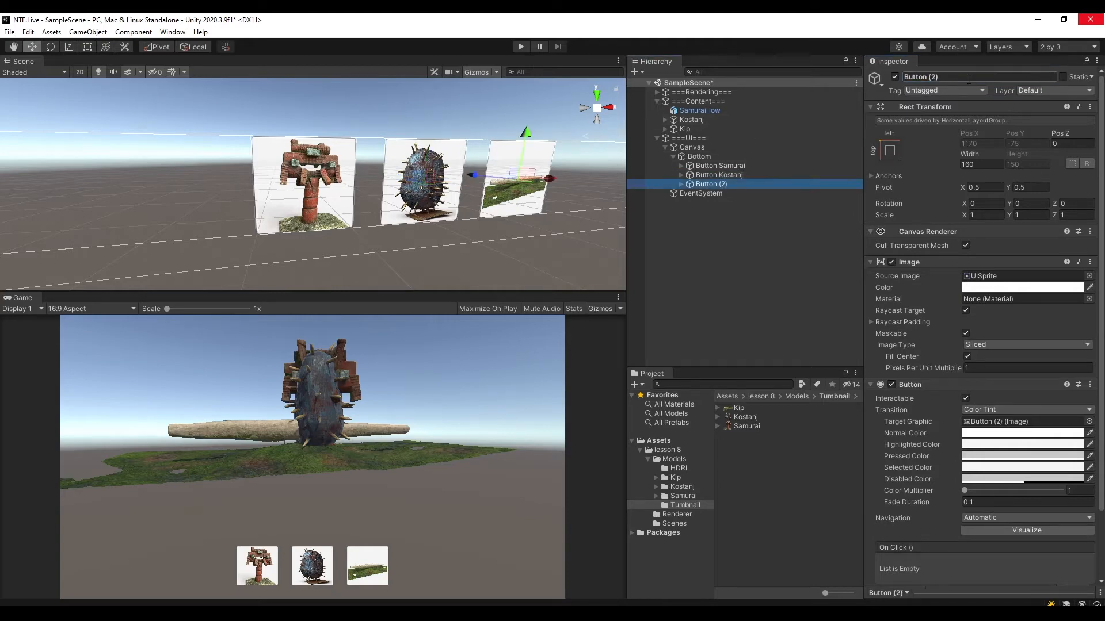
double_click(931, 77)
type("Kip")
key("Return")
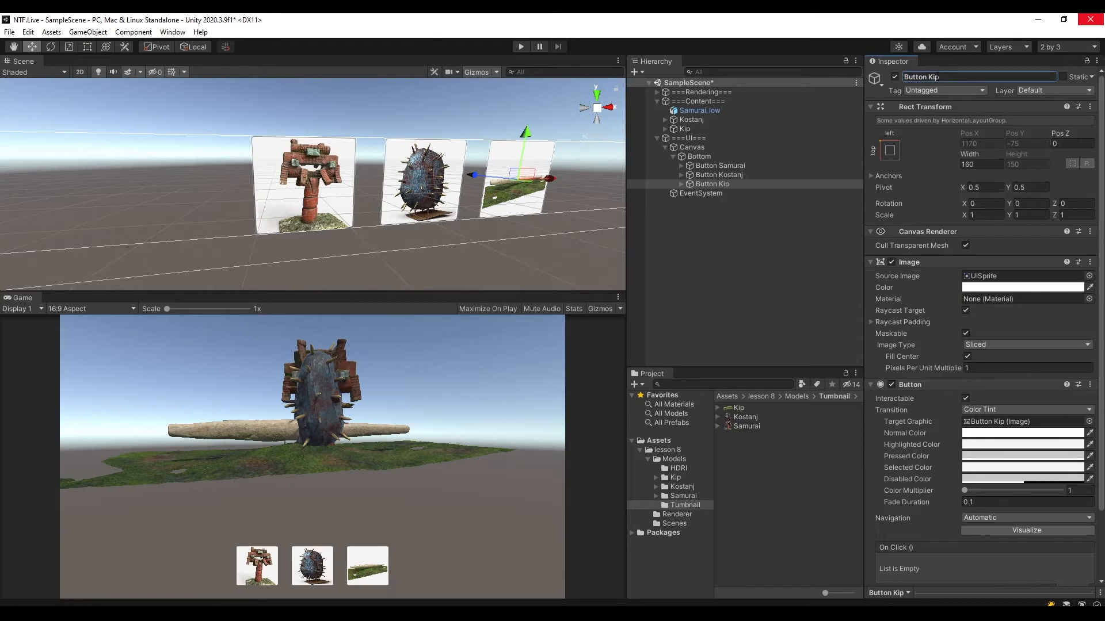
Add three empty On Click entries to Button Samurai.
left_click(717, 166)
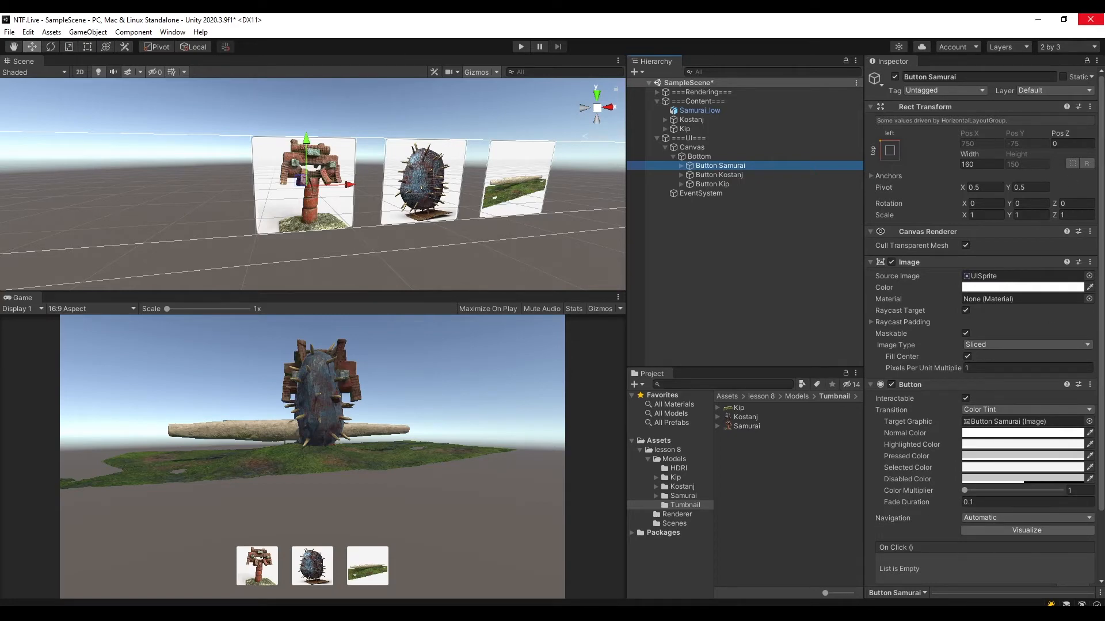
scroll(928, 327, "down", 3)
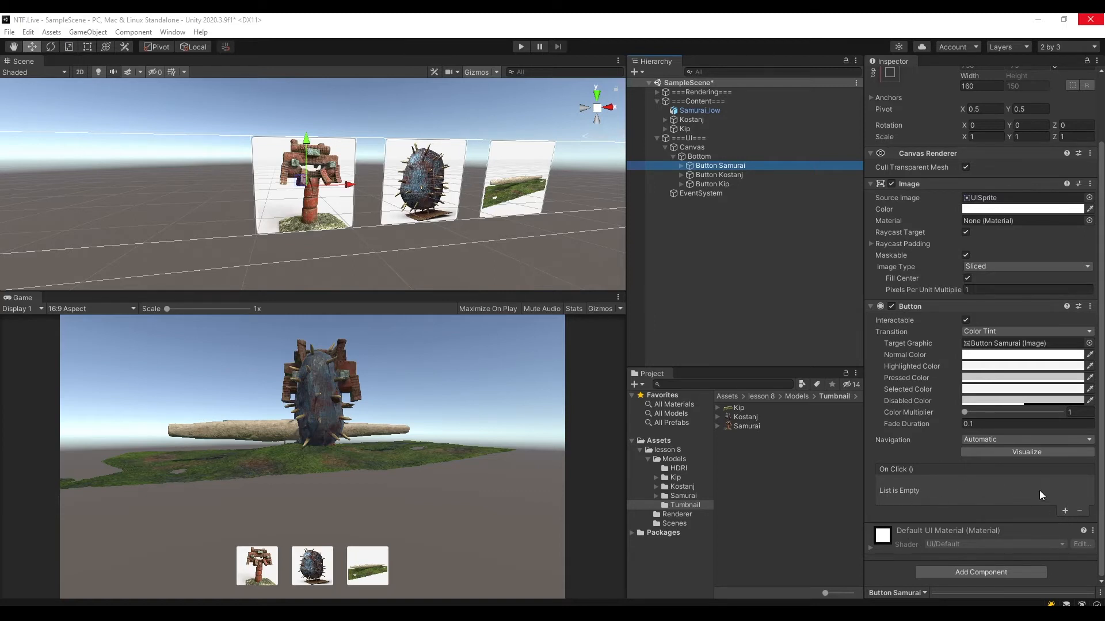
left_click(1066, 511)
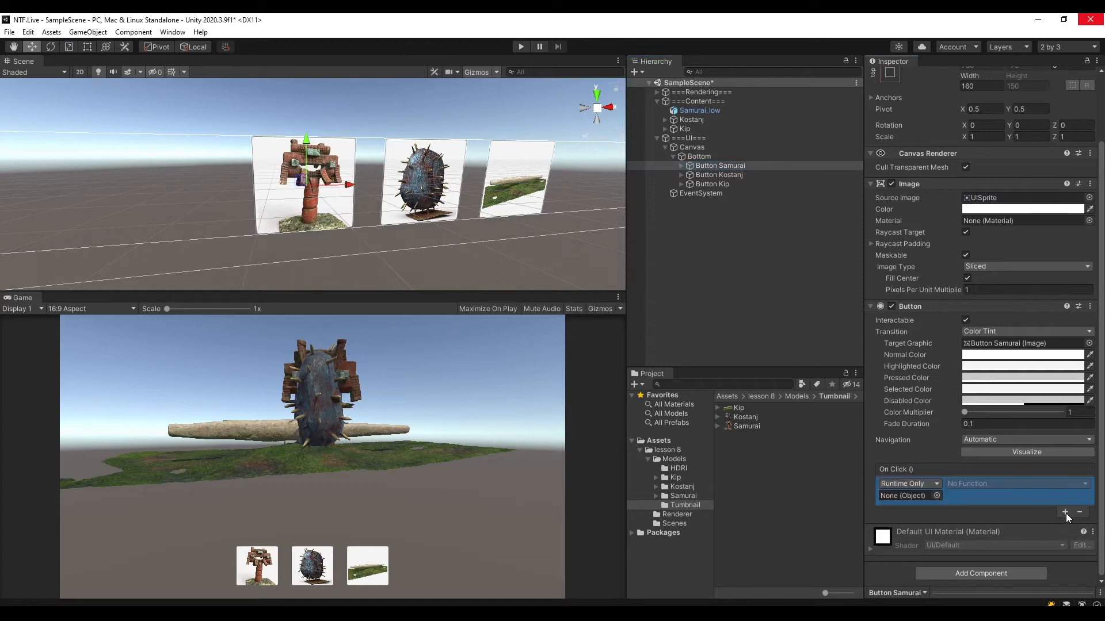
left_click(1066, 512)
left_click(1065, 540)
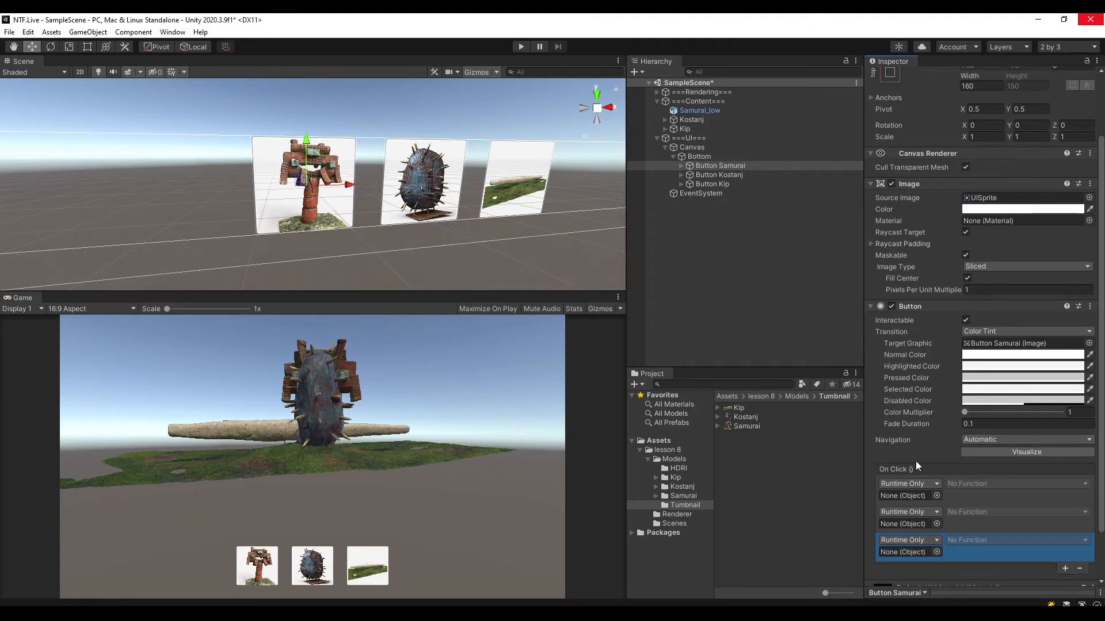
Assign Samurai_low, Kostanj and Kip, in that order, as the target objects of Button Samurai's three On Click entries.
left_click_drag(696, 110, 904, 496)
left_click(691, 120)
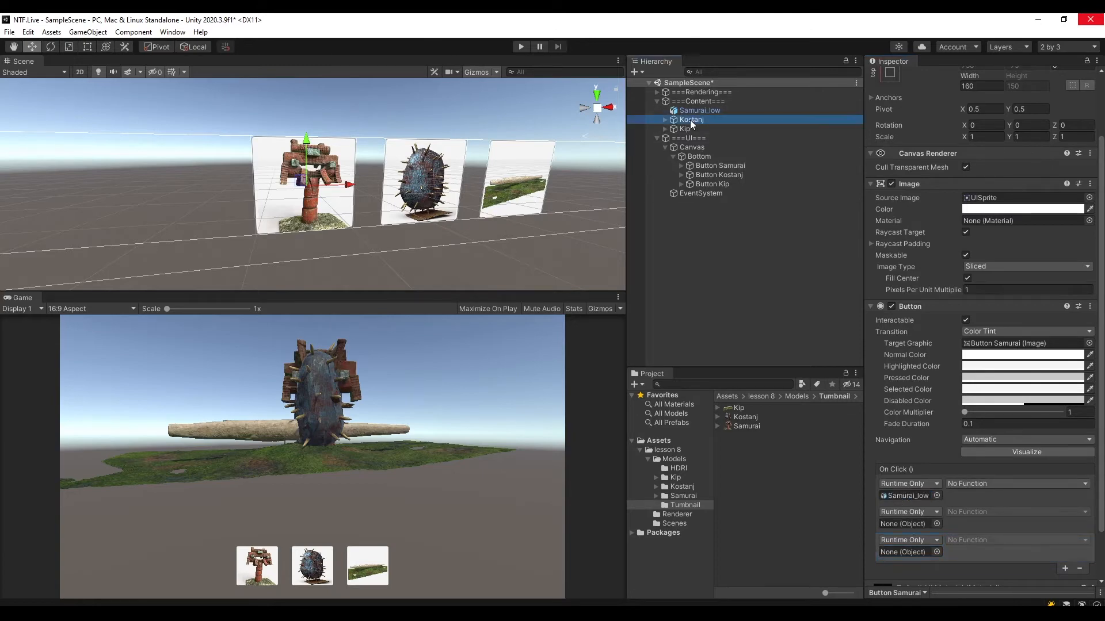
left_click_drag(689, 119, 905, 524)
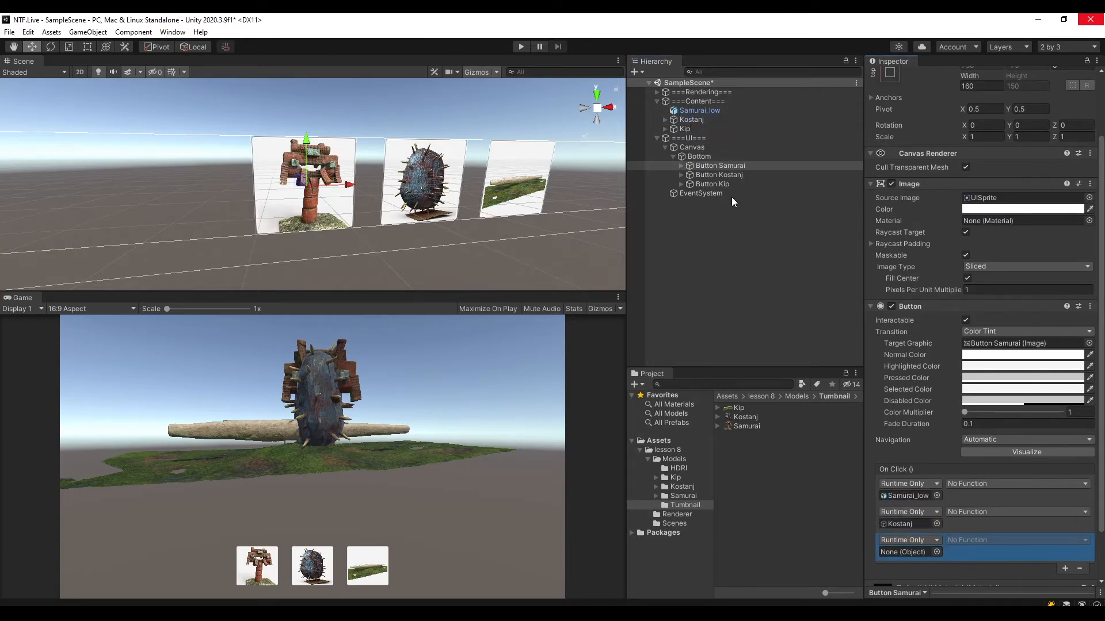
left_click_drag(685, 125, 899, 550)
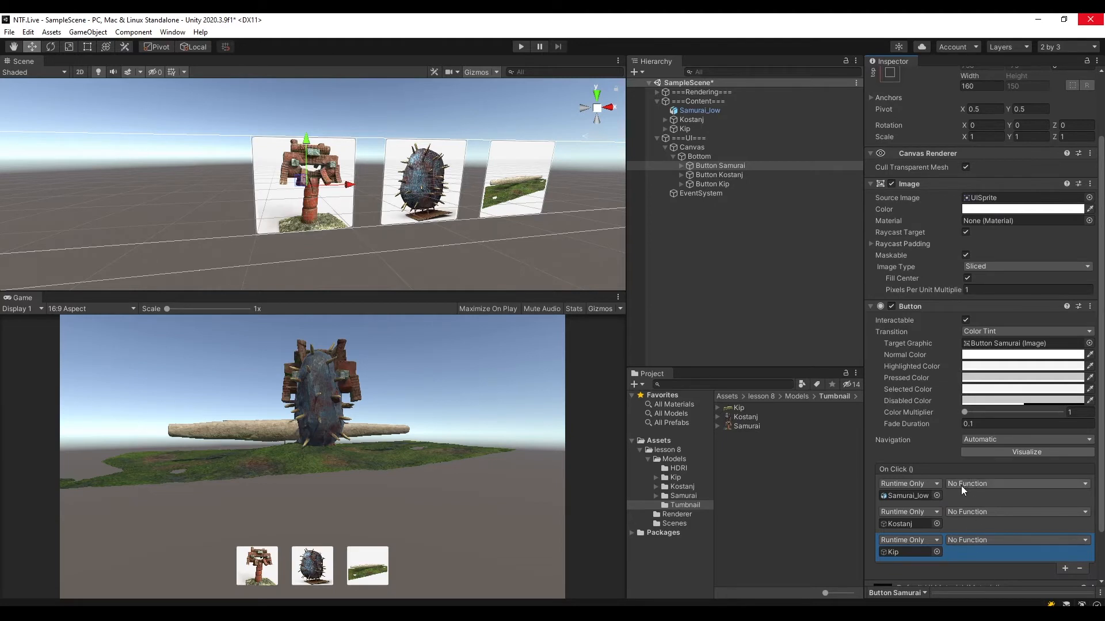
Set the Samurai_low entry of Button Samurai's On Click event to GameObject.SetActive with its value enabled.
left_click(1004, 485)
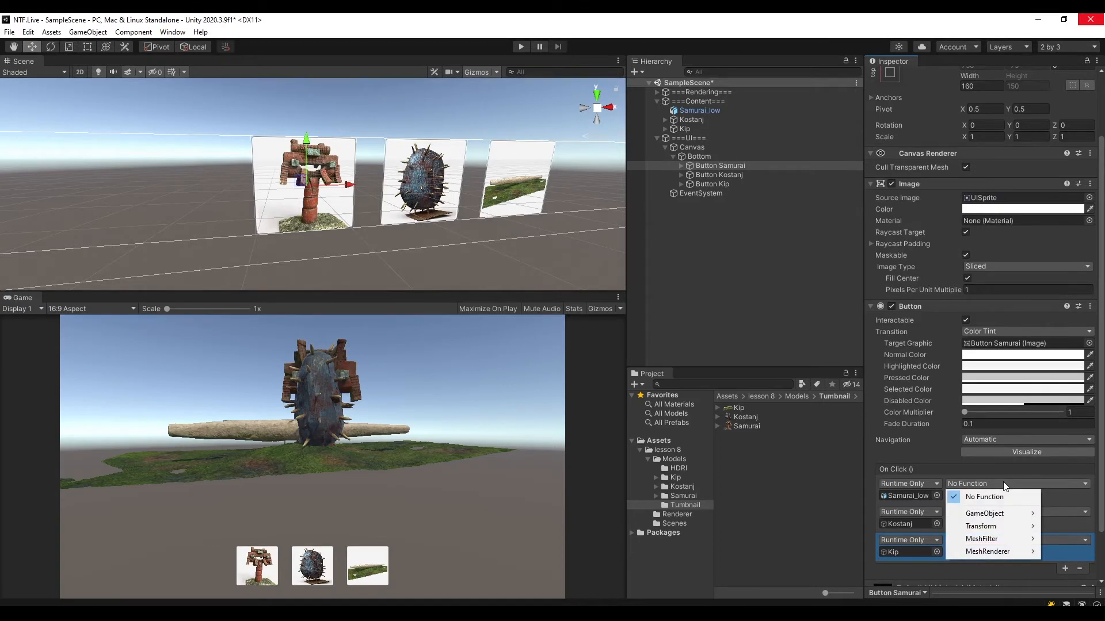
mouse_move(960, 515)
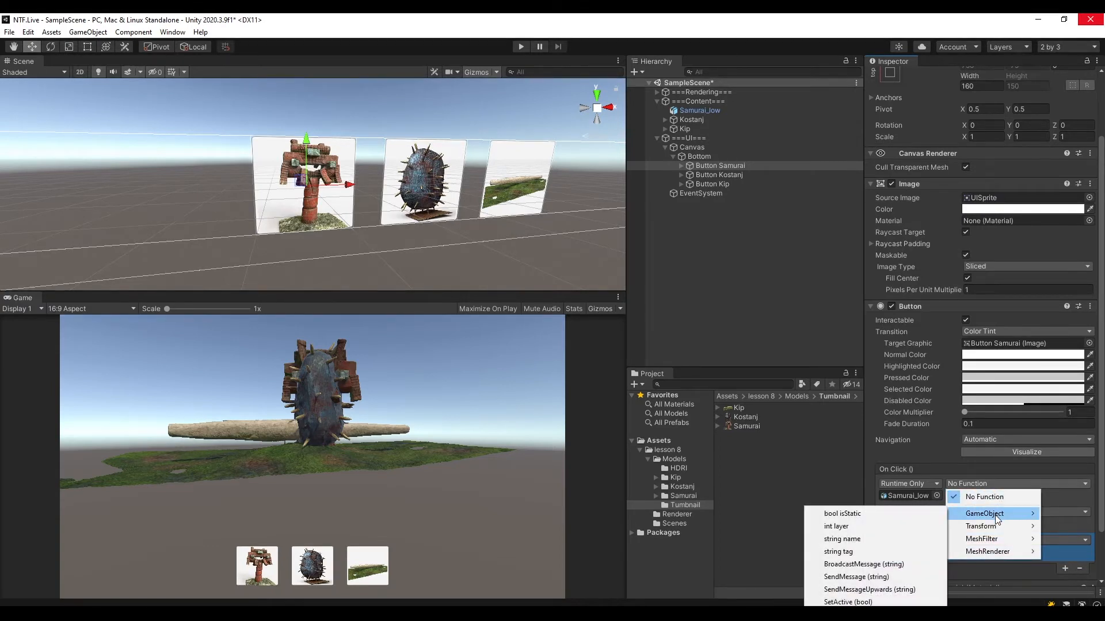
left_click(850, 601)
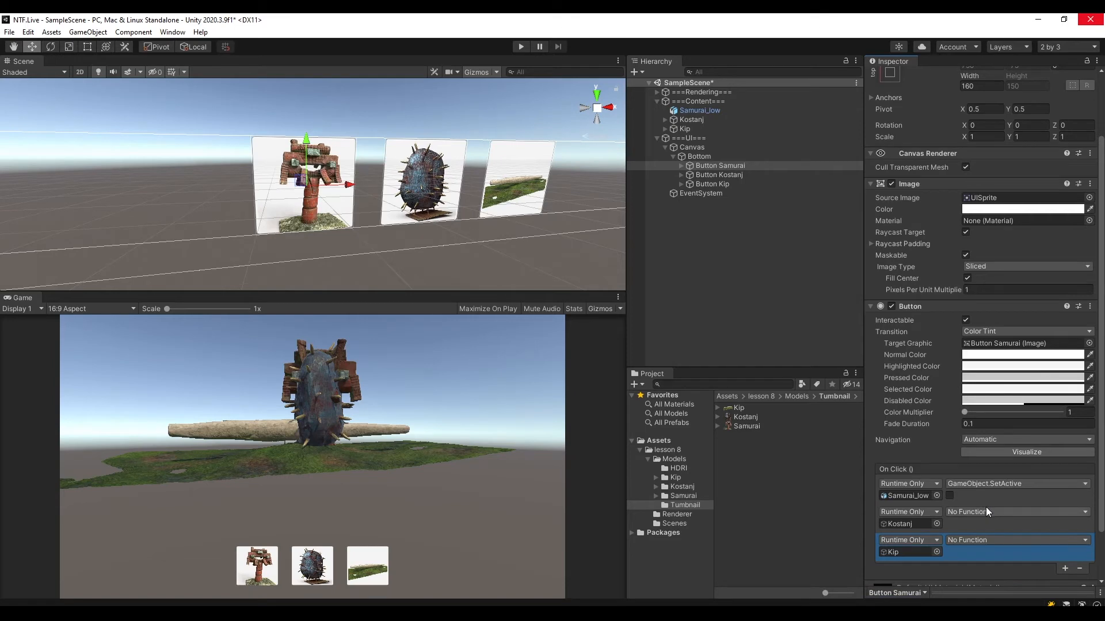
left_click(949, 496)
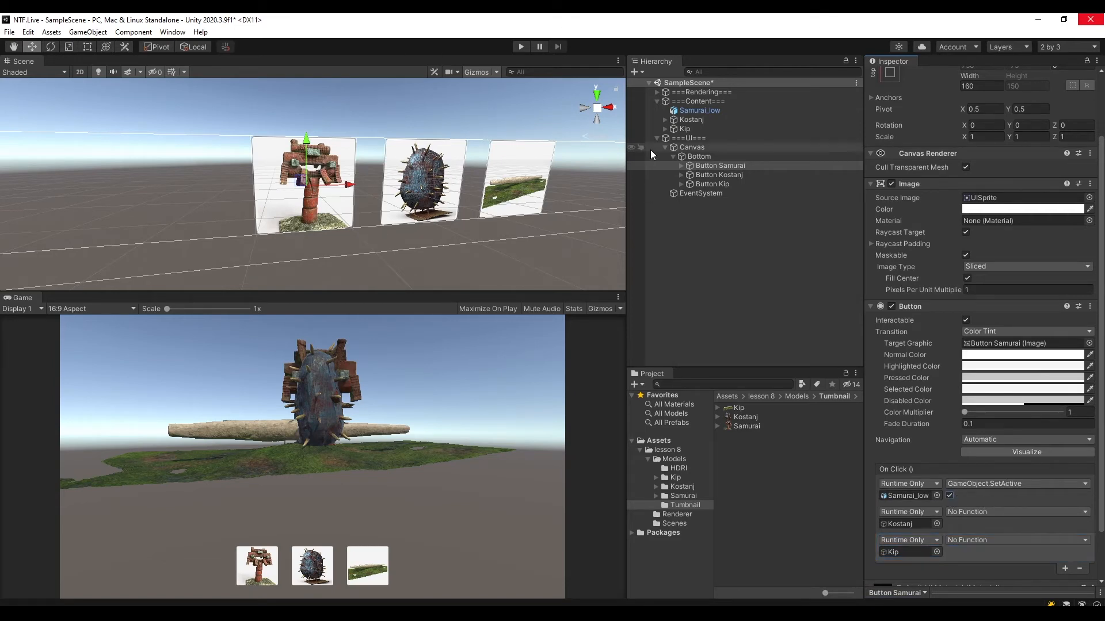
Deactivate the Kostanj and Kip models in the scene, leaving only Samurai_low active.
left_click(713, 109)
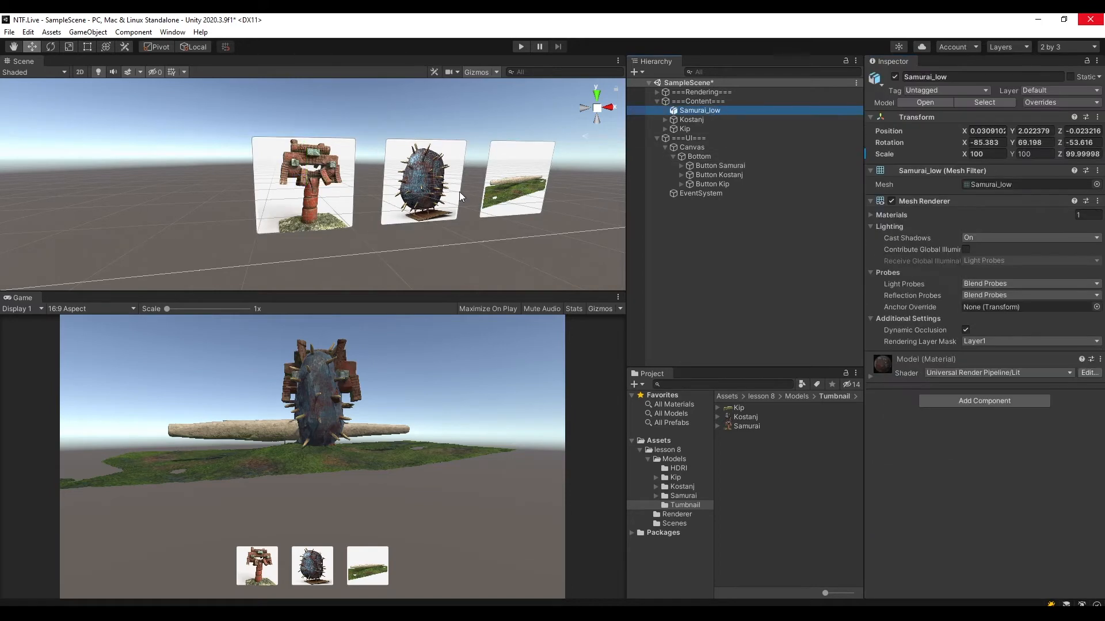
key("f")
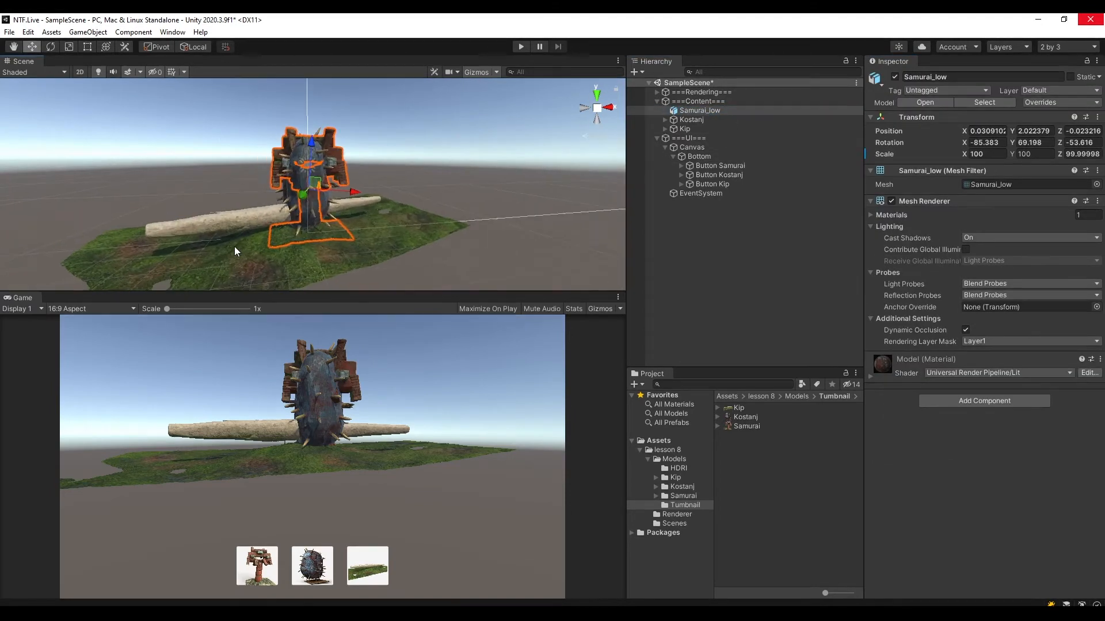
scroll(392, 202, "up", 8)
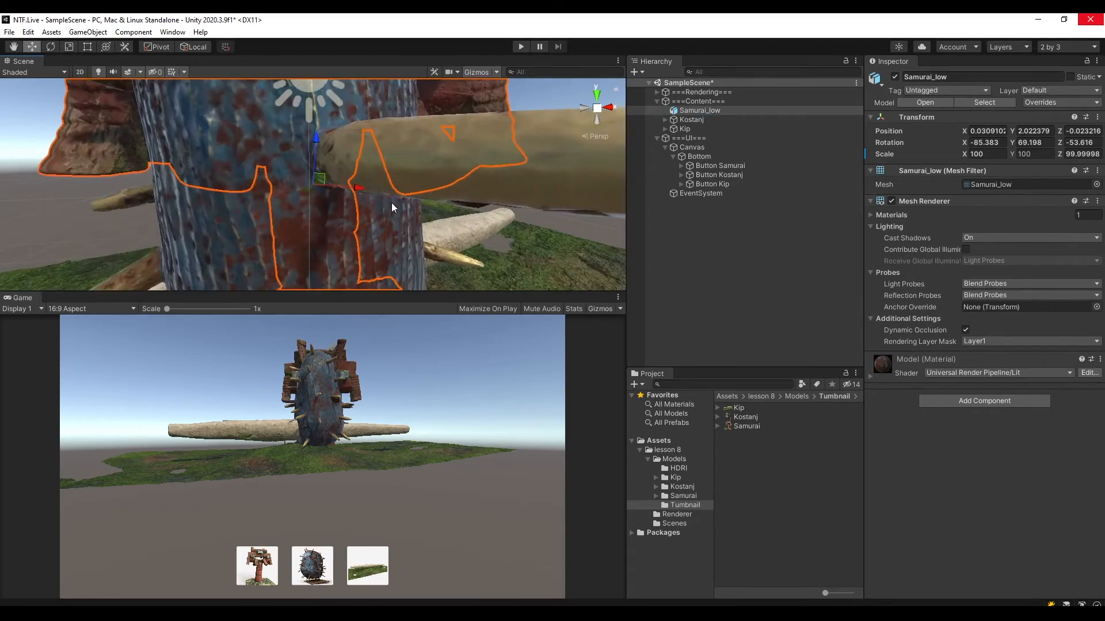
scroll(392, 203, "down", 7)
left_click_drag(394, 195, 461, 203, "alt")
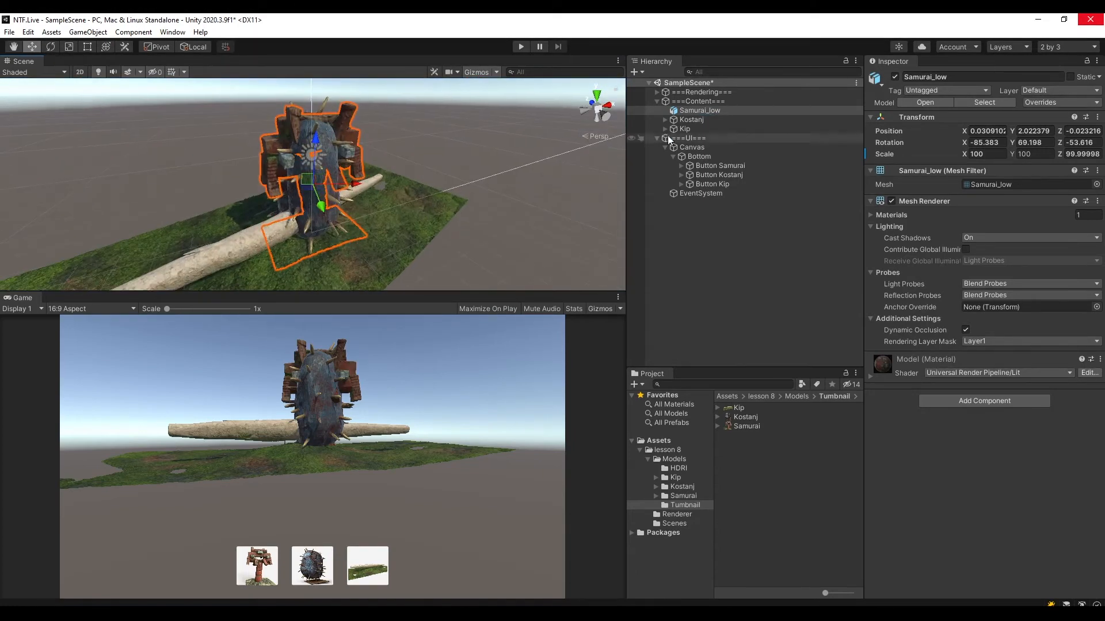
left_click(700, 117)
left_click(696, 130, "ctrl")
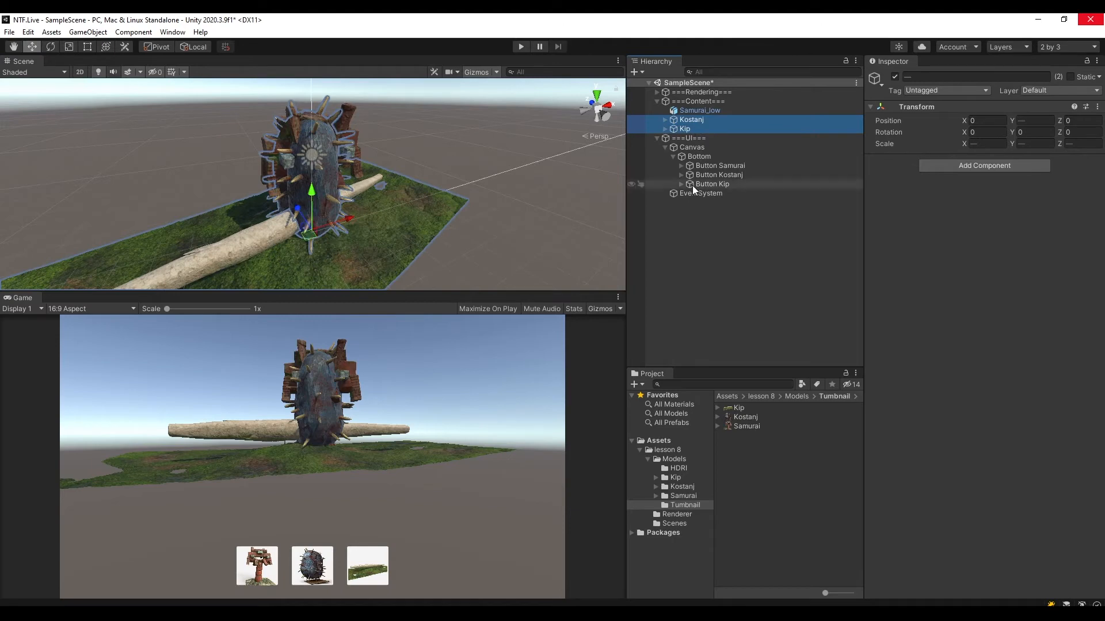
left_click(688, 122)
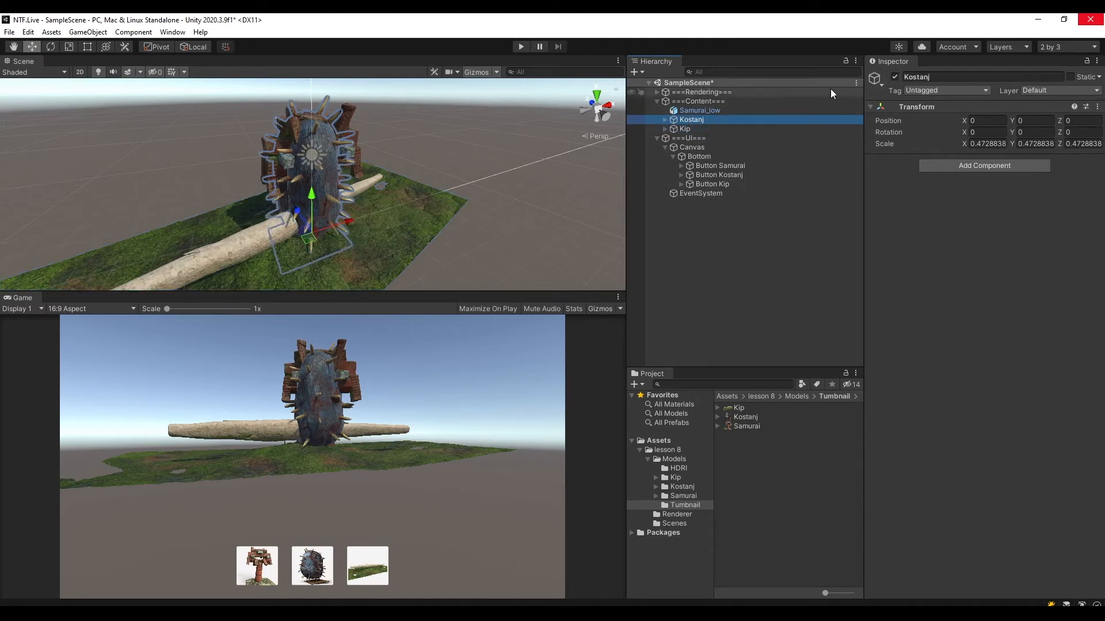
left_click(894, 77)
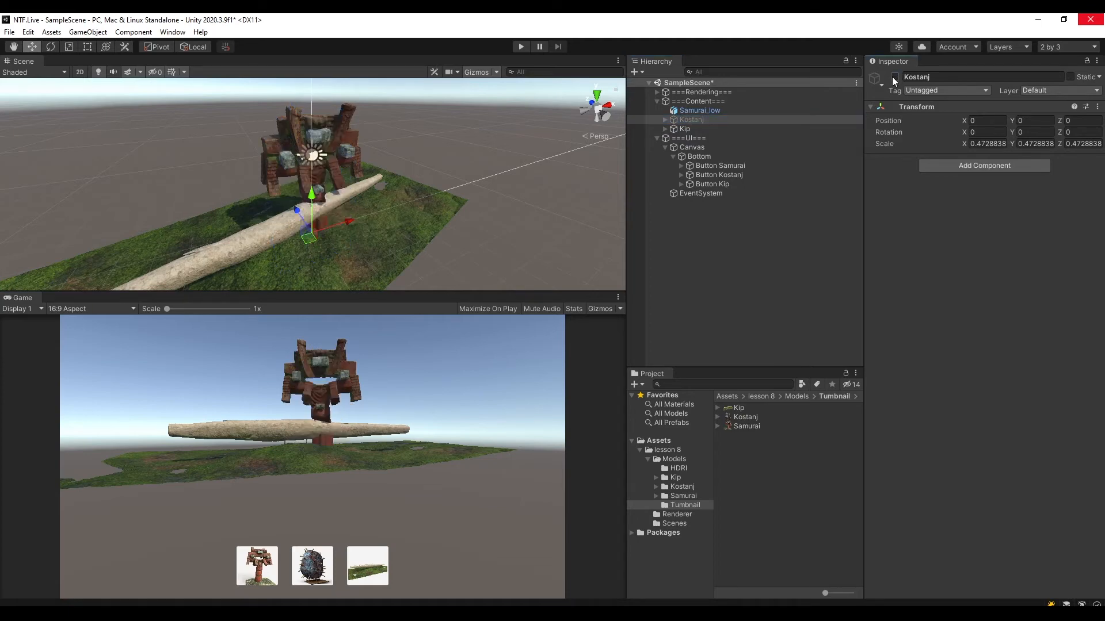
left_click(715, 132)
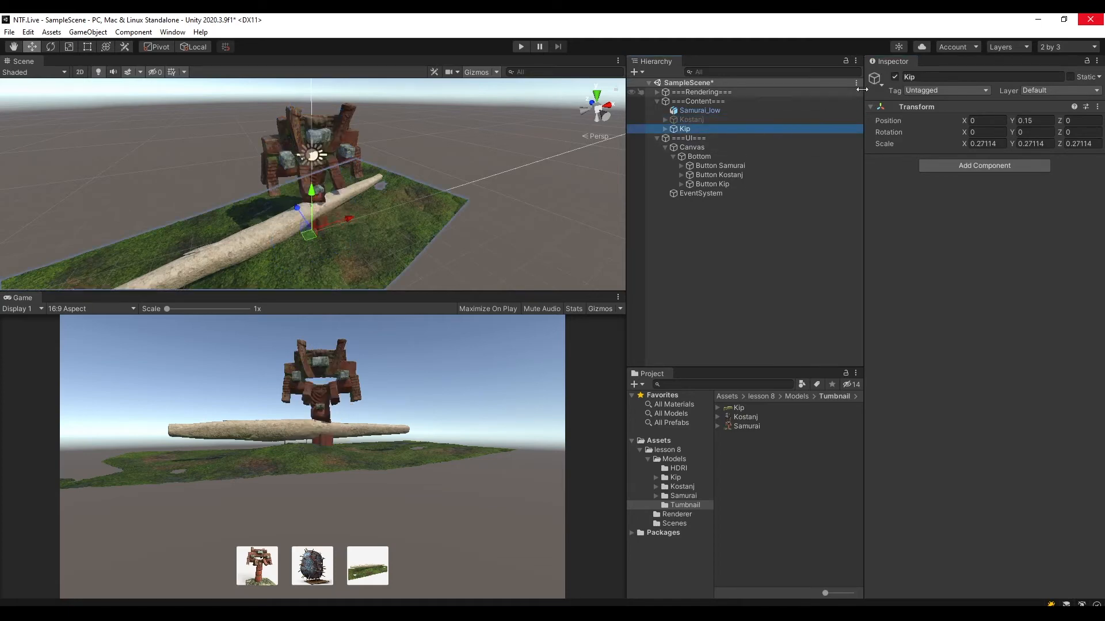
left_click(895, 77)
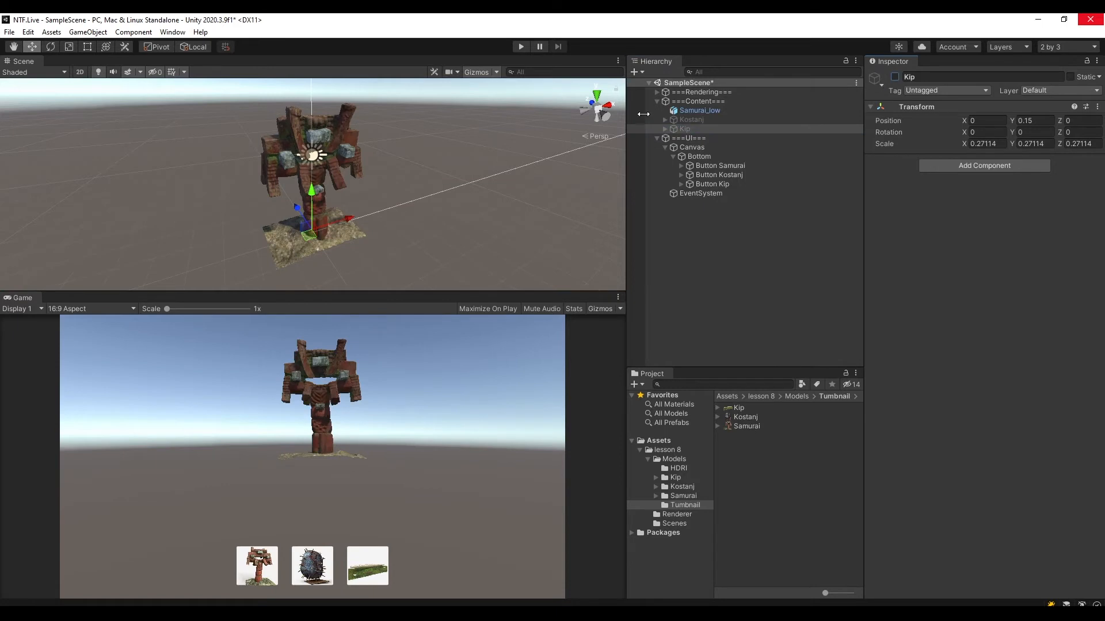
left_click(698, 111)
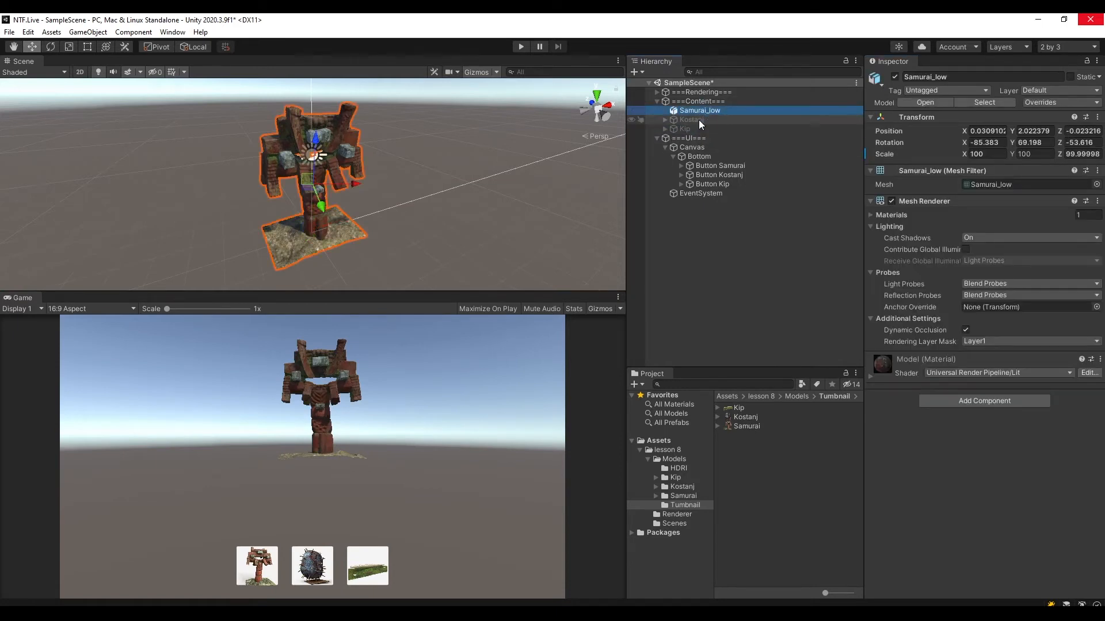
Set Button Samurai's Kostanj and Kip On Click entries to GameObject.SetActive with the value disabled, and save the scene.
left_click(721, 167)
scroll(971, 528, "down", 4)
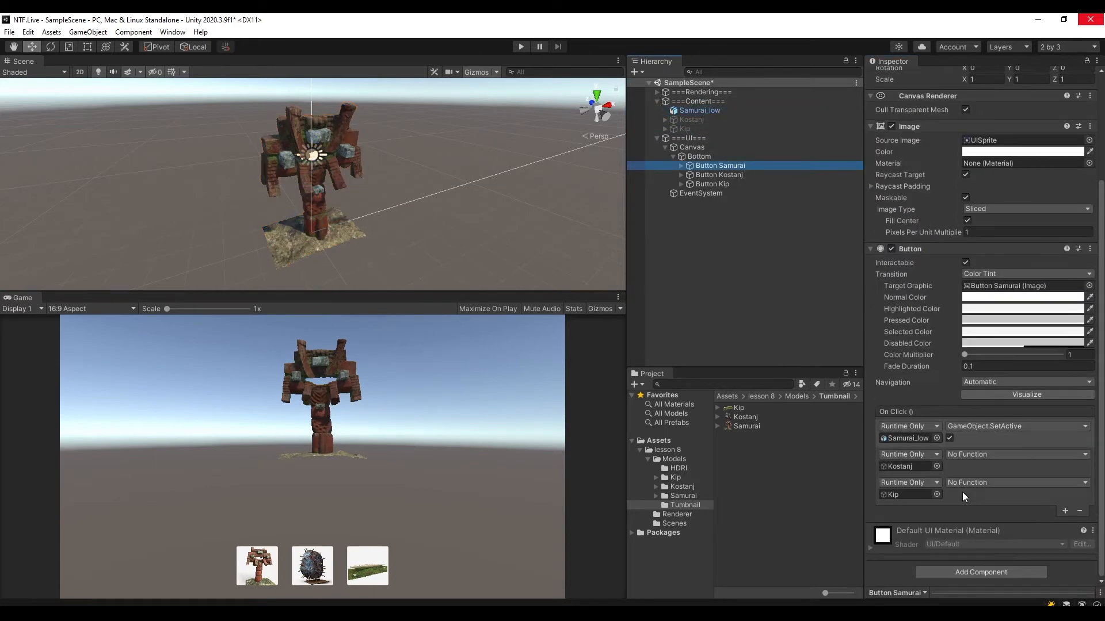
left_click(967, 454)
mouse_move(981, 485)
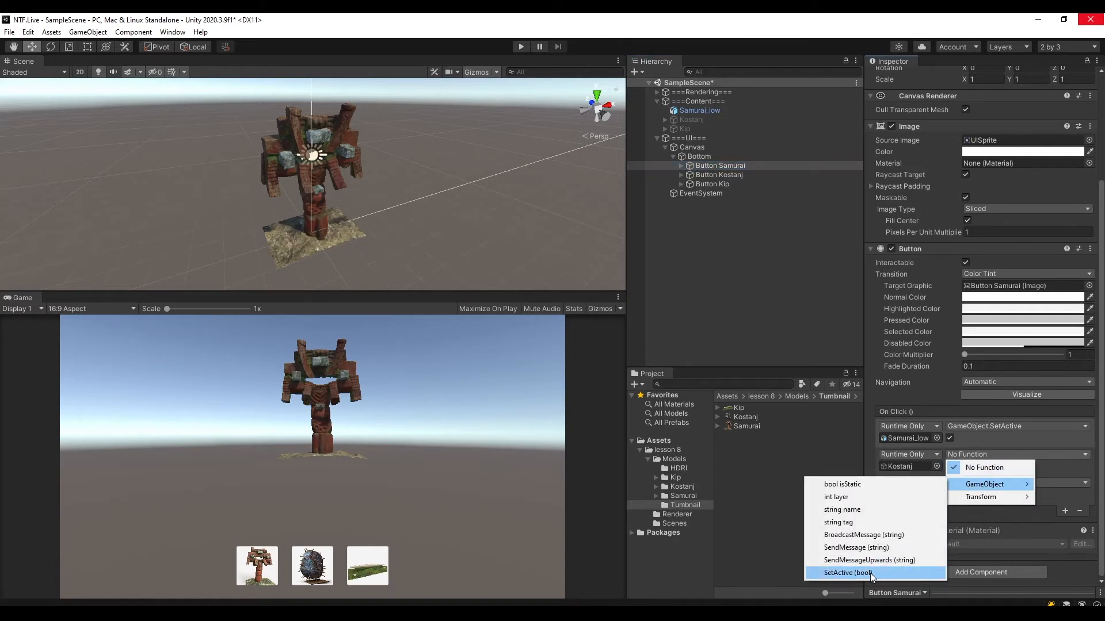
left_click(870, 573)
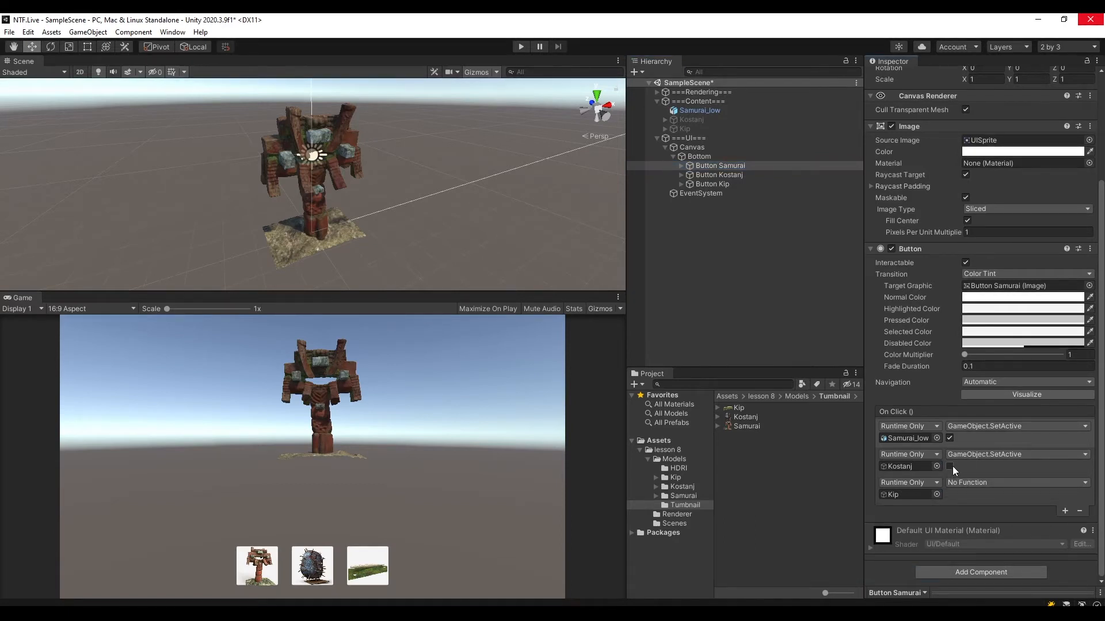
left_click(969, 482)
mouse_move(981, 512)
left_click(867, 602)
key("ctrl+s")
Add three On Click entries to Button Kostanj and assign Samurai_low, Kostanj and Kip, in that order, as their target objects.
left_click(747, 174)
left_click(741, 183)
left_click(738, 174)
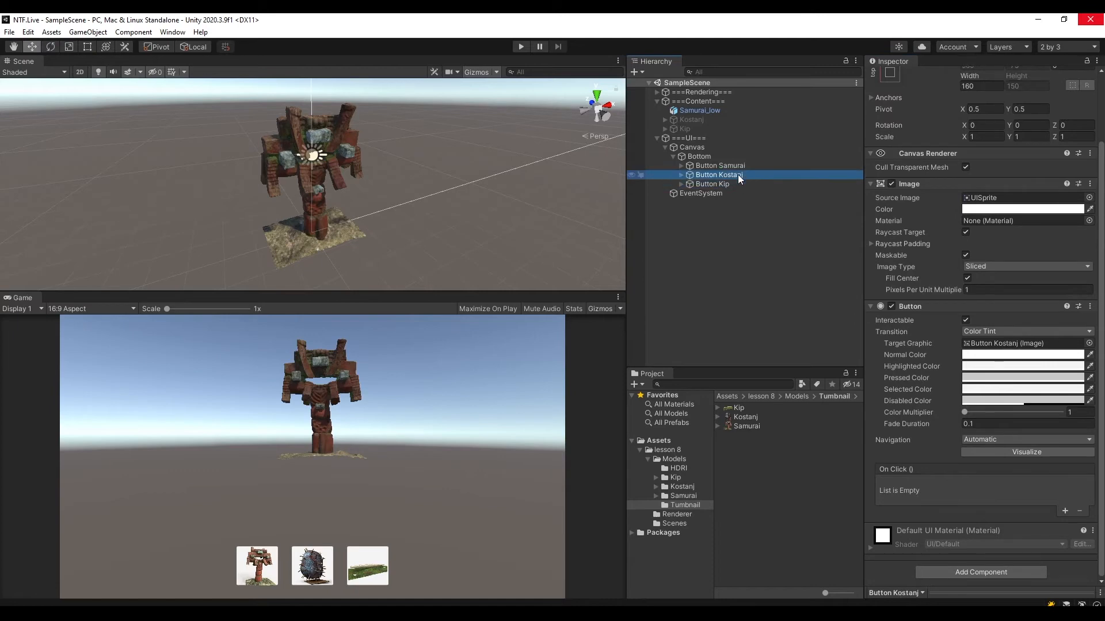
scroll(888, 371, "down", 3)
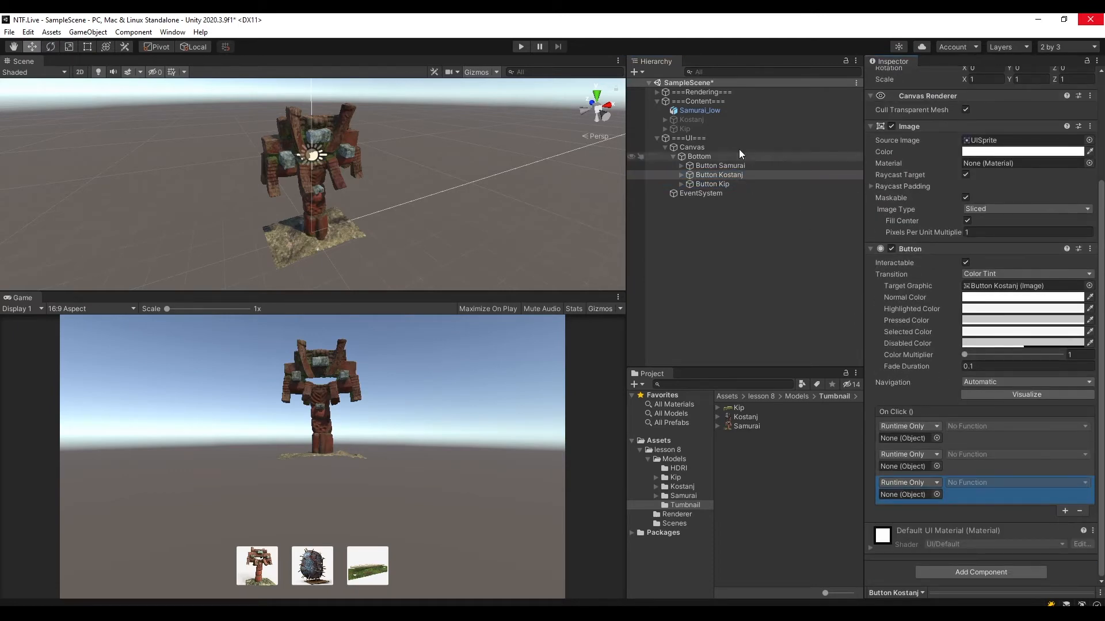
left_click_drag(709, 113, 910, 458)
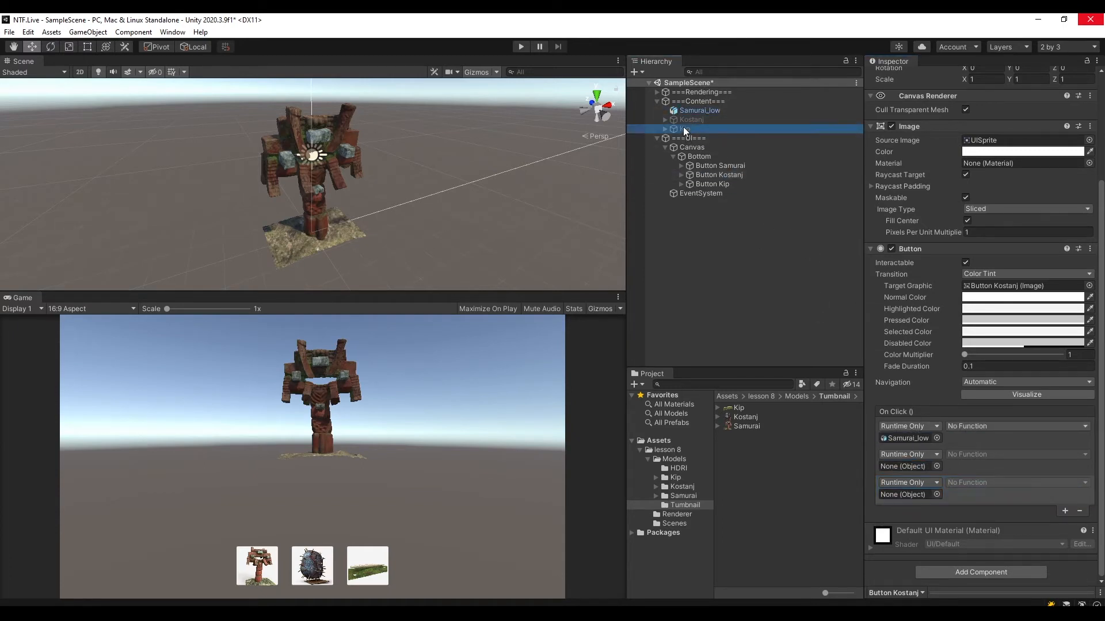
left_click_drag(682, 126, 900, 495)
left_click_drag(678, 119, 903, 466)
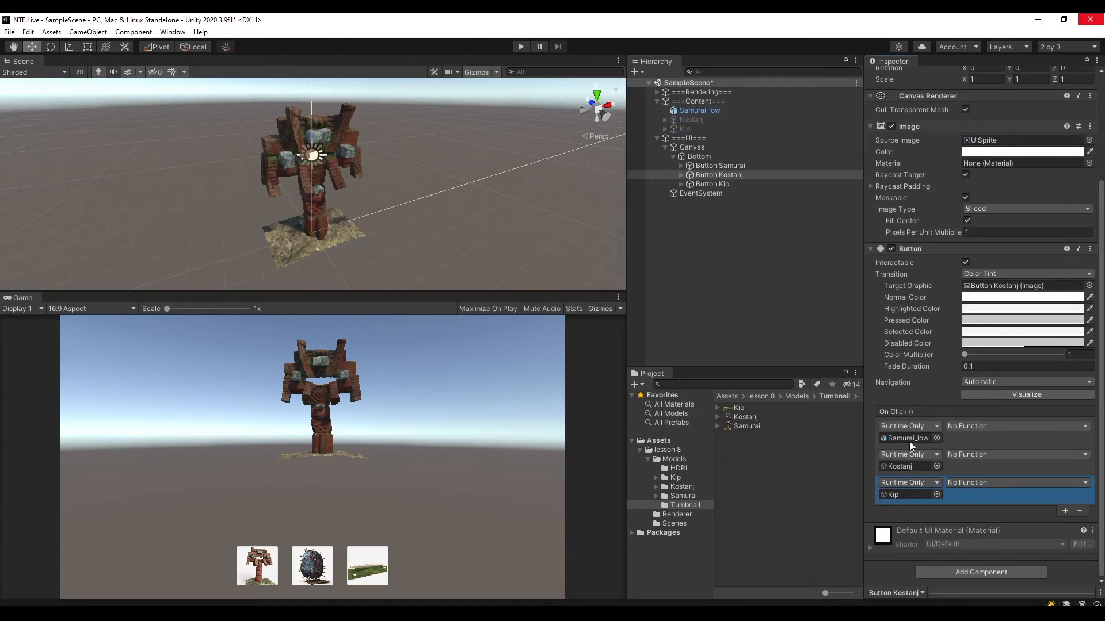
Set all three of Button Kostanj's On Click entries to GameObject.SetActive, with the value enabled only for Kostanj.
left_click(973, 426)
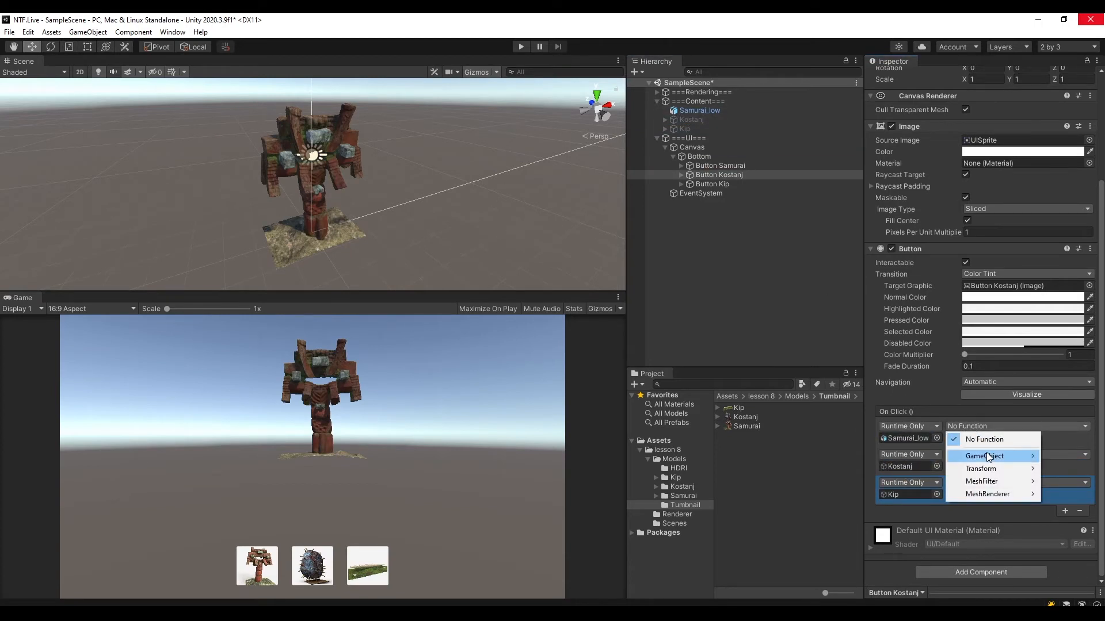
mouse_move(988, 457)
left_click(868, 544)
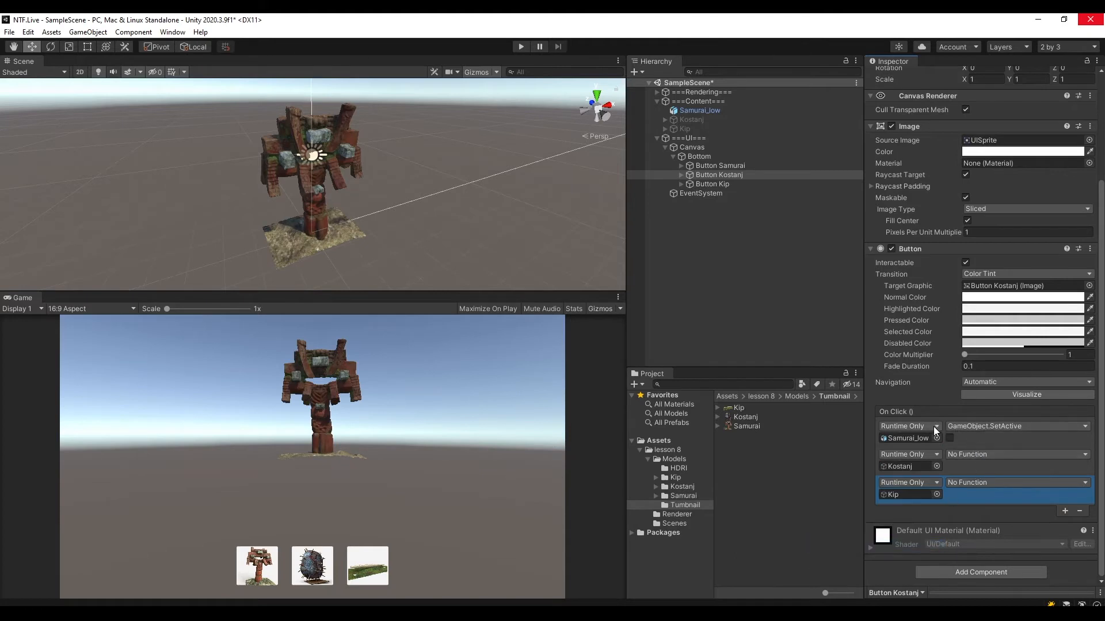
left_click(967, 455)
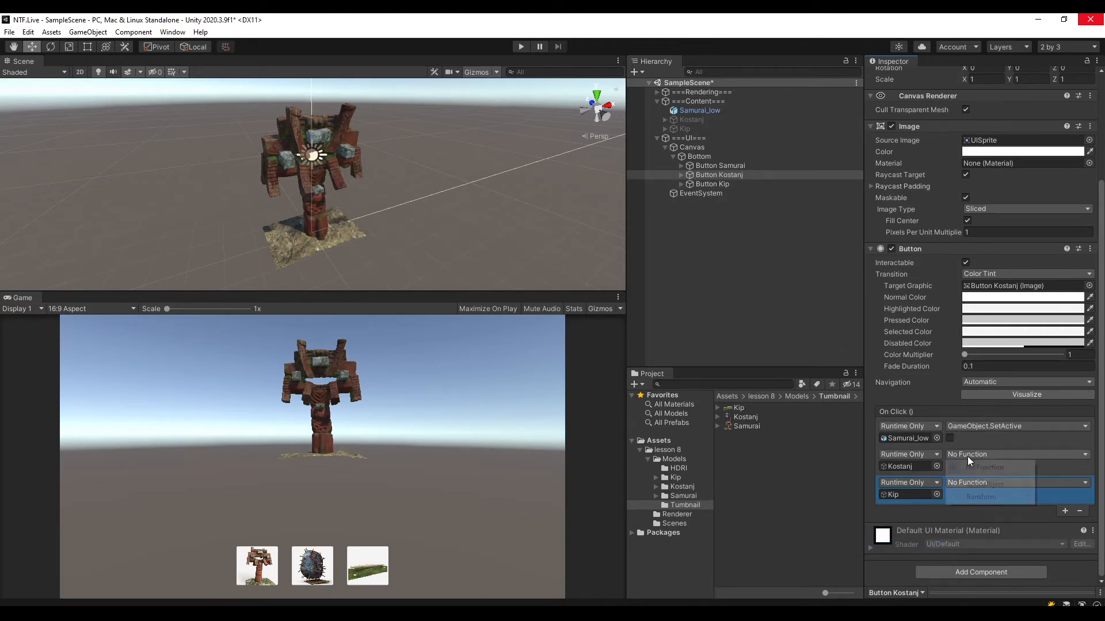
mouse_move(994, 484)
left_click(872, 545)
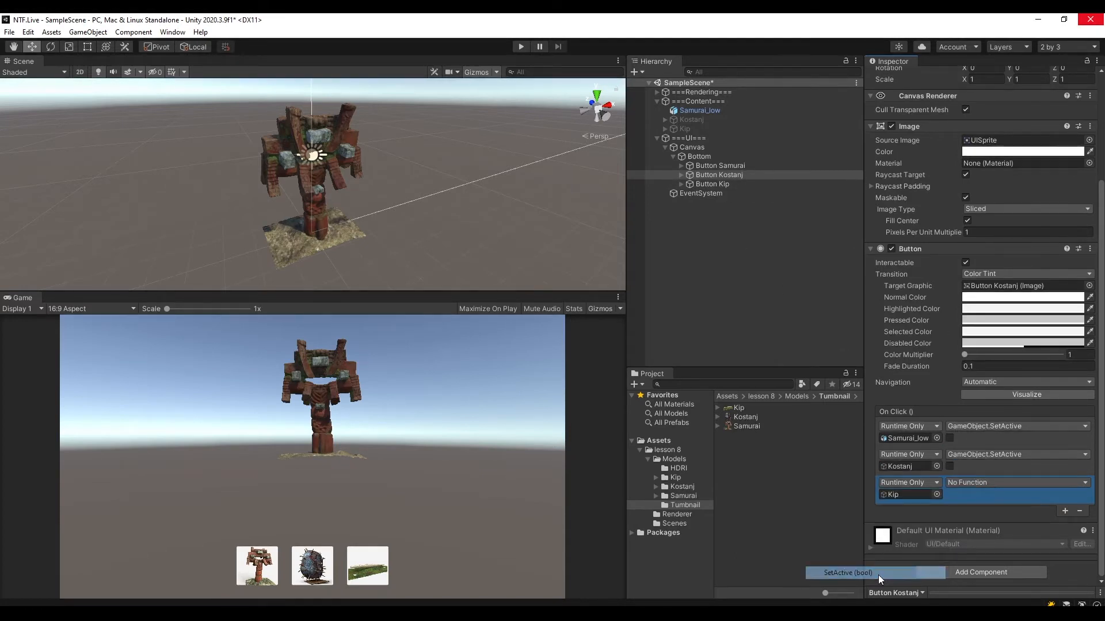
left_click(950, 466)
left_click(964, 483)
mouse_move(984, 512)
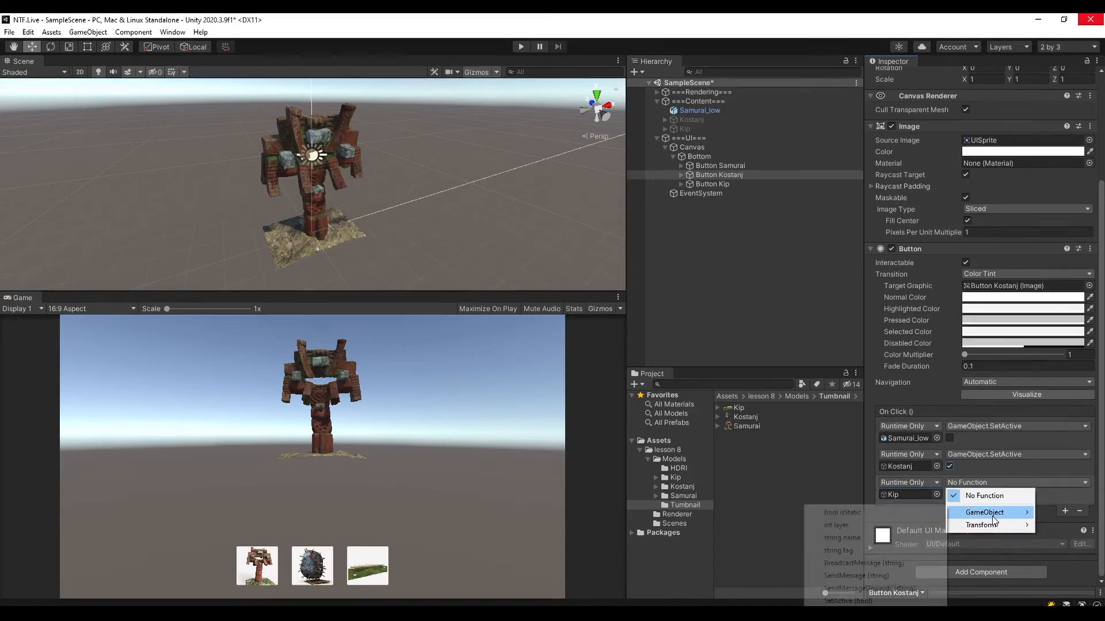
left_click(860, 601)
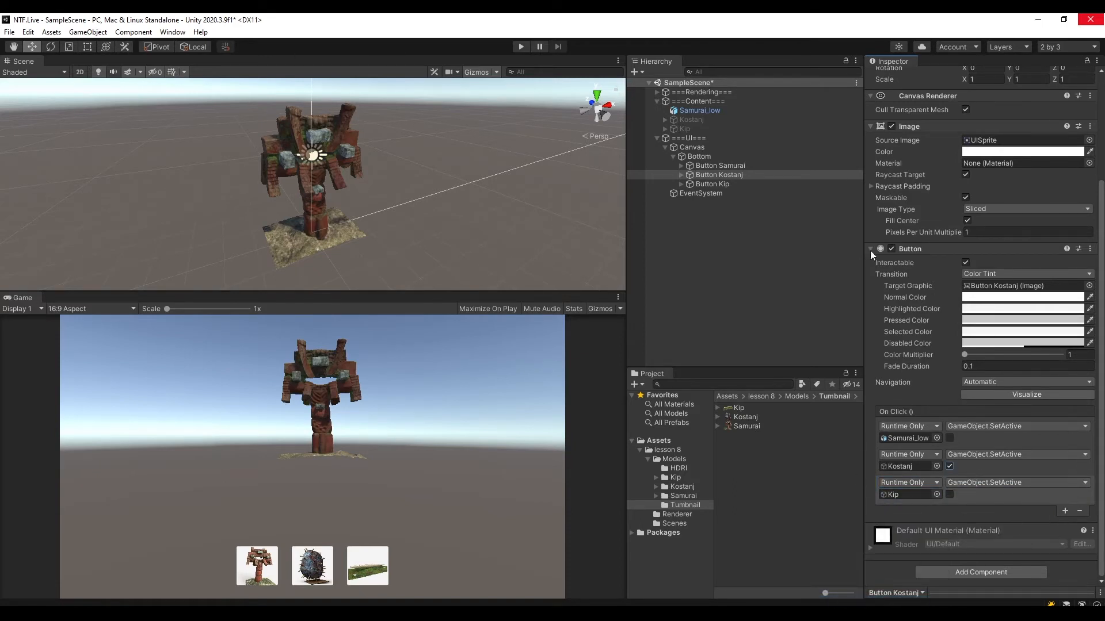
Add three On Click entries to Button Kip and assign Samurai_low, Kostanj and Kip, in that order, as their target objects.
left_click(710, 183)
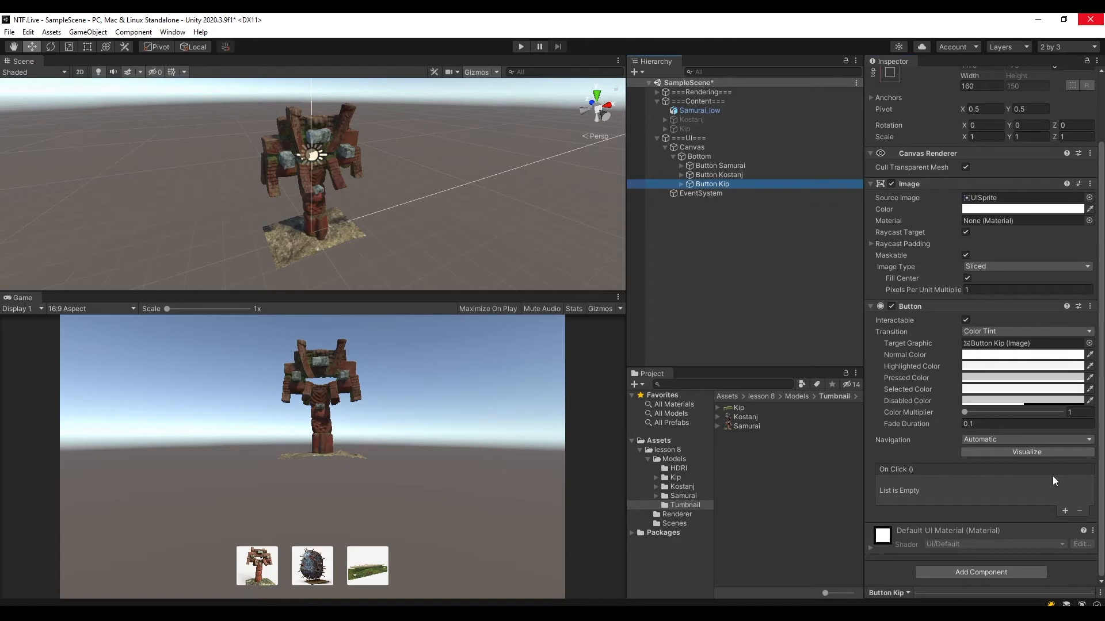
left_click(1064, 512)
left_click(1062, 515)
left_click(1065, 539)
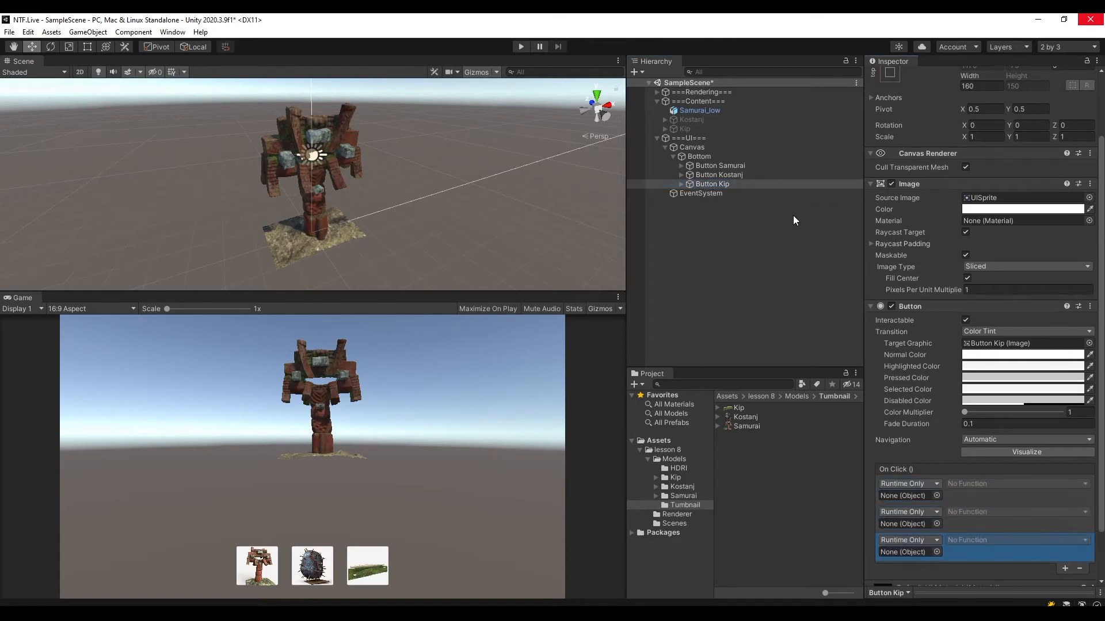
left_click_drag(700, 110, 906, 495)
left_click_drag(691, 119, 909, 525)
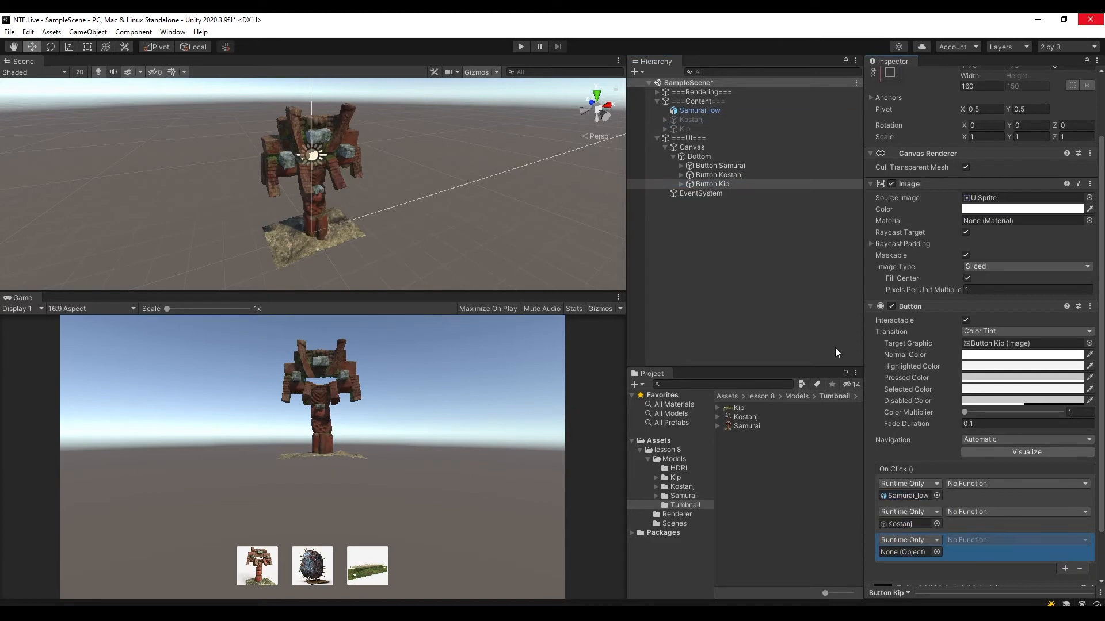
left_click_drag(688, 129, 917, 550)
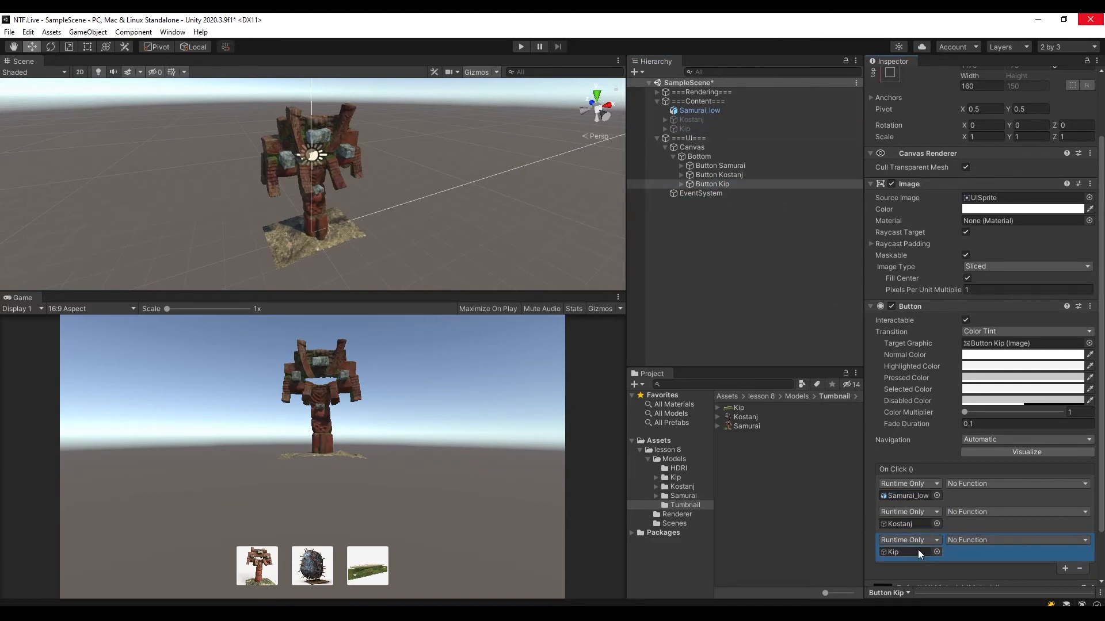
Set Button Kip's three On Click entries to GameObject.SetActive, with the value enabled only for Kip, and save the scene.
left_click(968, 483)
mouse_move(983, 513)
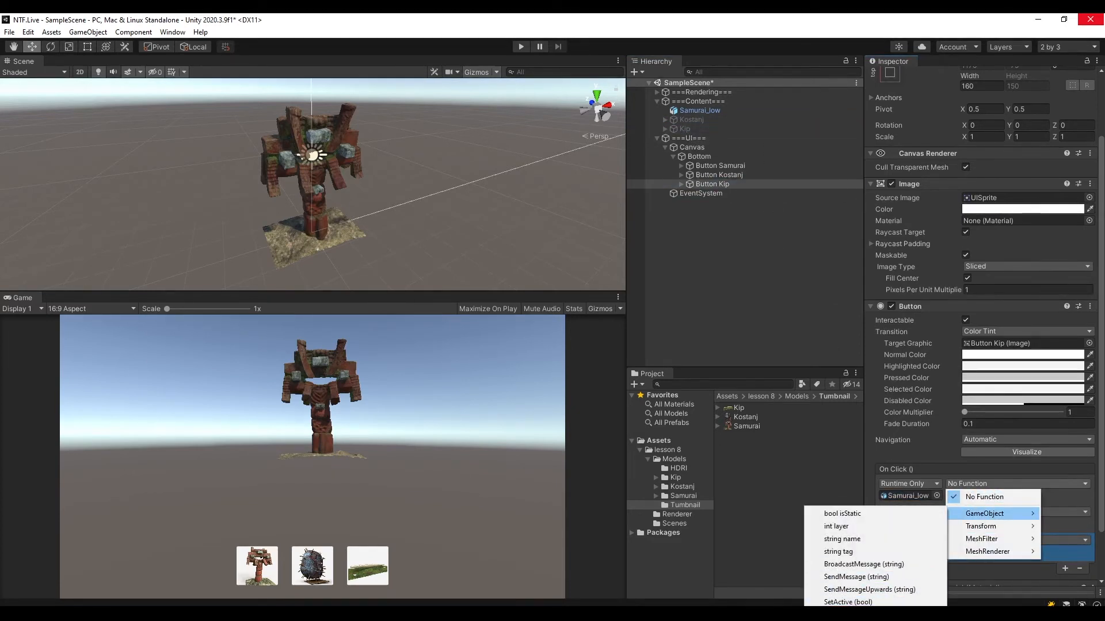
left_click(848, 602)
left_click(978, 512)
mouse_move(984, 542)
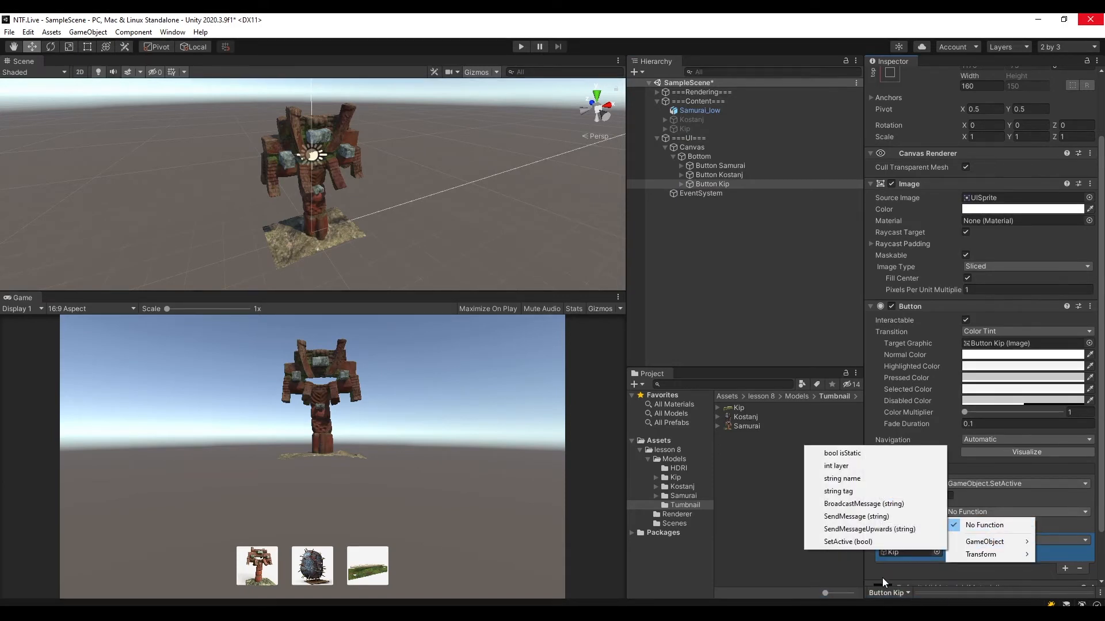
left_click(878, 541)
left_click(969, 538)
mouse_move(979, 569)
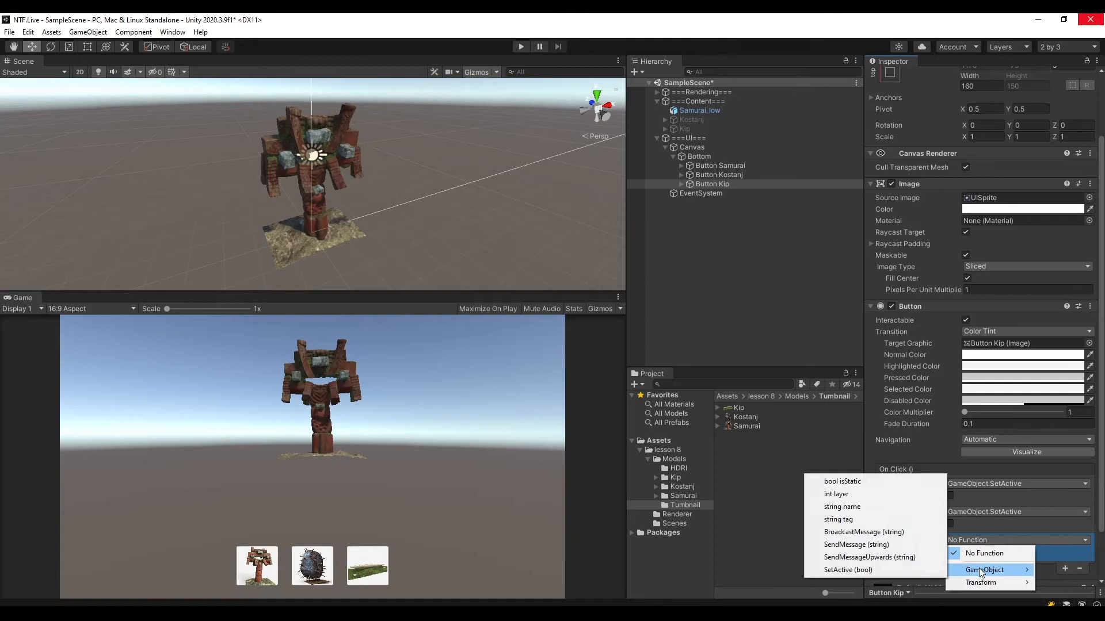
left_click(883, 569)
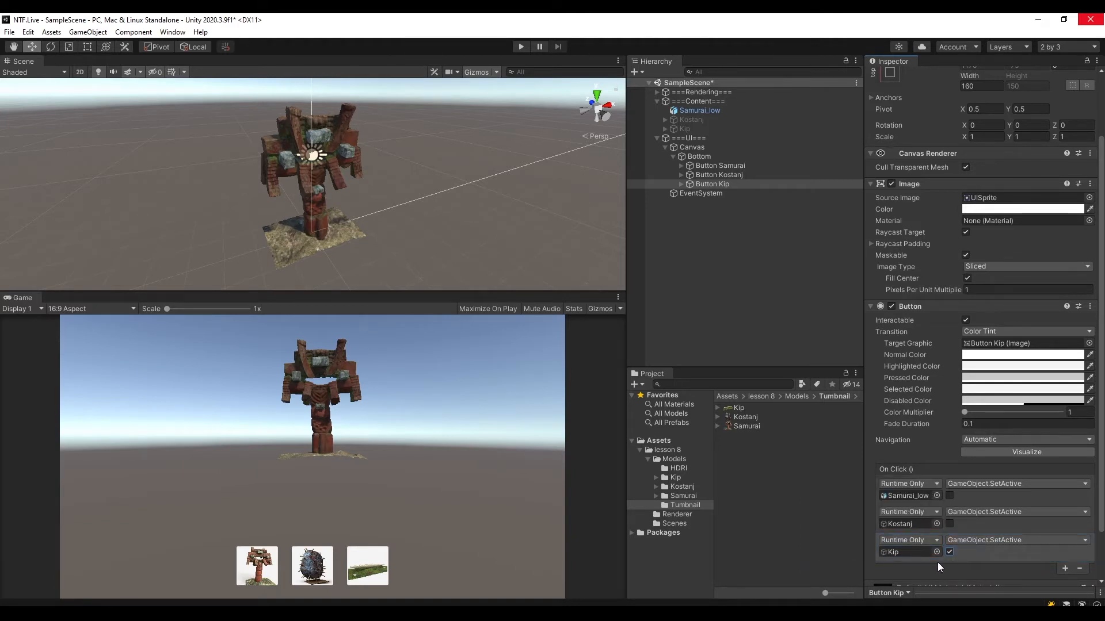
left_click(949, 552)
key("ctrl+s")
Deactivate Samurai_low and activate Kostanj in the scene to preview the model switch manually.
left_click(702, 103)
left_click(703, 112)
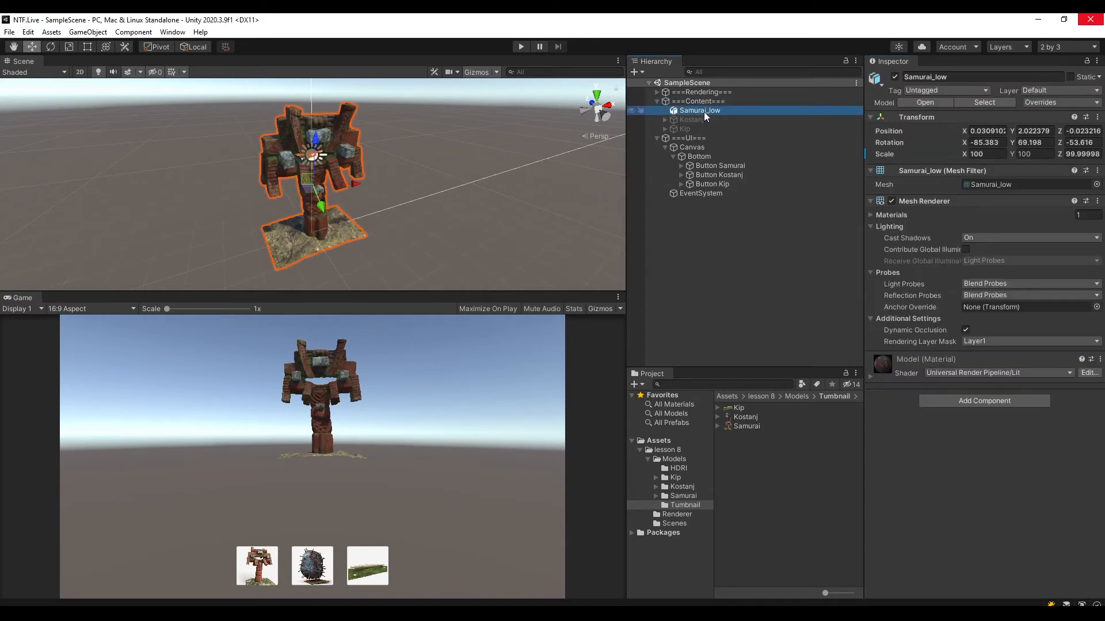
left_click_drag(421, 181, 375, 192, "alt")
scroll(403, 204, "up", 5)
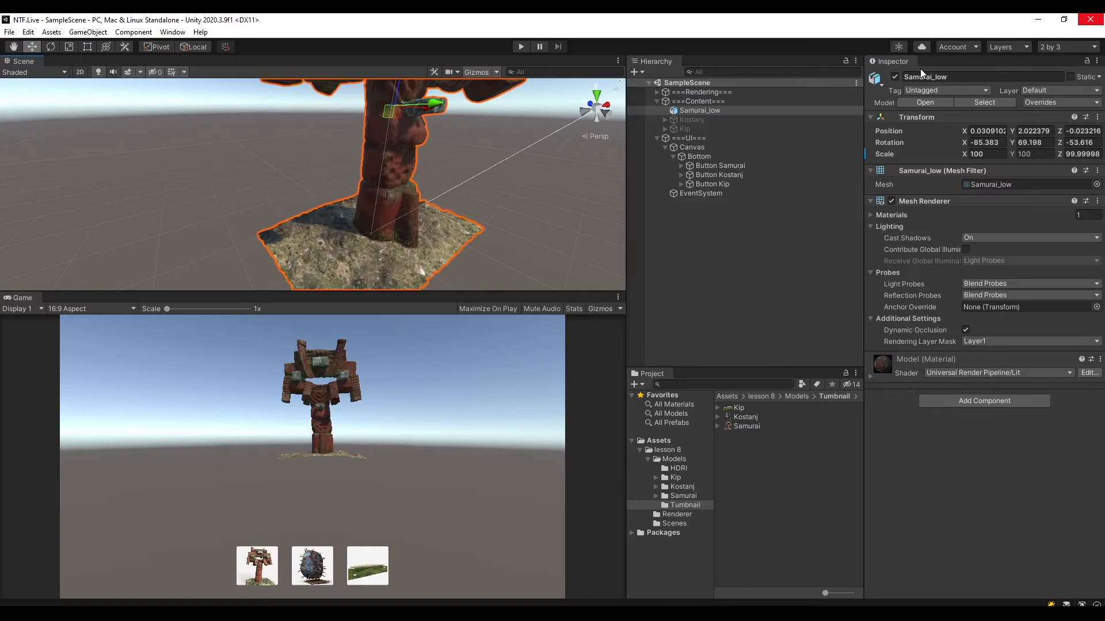
left_click(698, 119)
left_click(699, 111)
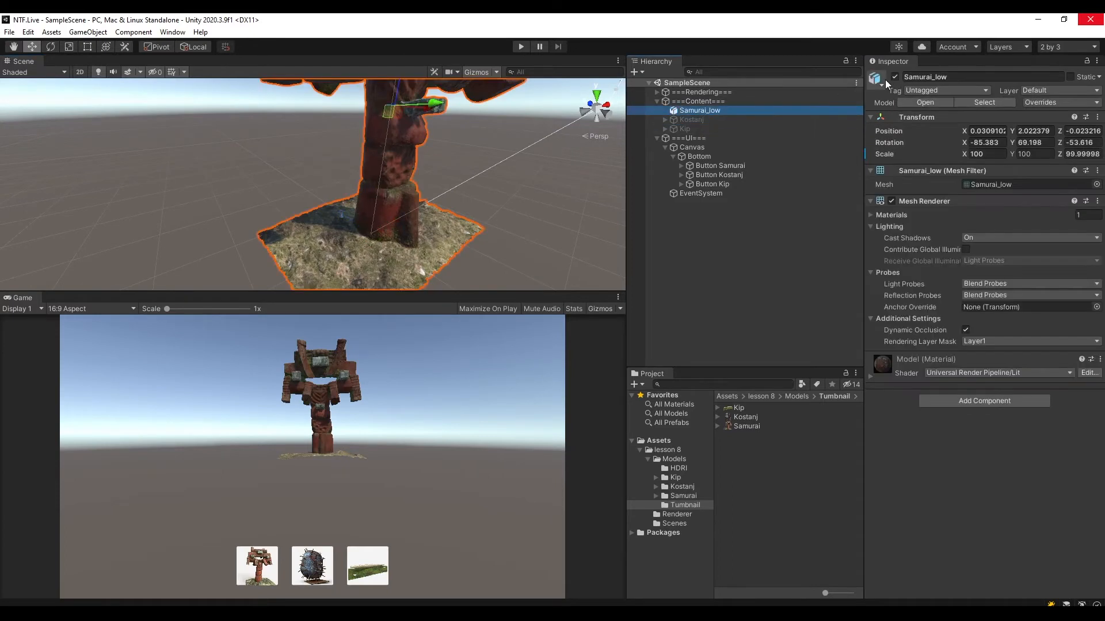
left_click(894, 77)
left_click(737, 119)
left_click(895, 77)
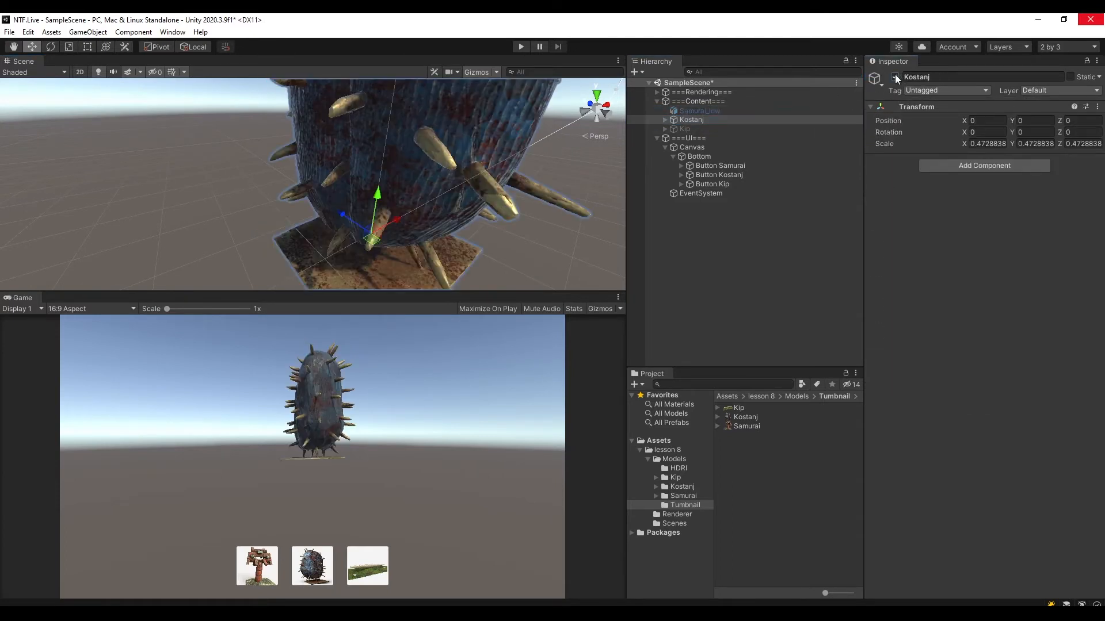
scroll(492, 177, "down", 5)
left_click(696, 120)
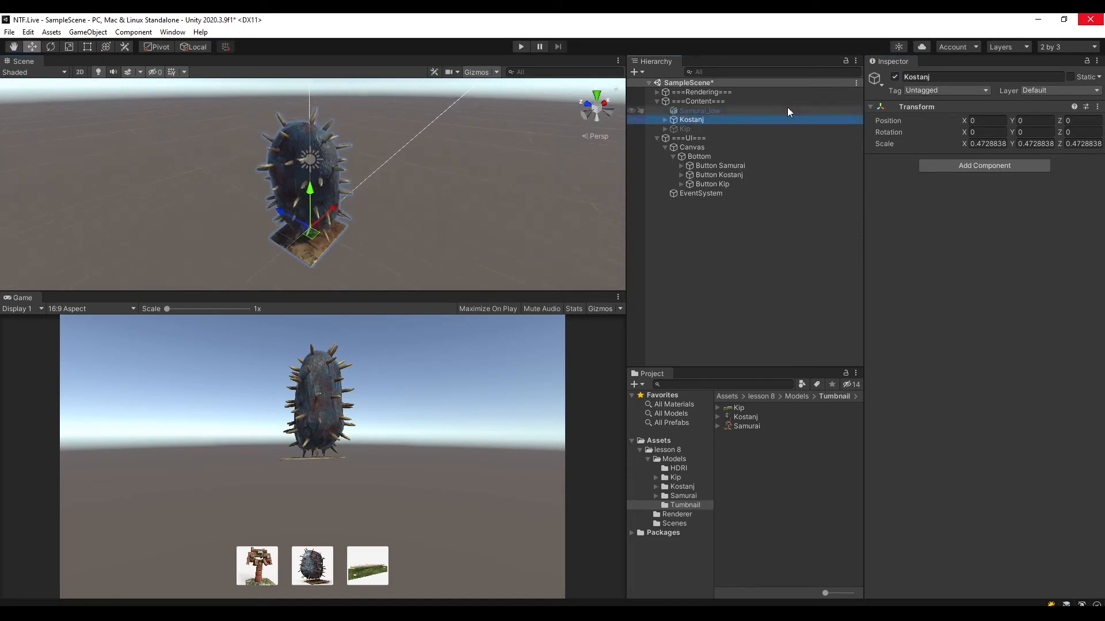
left_click(731, 111)
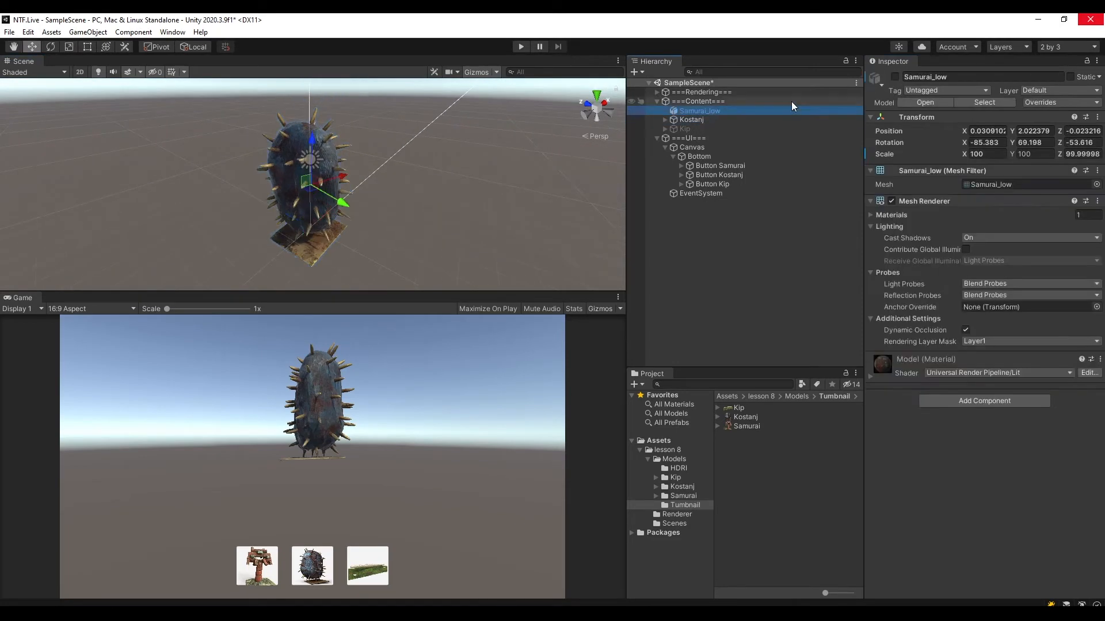
left_click(710, 120)
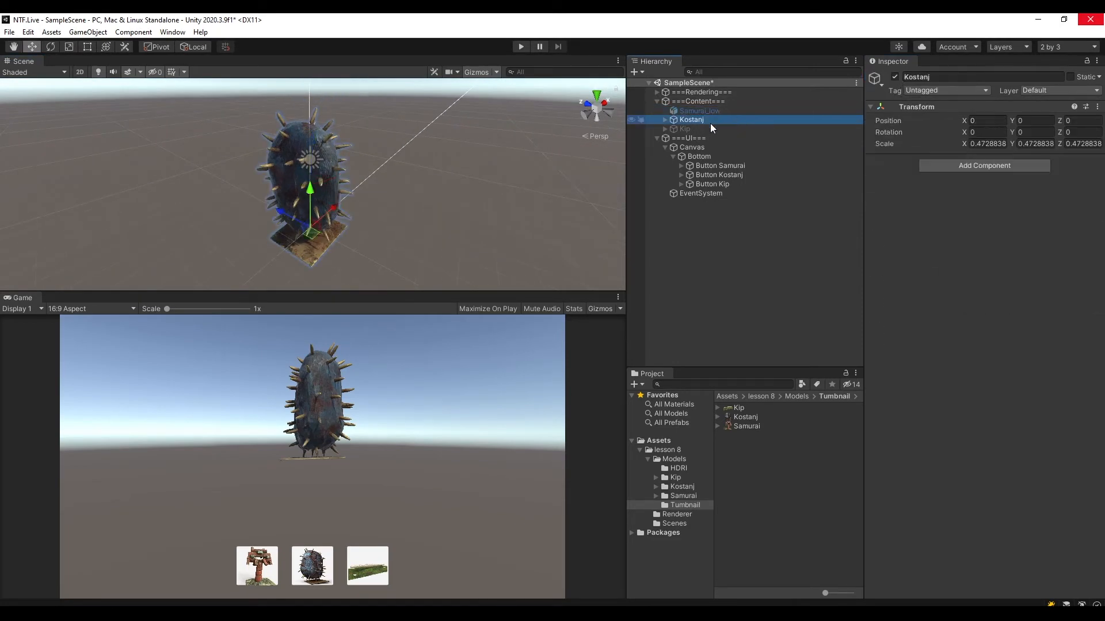
Deactivate Kostanj, reactivate Samurai_low and save the scene.
left_click(895, 77)
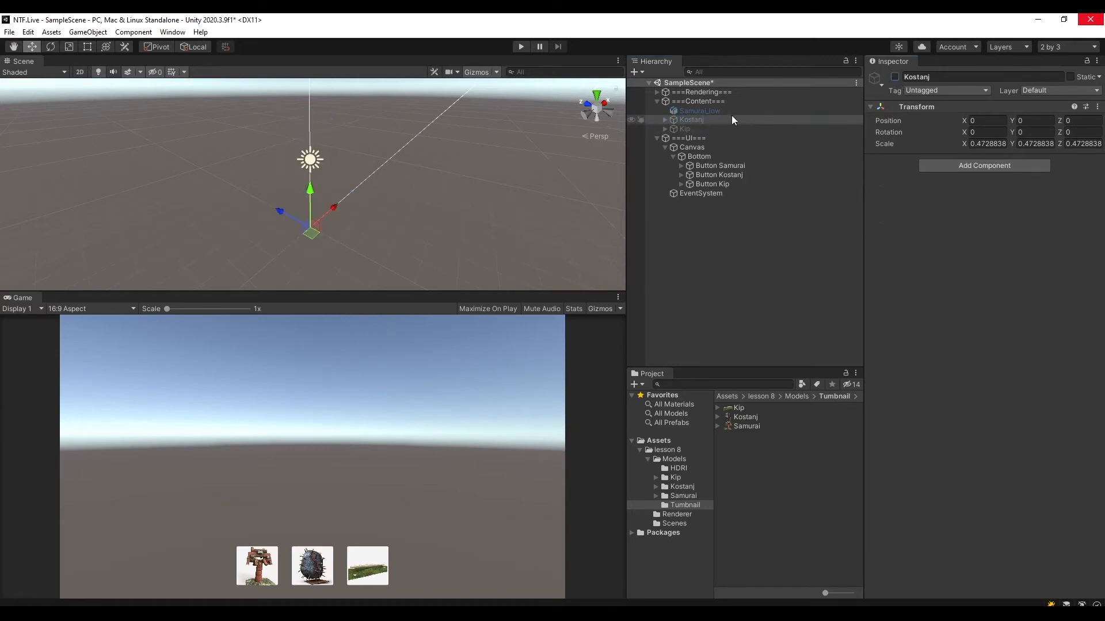
left_click(731, 111)
left_click(895, 77)
key("ctrl+s")
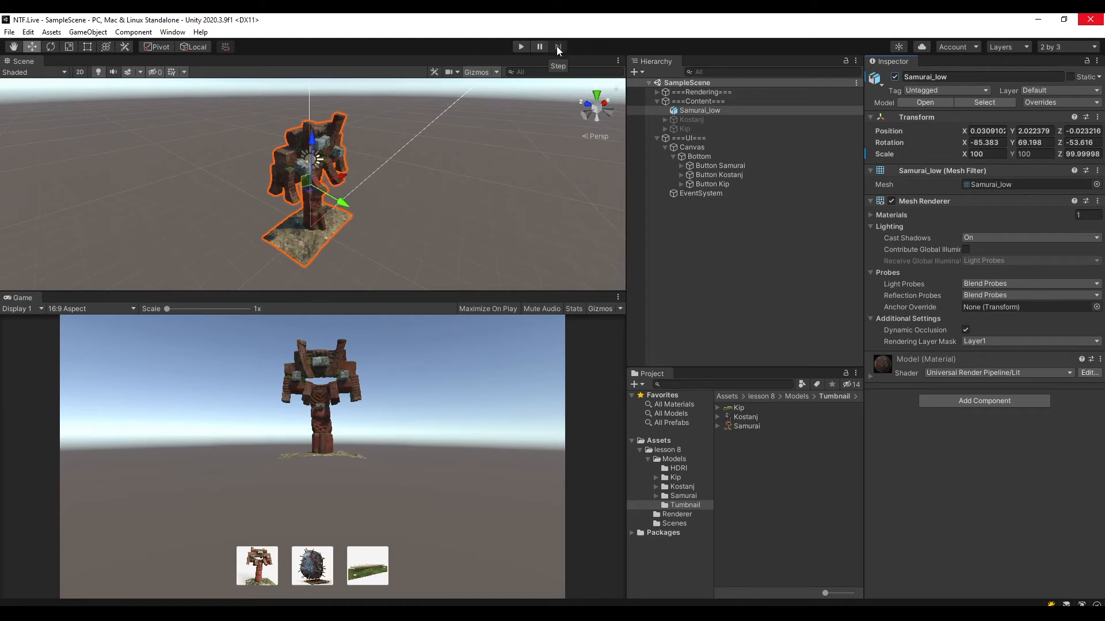
Run the scene in play mode with an enlarged Game view, test switching models with the three thumbnail buttons, and stop playback.
left_click(520, 46)
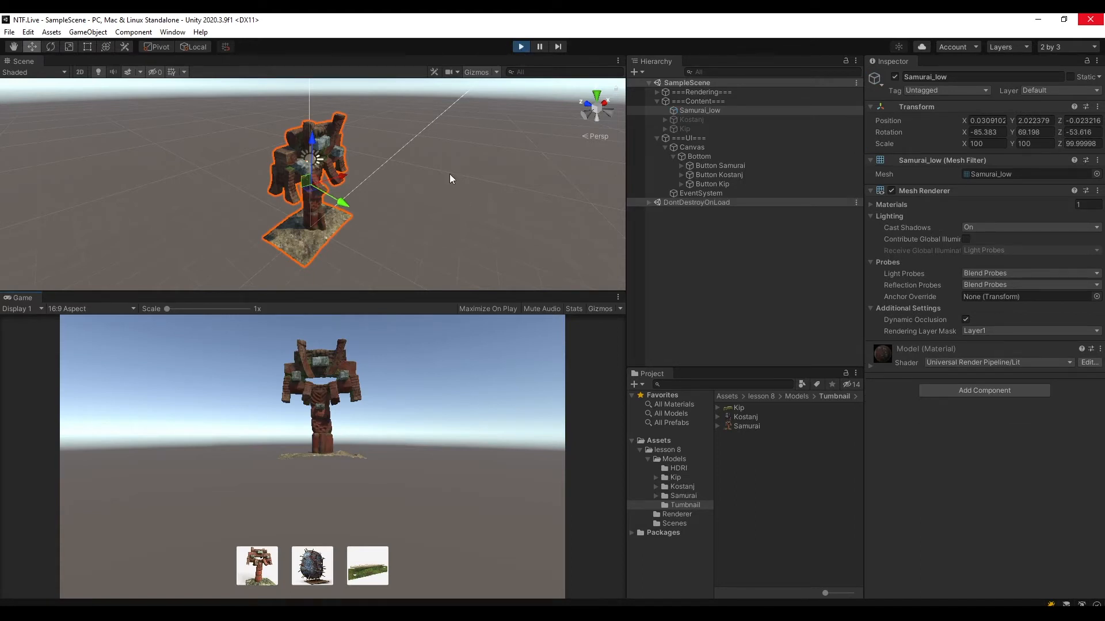
left_click_drag(419, 292, 441, 171)
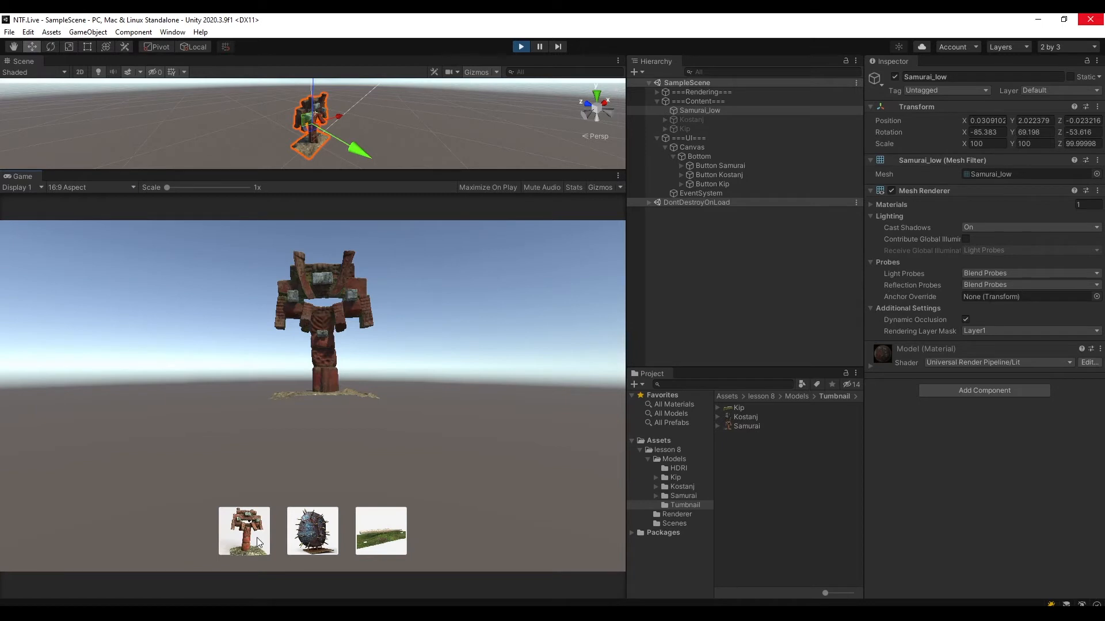
left_click(258, 542)
left_click(303, 535)
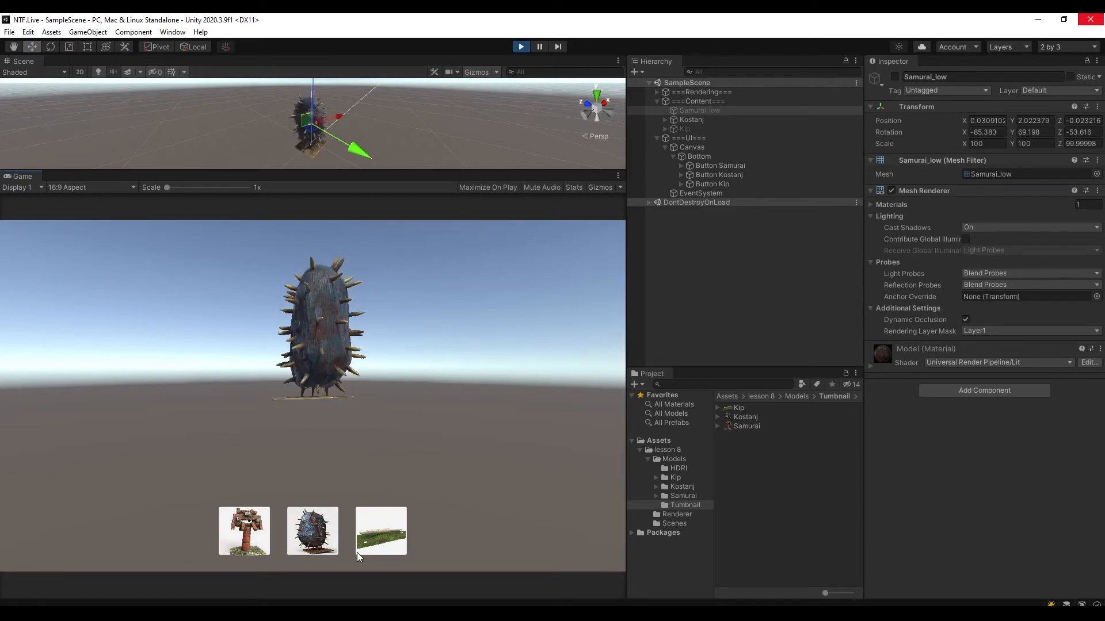
left_click(383, 535)
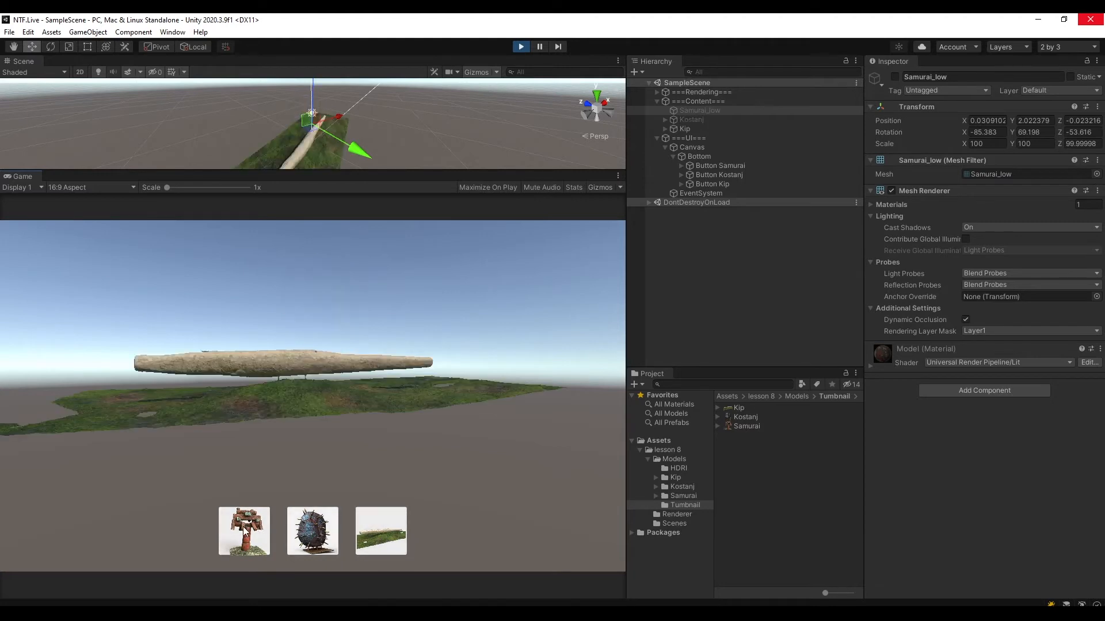
left_click(248, 533)
left_click(317, 535)
left_click(363, 533)
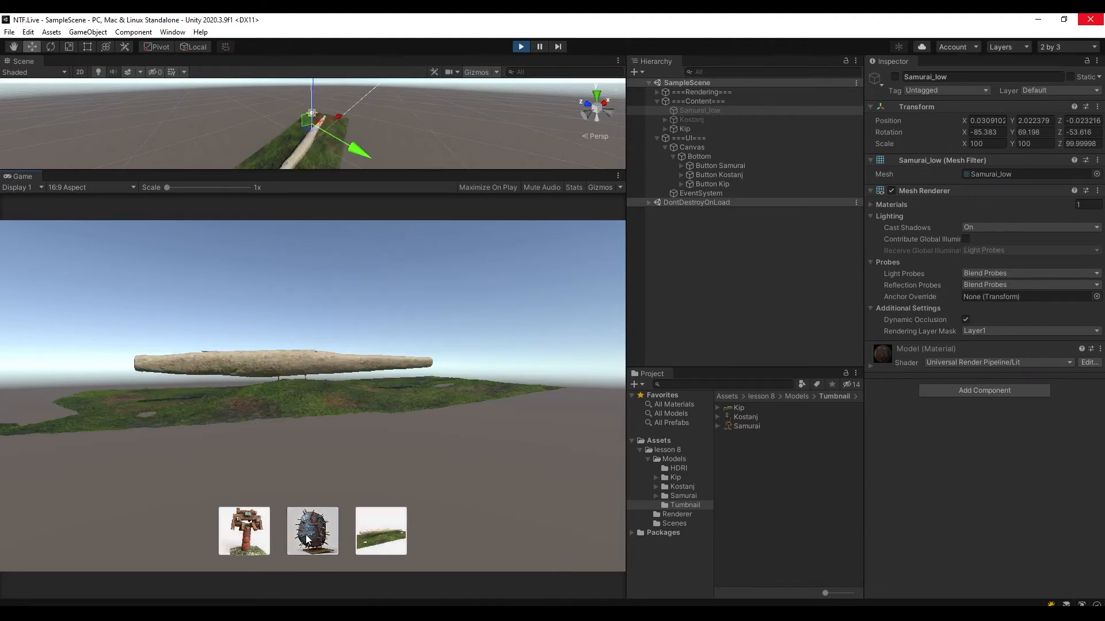
left_click(245, 533)
left_click(314, 533)
left_click(379, 533)
left_click(245, 531)
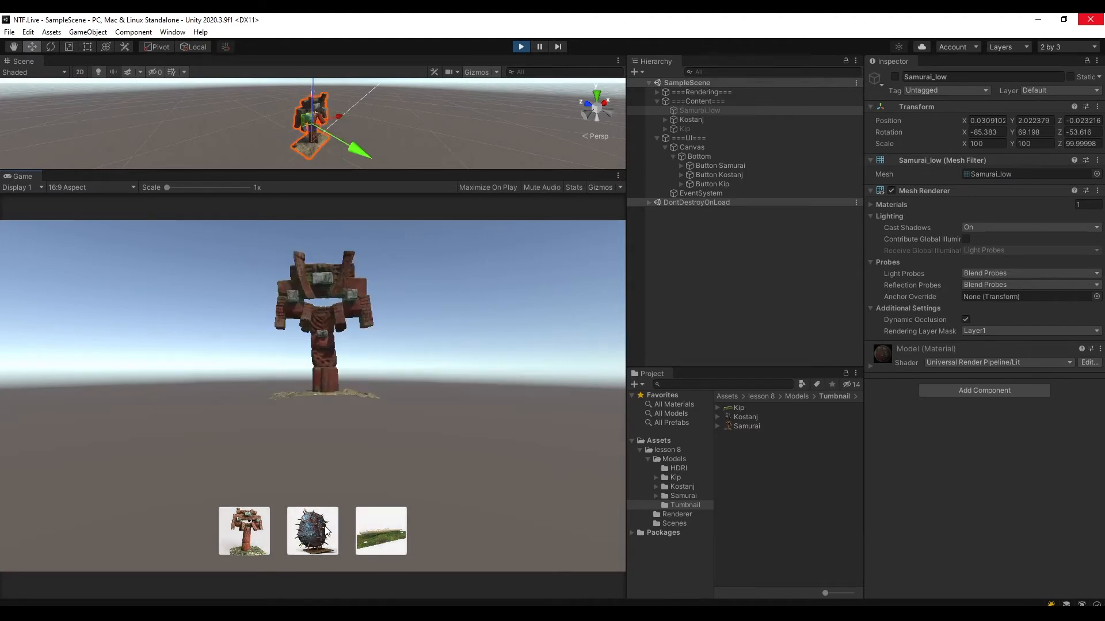
left_click(313, 532)
left_click(368, 530)
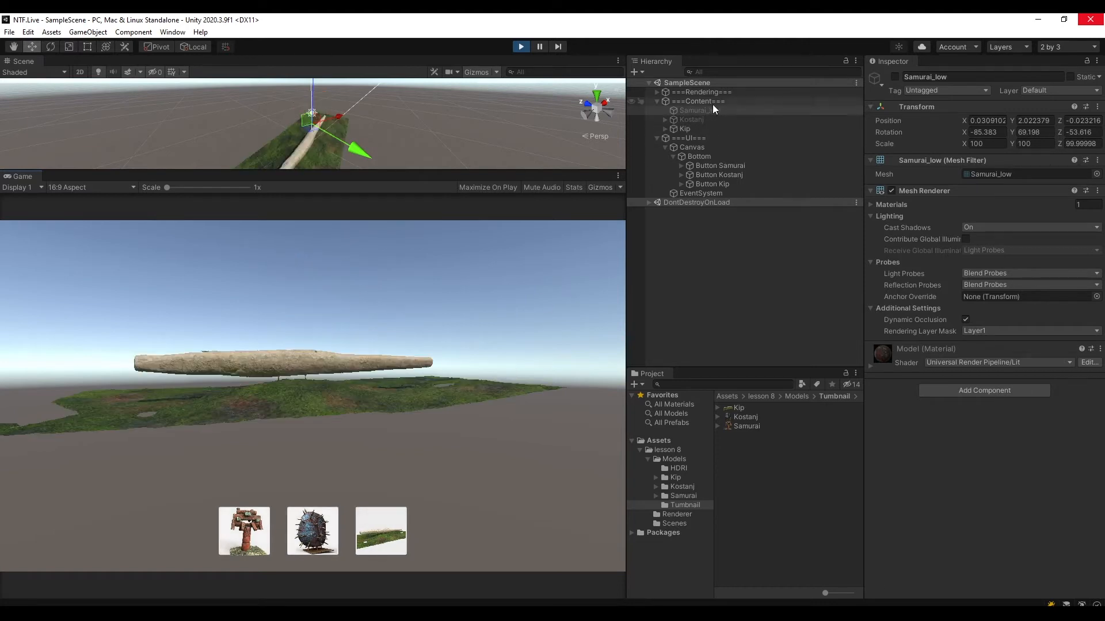
left_click_drag(353, 168, 349, 275)
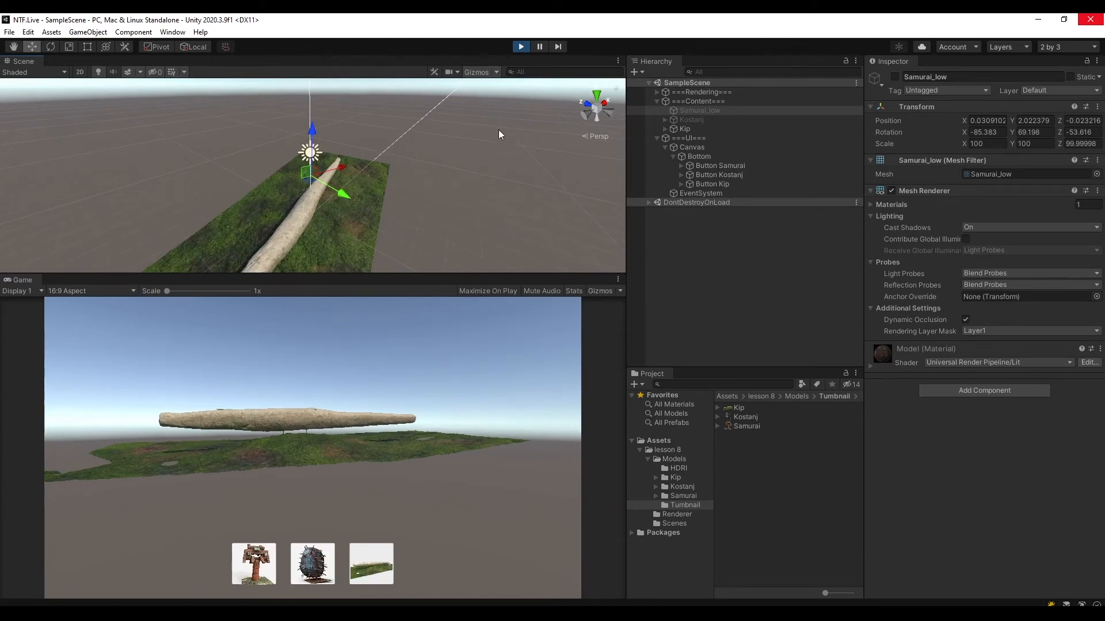
left_click(521, 46)
left_click_drag(394, 176, 253, 201, "alt")
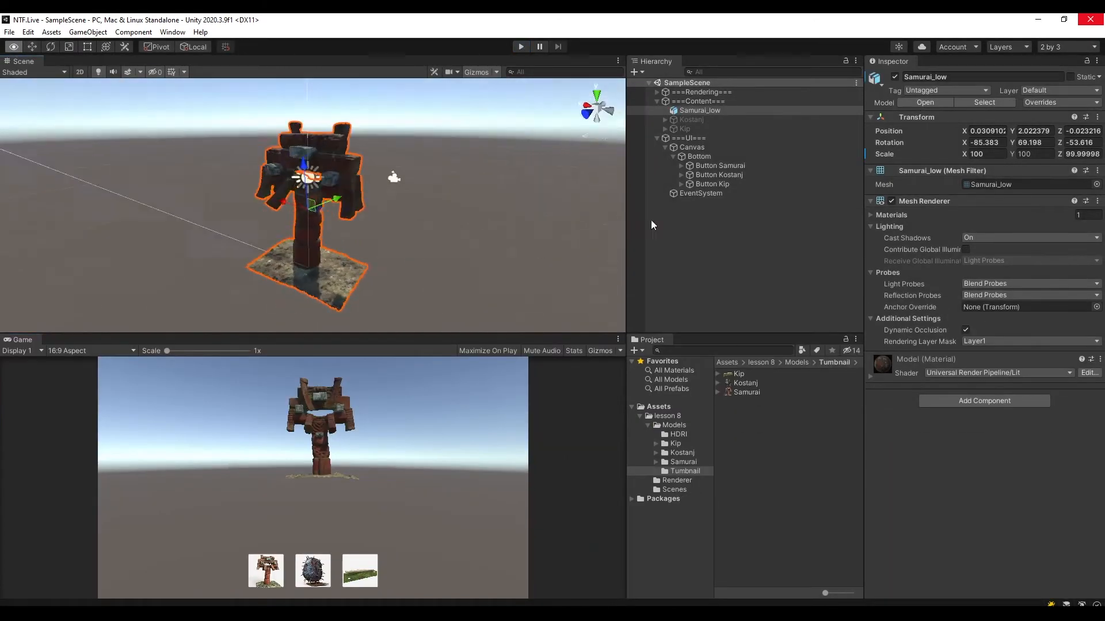
scroll(441, 212, "down", 4)
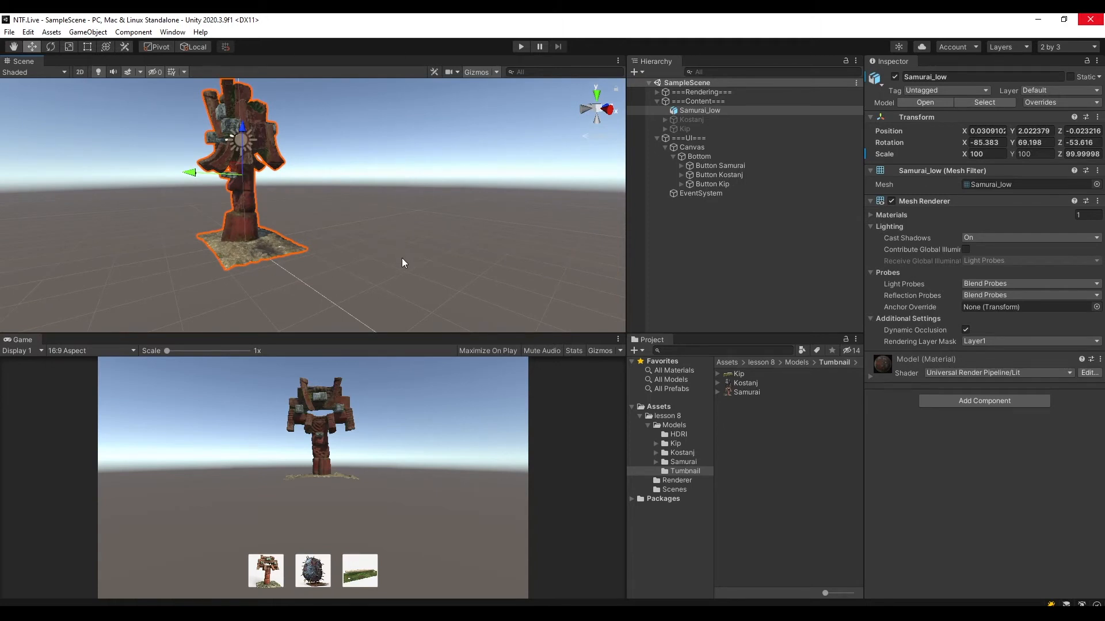
middle_click_drag(291, 200, 432, 200)
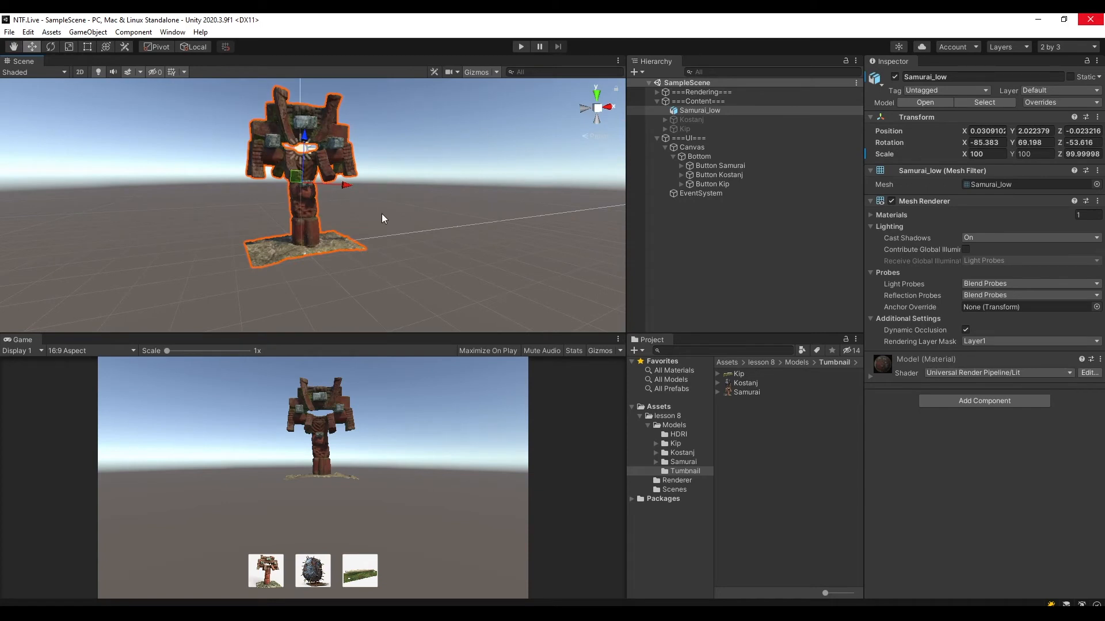
Examine the HDRI-Heaven text asset and the import settings of the rooitou_park_1k texture in the Models folder's HDRI subfolder.
left_click(681, 432)
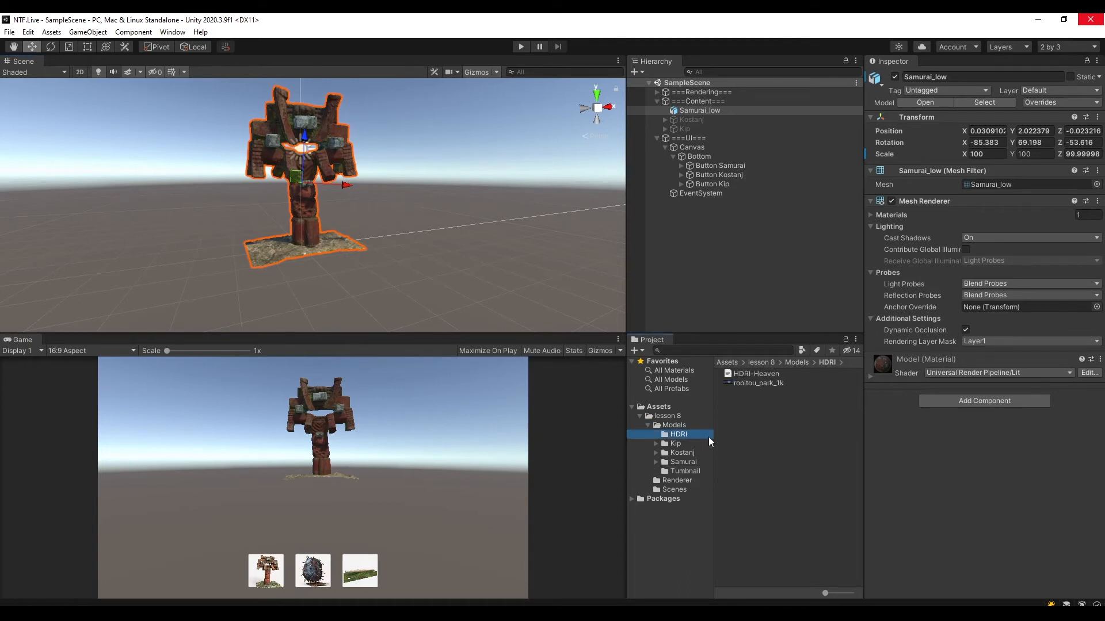
left_click(758, 375)
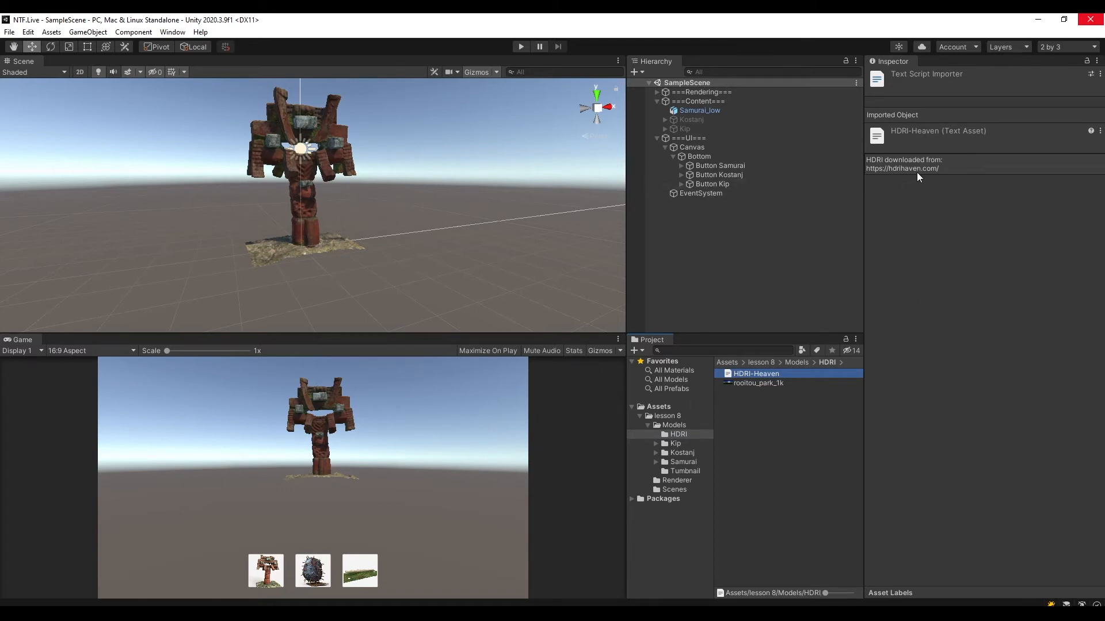
left_click(803, 466)
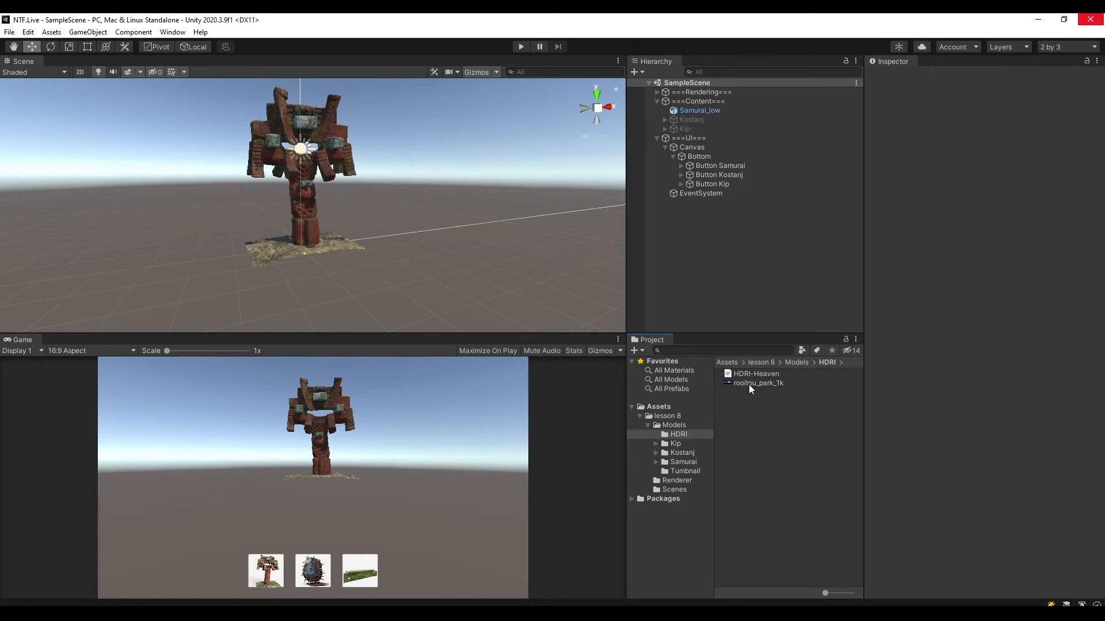
left_click(784, 384)
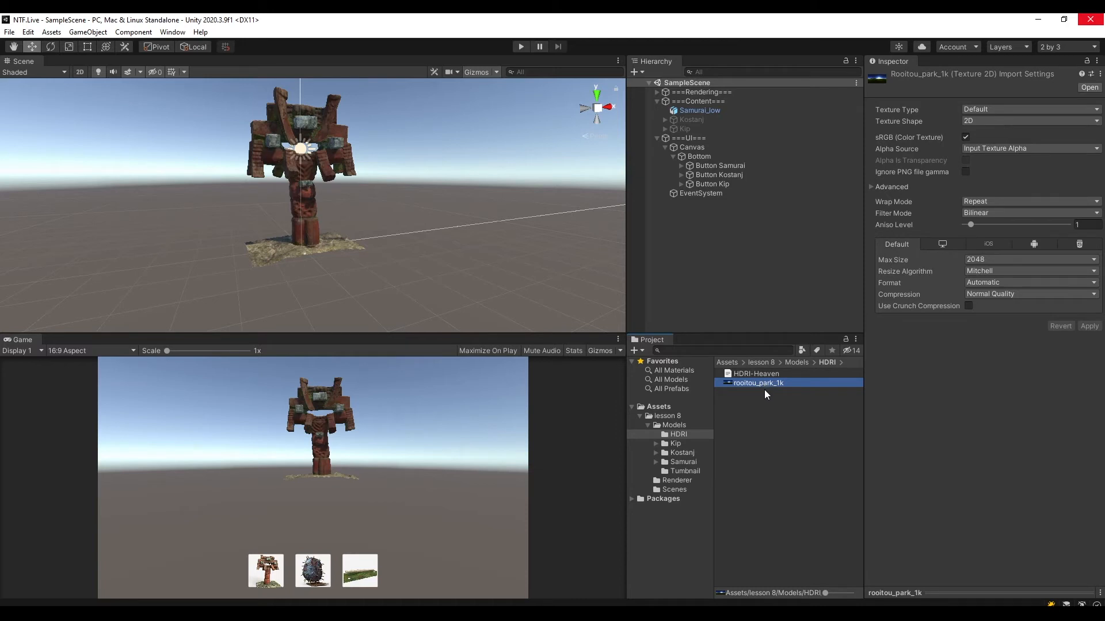
Change the rooitou_park_1k texture's shape to Cube and apply the import settings.
left_click(991, 120)
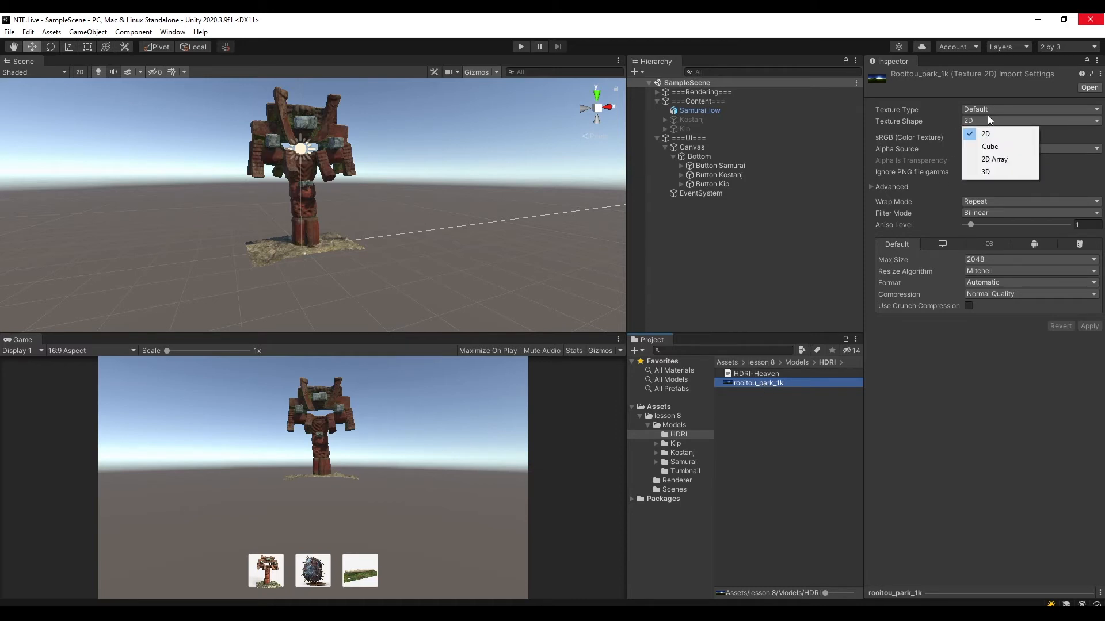
left_click(994, 148)
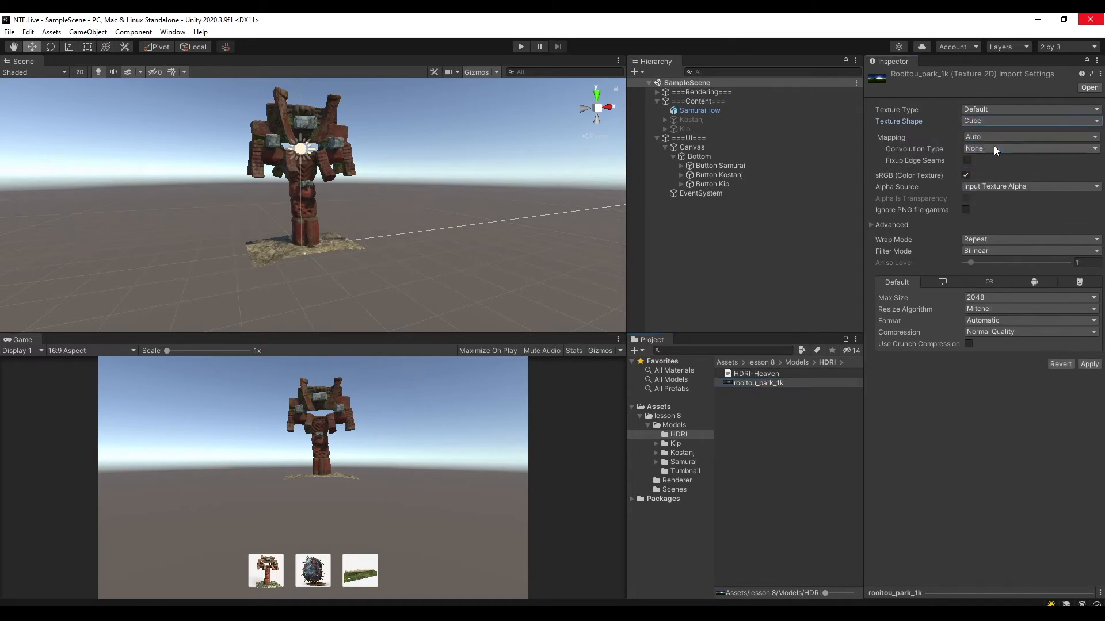
left_click(1089, 366)
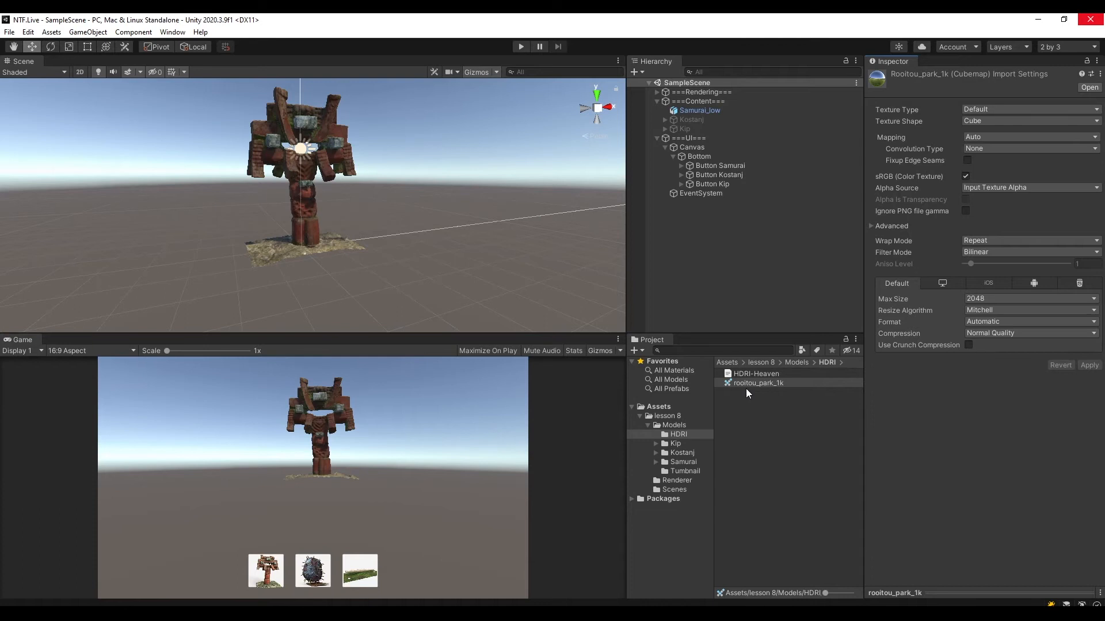
Create a new material named HDRI in the Models folder's HDRI subfolder.
left_click(764, 432)
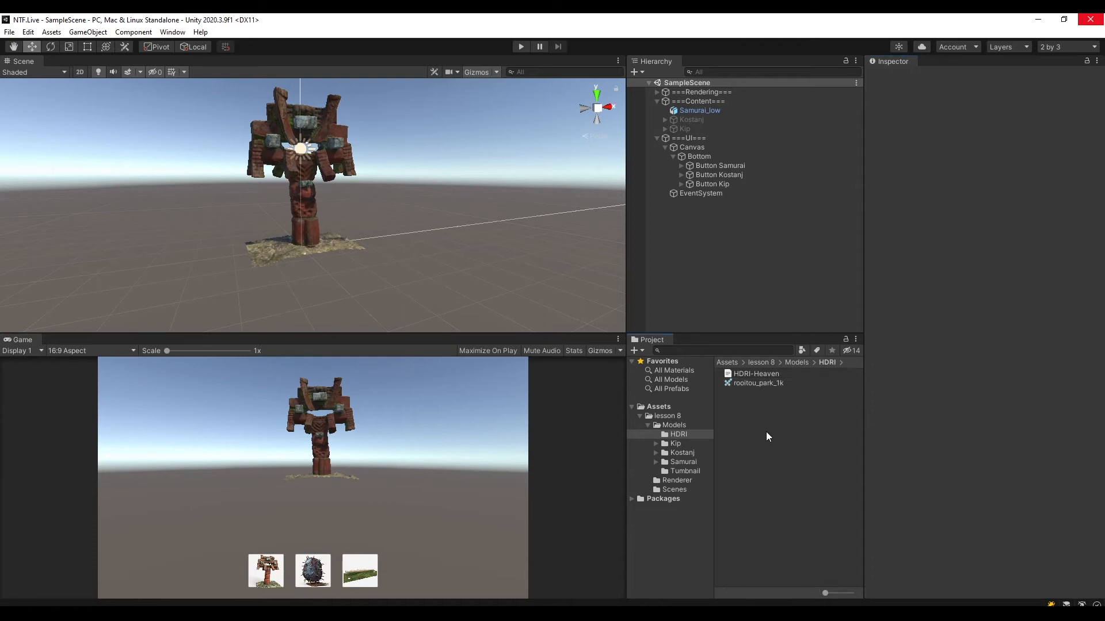
right_click(742, 403)
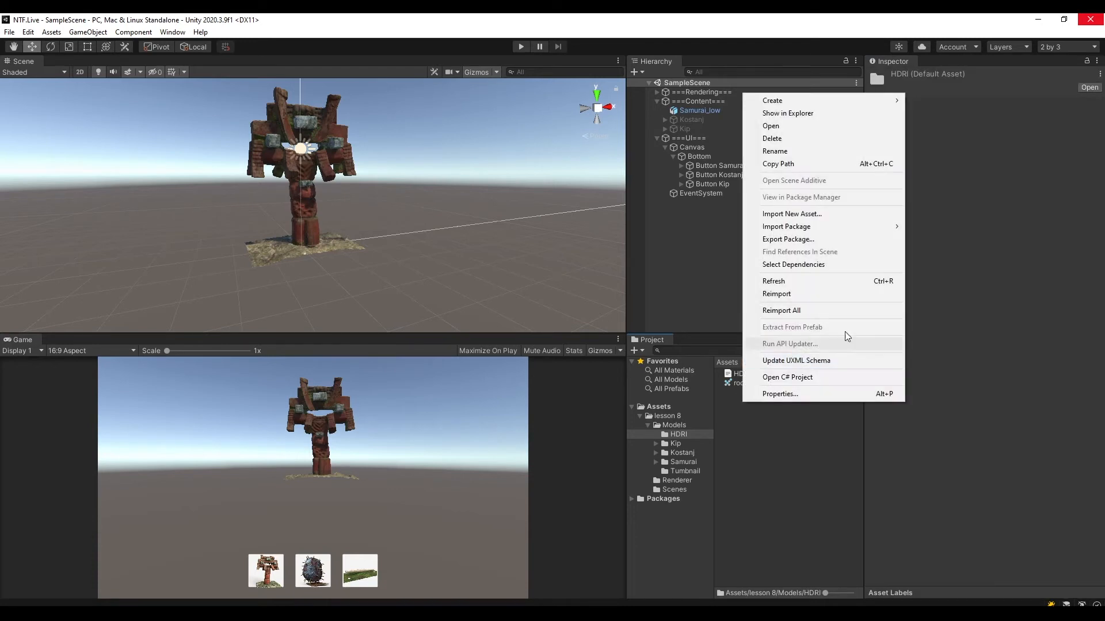
mouse_move(824, 105)
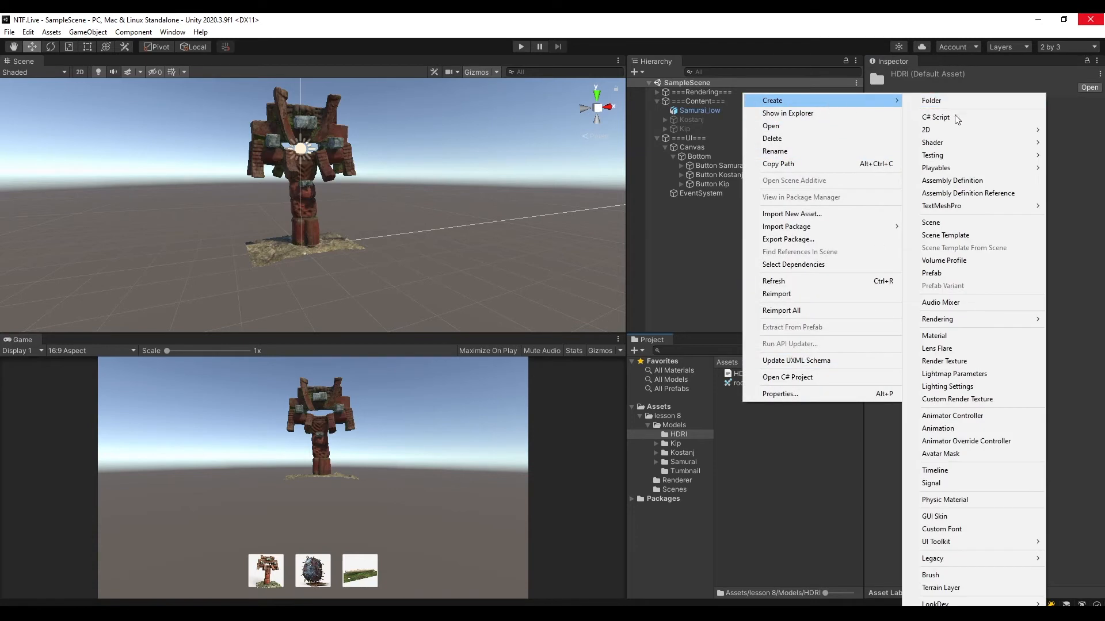
left_click(947, 336)
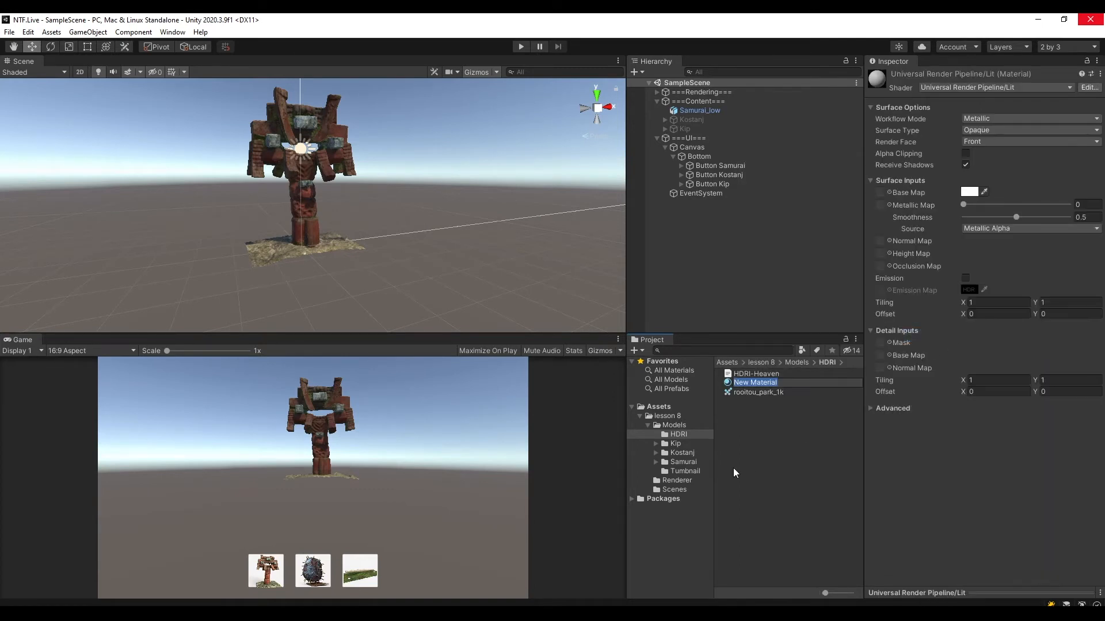
type("HDRI")
key("Return")
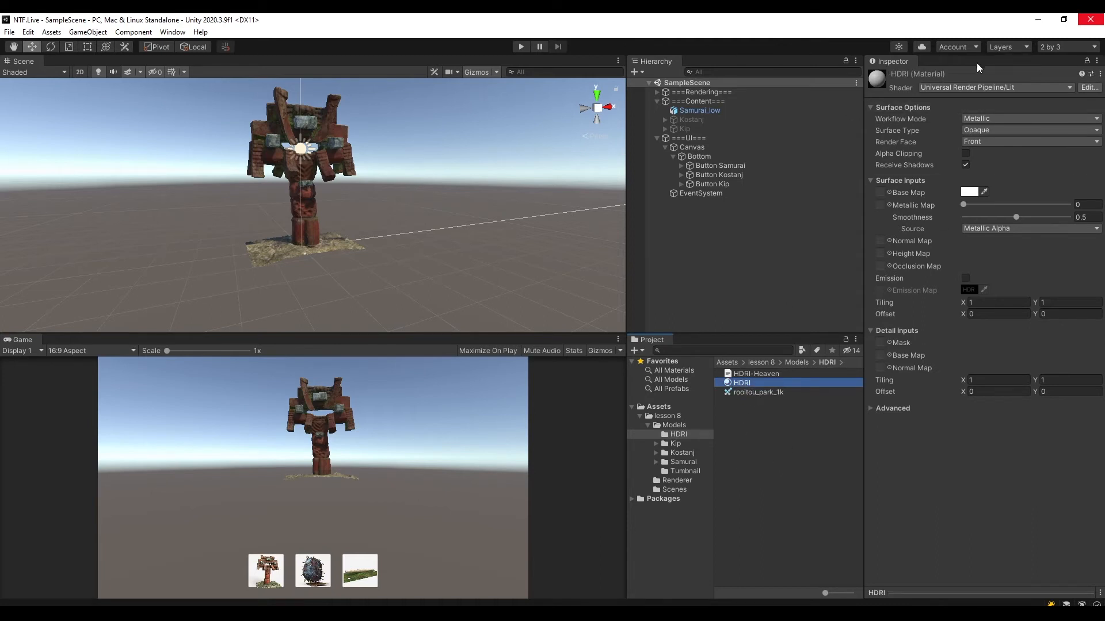
Set the HDRI material's shader to Skybox/Cubemap and assign rooitou_park_1k as its cubemap.
left_click(956, 86)
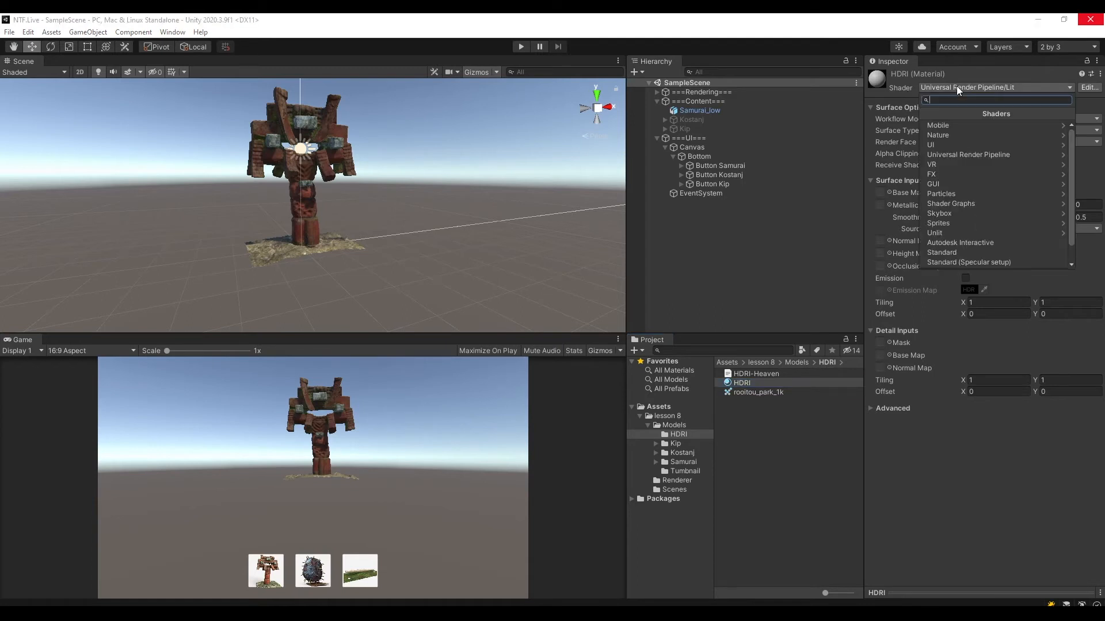
left_click(947, 213)
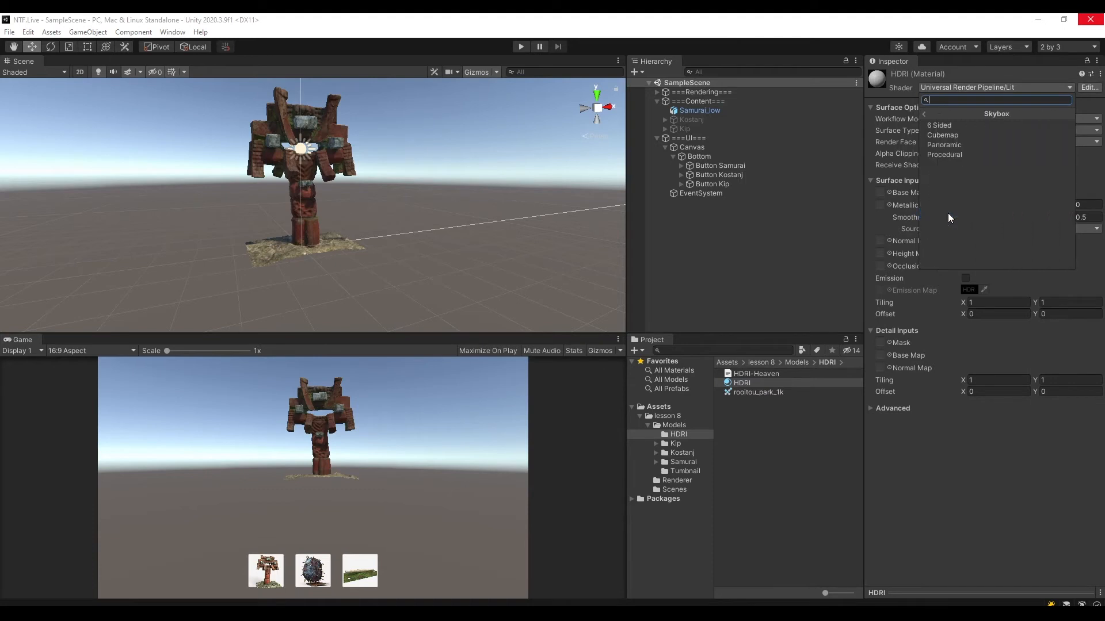
left_click(965, 136)
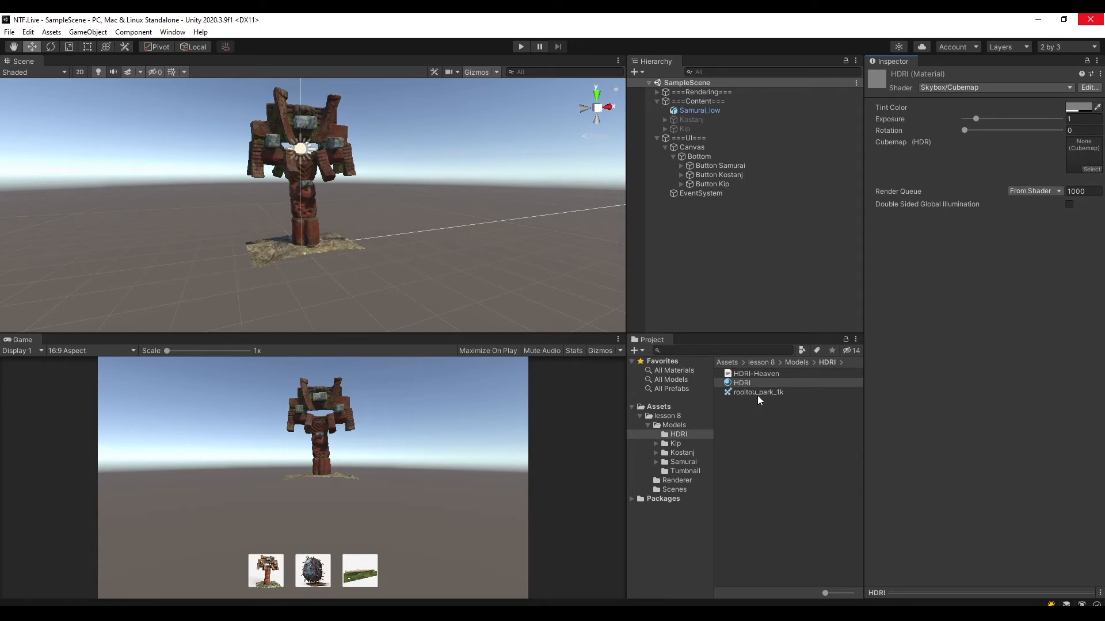
left_click_drag(751, 392, 1091, 158)
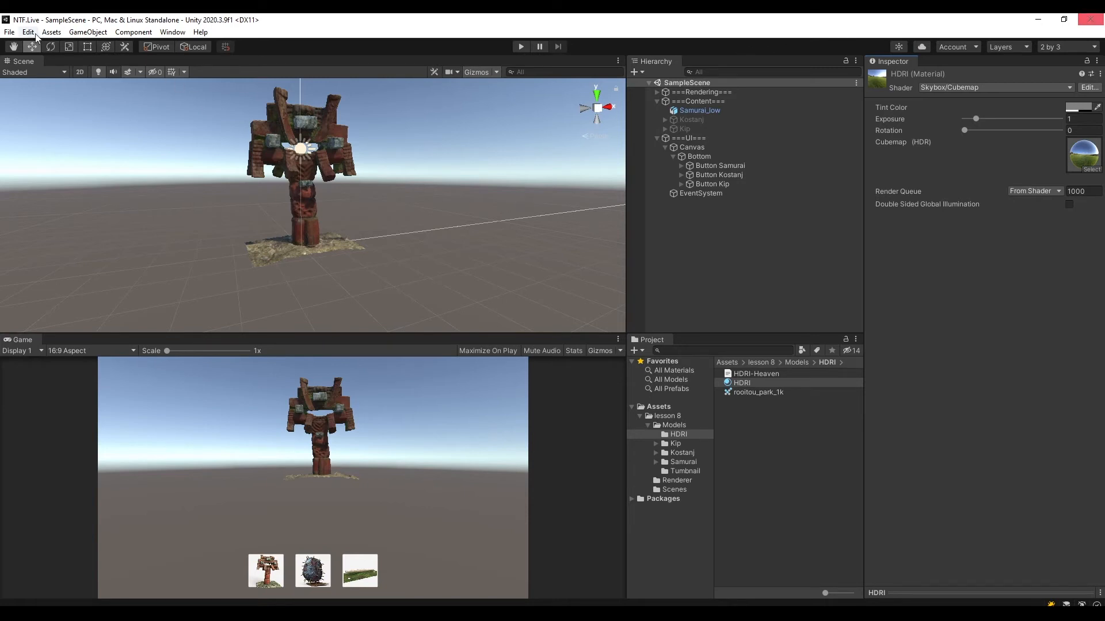
Undock and close the Scene view, reopen it and dock it above the Game view.
left_click(168, 33)
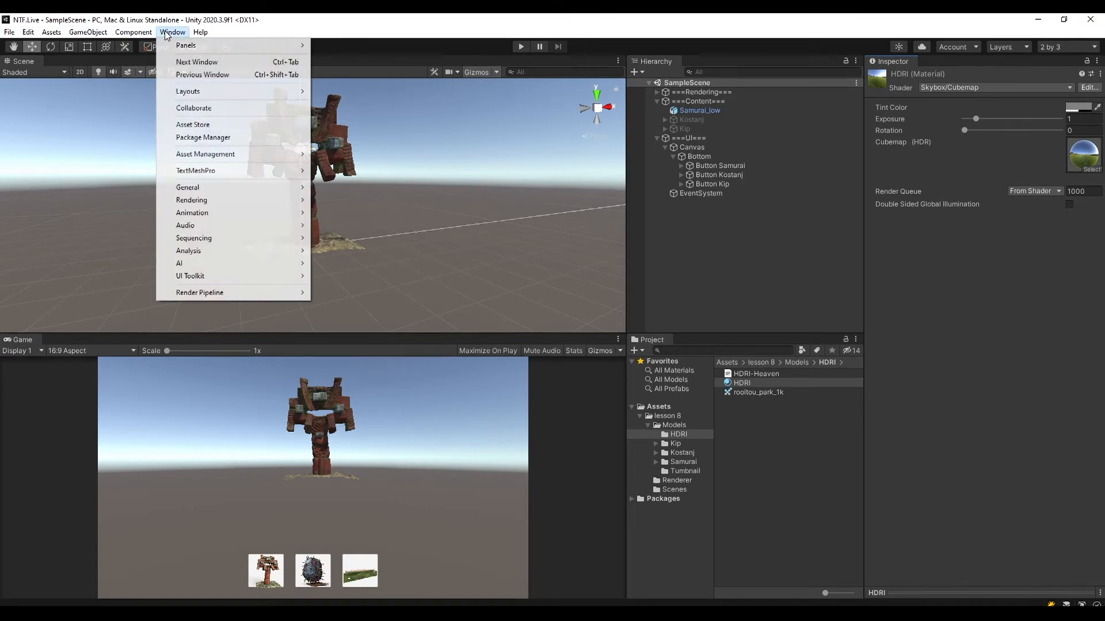
left_click(479, 15)
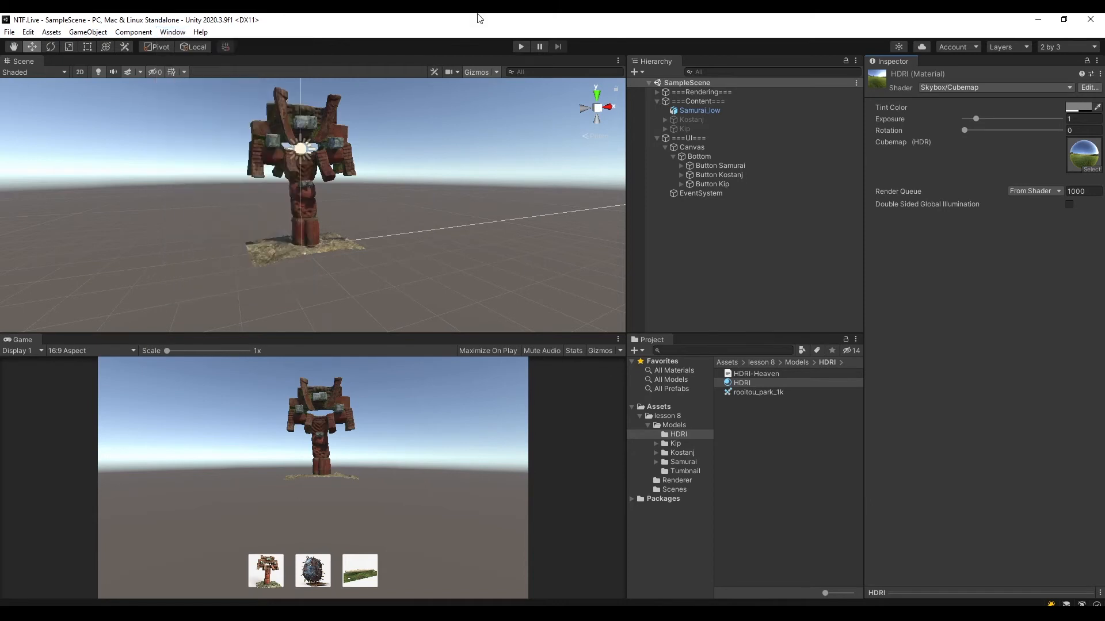
left_click_drag(21, 61, 277, 240)
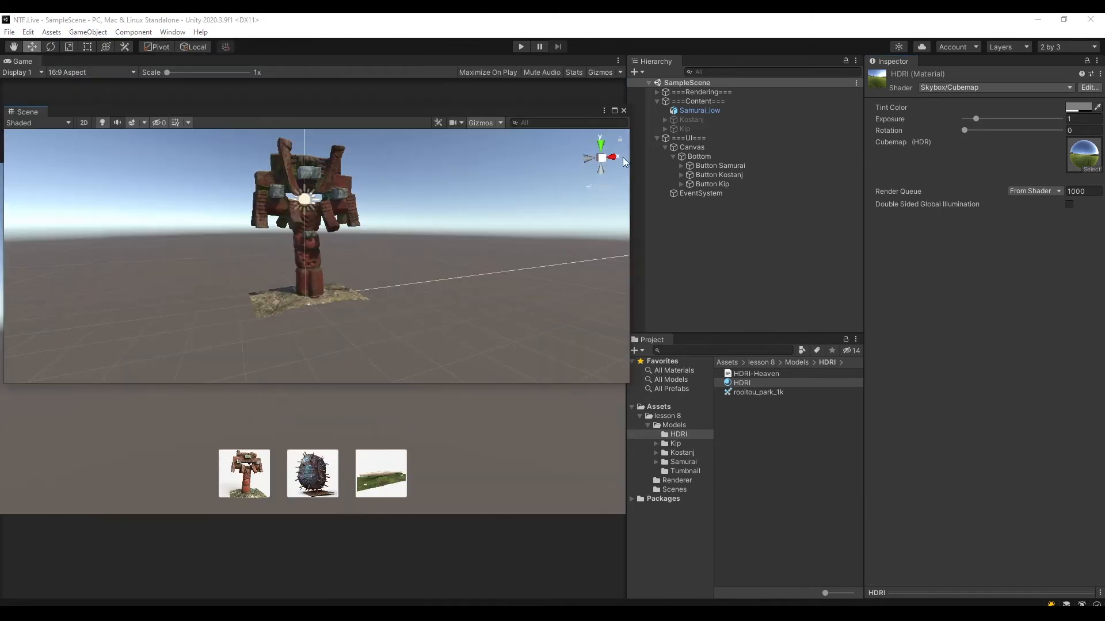
left_click(622, 110)
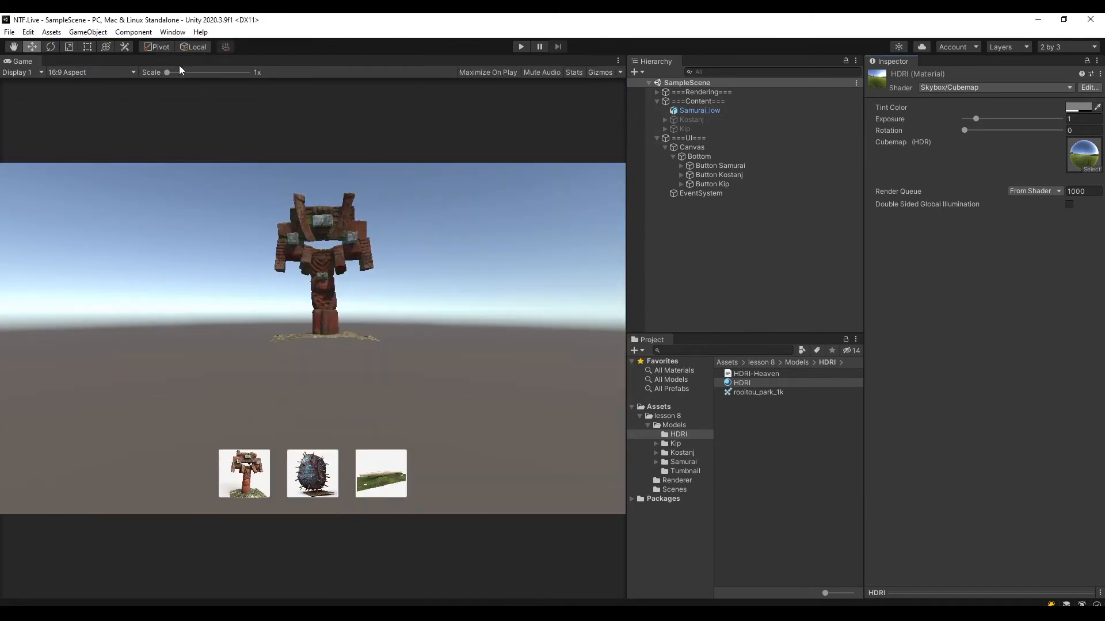
left_click(172, 33)
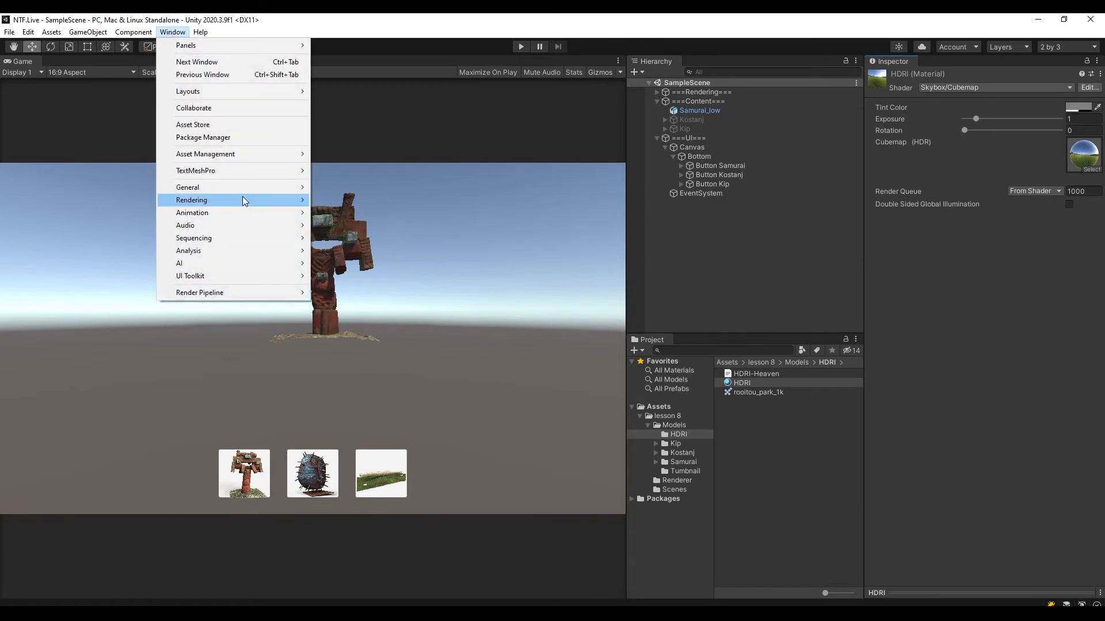
mouse_move(229, 185)
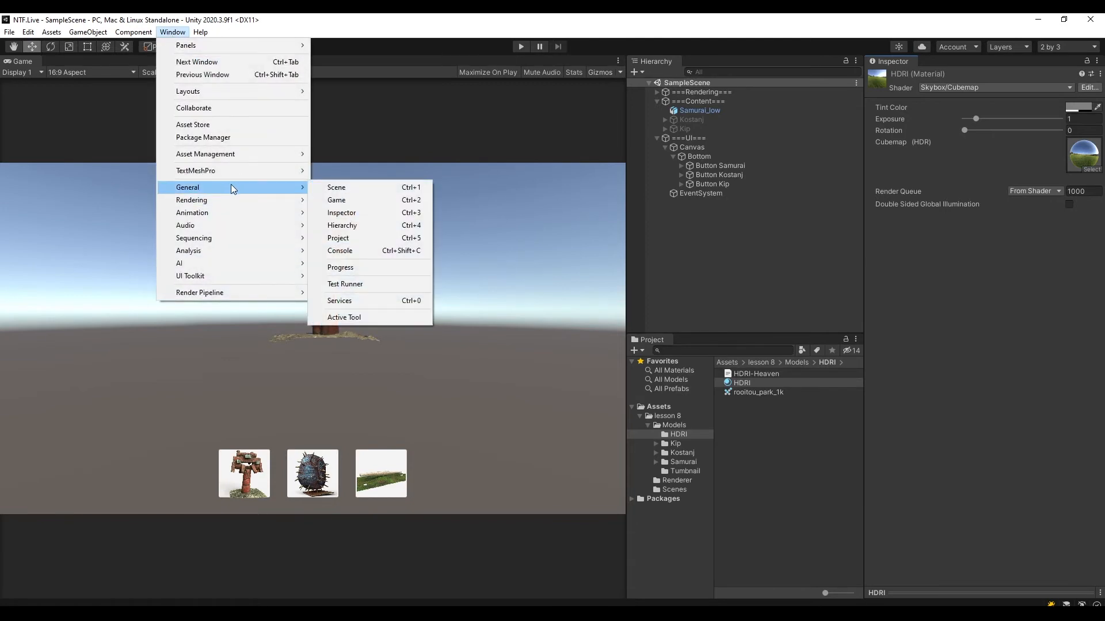
left_click(337, 187)
left_click_drag(391, 69, 388, 89)
left_click_drag(441, 238, 439, 335)
Assign the HDRI material as the skybox material in the Lighting environment settings and close the Lighting window.
left_click(173, 32)
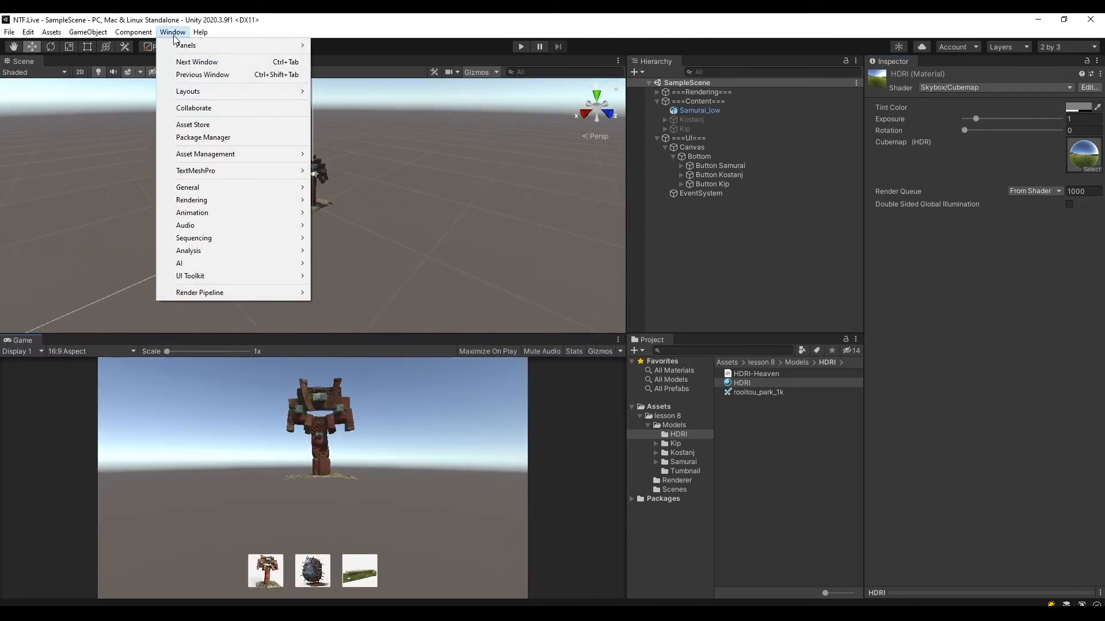
mouse_move(215, 198)
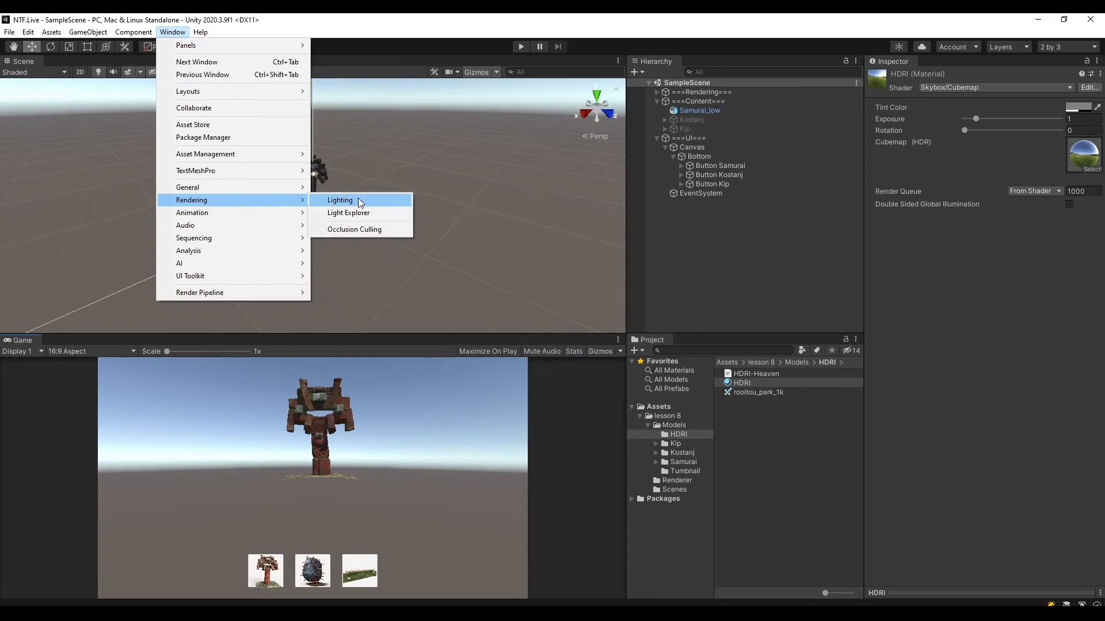
left_click(340, 200)
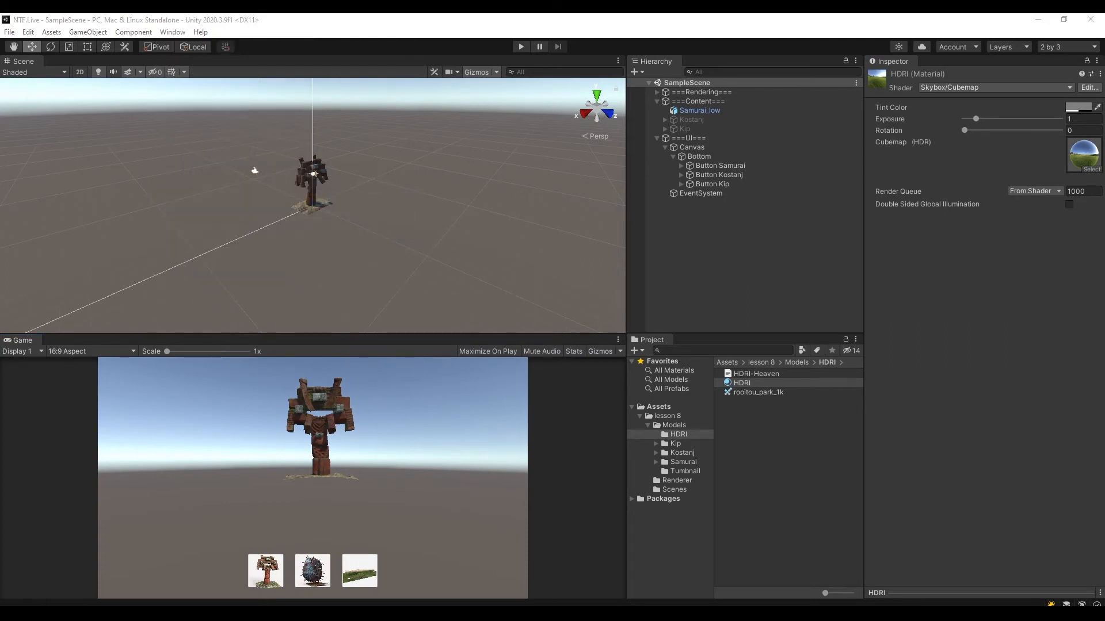
left_click_drag(357, 117, 200, 137)
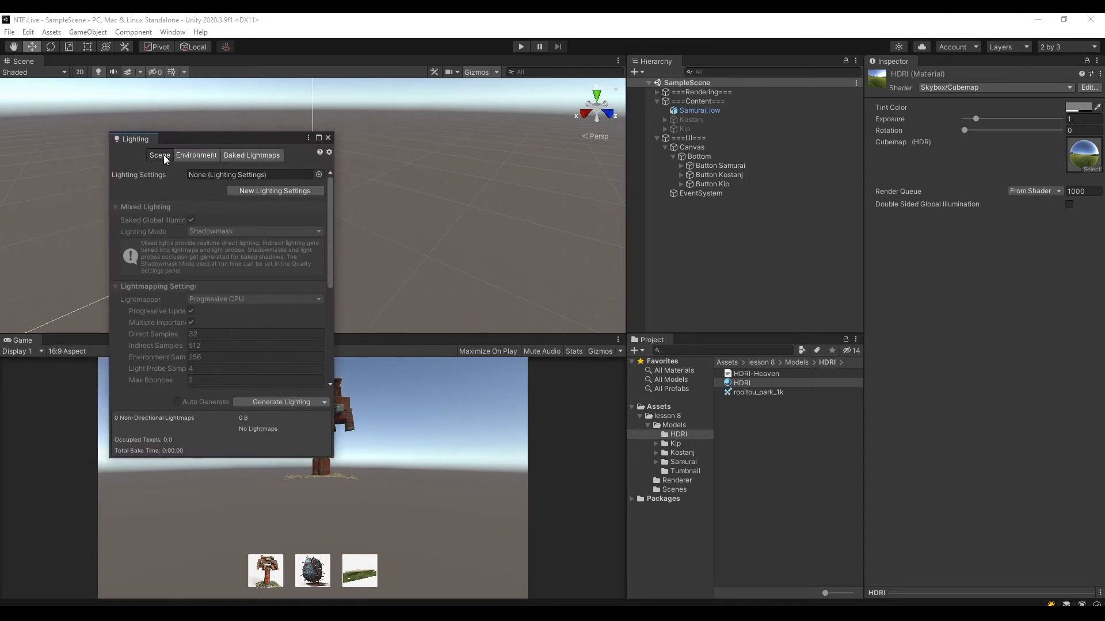
left_click(197, 156)
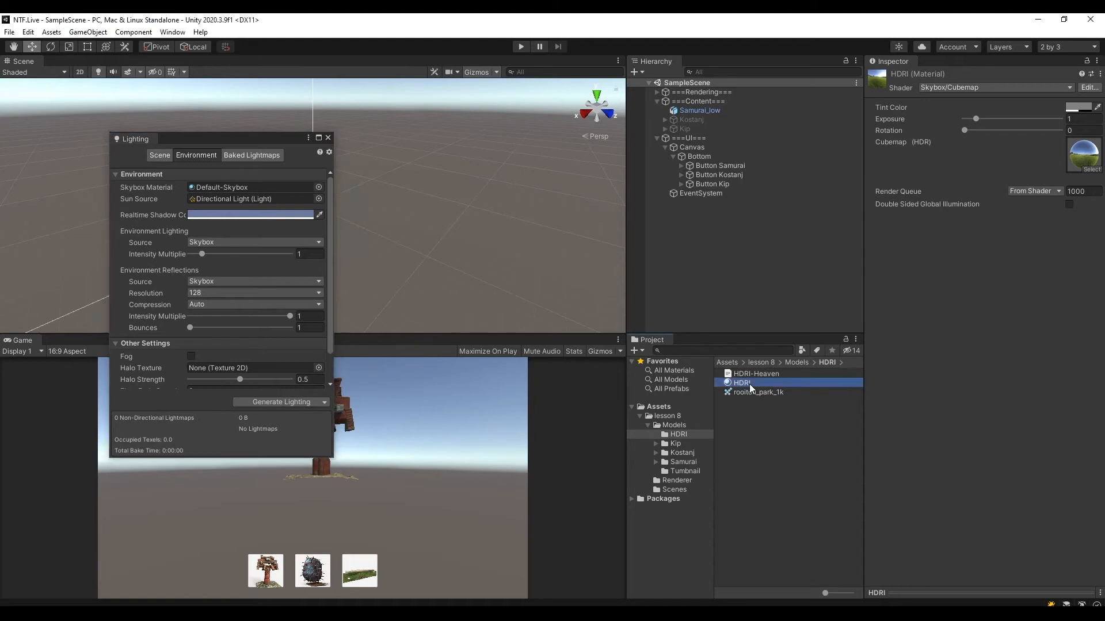
left_click_drag(749, 384, 226, 188)
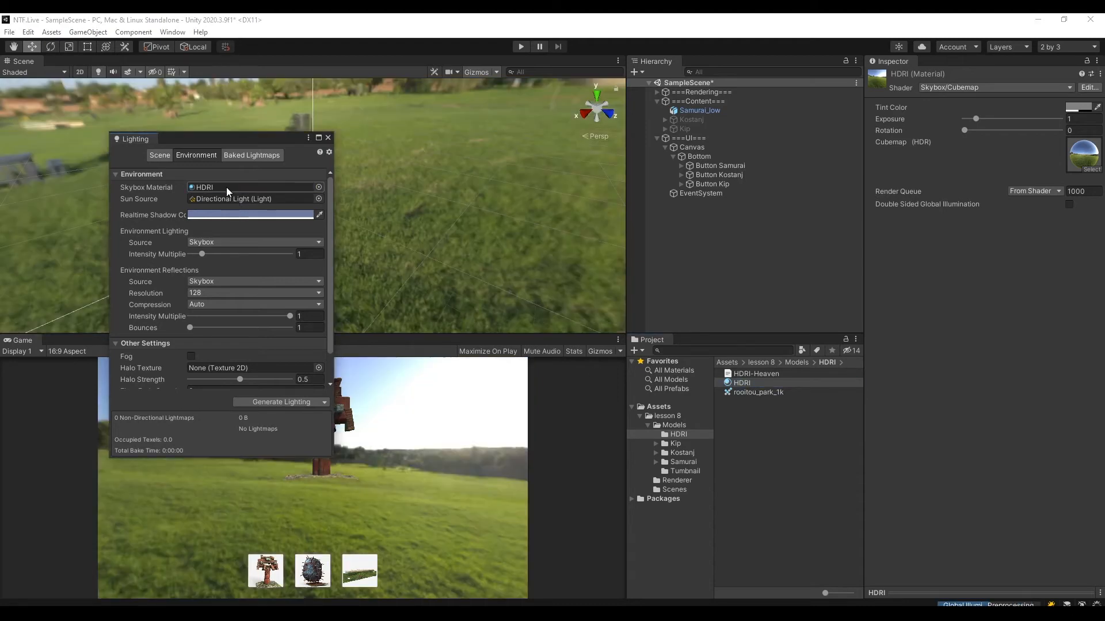
left_click(328, 138)
Inspect the Samurai model against the new skybox from several angles and save the scene.
left_click_drag(486, 254, 479, 163, "alt")
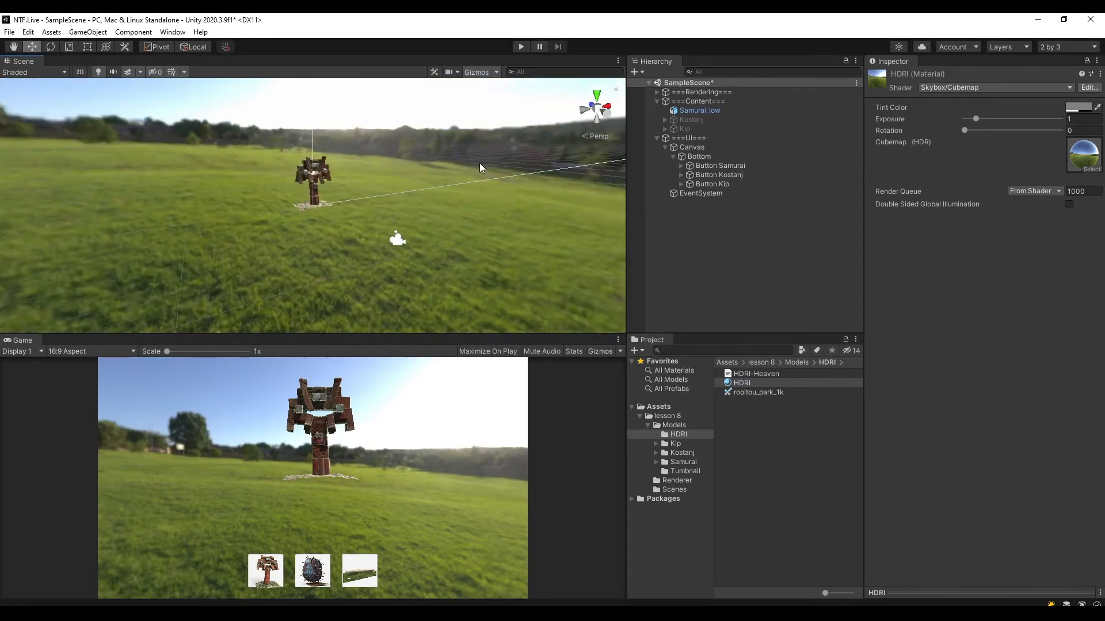
scroll(431, 229, "up", 5)
scroll(451, 238, "up", 2)
left_click_drag(452, 239, 463, 173, "alt")
left_click(749, 373)
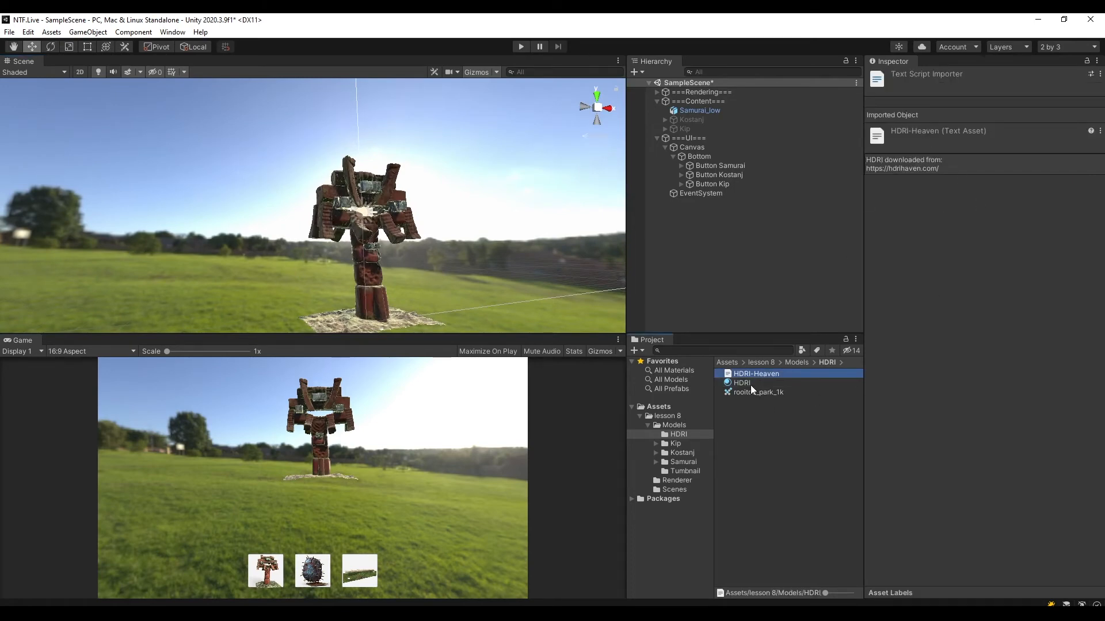
left_click_drag(409, 163, 458, 202, "alt")
middle_click_drag(457, 203, 419, 230)
left_click_drag(419, 231, 357, 188, "alt")
key("ctrl+s")
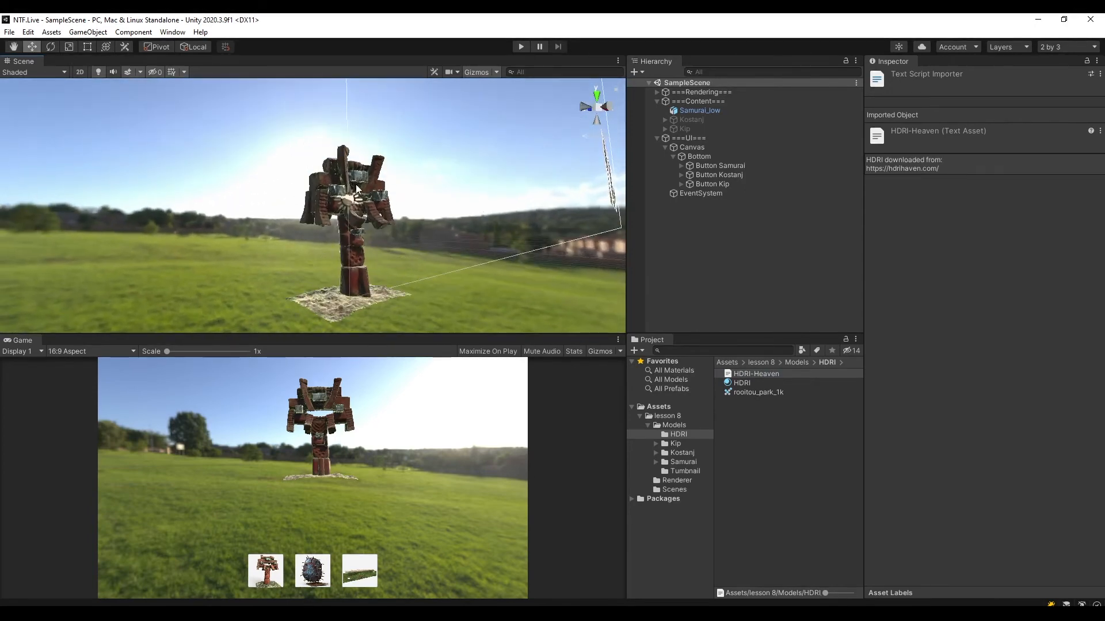
left_click_drag(474, 197, 380, 230, "alt")
left_click_drag(518, 270, 481, 175, "alt")
middle_click_drag(504, 179, 450, 208)
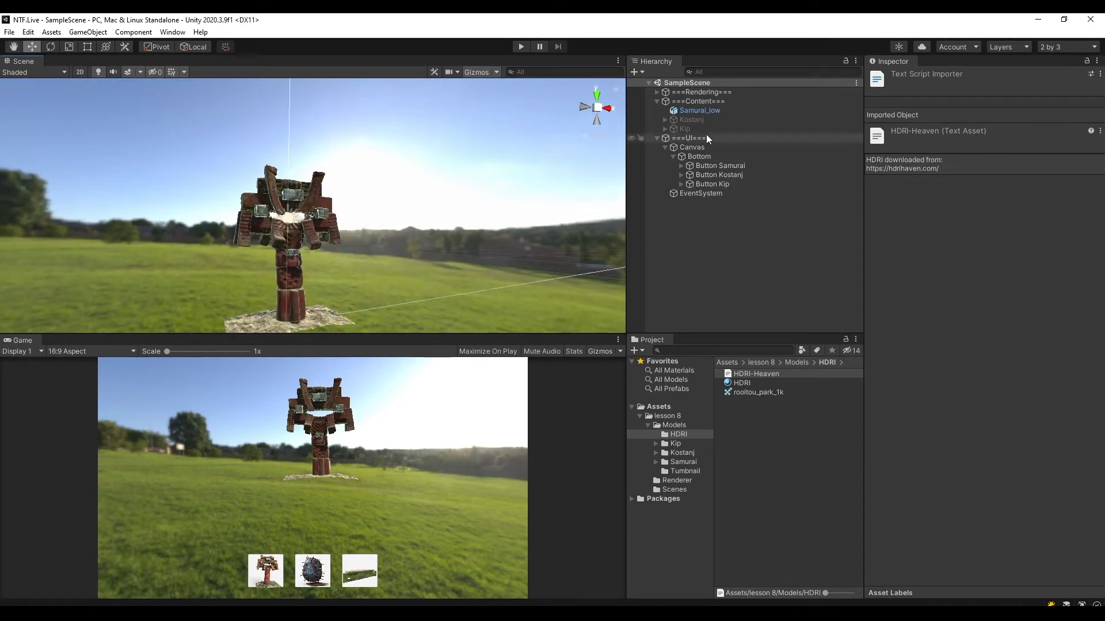
Expand the ===Rendering=== group and select its Directional Light.
left_click(657, 92)
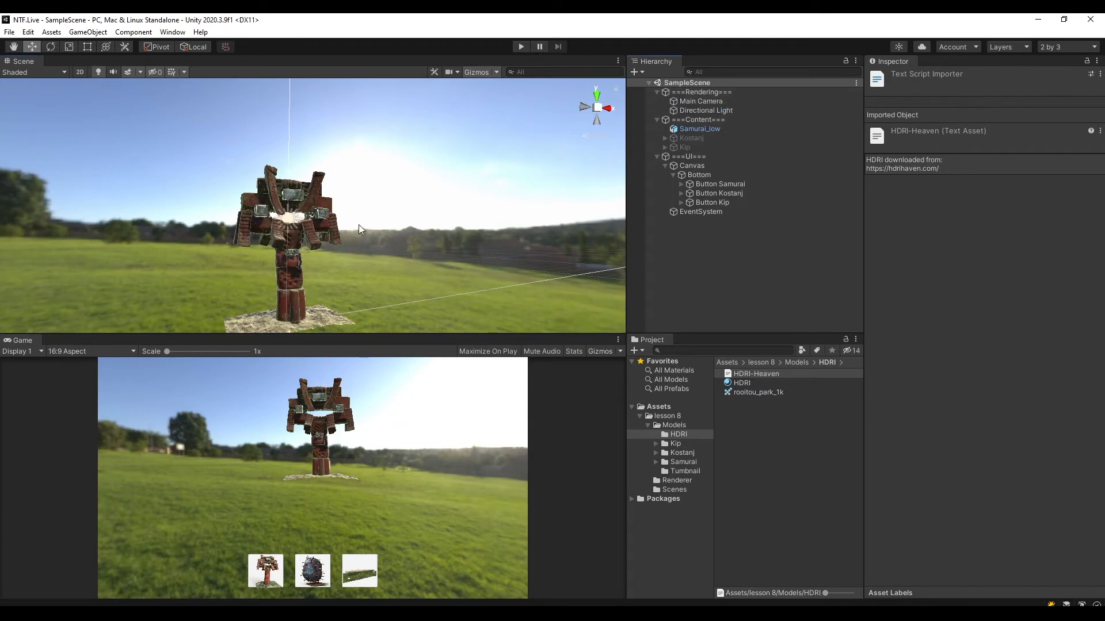
left_click(711, 110)
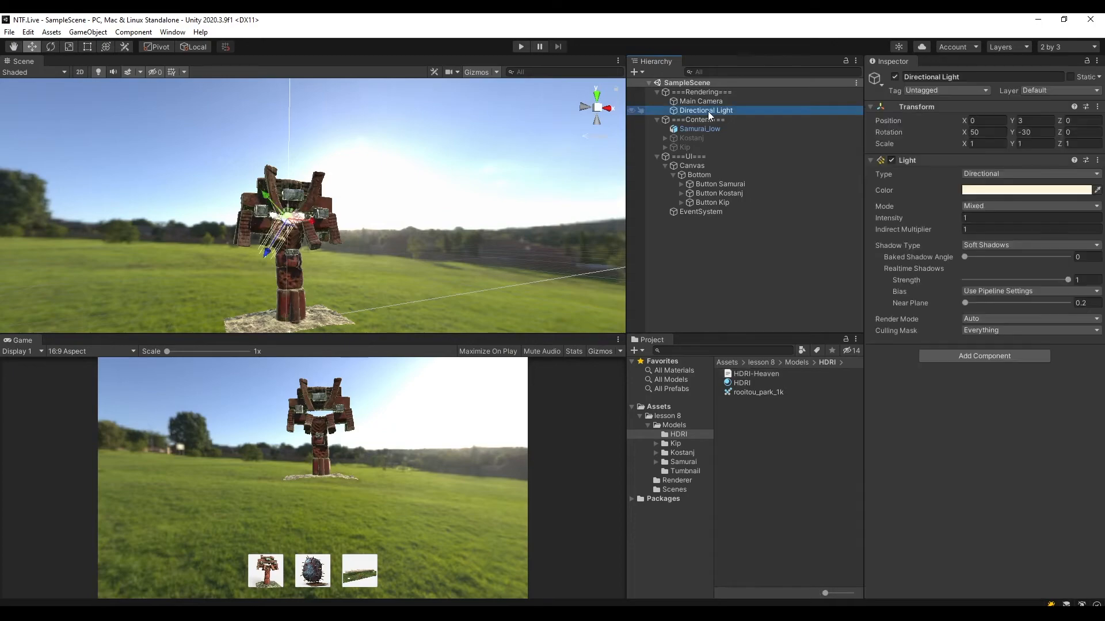
left_click_drag(471, 190, 367, 220, "alt")
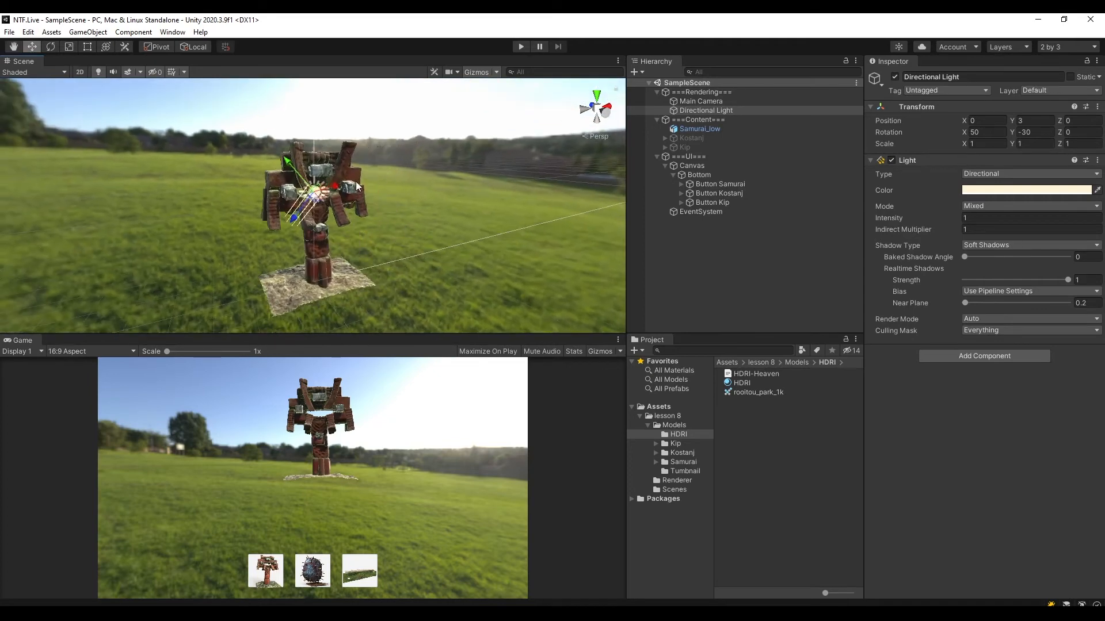
left_click(699, 92)
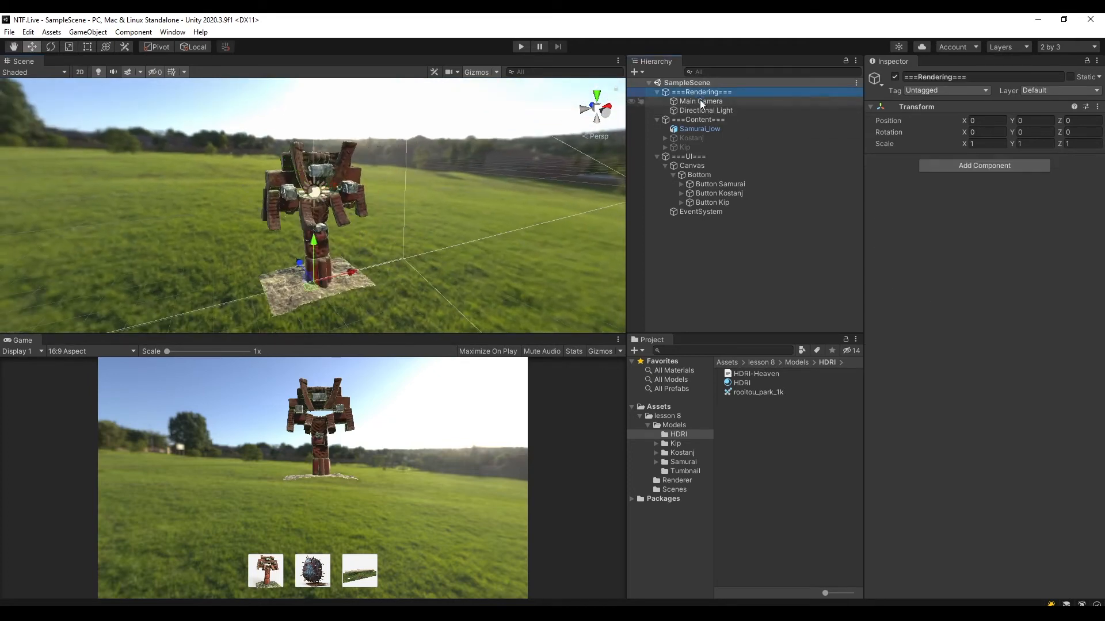
left_click(699, 101)
left_click(693, 110)
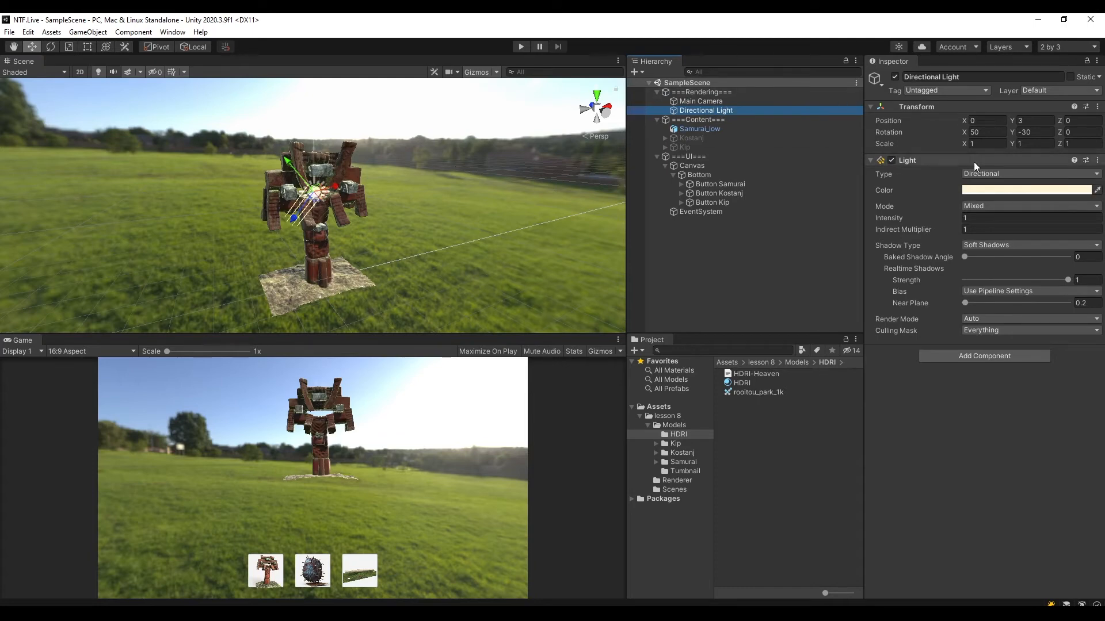
Try a saturated blue color with an intensity of 23.03 on the Directional Light, and undo both changes.
left_click(993, 191)
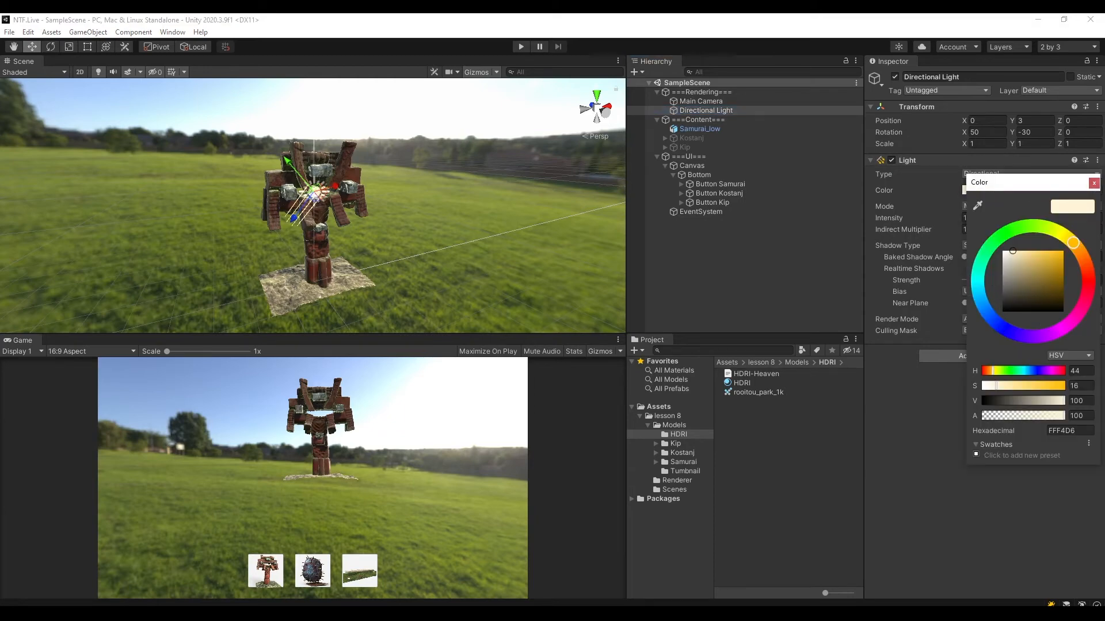
left_click_drag(1008, 332, 989, 315)
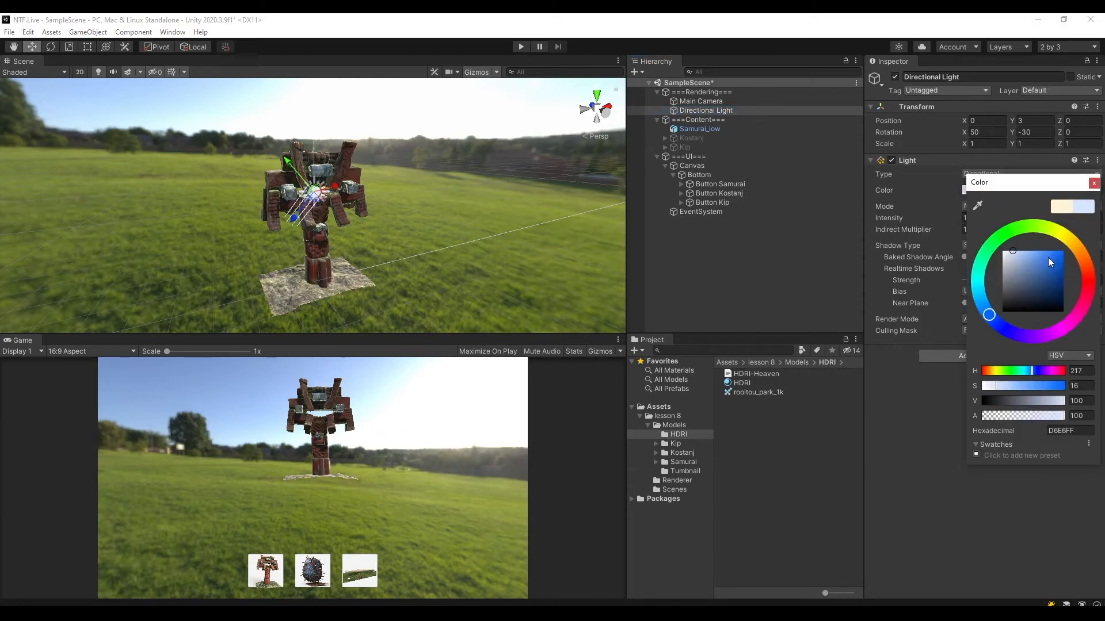
left_click_drag(1048, 257, 1067, 247)
left_click(1093, 183)
left_click_drag(947, 217, 278, 198)
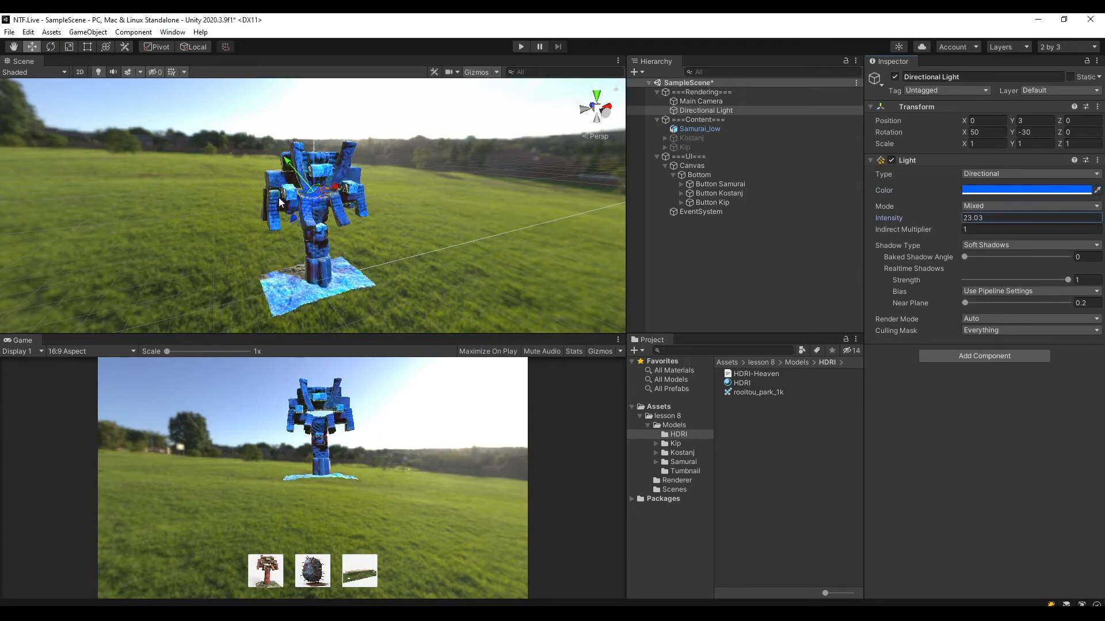
key("ctrl+z")
key("ctrl+z")
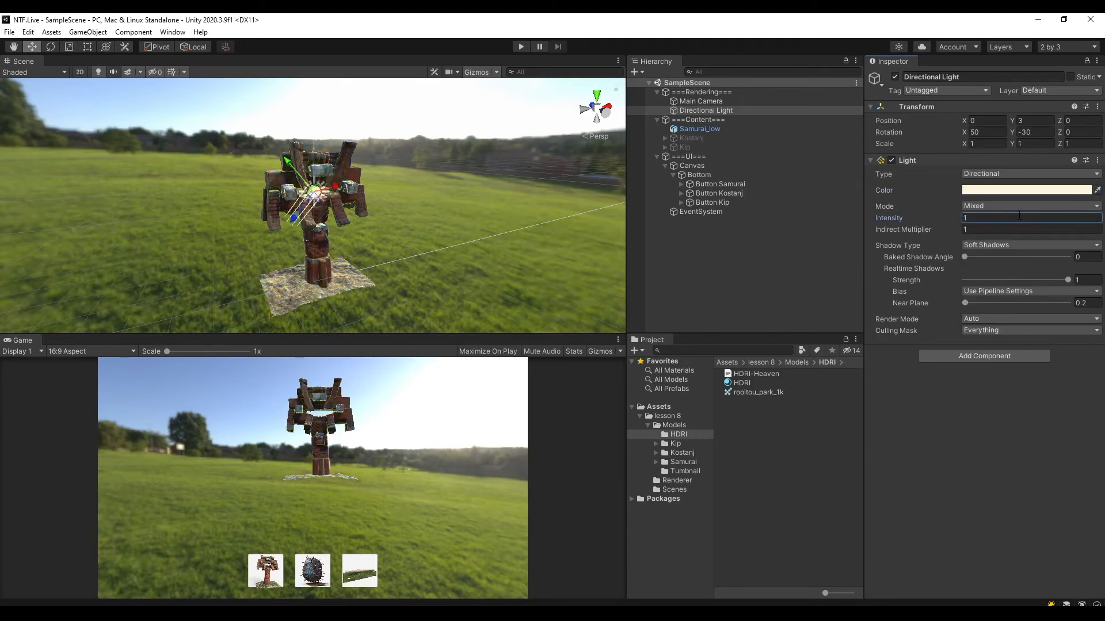
Change the Directional Light's color to white.
left_click(976, 191)
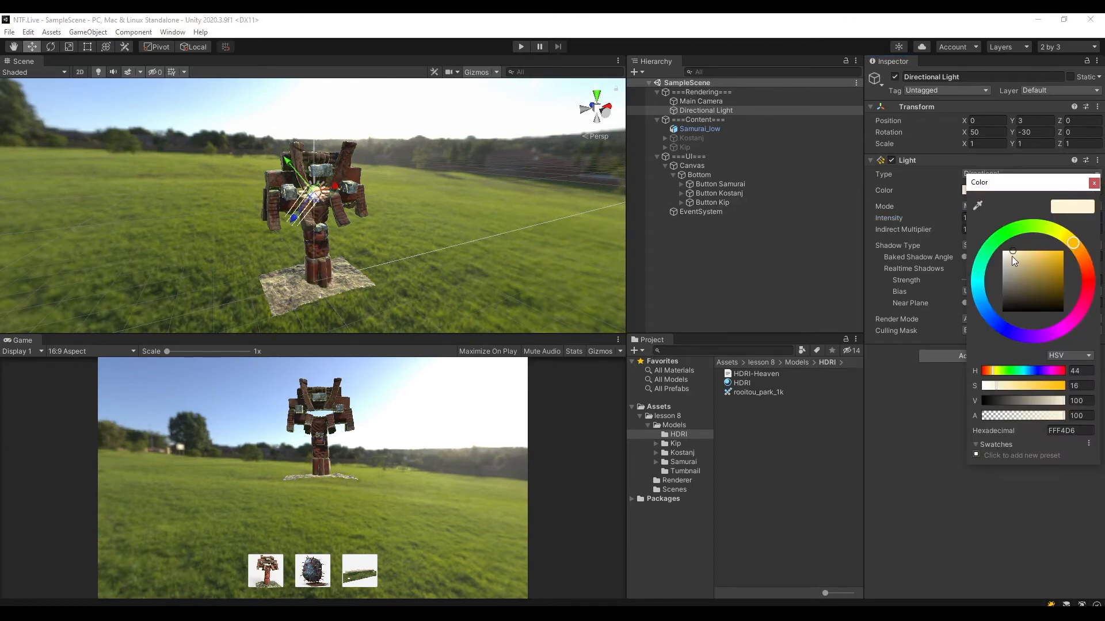
left_click_drag(1012, 257, 942, 216)
left_click(1093, 183)
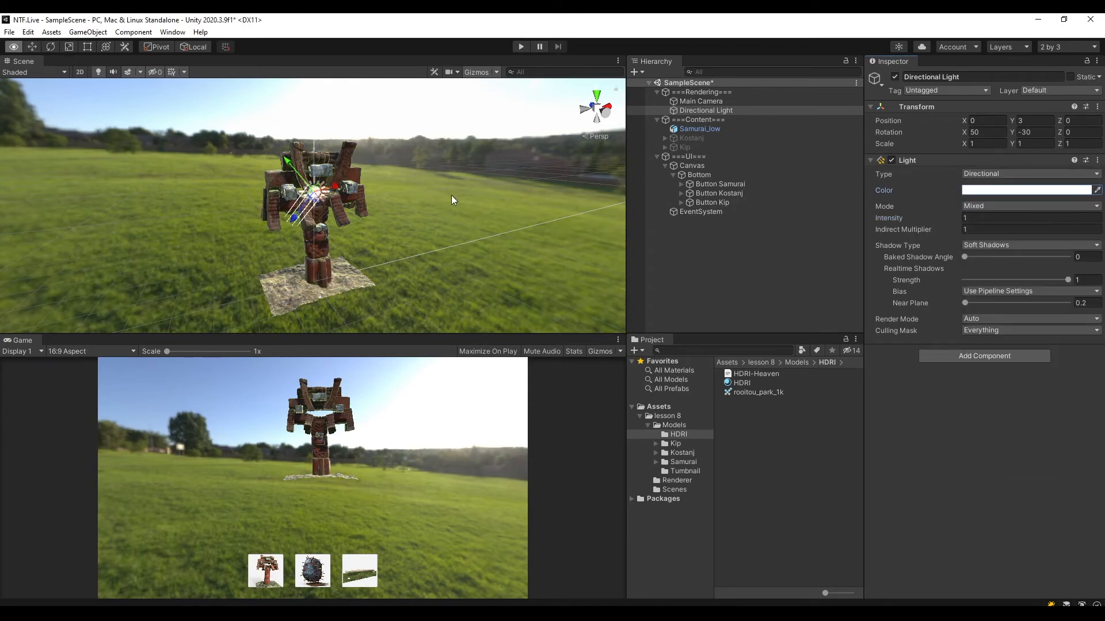
Align the Directional Light with a Scene view of the Samurai model from its opposite side, and save the scene.
left_click_drag(452, 195, 187, 204, "alt")
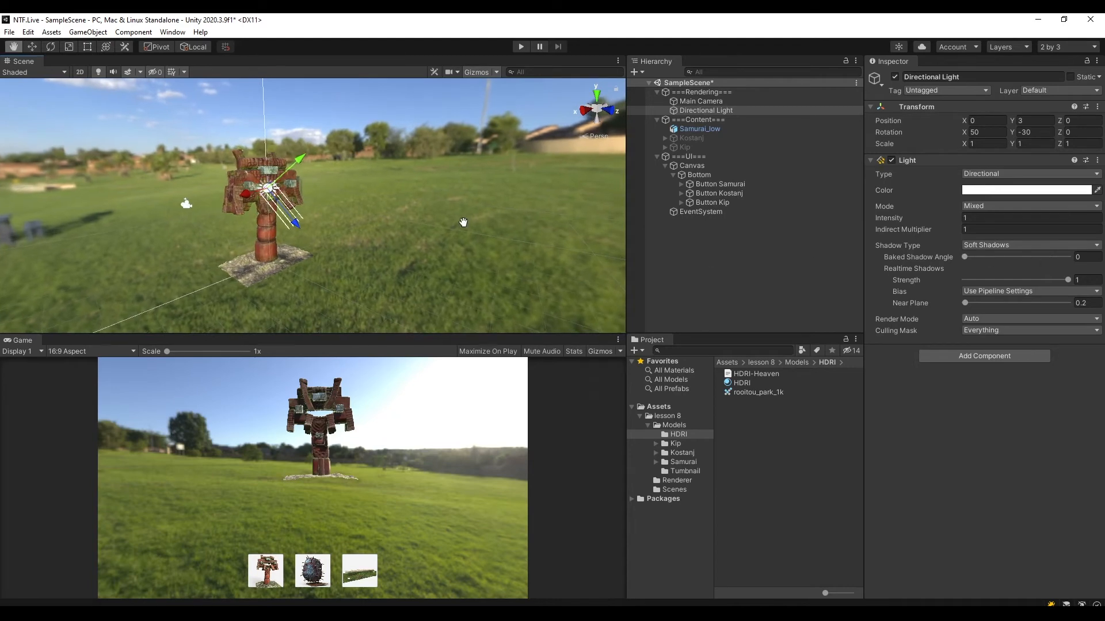
middle_click_drag(464, 222, 476, 222)
left_click(709, 110)
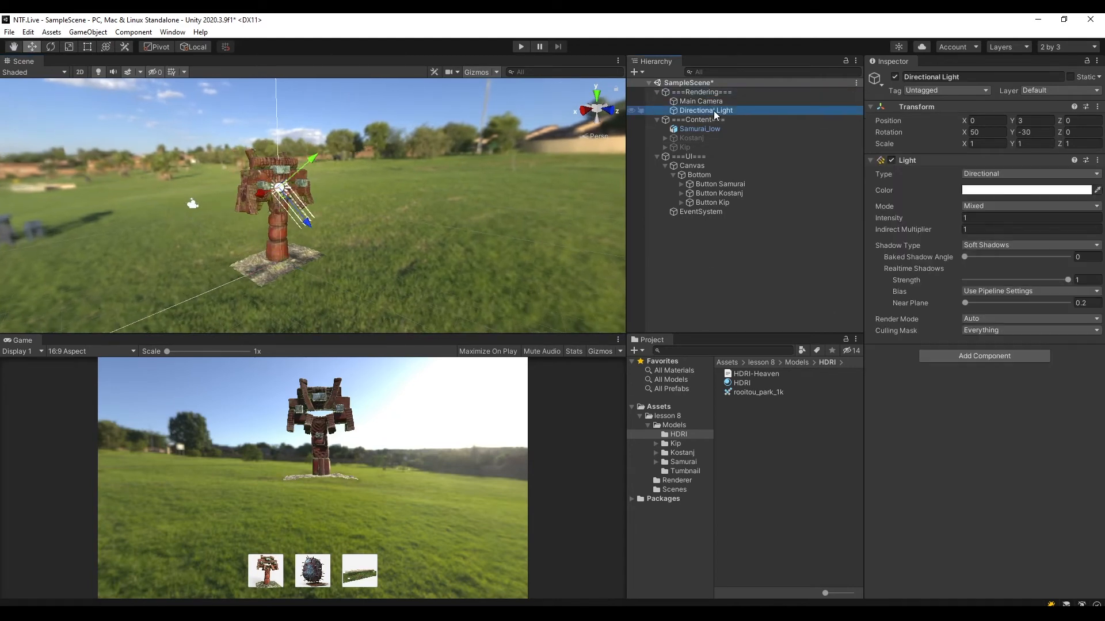
key("ctrl+s")
left_click(87, 33)
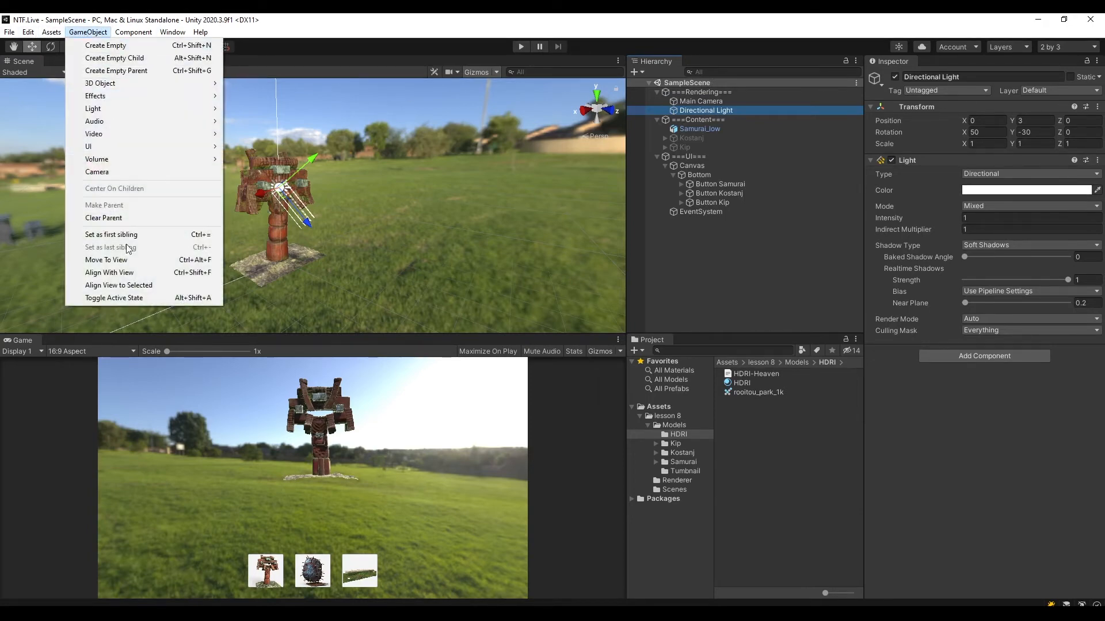
left_click(131, 274)
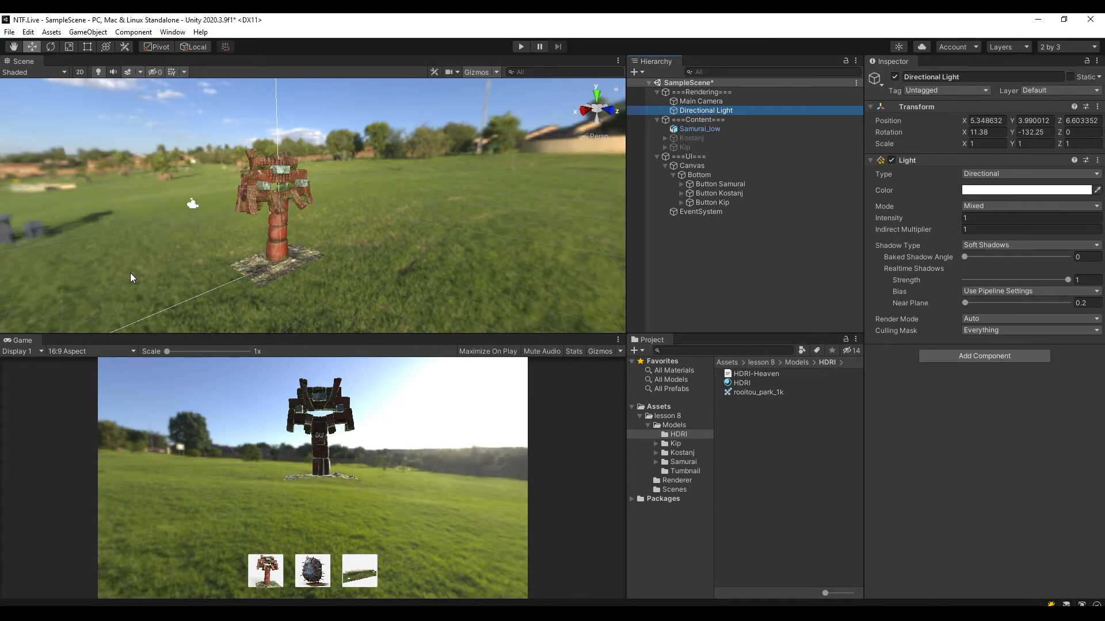
left_click_drag(485, 237, 764, 189, "alt")
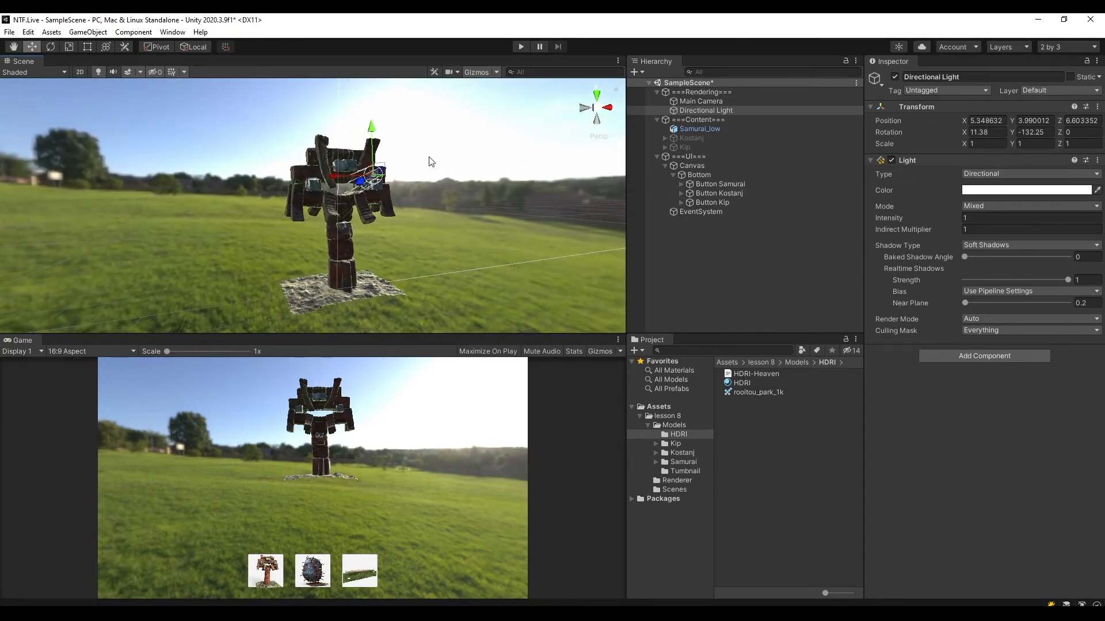
left_click_drag(429, 163, 419, 218, "alt")
key("ctrl+s")
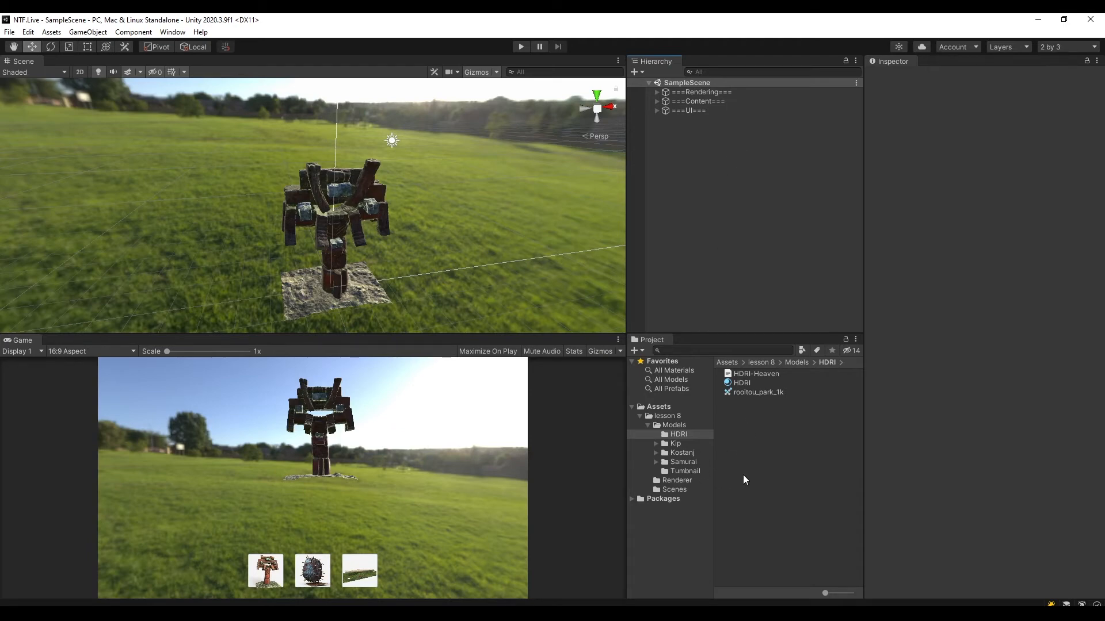
left_click(674, 426)
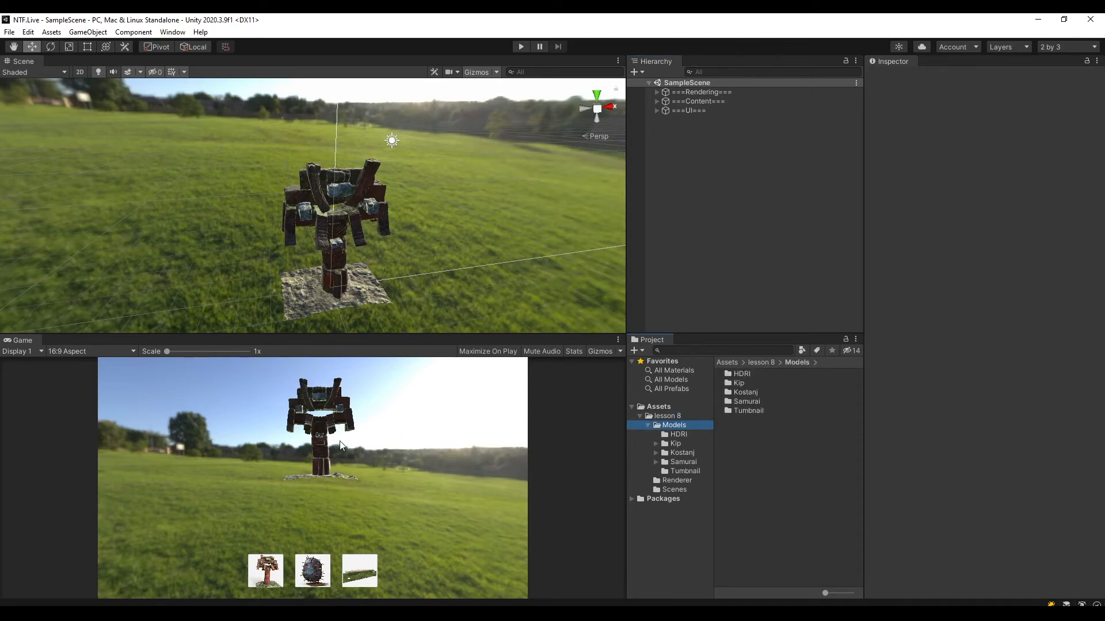
left_click_drag(420, 332, 423, 257)
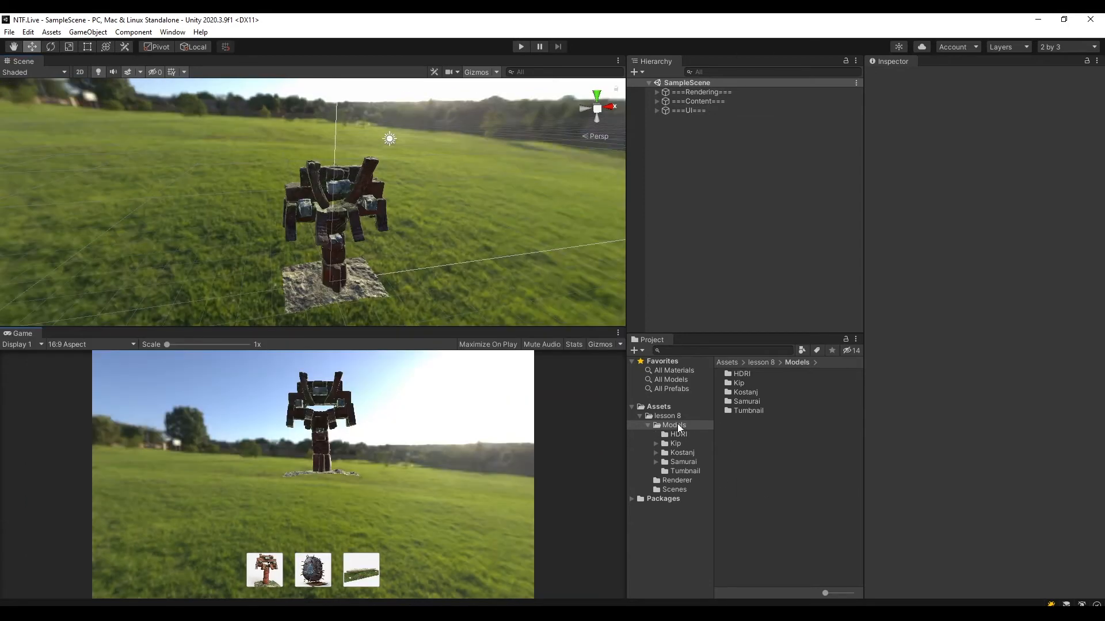
left_click(679, 426)
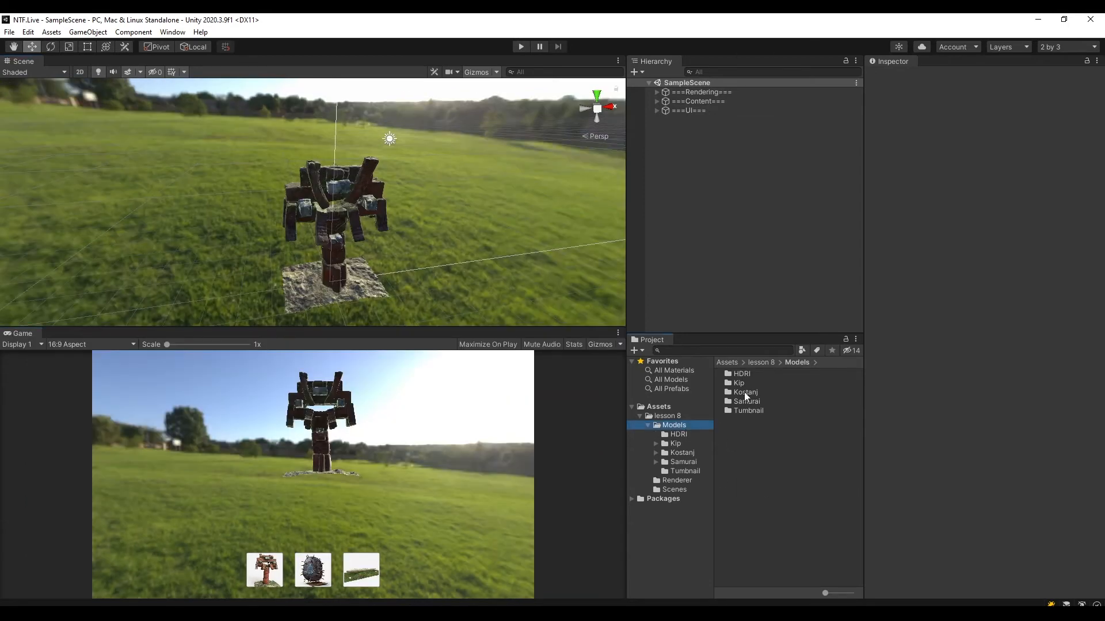
Create a Volume Profile asset named Volume in the Renderer folder.
left_click(677, 482)
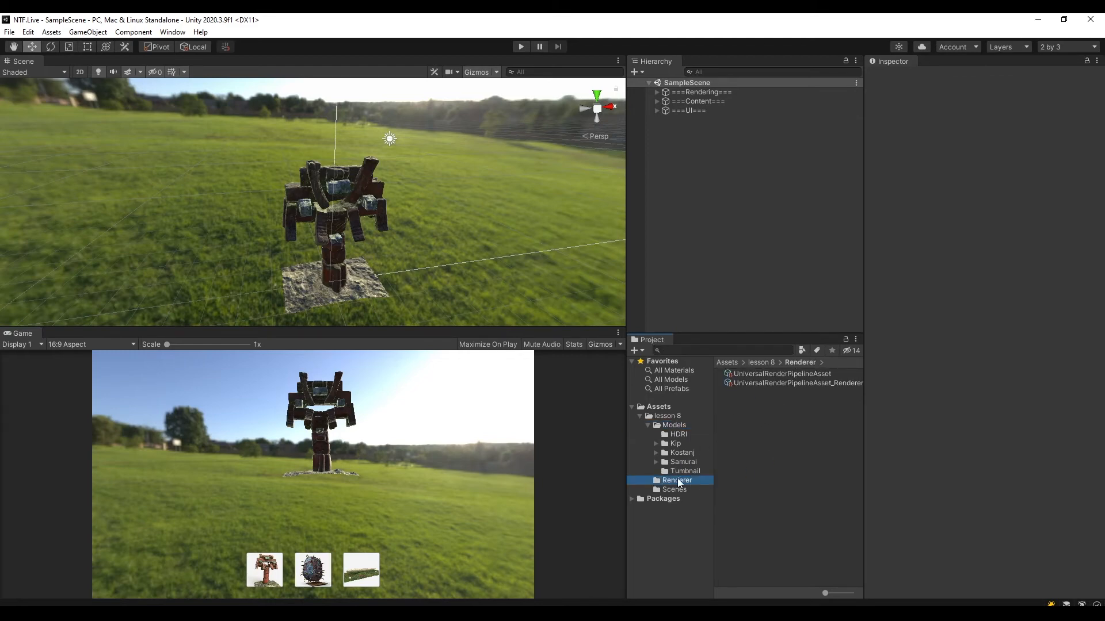
right_click(746, 410)
left_click(734, 410)
right_click(734, 410)
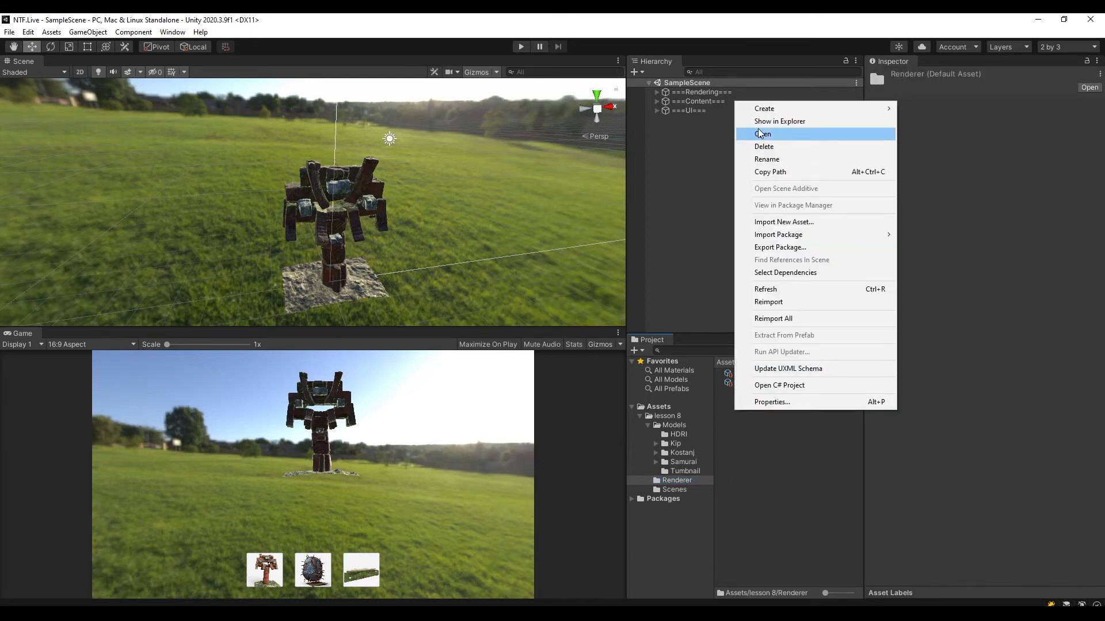
mouse_move(765, 109)
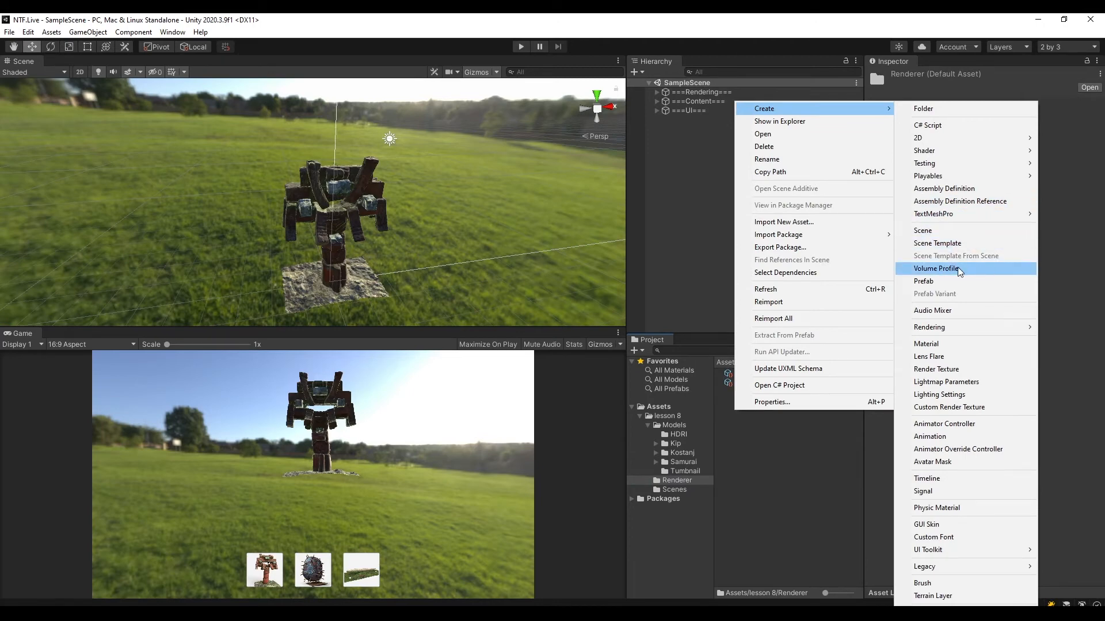
left_click(959, 270)
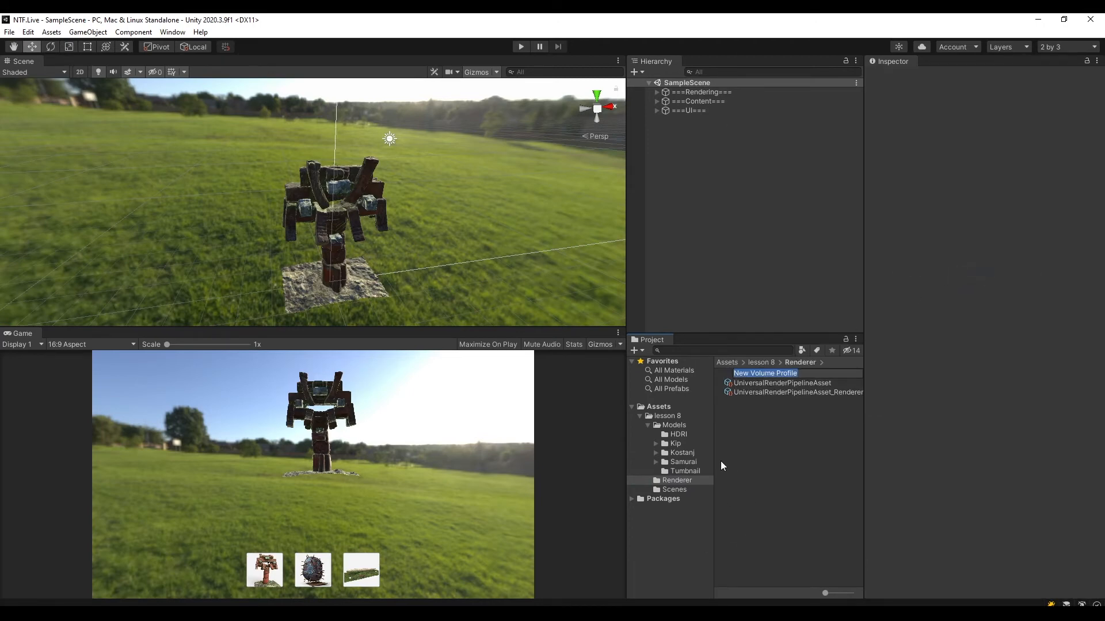
type("Voulme")
key("BackSpace")
key("BackSpace")
key("BackSpace")
key("BackSpace")
type("lume")
key("Return")
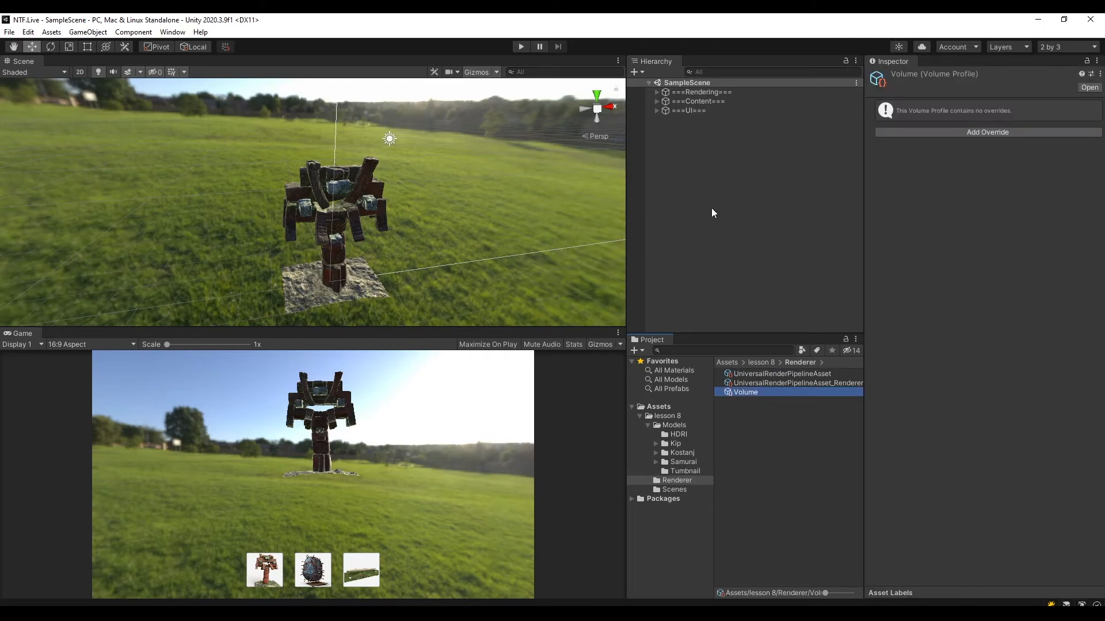
Create an empty child object named Volume under ===Rendering=== and save the scene.
left_click(671, 92)
left_click(657, 93)
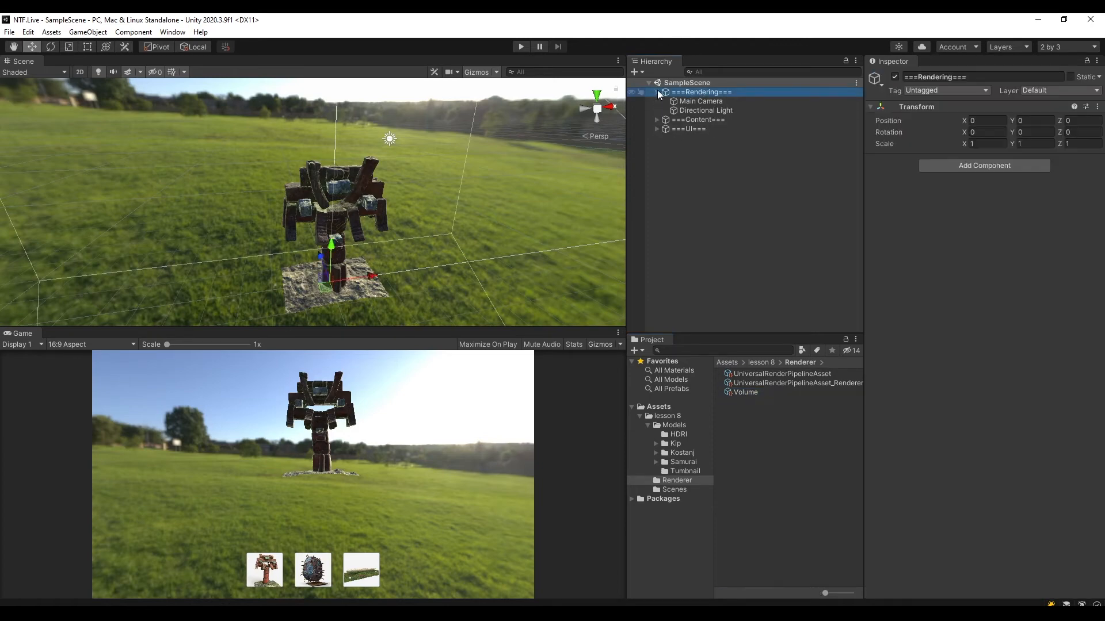
right_click(693, 92)
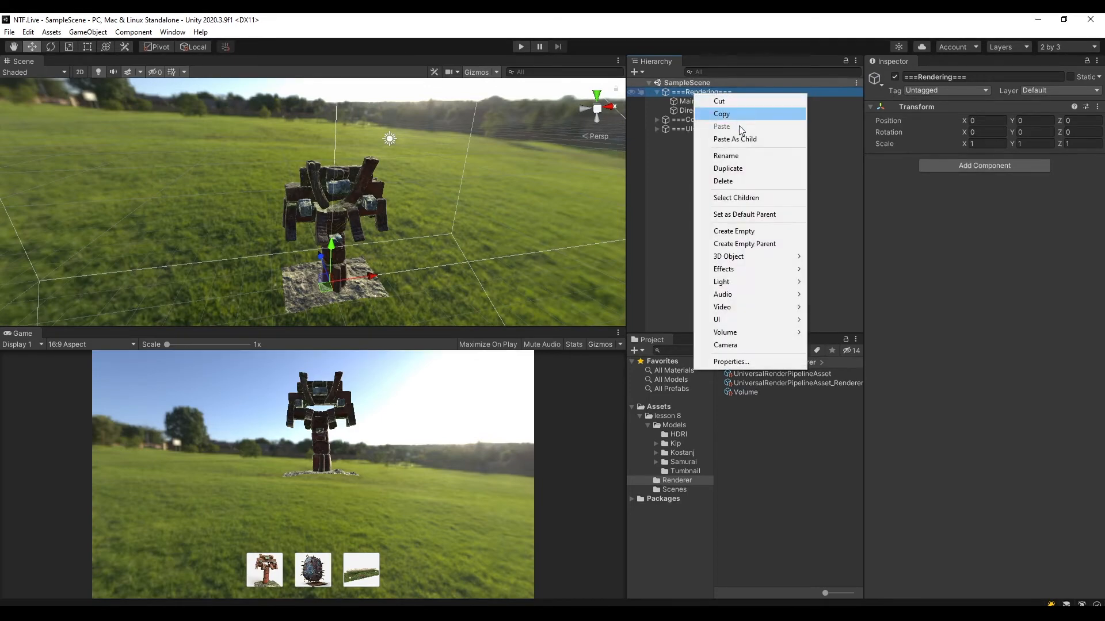
left_click(760, 230)
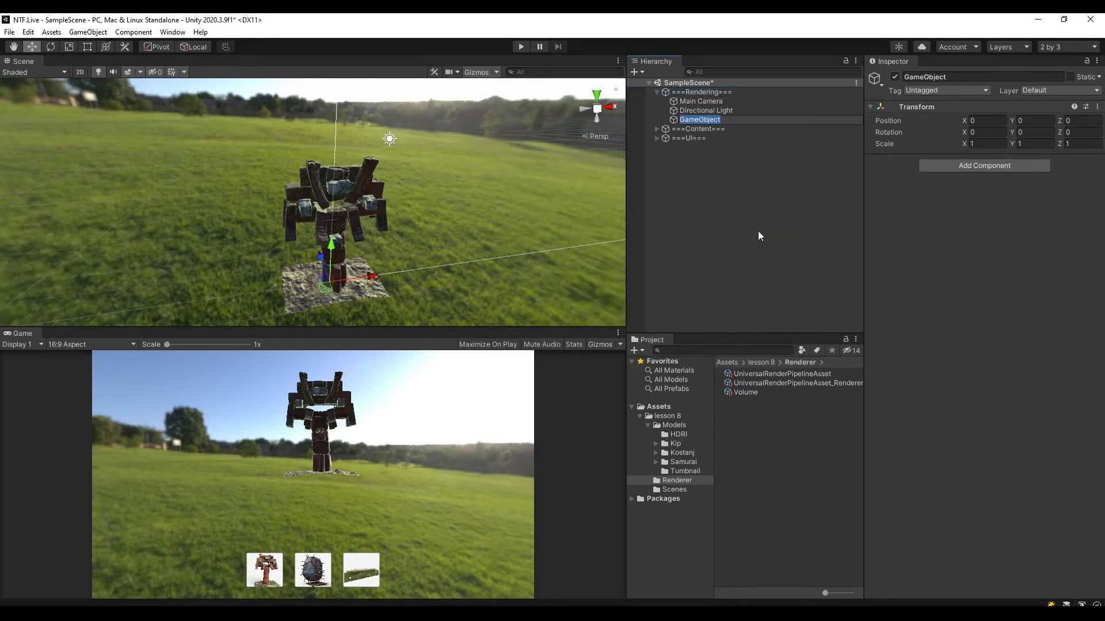
type("Volume")
key("Return")
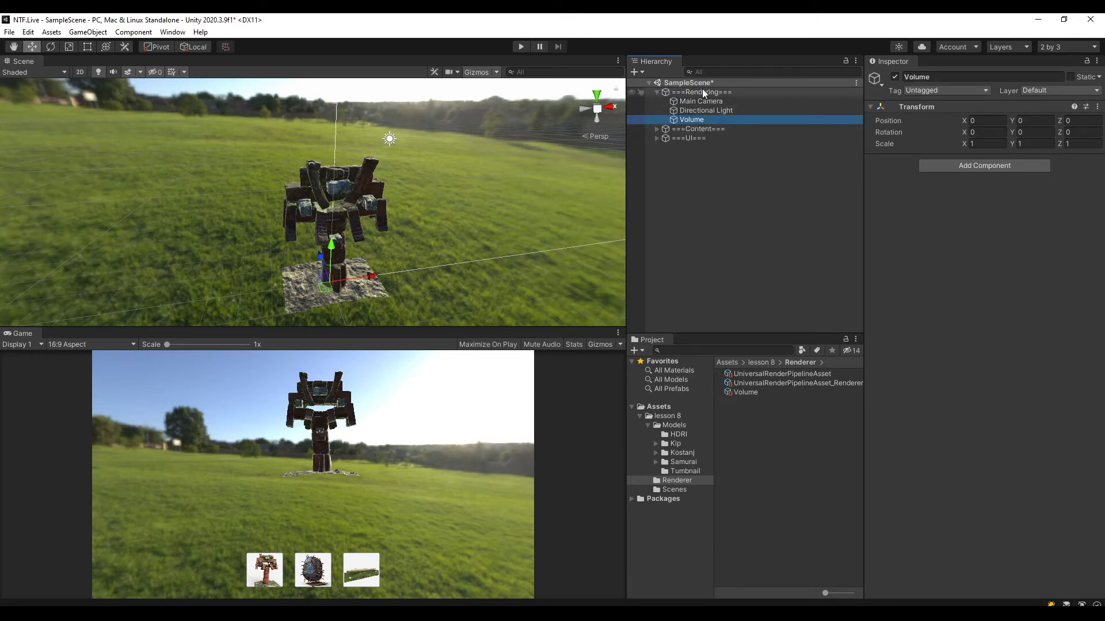
key("ctrl+s")
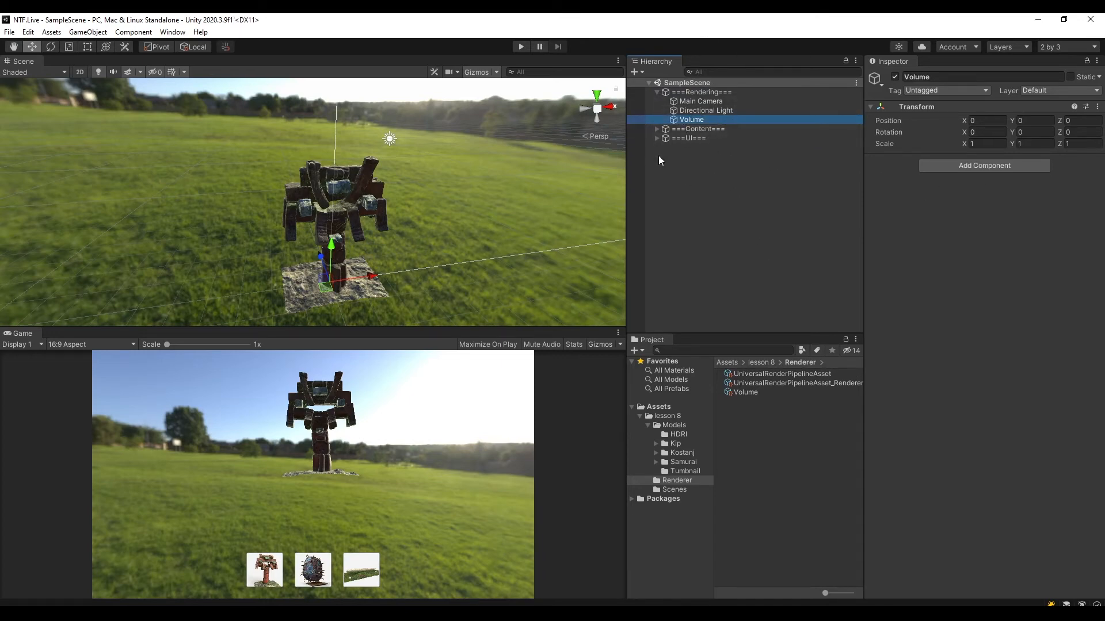
Add a Volume component to the Volume object.
left_click(695, 119)
left_click(724, 119)
left_click(1003, 167)
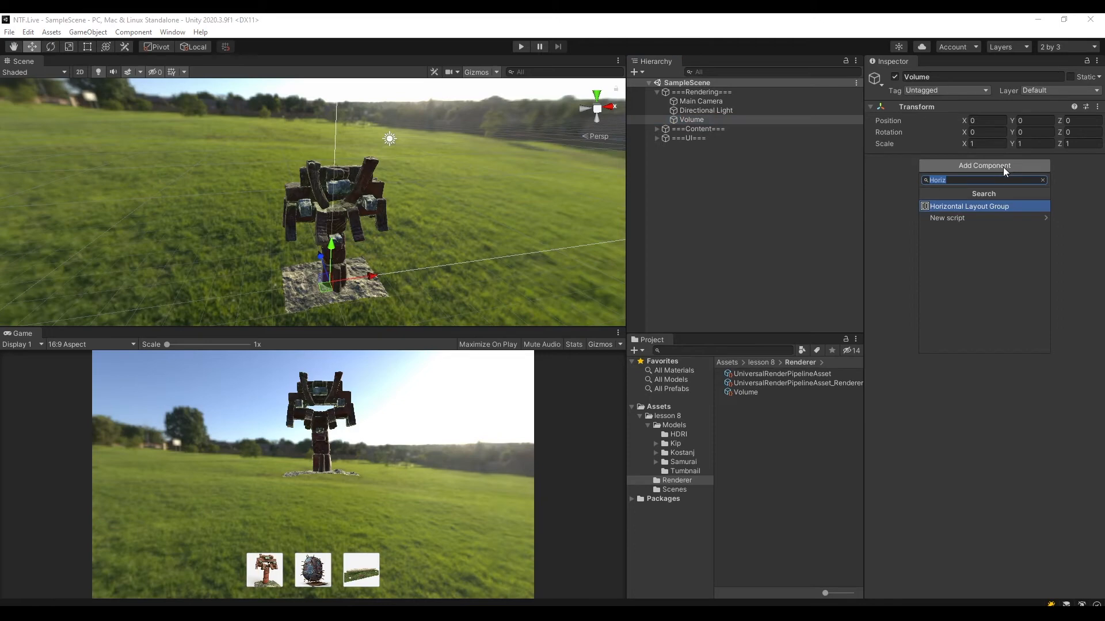
key("BackSpace")
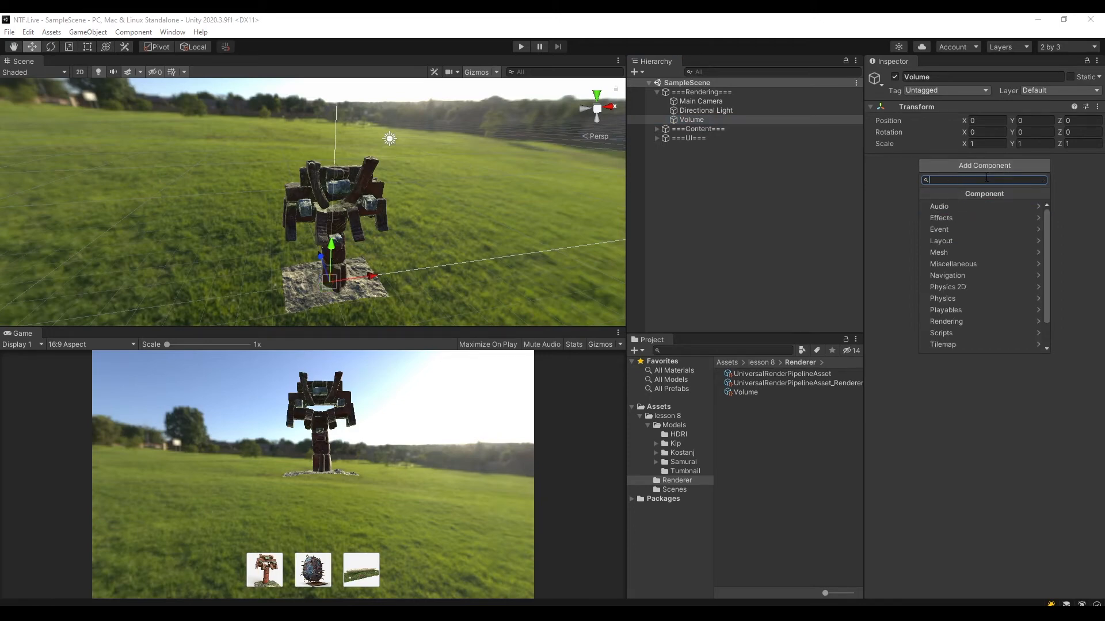
type("Volum")
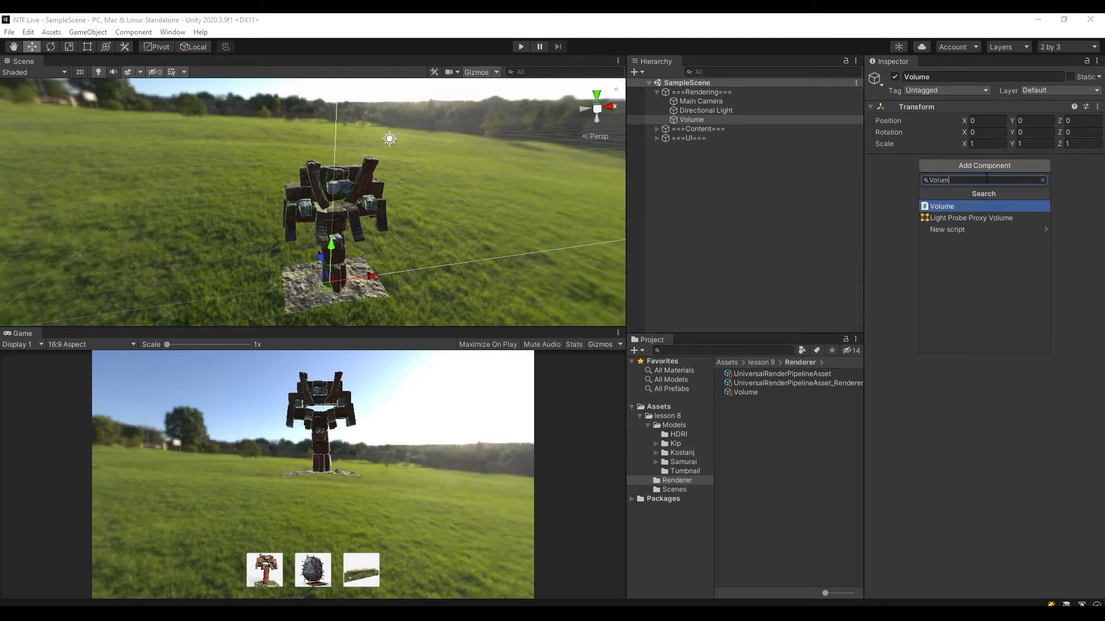
left_click(950, 206)
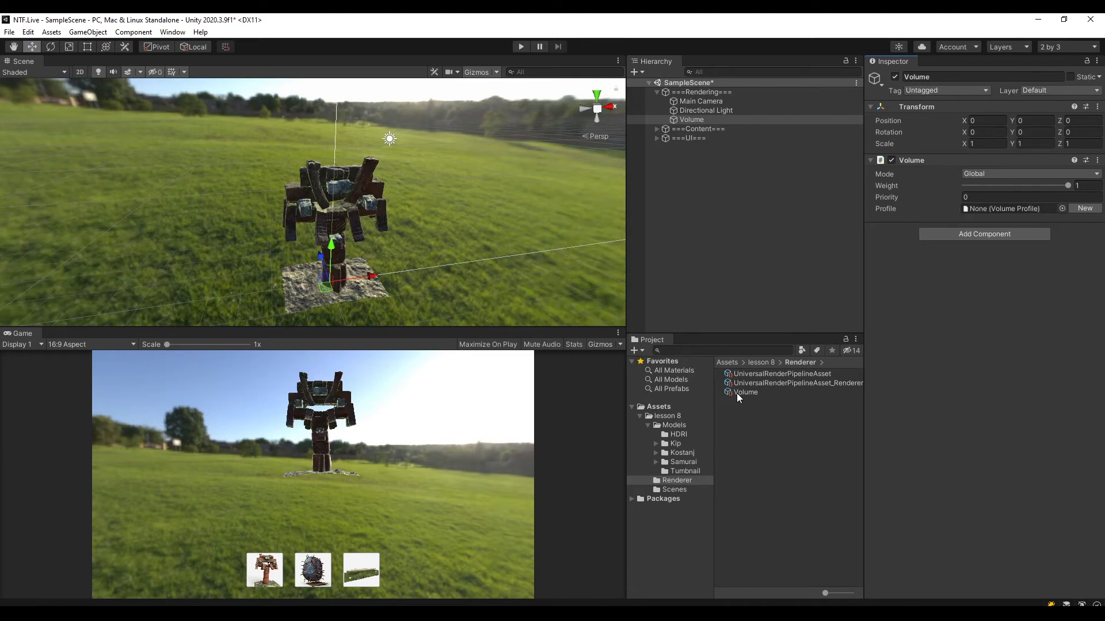
Assign the Volume profile asset to the Volume component's Profile and save the scene.
left_click(1061, 208)
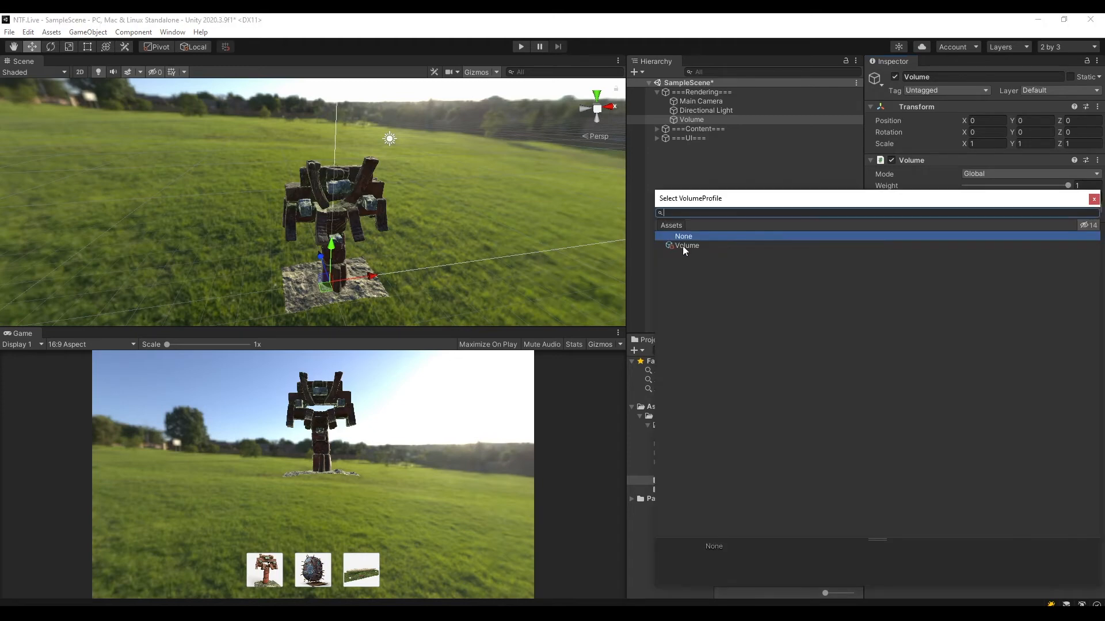
left_click(1094, 199)
left_click(1061, 209)
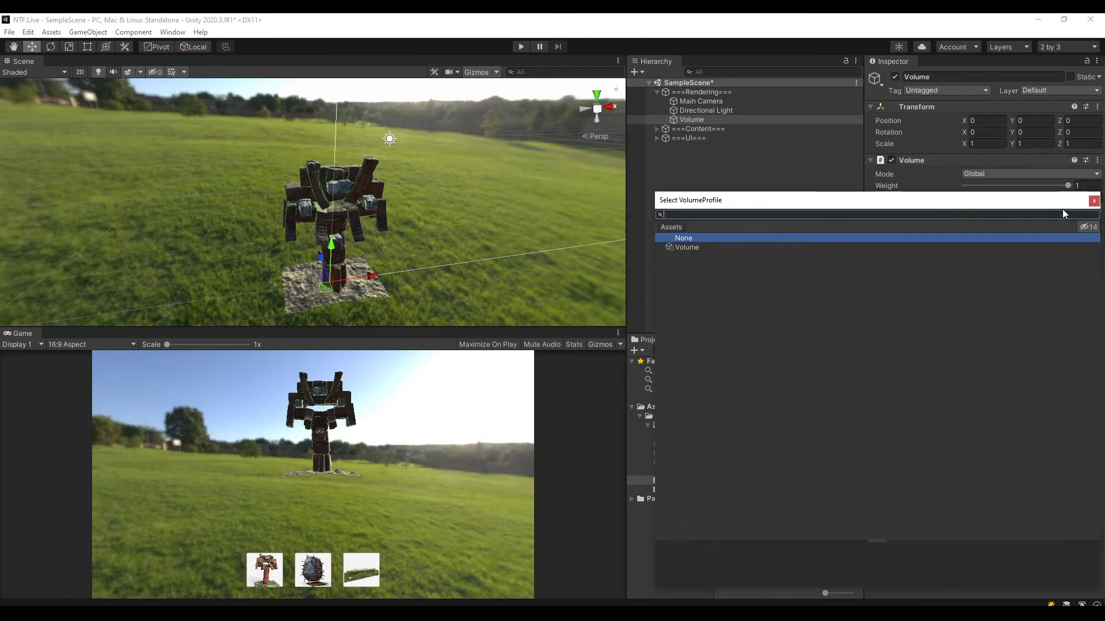
left_click(701, 251)
left_click(1094, 200)
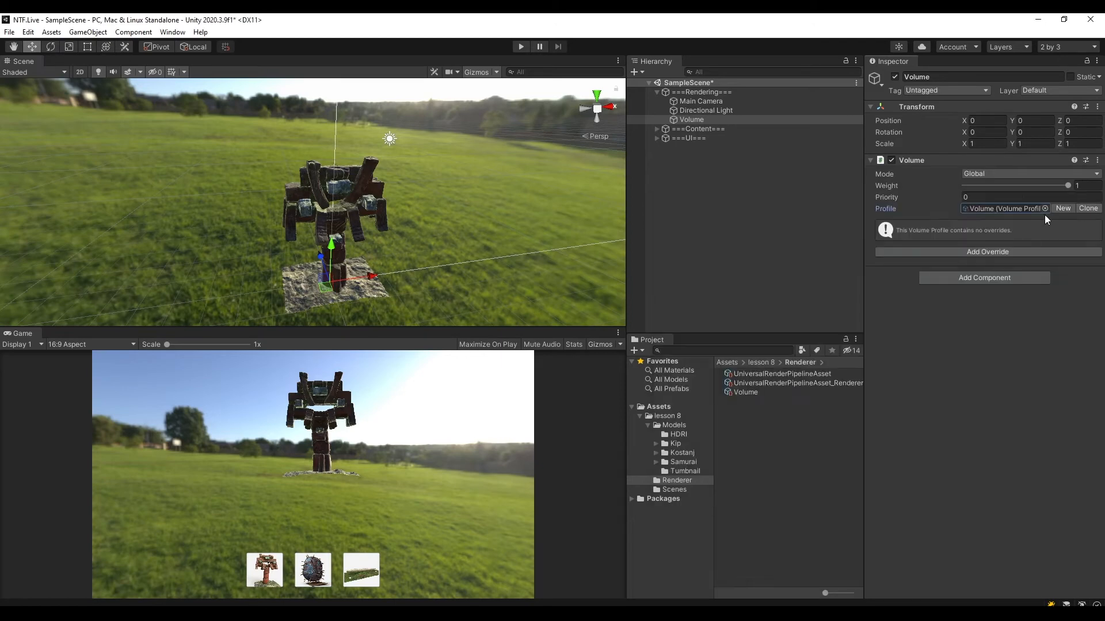
key("ctrl+s")
Enable Post Processing on the Main Camera and save the scene.
left_click(706, 102)
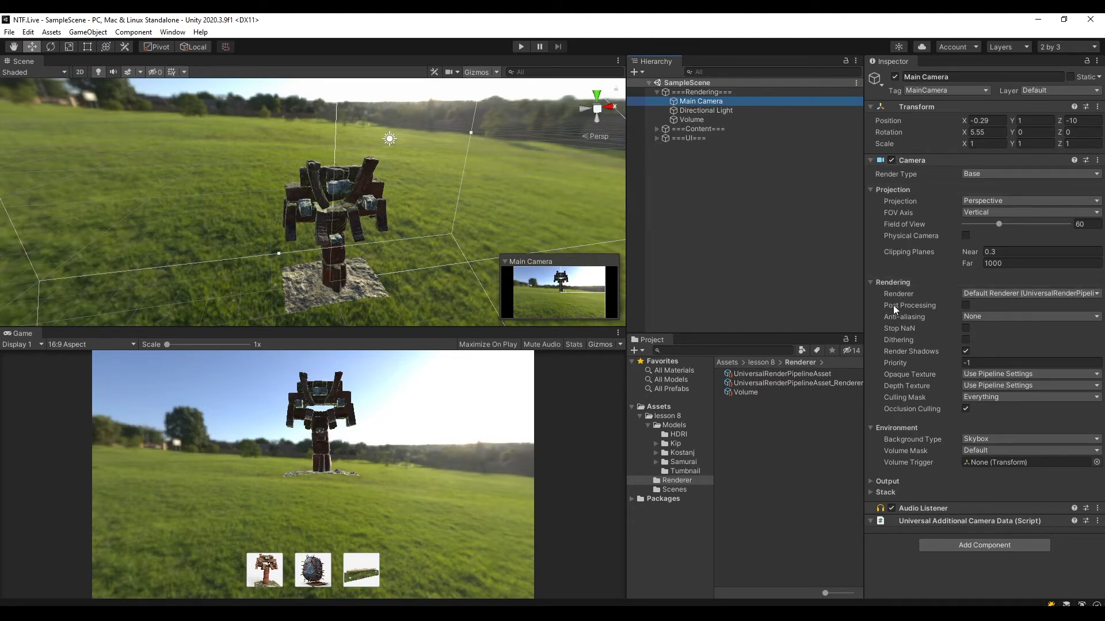
left_click(968, 303)
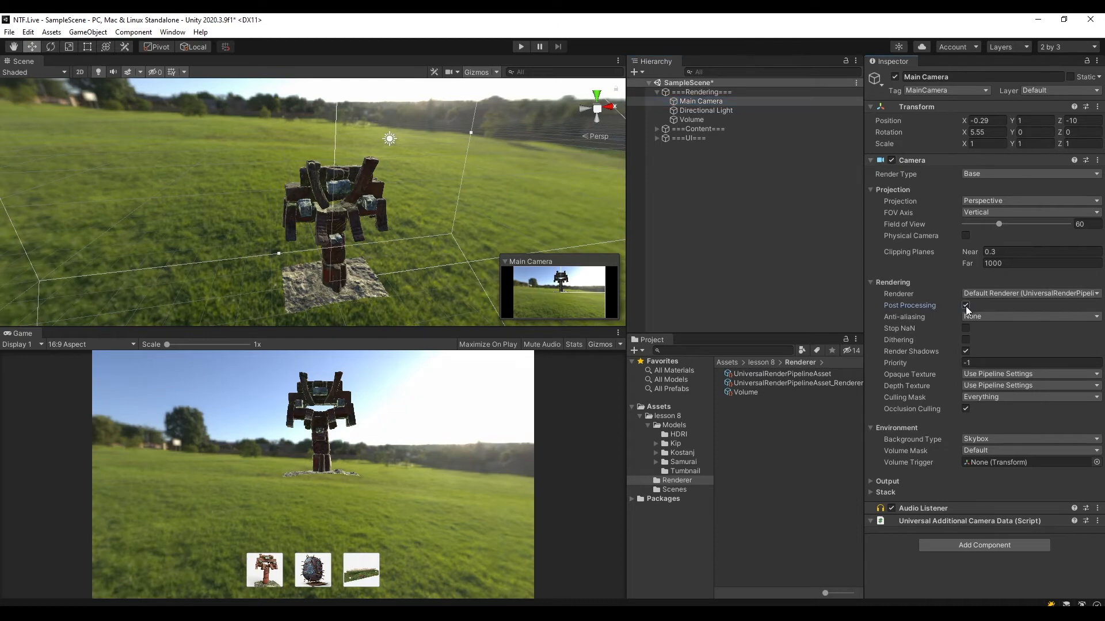
key("ctrl+s")
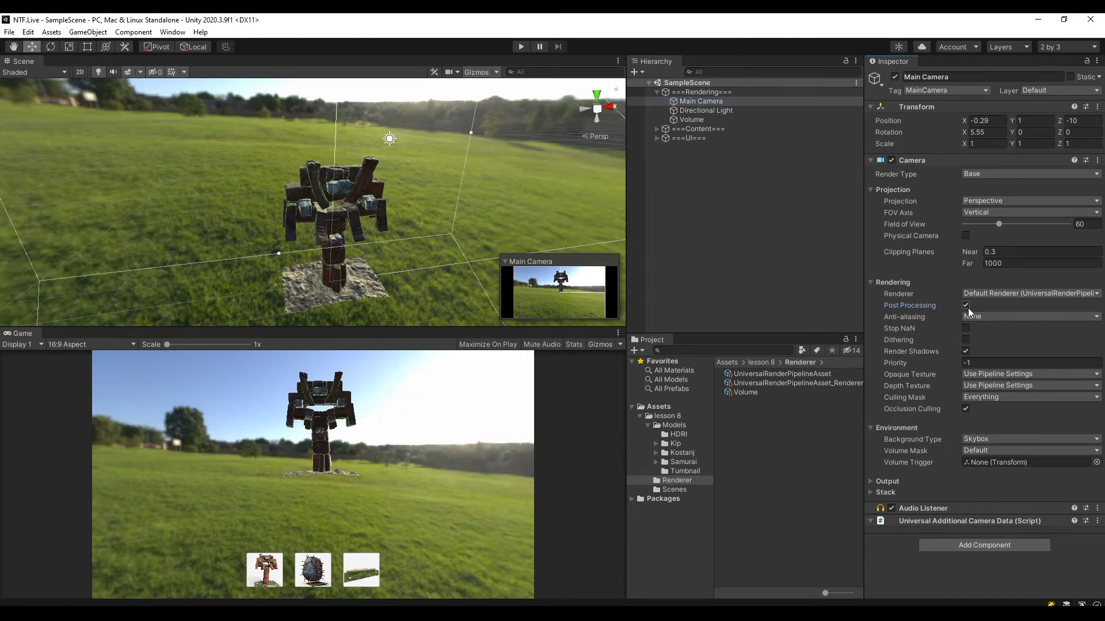
Add a Bloom override to the Volume object and enable its Threshold and Intensity settings.
left_click(713, 119)
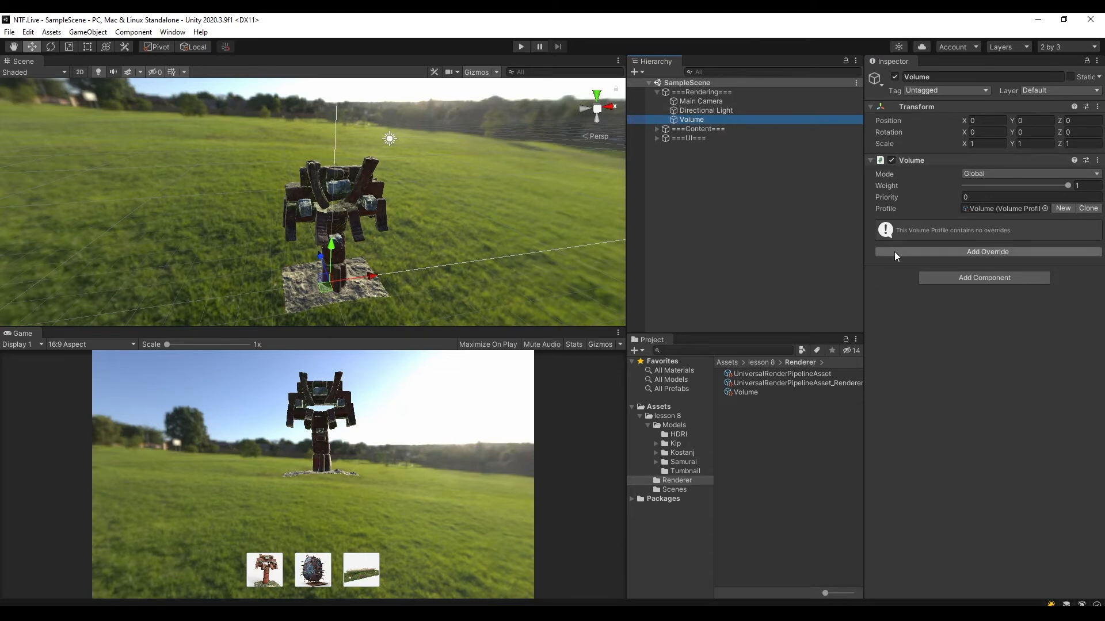
left_click_drag(482, 193, 489, 130, "alt")
scroll(496, 164, "up", 5)
left_click_drag(512, 216, 493, 222, "alt")
left_click(995, 252)
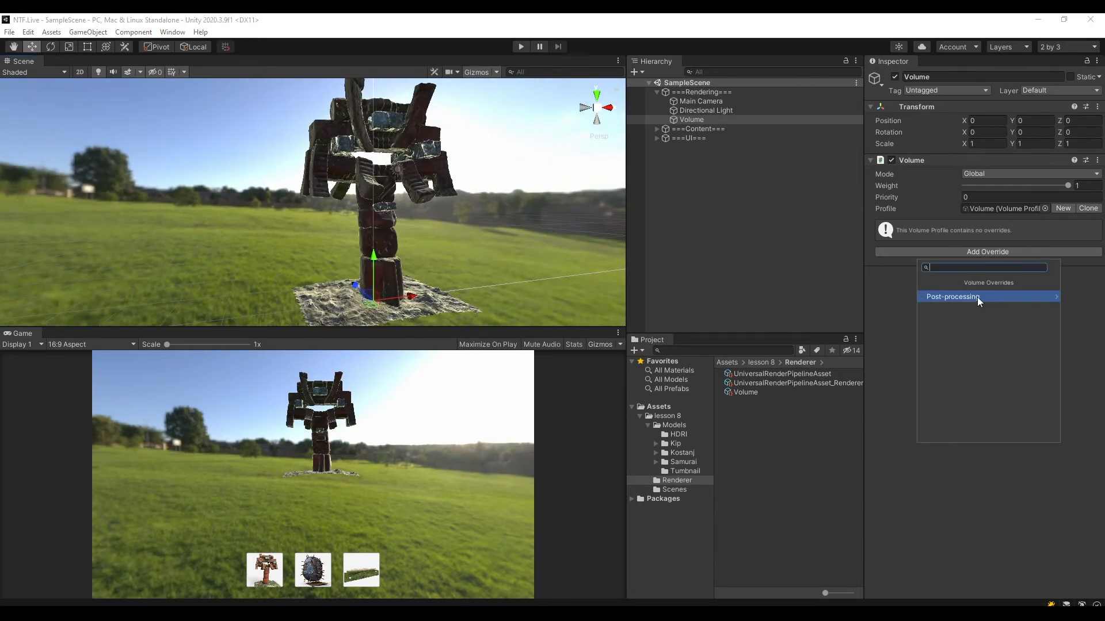
left_click(968, 295)
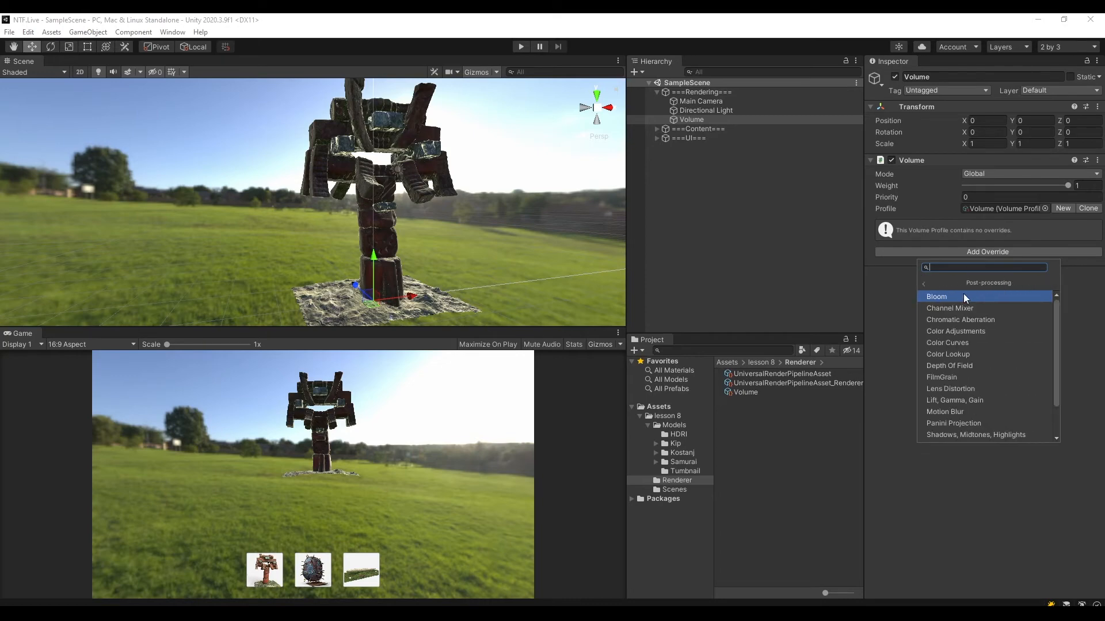
left_click(964, 295)
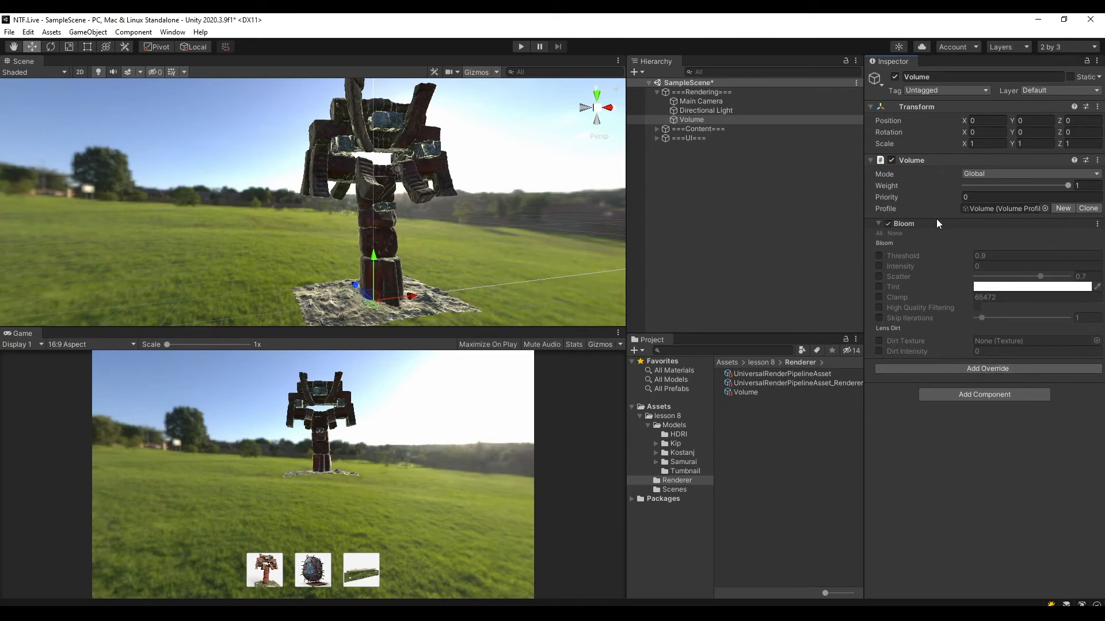
left_click(879, 256)
left_click(879, 266)
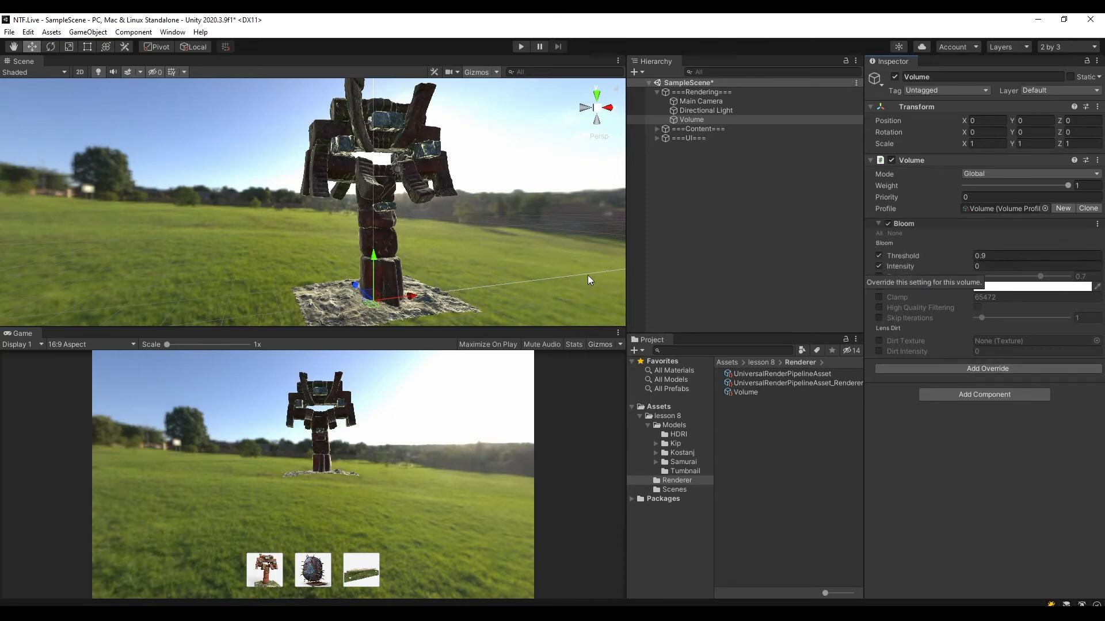
Try Bloom intensities of 100, 3 and 0.5 on the Volume object.
left_click_drag(481, 183, 539, 203, "alt")
left_click(1002, 266)
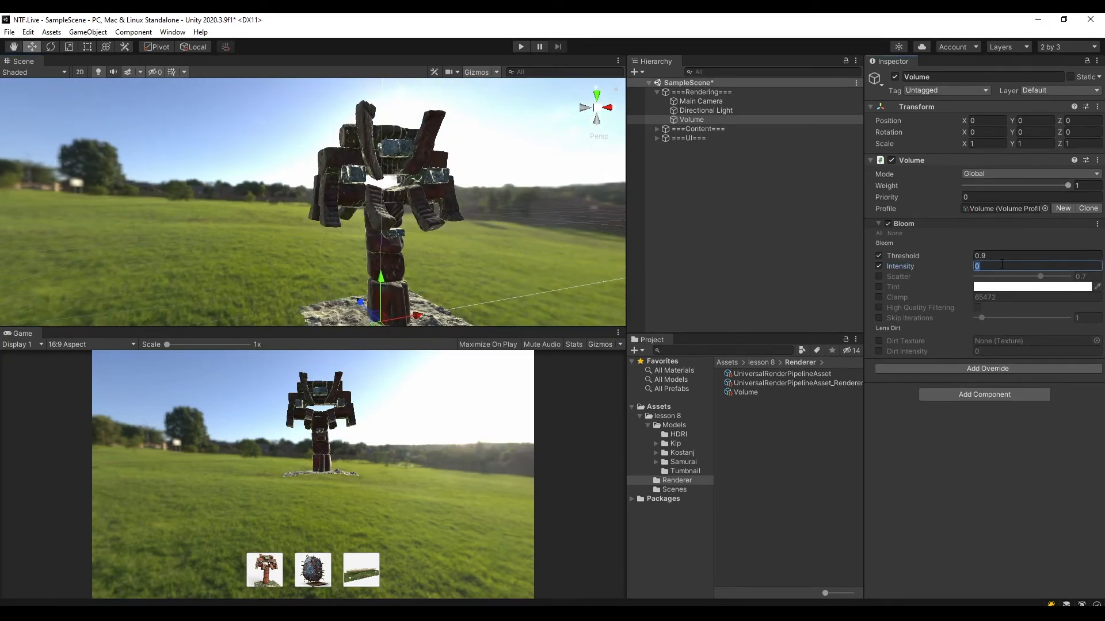
type("100")
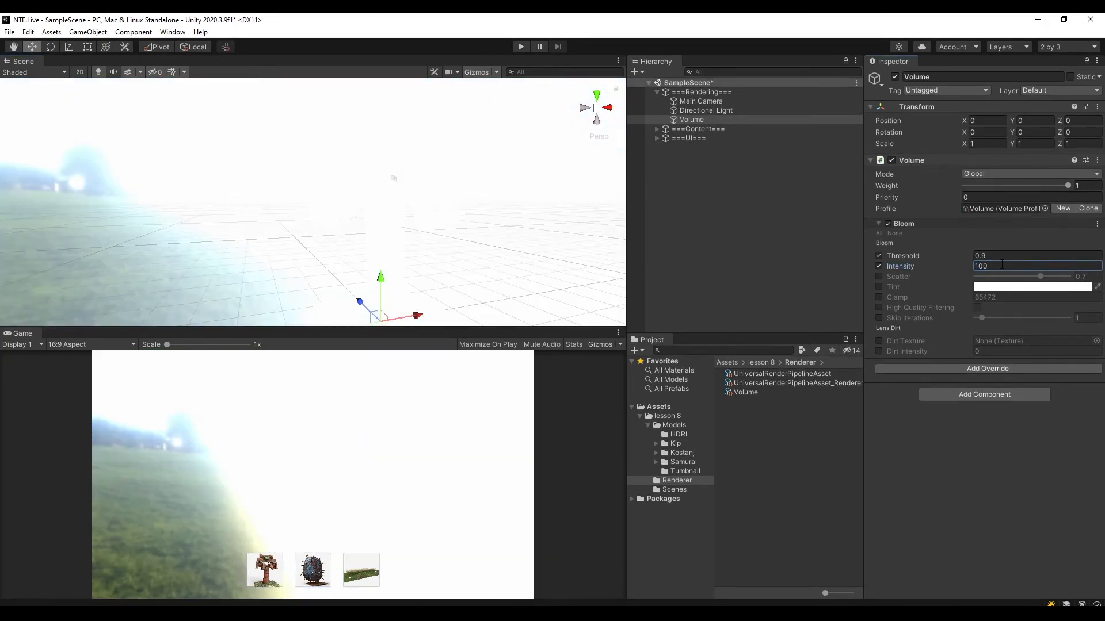
left_click_drag(348, 210, 378, 197, "alt")
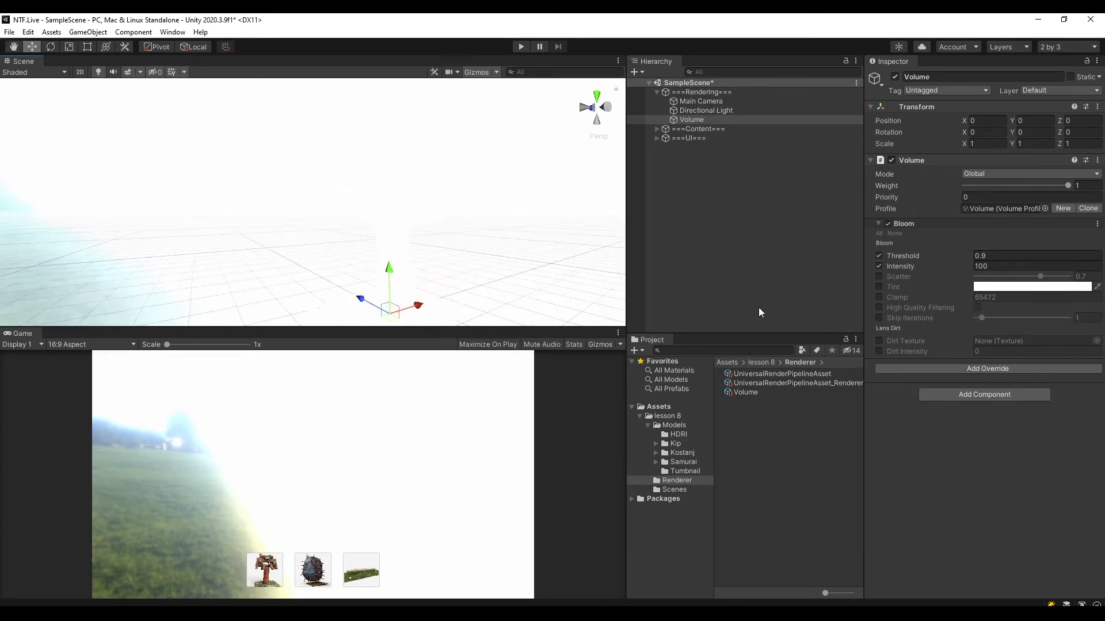
left_click_drag(952, 267, 937, 267)
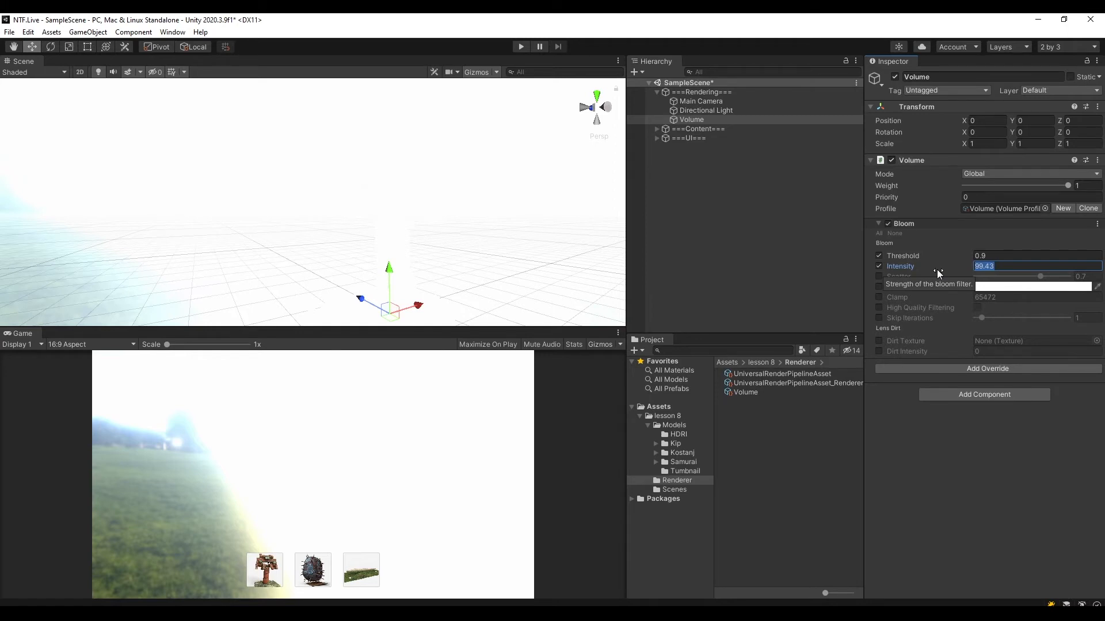
type("3")
left_click_drag(555, 183, 522, 187, "alt")
left_click_drag(985, 266, 882, 265)
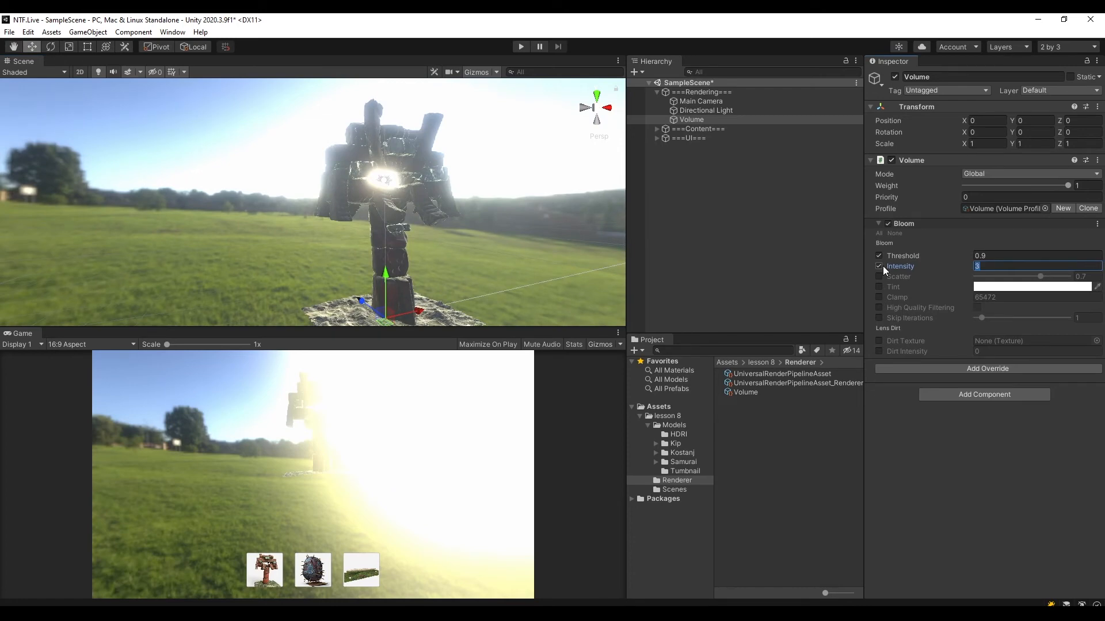
type("0.5")
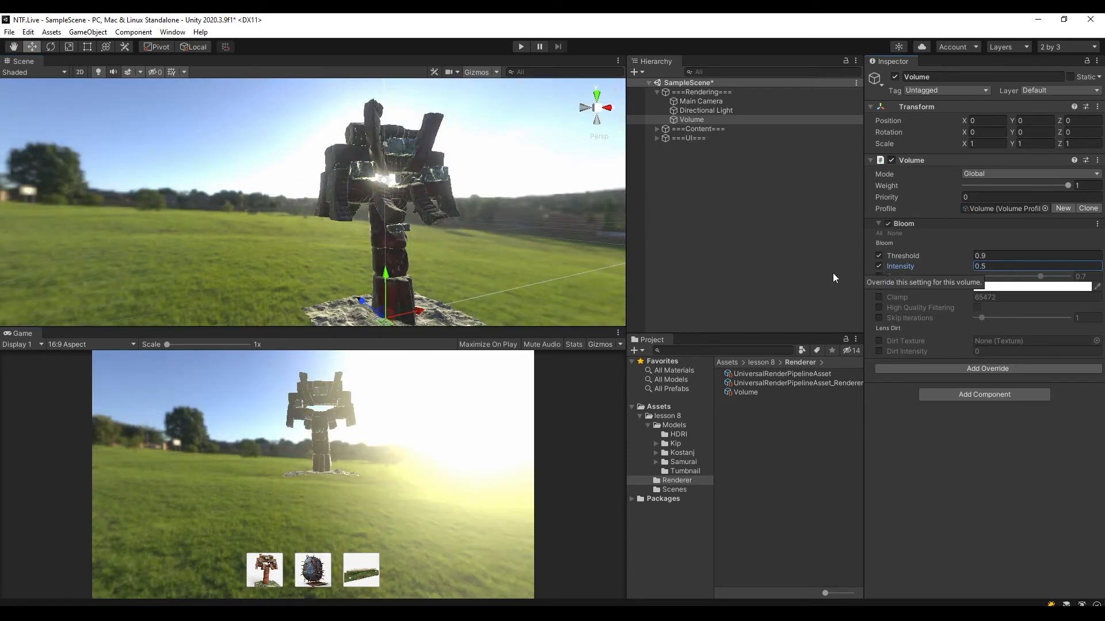
mouse_move(390, 197)
left_mouse_down("alt")
mouse_move(472, 188)
mouse_move(406, 184)
left_mouse_up("alt")
Set the Bloom intensity to 0.2 and save the scene.
left_click(985, 266)
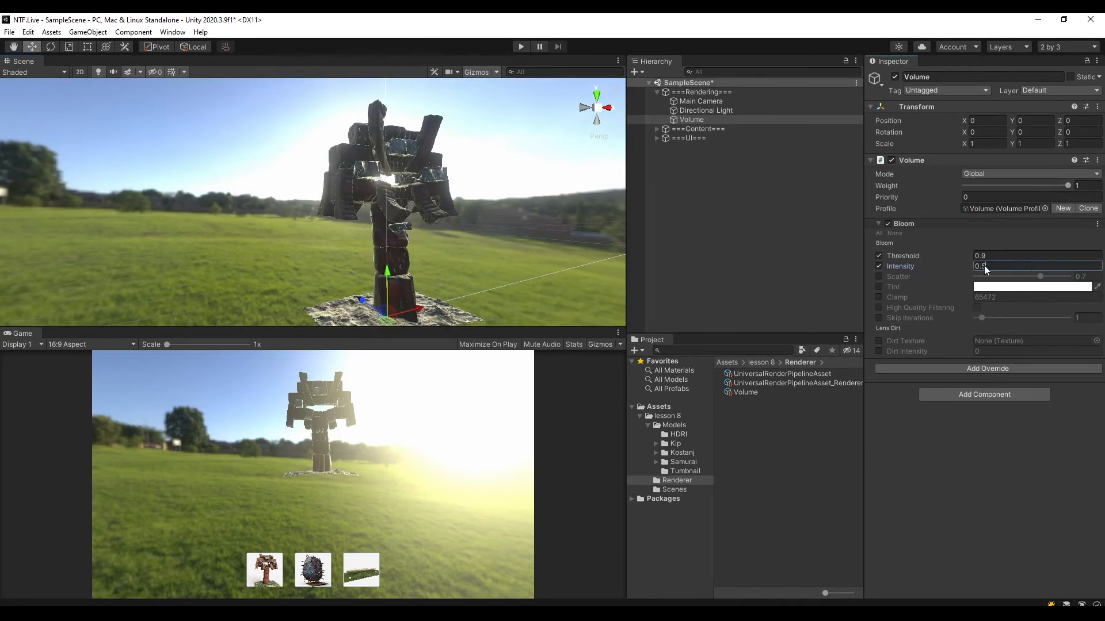
key("BackSpace")
type("25")
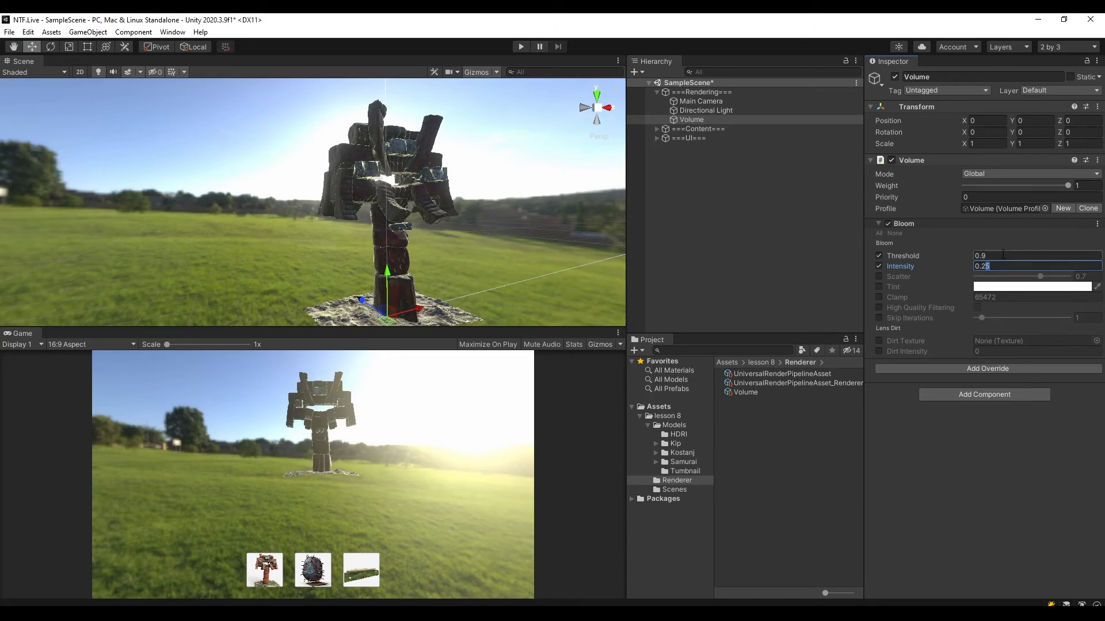
key("BackSpace")
key("ctrl+s")
left_click_drag(403, 224, 483, 205, "alt")
middle_click_drag(473, 215, 483, 185)
left_click_drag(503, 194, 461, 227, "alt")
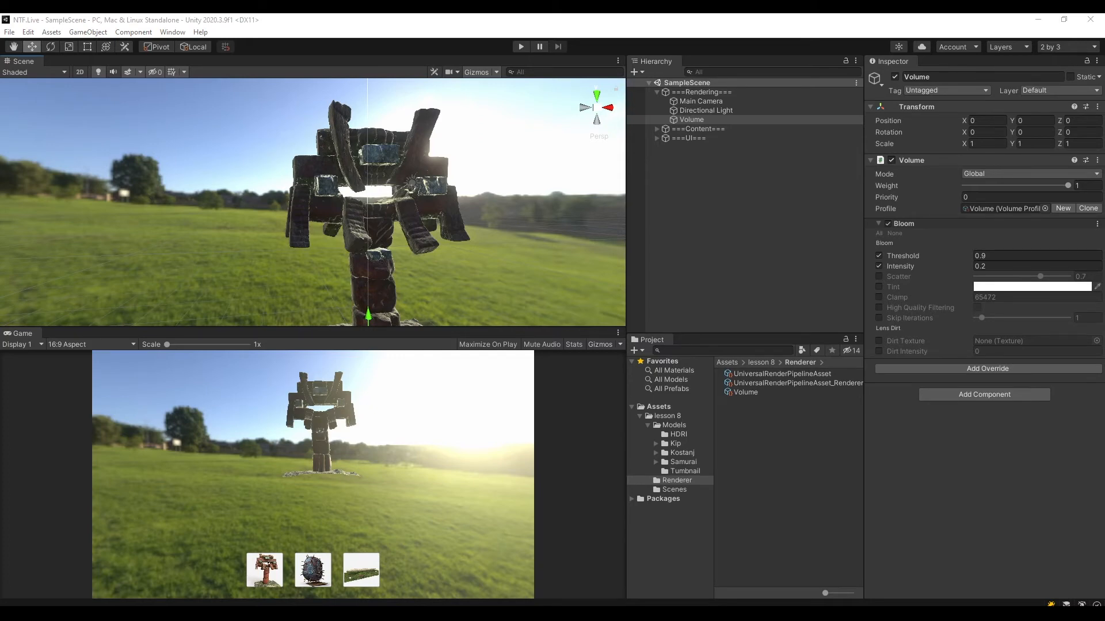
mouse_move(409, 221)
left_mouse_down("alt")
mouse_move(467, 217)
mouse_move(449, 202)
mouse_move(426, 211)
left_mouse_up("alt")
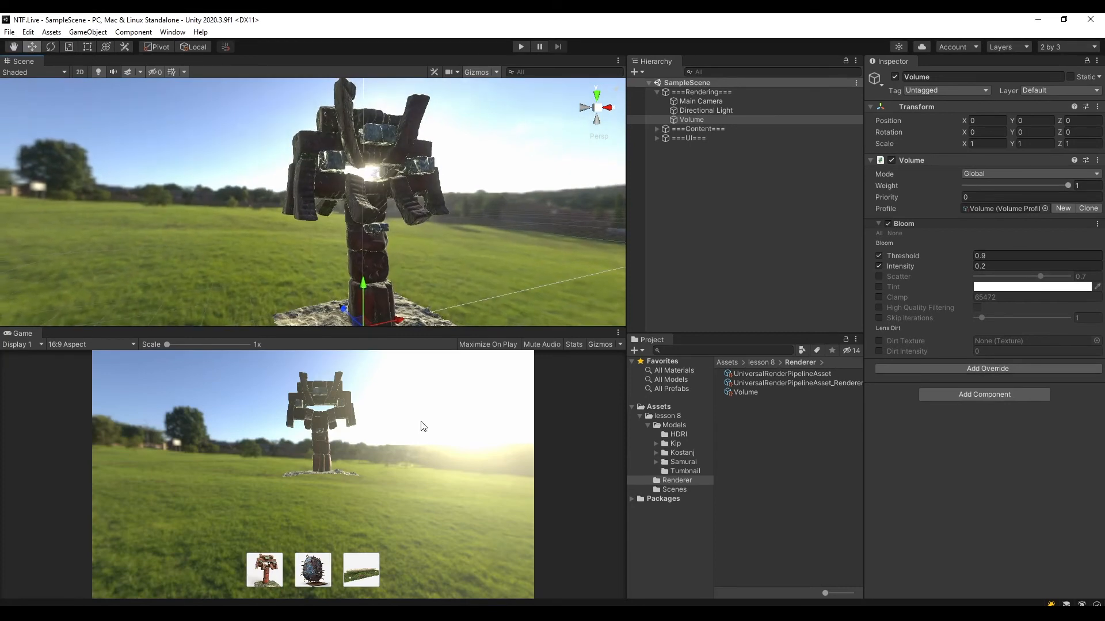
left_click_drag(377, 329, 384, 309)
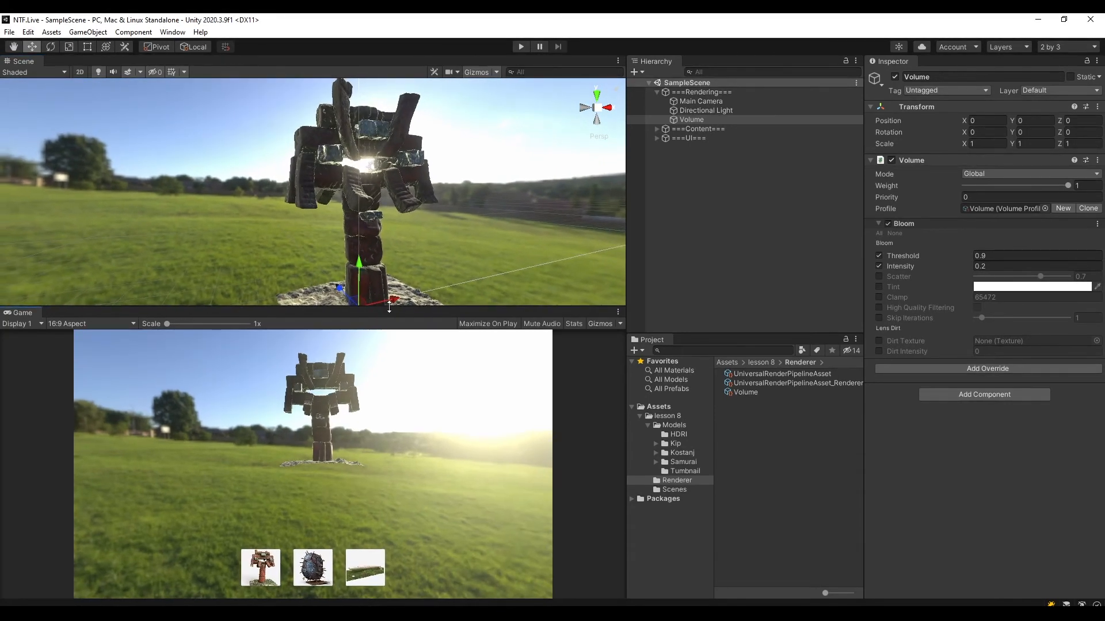
Add a Tonemapping override to the Volume object with its Mode set to ACES, and save the scene.
left_click(981, 367)
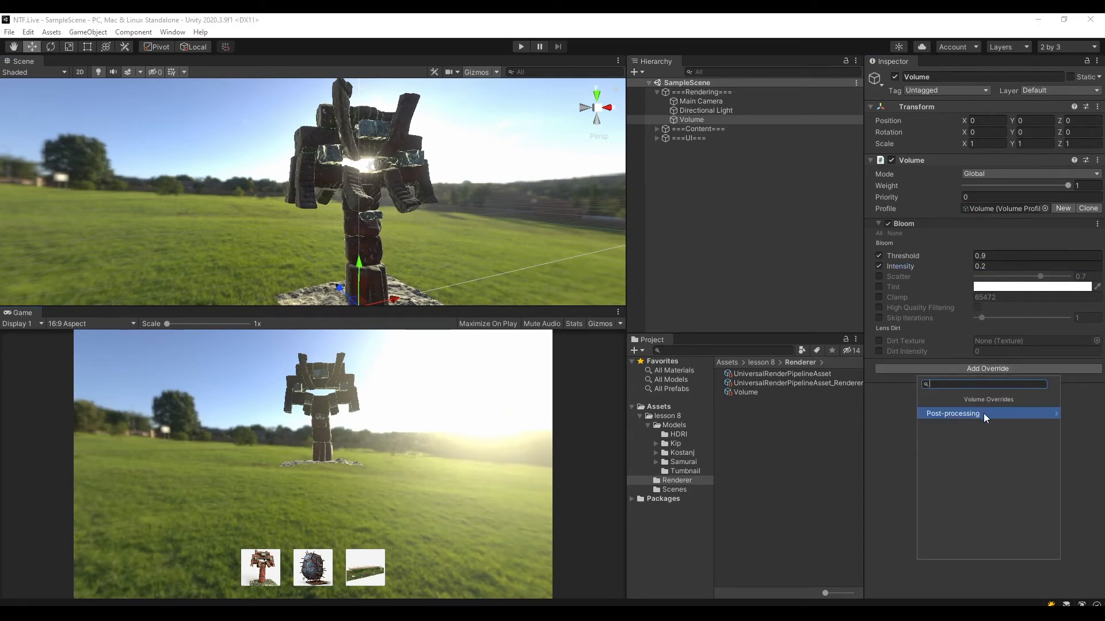
left_click(941, 412)
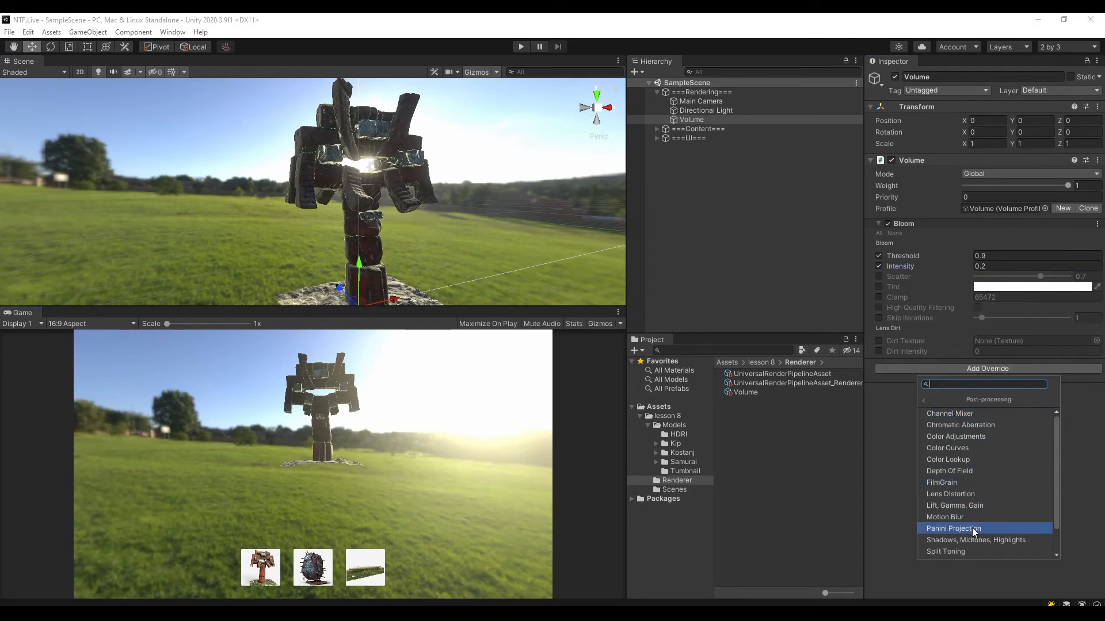
scroll(969, 436, "down", 2)
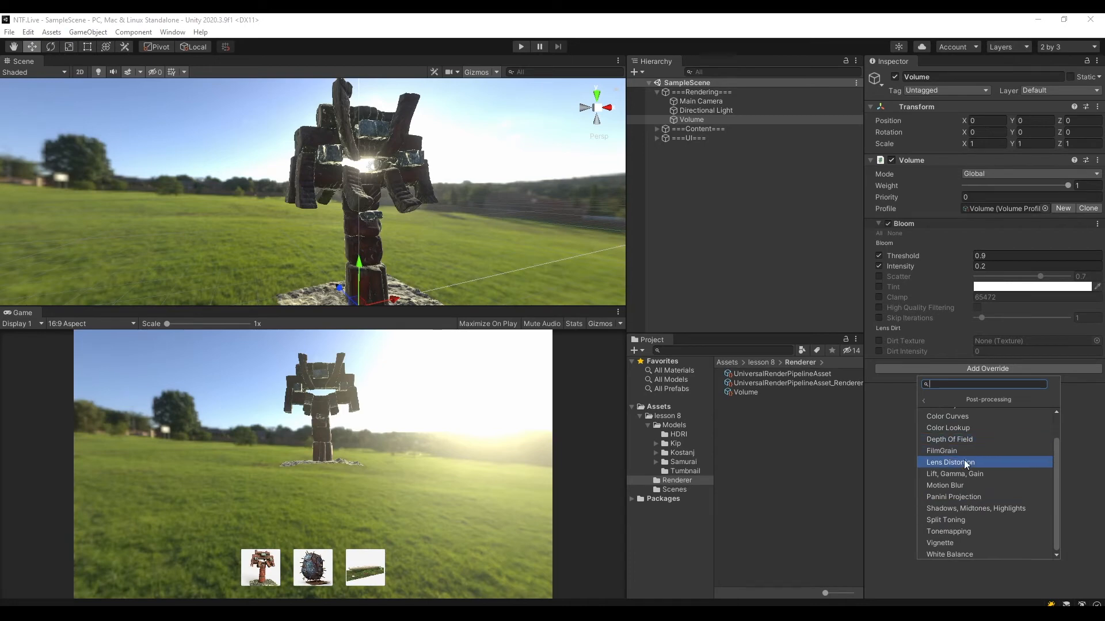
left_click(964, 530)
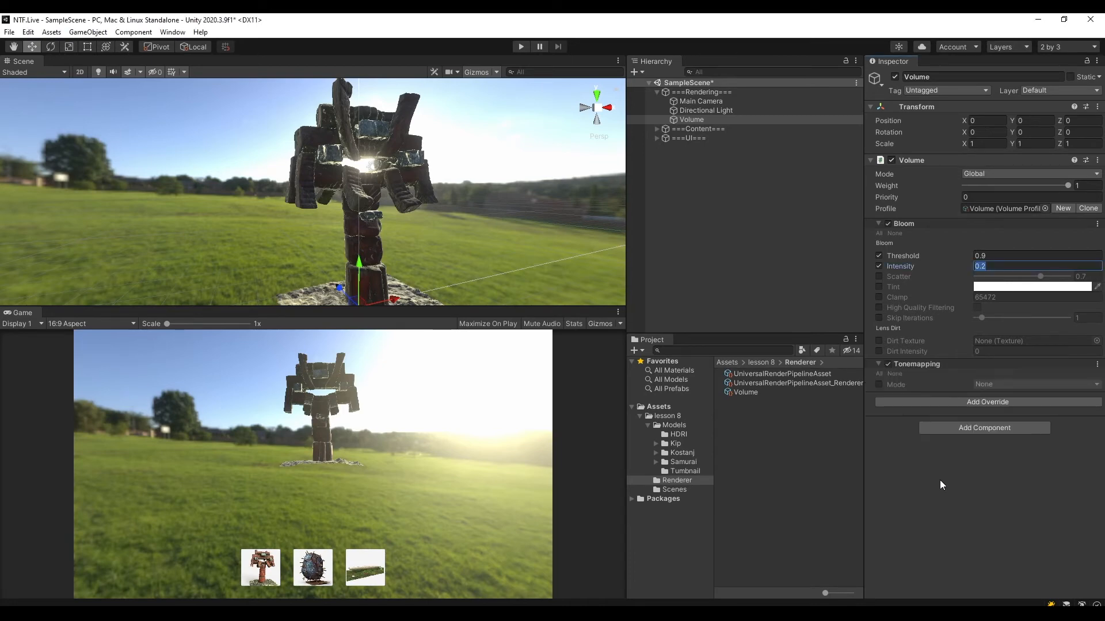
left_click(878, 384)
left_click(1012, 384)
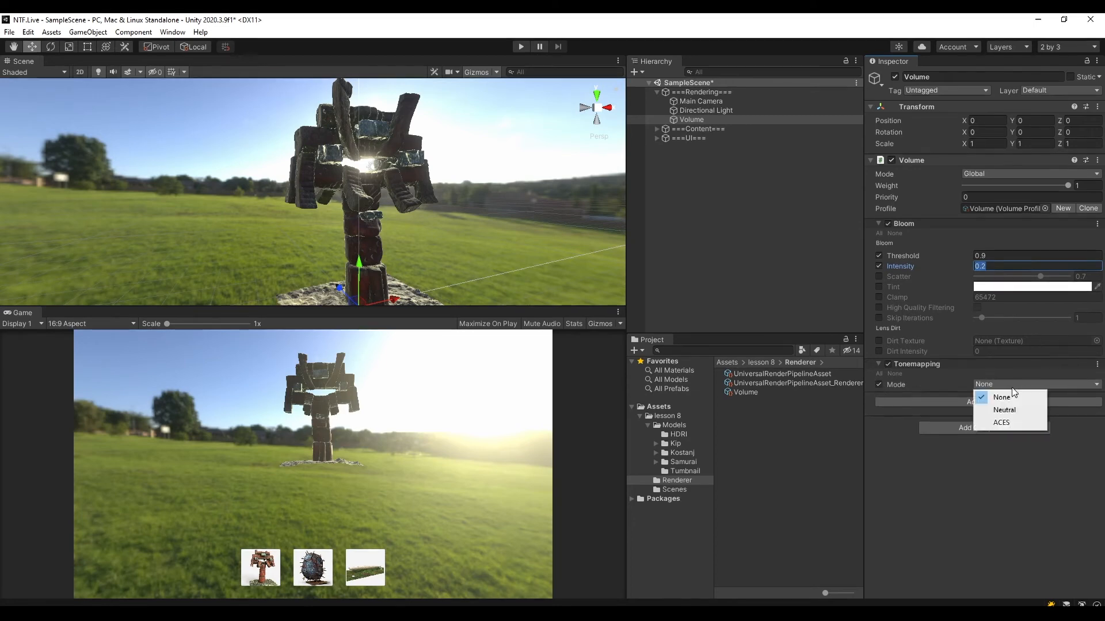
left_click(1014, 424)
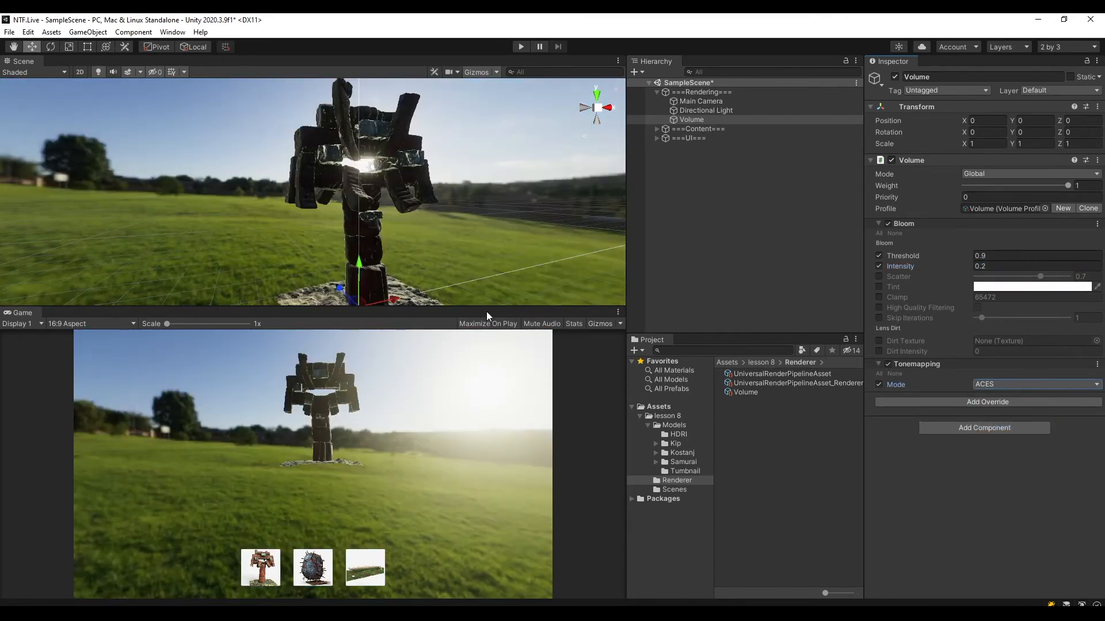
left_click_drag(485, 312, 509, 318)
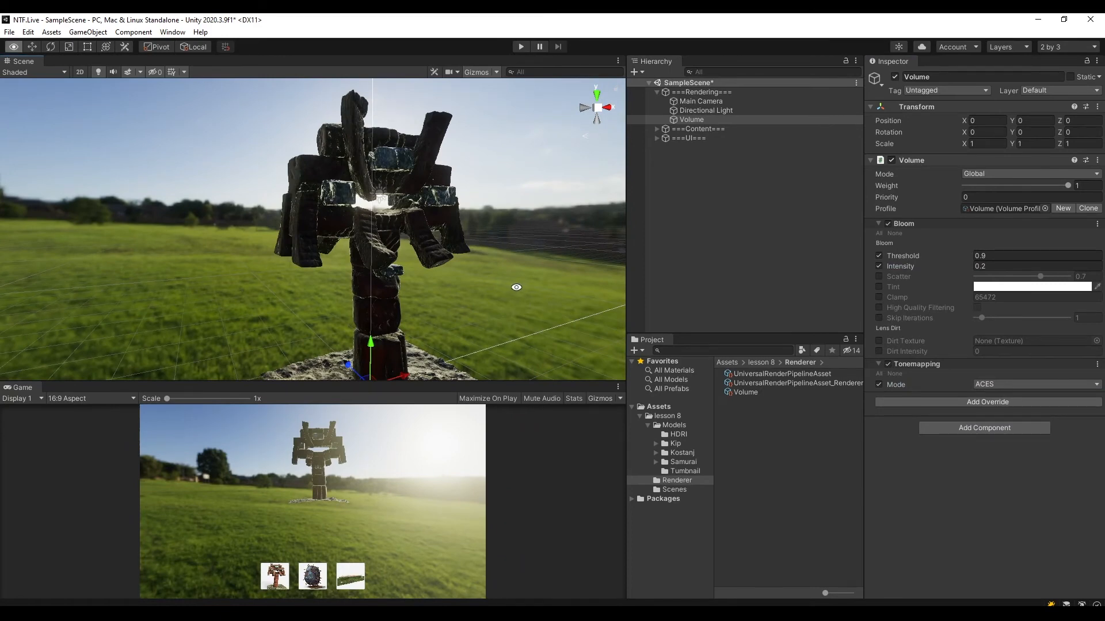
left_click_drag(517, 288, 555, 271, "alt")
key("w")
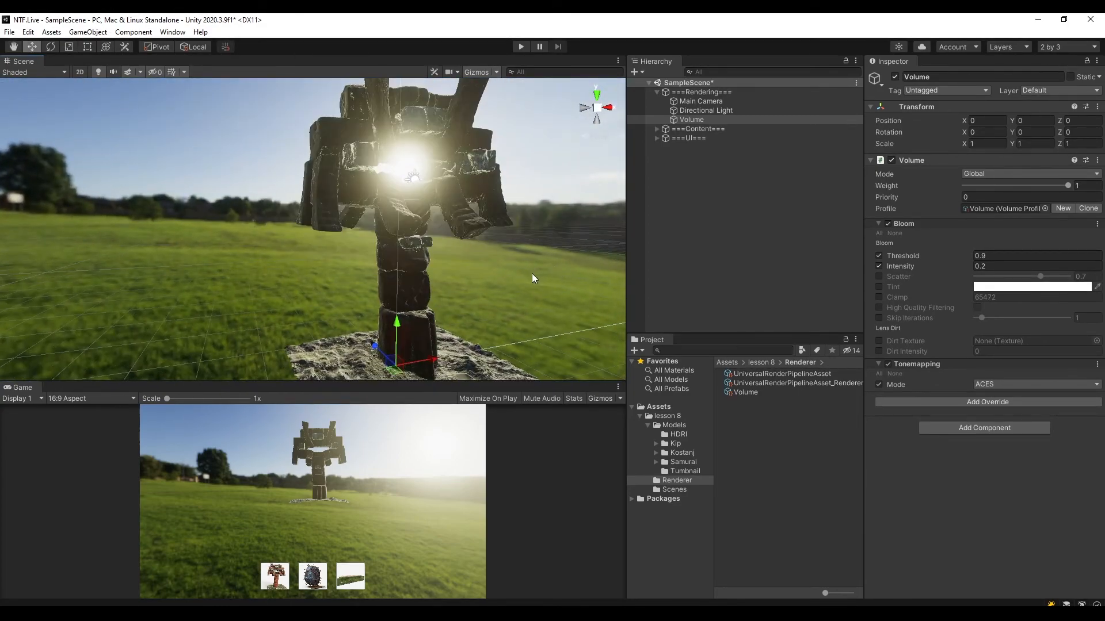
key("ctrl+s")
Add a Color Adjustments override to the Volume object and enable its Post Exposure, Contrast and Saturation settings.
left_click(949, 402)
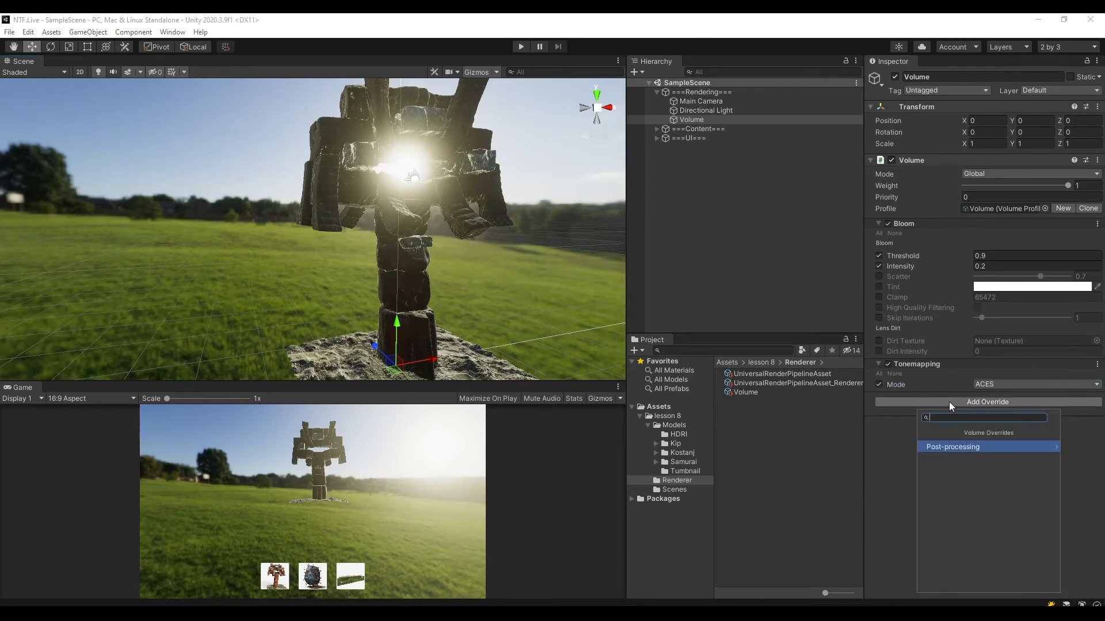
left_click(972, 446)
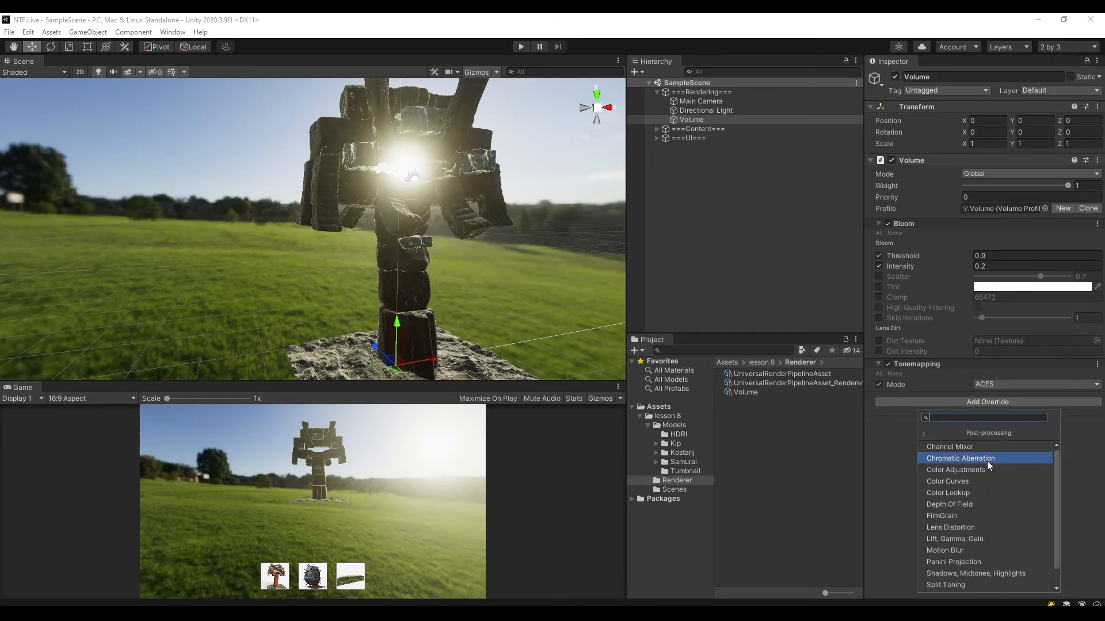
scroll(986, 506, "down", 2)
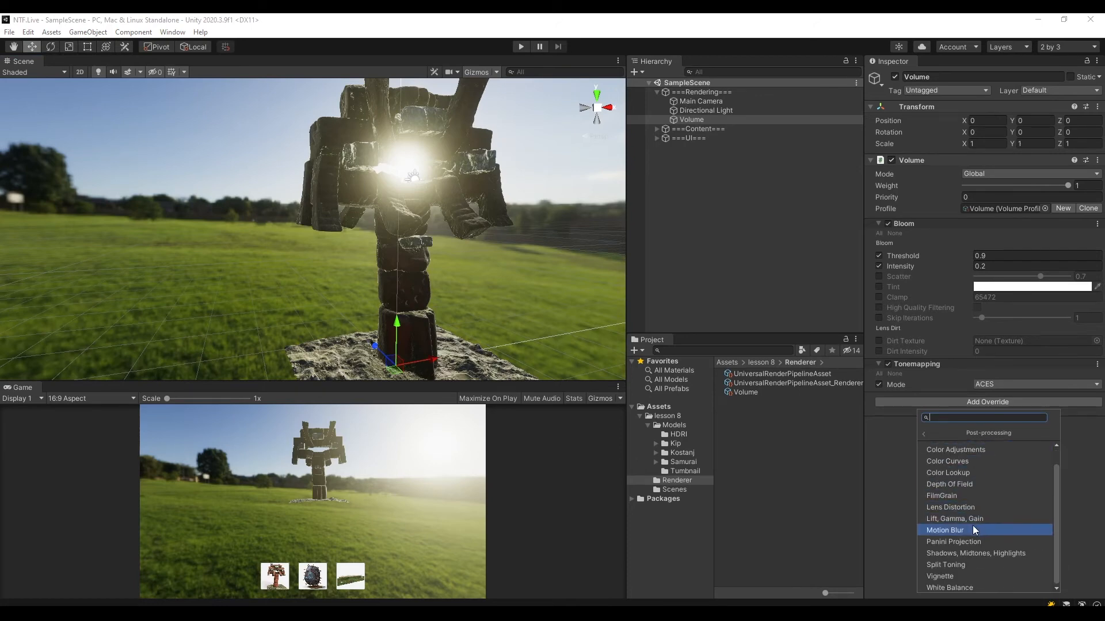
scroll(973, 526, "up", 2)
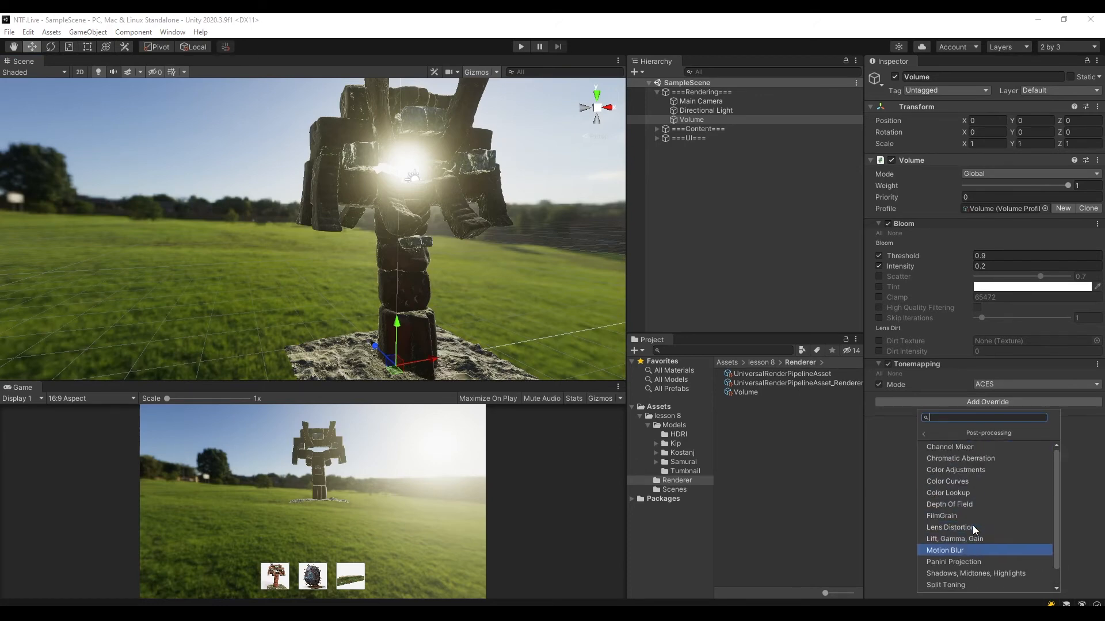
left_click(963, 471)
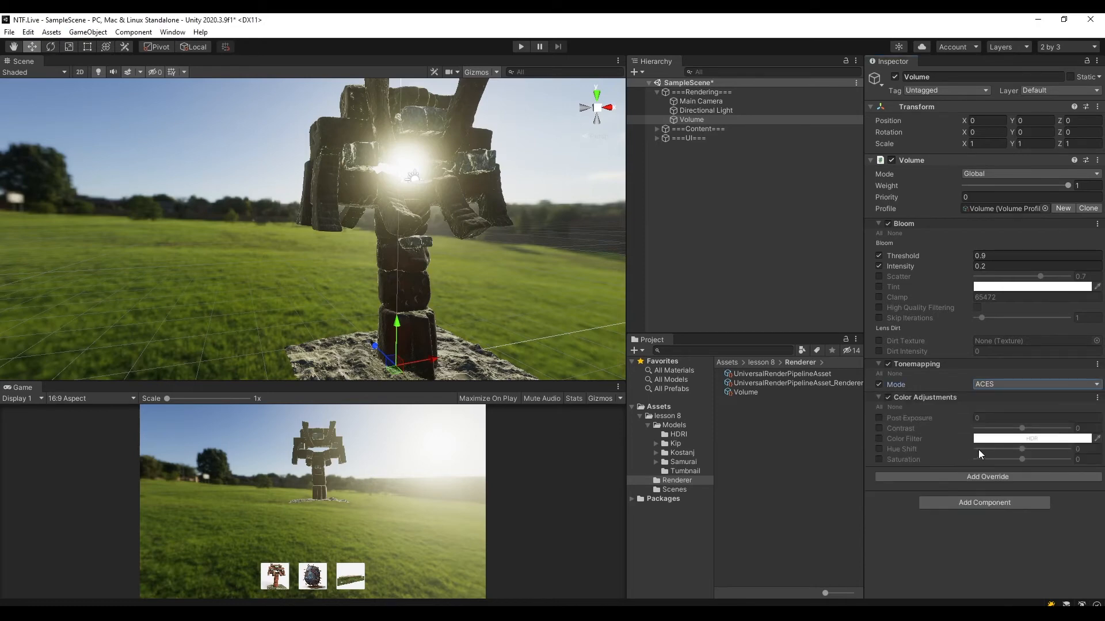
left_click(877, 419)
left_click(877, 429)
left_click(879, 460)
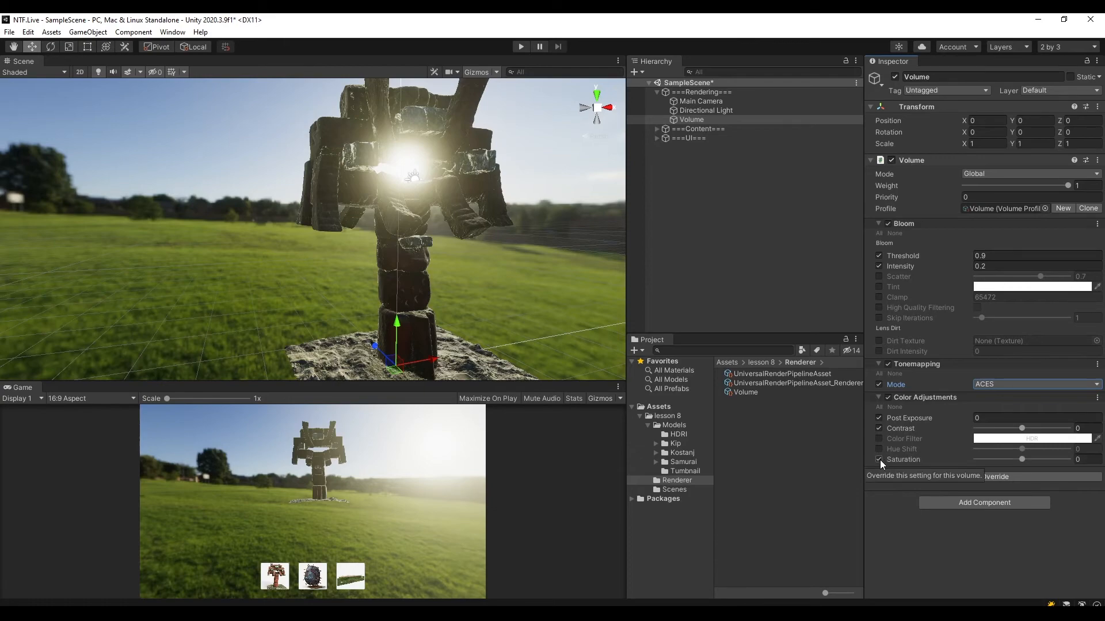
Set the Color Adjustments values on the Volume object to Post Exposure 0.5, Contrast 10 and Saturation 25.
left_click_drag(448, 274, 472, 233, "alt")
left_click(1019, 417)
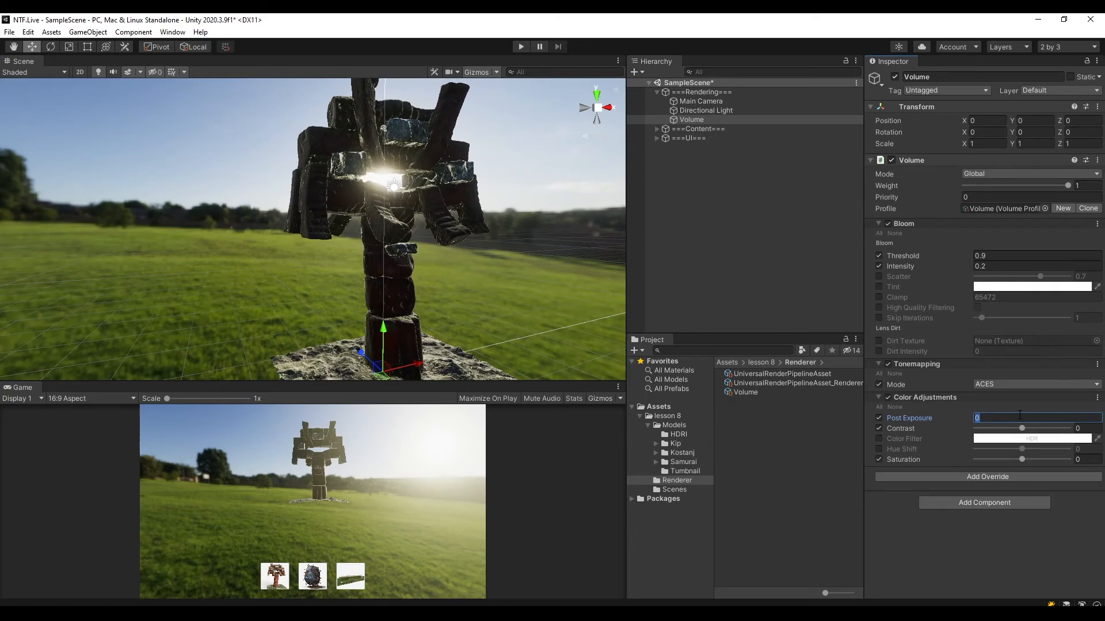
type("0.5")
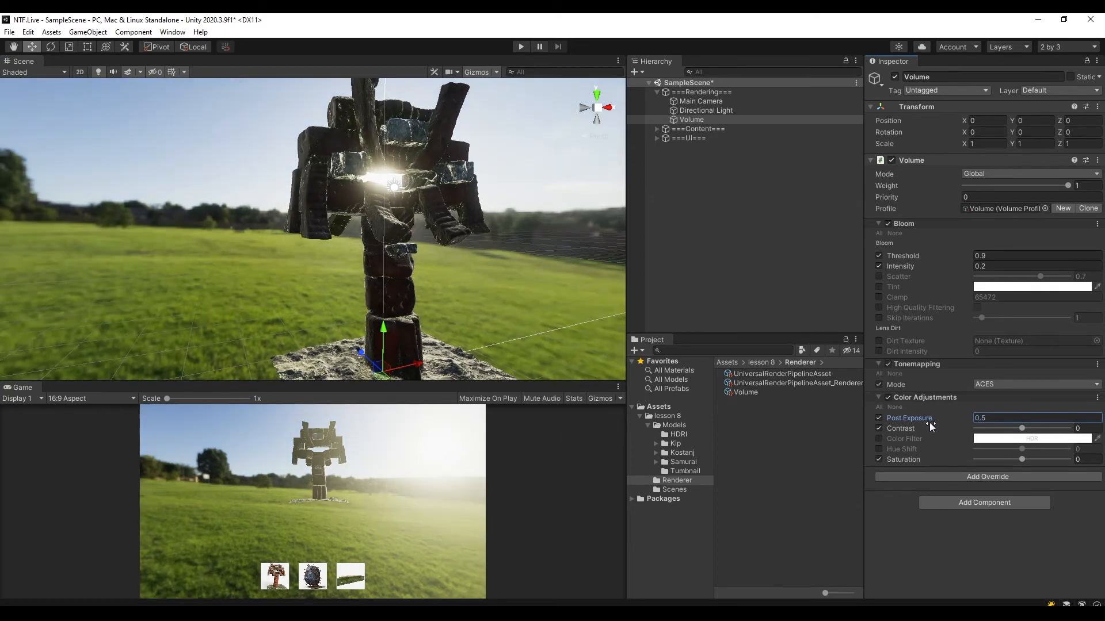
left_click(1083, 428)
type("10")
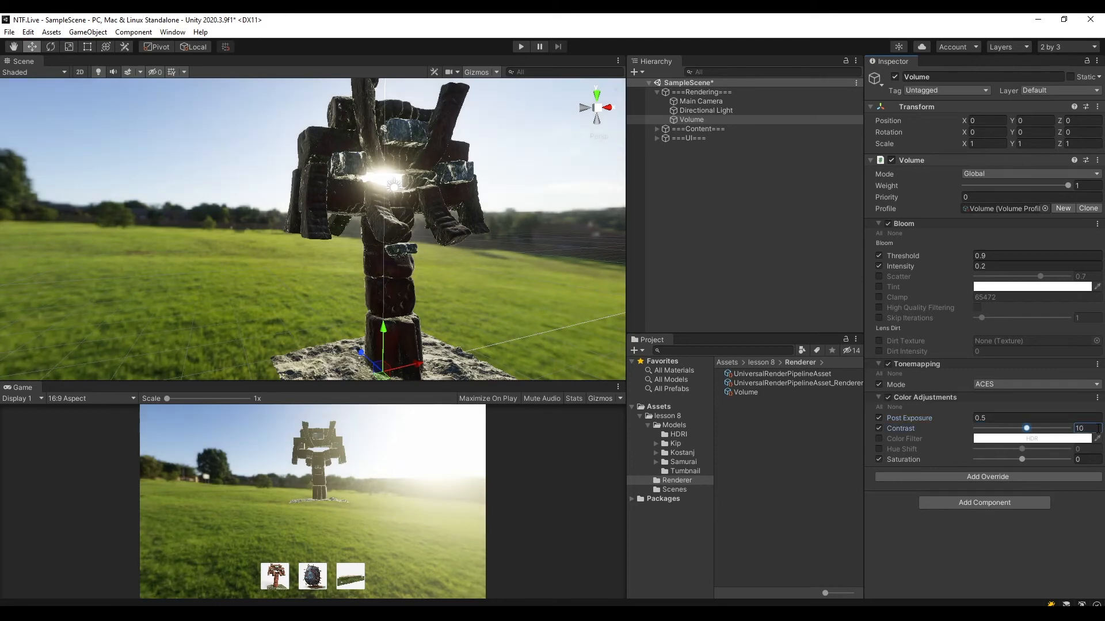
left_click(1086, 460)
type("25")
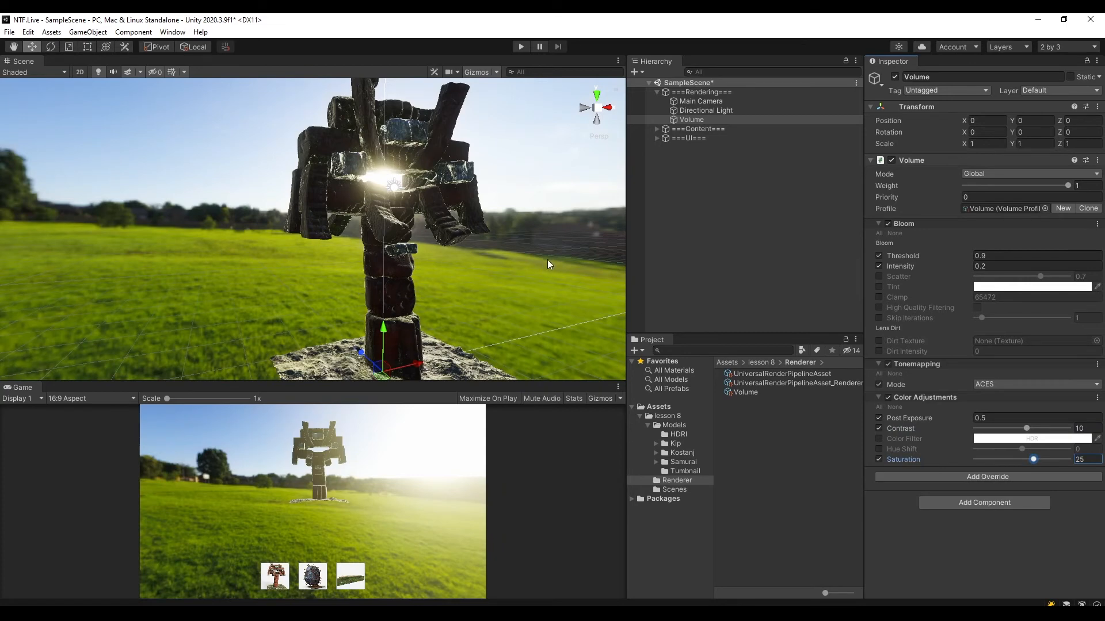
Try higher and lower Saturation levels in Color Adjustments, and undo the trial change.
left_click(1034, 461)
left_click_drag(1054, 458, 1027, 461)
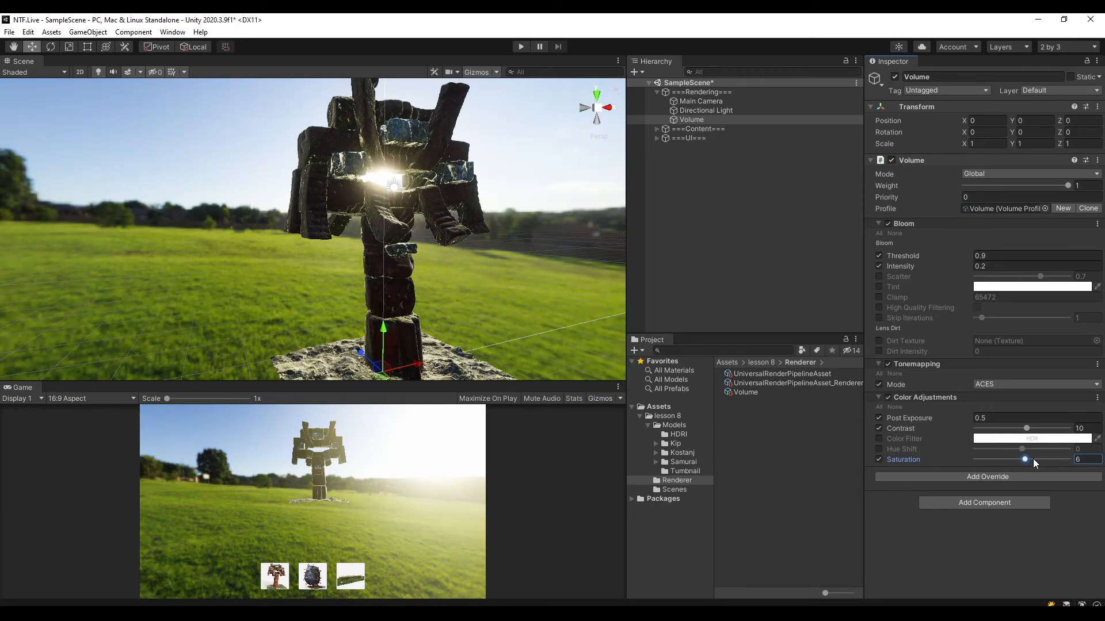
key("ctrl+z")
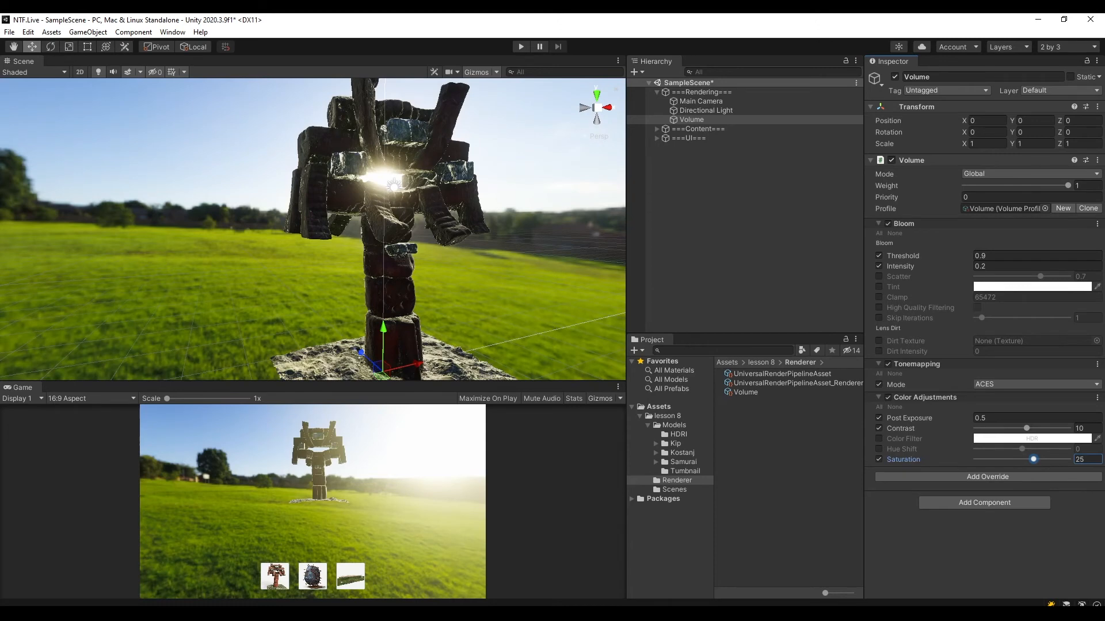
Add a Split Toning override to the Volume object and enable its Shadows and Highlights settings.
left_click(973, 478)
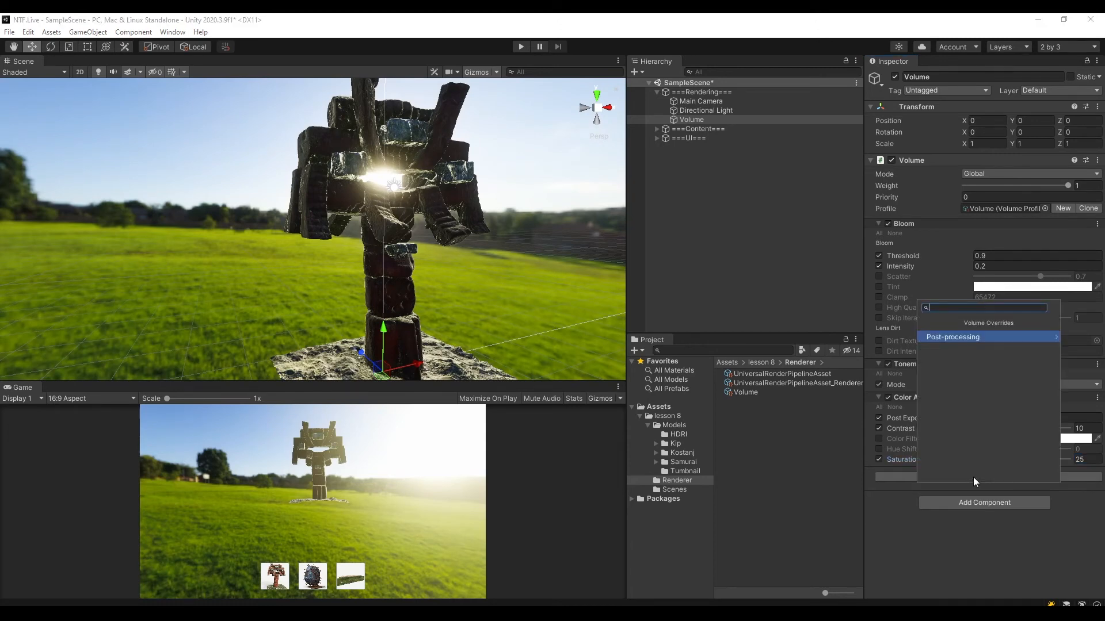
left_click(971, 337)
type("split")
key("Return")
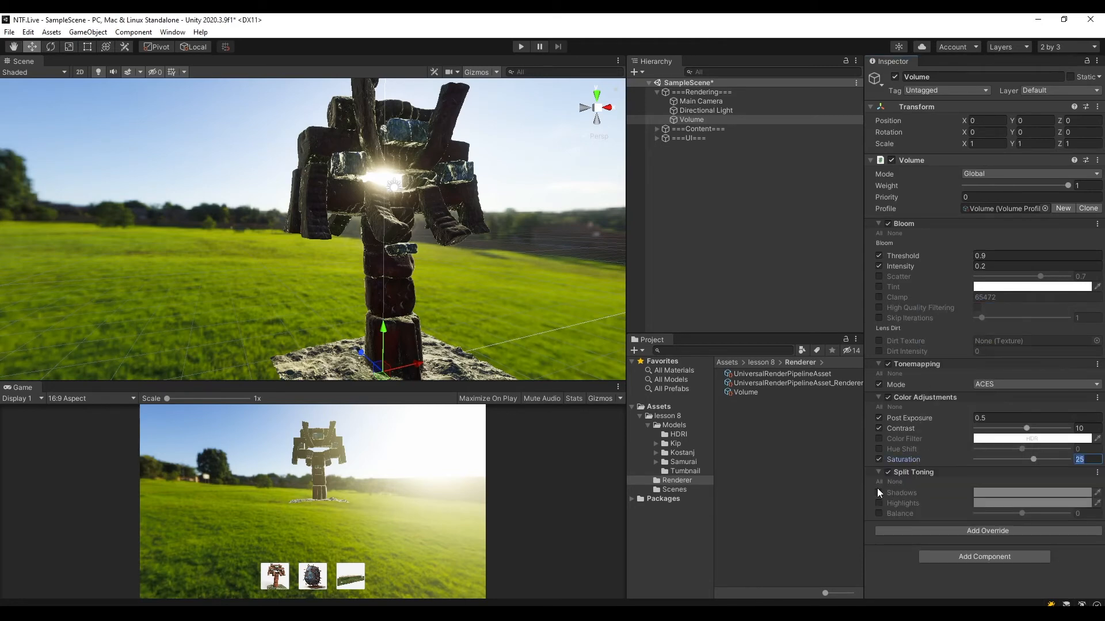
left_click(879, 504)
Set the Split Toning Shadows colour to dark grey 505050 and brighten the Highlights colour to a lighter grey.
left_click(1004, 494)
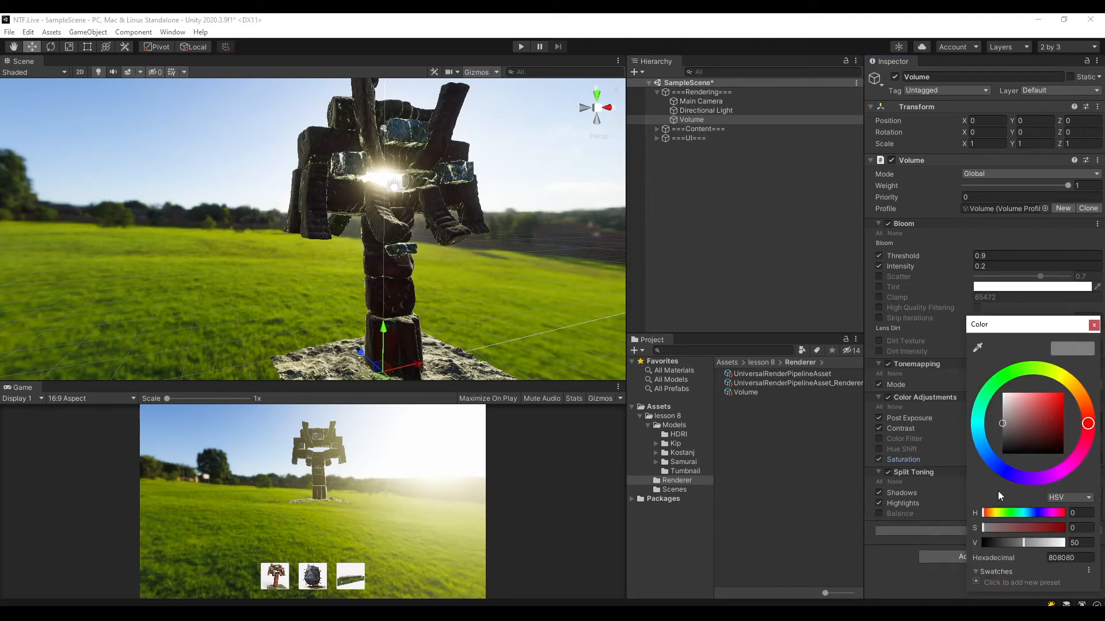
left_click(998, 429)
left_click_drag(998, 431, 996, 435)
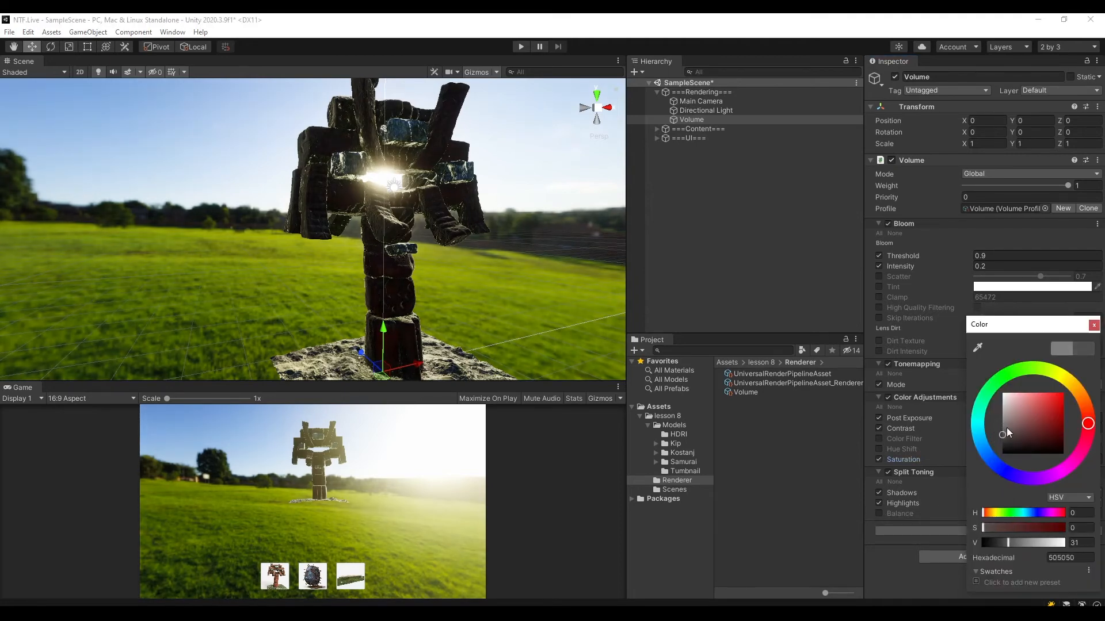
left_click(1093, 326)
left_click(992, 503)
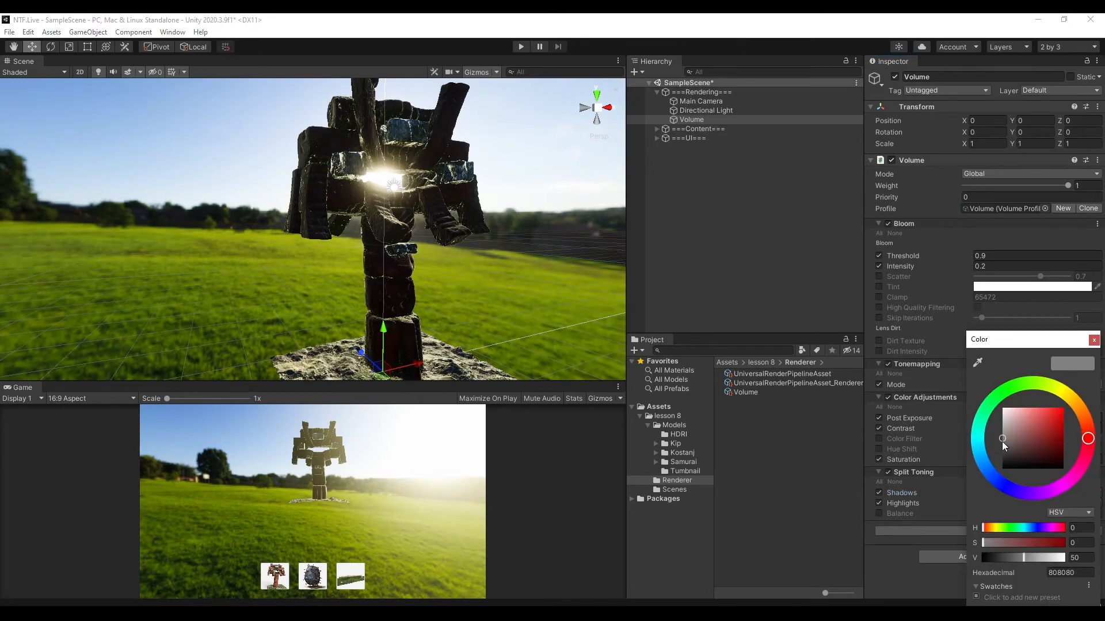
left_click_drag(1002, 441, 996, 426)
left_click(1092, 340)
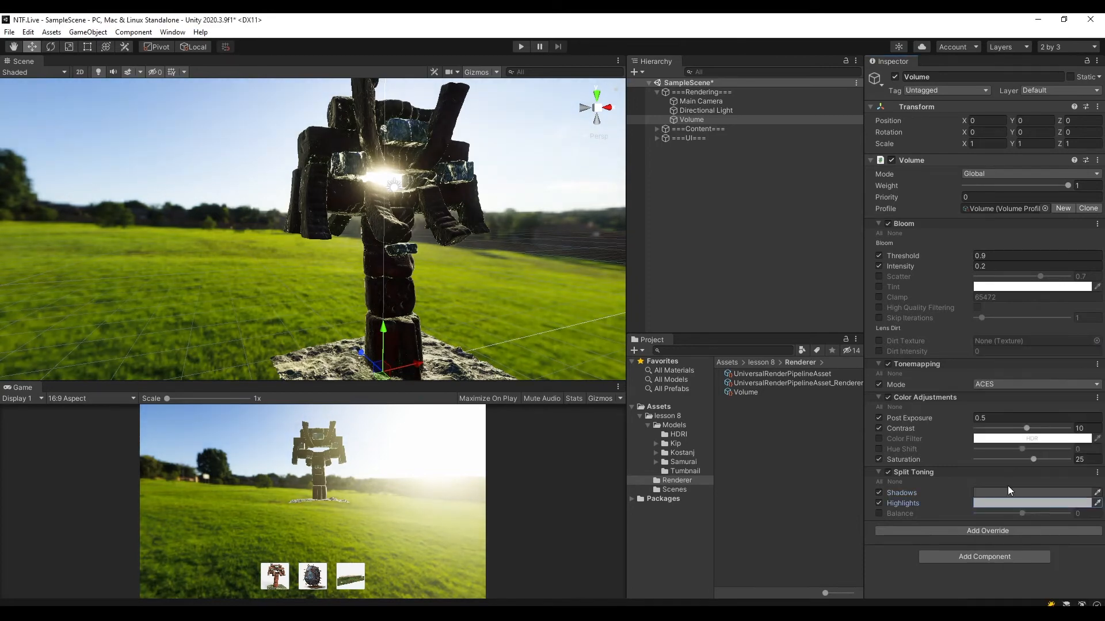
Recheck the Split Toning Shadows and Highlights colours against the look of the scene.
left_click(1007, 489)
left_click(1092, 340)
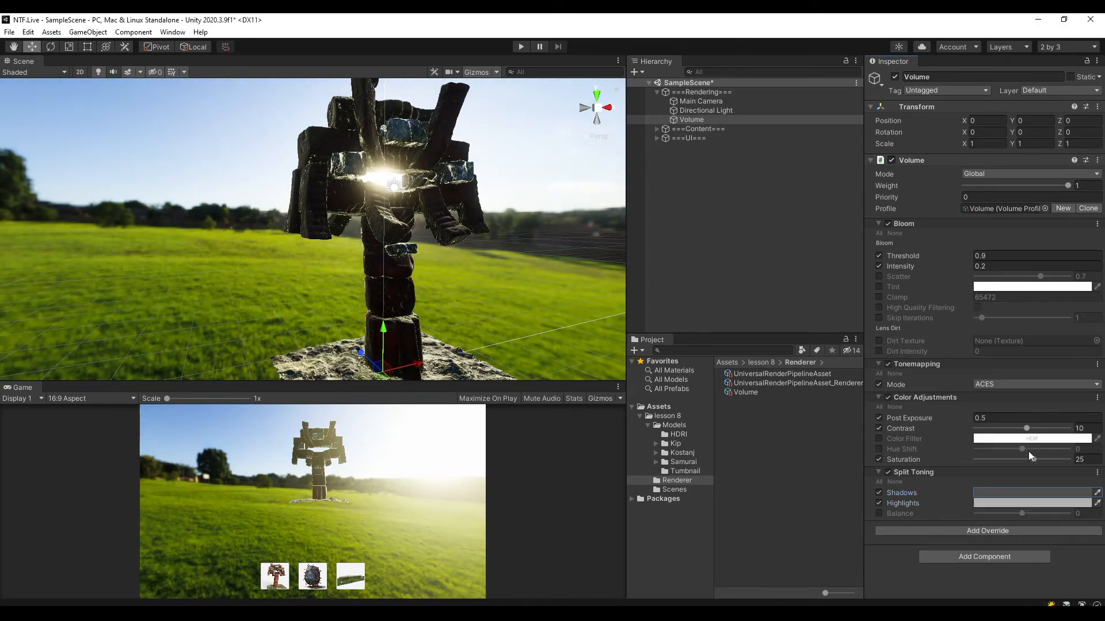
left_click(1003, 502)
left_click(1092, 340)
mouse_move(496, 258)
left_mouse_down("alt")
mouse_move(469, 287)
mouse_move(515, 258)
left_mouse_up("alt")
middle_click_drag(515, 258, 498, 240)
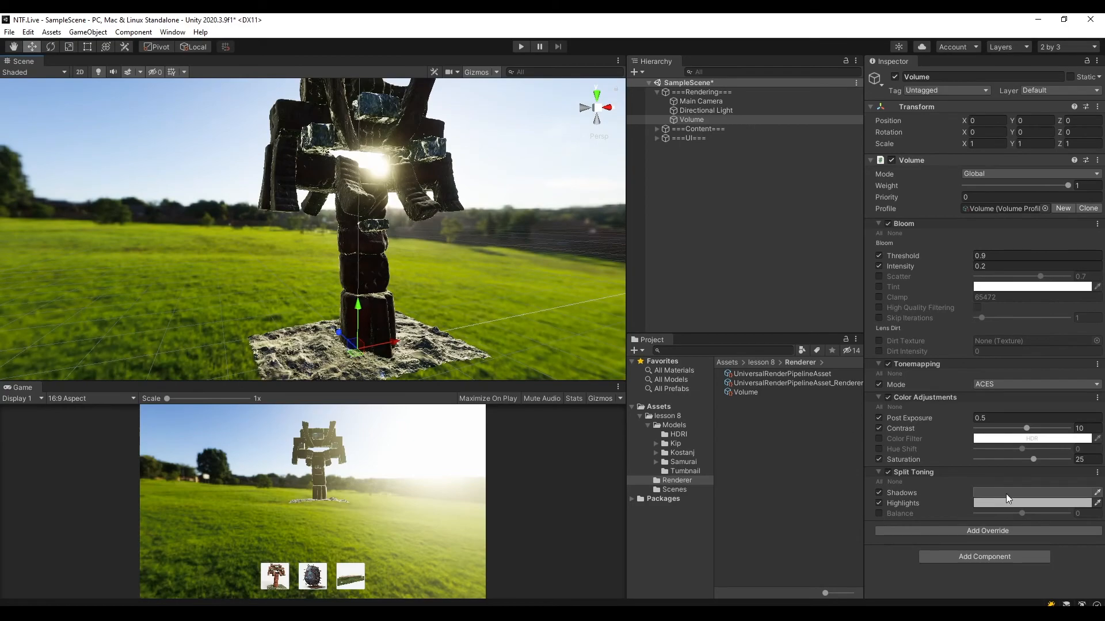
left_click(1006, 494)
left_click(1094, 341)
Examine the samurai model's surface and shading in the scene from several angles and distances.
left_click_drag(520, 198, 103, 207, "alt")
middle_click_drag(104, 208, 141, 229)
left_click_drag(140, 229, 723, 275, "alt")
middle_click_drag(387, 252, 464, 244)
left_click_drag(464, 243, 473, 199, "alt")
middle_click_drag(473, 199, 467, 248)
scroll(467, 249, "up", 4)
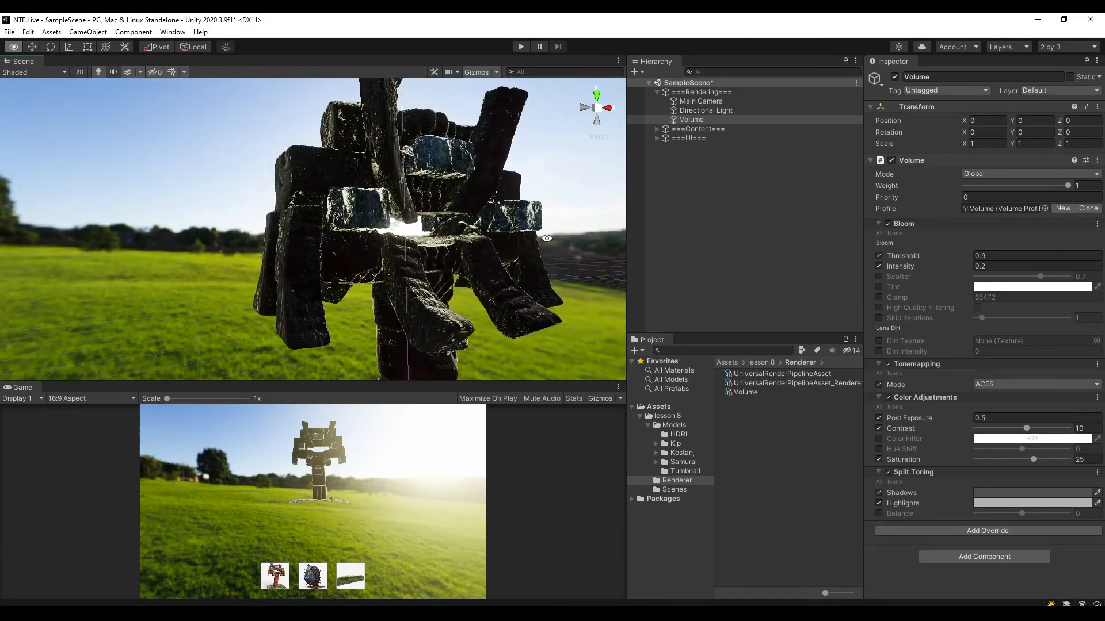
left_click_drag(549, 241, 535, 235, "alt")
middle_click_drag(535, 235, 474, 284)
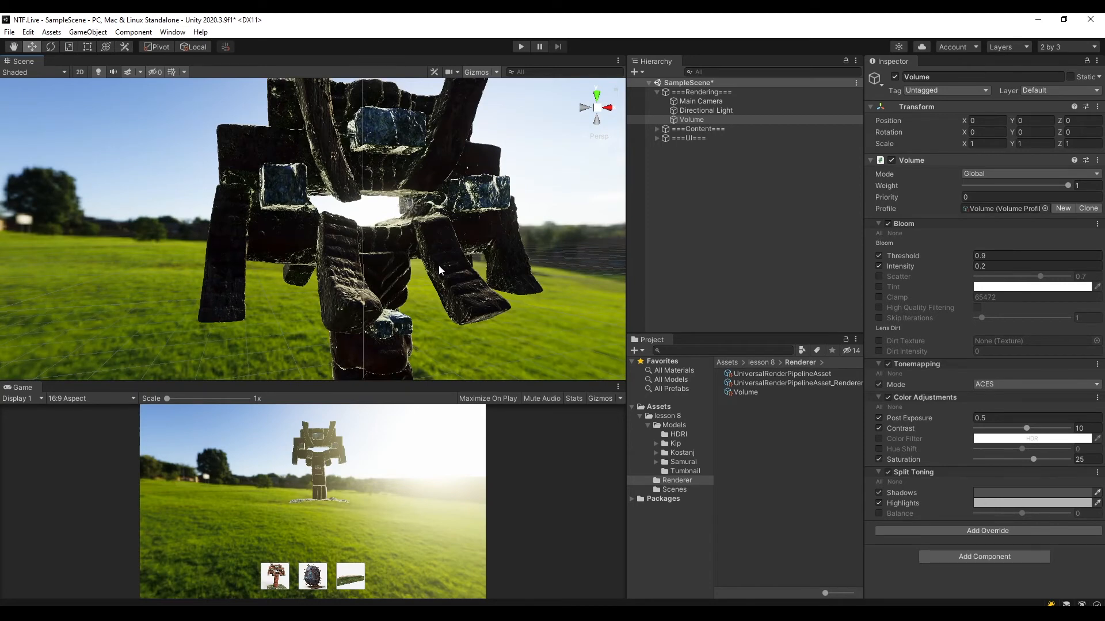
left_click_drag(429, 271, 477, 325, "alt")
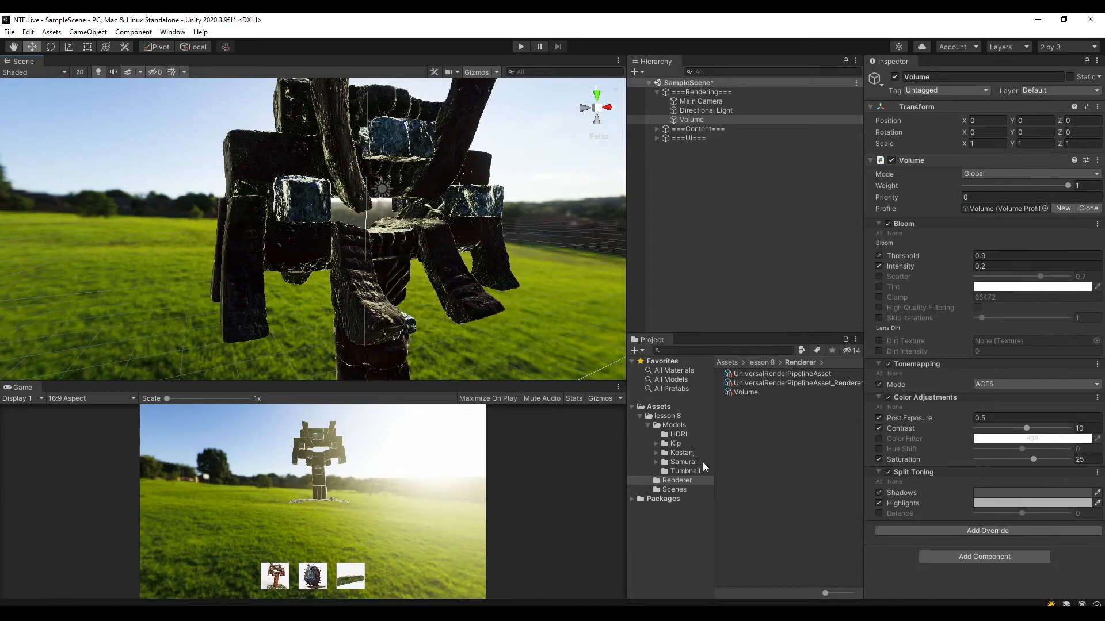
Open the material named model in the Samurai Textures folder.
left_click(681, 463)
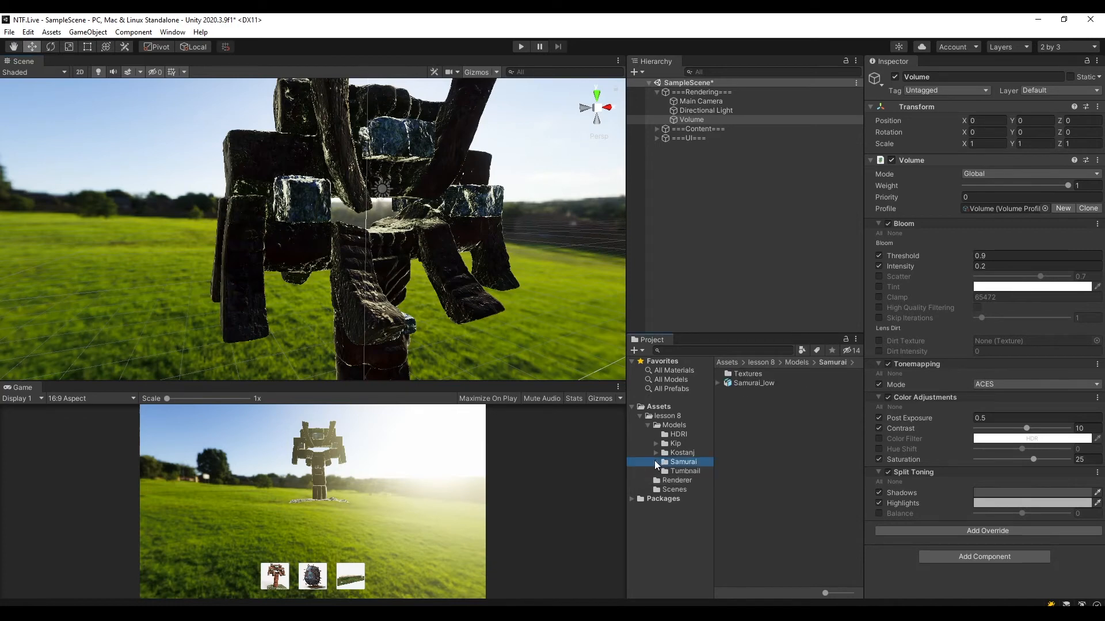
left_click(656, 462)
left_click(695, 473)
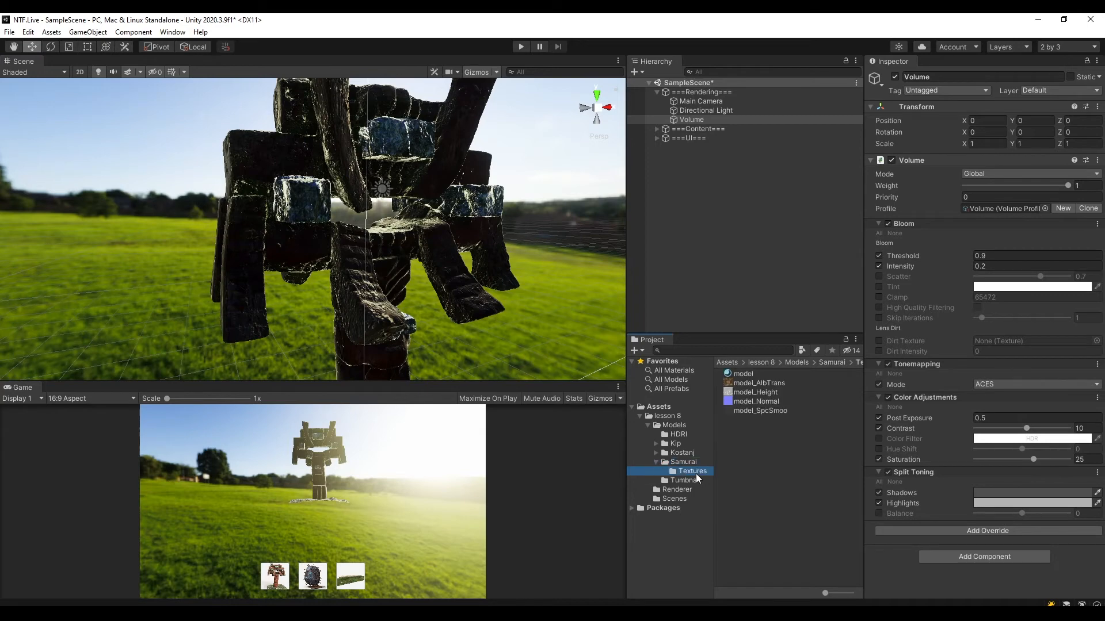
left_click(741, 374)
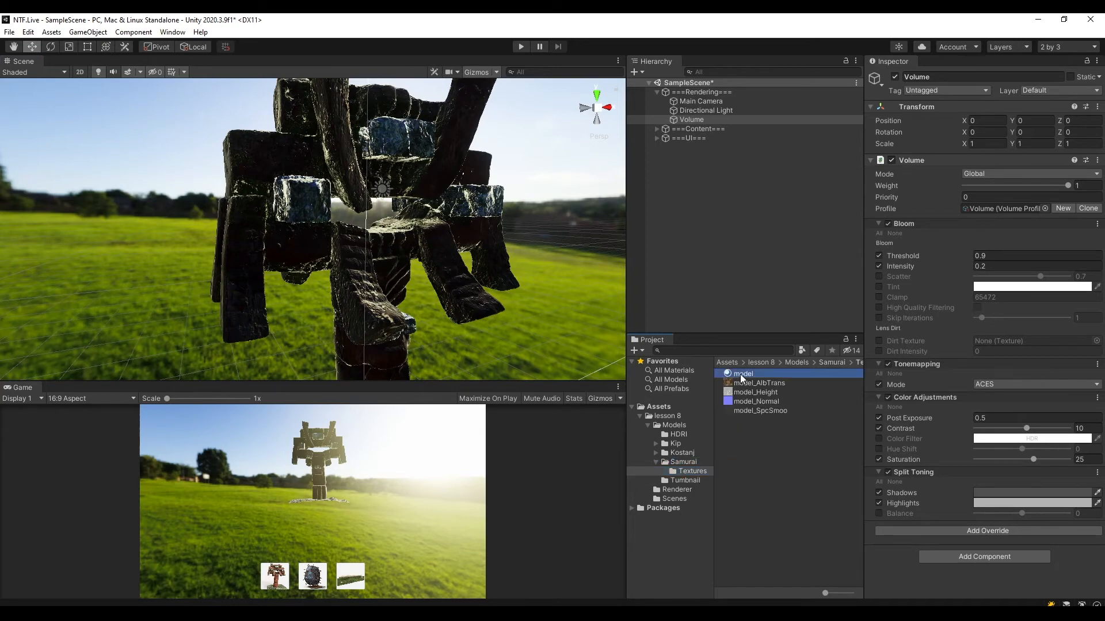
Locate the material assigned to Samurai_low through its Mesh Renderer and open that material's settings.
left_click(656, 129)
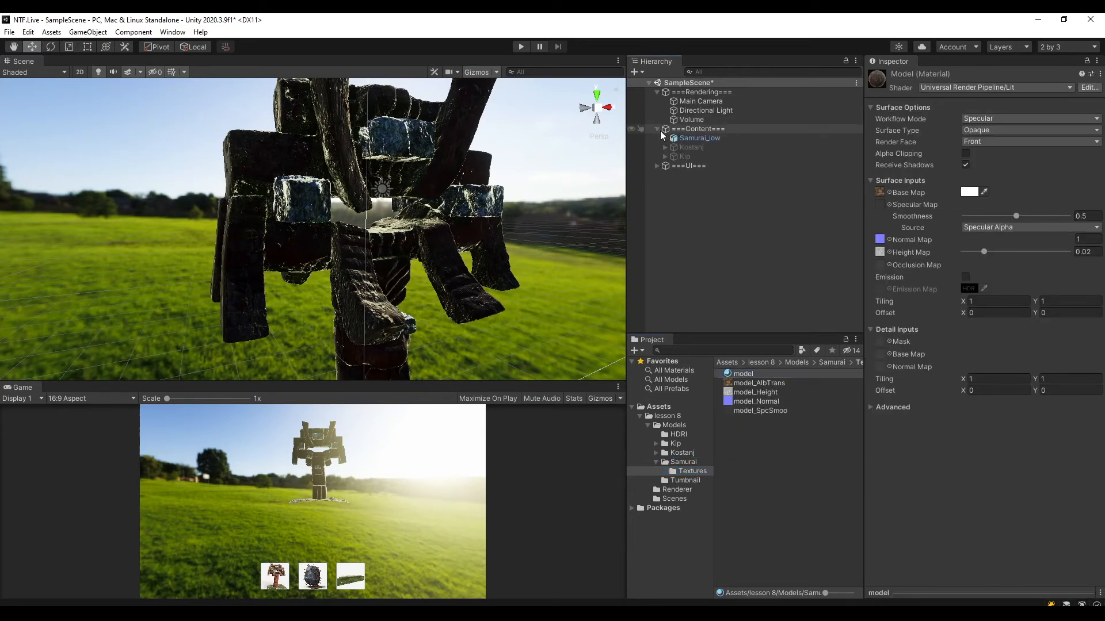
left_click(695, 131)
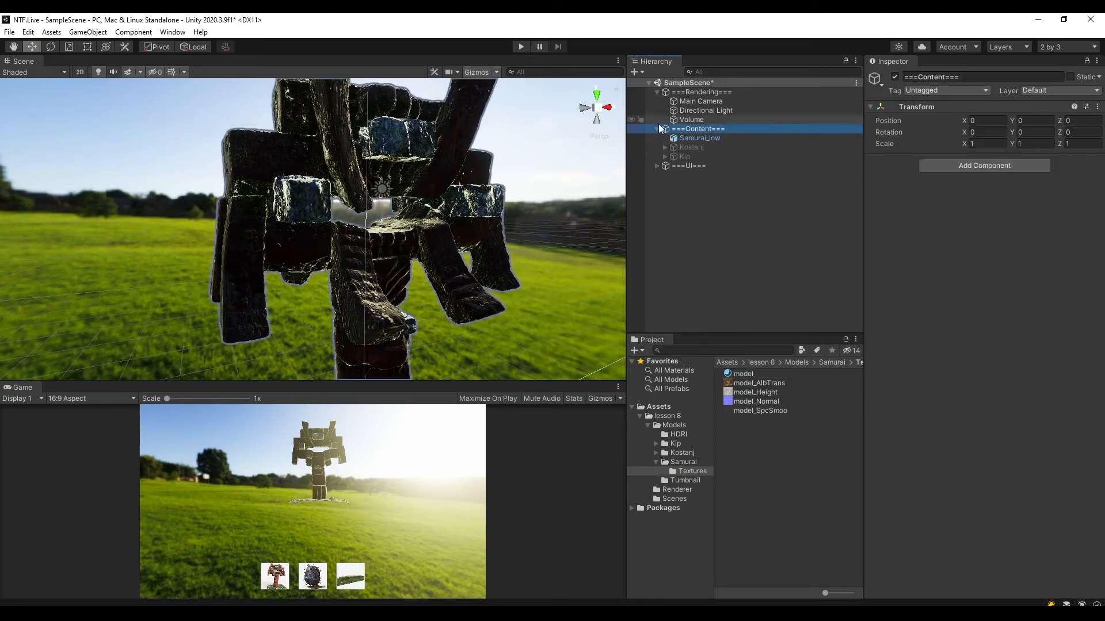
left_click(709, 138)
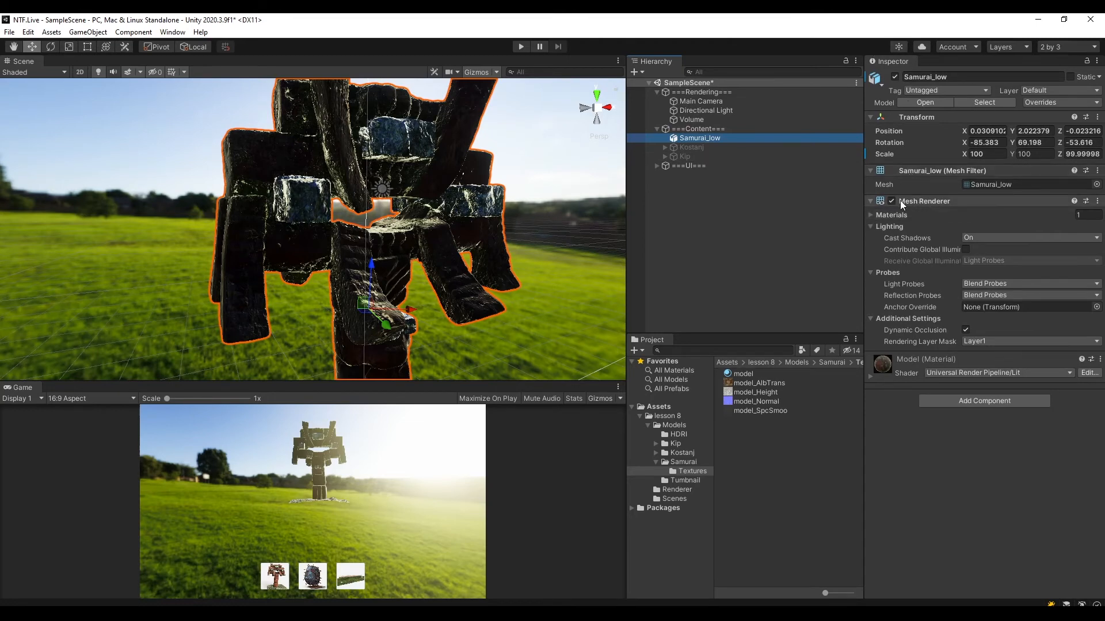
left_click(870, 215)
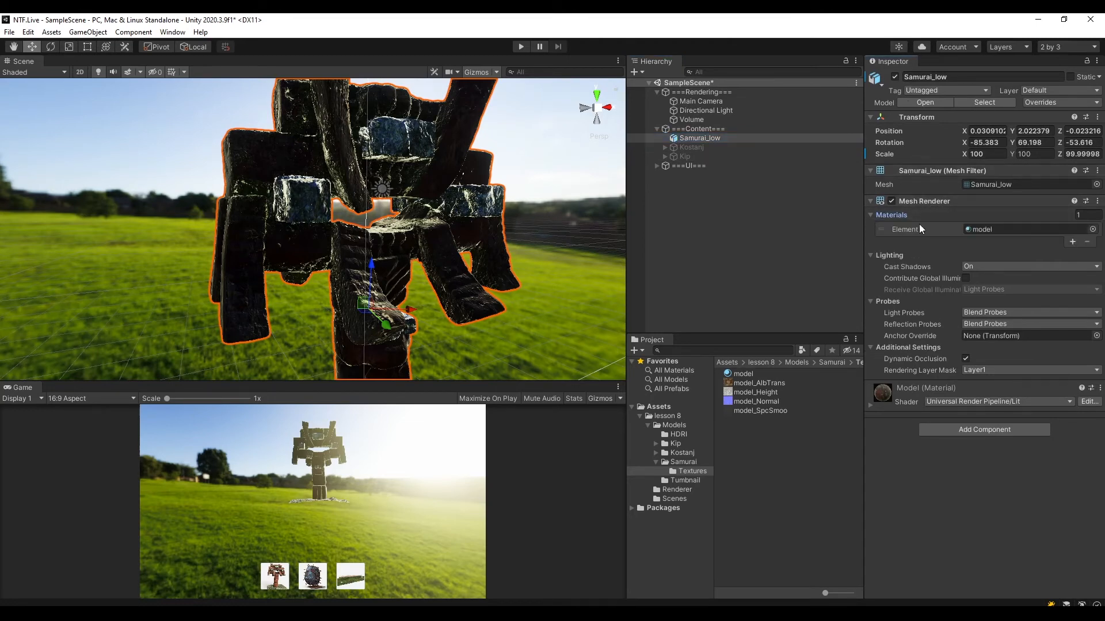
left_click(682, 462)
left_click(987, 227)
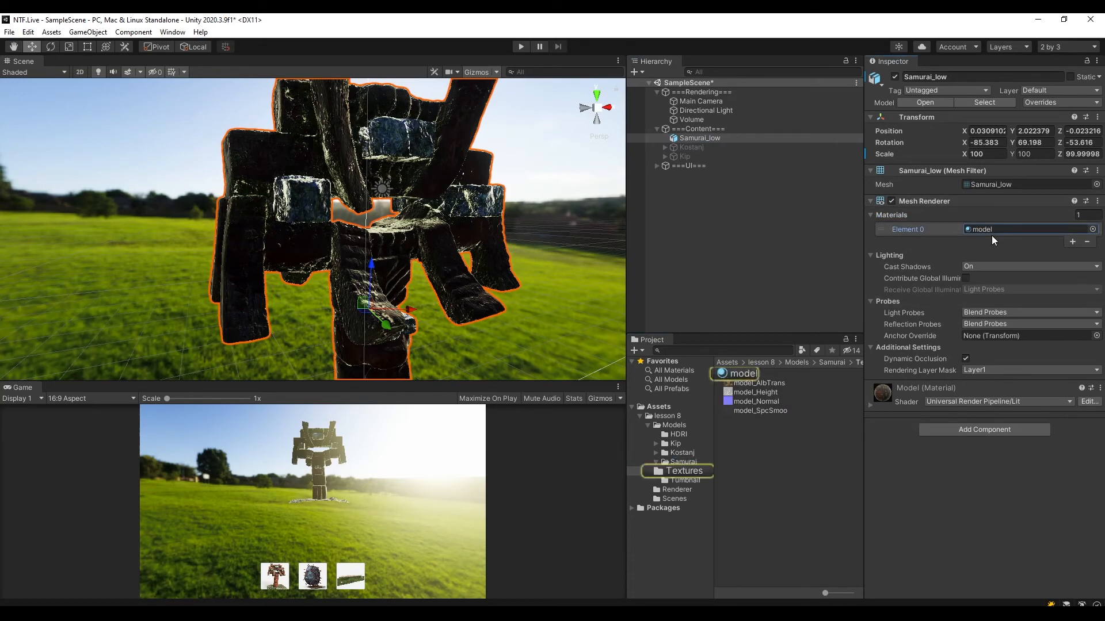
left_click(748, 374)
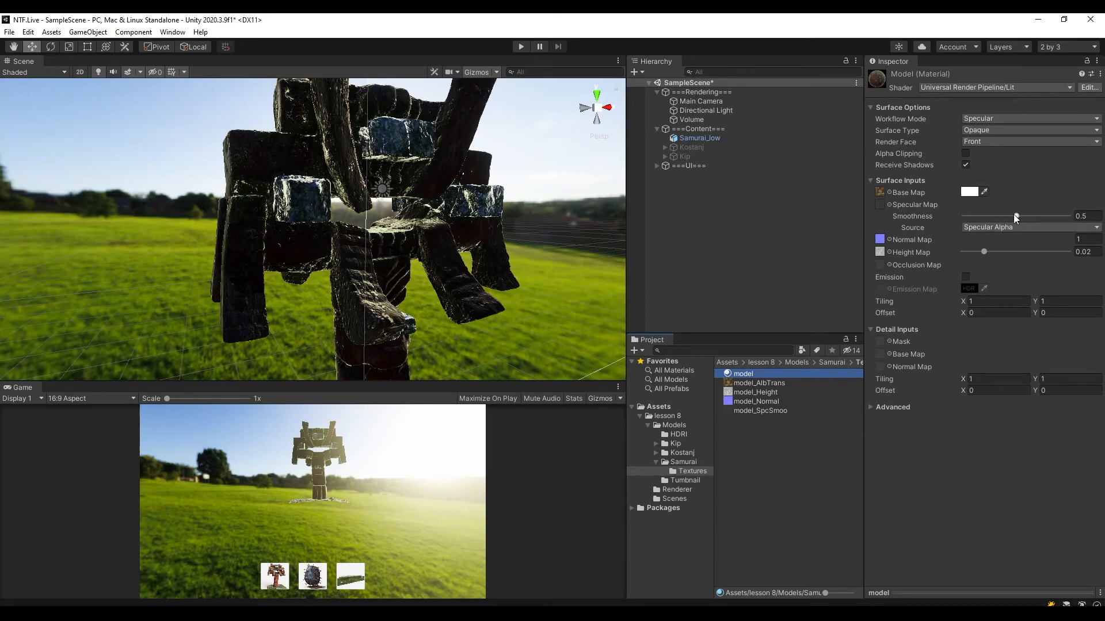
Reduce the Smoothness of the samurai's material to 0.2.
left_click(996, 217)
left_click_drag(996, 218, 979, 217)
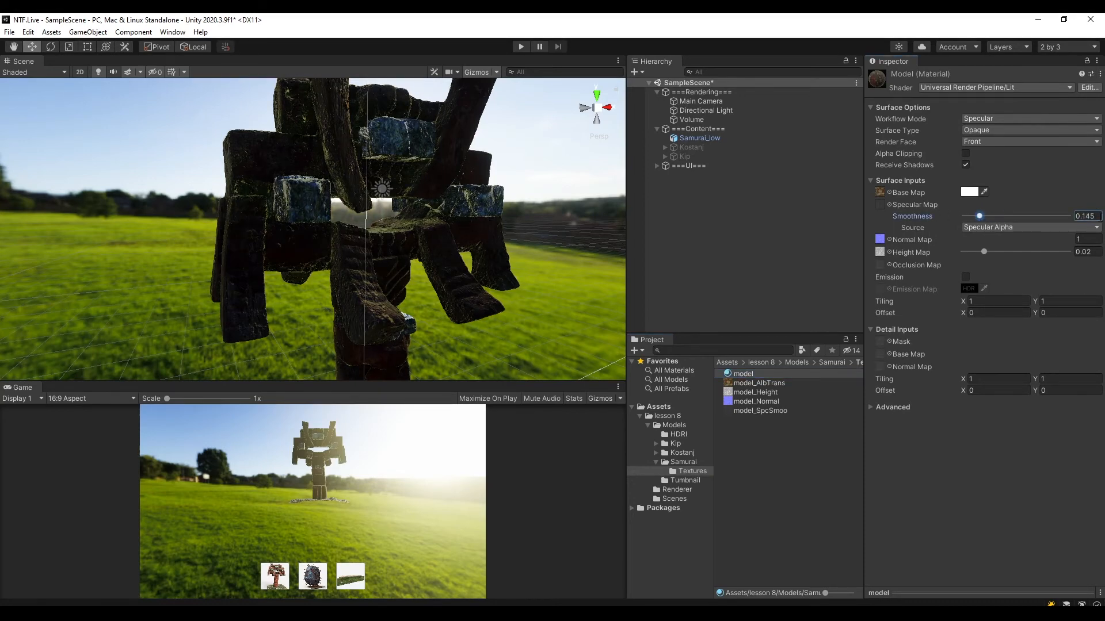
left_click(1074, 217)
type("0.2")
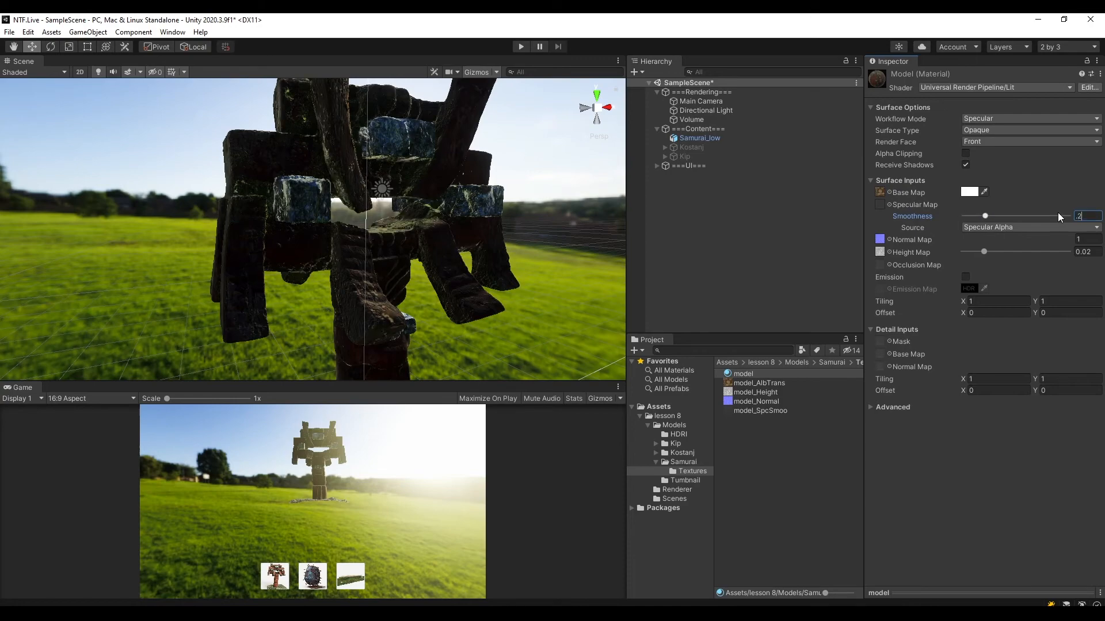
key("Return")
Try a Smoothness of 1 on the samurai's material, compare the look, and restore it to 0.2.
left_click_drag(984, 217, 1068, 216)
left_click_drag(433, 212, 714, 252, "alt")
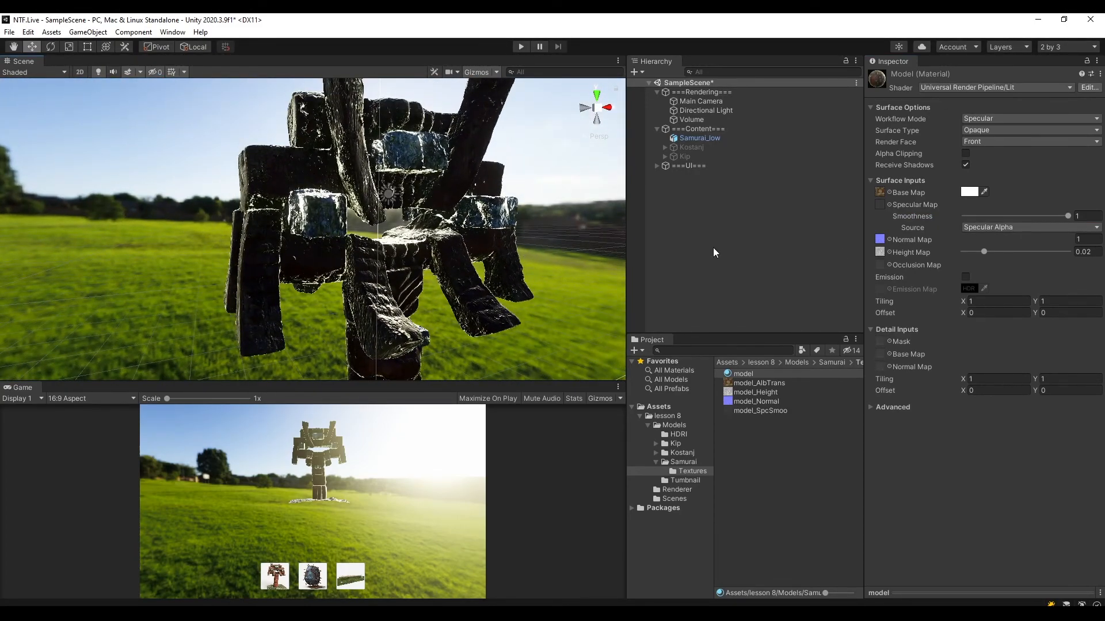
left_click(1087, 216)
type("0.2")
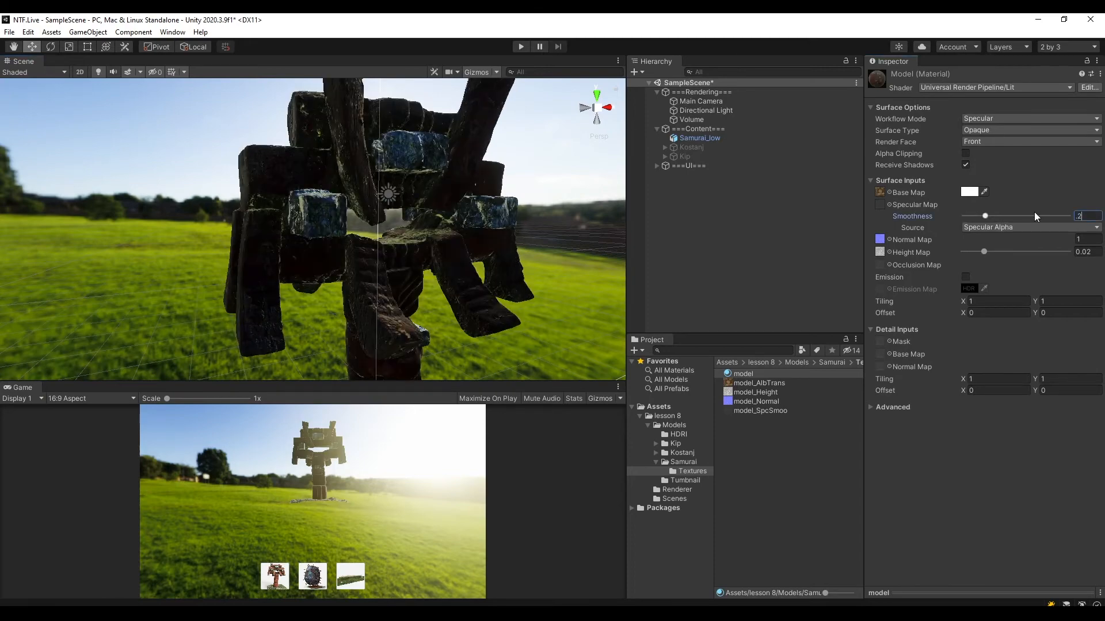
left_click_drag(438, 232, 464, 242, "alt")
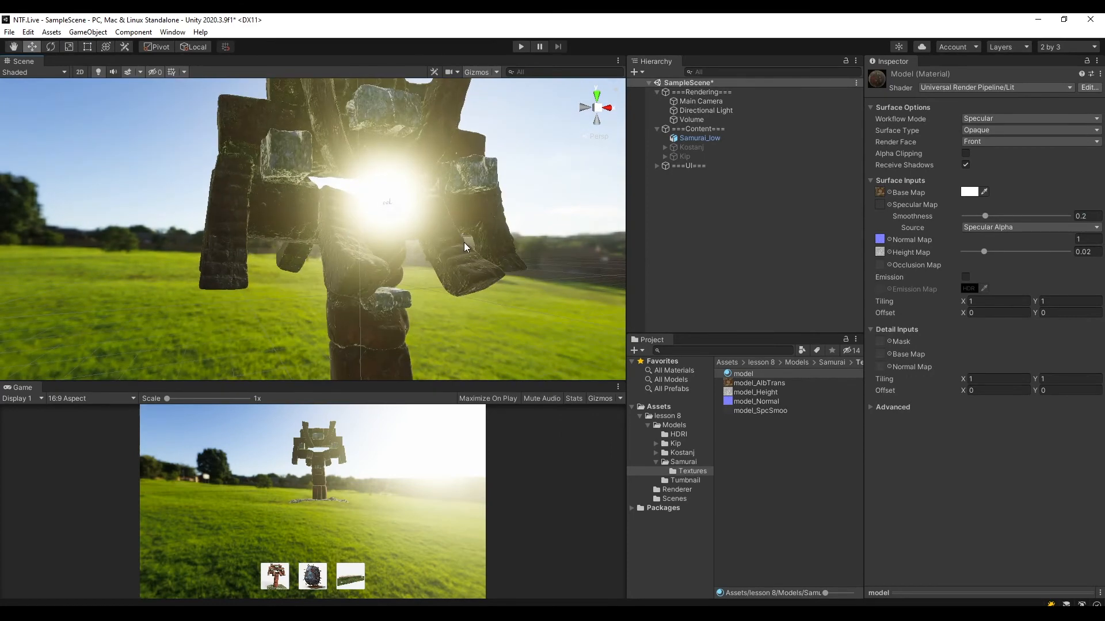
Enlarge the Game view and briefly run the scene in Play mode to check the result.
left_click_drag(431, 381, 431, 339)
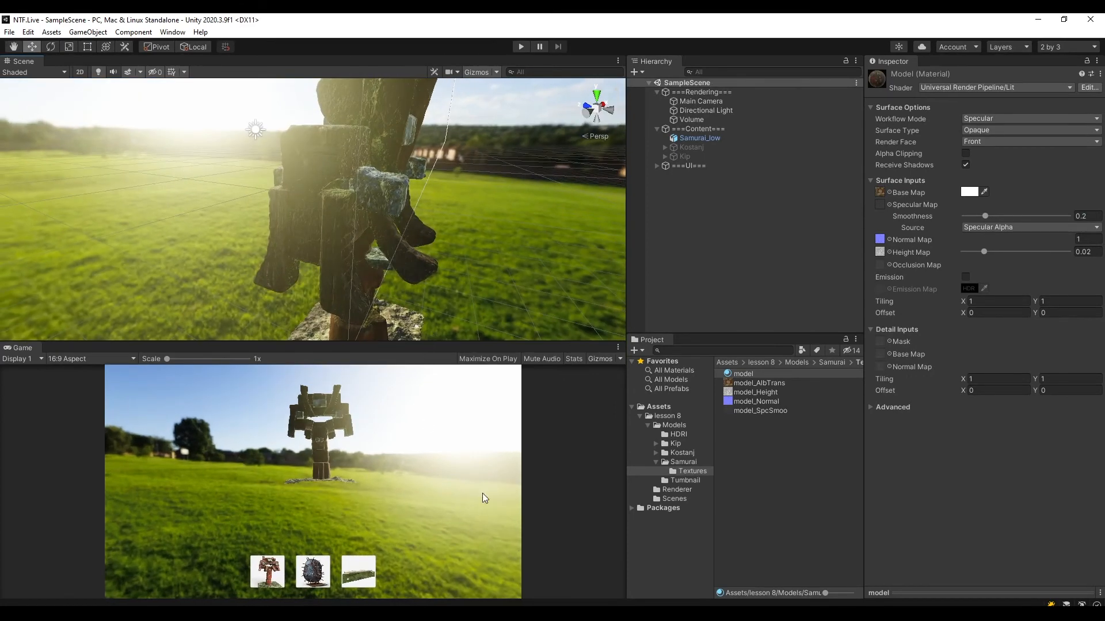
left_click(517, 50)
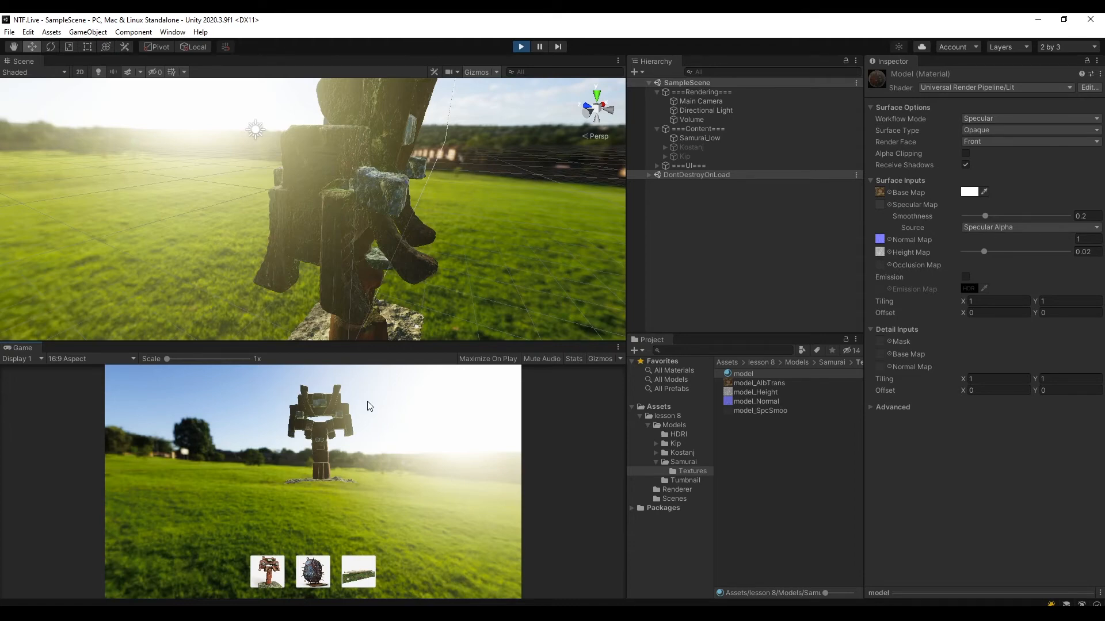
left_click(521, 48)
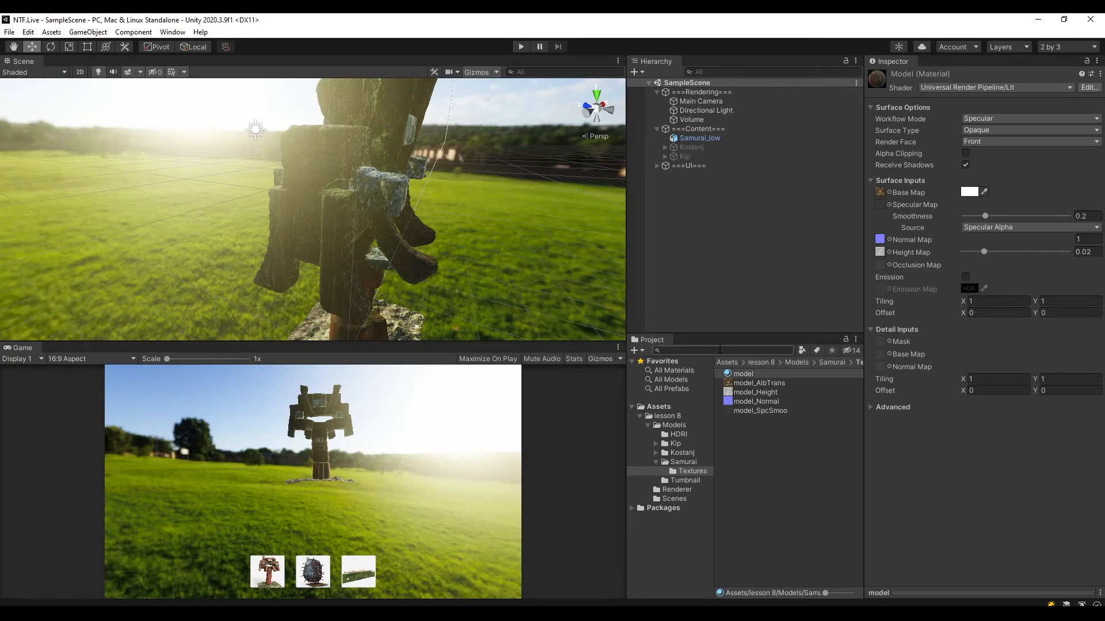
left_click_drag(603, 342, 602, 333)
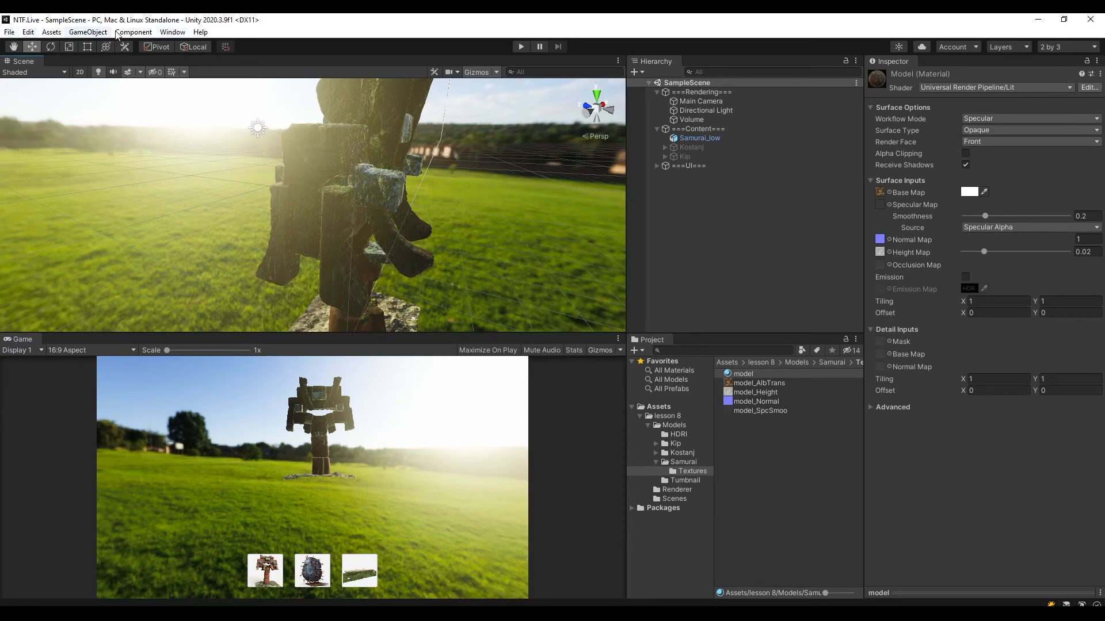
Install the Cinemachine 2.6.4 package from the Unity Registry in the Package Manager, and close the manager.
left_click(167, 31)
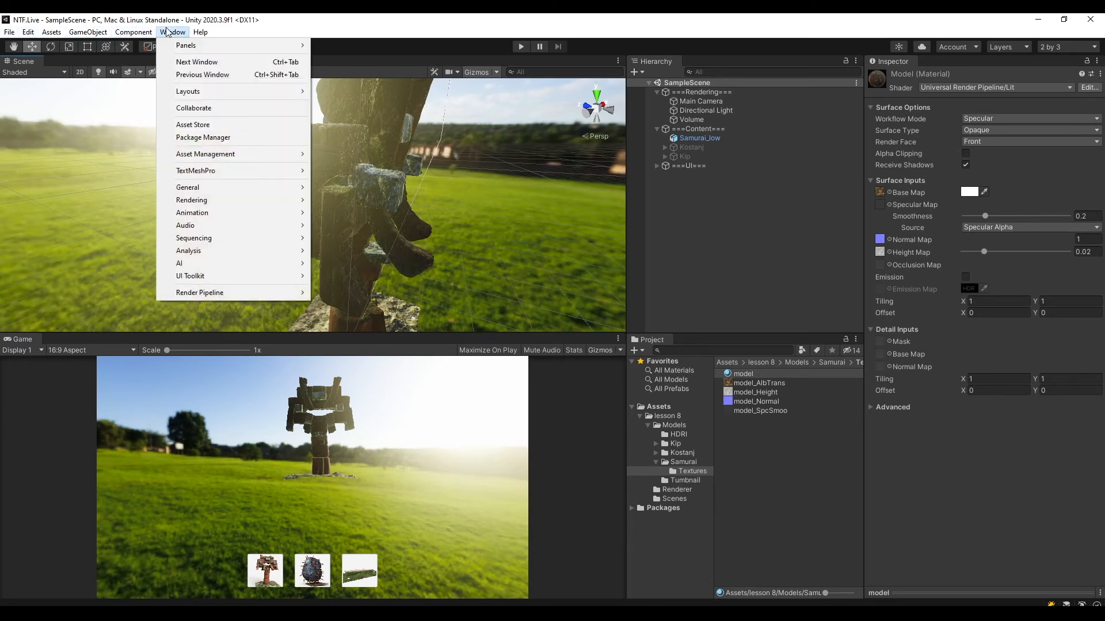
left_click(216, 140)
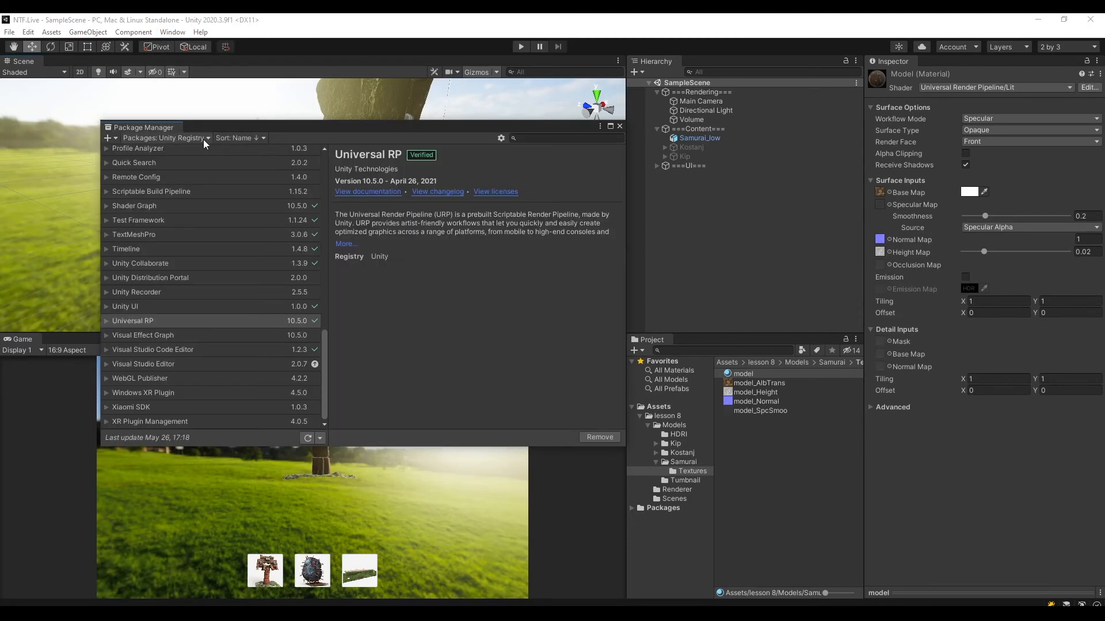
left_click(173, 138)
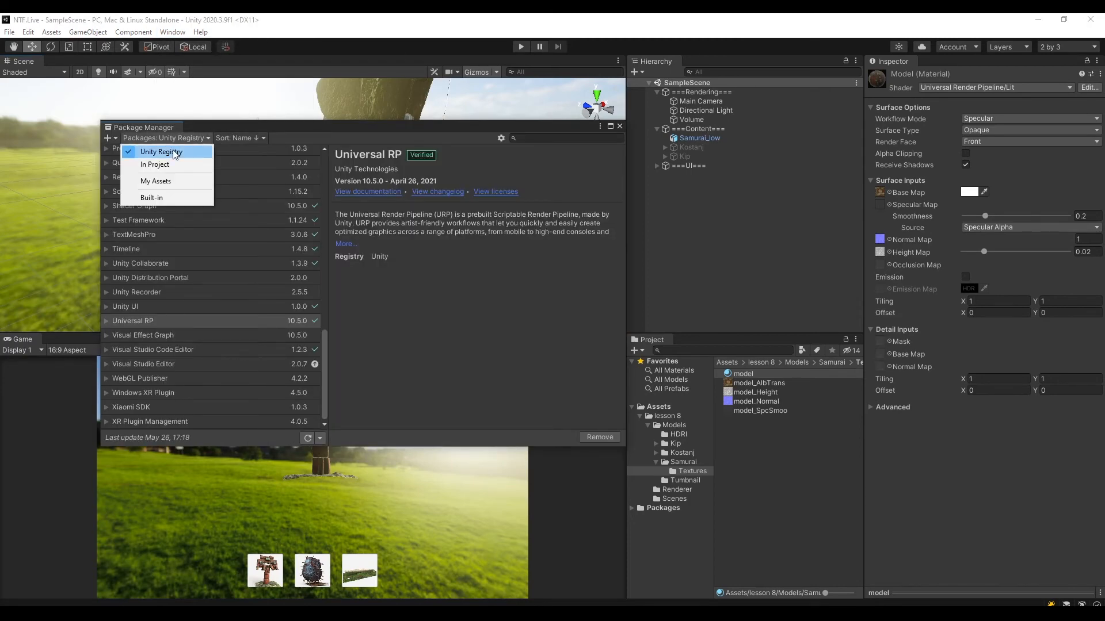
left_click(177, 153)
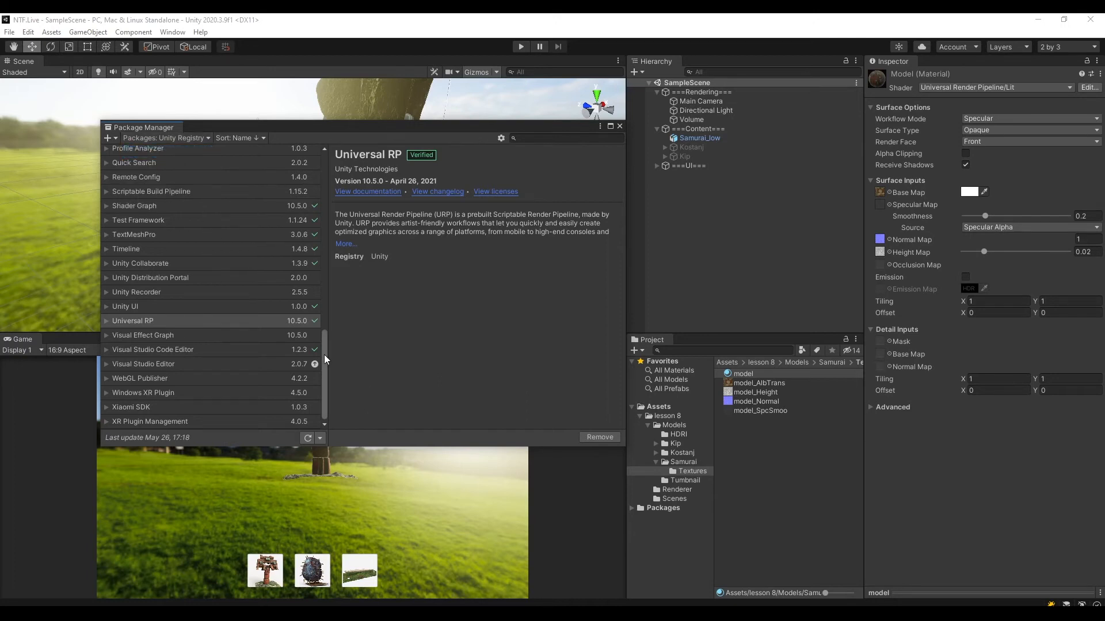
left_click_drag(323, 354, 327, 167)
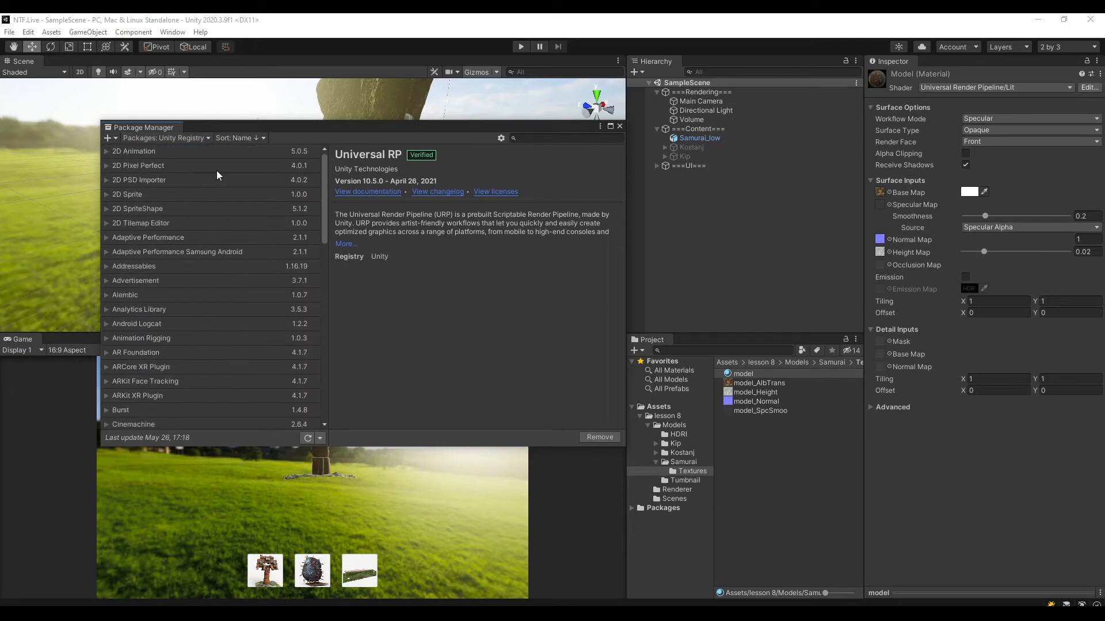
scroll(176, 175, "down", 3)
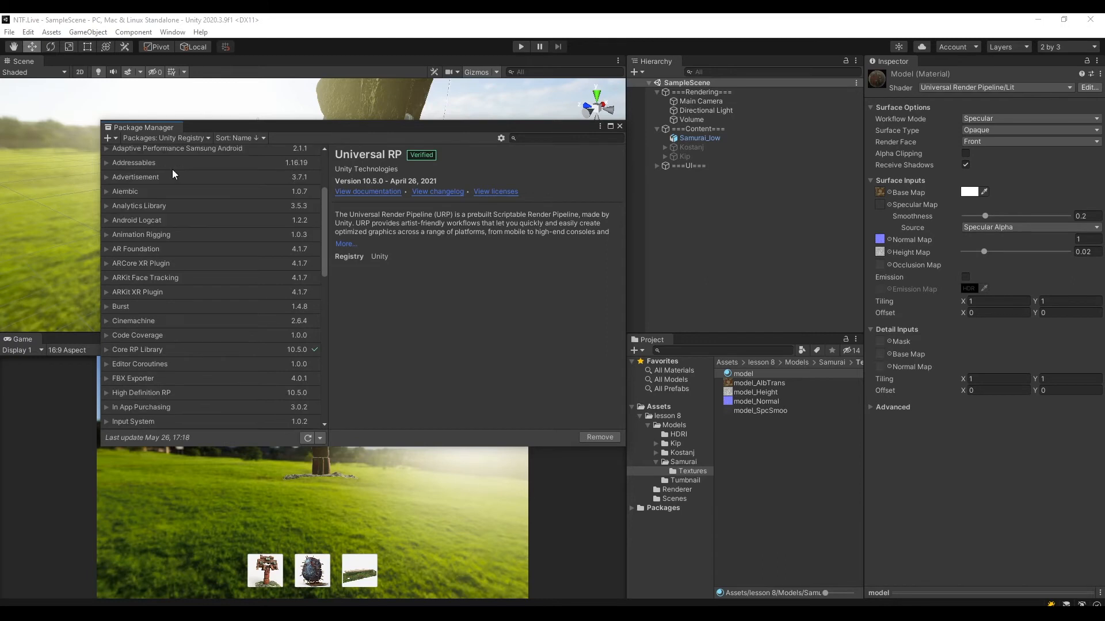
left_click(139, 321)
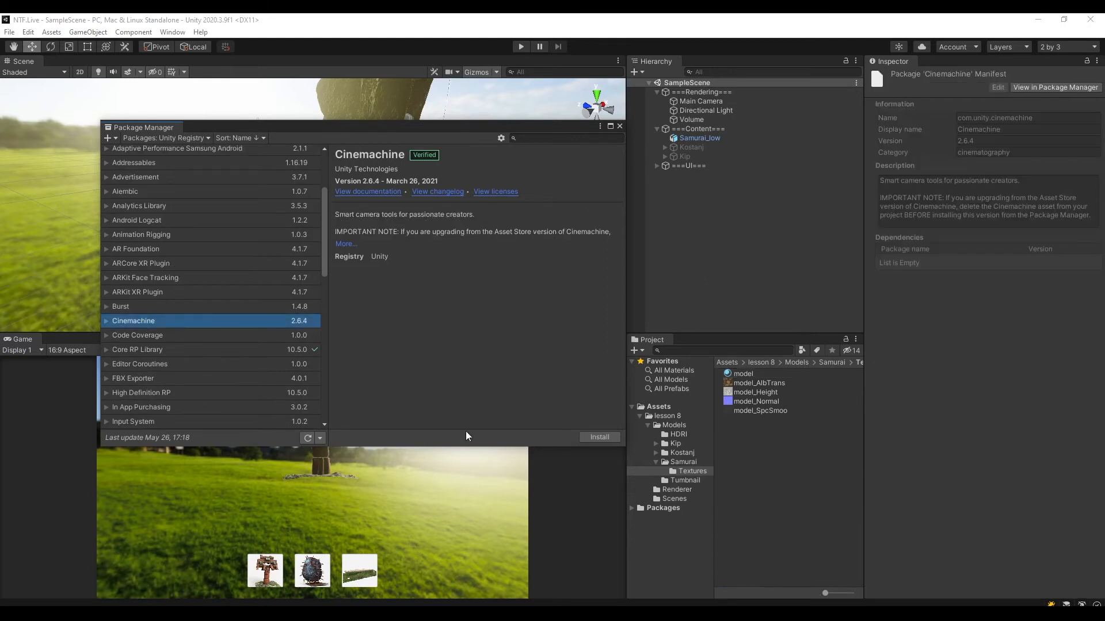
left_click(600, 437)
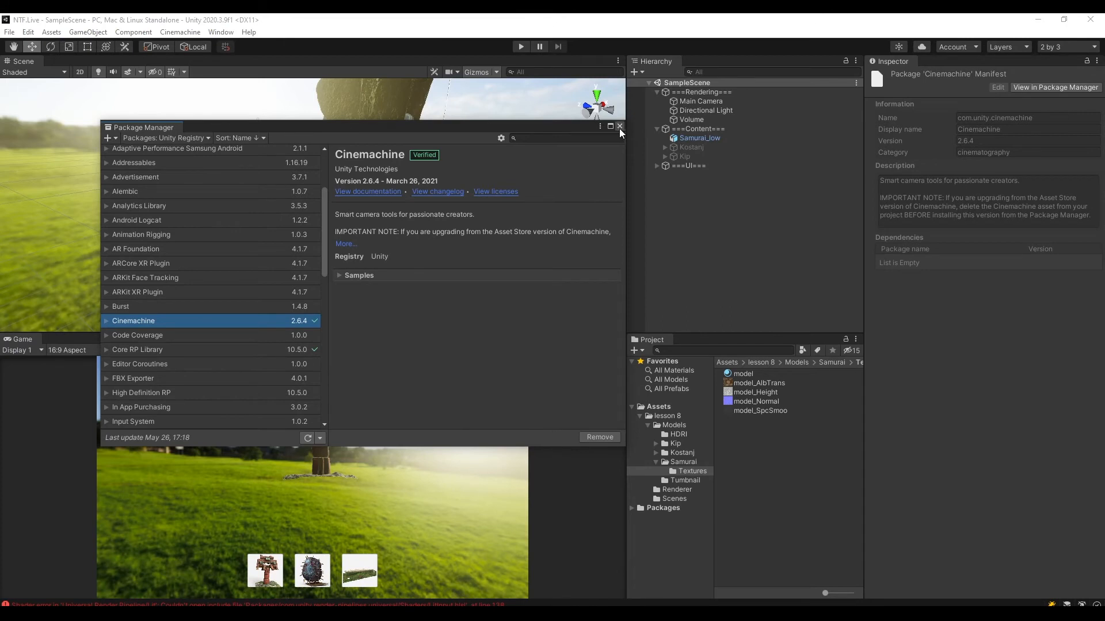
left_click(619, 126)
Open the Console, clear its logged messages, and close it.
left_click(279, 605)
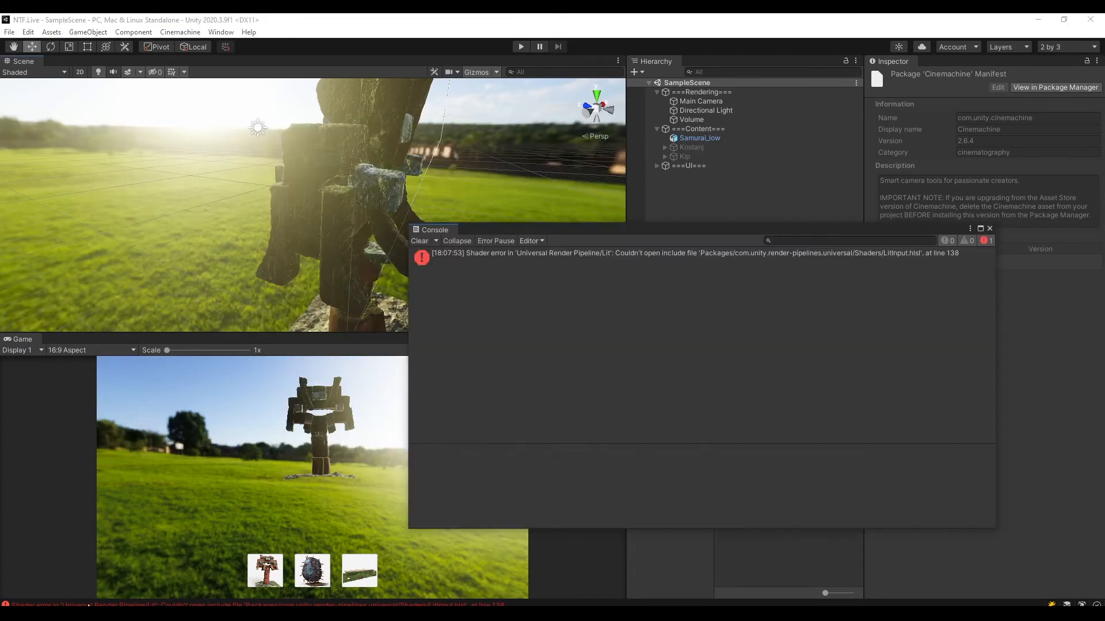
left_click(420, 240)
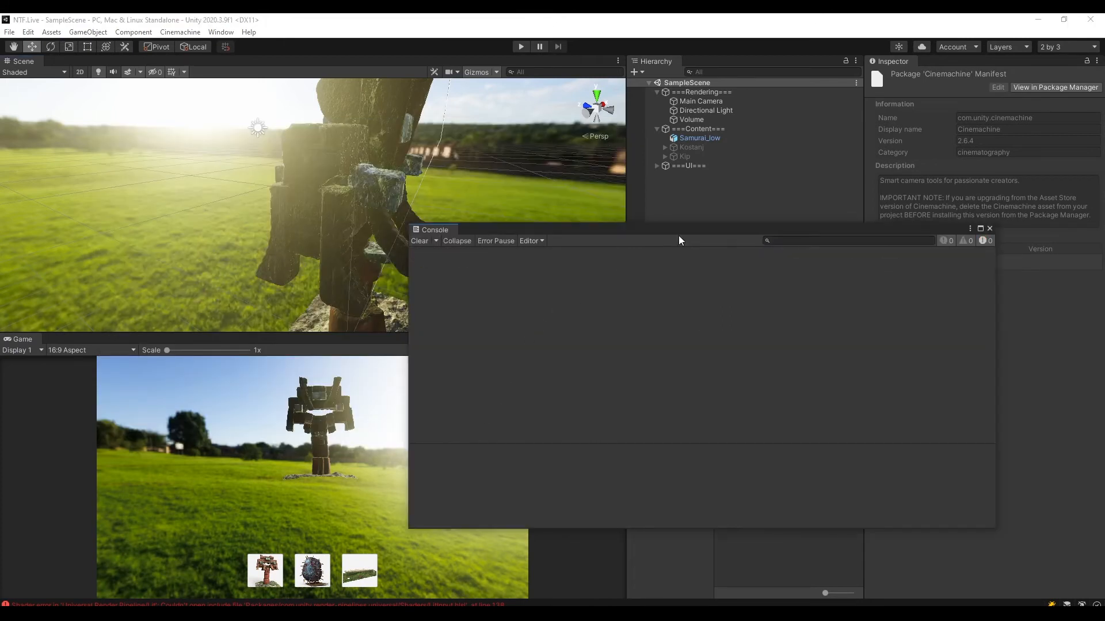
left_click(990, 228)
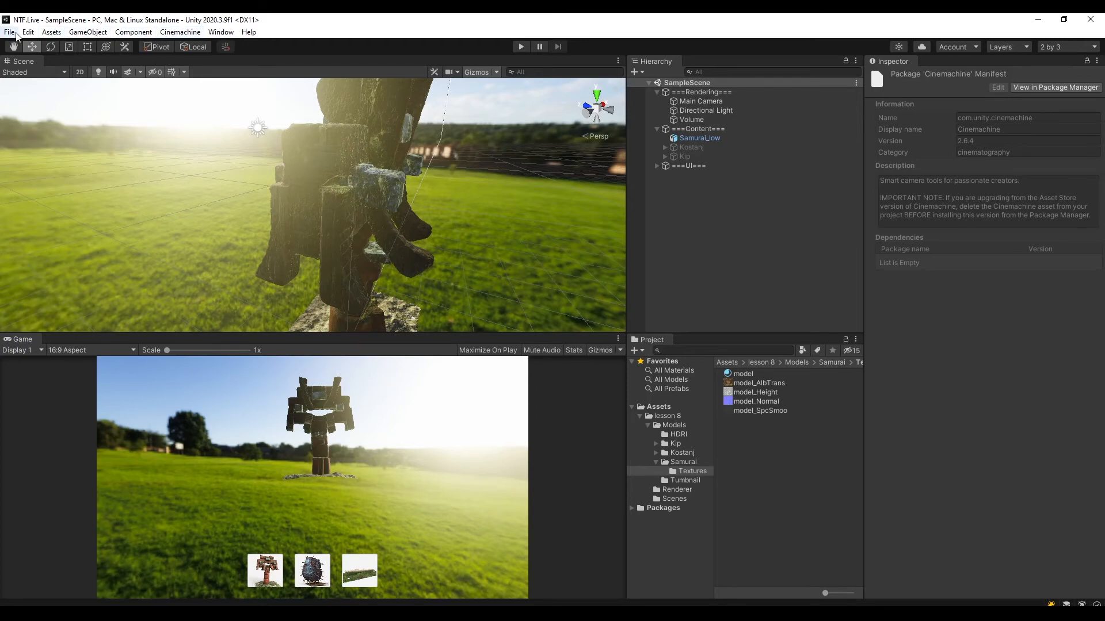
Create a Cinemachine FreeLook camera, place it first under the ===Rendering=== group, and save the scene.
left_click(180, 33)
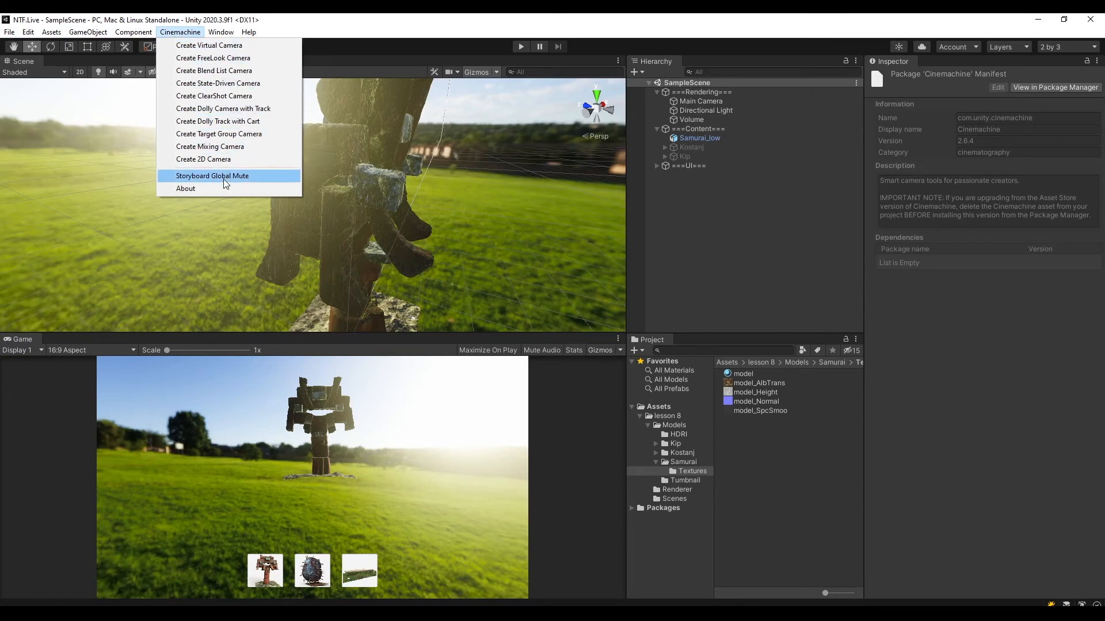
left_click(230, 58)
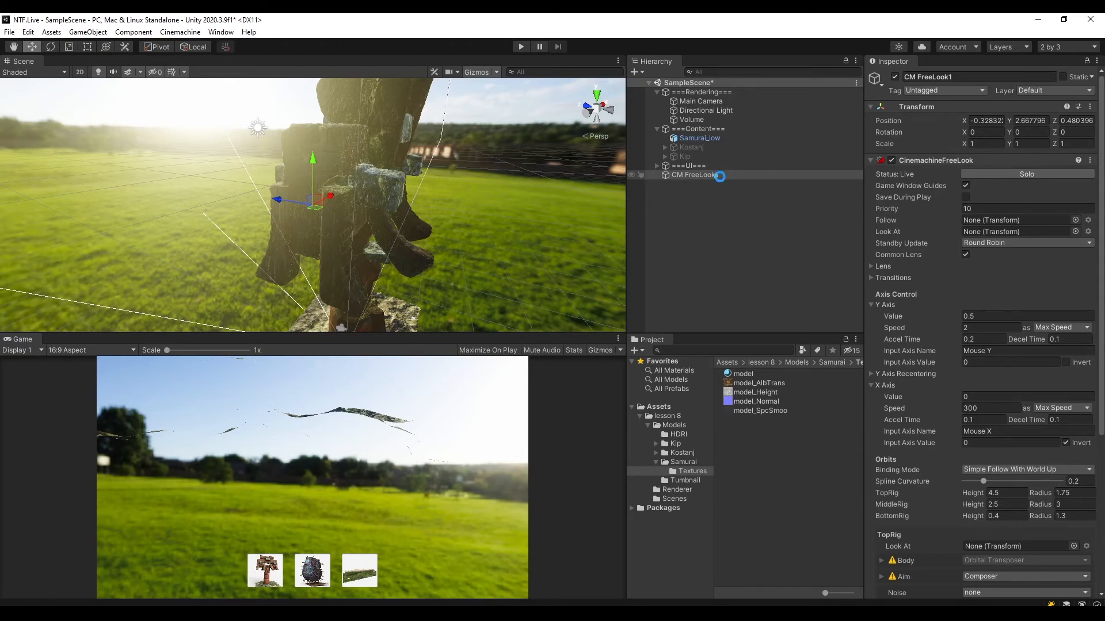
key("ctrl+s")
left_click_drag(698, 174, 711, 100)
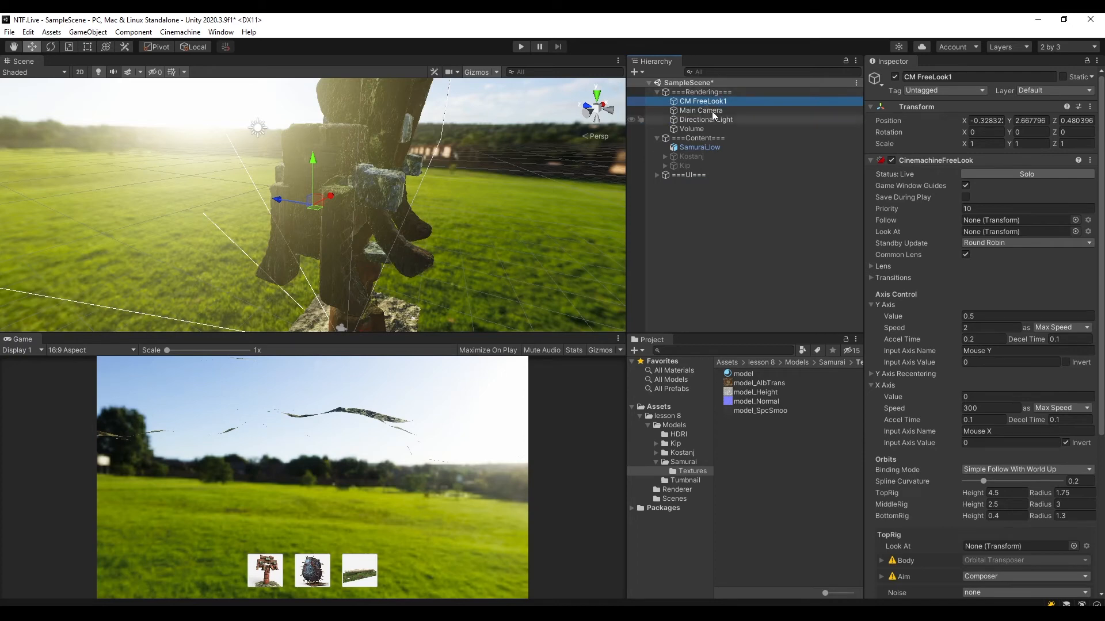
key("ctrl+s")
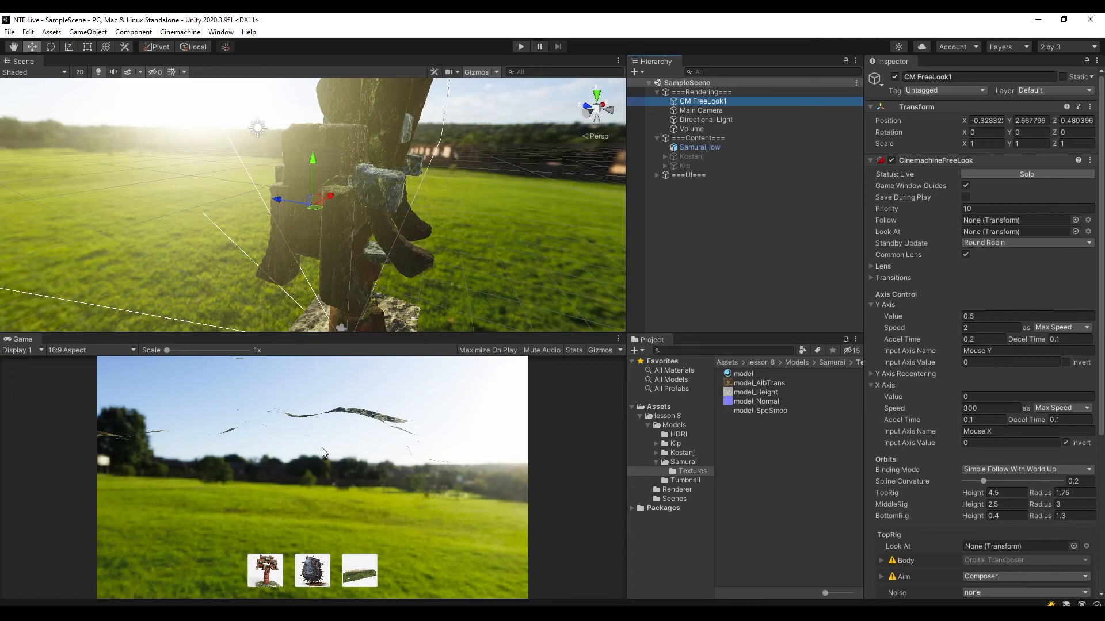
Examine the FreeLook camera's placement around the samurai's base and review its CinemachineFreeLook axis, orbit and rig settings.
middle_click_drag(457, 285, 405, 198)
left_click_drag(405, 198, 435, 218, "alt")
middle_click_drag(435, 217, 460, 253)
scroll(436, 289, "up", 5)
scroll(436, 293, "down", 5)
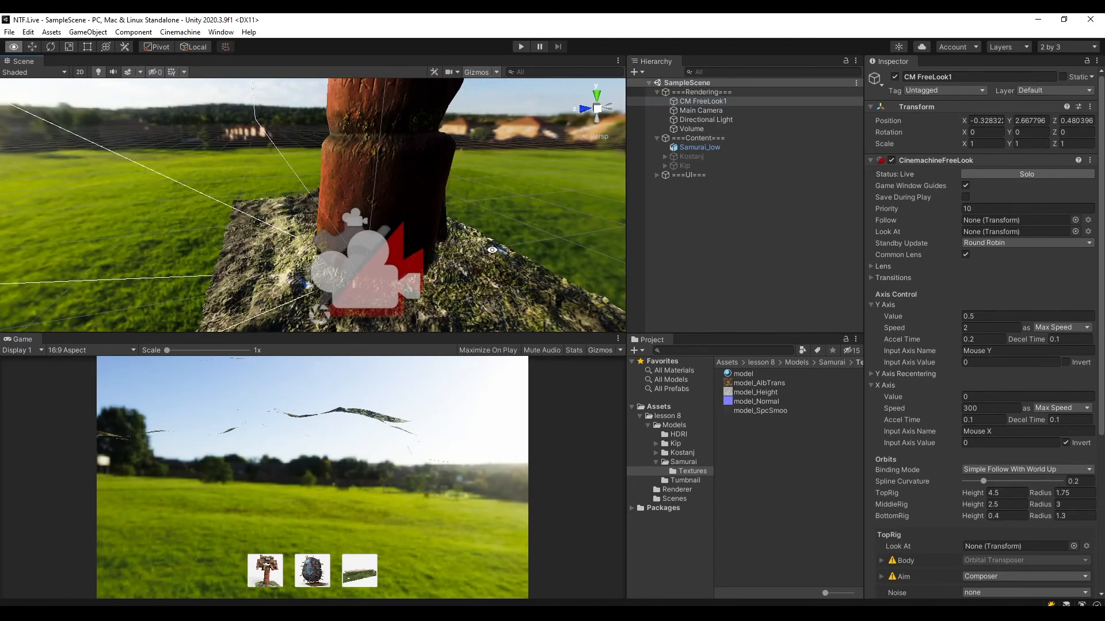
left_click_drag(492, 249, 367, 271, "alt")
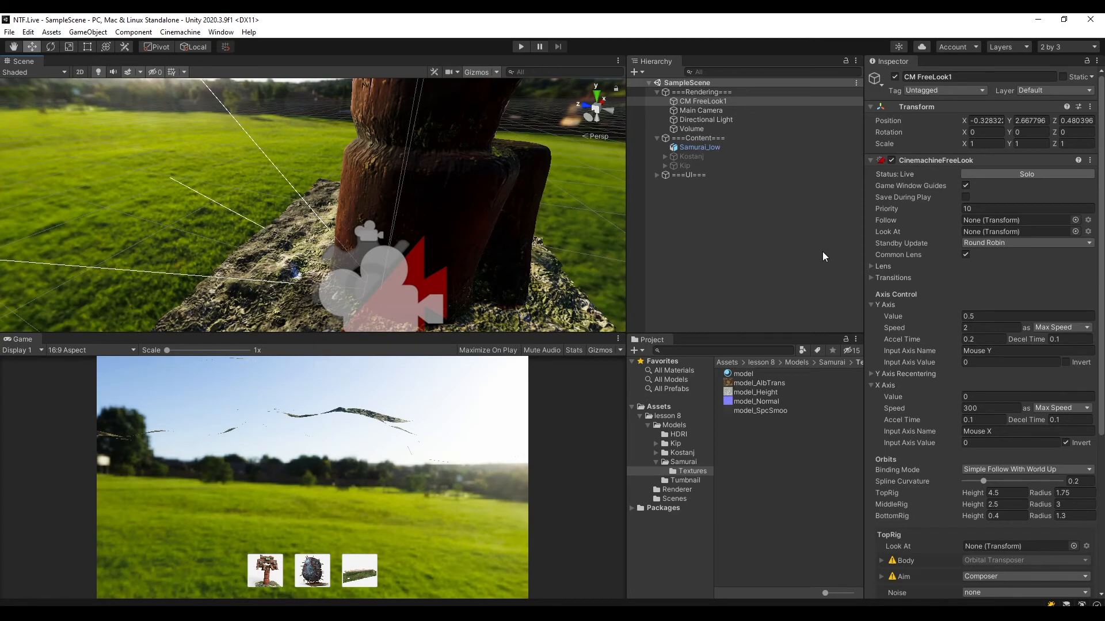
left_click(694, 101)
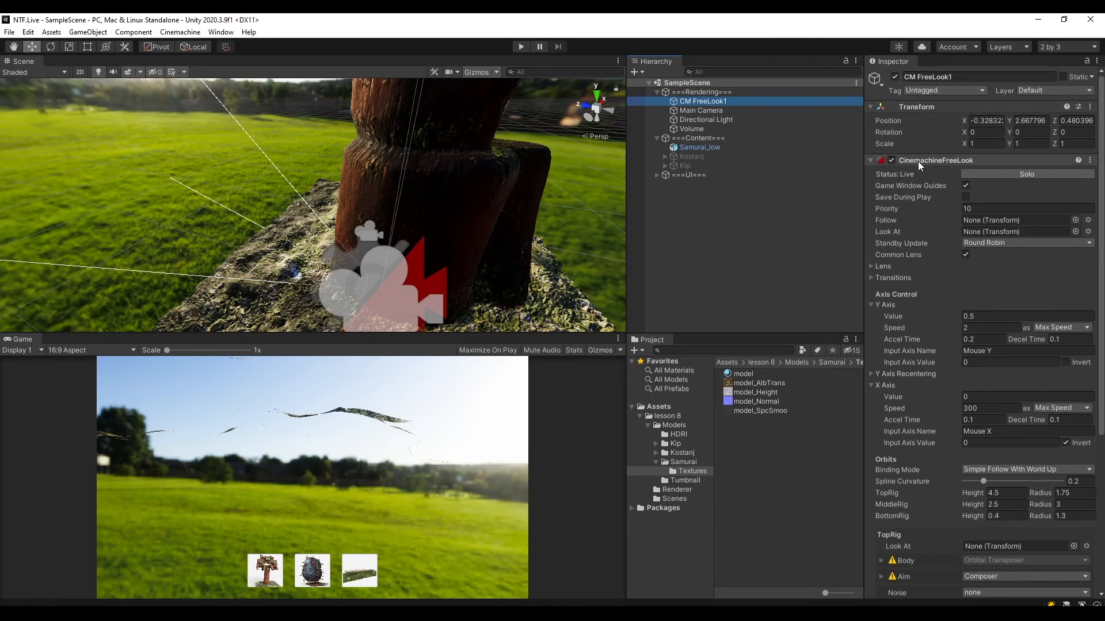
scroll(950, 161, "down", 10)
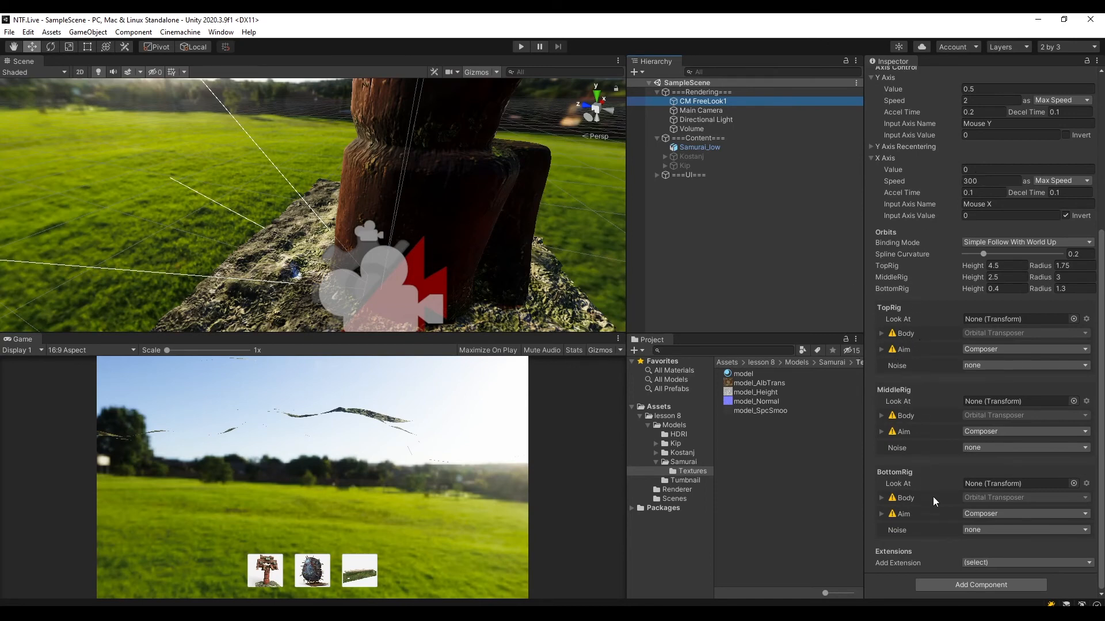
scroll(969, 144, "up", 5)
scroll(981, 143, "up", 1)
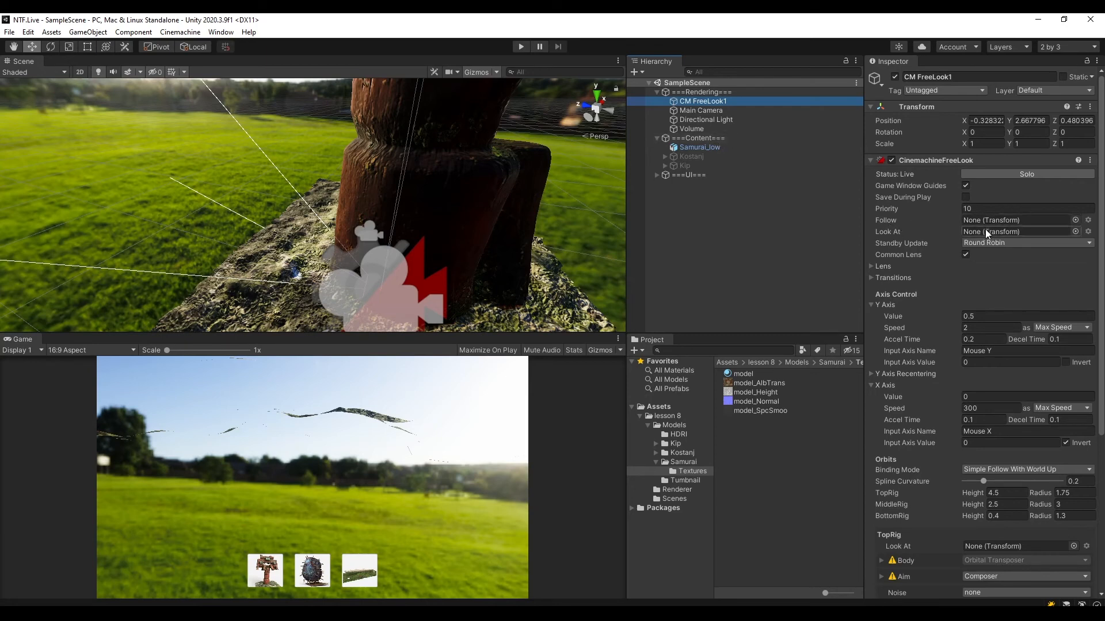
Create an empty object named Follow under the ===Content=== group.
right_click(693, 139)
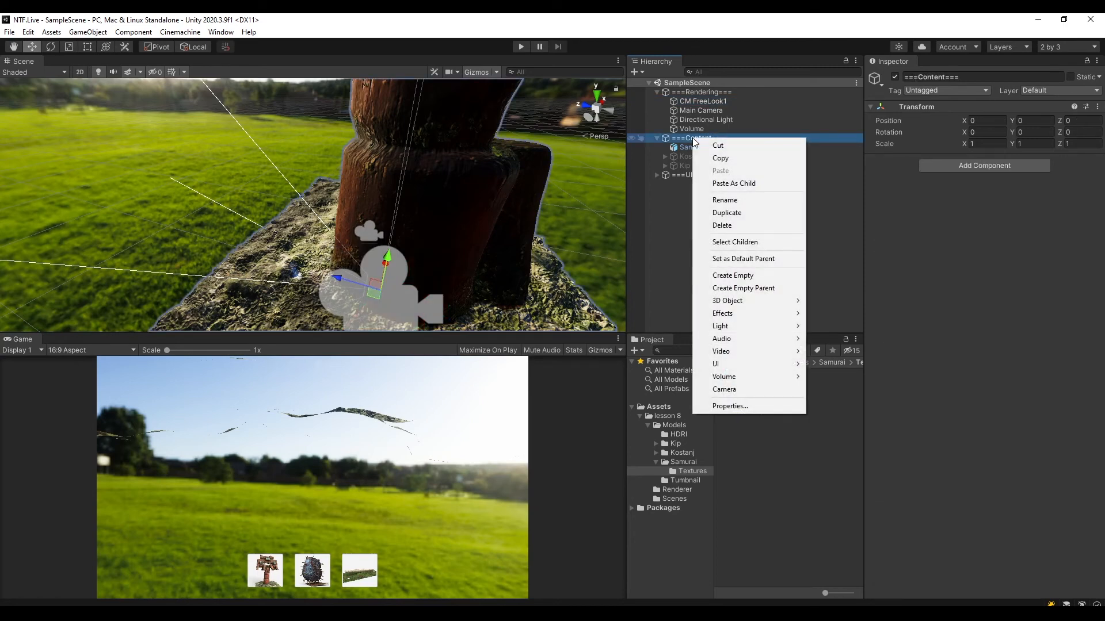
left_click(759, 276)
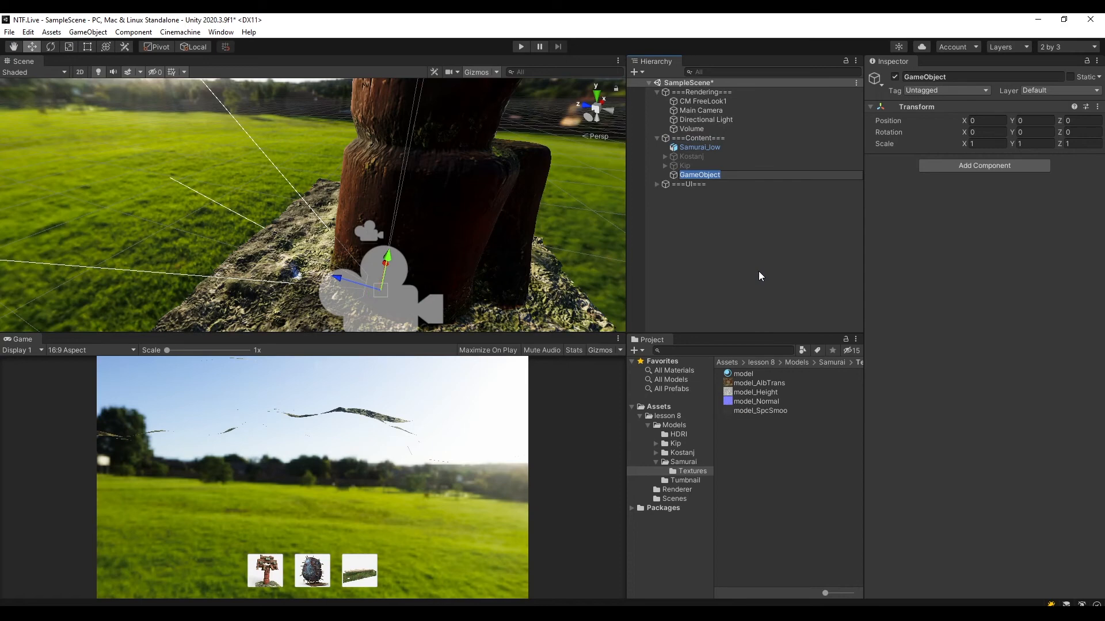
type("Follow")
key("Return")
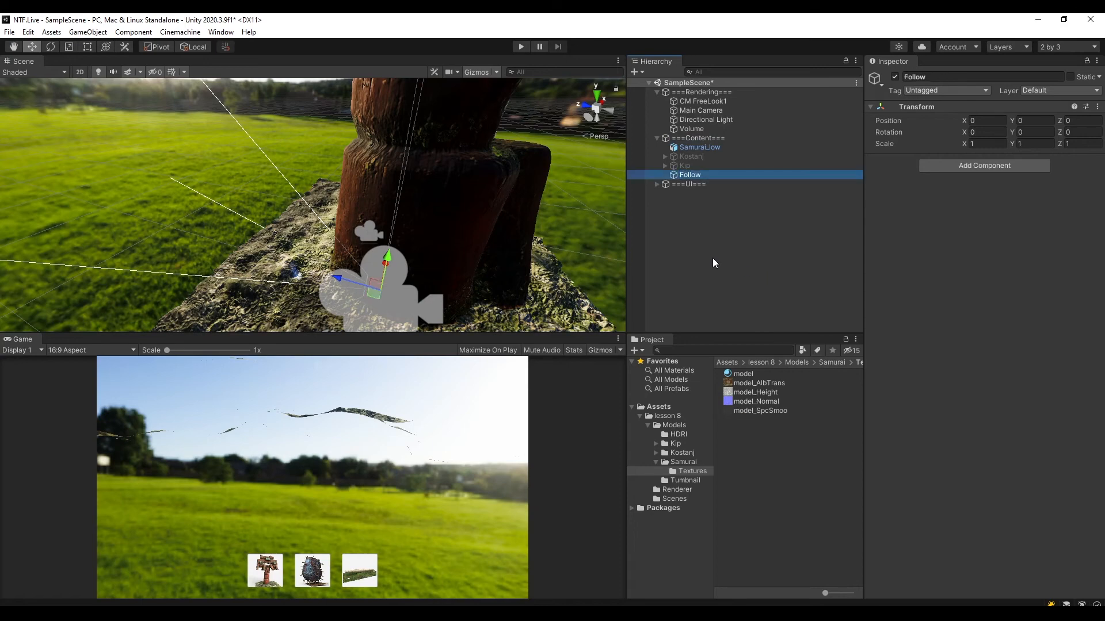
Create a second empty object named Lookt At under the ===Content=== group, and save the scene.
left_click(697, 139)
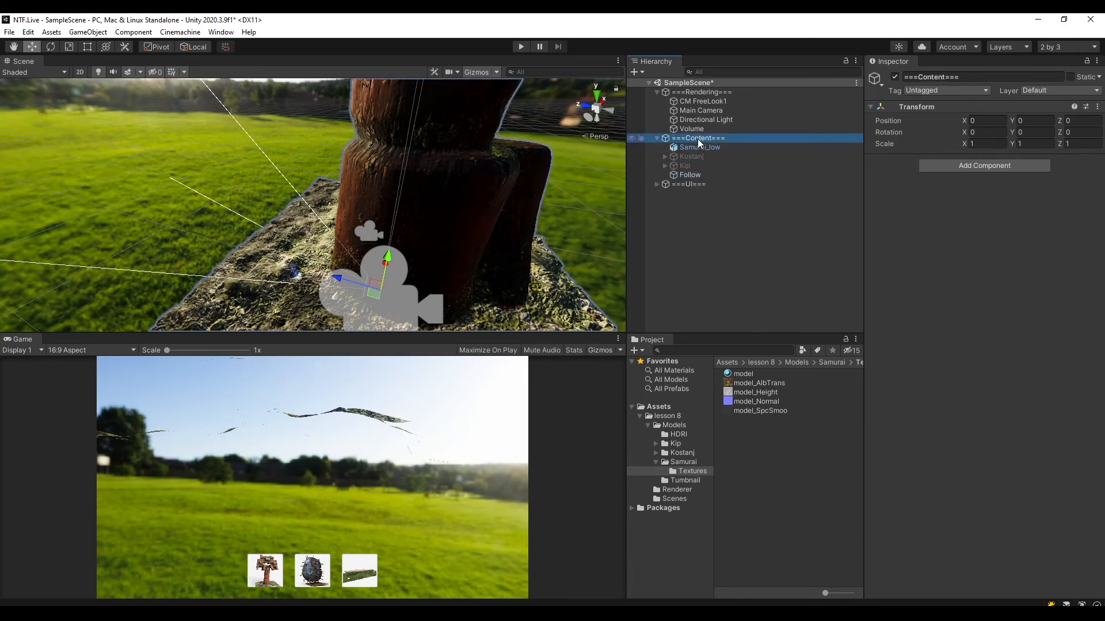
right_click(698, 139)
left_click(736, 275)
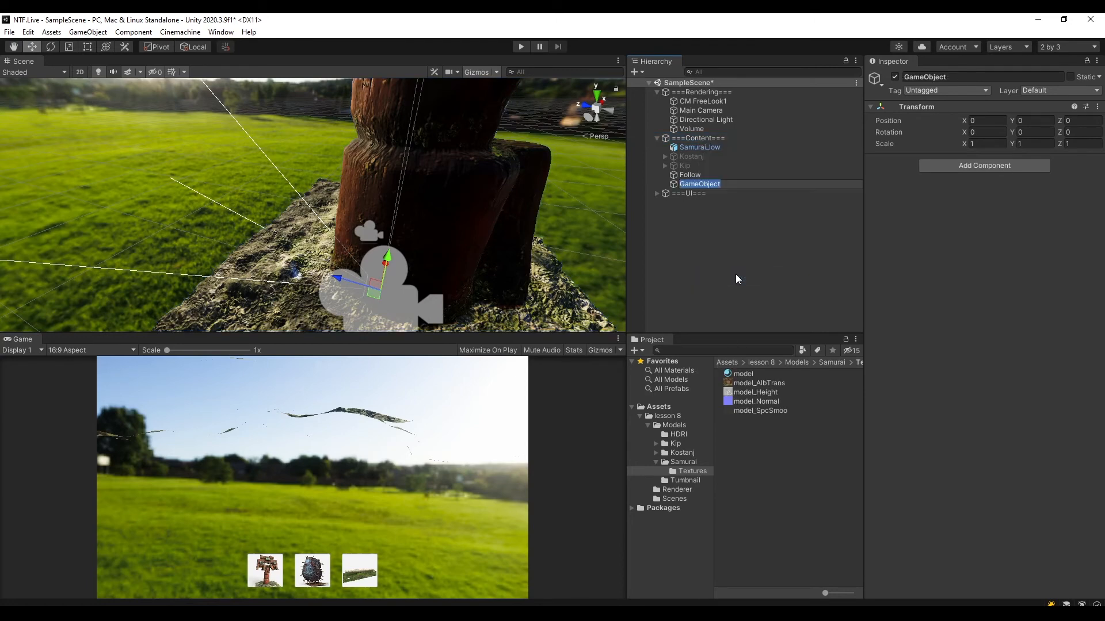
type("Lookt At")
key("Return")
key("ctrl+s")
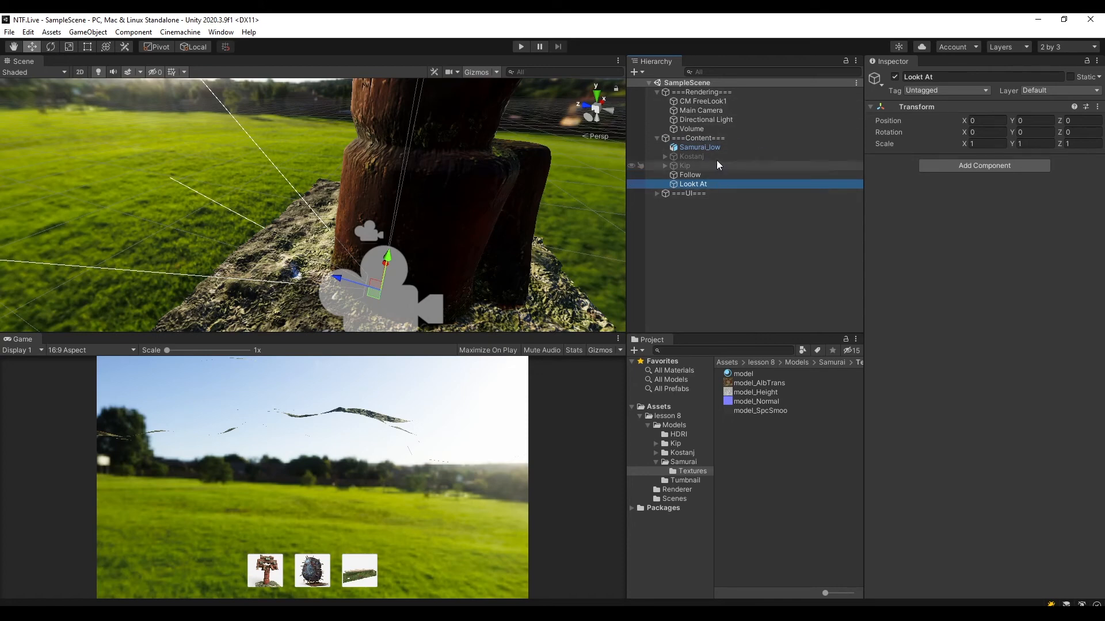
Assign the Follow object as the FreeLook camera's Follow target and the Lookt At object as its Look At target.
left_click(723, 101)
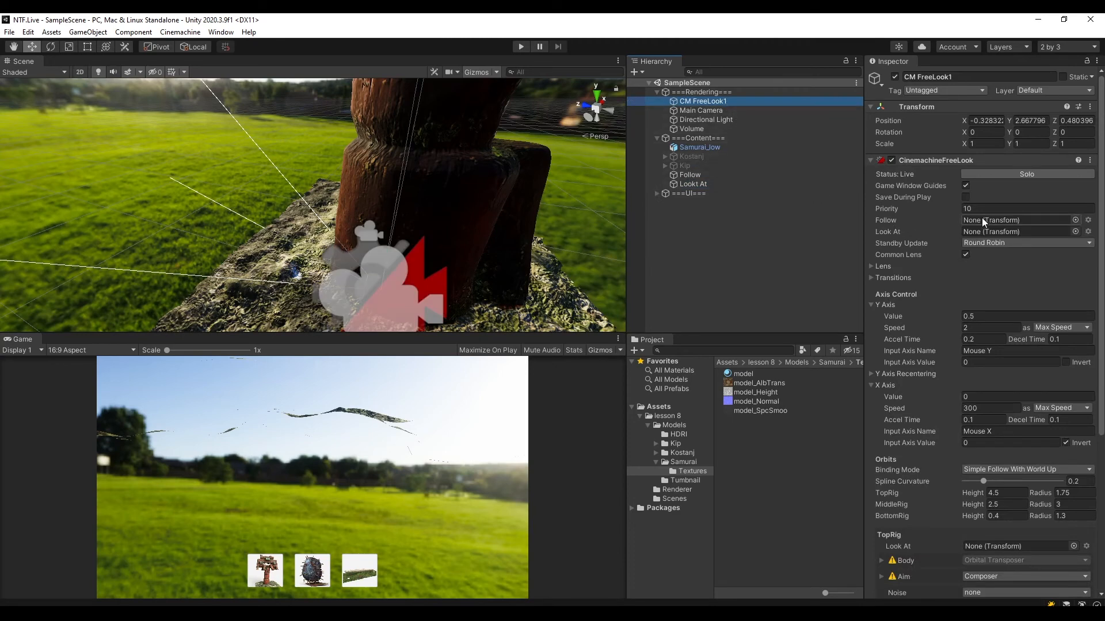
left_click_drag(683, 175, 992, 220)
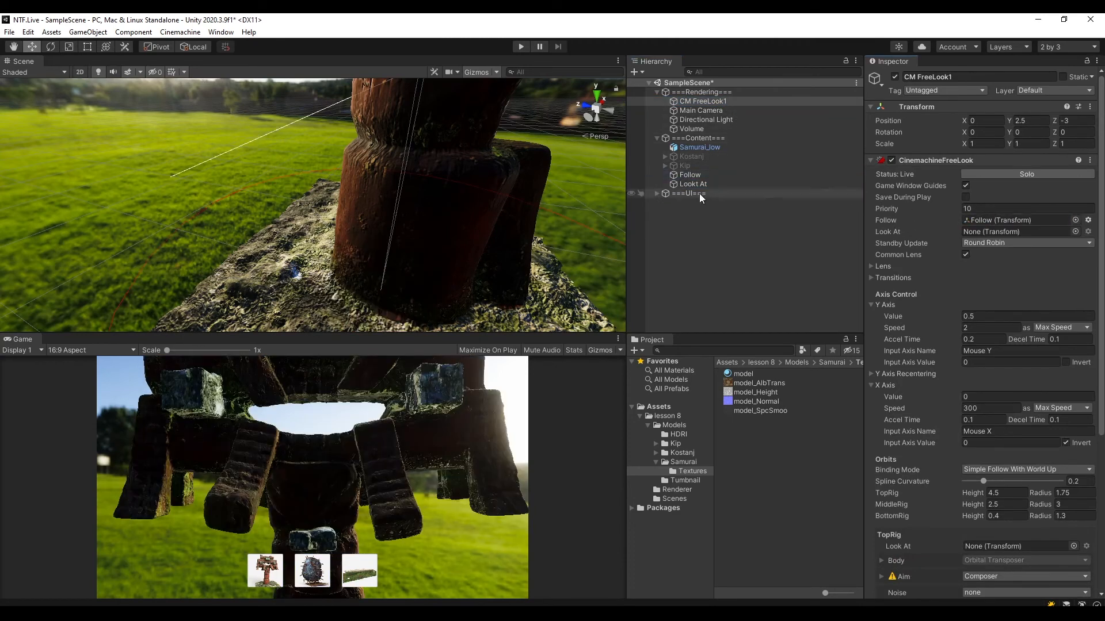
left_click_drag(694, 184, 992, 232)
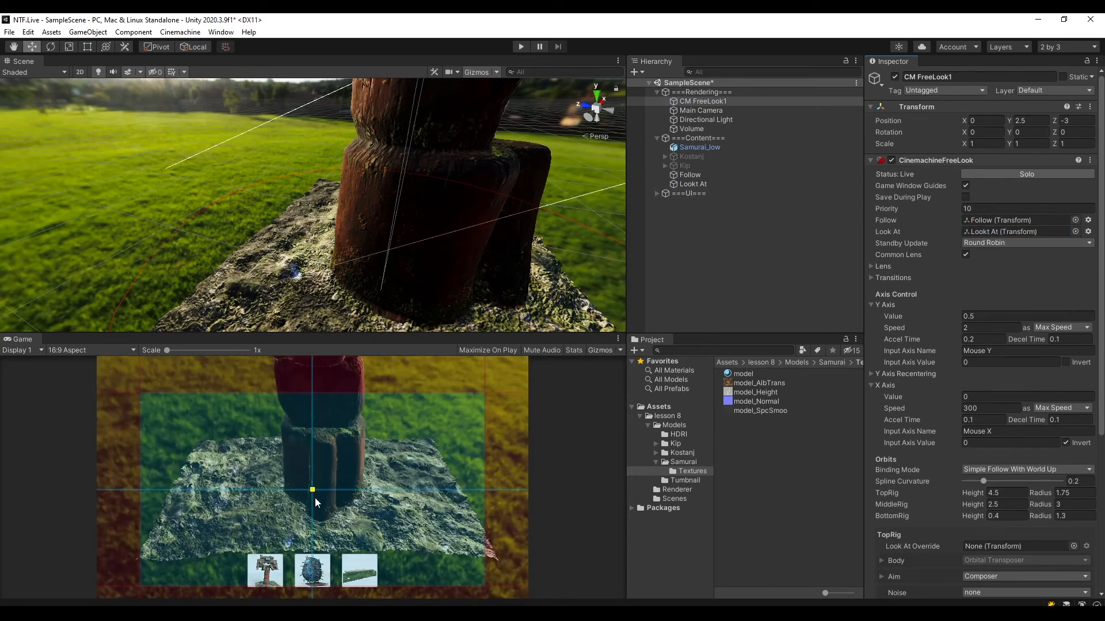
Enlarge the Scene view and raise the Lookt At object along the samurai's body to about Y 1.9.
left_click_drag(490, 334, 493, 378)
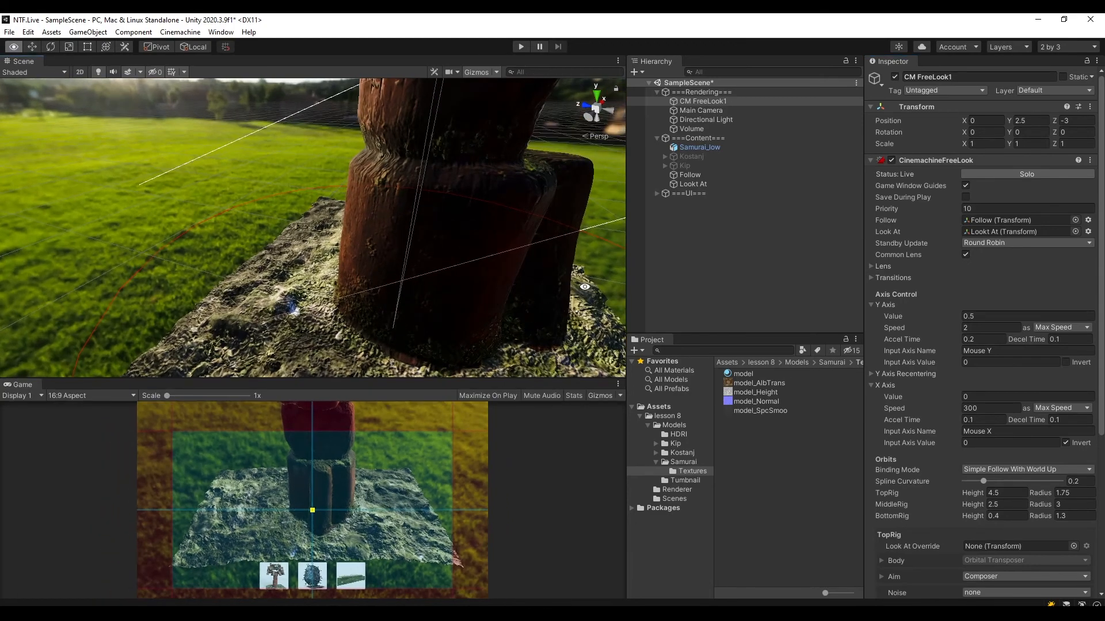
left_click_drag(584, 286, 497, 265, "alt")
scroll(490, 258, "down", 8)
middle_click_drag(457, 221, 464, 239)
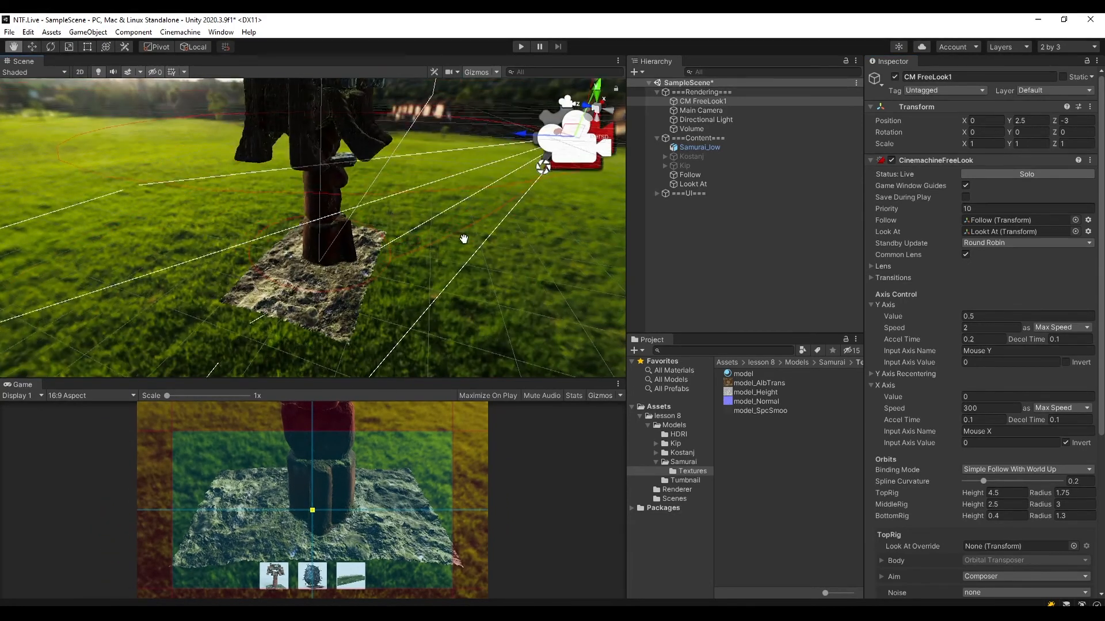
left_click_drag(464, 239, 456, 275, "alt")
key("w")
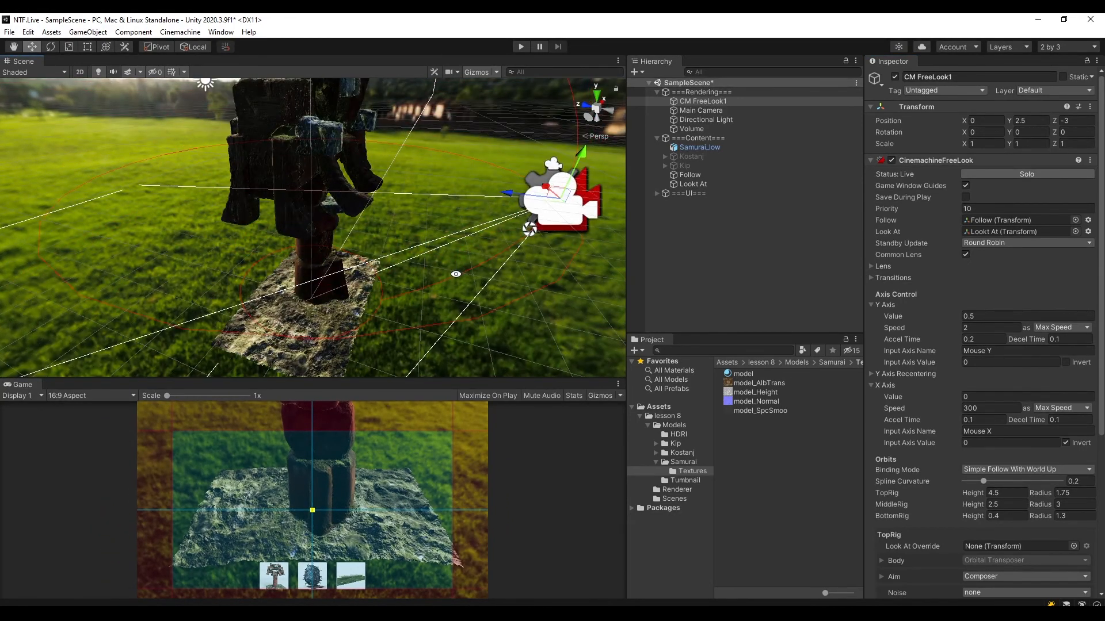
left_click(693, 185)
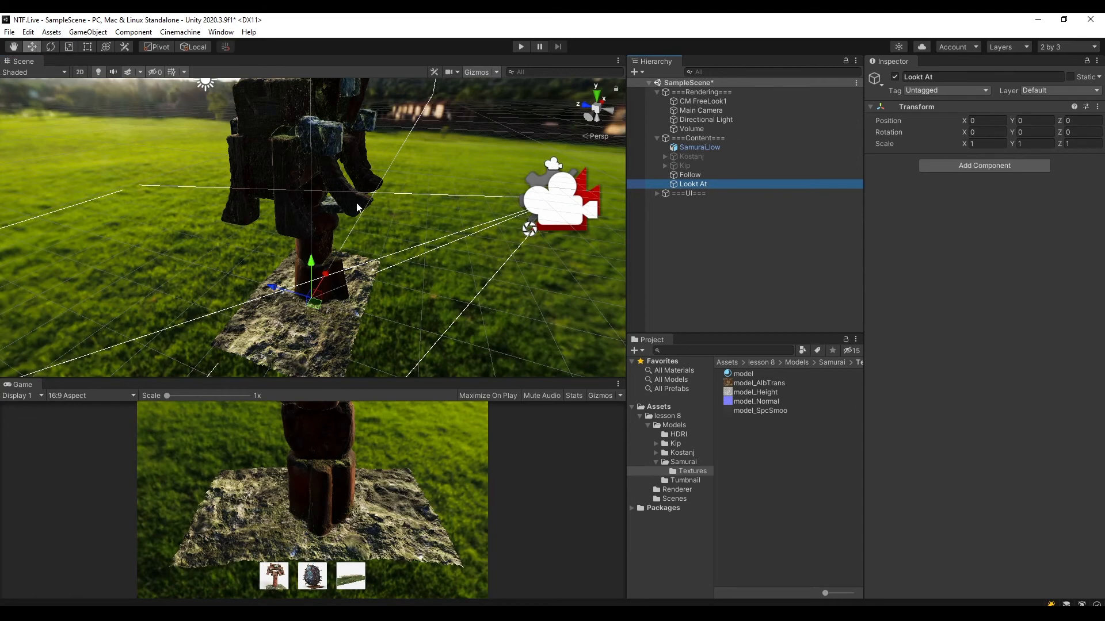
key("f")
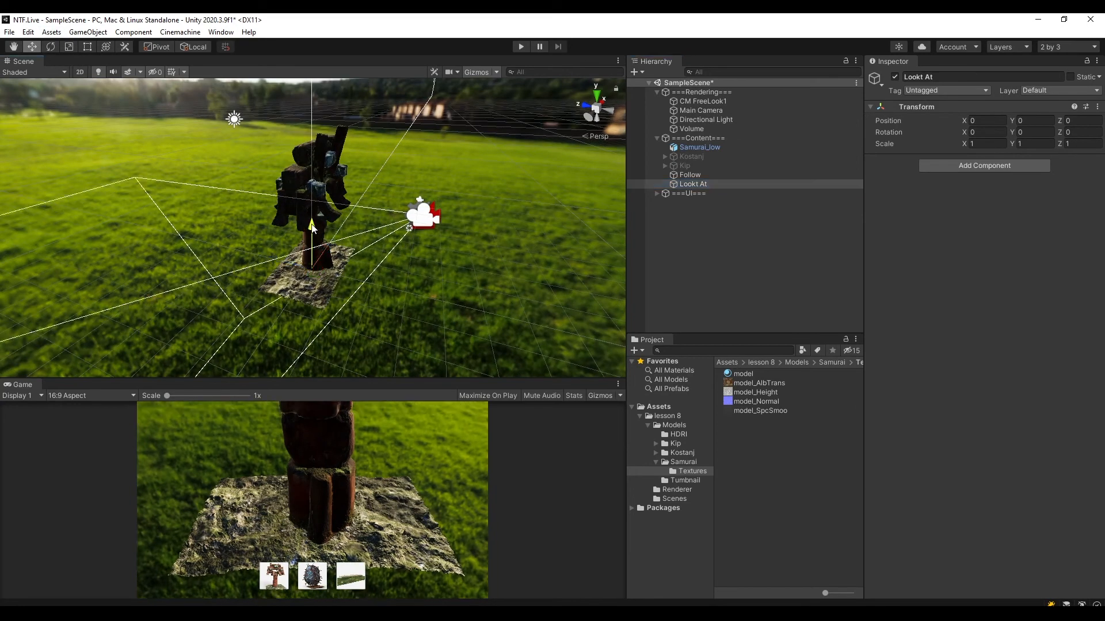
left_click_drag(312, 227, 313, 175)
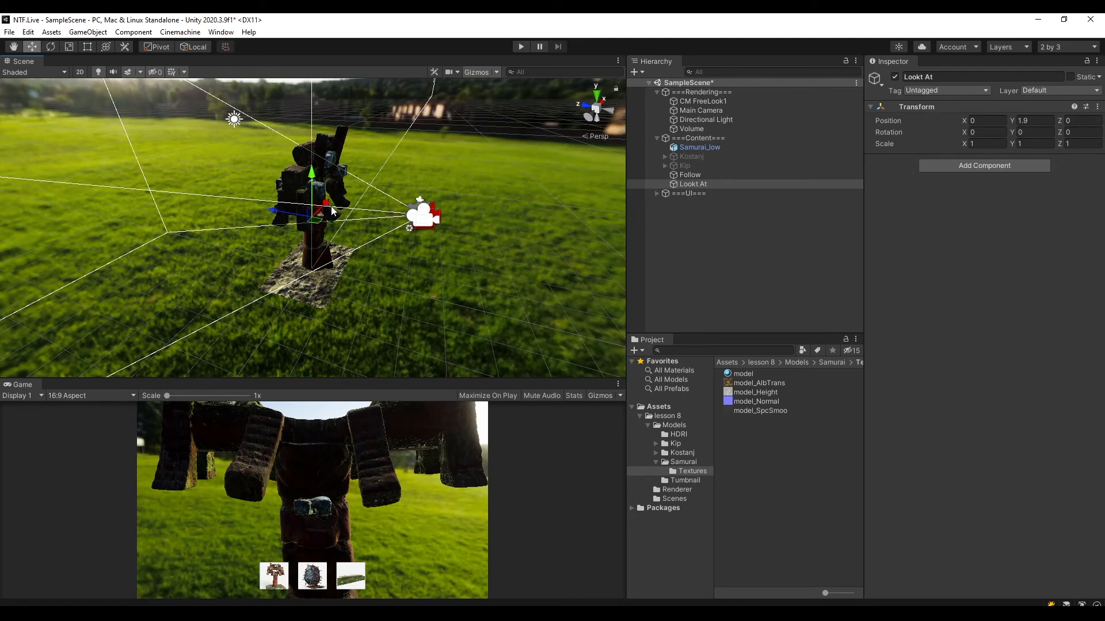
Set the Lookt At object's Y position to exactly 1.9 and save the scene.
key("ctrl+s")
left_click(1030, 121)
type("2")
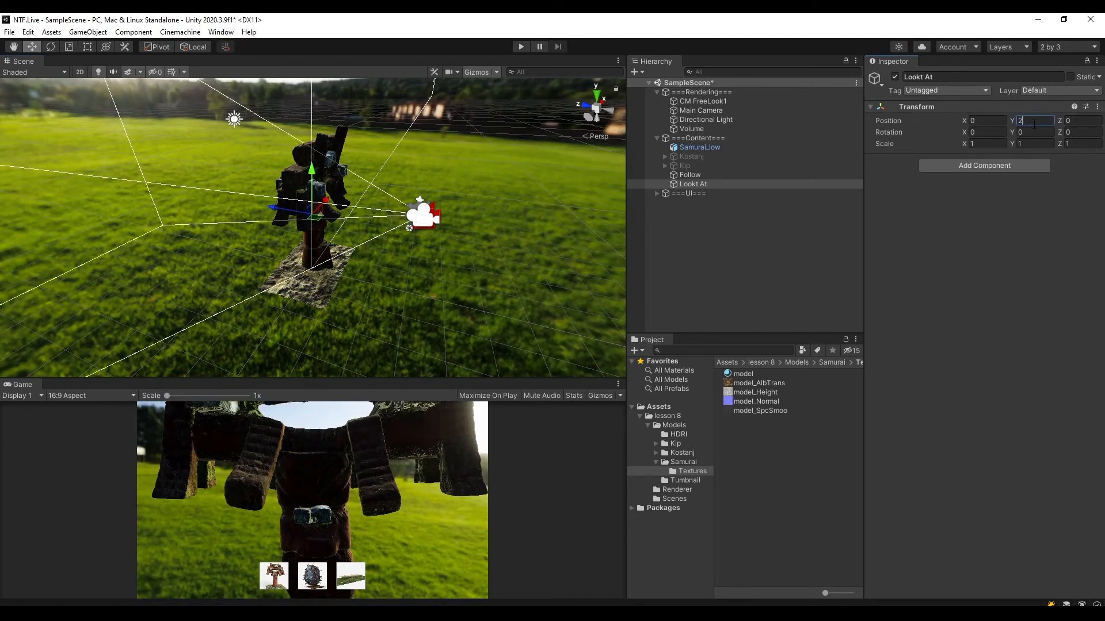
key("BackSpace")
type("1.9")
key("Return")
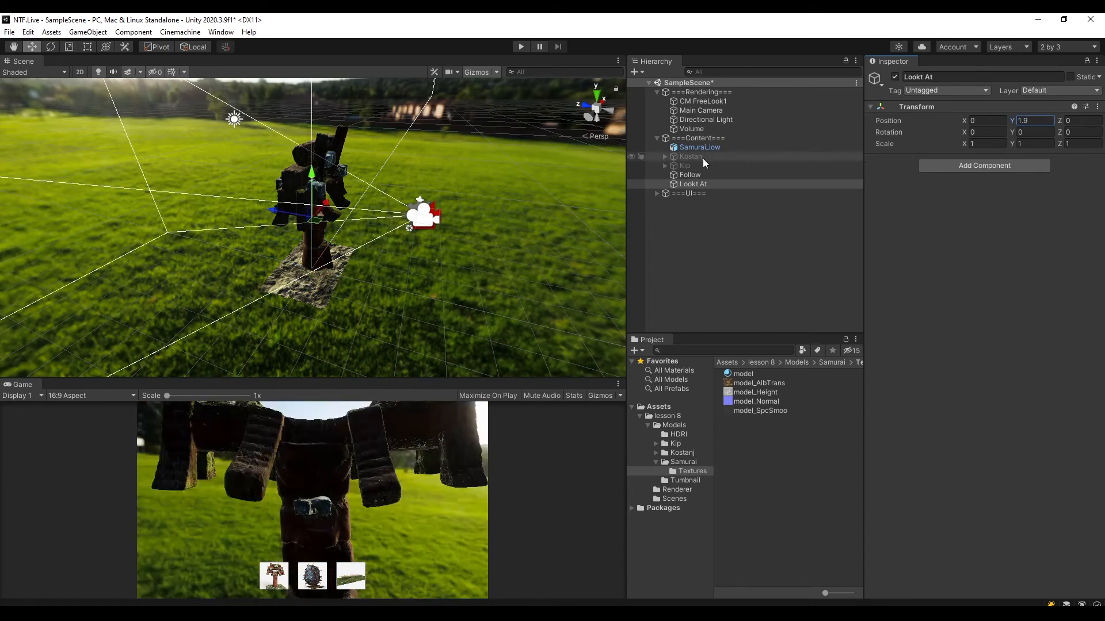
key("ctrl+s")
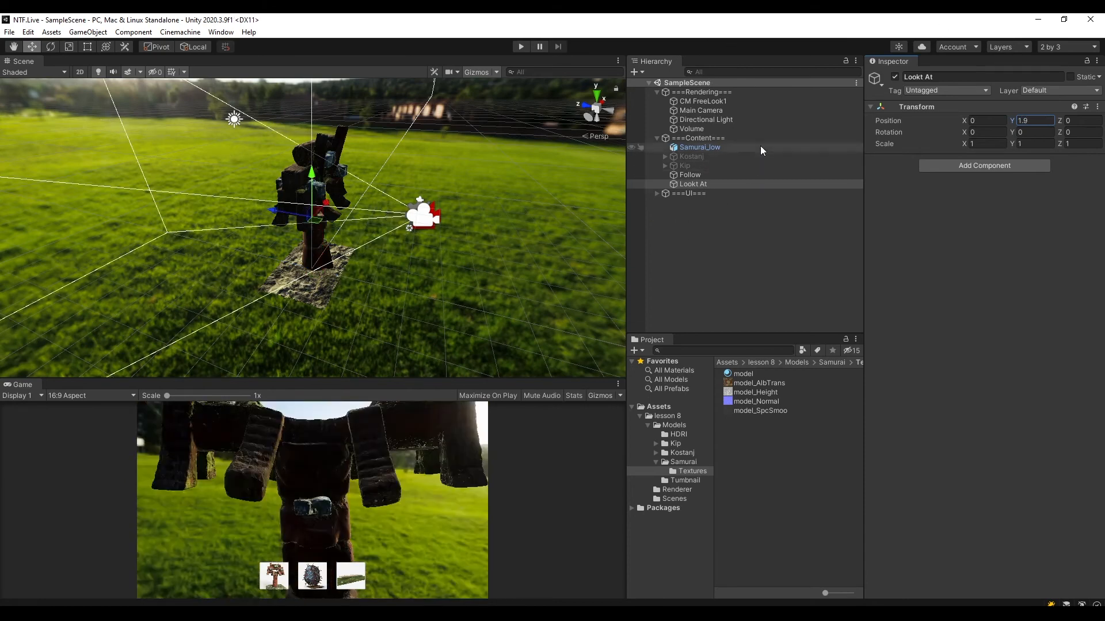
Examine the FreeLook camera's three orbit rings around the samurai and its rig height and radius settings.
left_click(723, 101)
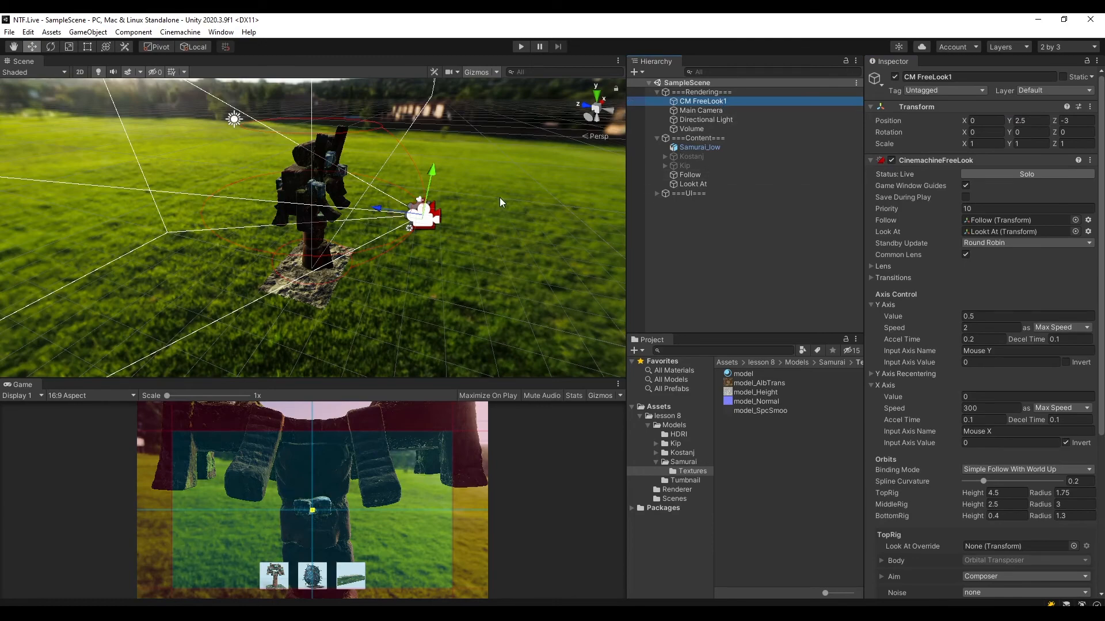
scroll(454, 239, "up", 1)
scroll(454, 239, "up", 1)
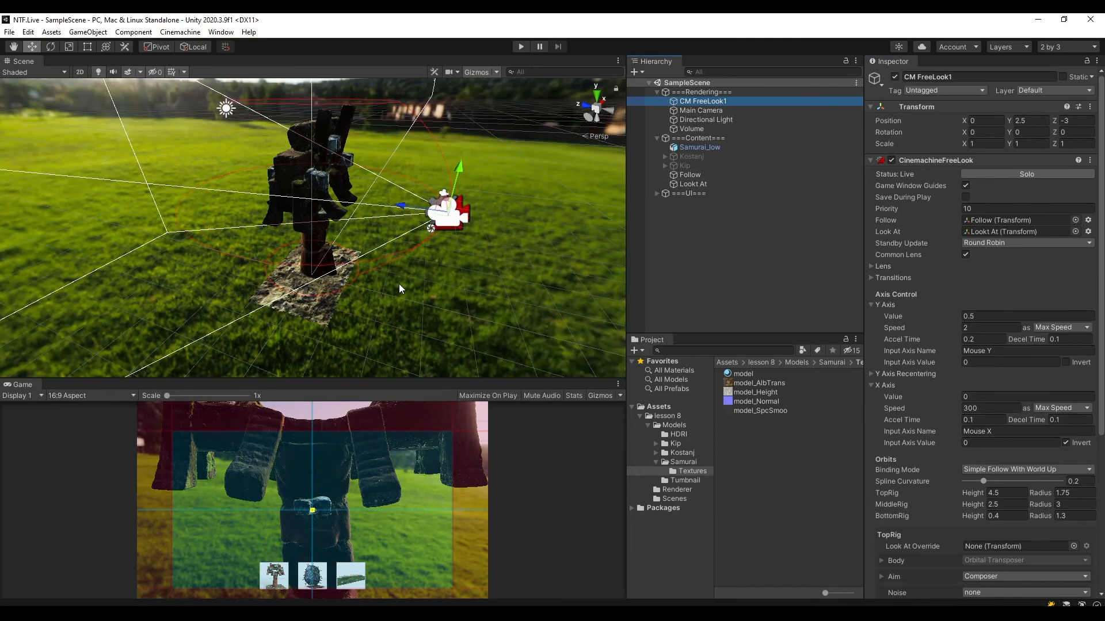
middle_click_drag(443, 262, 474, 289)
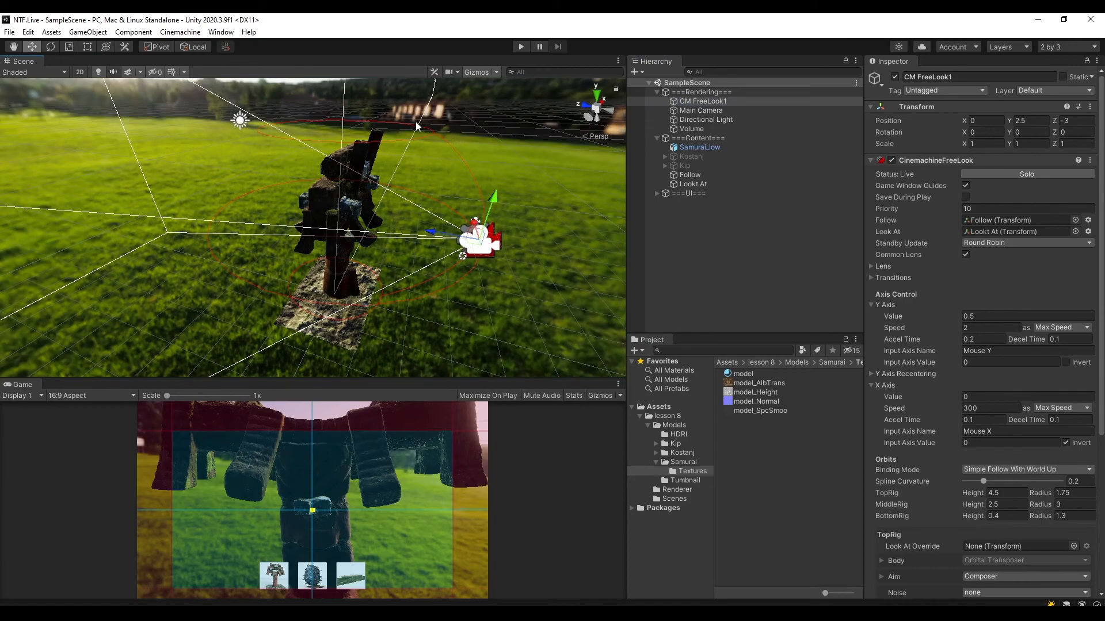
left_click_drag(291, 286, 403, 290, "alt")
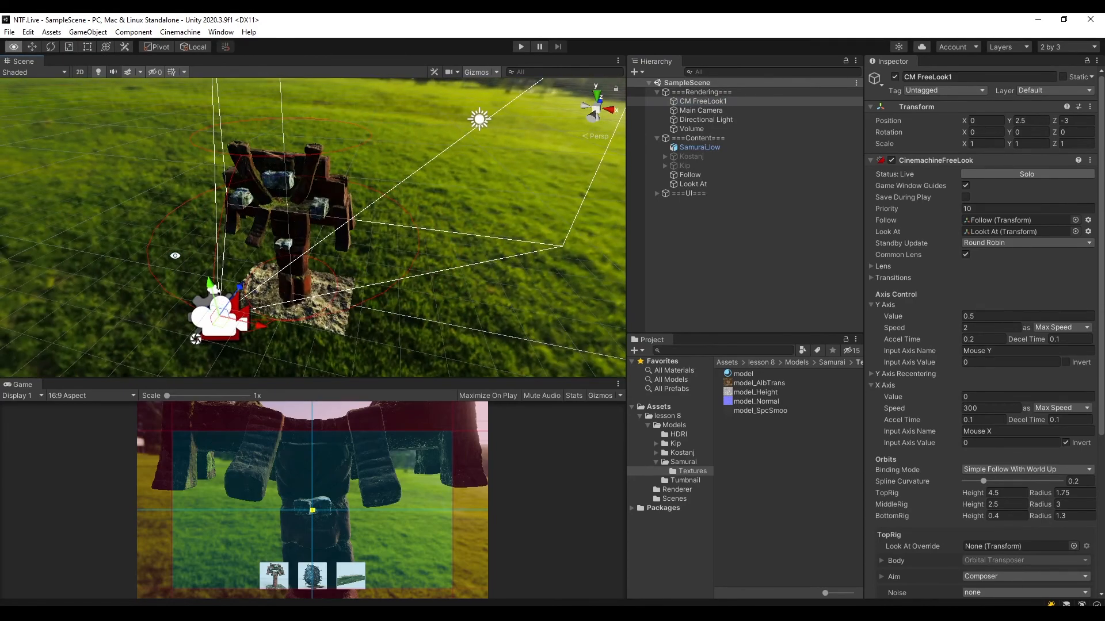
left_click_drag(175, 254, 418, 232, "alt")
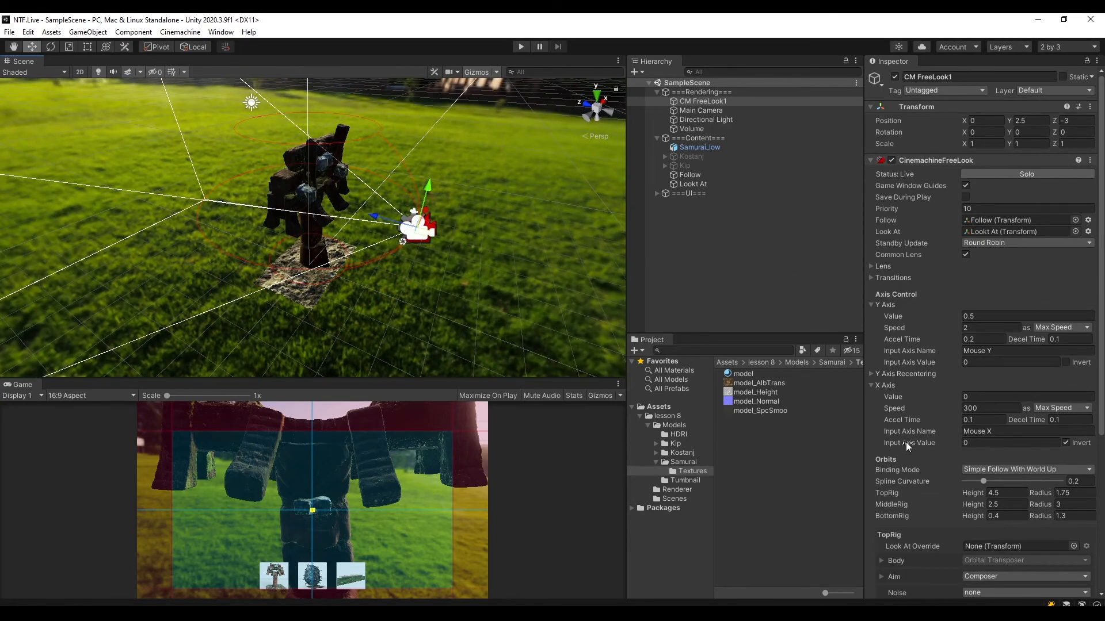
scroll(906, 442, "down", 6)
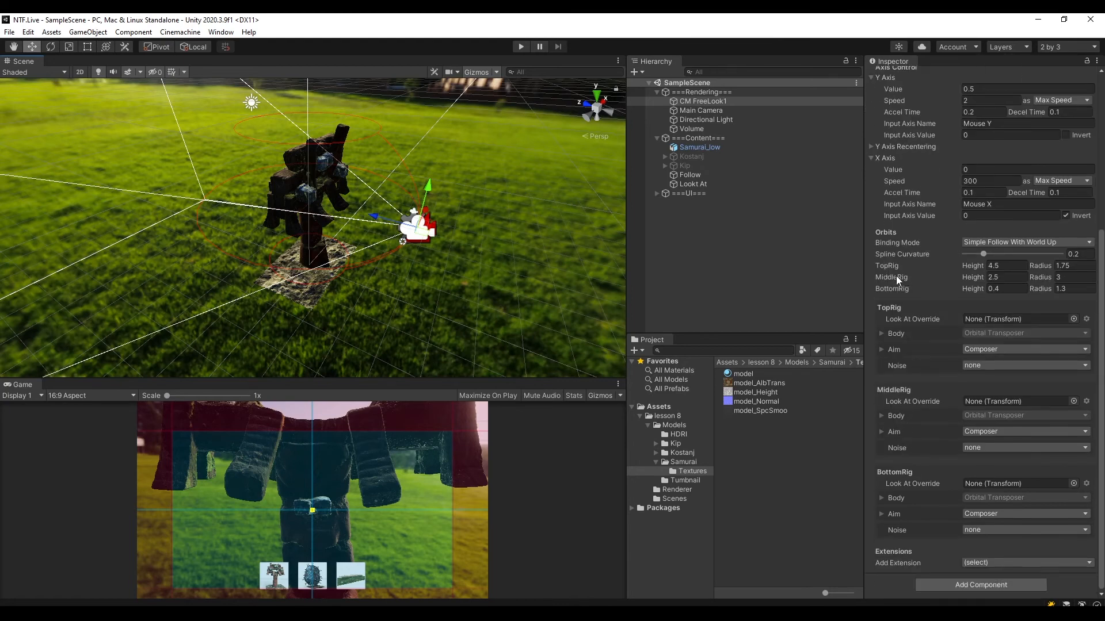
scroll(957, 300, "up", 6)
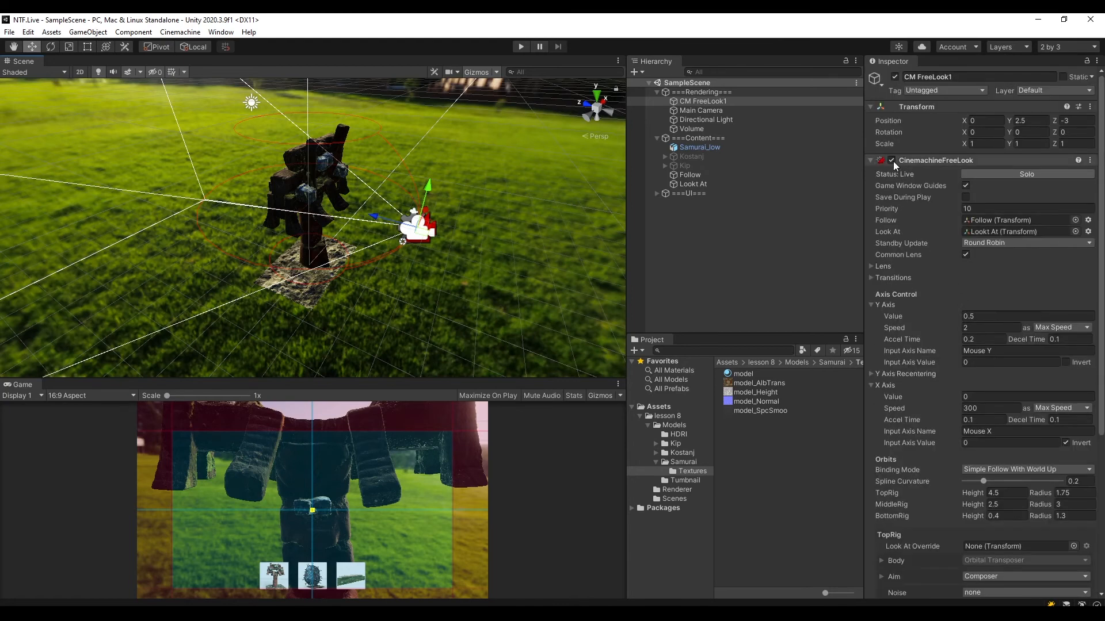
left_click(693, 102)
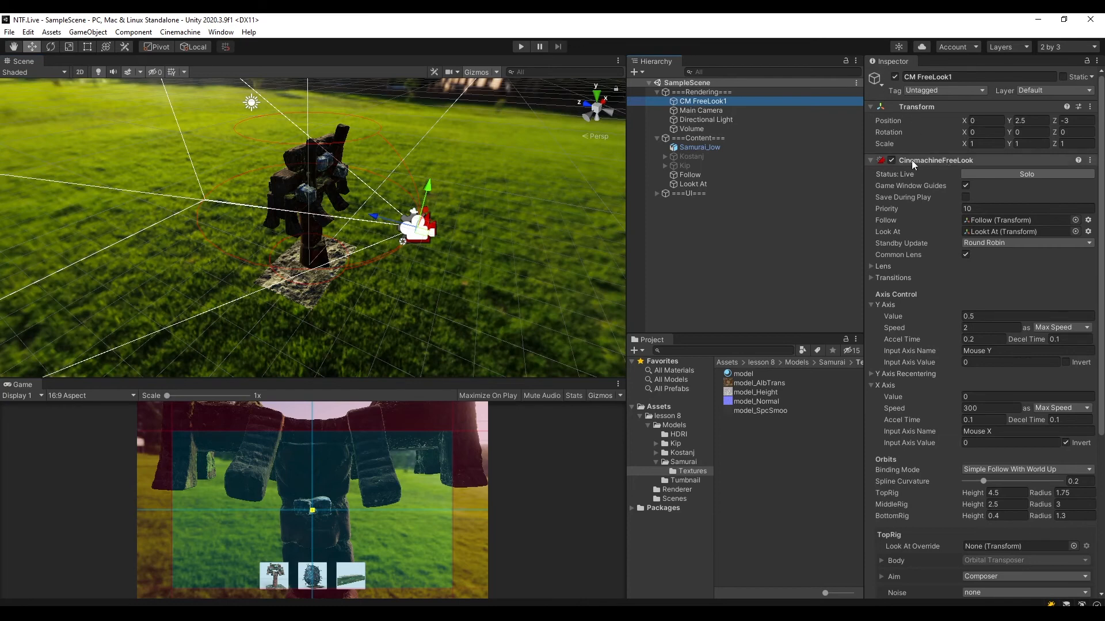
scroll(941, 194, "down", 6)
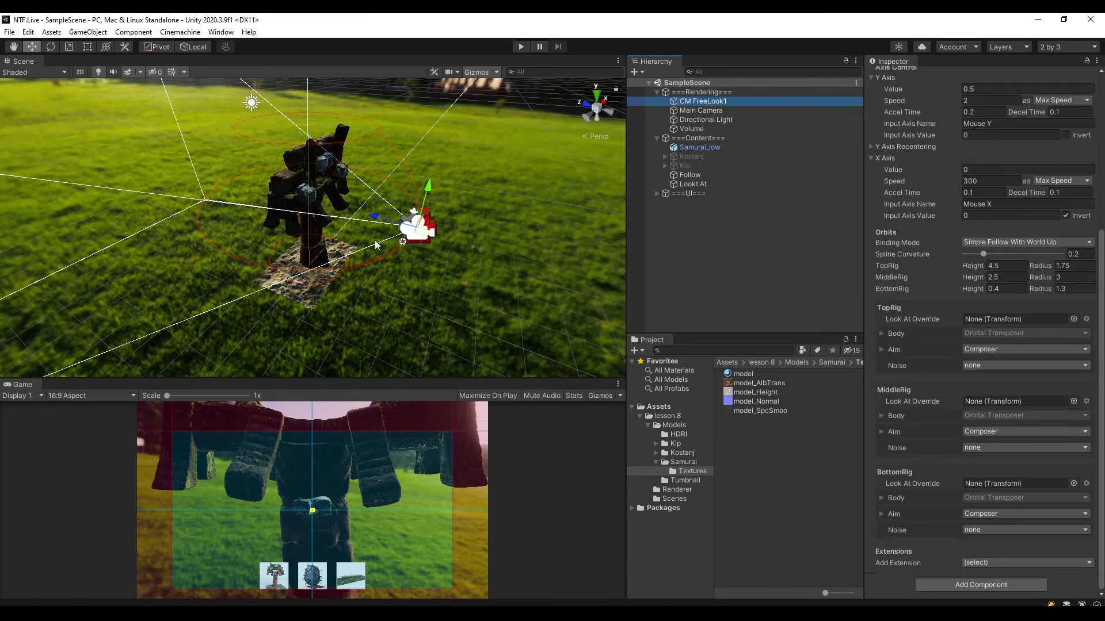
Set the FreeLook camera's MiddleRig orbit radius to 7 and save the scene.
middle_click_drag(437, 236, 417, 251)
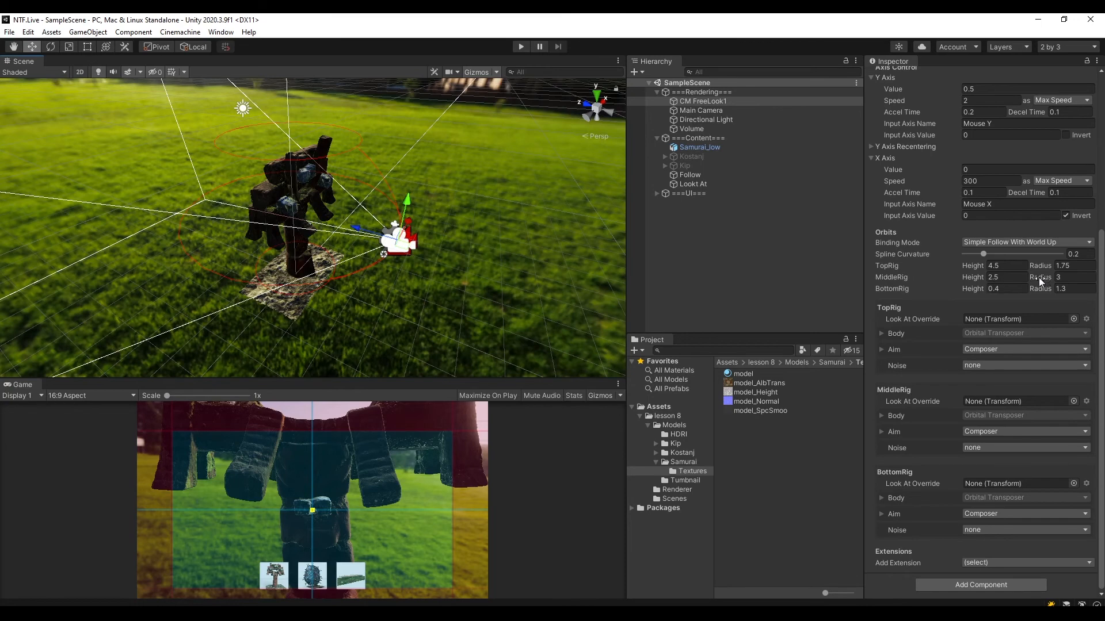
left_click_drag(1038, 277, 1082, 279)
type("6")
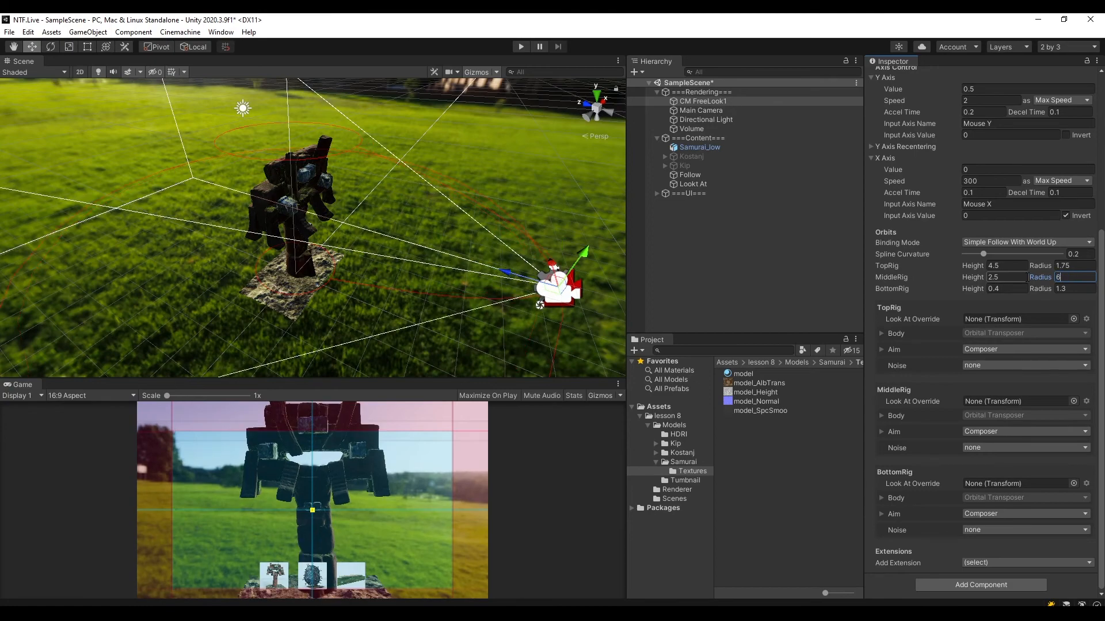
key("BackSpace")
type("7")
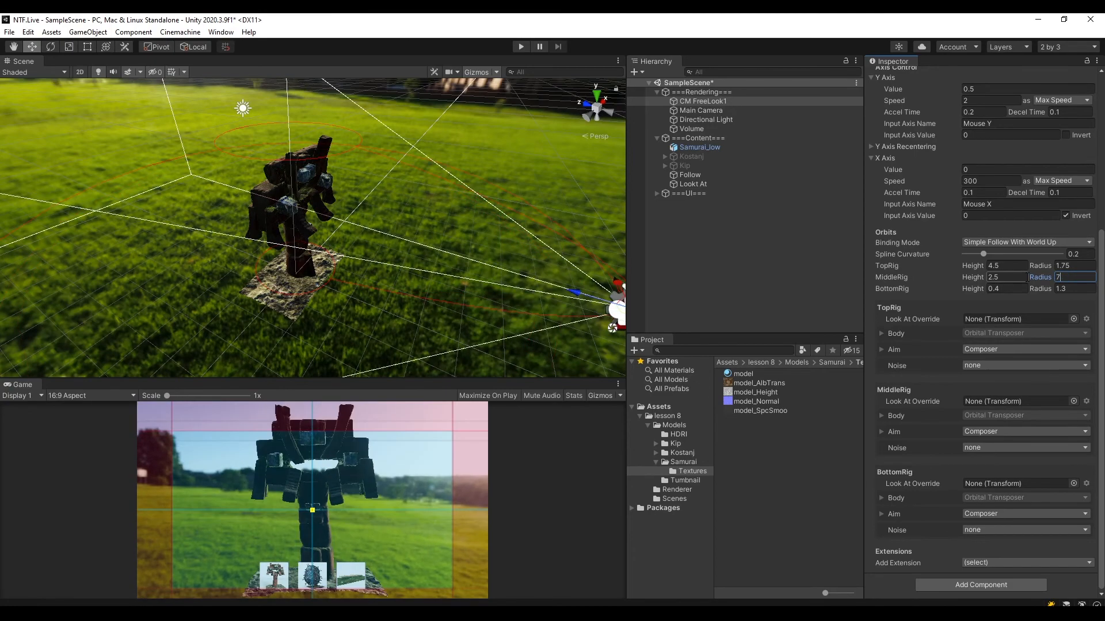
mouse_move(489, 247)
middle_mouse_down()
mouse_move(432, 214)
mouse_move(431, 190)
mouse_move(486, 229)
middle_mouse_up()
left_click_drag(424, 215, 358, 216, "alt")
key("ctrl+s")
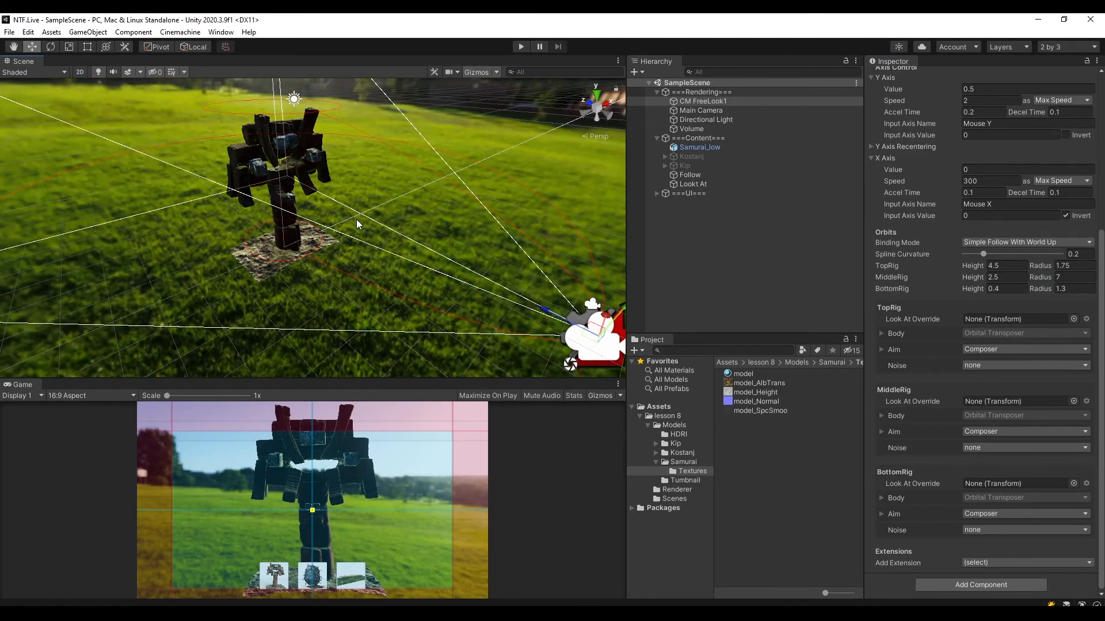
Test the wider middle orbit around the samurai in Play mode, and exit Play mode.
left_click(519, 48)
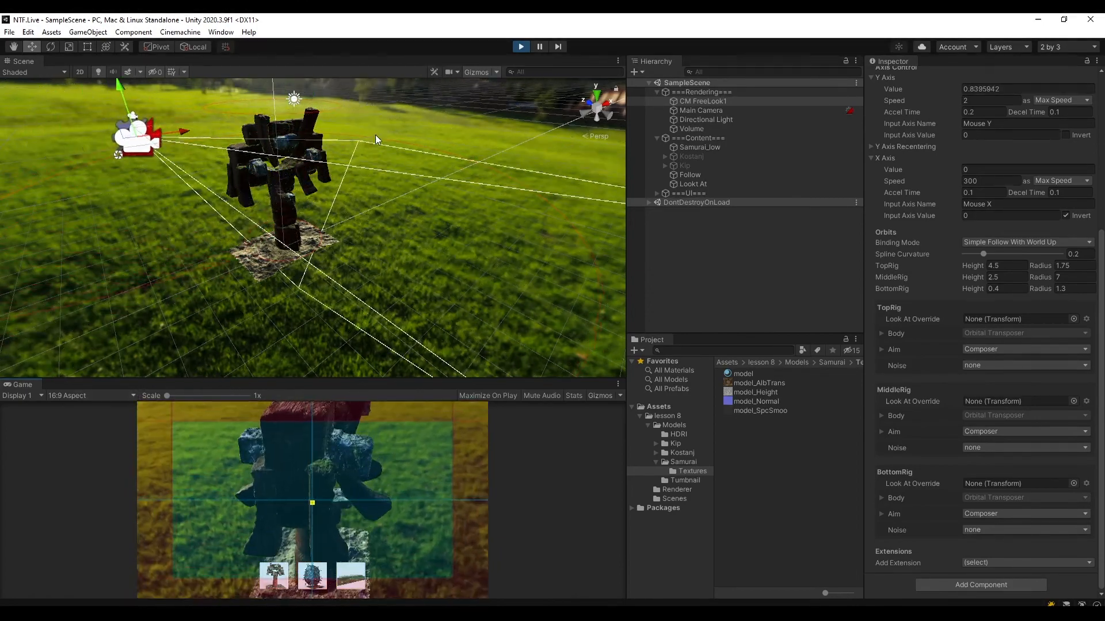
left_click(522, 48)
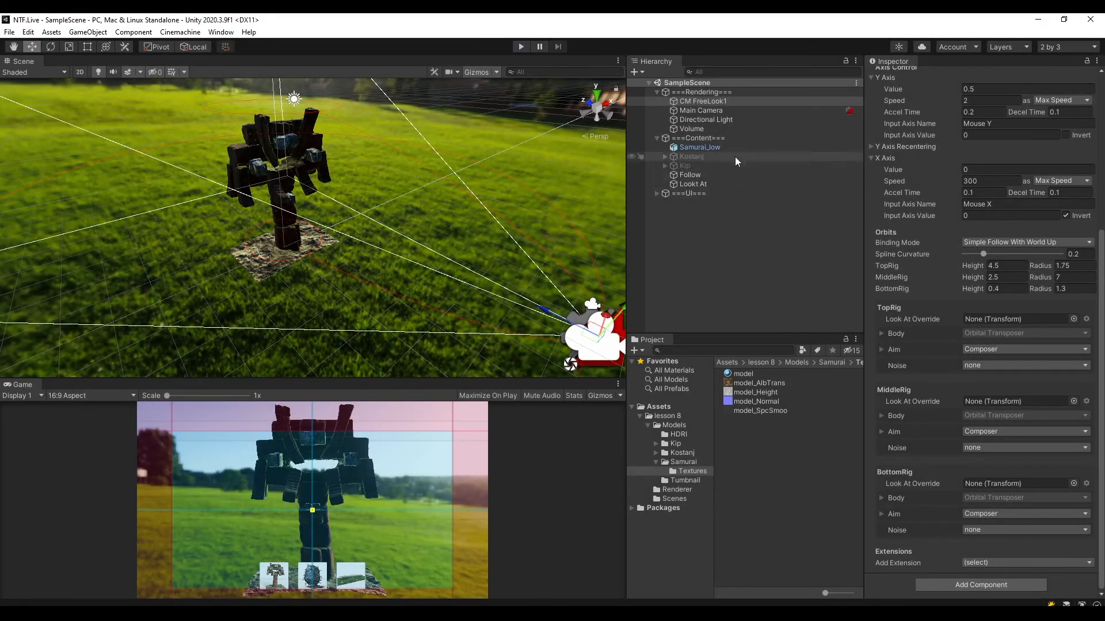
Set the FreeLook camera's TopRig orbit to height 6.5 and radius 4, and save the scene.
left_click(720, 100)
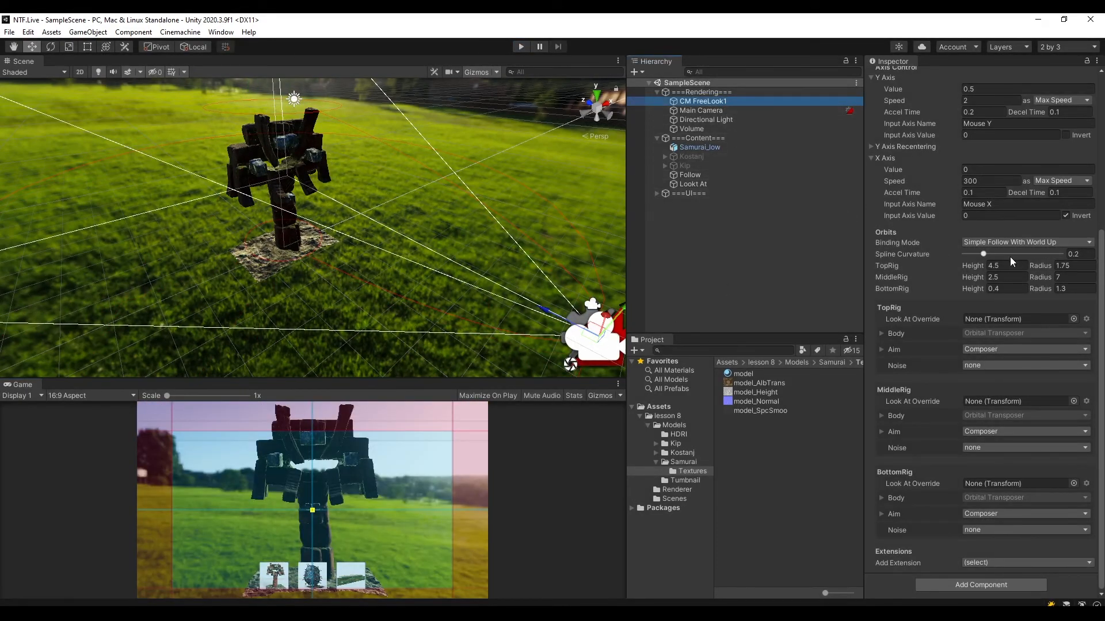
scroll(383, 192, "down", 3)
left_click_drag(292, 206, 406, 214, "alt")
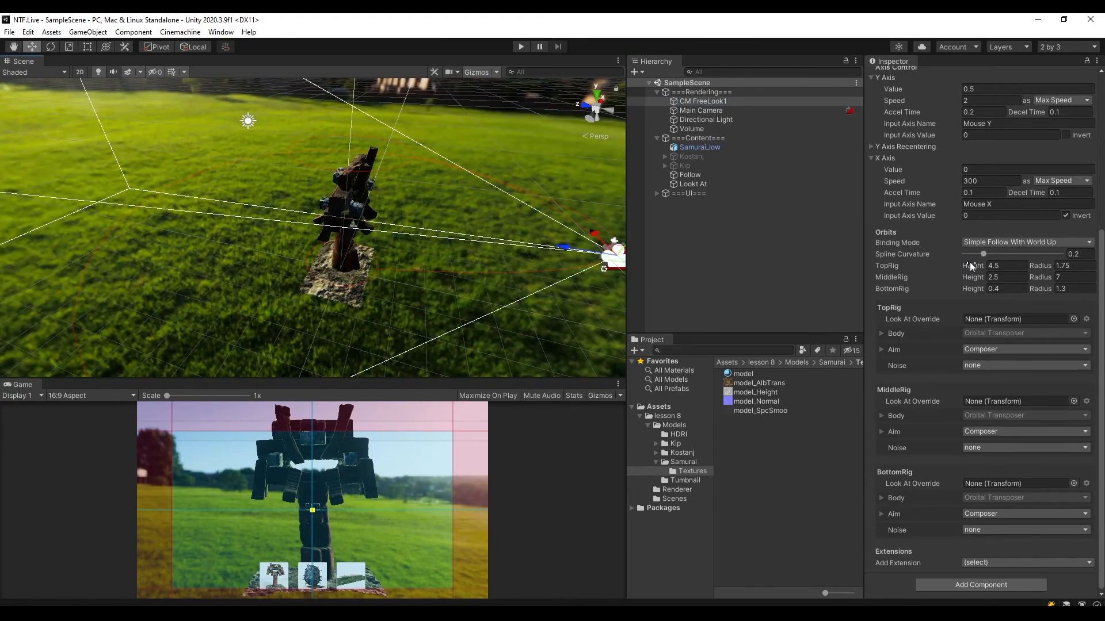
left_click_drag(972, 266, 1009, 267)
left_click(967, 266)
type("6")
middle_click_drag(502, 208, 466, 276)
mouse_move(466, 276)
left_mouse_down("alt")
mouse_move(436, 268)
mouse_move(473, 290)
left_mouse_up("alt")
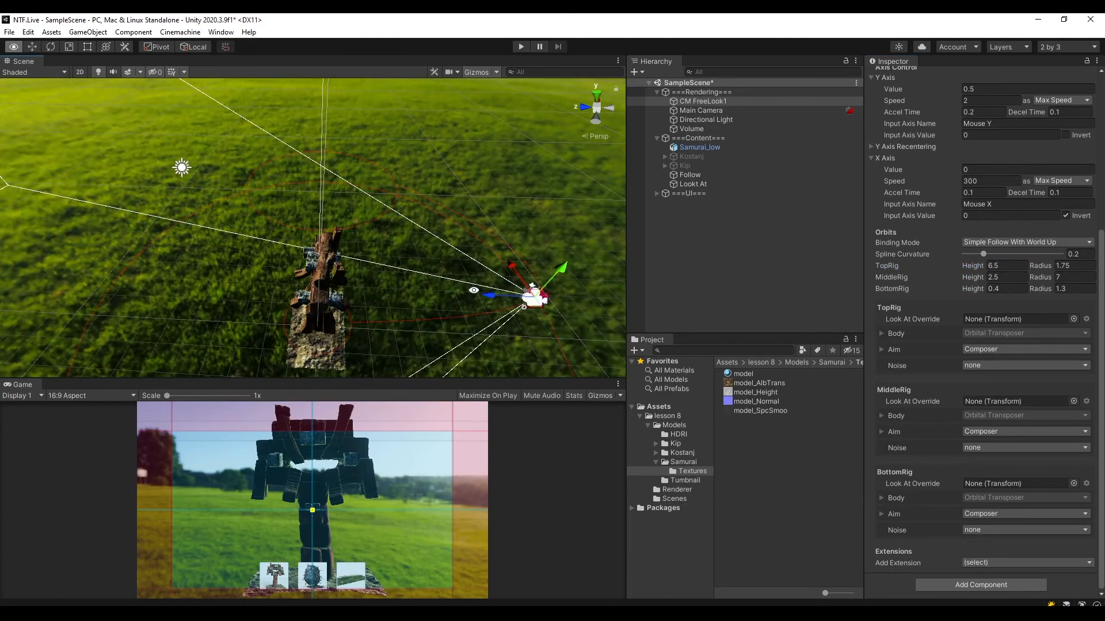
left_click(1041, 266)
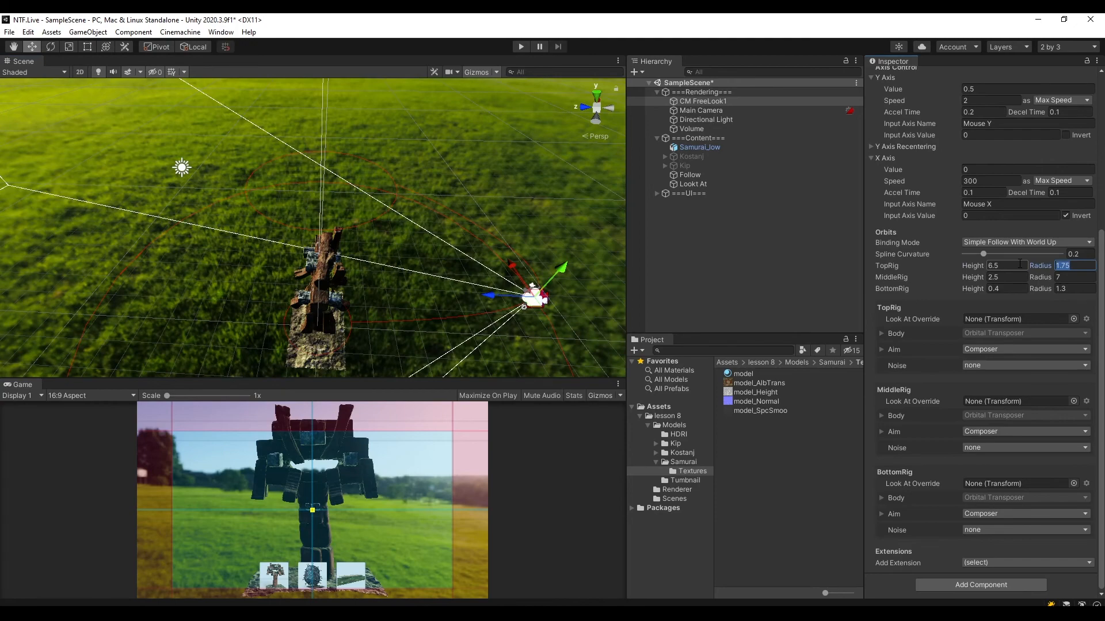
type("3")
key("ctrl+s")
Test the orbit in Play mode with an enlarged Game view, switching to the Kostanj and Kip models, and exit Play mode.
middle_click_drag(457, 266, 434, 174)
left_click(517, 50)
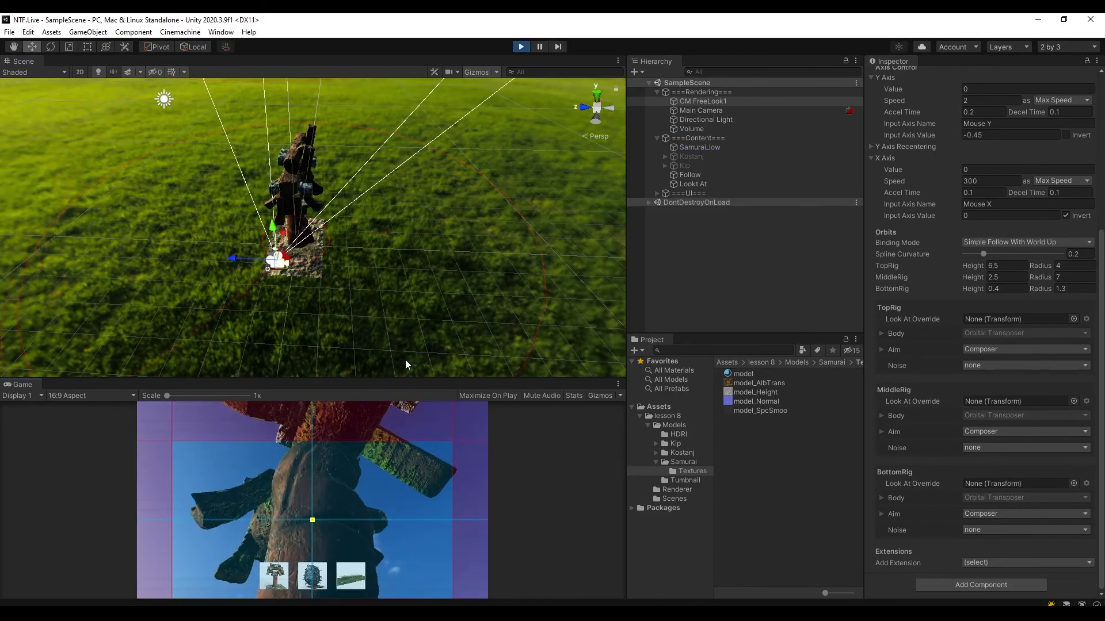
left_click_drag(403, 386, 410, 227)
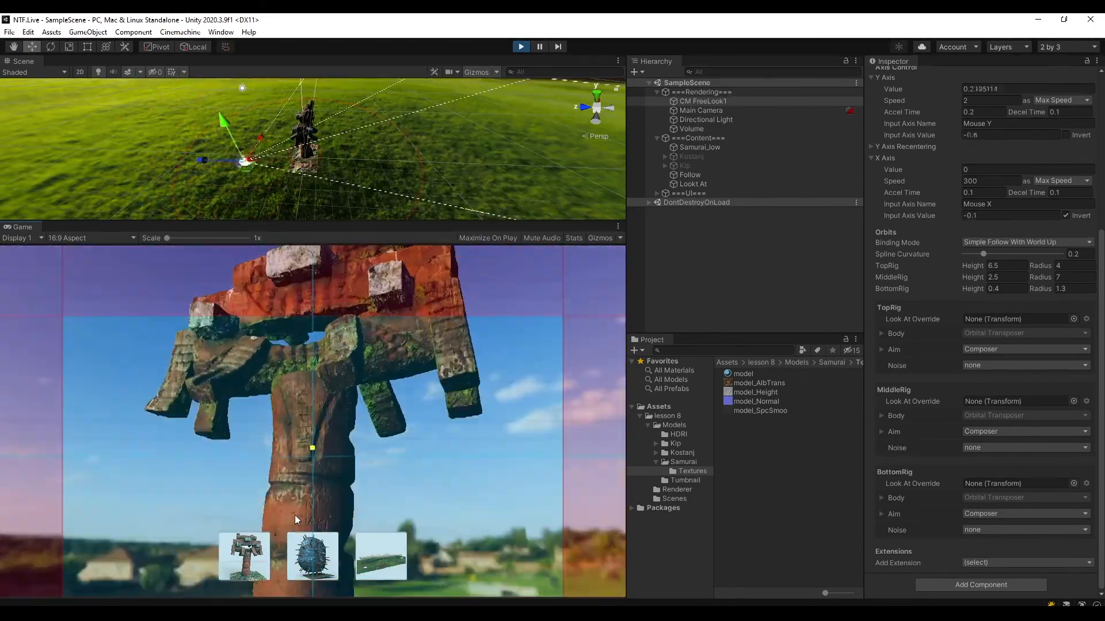
left_click(296, 551)
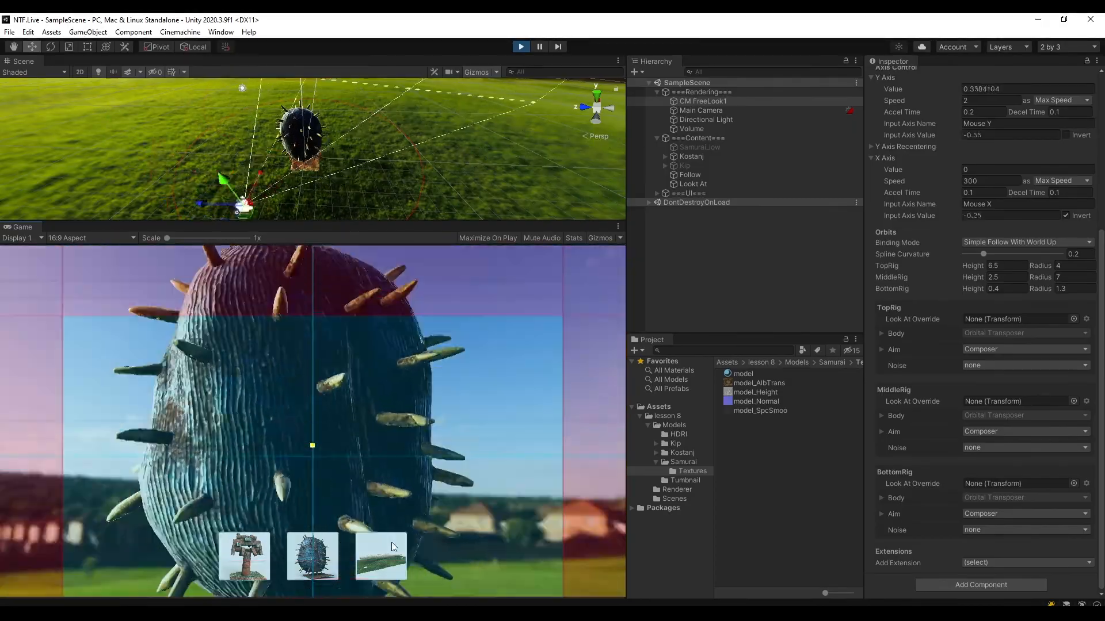
left_click(390, 543)
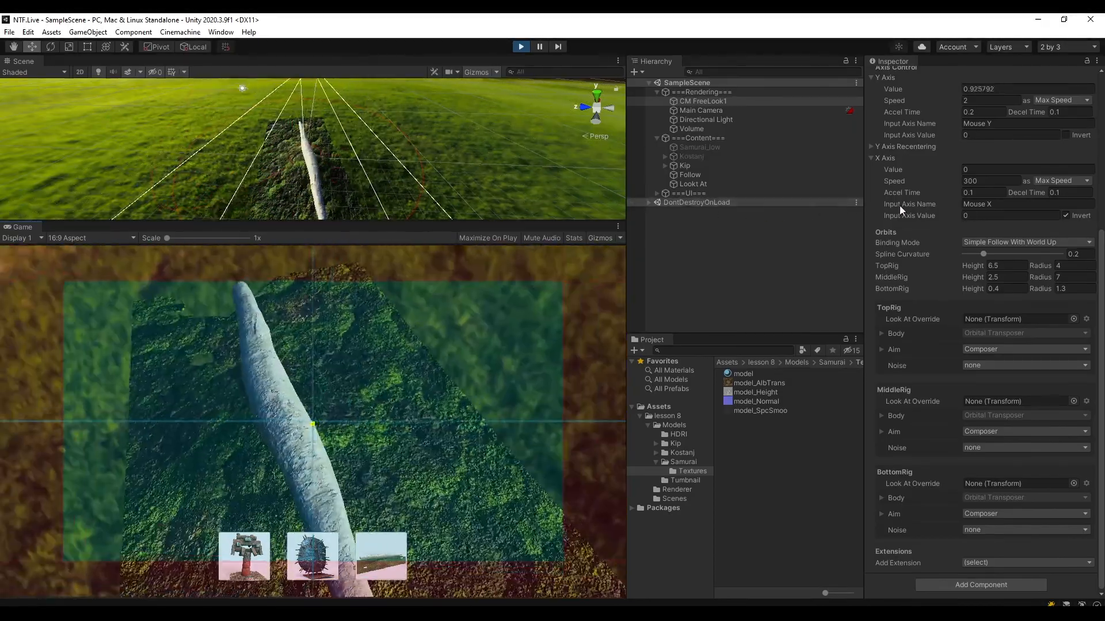
left_click(521, 47)
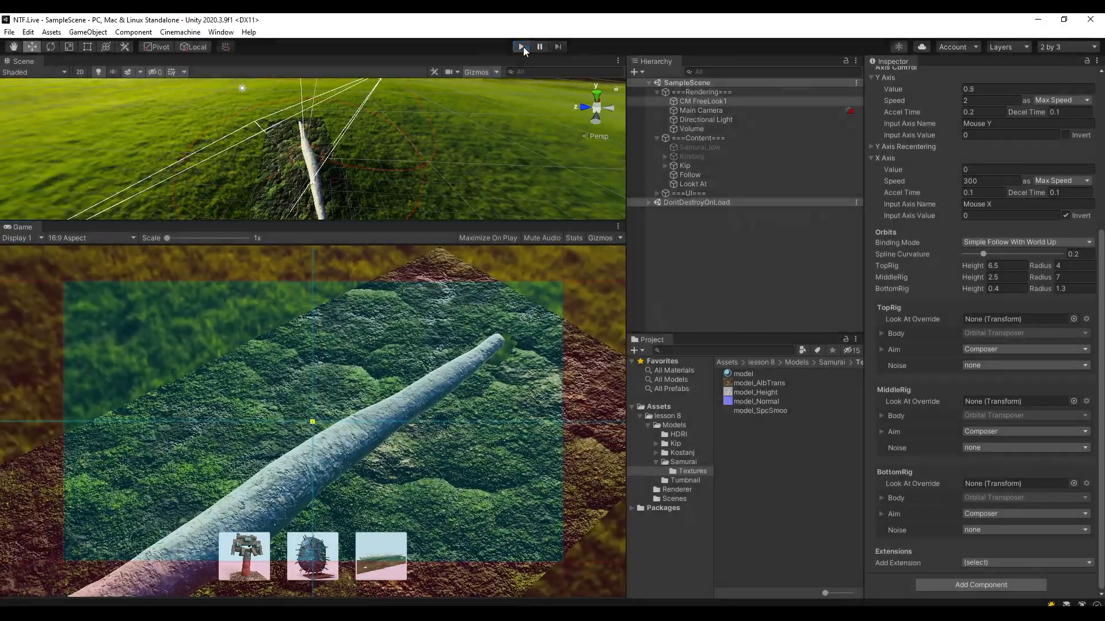
Set the FreeLook camera's TopRig orbit to height 8 and radius 6, and save the scene.
left_click(713, 102)
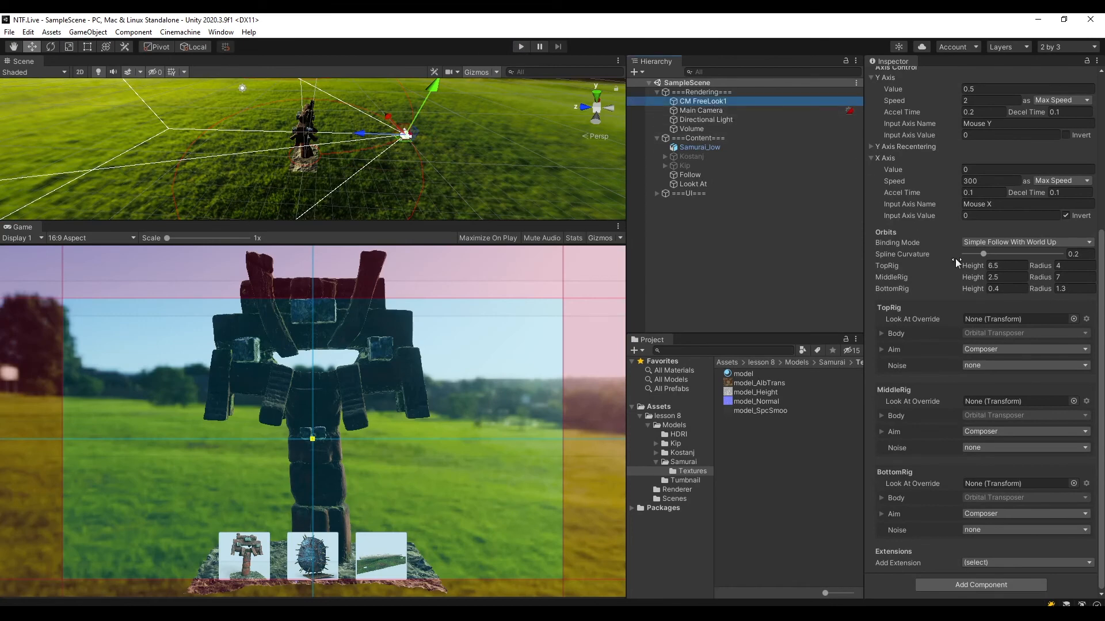
left_click(1007, 266)
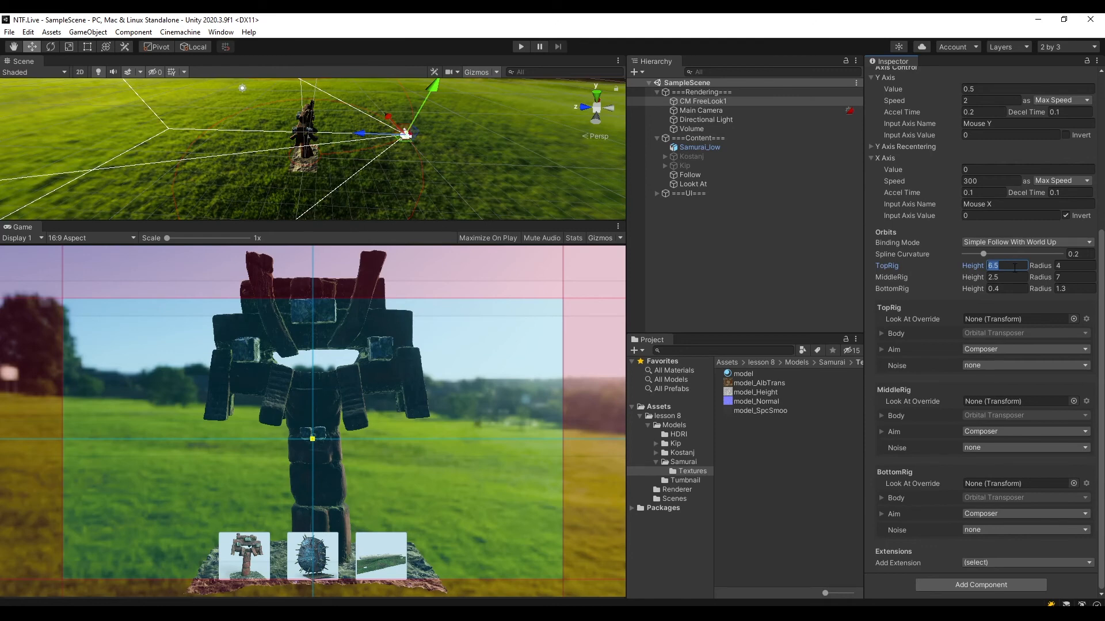
type("8")
left_click(1065, 264)
key("ctrl+s")
Set the FreeLook camera's BottomRig orbit radius to 3 and save the scene.
scroll(377, 156, "down", 8)
left_click_drag(377, 158, 457, 86, "alt")
left_click(1070, 288)
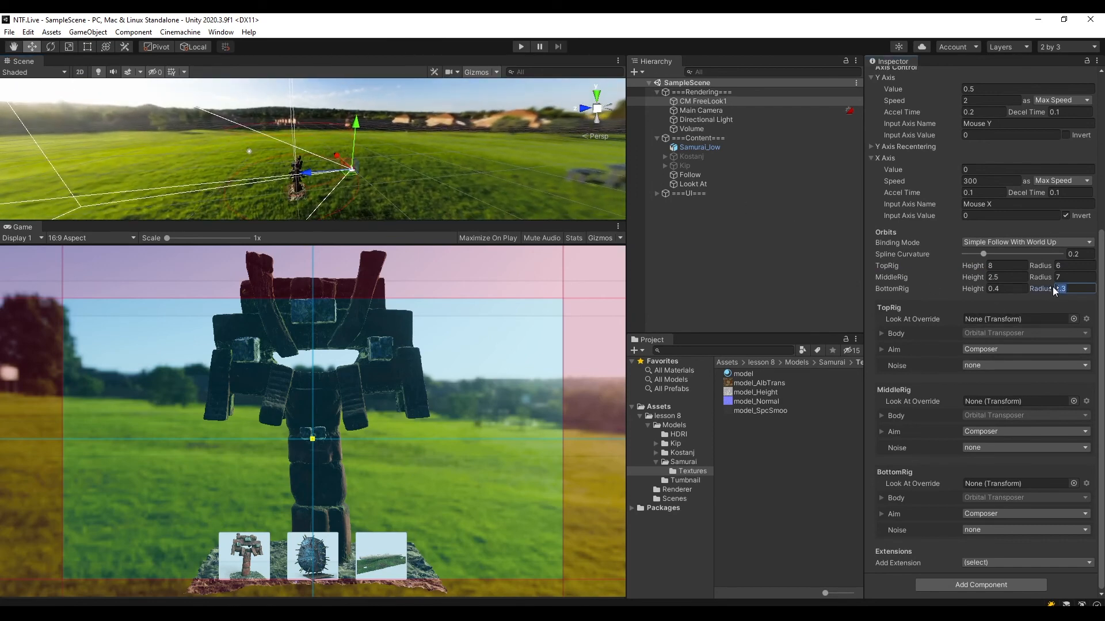
type("3")
right_click_drag(408, 192, 409, 153)
scroll(412, 186, "up", 6)
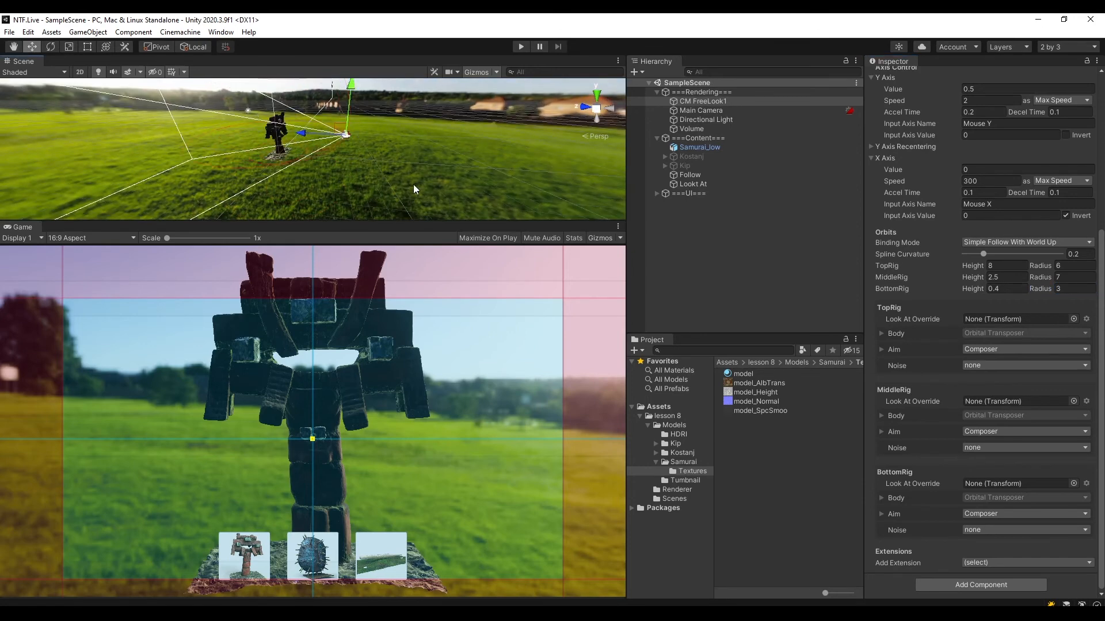
left_click_drag(1055, 294, 1038, 293)
type("3")
key("ctrl+s")
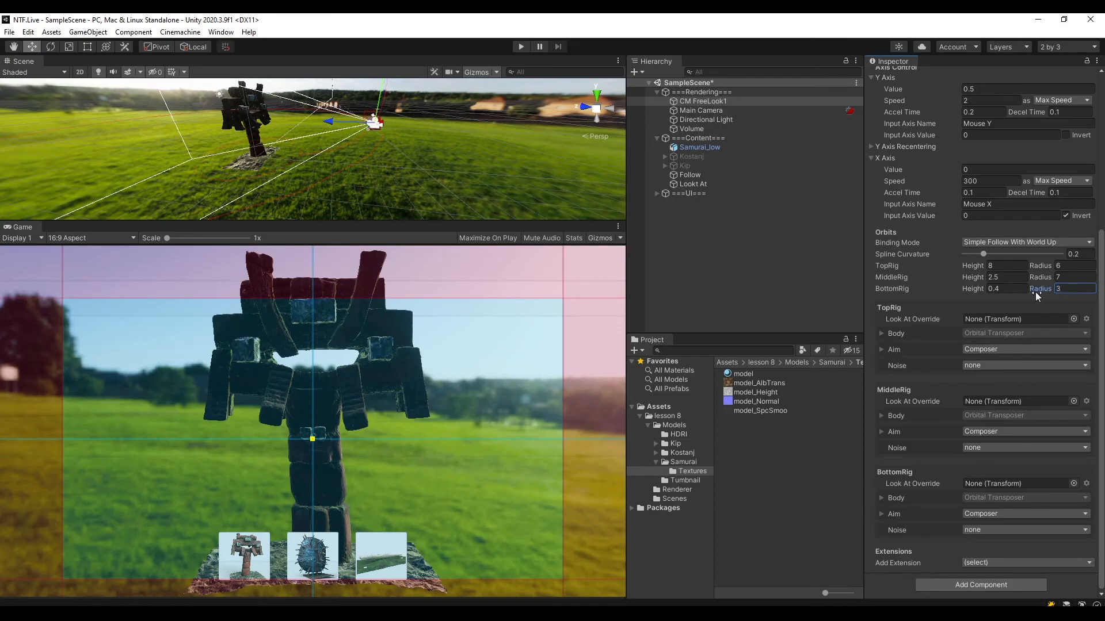
Inspect the revised orbits around the samurai, and test them in Play mode with a larger Game view and the camera deselected.
left_click_drag(403, 218, 403, 357)
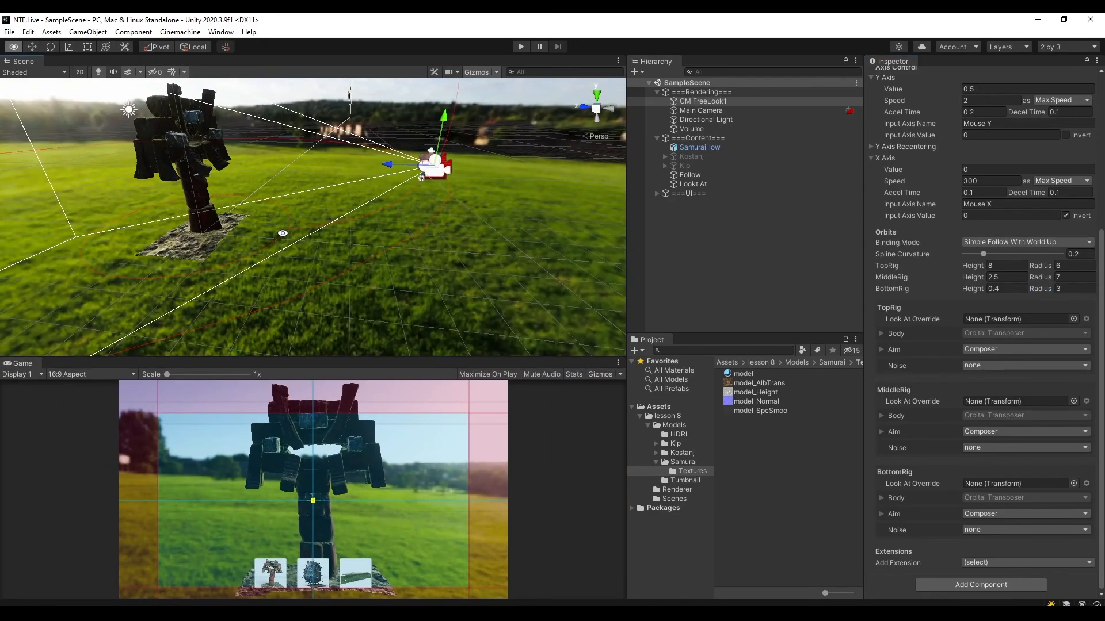
right_click_drag(284, 233, 222, 315)
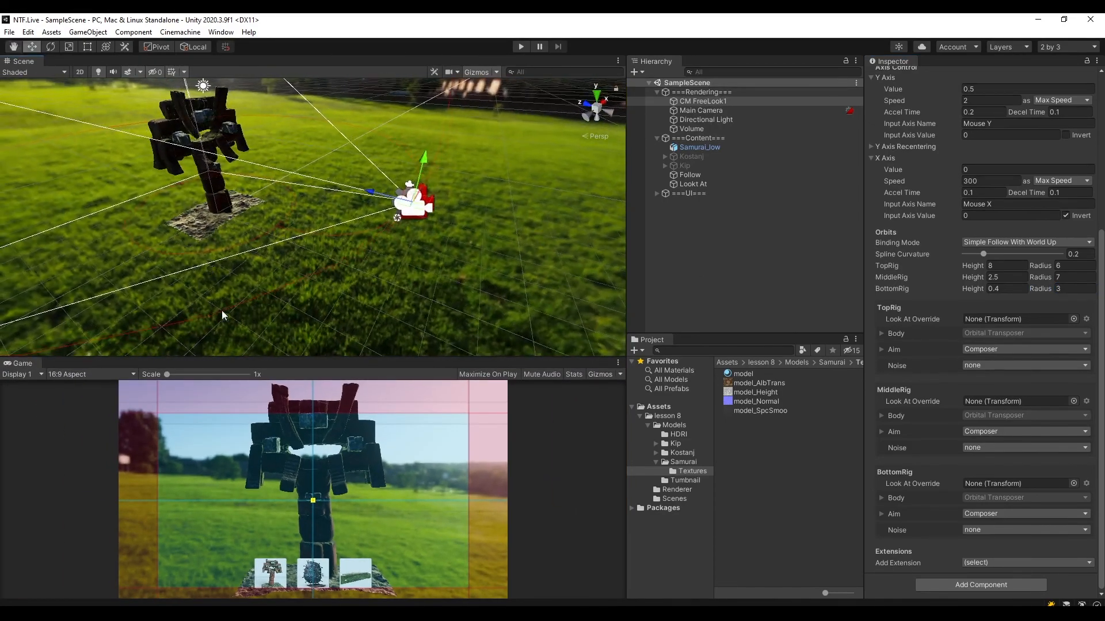
left_click_drag(315, 366, 412, 115)
left_click(521, 47)
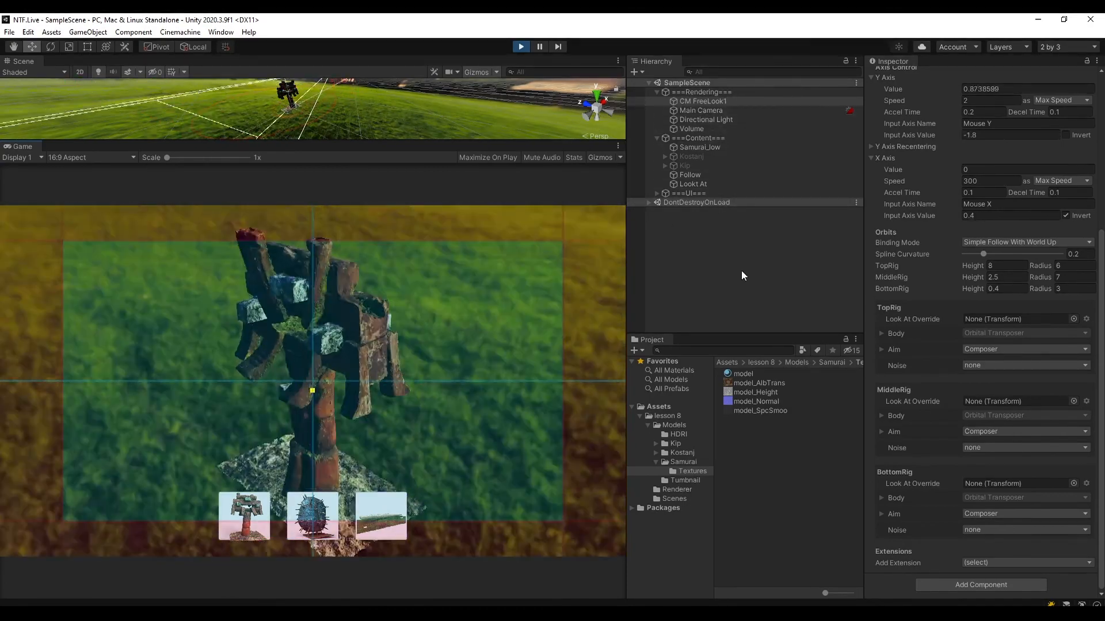
left_click(742, 274)
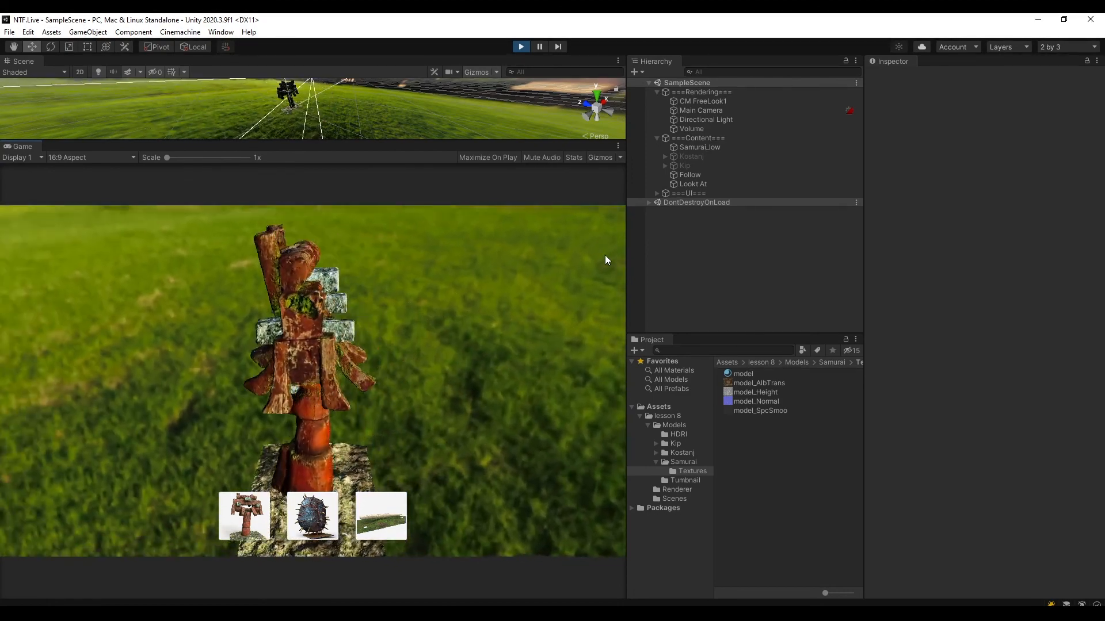
Exit Play mode and resize the editor layout for a taller Scene view and Project window.
left_click(521, 46)
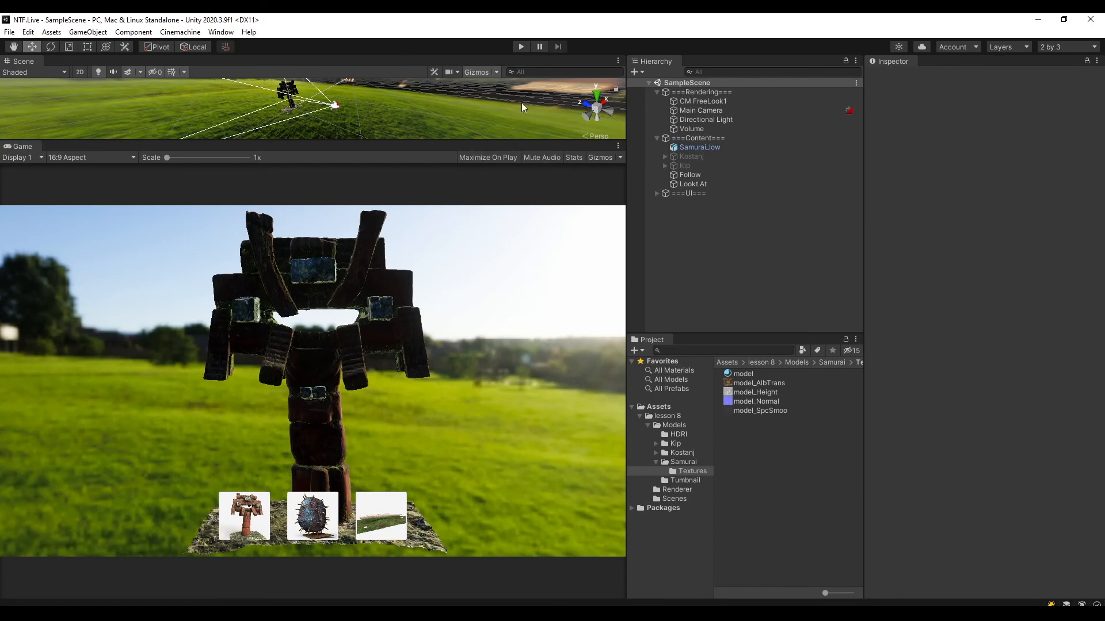
left_click_drag(526, 142, 525, 295)
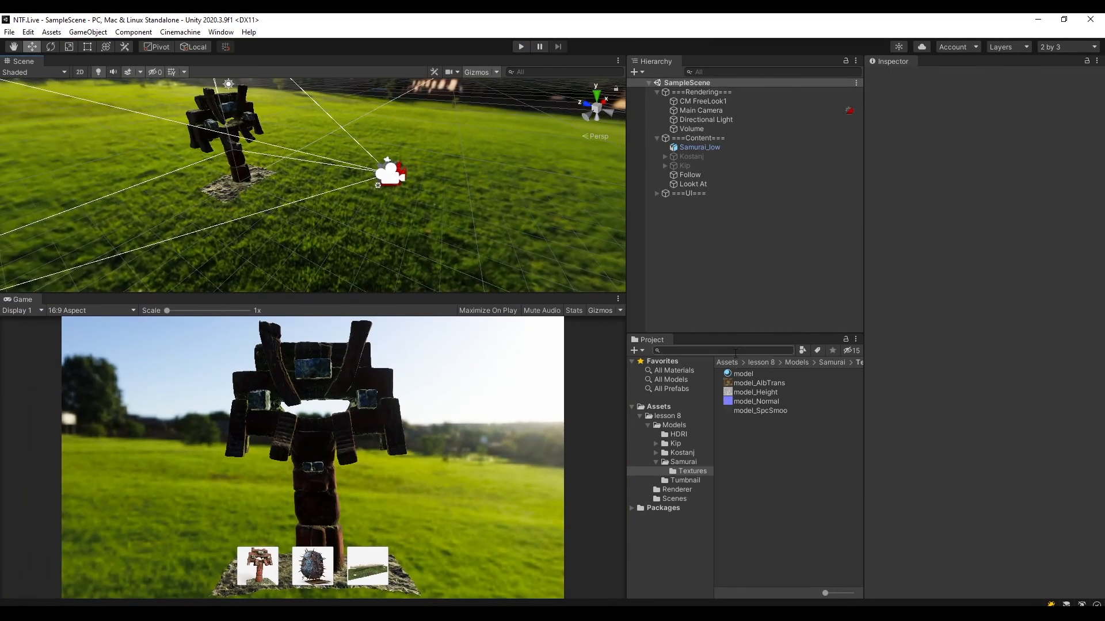
left_click_drag(735, 335, 733, 294)
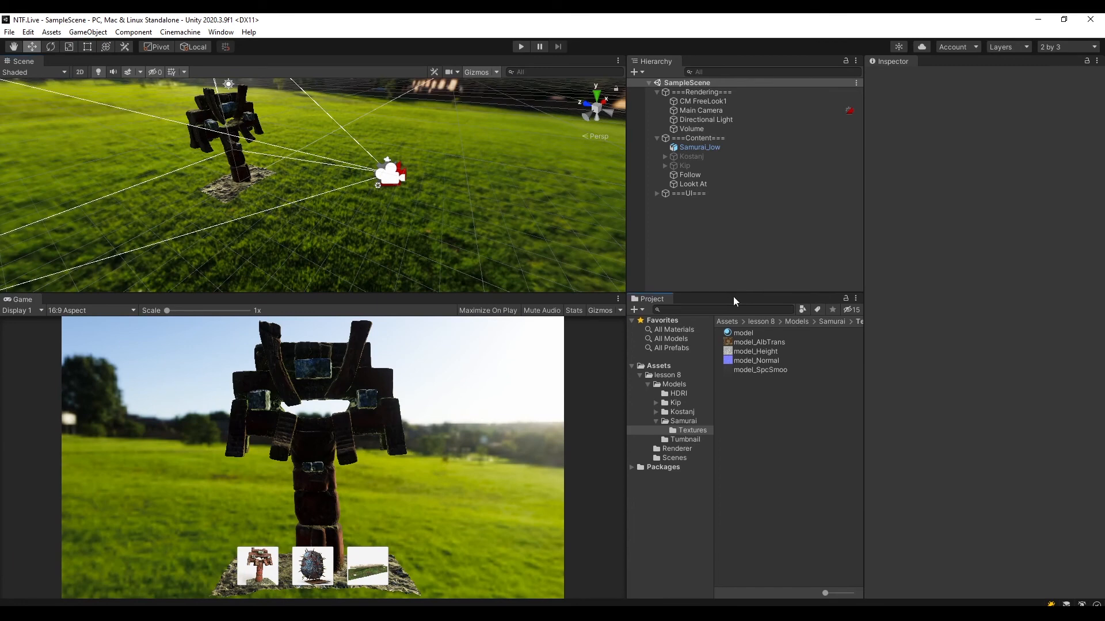
Add a Lift, Gamma, Gain post-processing override to the Volume object.
left_click(700, 128)
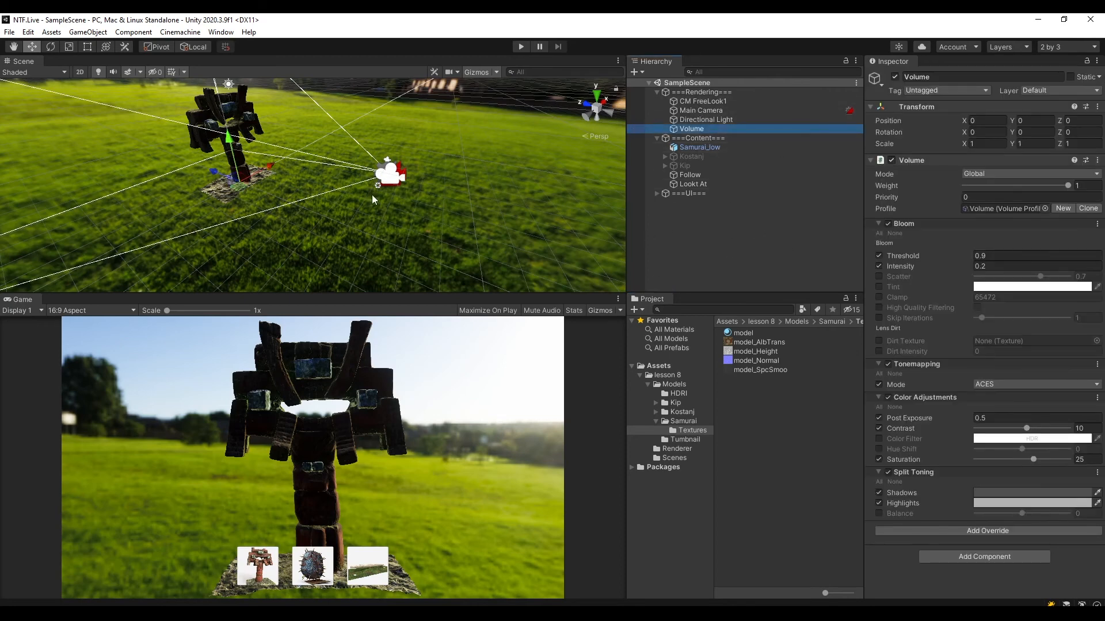
left_click_drag(260, 190, 567, 184, "alt")
middle_click_drag(508, 183, 404, 185)
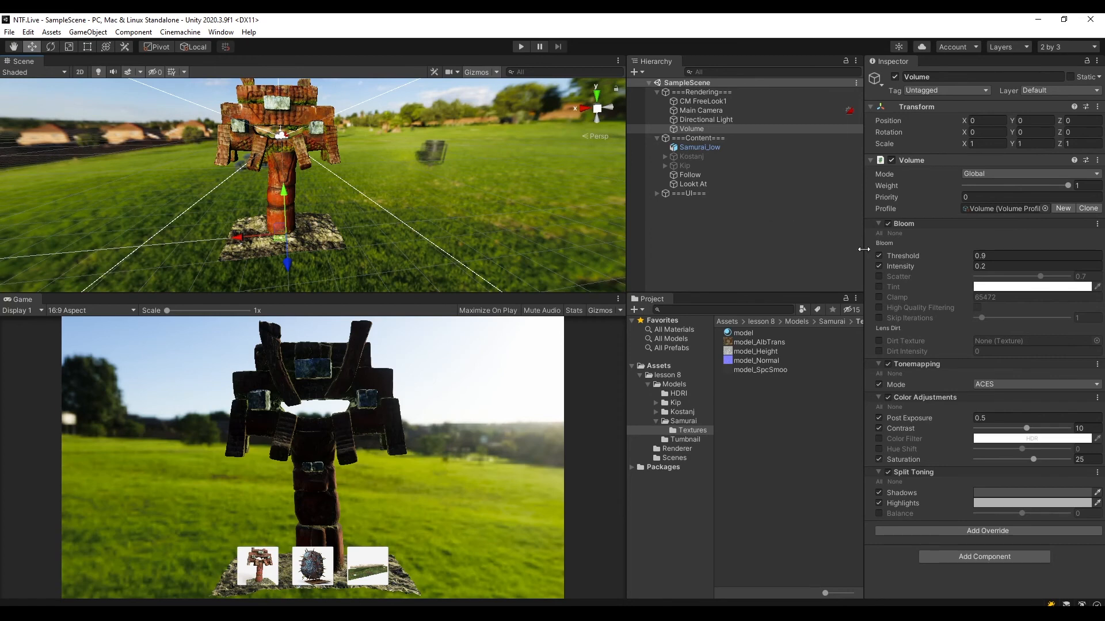
left_click(1003, 532)
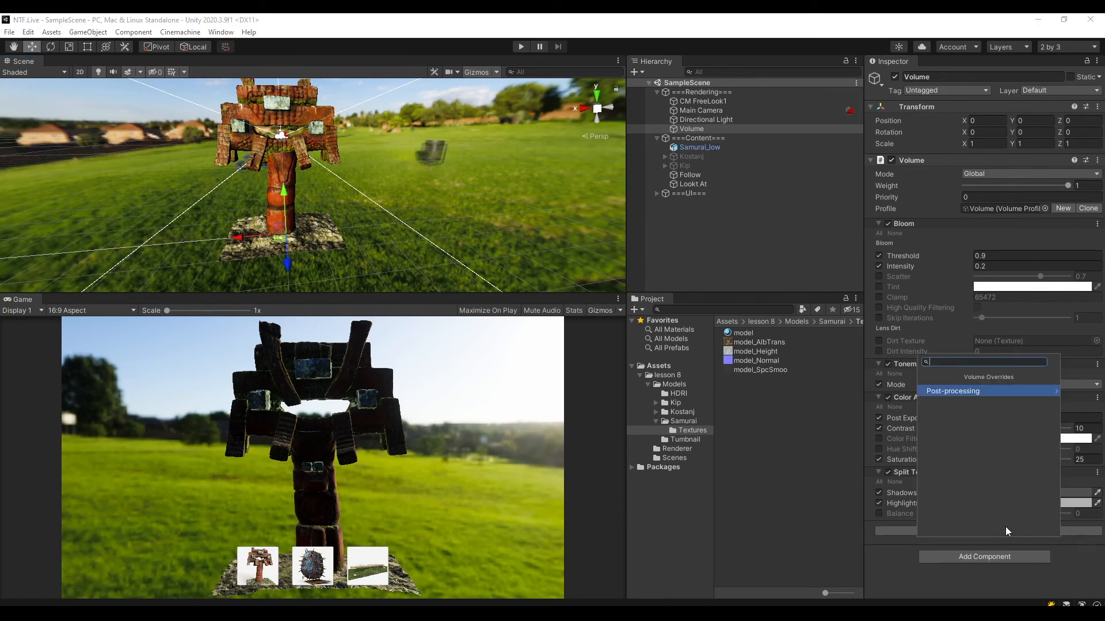
left_click(990, 393)
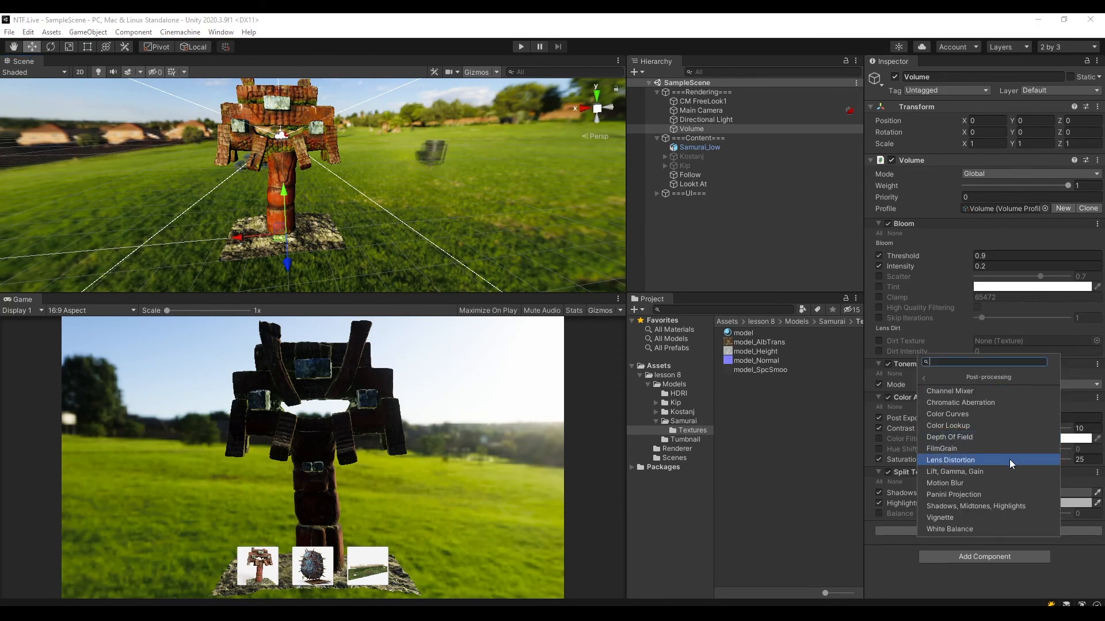
left_click(980, 472)
scroll(996, 376, "down", 3)
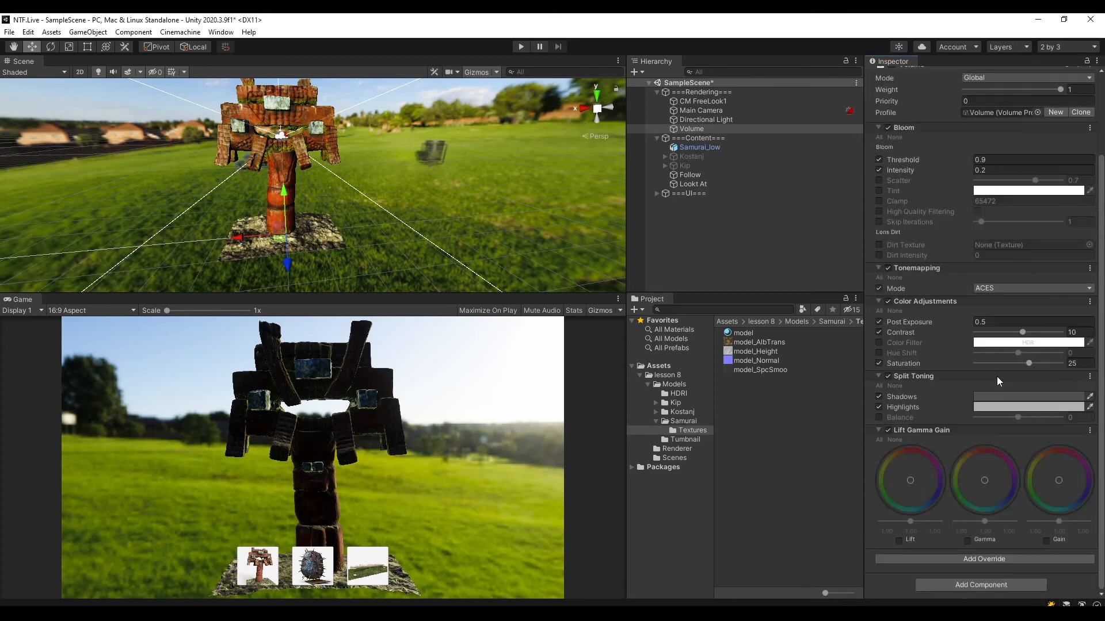
Enable Gain at its maximum, Gamma at its minimum and a raised Lift, and inspect the effect around the samurai.
left_click(1046, 542)
left_click_drag(1059, 521, 1088, 521)
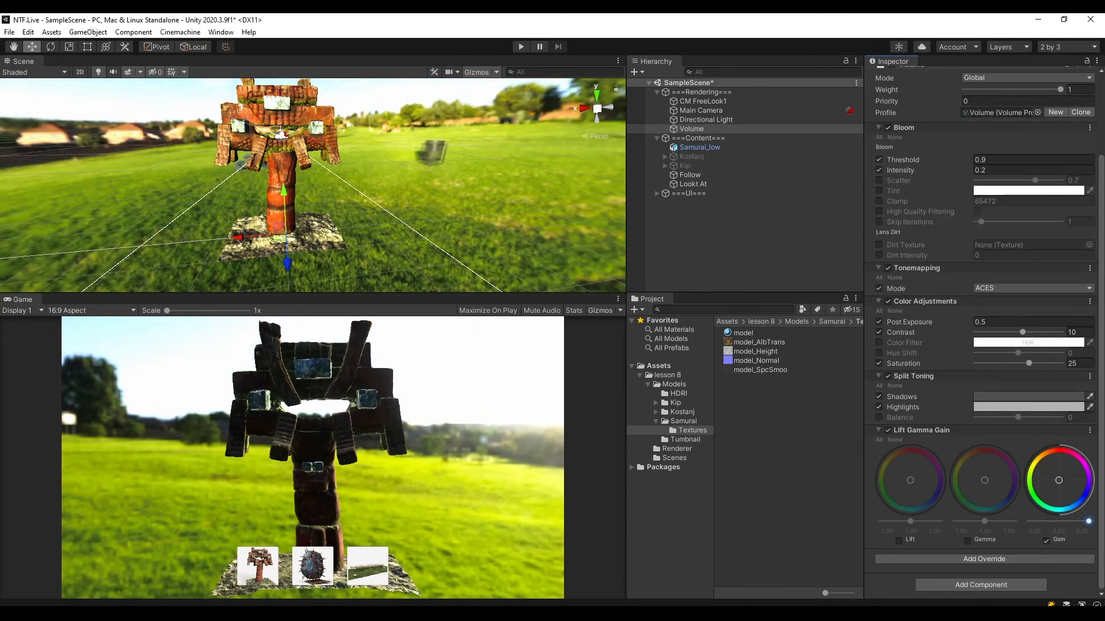
left_click(966, 542)
left_click_drag(986, 523, 951, 521)
left_click(898, 542)
left_click_drag(311, 190, 361, 216, "alt")
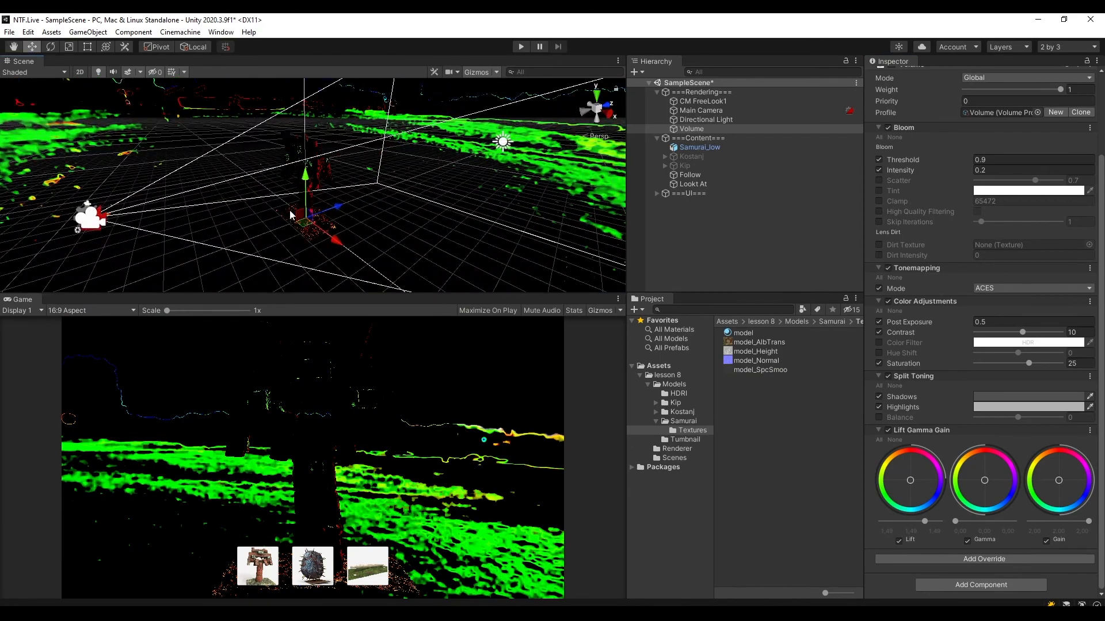
left_click_drag(223, 191, 424, 220, "alt")
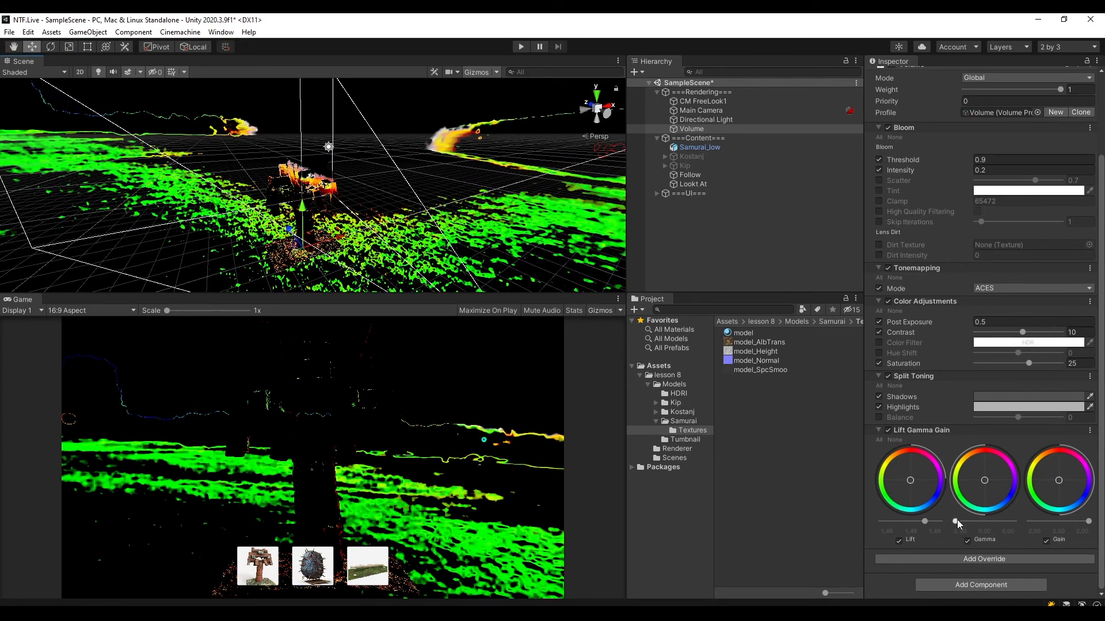
Bring Gamma and Lift closer to neutral, disable the Lift Gamma Gain override, and save the scene.
left_click_drag(955, 521, 919, 521)
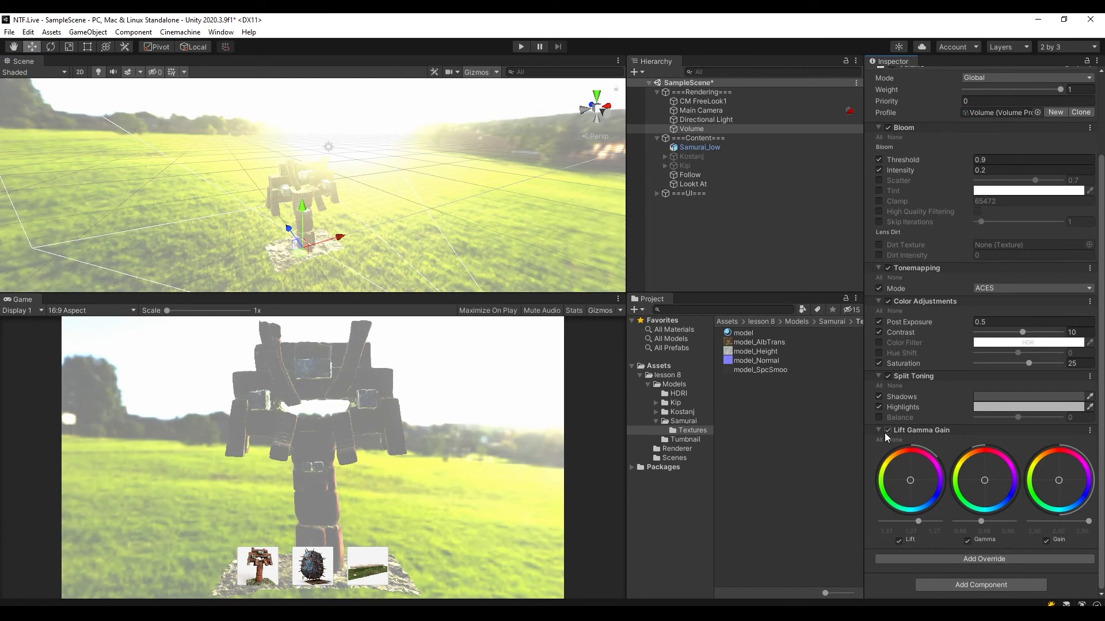
left_click(888, 431)
key("ctrl+s")
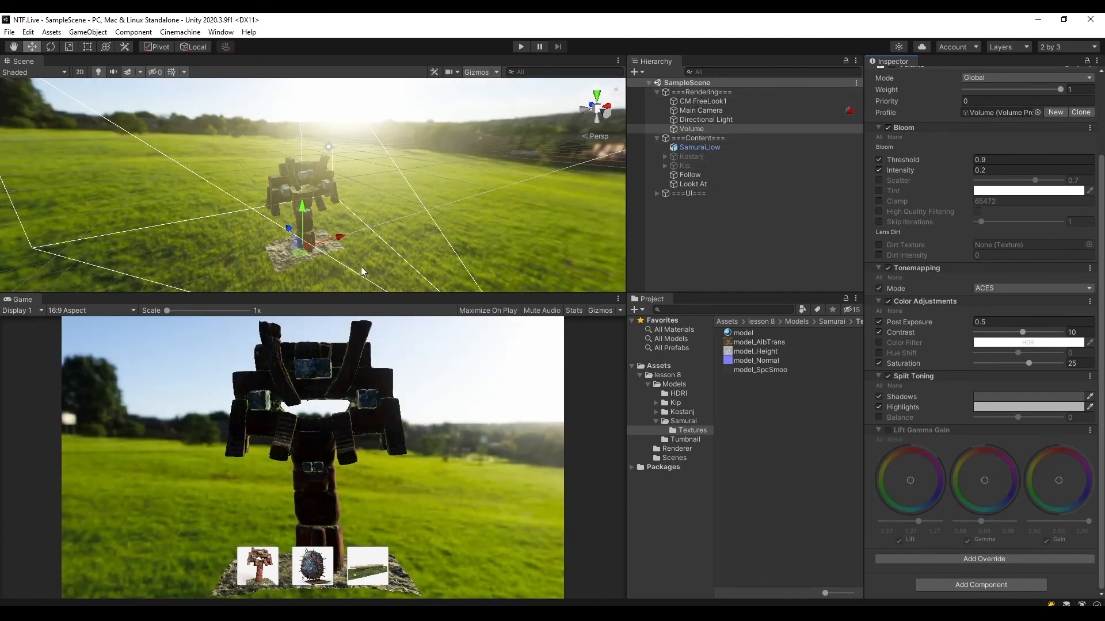
Try a different Bloom intensity on the Volume and undo the change.
scroll(362, 271, "down", 2)
left_click(691, 129)
scroll(993, 232, "up", 5)
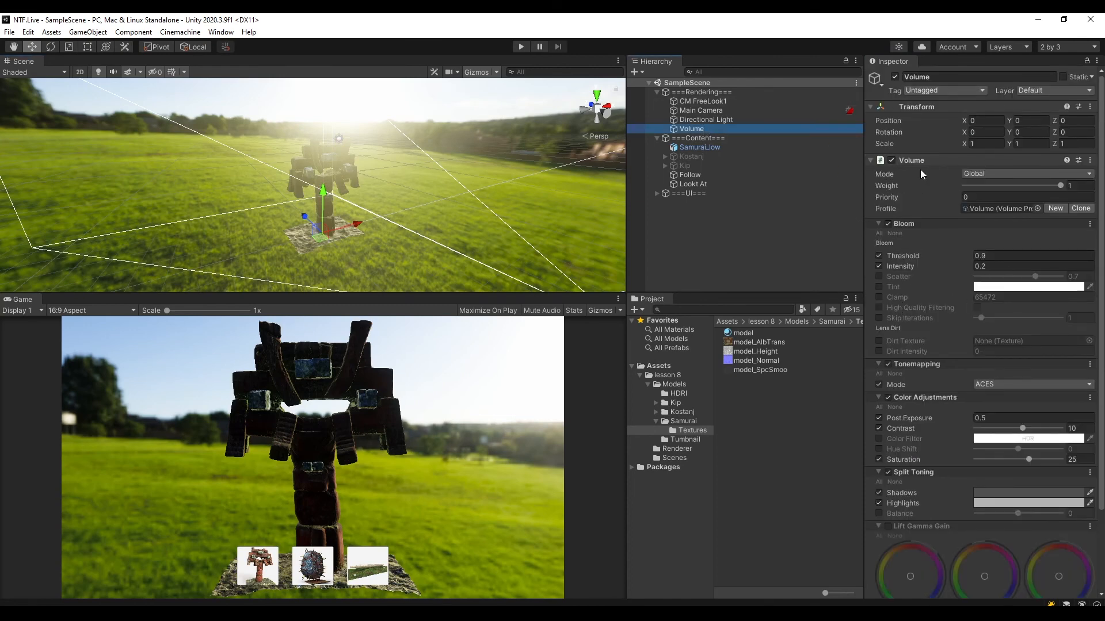
mouse_move(899, 264)
left_click_drag(899, 265, 925, 265)
key("ctrl+z")
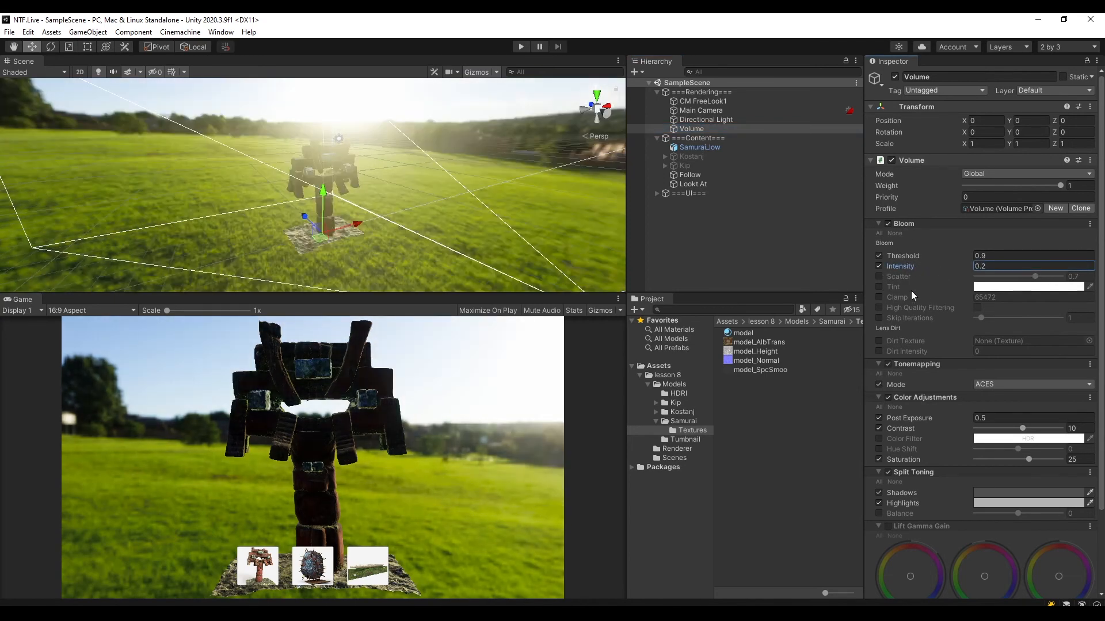
Enable the Bloom tint, set it to red, and view the glow around the samurai.
left_click(879, 286)
left_click(1029, 287)
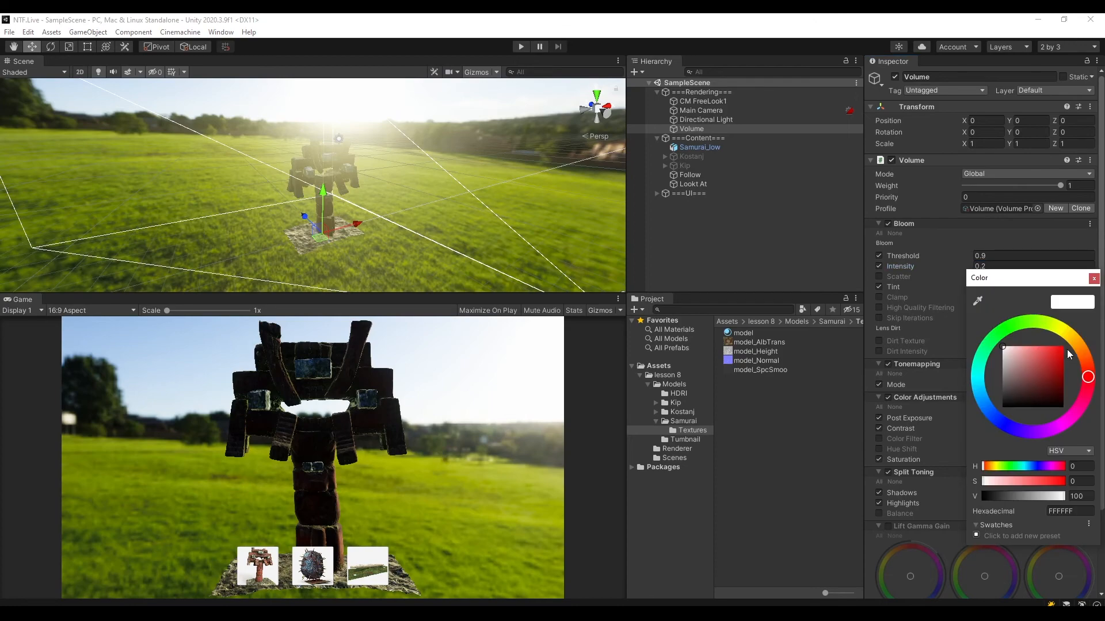
left_click_drag(1067, 350, 1081, 338)
left_click_drag(409, 203, 478, 196, "alt")
scroll(437, 186, "up", 5)
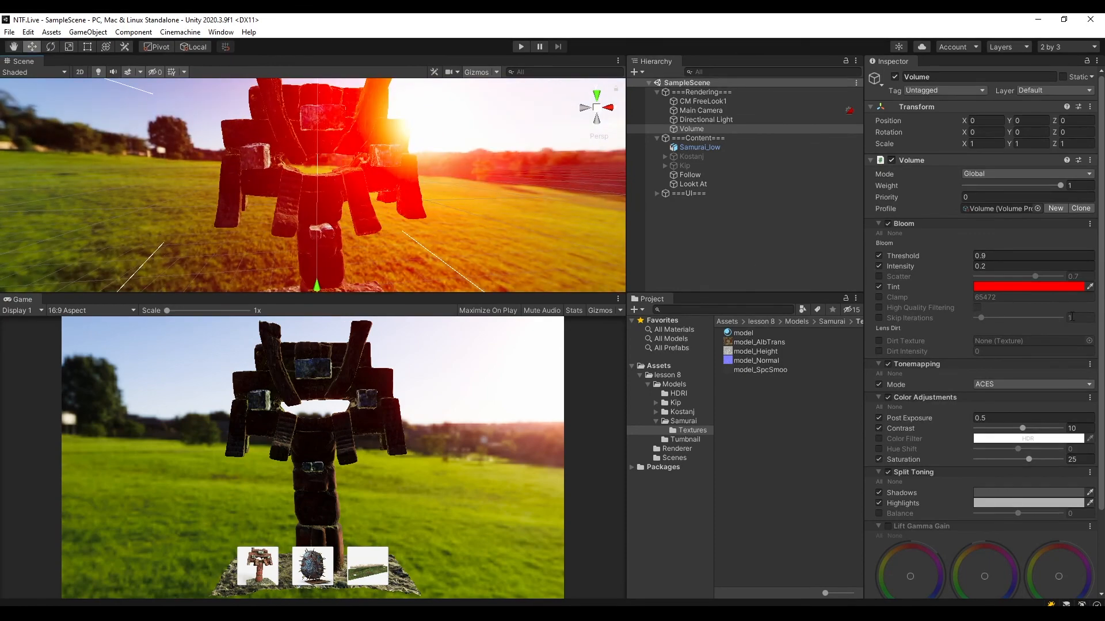
Change the Bloom tint to orange and check the sun's glow behind the samurai.
left_click(1028, 286)
left_click_drag(1086, 371, 1081, 348)
left_click_drag(433, 165, 506, 139, "alt")
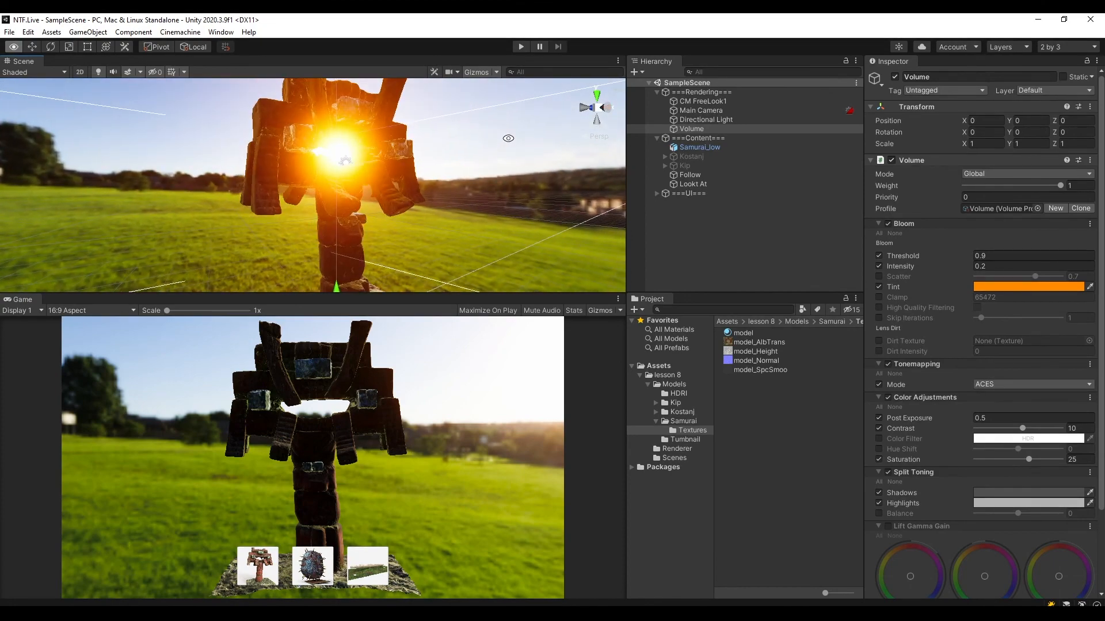
left_click(698, 129)
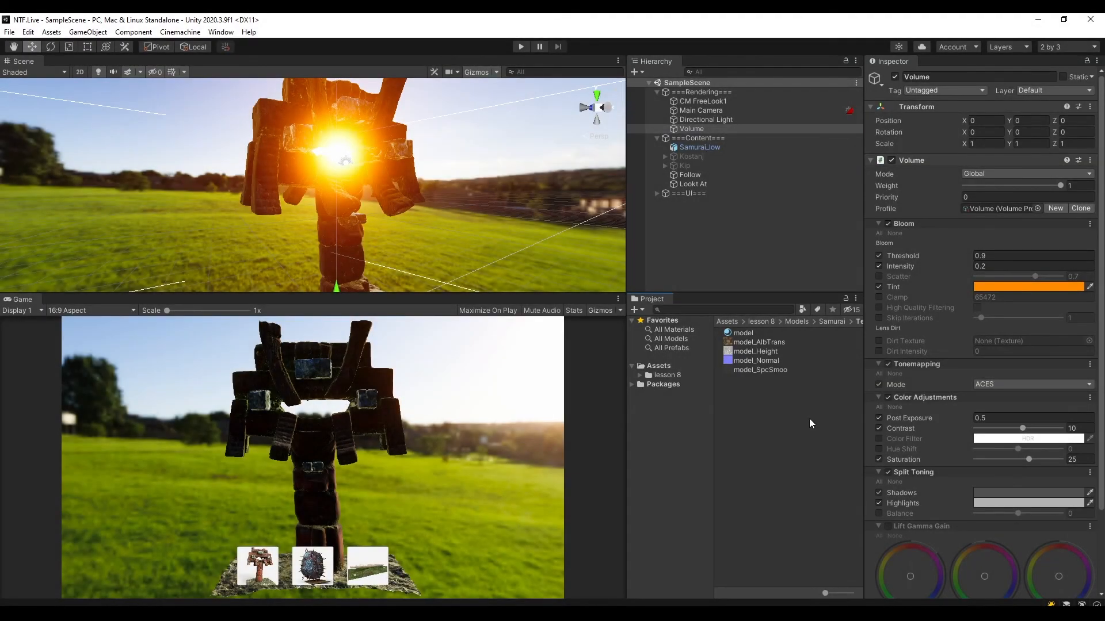
Show the contents of the lesson 8 folder and collapse the Rendering and Content groups in the scene hierarchy.
left_click(668, 376)
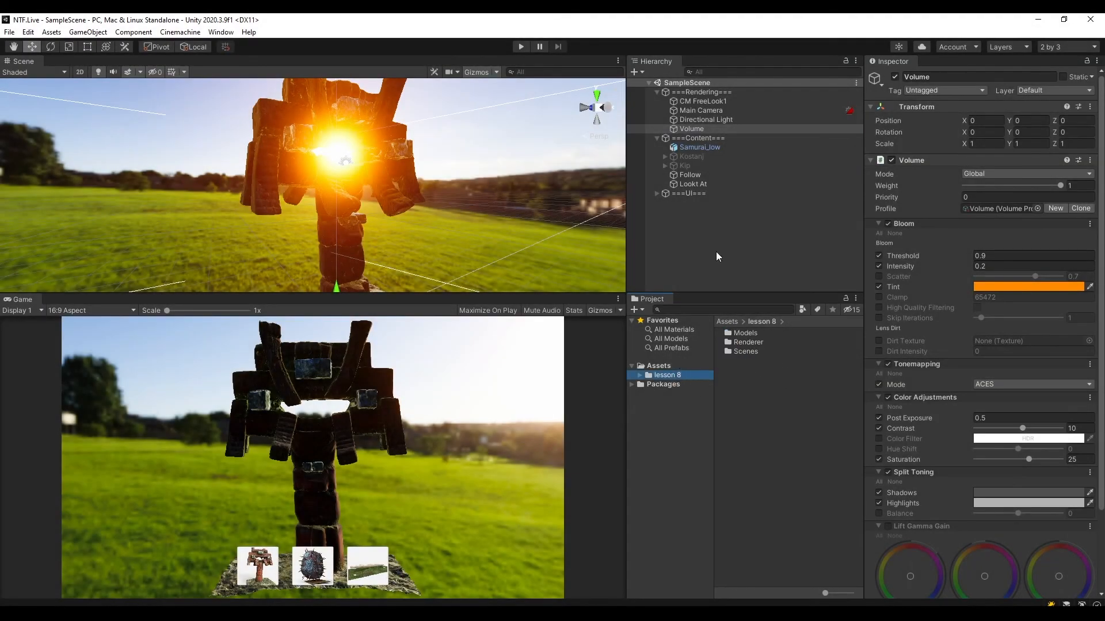
left_click(658, 92)
left_click(656, 101)
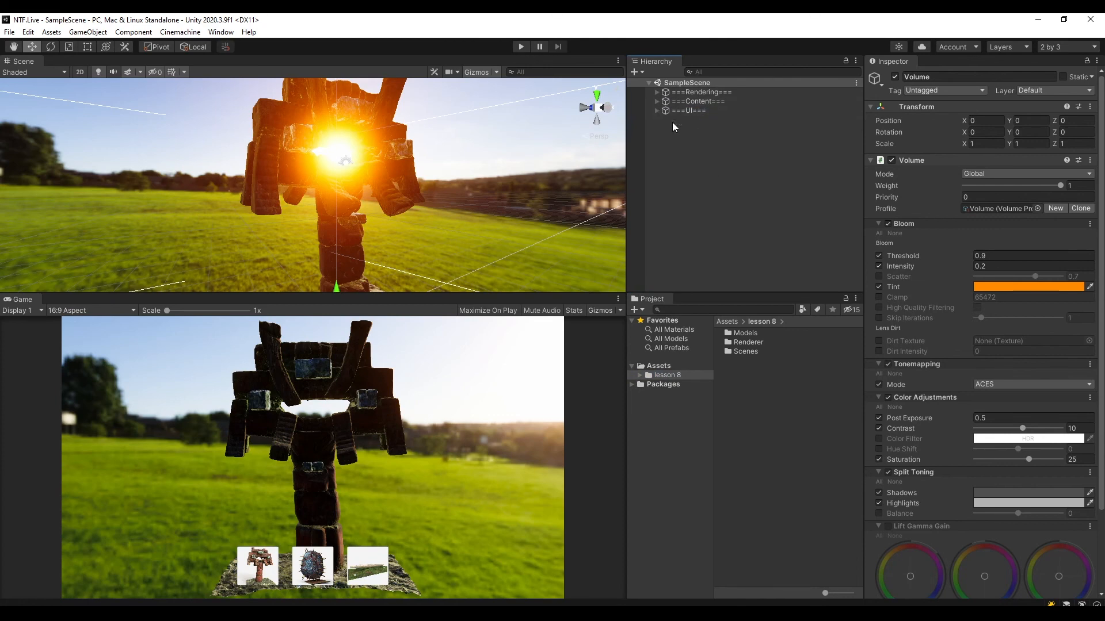
Set up a package export of the lesson 8 folder with dependencies excluded, collapsing its Models, Renderer and Scenes folders for review.
left_click(667, 377)
right_click(671, 379)
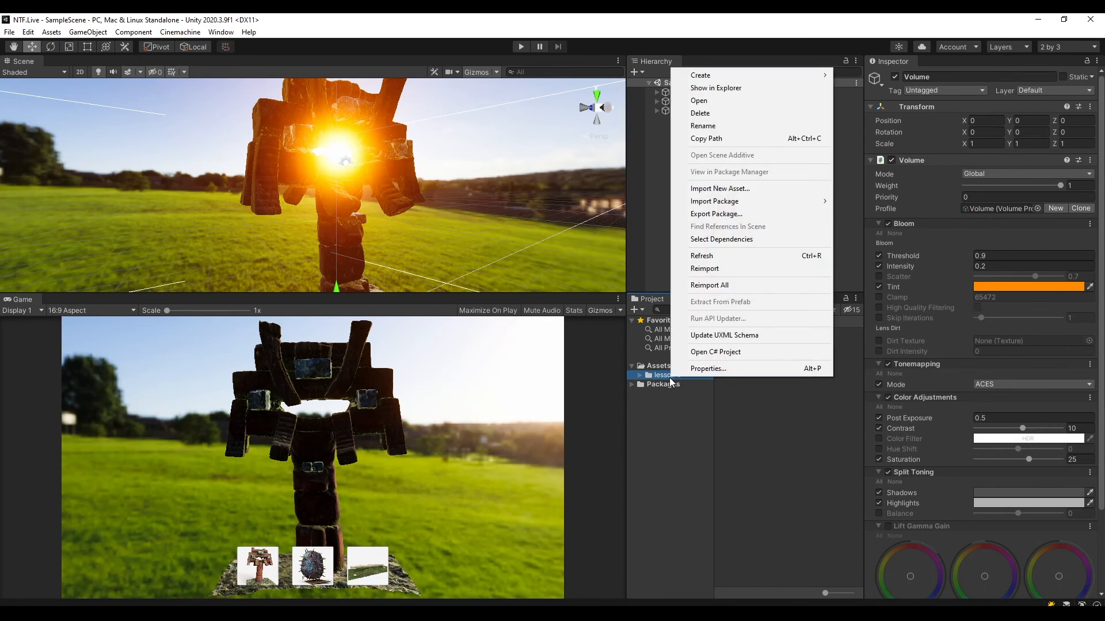
left_click(730, 215)
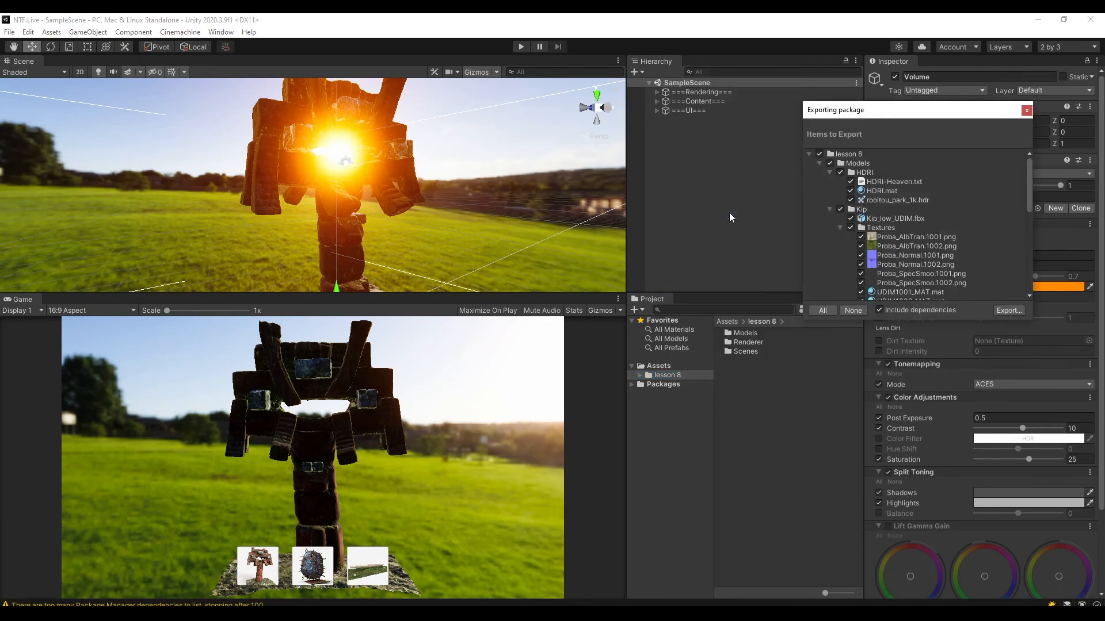
left_click(819, 164)
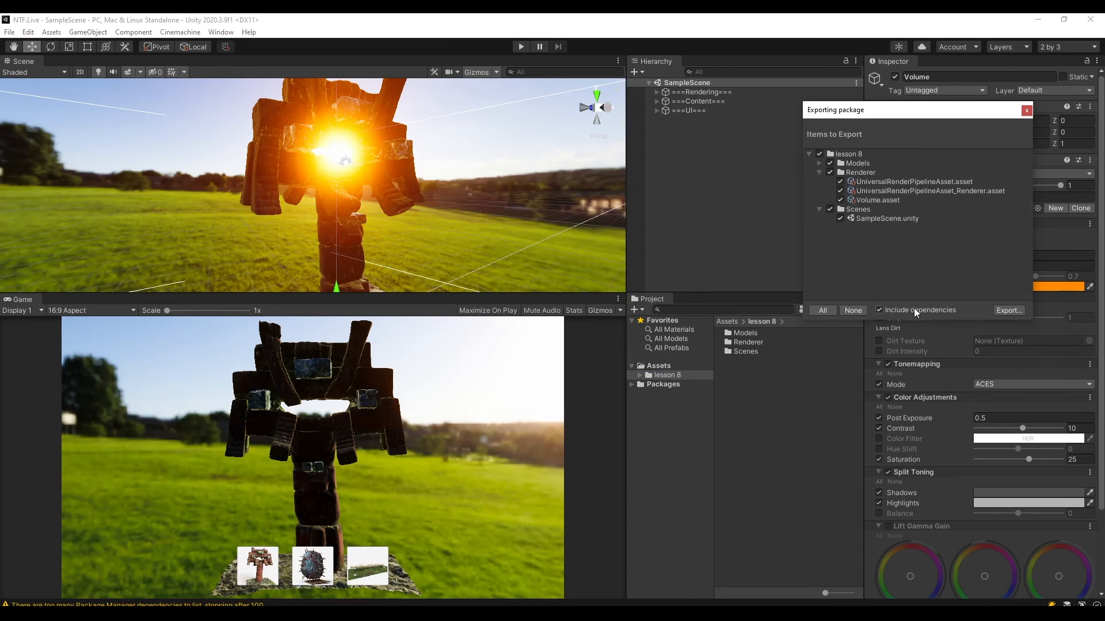
left_click(879, 309)
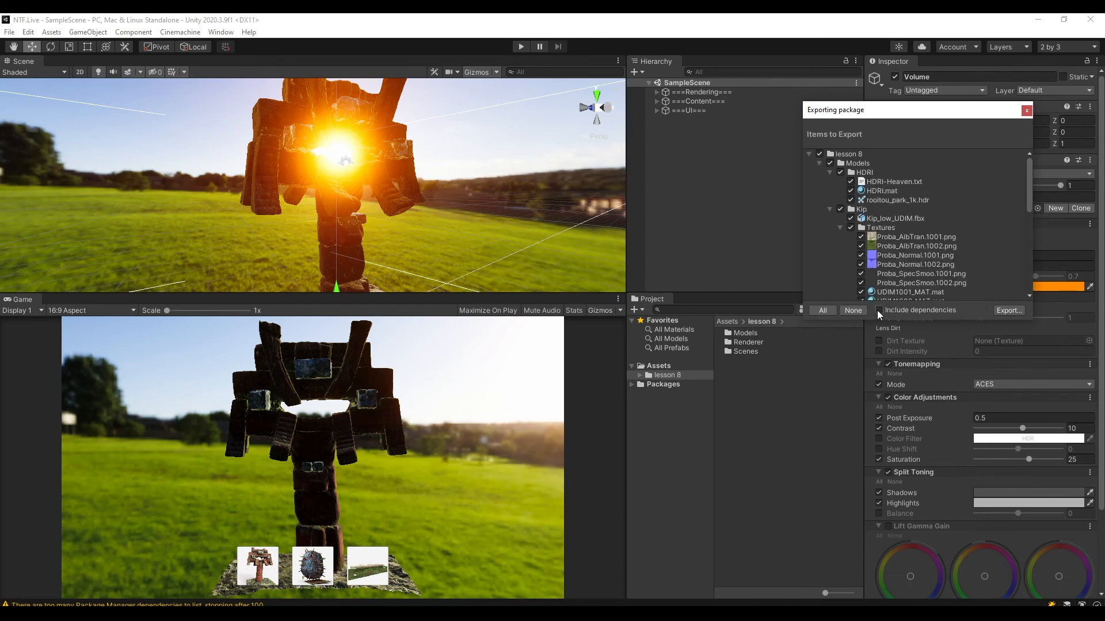
left_click(818, 163)
left_click(820, 172)
left_click(819, 181)
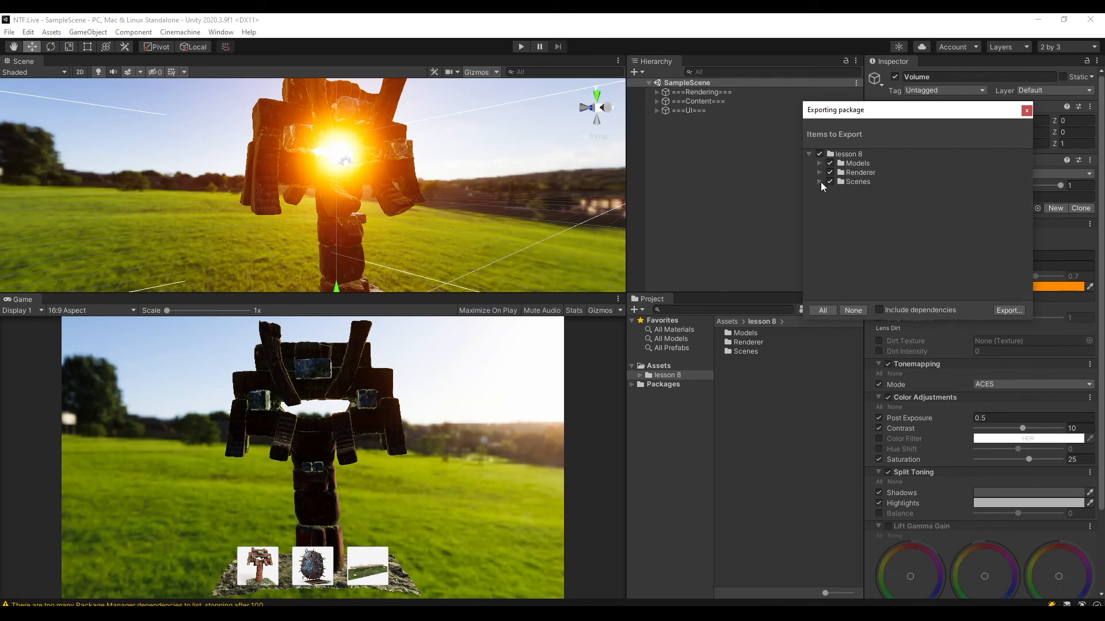
Export the package as a unitypackage file named for the lesson on the SSD (D:) drive.
left_click(1006, 310)
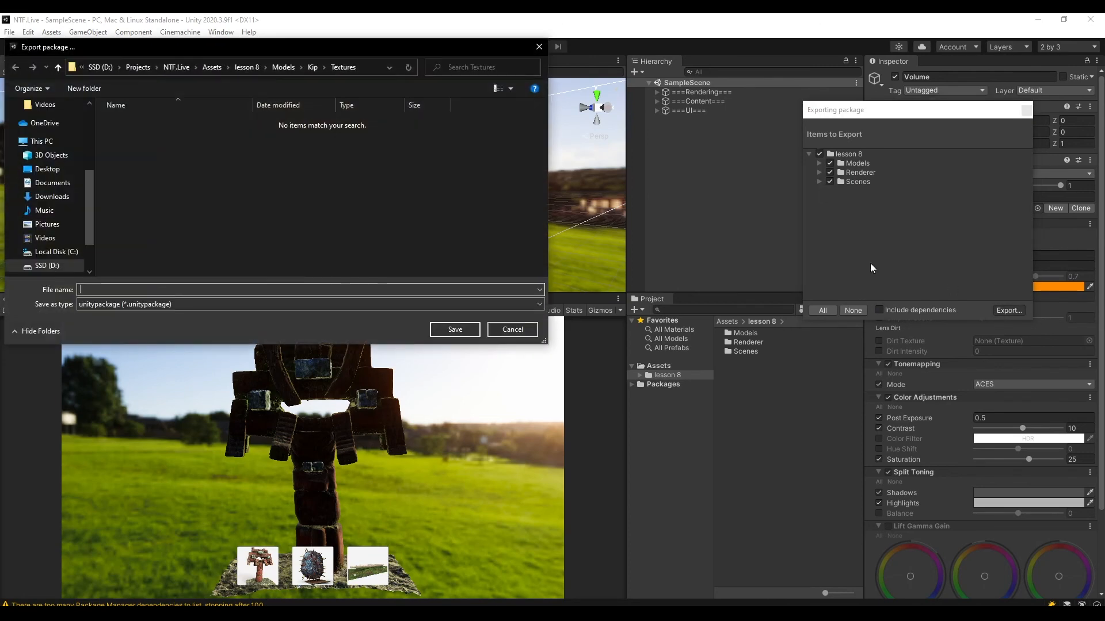
left_click(192, 289)
type("lesson 8")
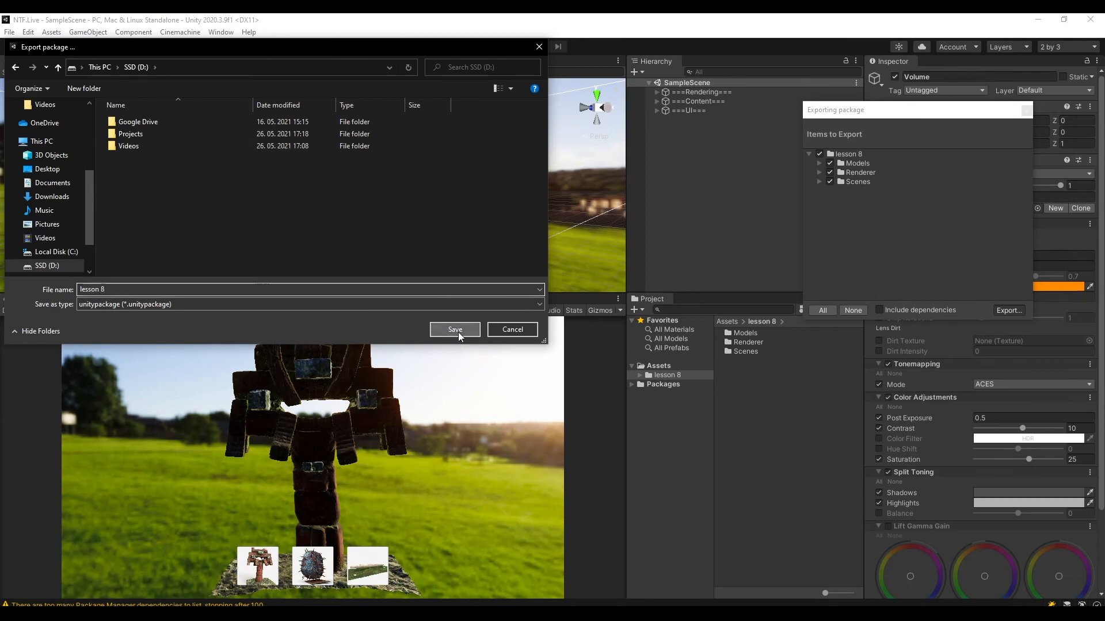
left_click(455, 330)
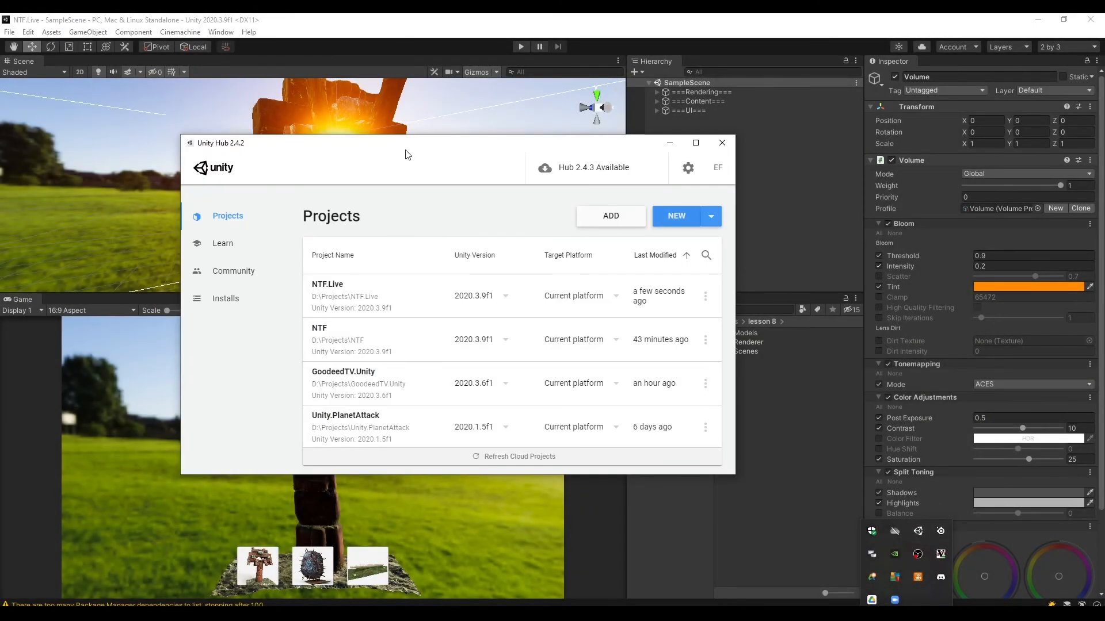
In Unity Hub, examine the modules that can be added to Unity 2020.3.9f1, including the Android Build Support components.
left_click_drag(407, 150, 442, 146)
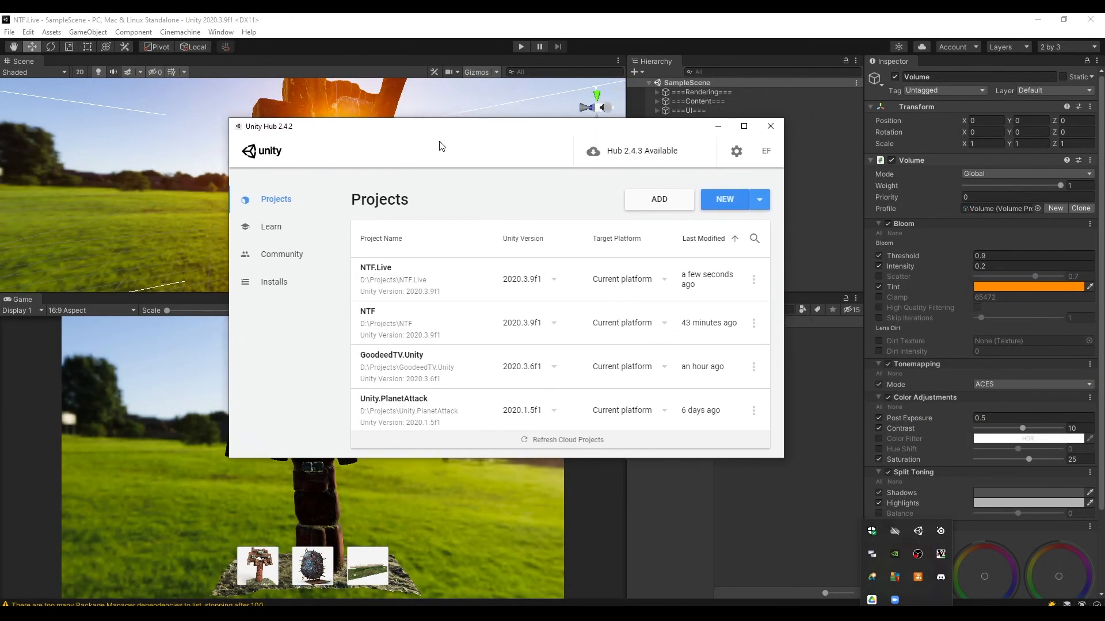
left_click(298, 282)
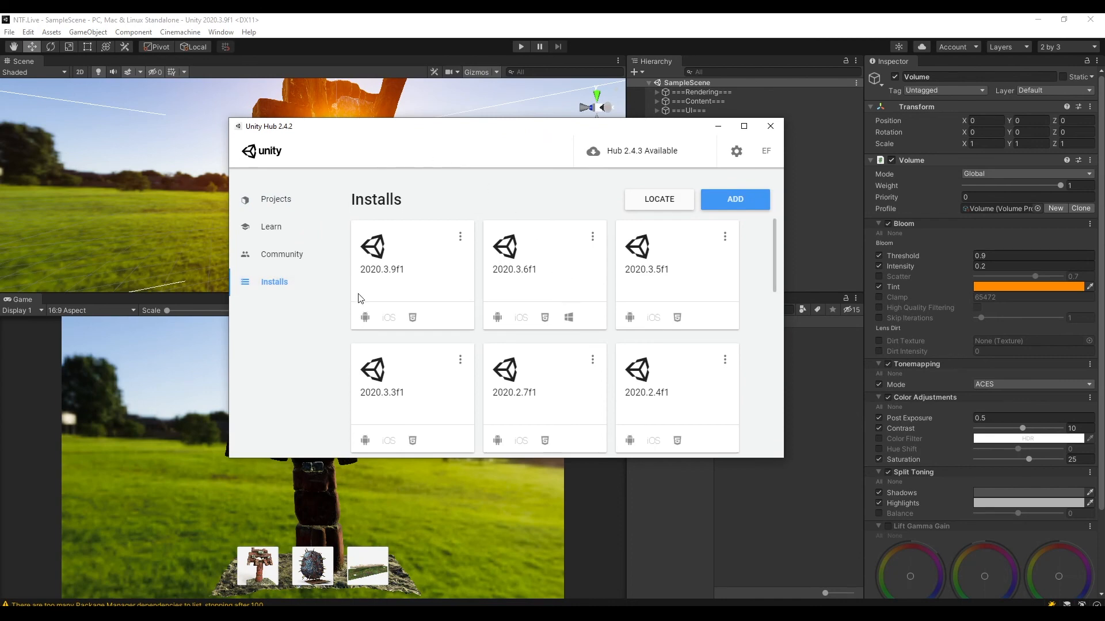
left_click_drag(775, 259, 764, 218)
left_click(459, 237)
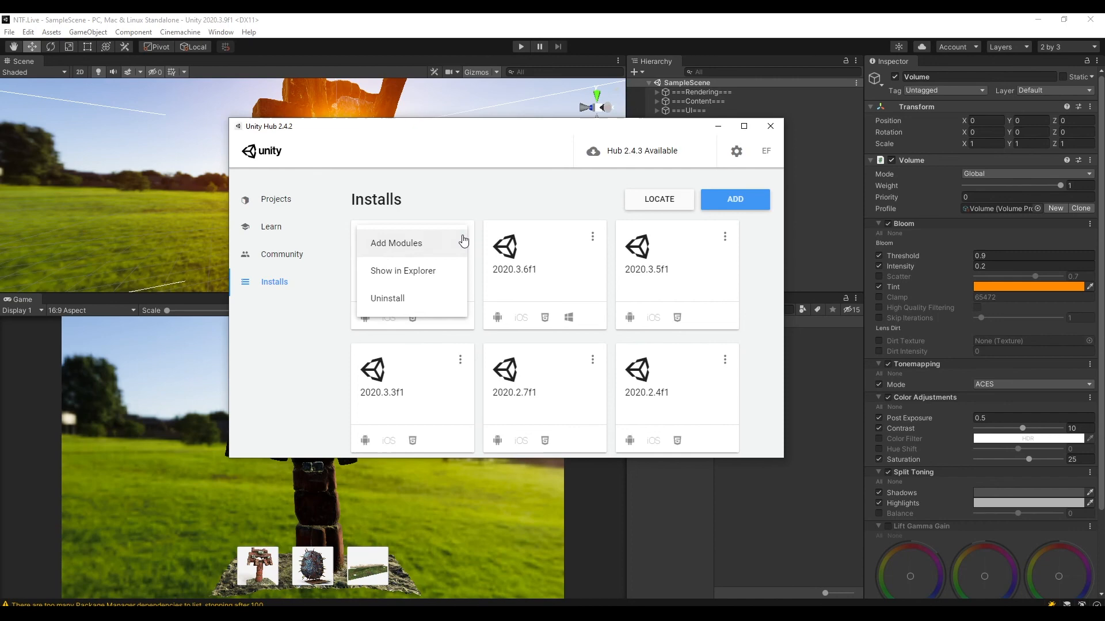
left_click(427, 248)
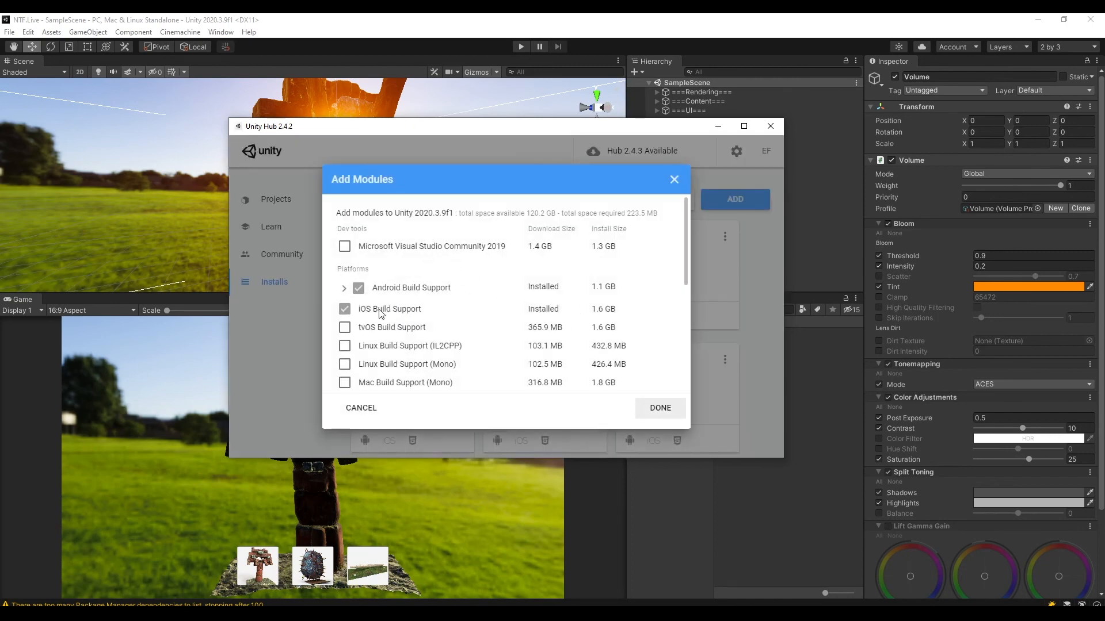
mouse_move(685, 240)
left_mouse_down()
mouse_move(682, 352)
mouse_move(683, 237)
left_mouse_up()
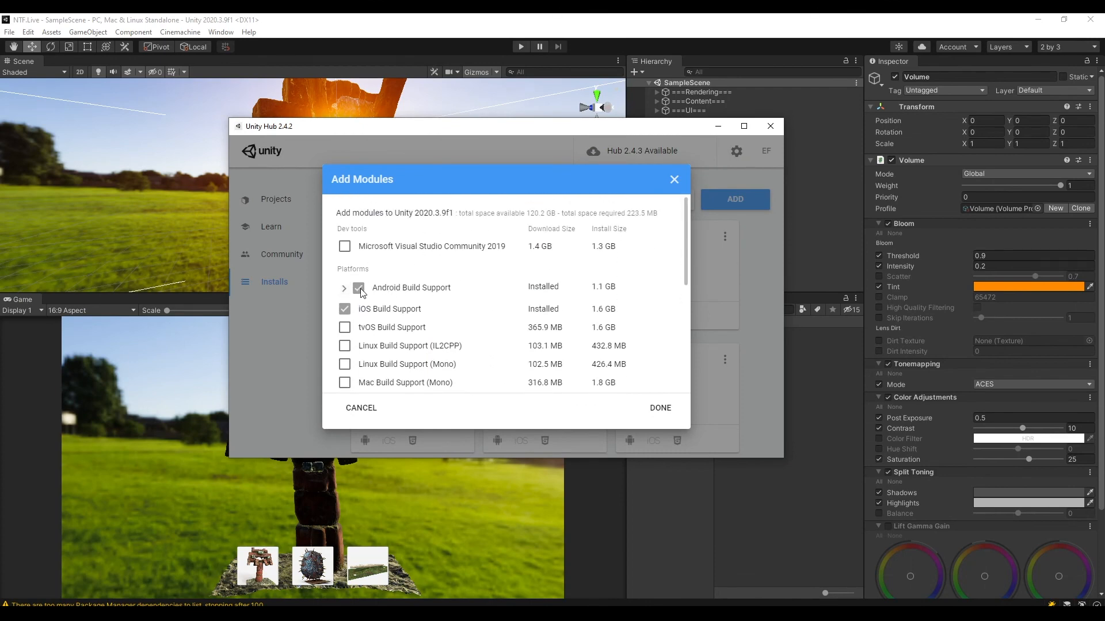
left_click(344, 289)
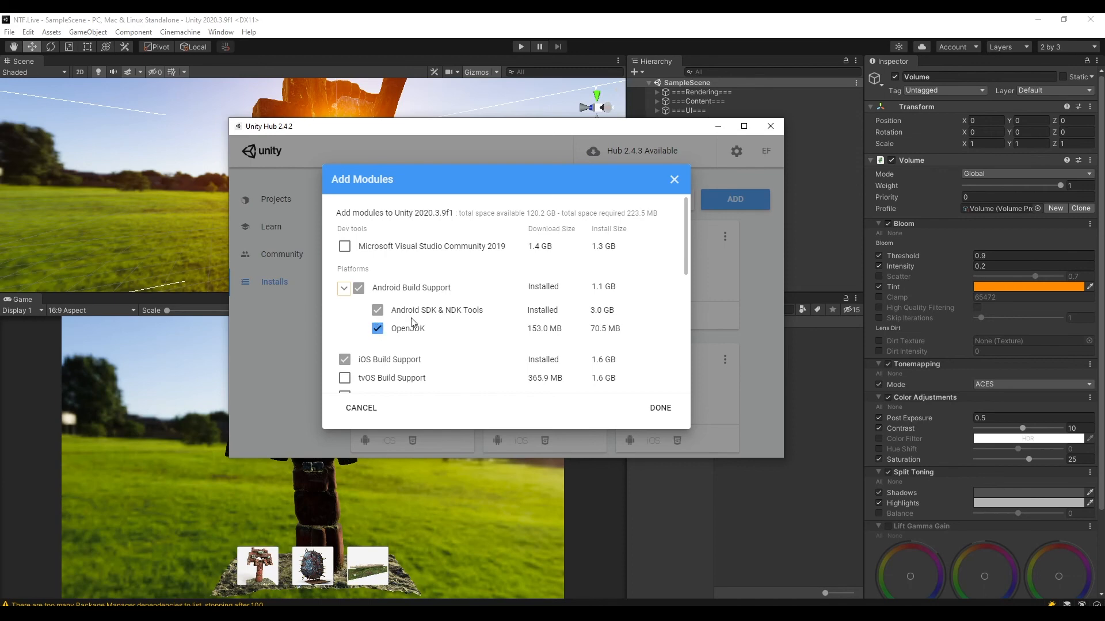
Review the remaining platform modules for the editor, including iOS, WebGL and Windows build support, and close Unity Hub without installing anything.
scroll(403, 317, "down", 3)
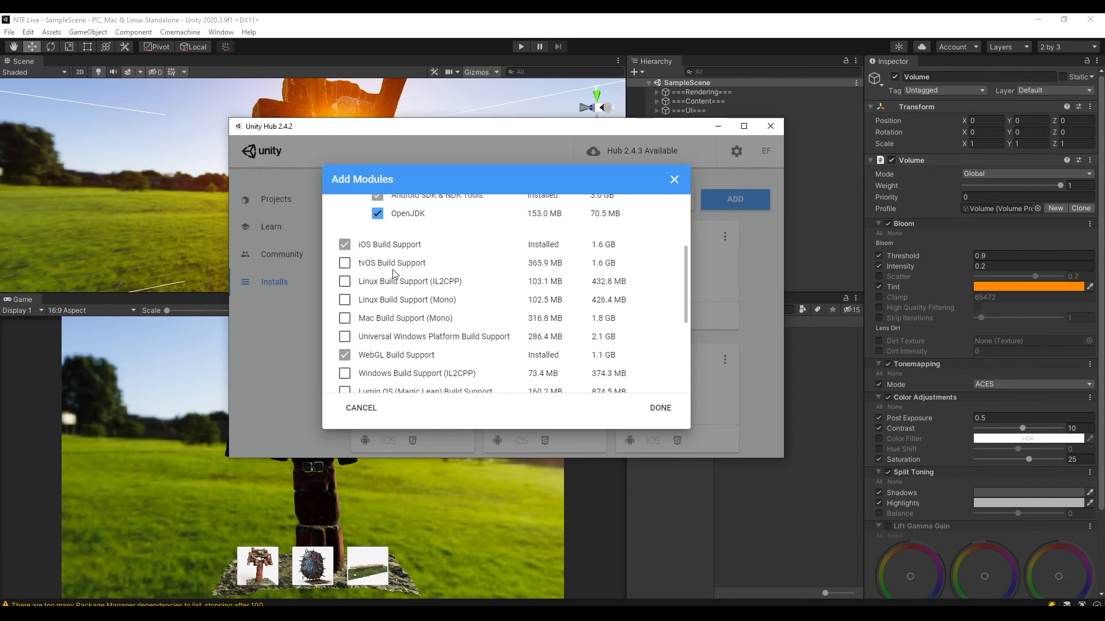
scroll(409, 296, "up", 3)
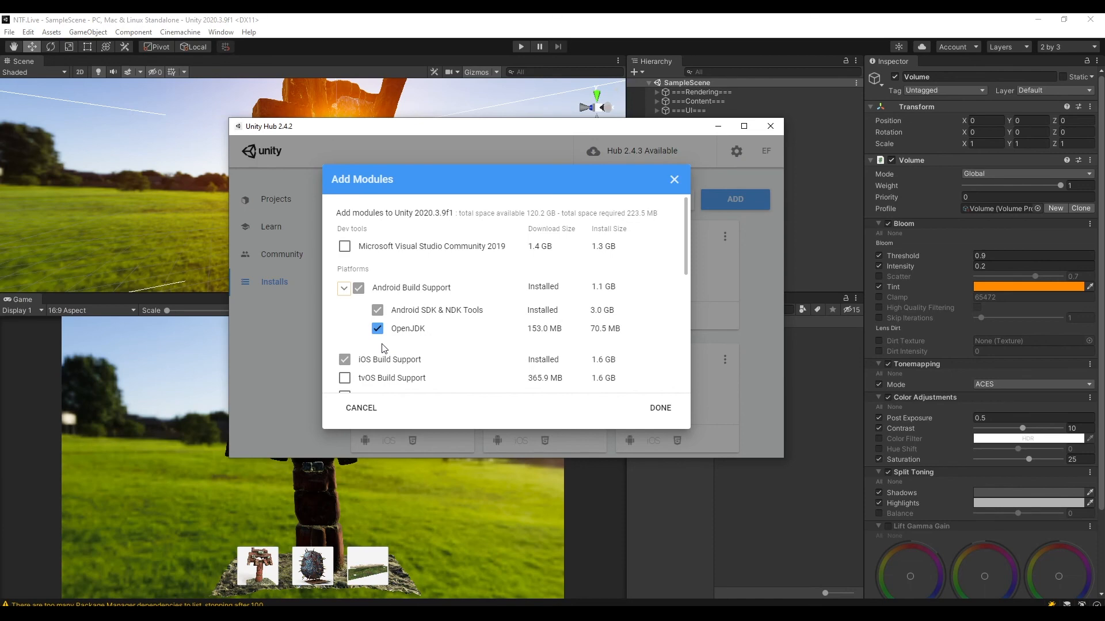
left_click(344, 290)
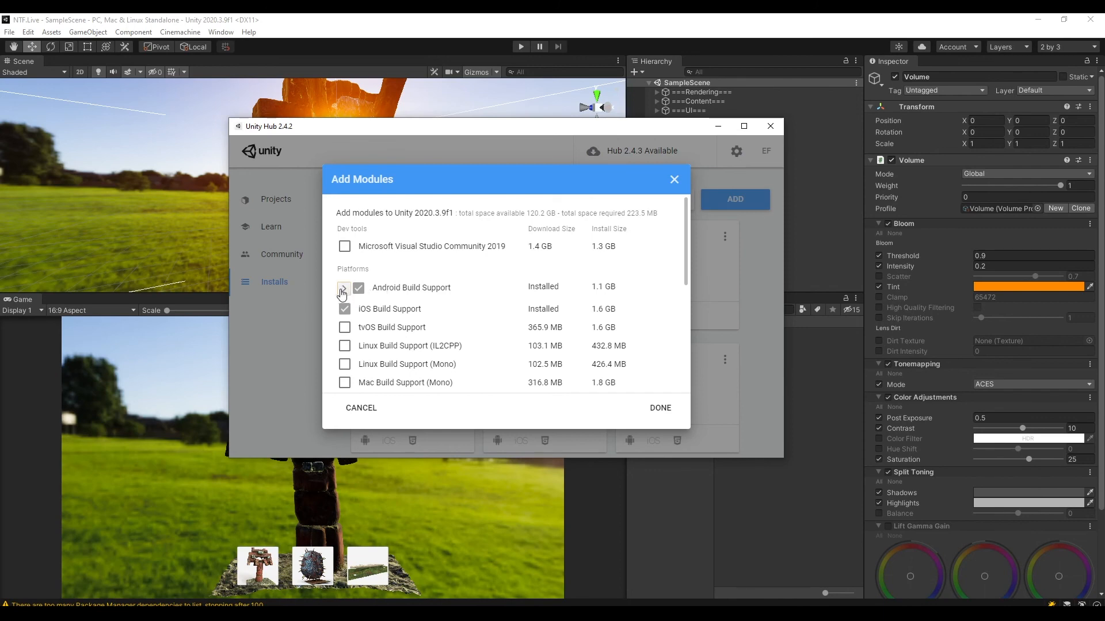
left_click(343, 289)
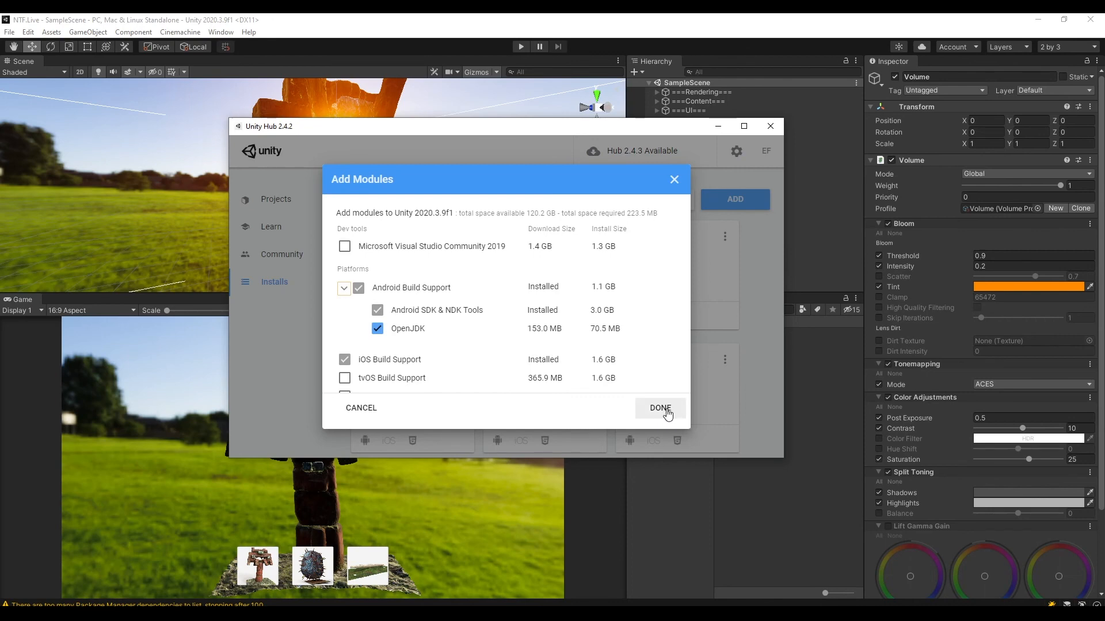
scroll(419, 317, "down", 1)
scroll(460, 276, "down", 8)
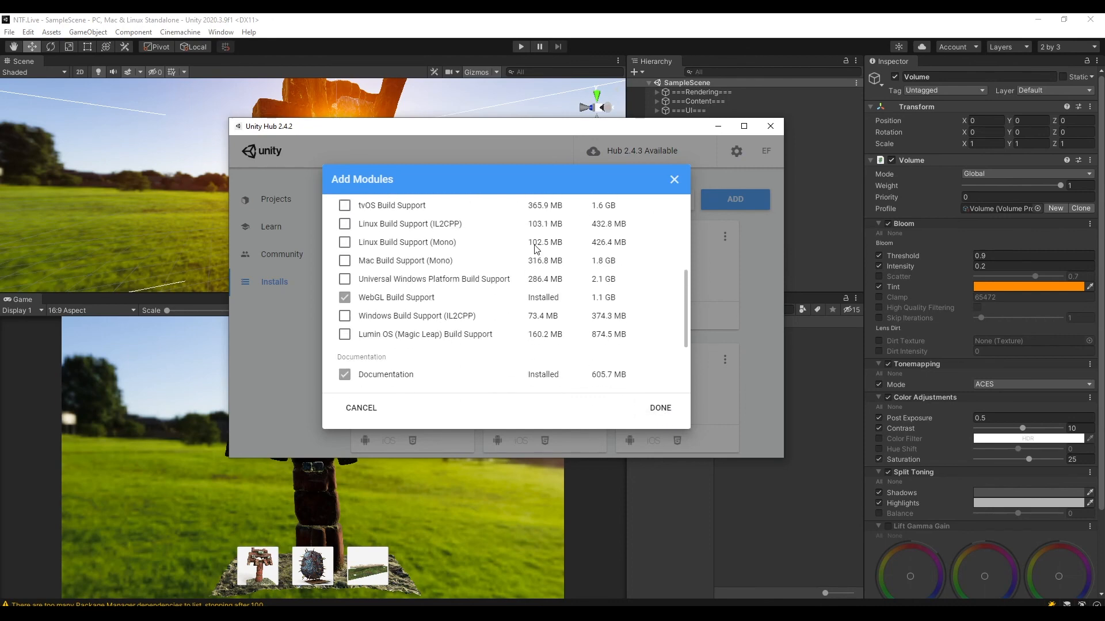
scroll(451, 291, "up", 6)
scroll(365, 306, "up", 1)
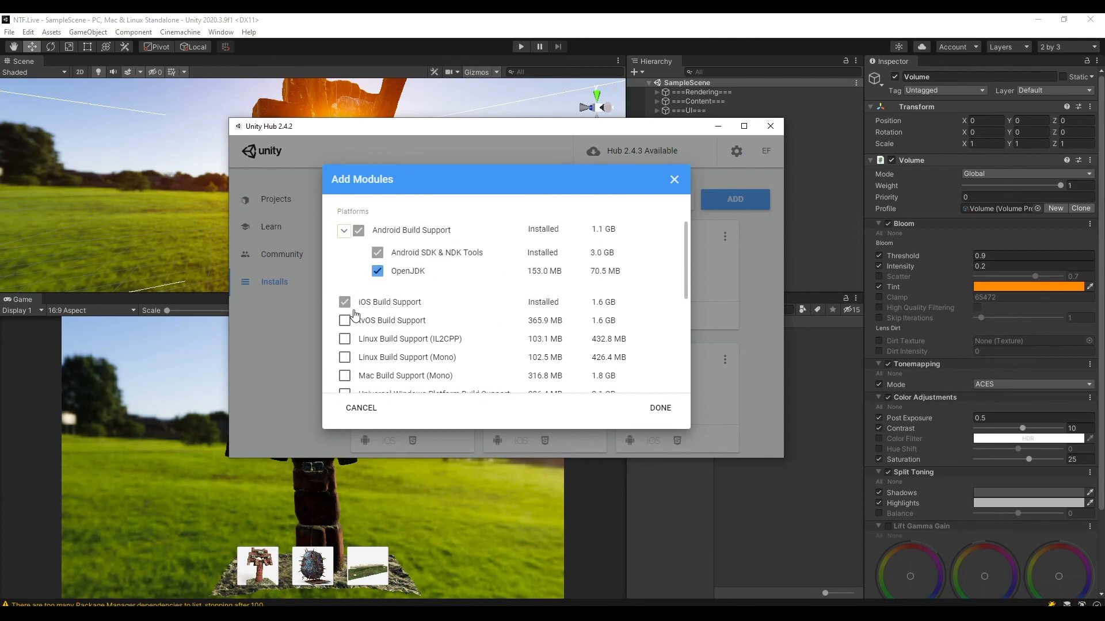
scroll(353, 316, "down", 1)
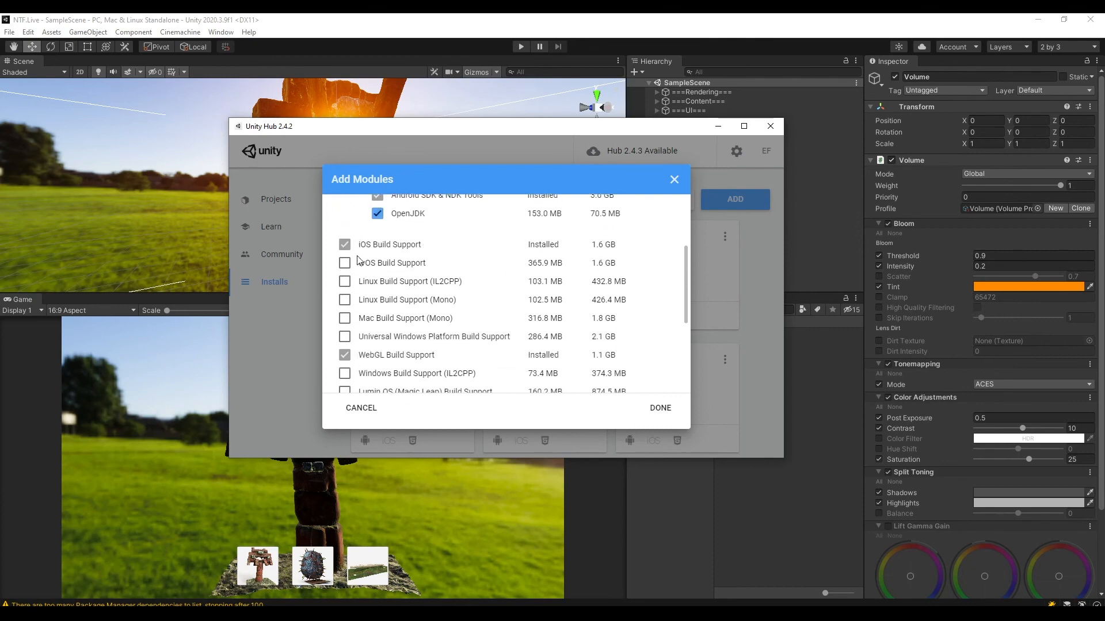
scroll(376, 300, "up", 2)
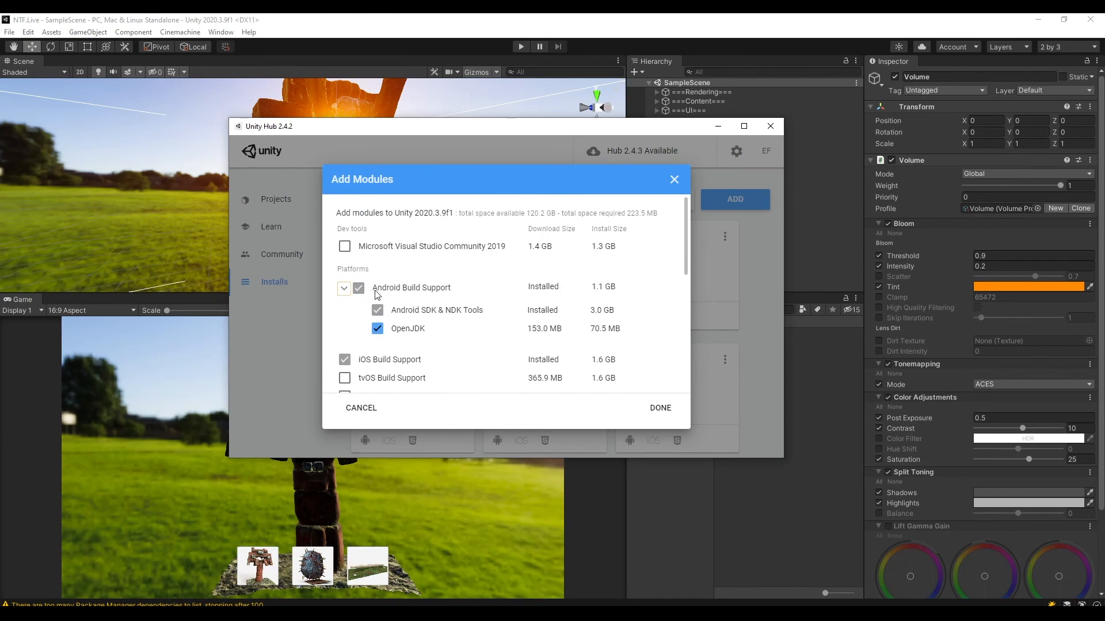
left_click(674, 179)
left_click(769, 126)
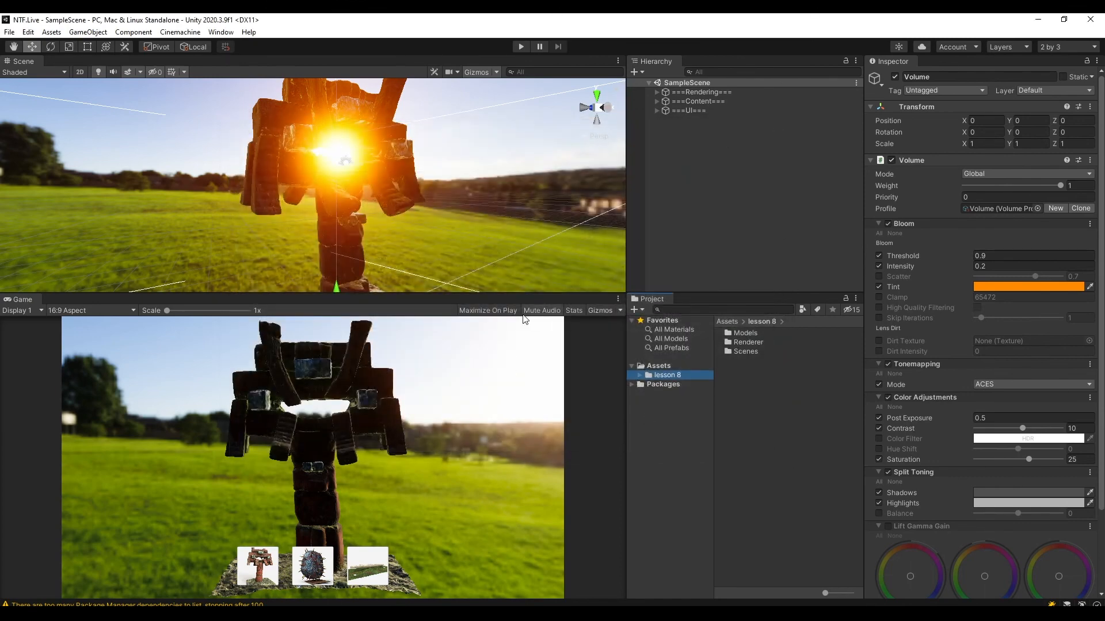
Open the build settings and switch the project's target platform to Android.
left_click(9, 33)
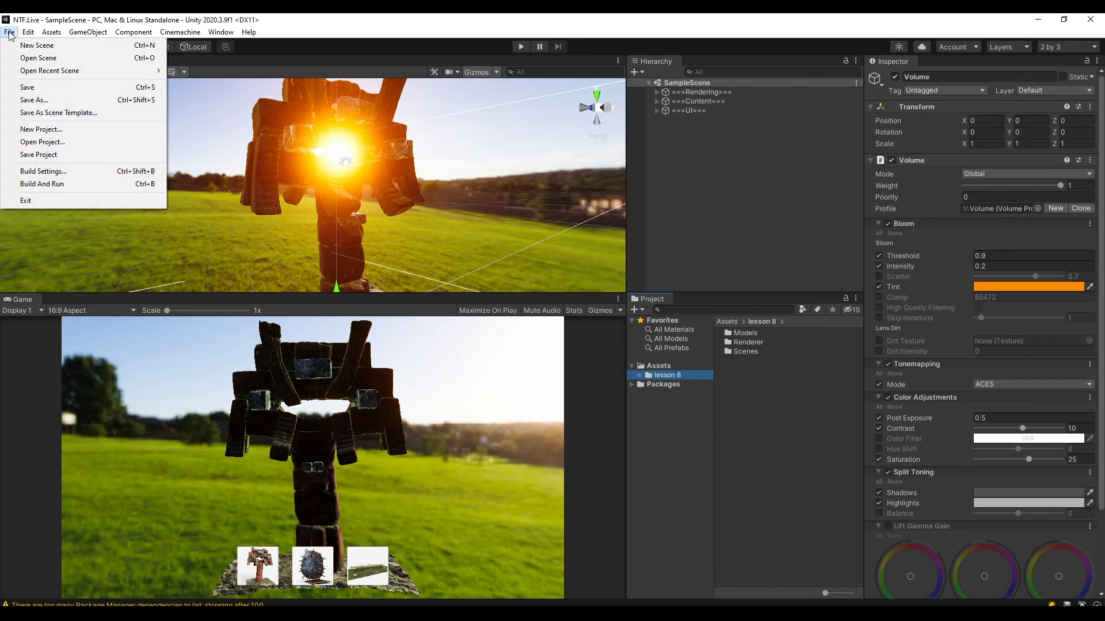
left_click(42, 172)
left_click(182, 347)
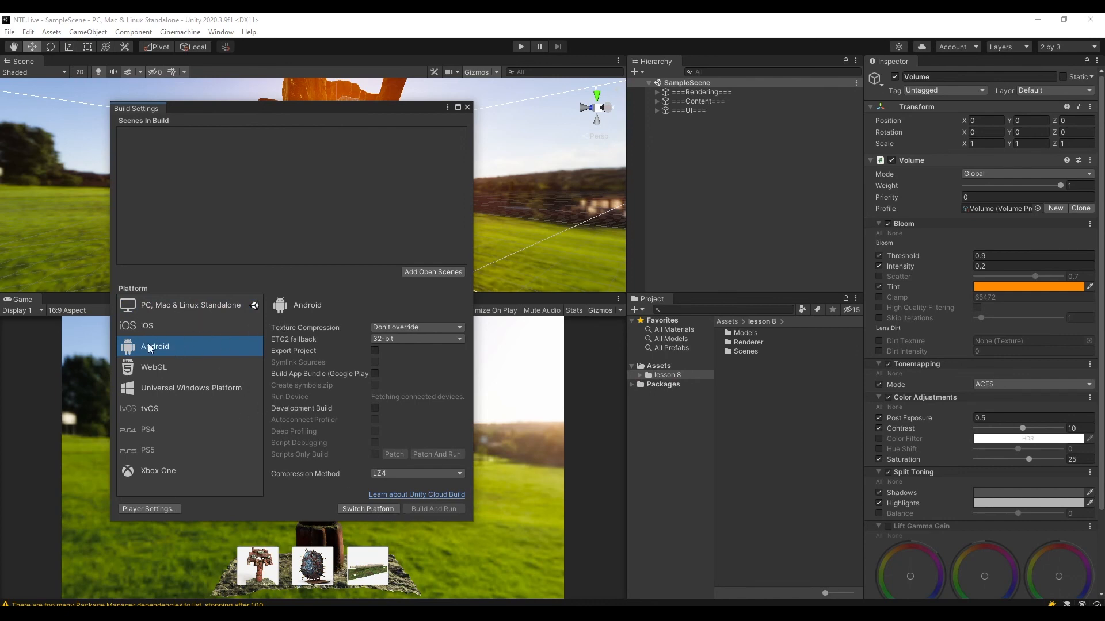
left_click(367, 506)
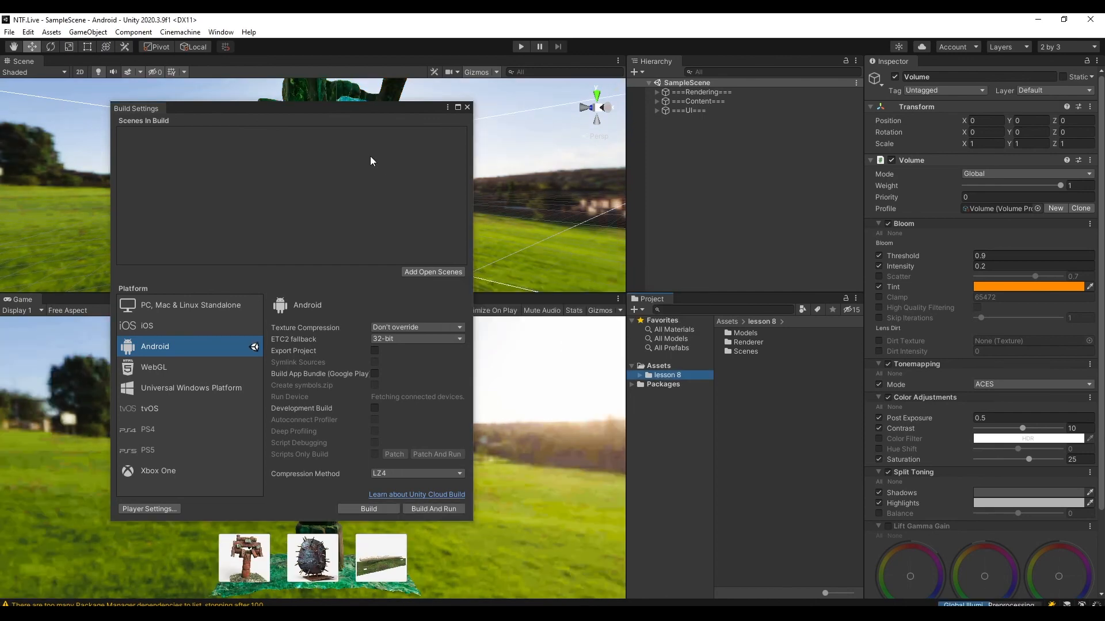
Rotate the Directional Light in the Rendering group slightly, to a Y rotation of about -132.9, and save the scene.
left_click_drag(354, 108, 706, 175)
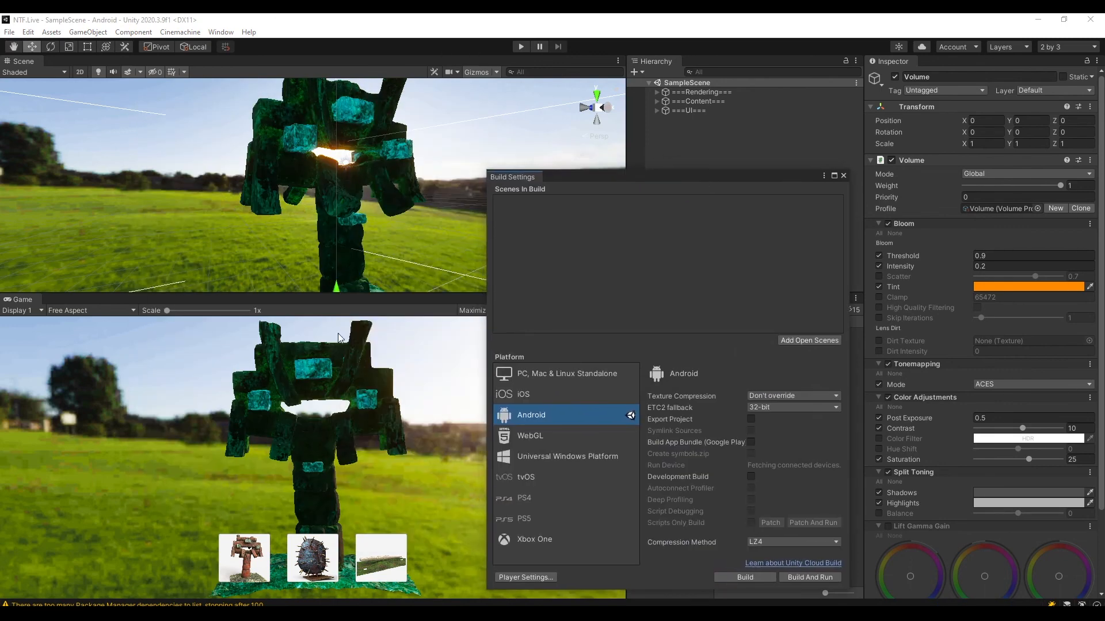
left_click_drag(401, 192, 518, 187, "alt")
left_click_drag(598, 178, 685, 291)
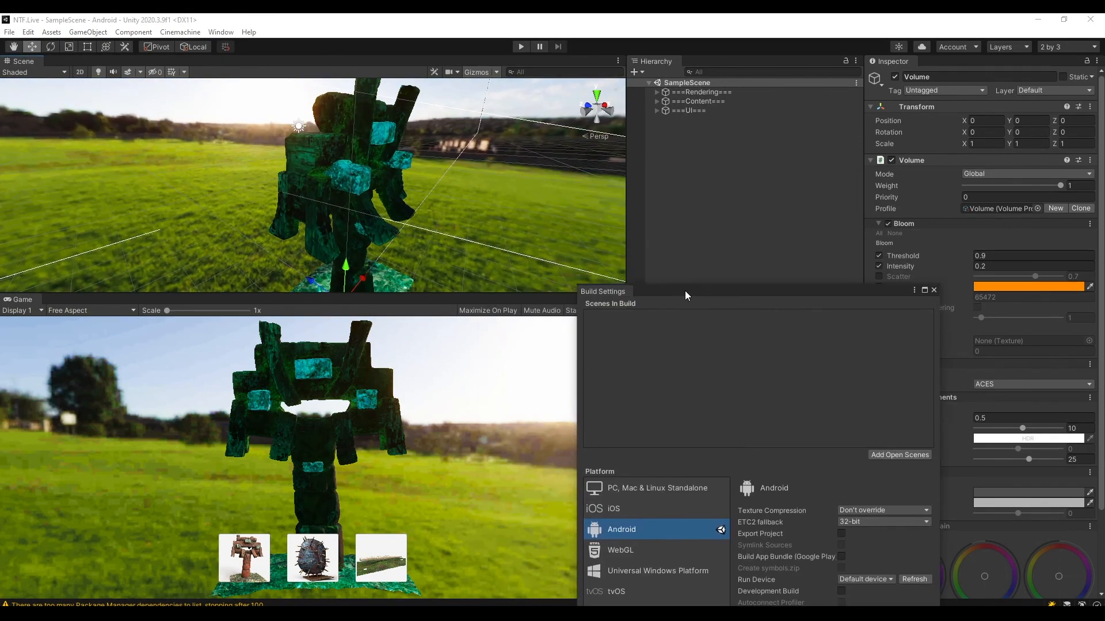
left_click(657, 92)
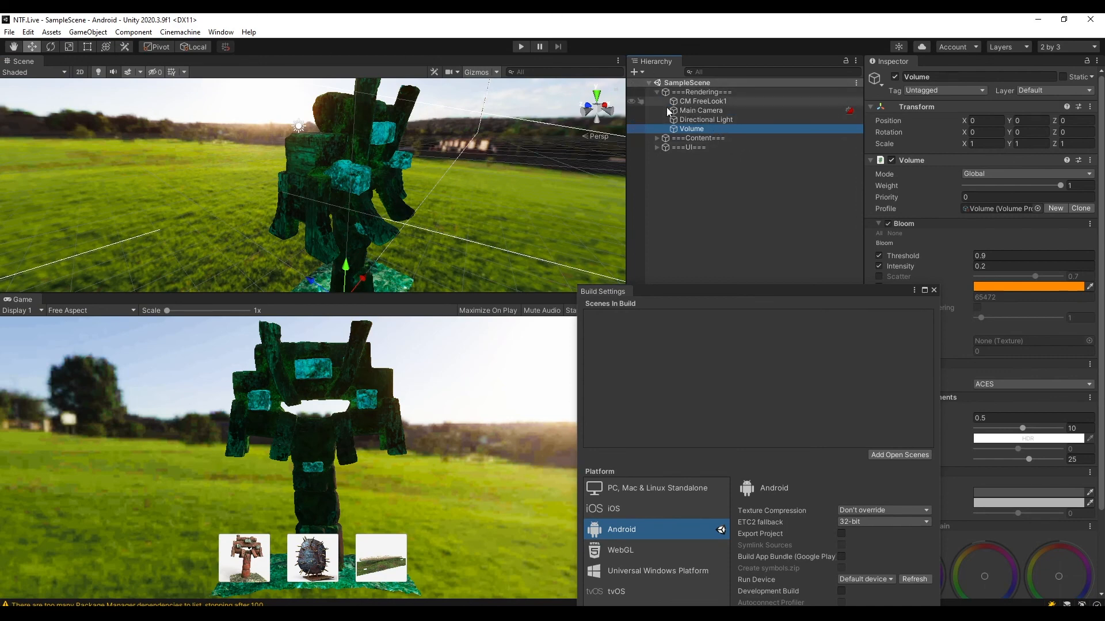
left_click(698, 121)
key("e")
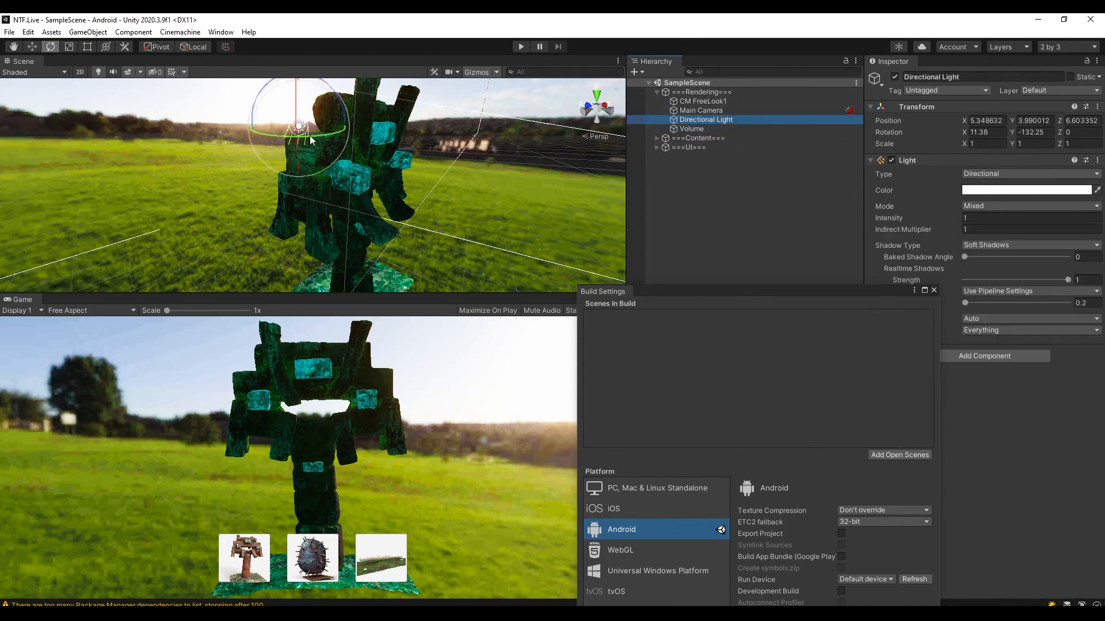
left_click_drag(322, 135, 311, 135)
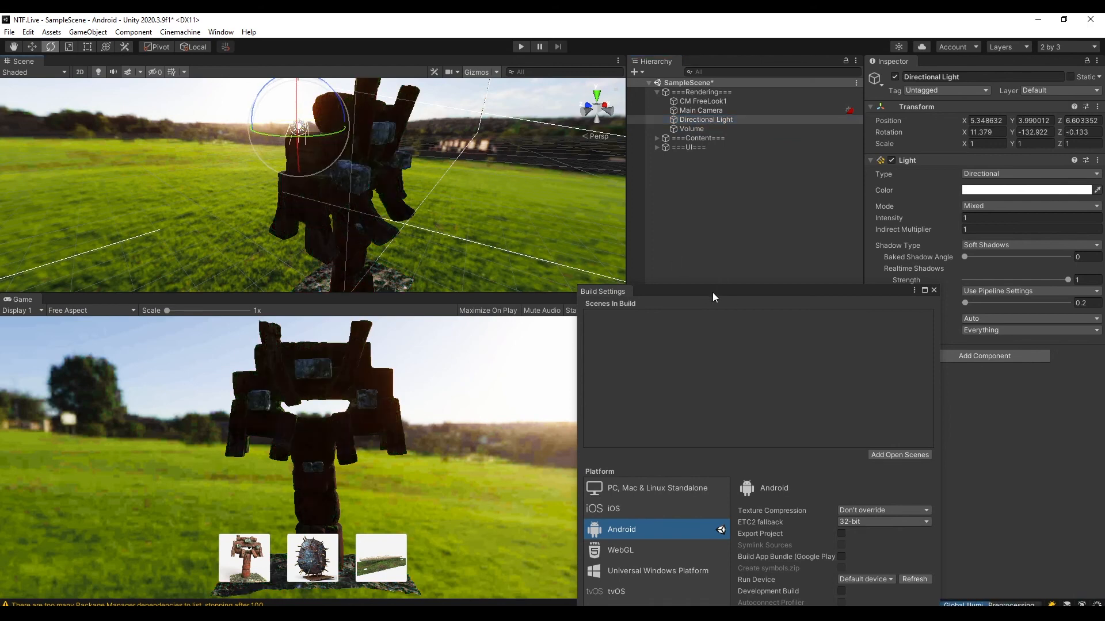
key("ctrl+s")
In the Android player settings, enable Override Default Package Name and set the package name to com.ntf.lessoneight.
left_click_drag(698, 292, 266, 90)
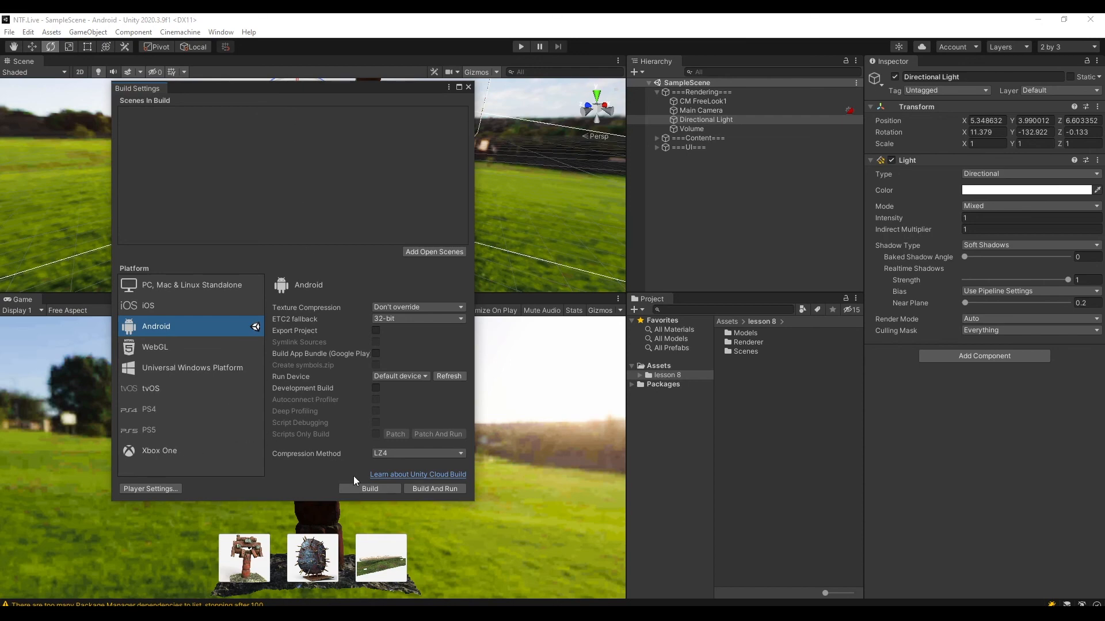
left_click(151, 489)
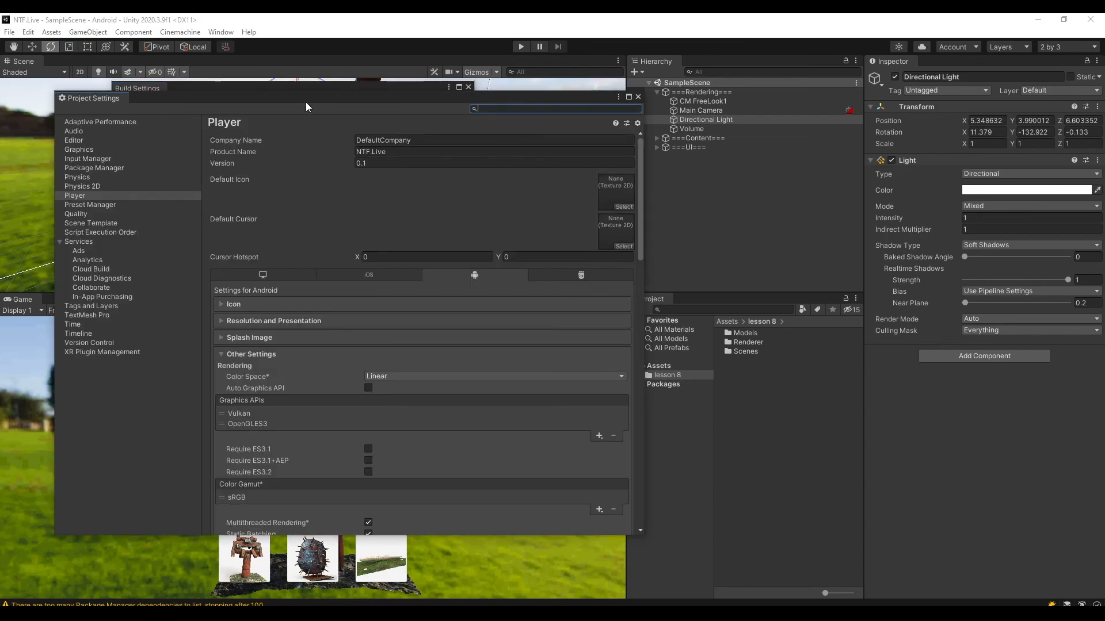
left_click_drag(305, 102, 693, 68)
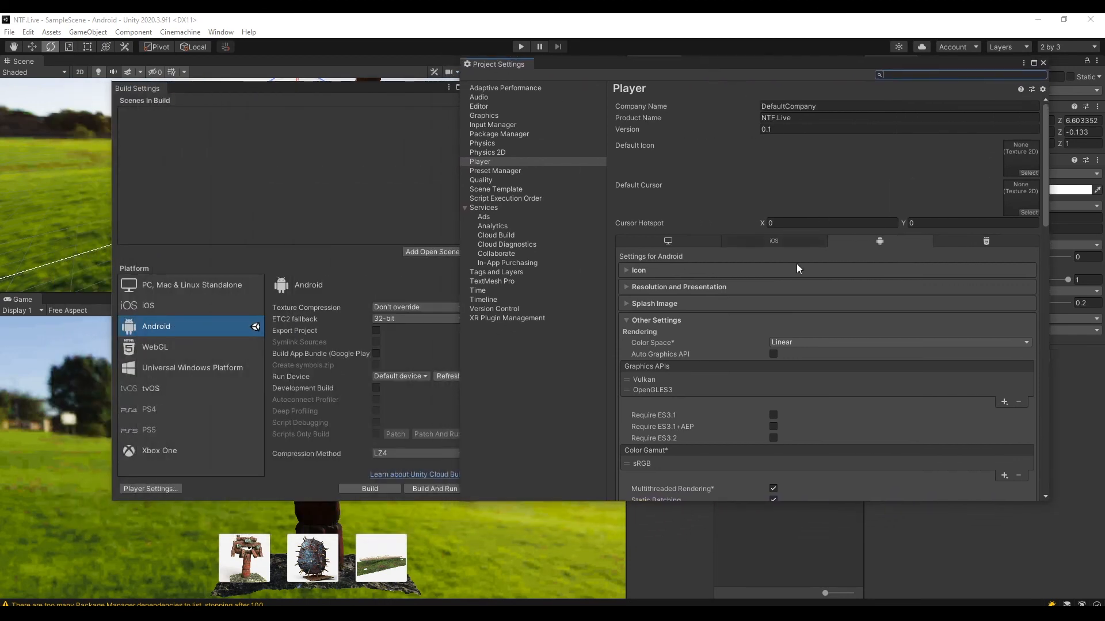
scroll(764, 162, "down", 6)
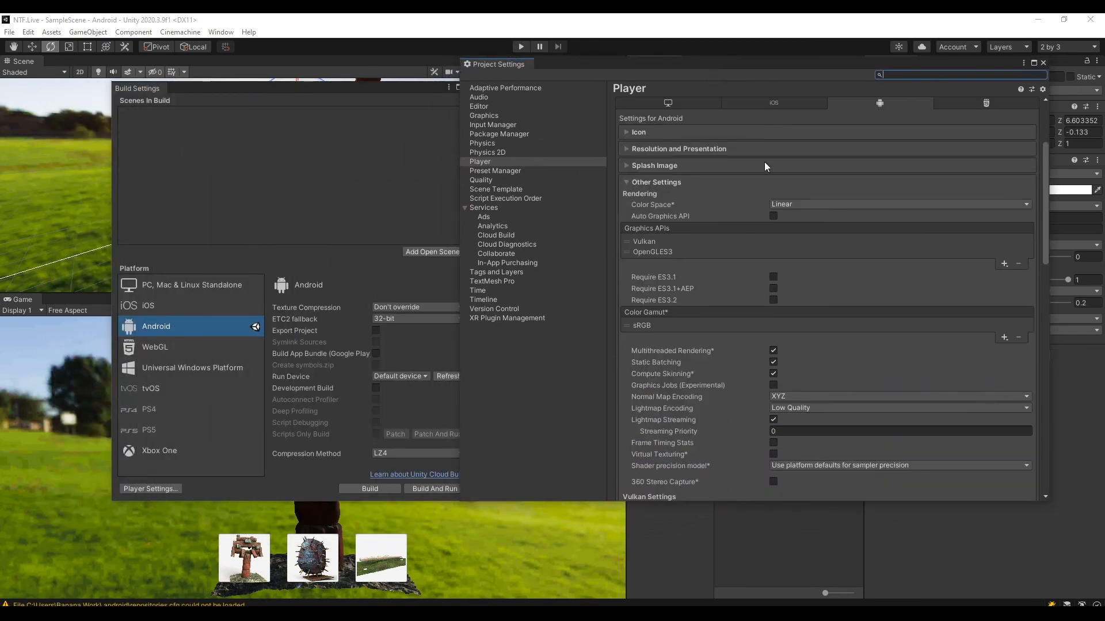
scroll(685, 189, "down", 8)
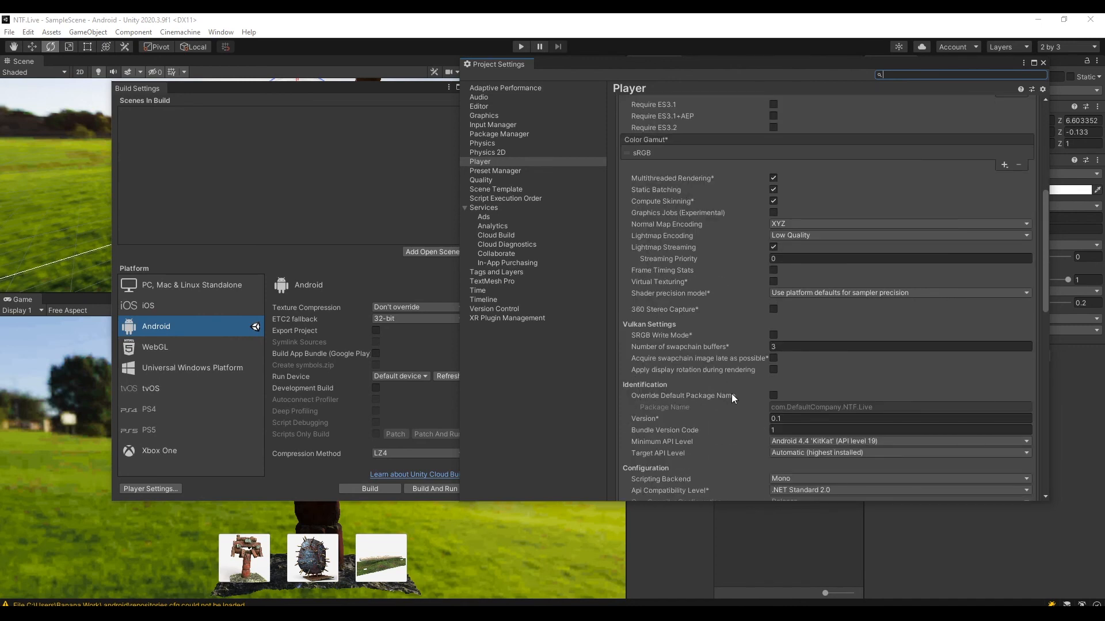
left_click(773, 396)
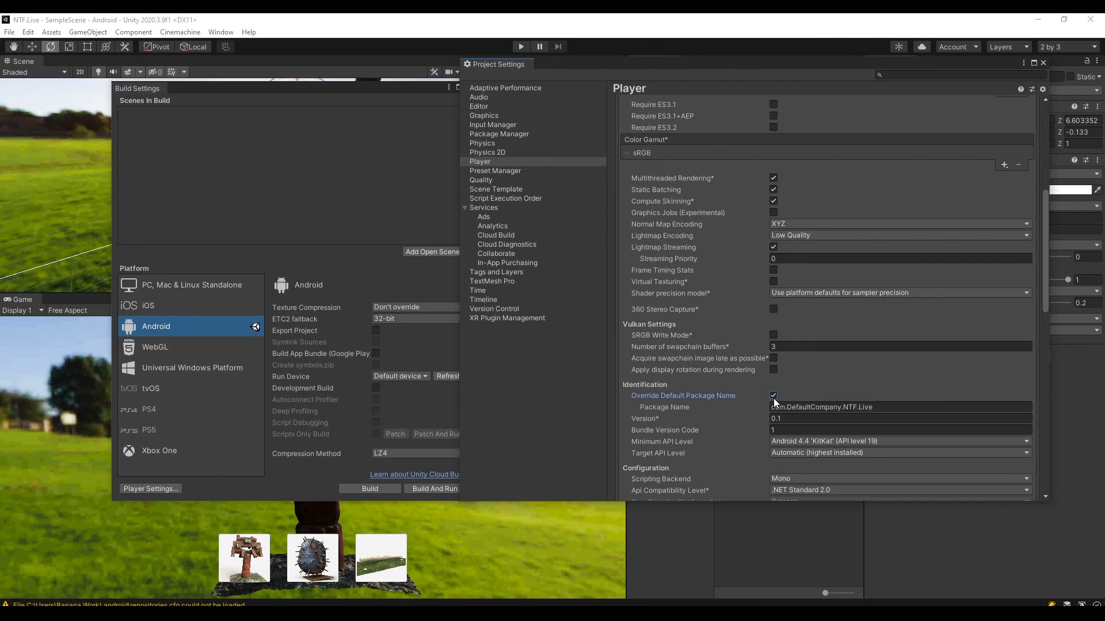
double_click(823, 407)
left_click_drag(897, 409, 797, 410)
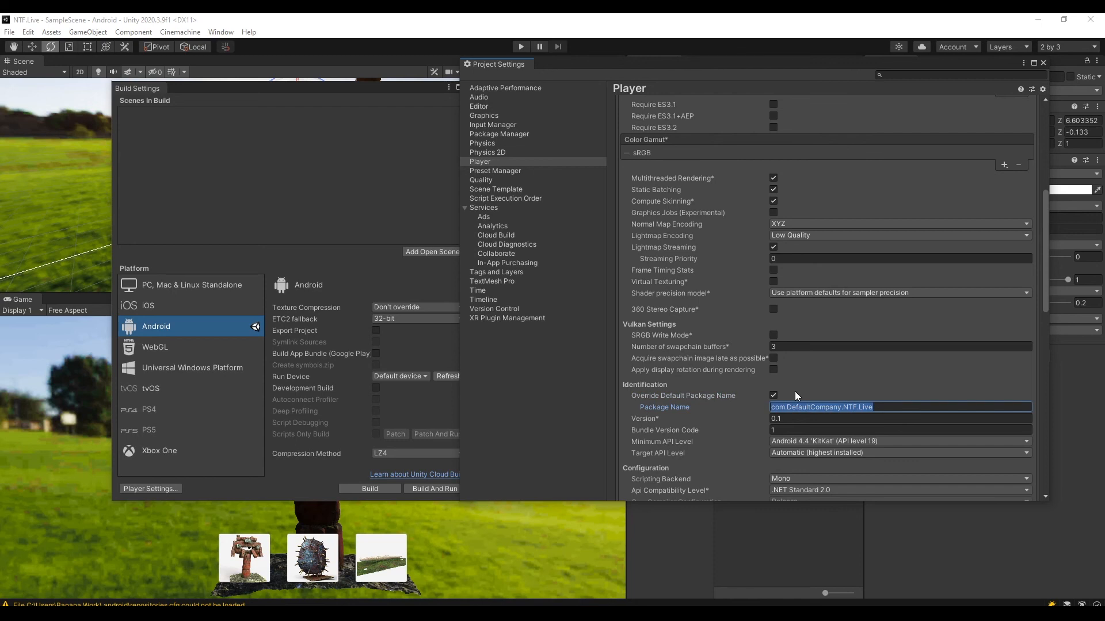
type("com.ntf.lessone")
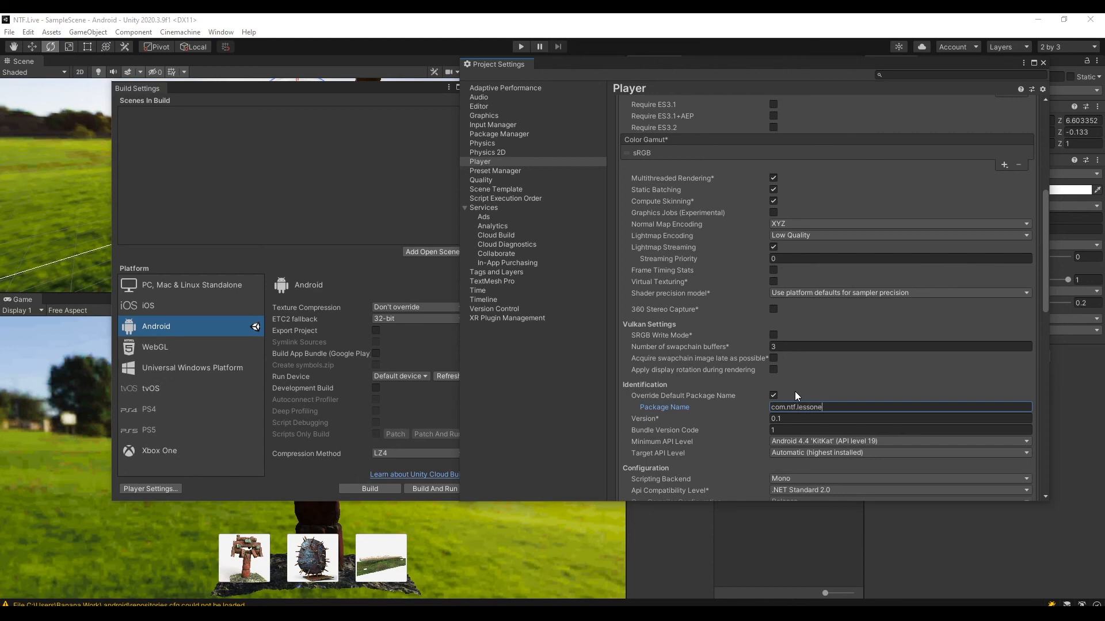
type("ht")
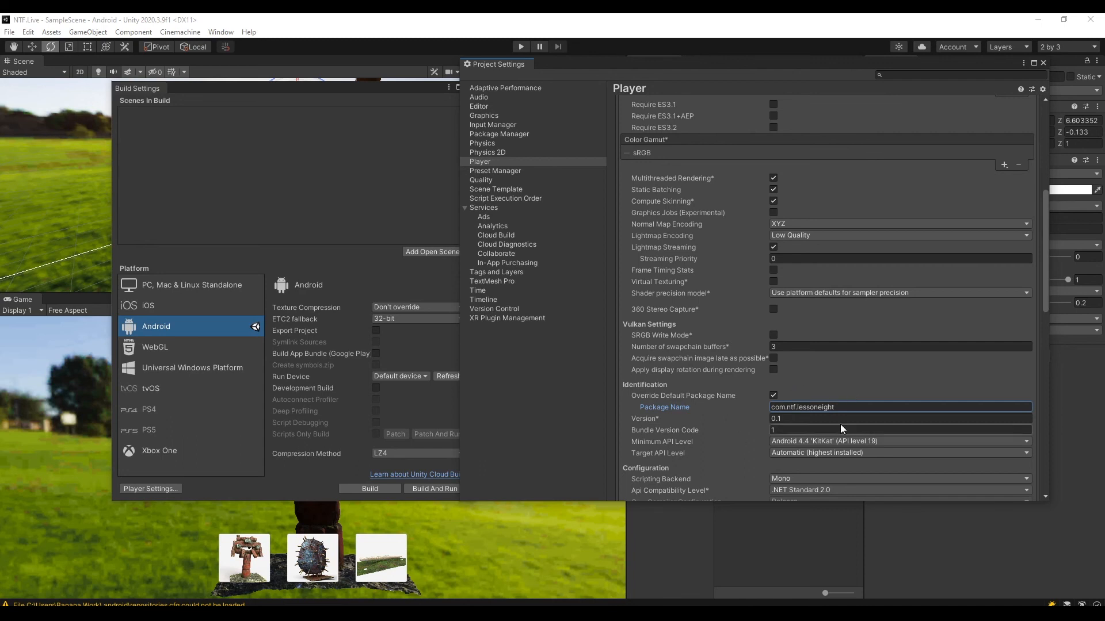
left_click_drag(775, 409, 833, 409)
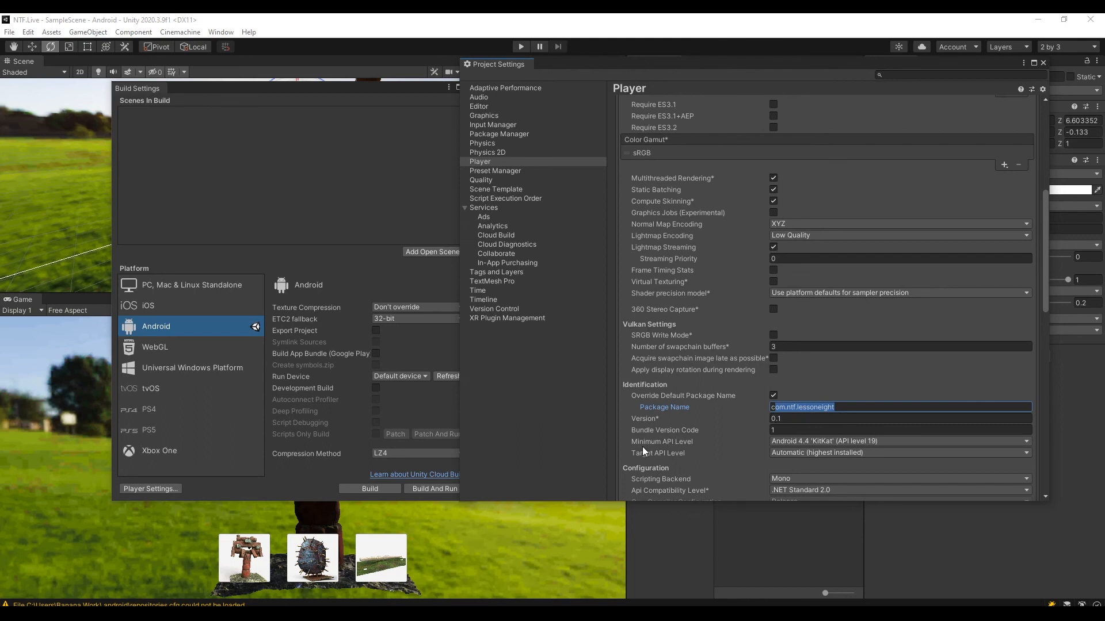
Set the minimum API level to Android 6.0 'Marshmallow' (API level 23) and return to the build settings.
left_click(798, 443)
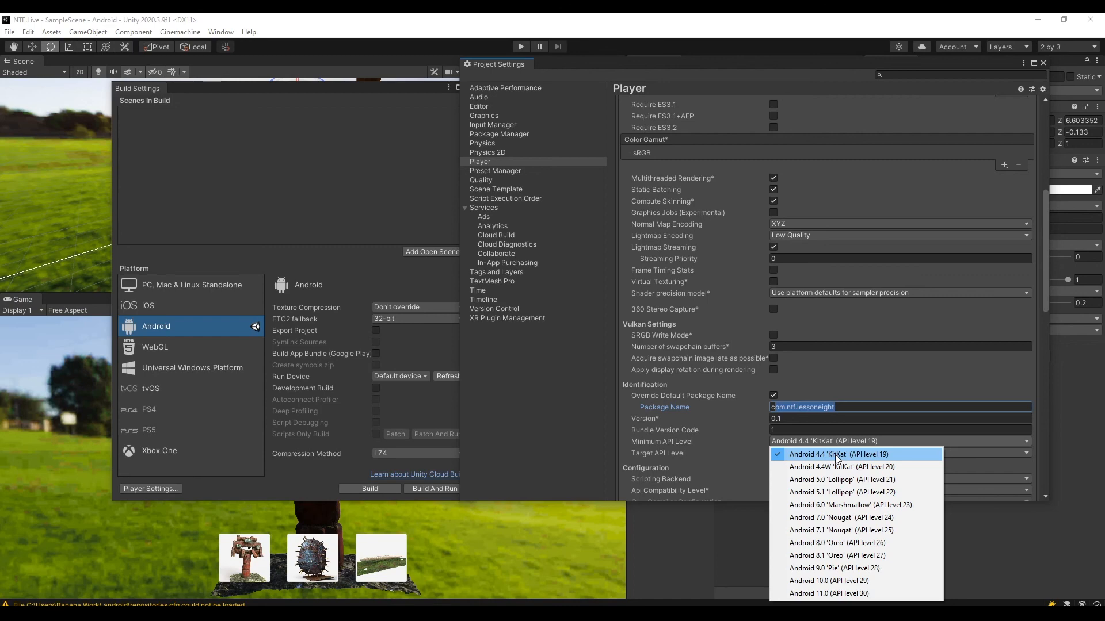
left_click(843, 505)
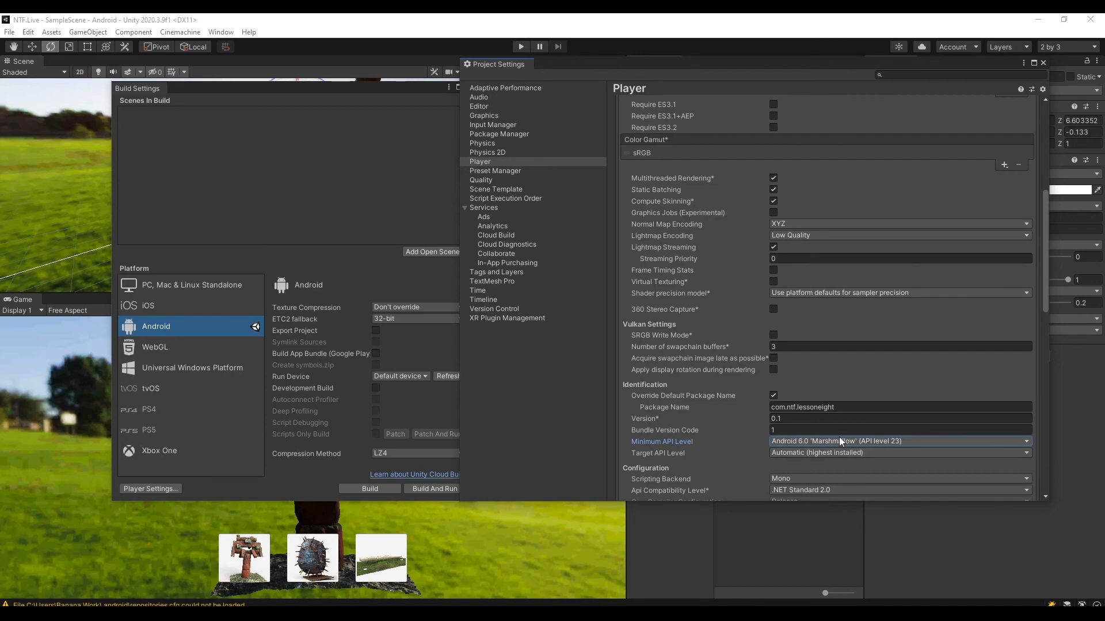
scroll(840, 437, "down", 7)
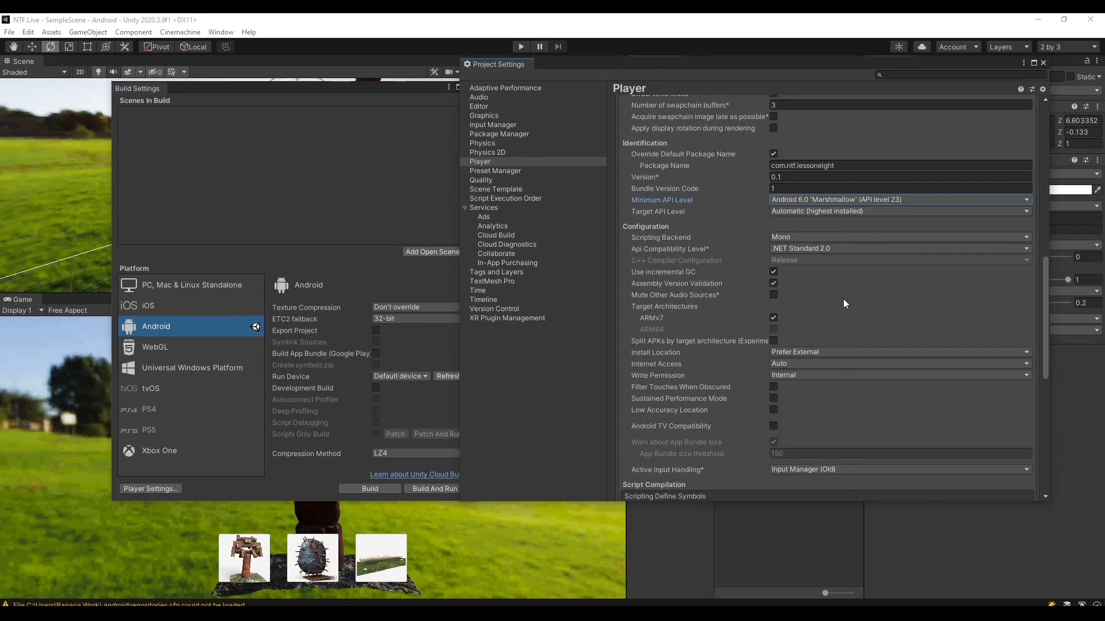
scroll(871, 332, "up", 4)
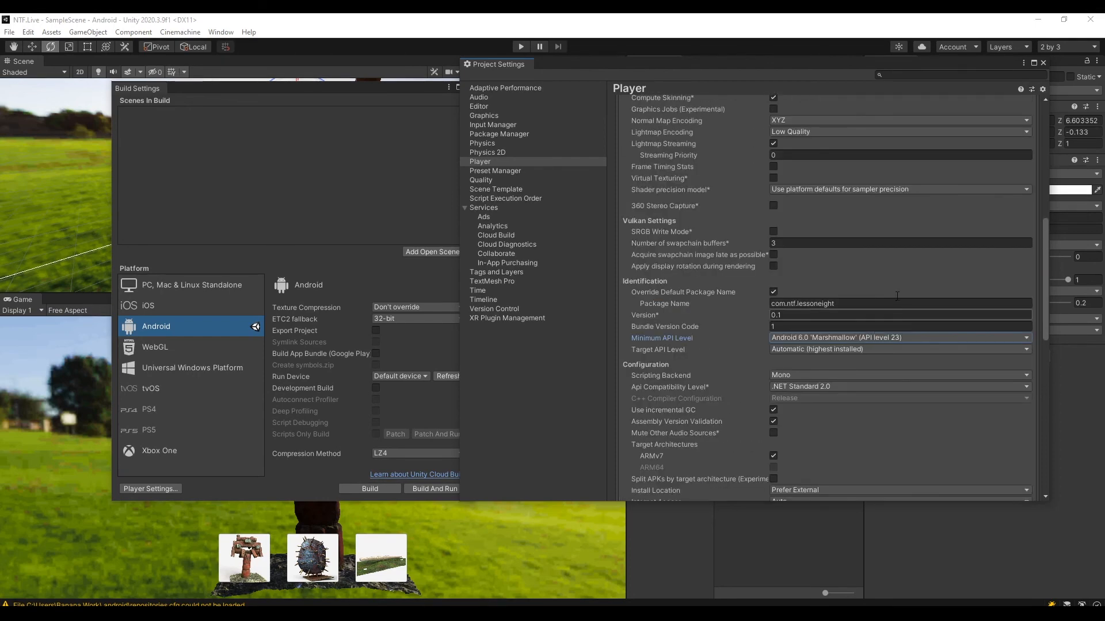
left_click(400, 89)
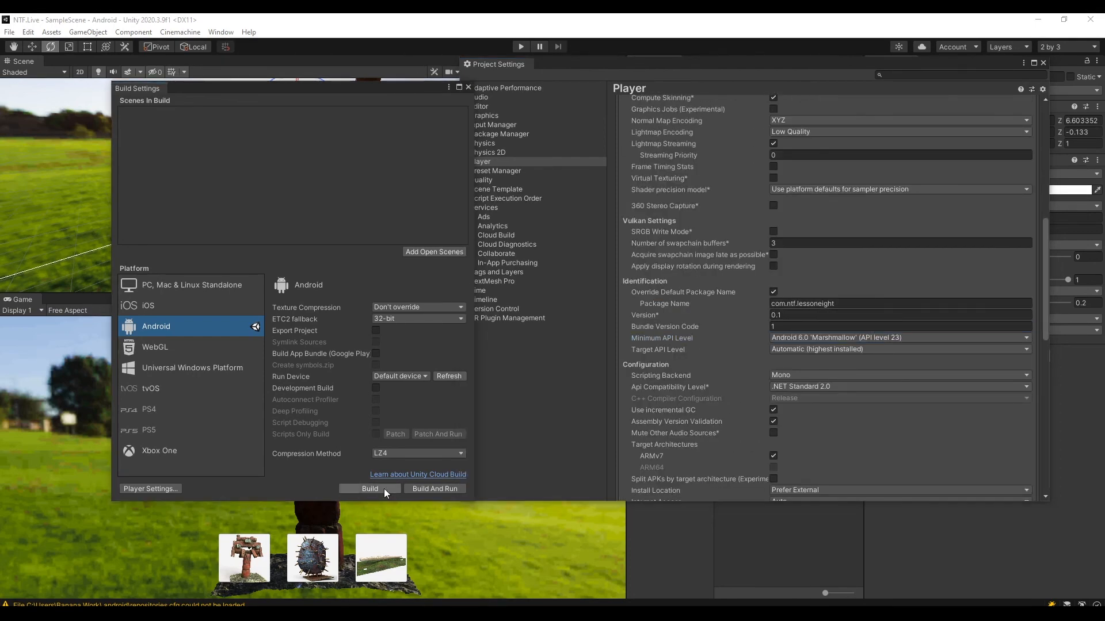